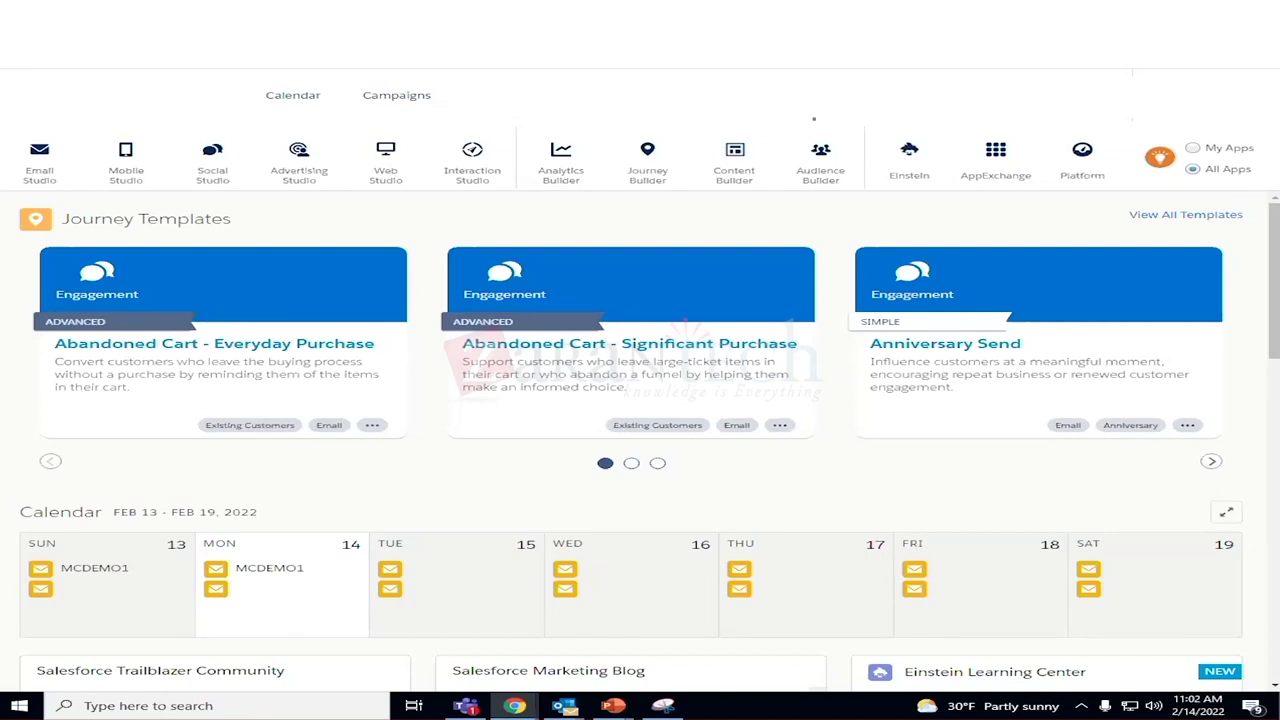
Open Automation Studio from the Journey Builder menu and review its 599 automations.
mouse_move(645, 172)
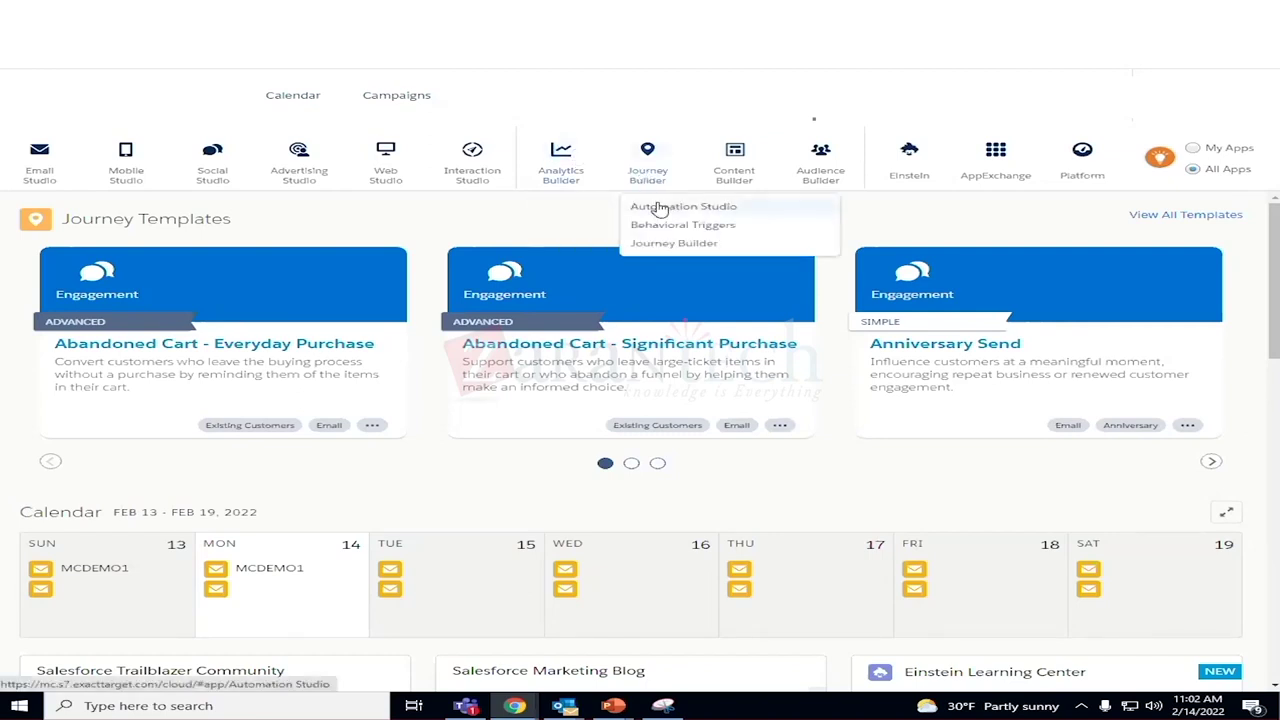
click(659, 209)
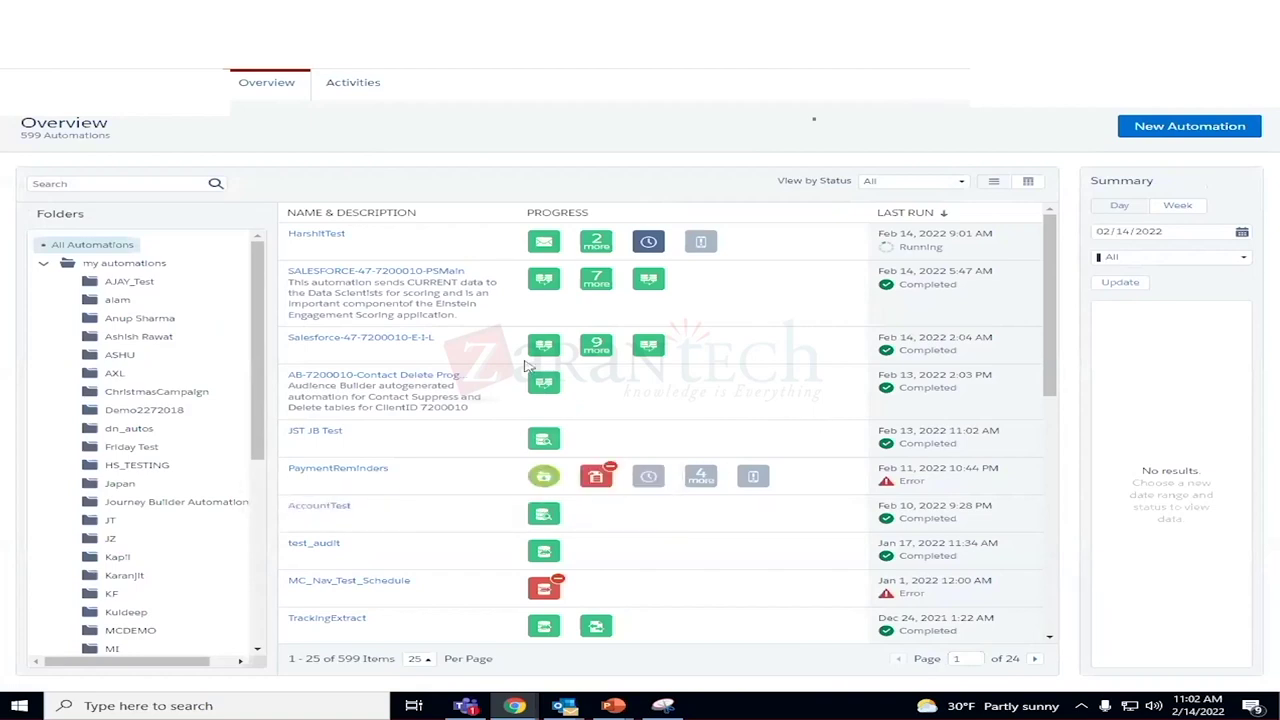
scroll(170, 318, down, 4)
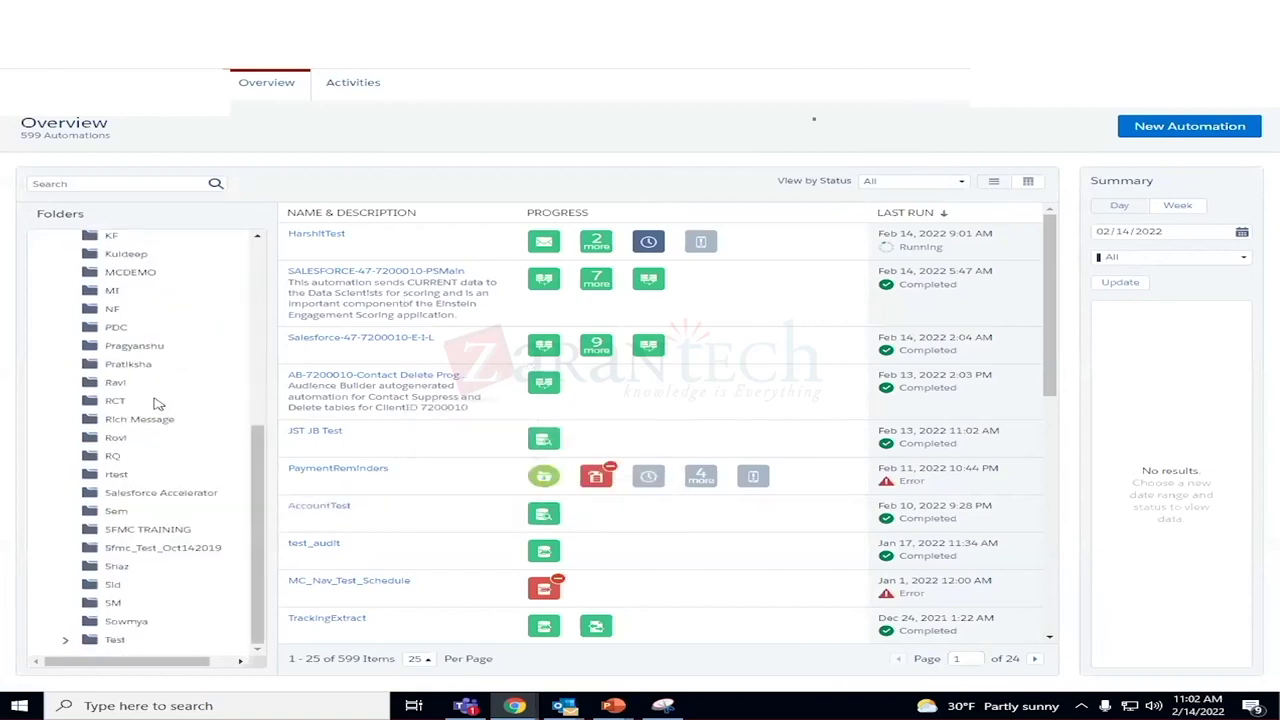
scroll(152, 405, up, 5)
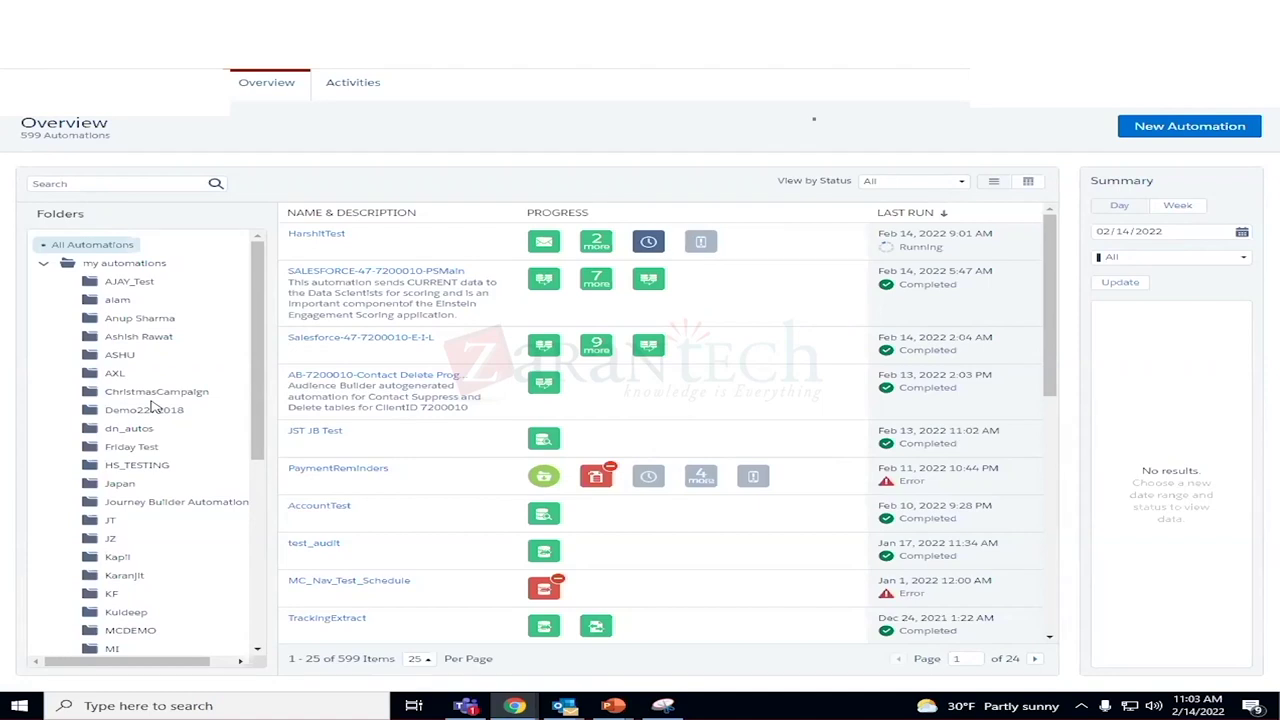
Switch Automation Studio to the Activities list.
click(352, 86)
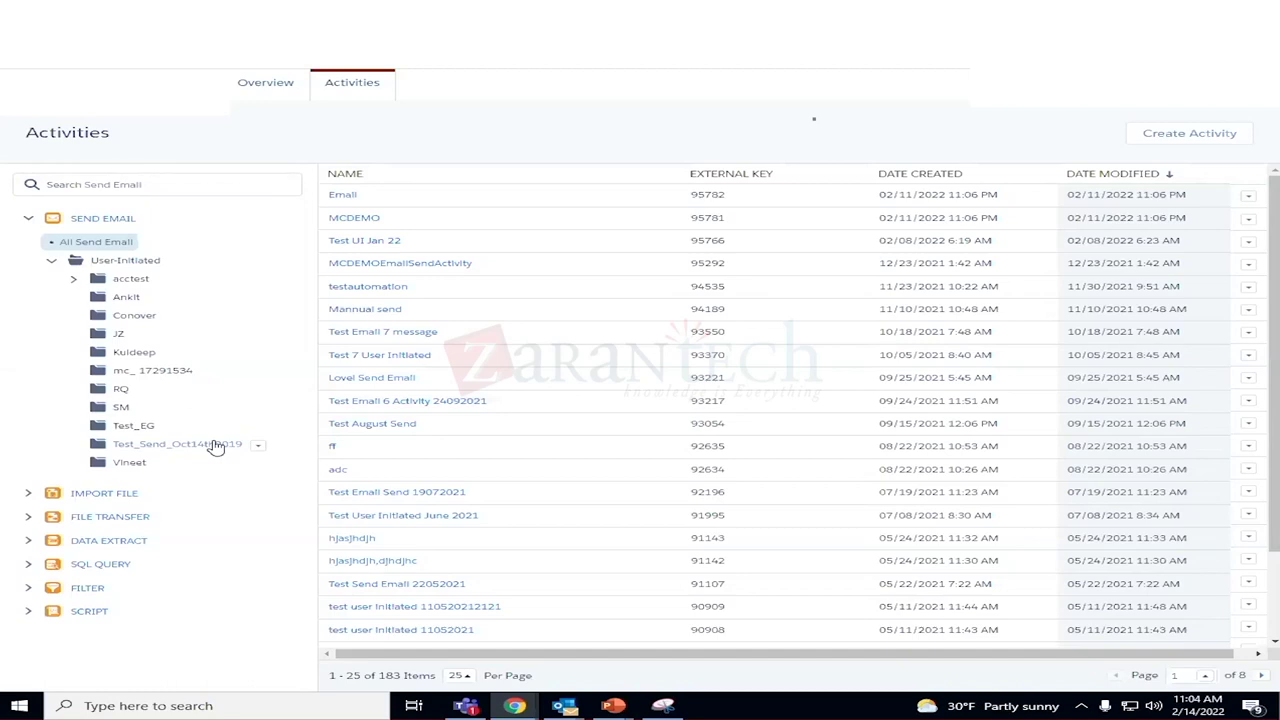
Start a new activity of type Send Email.
click(1207, 133)
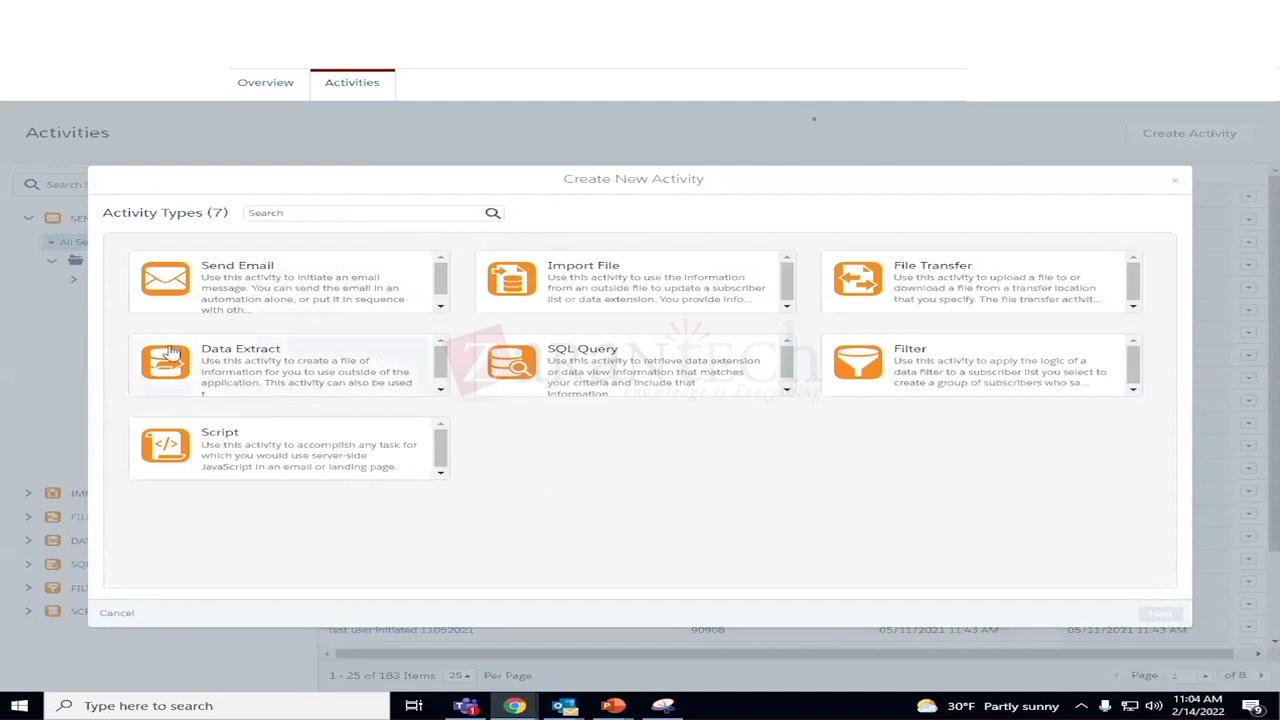
click(255, 288)
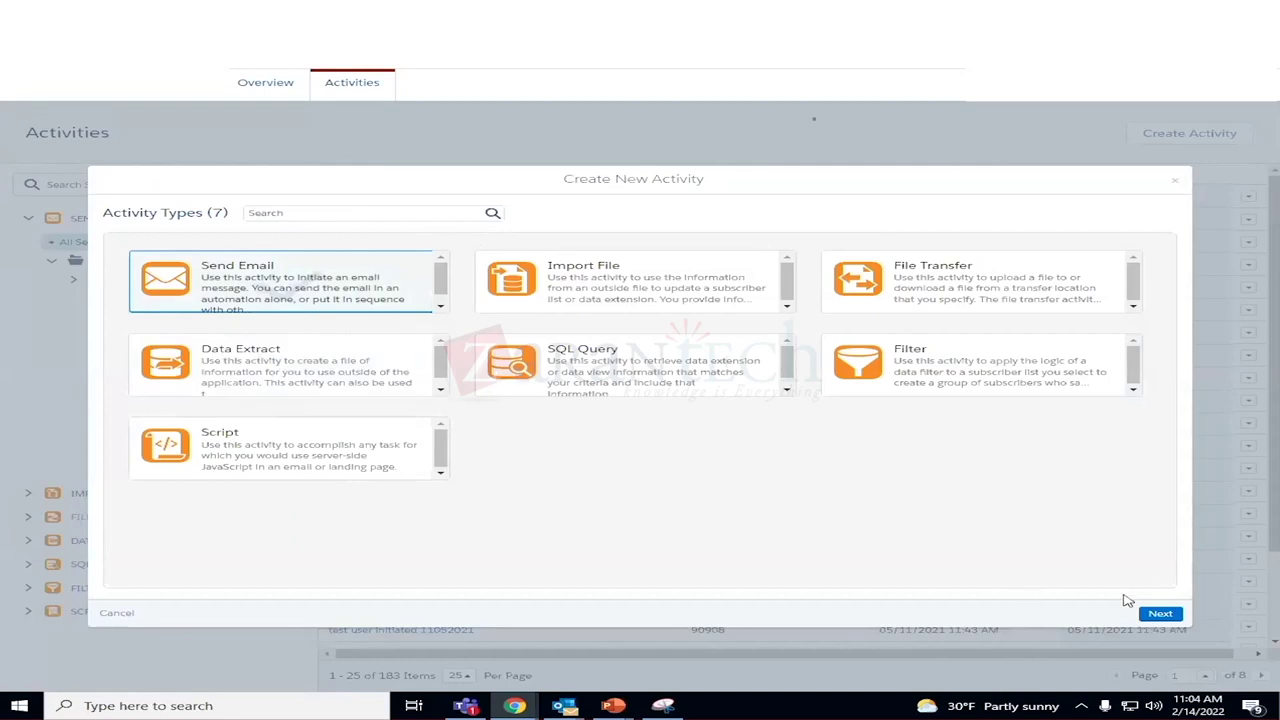
Pick the Sowmya_test Content Builder email and advance to Define Properties.
click(1162, 615)
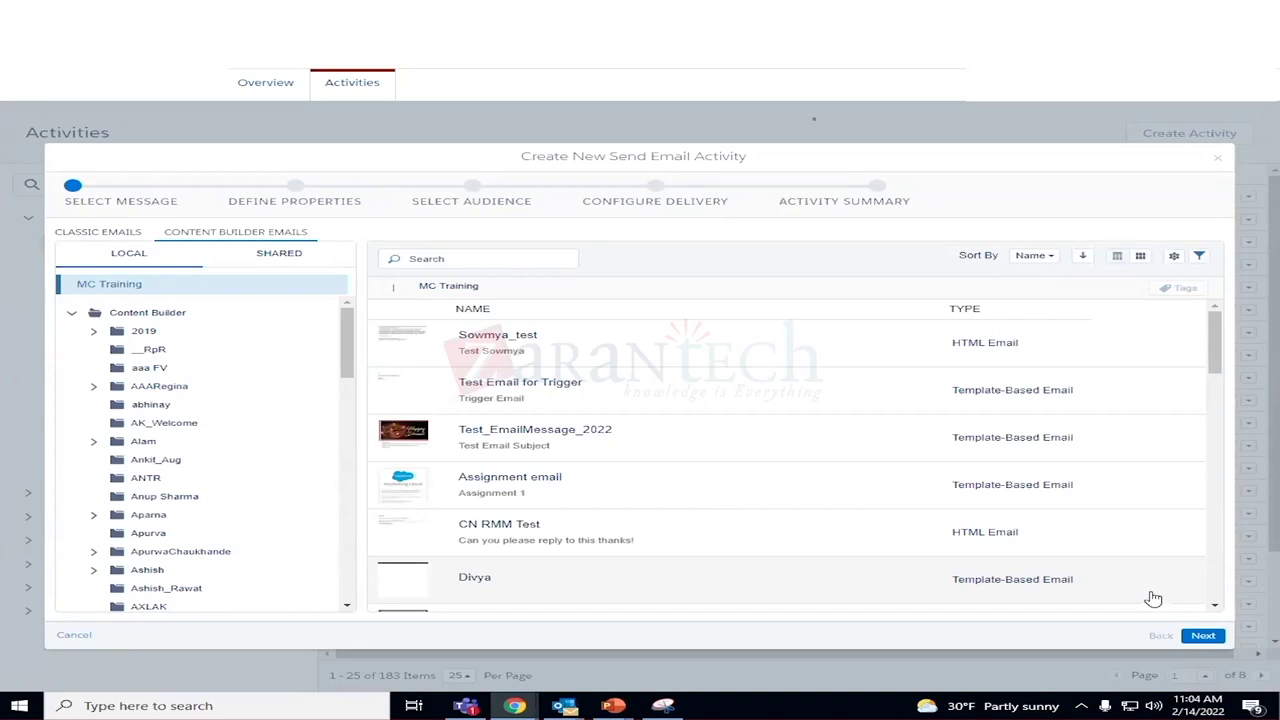
click(633, 360)
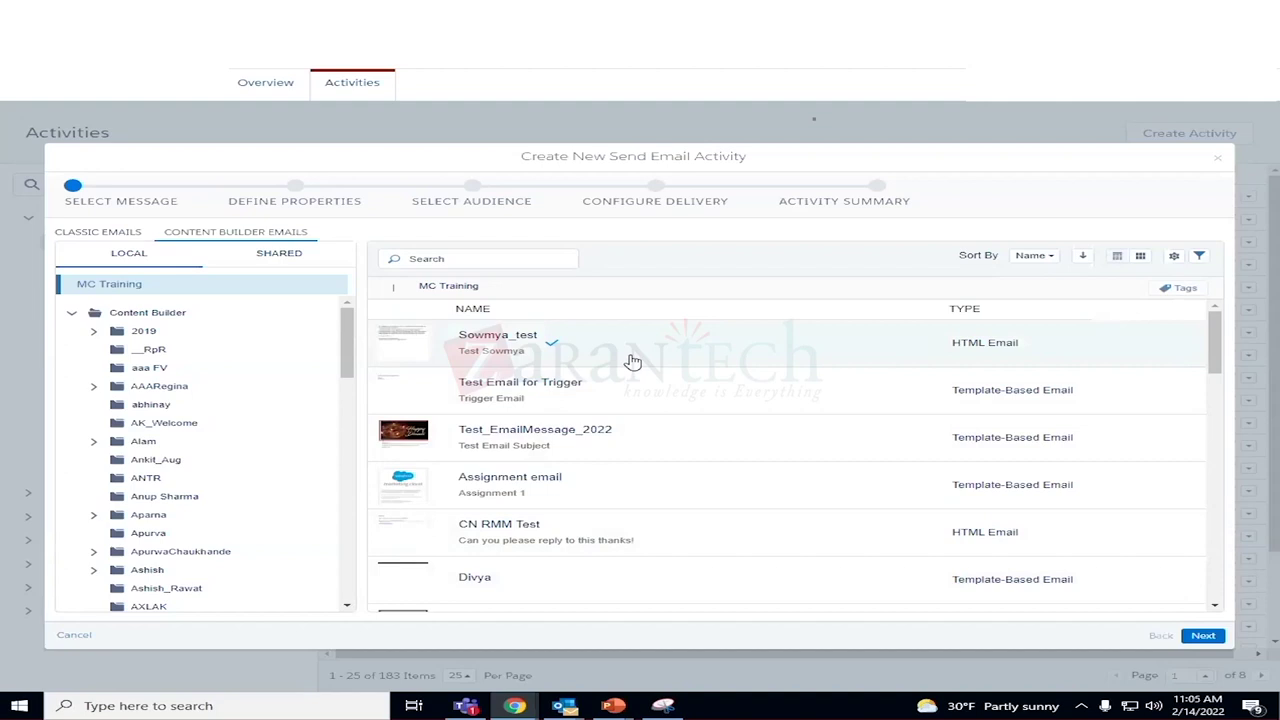
click(1203, 636)
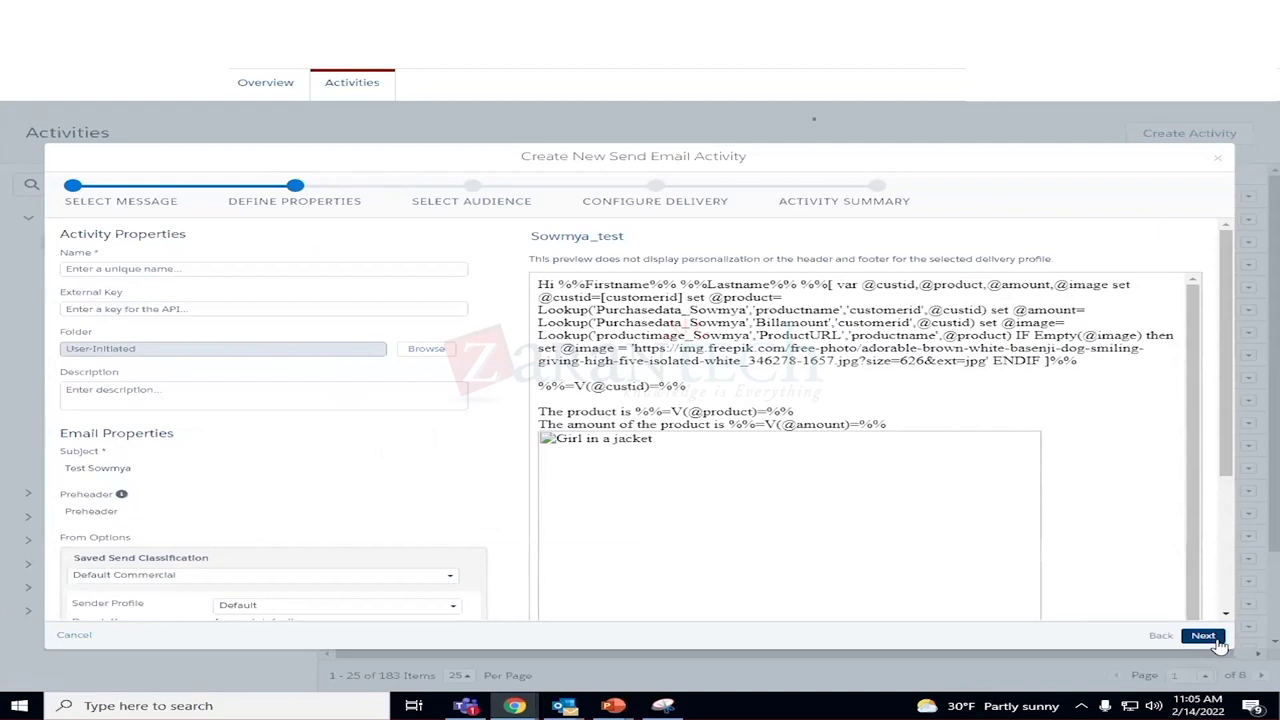
Name the Send Email activity 'Test email'.
click(131, 269)
text(Test email)
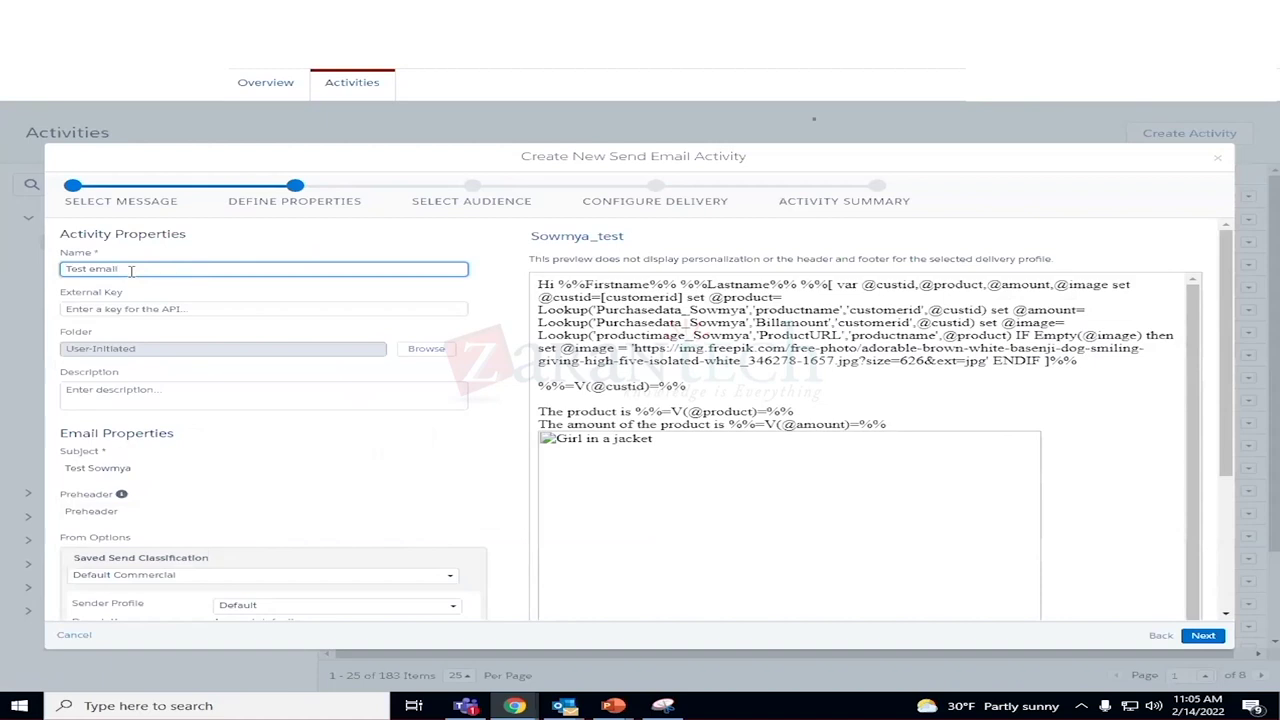
scroll(212, 395, down, 3)
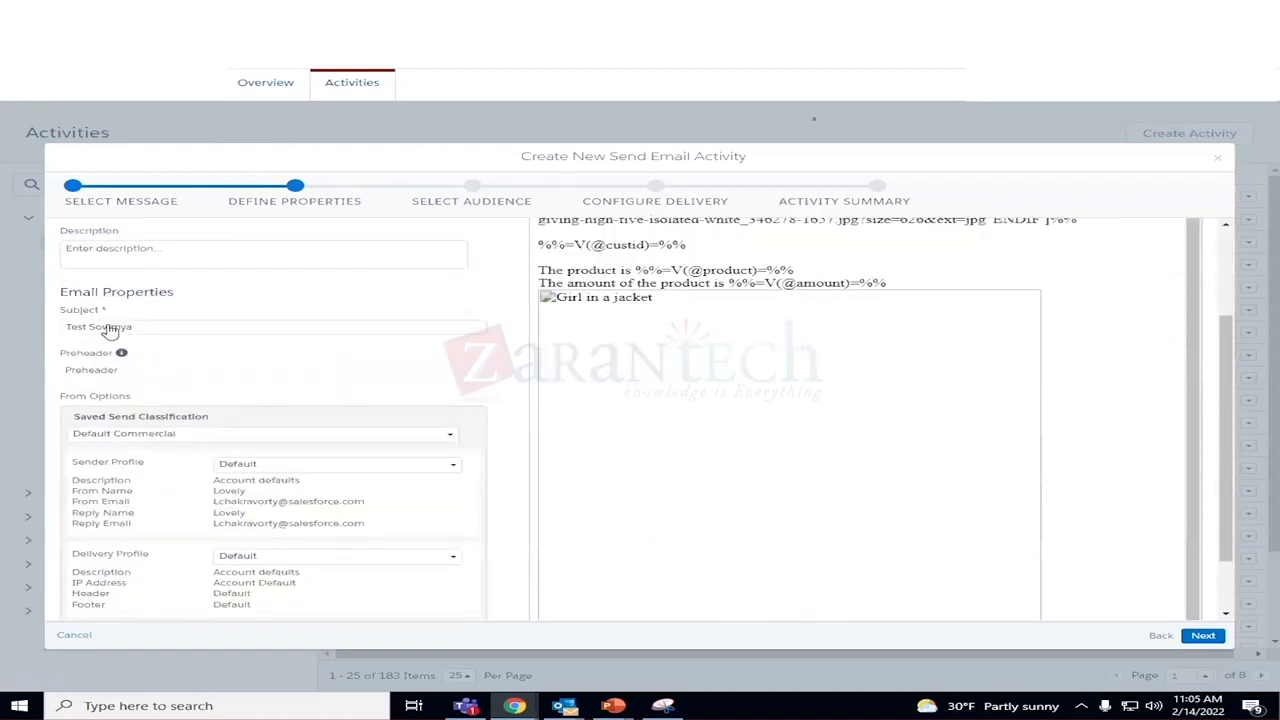
scroll(252, 385, down, 2)
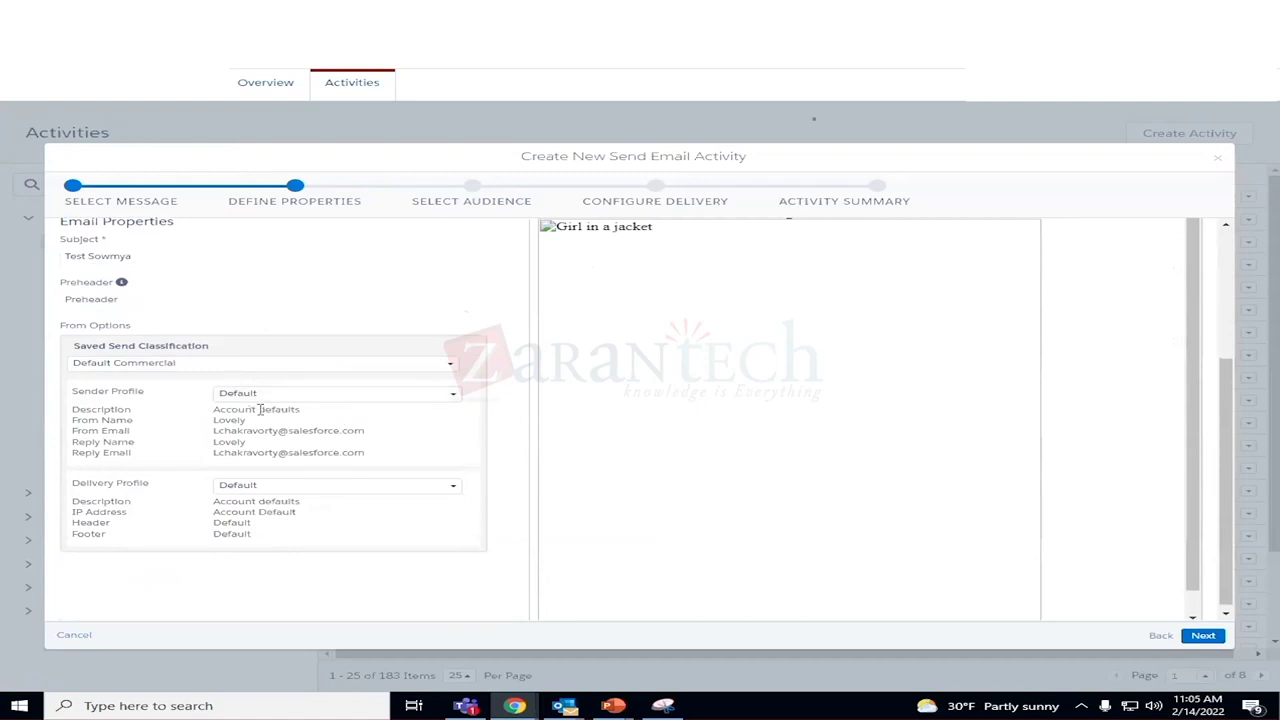
Browse the available options in the Sender Profile dropdown.
click(351, 400)
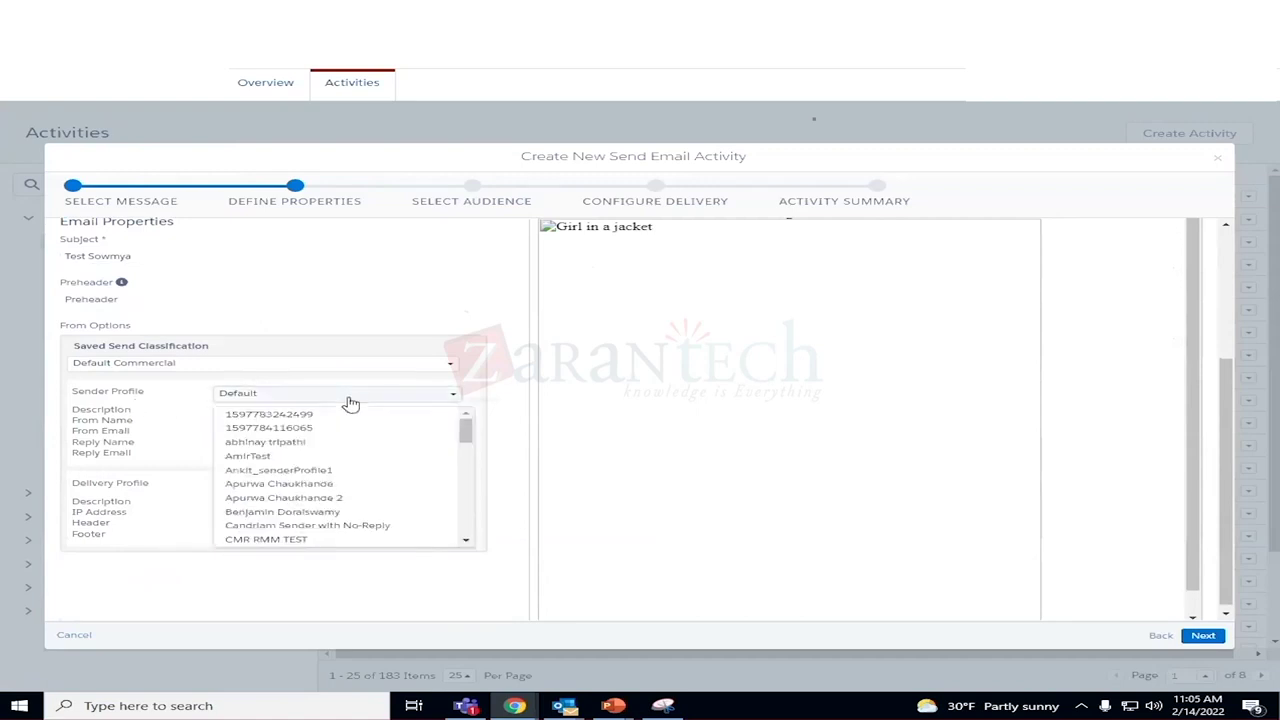
scroll(380, 440, down, 10)
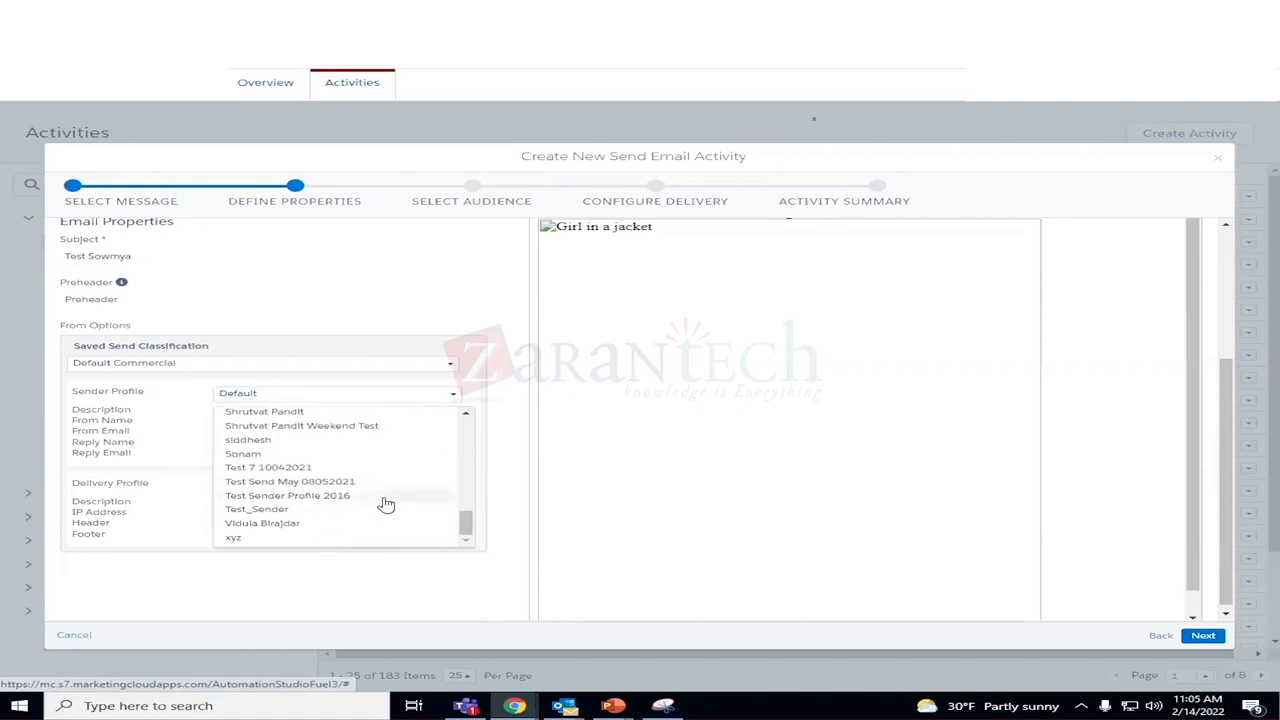
scroll(389, 502, up, 2)
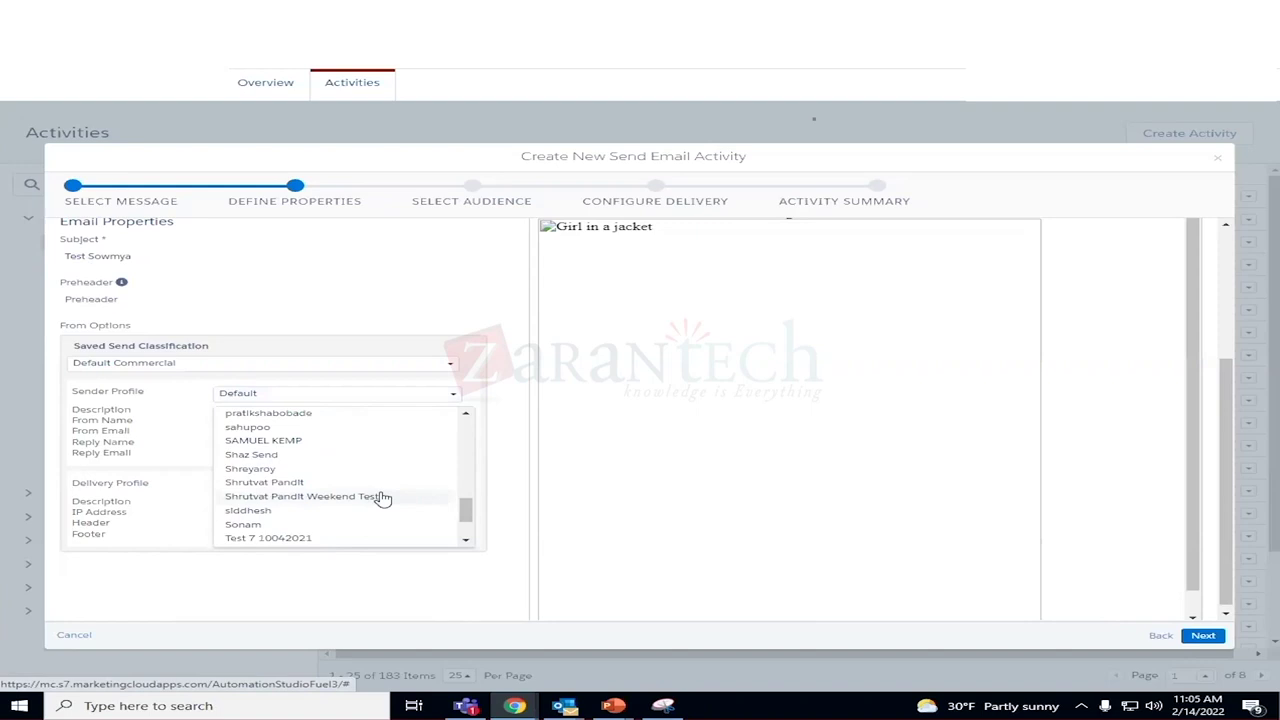
scroll(383, 498, up, 2)
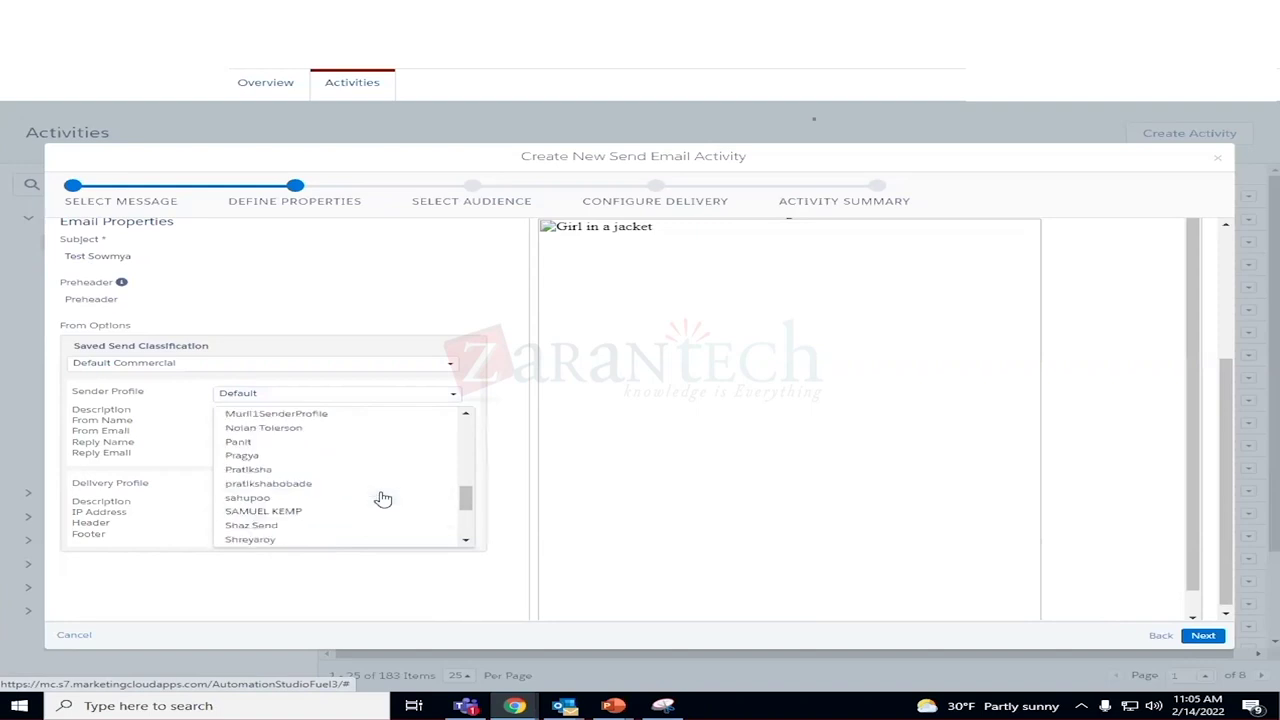
scroll(383, 498, up, 2)
scroll(383, 498, up, 2)
scroll(383, 498, up, 5)
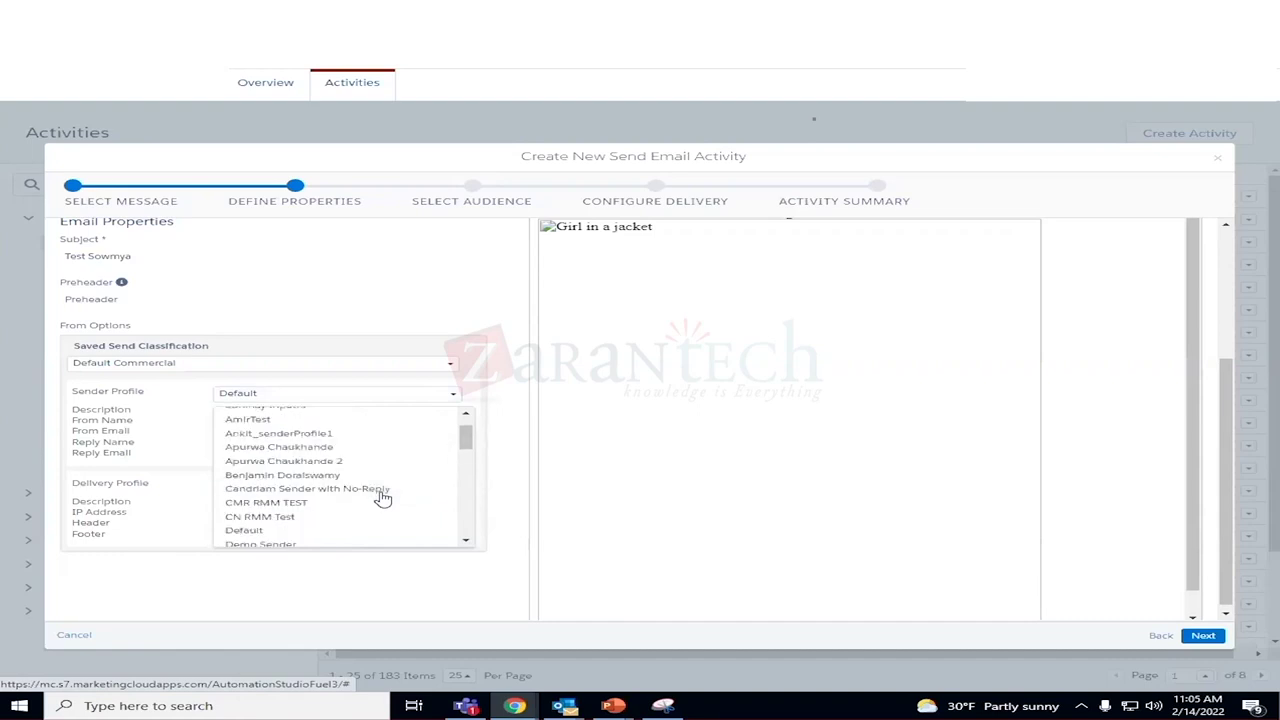
scroll(383, 498, up, 1)
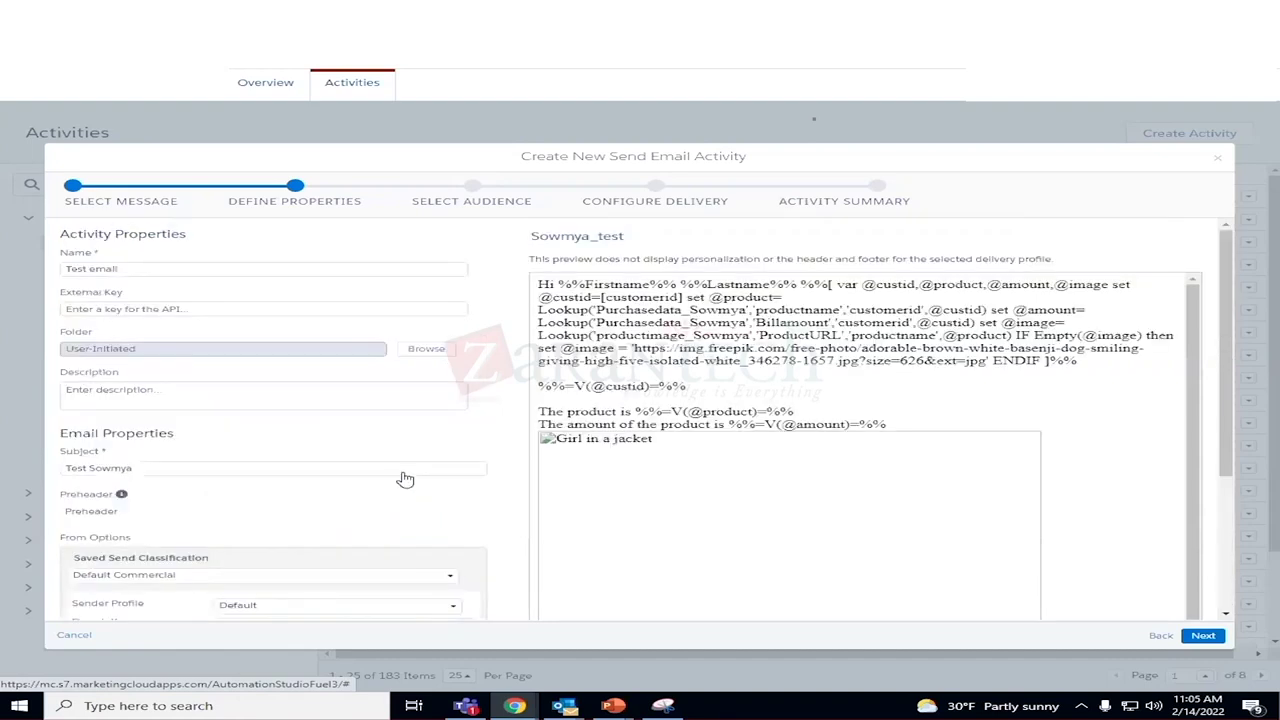
Set the sender profile to demo_cw.
click(375, 605)
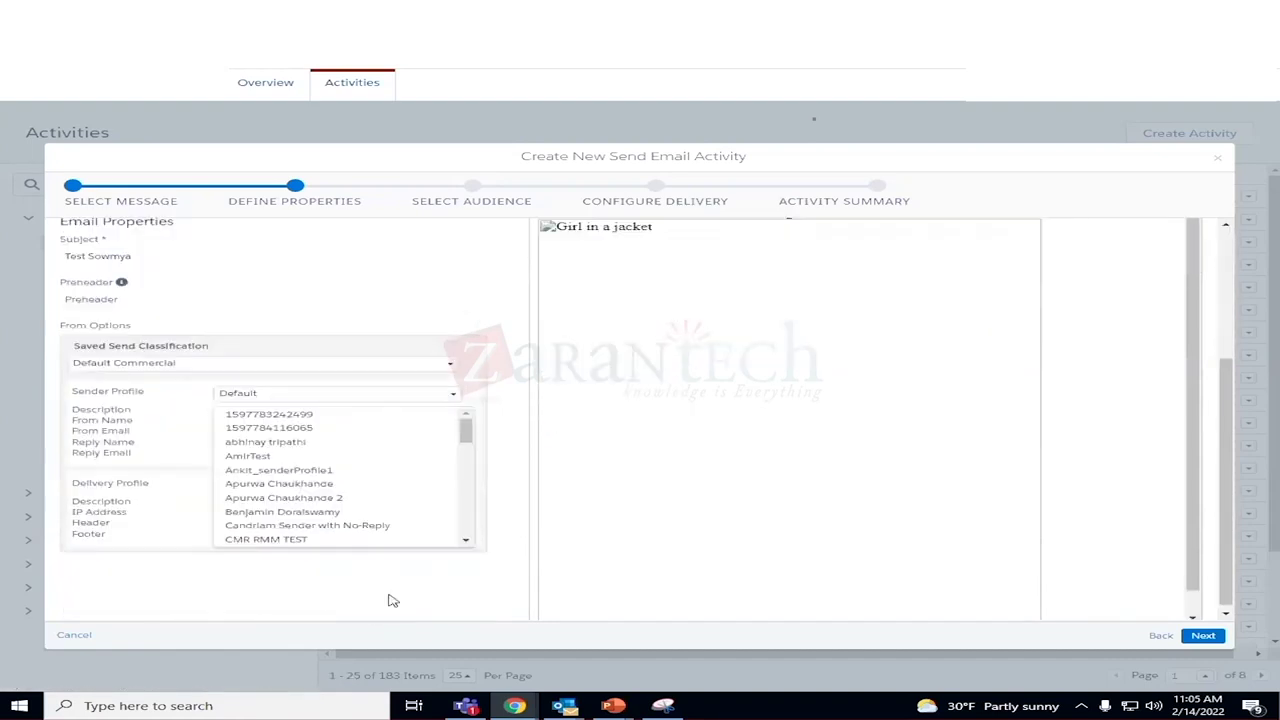
click(405, 396)
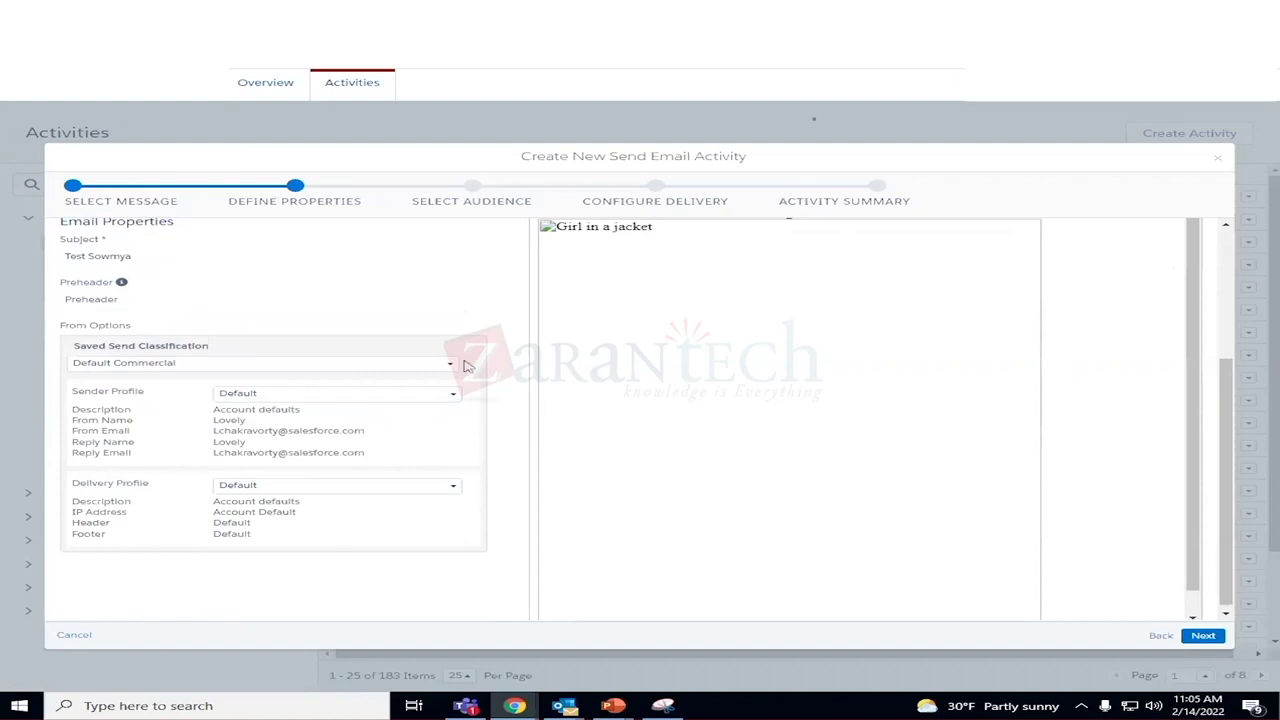
click(451, 397)
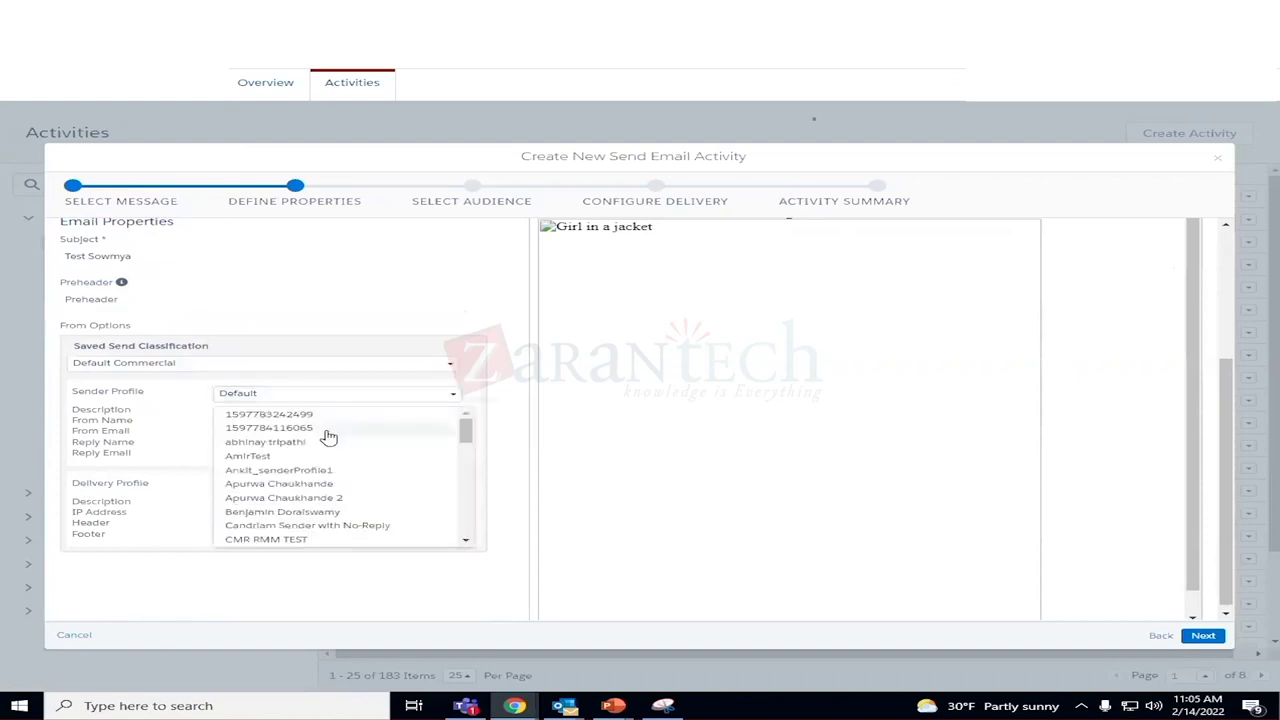
scroll(280, 458, down, 3)
scroll(287, 458, up, 1)
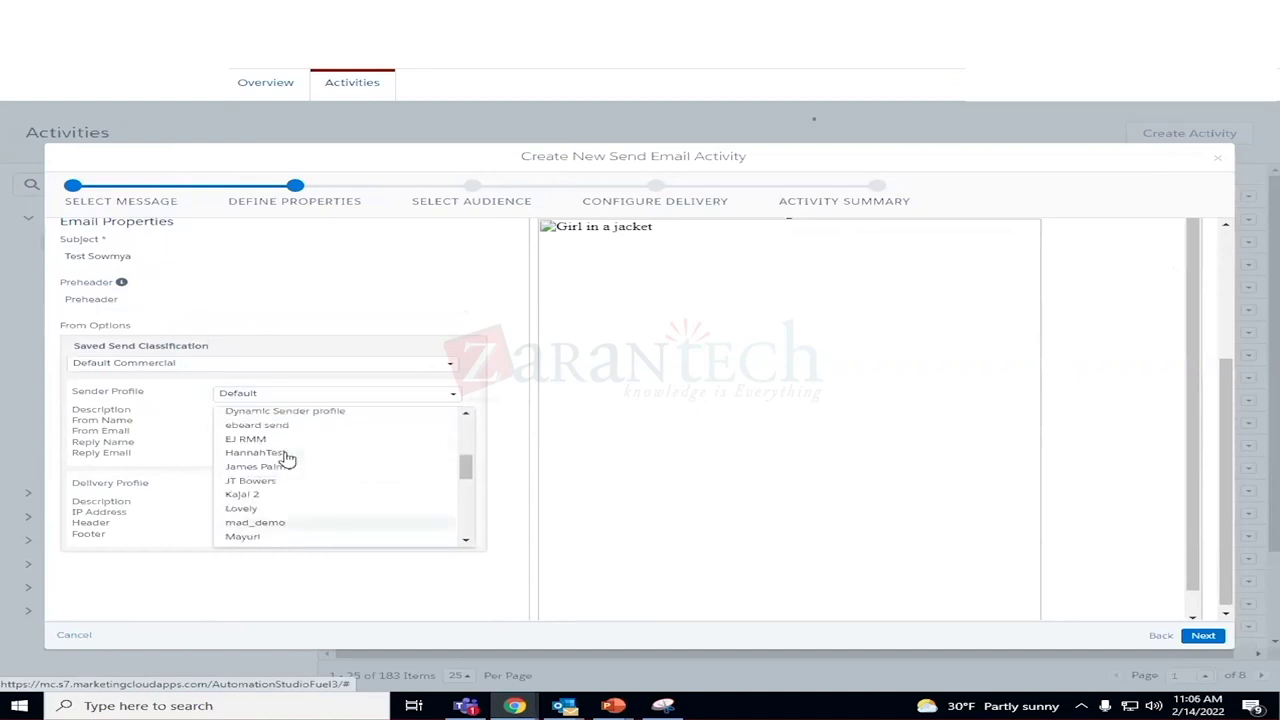
scroll(287, 458, up, 3)
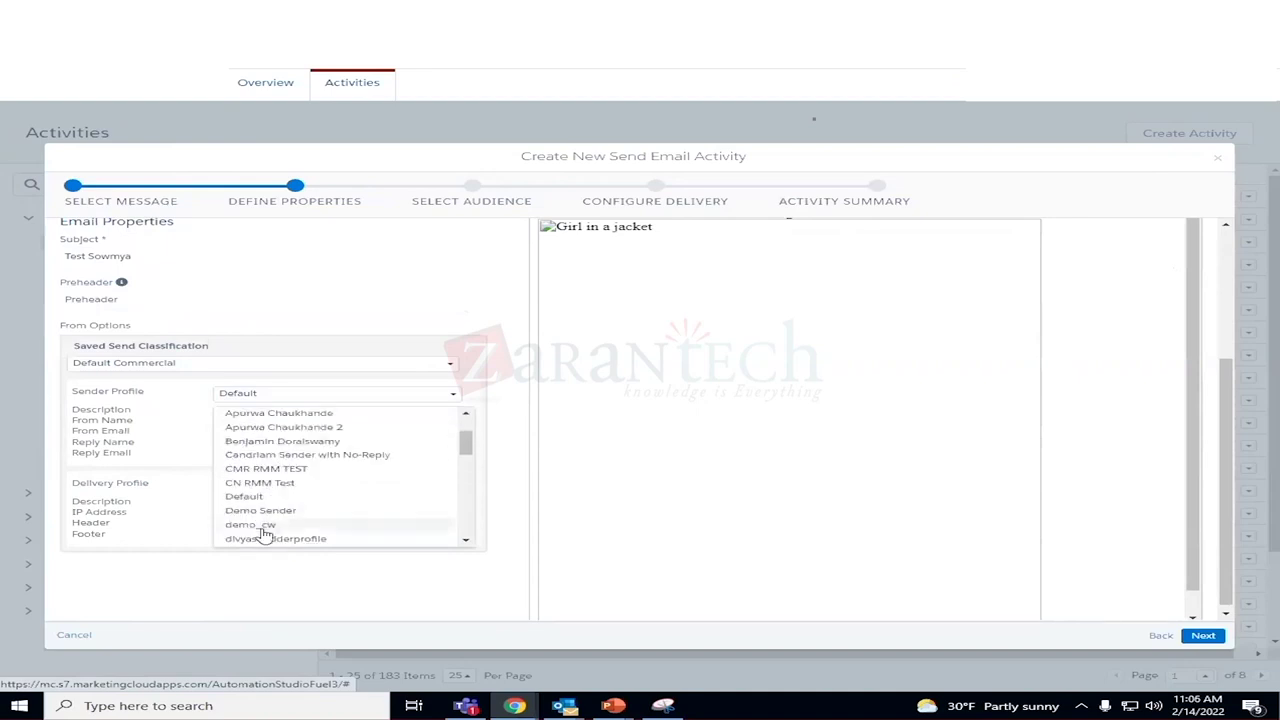
click(248, 525)
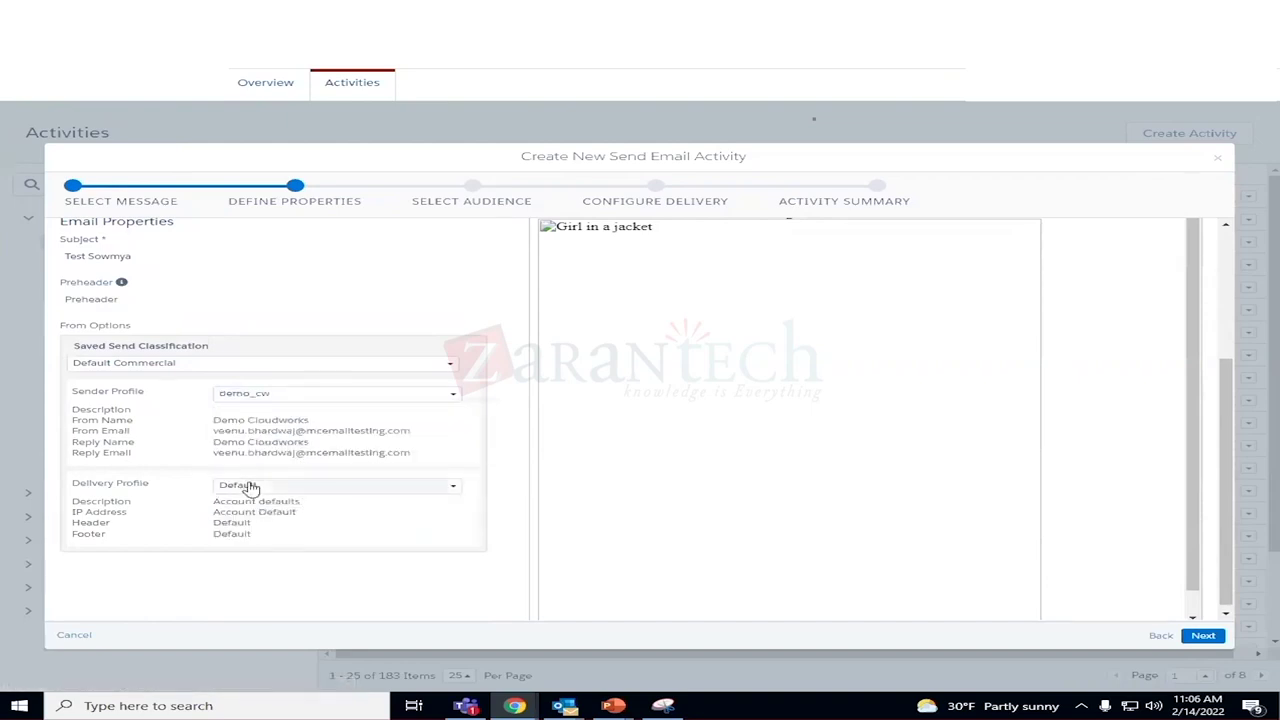
Choose Ankit_DeliveryProfile1 as the delivery profile and continue to the send confirmation.
click(351, 493)
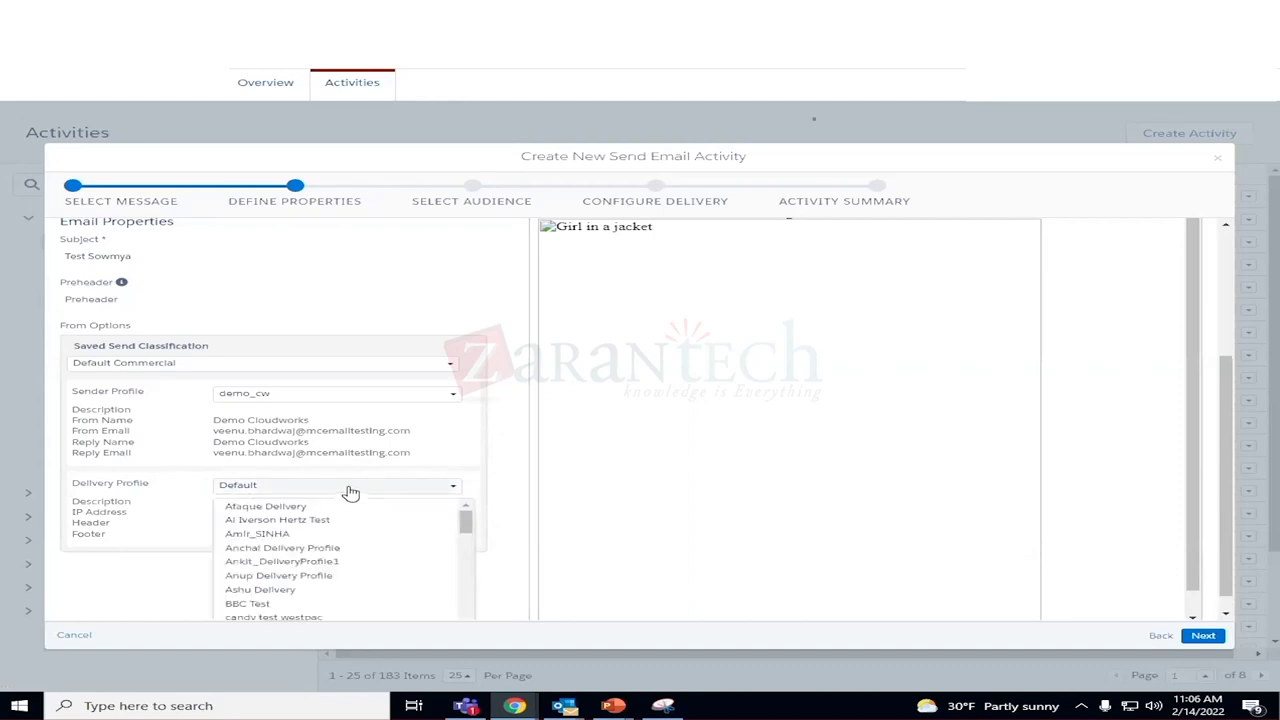
click(341, 561)
scroll(285, 555, down, 1)
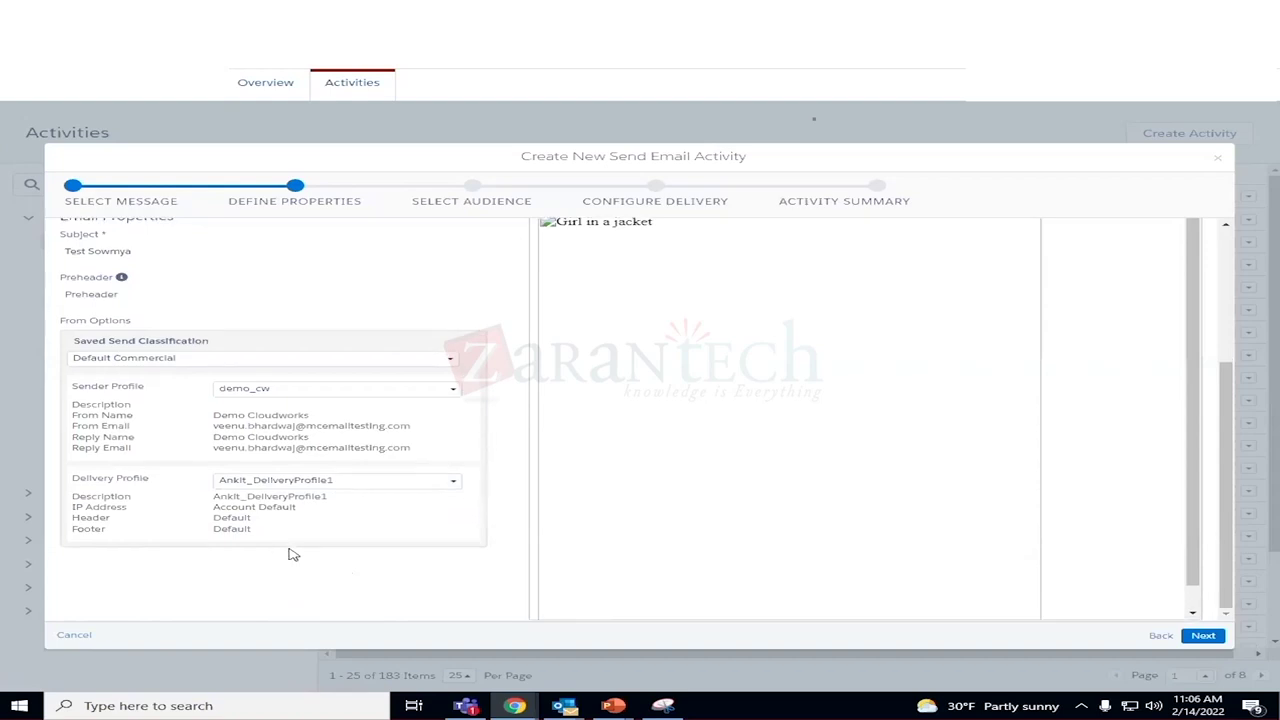
click(1203, 636)
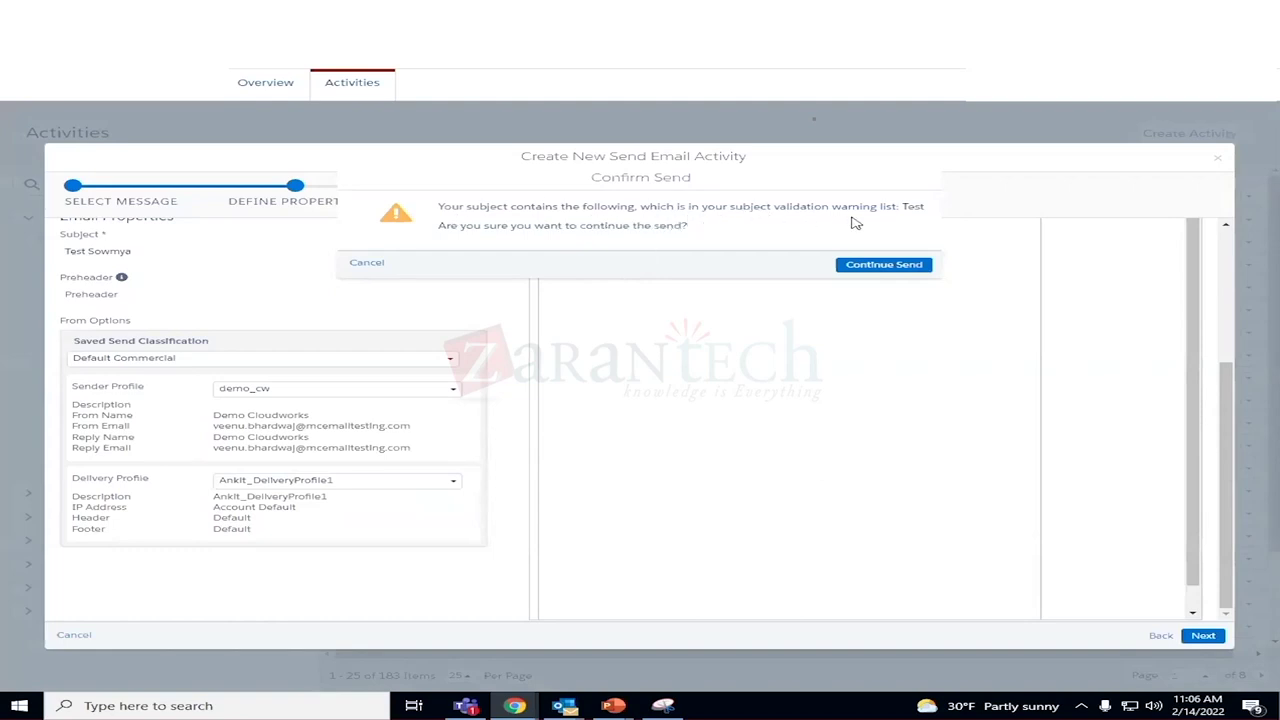
Accept the 'Test' subject warning with Continue Send to reach Select Audience.
click(893, 265)
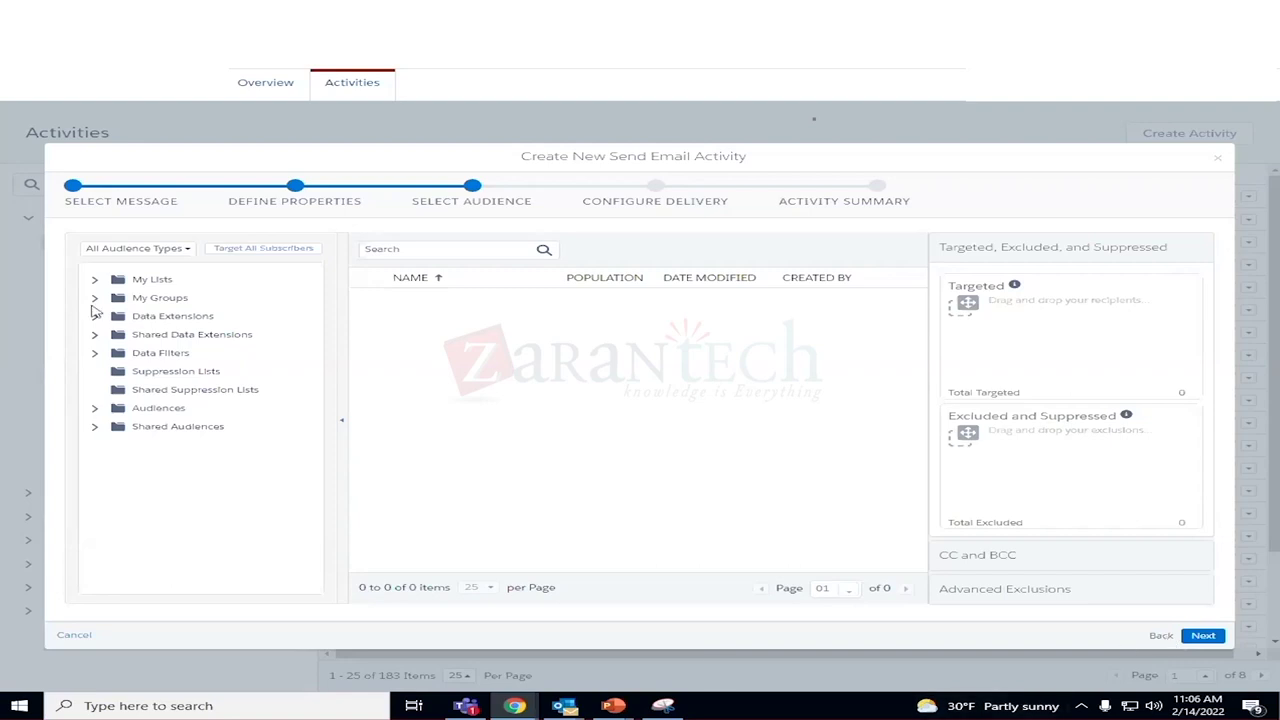
Target the Sanjiv test leading space data extension with the All Subscribers publication list.
click(93, 319)
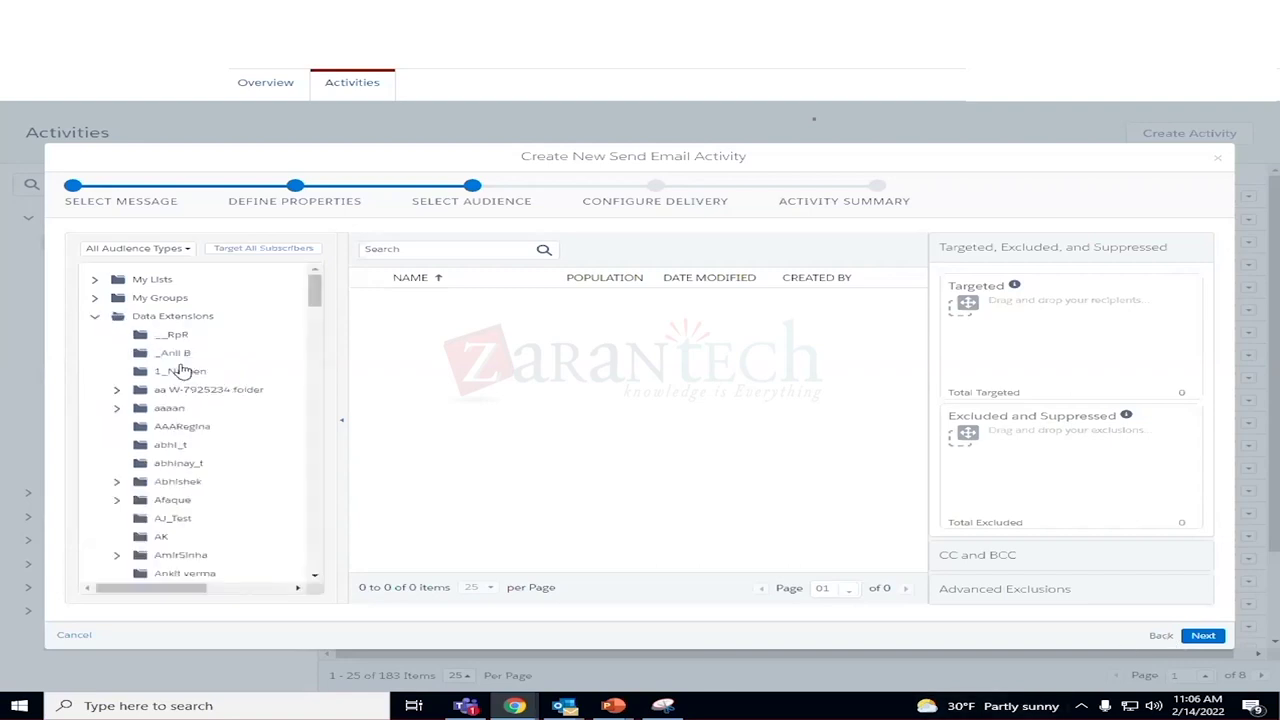
scroll(225, 510, down, 10)
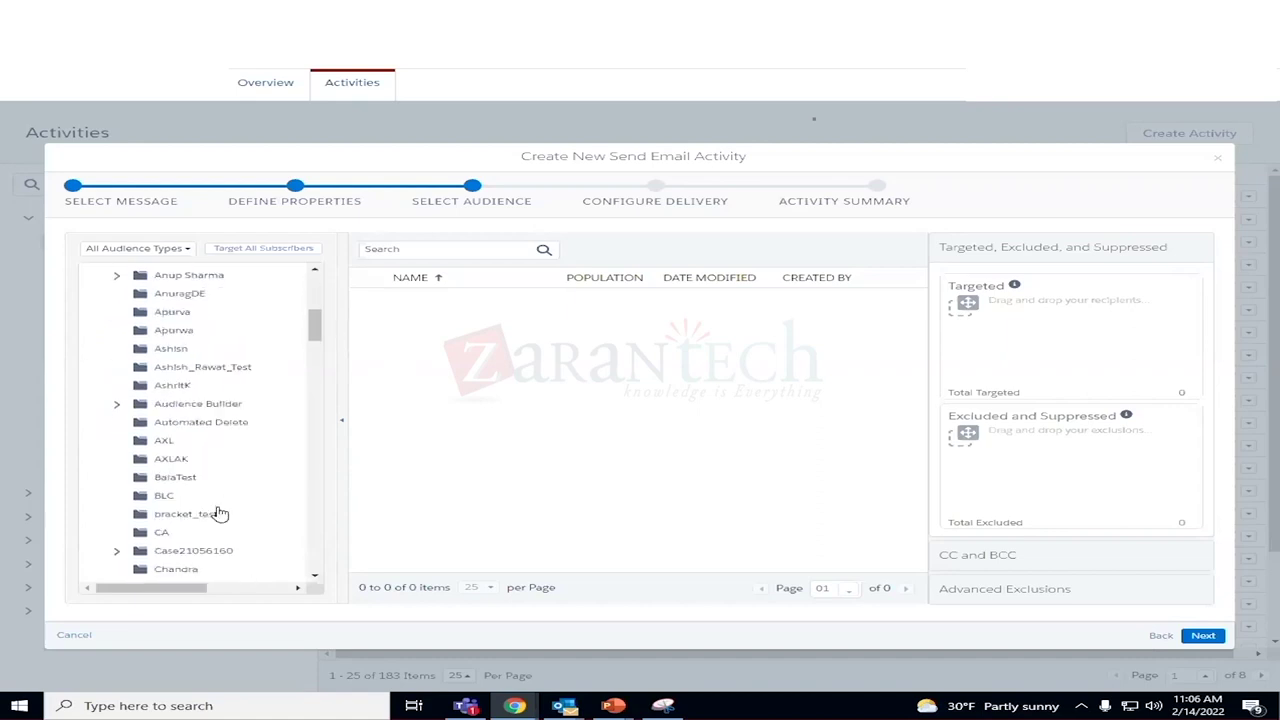
scroll(220, 513, down, 15)
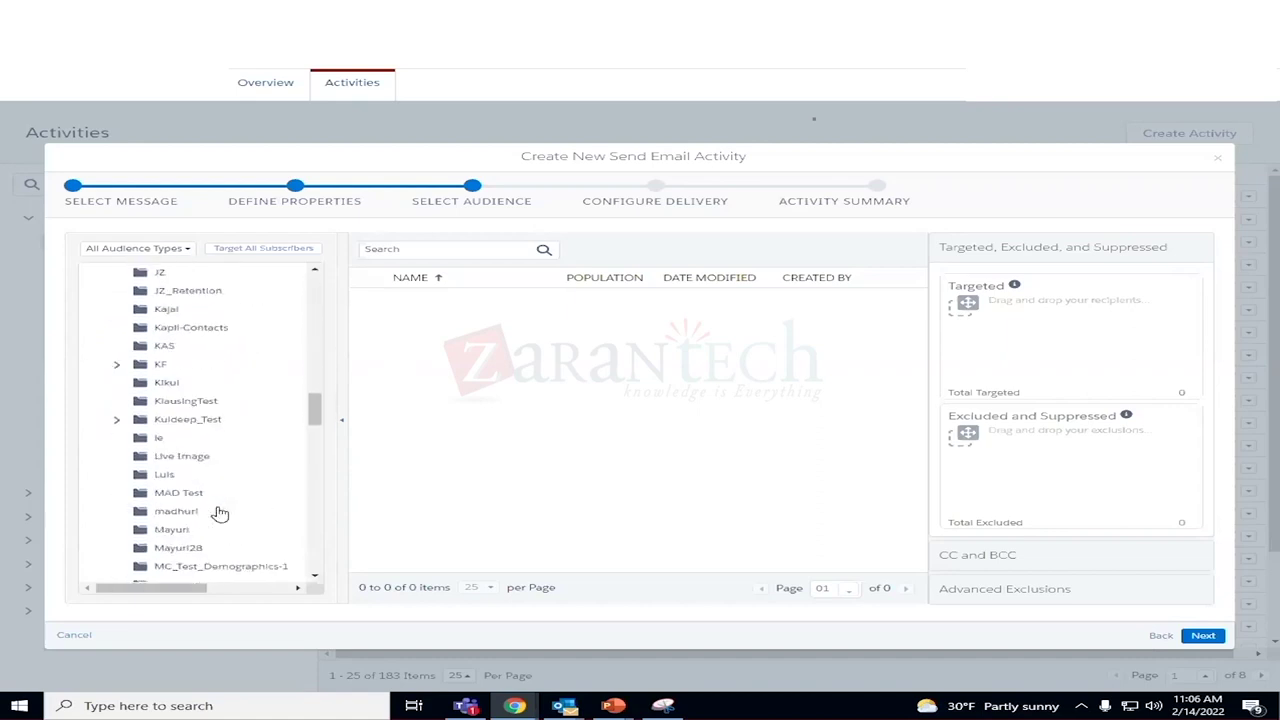
scroll(220, 513, down, 5)
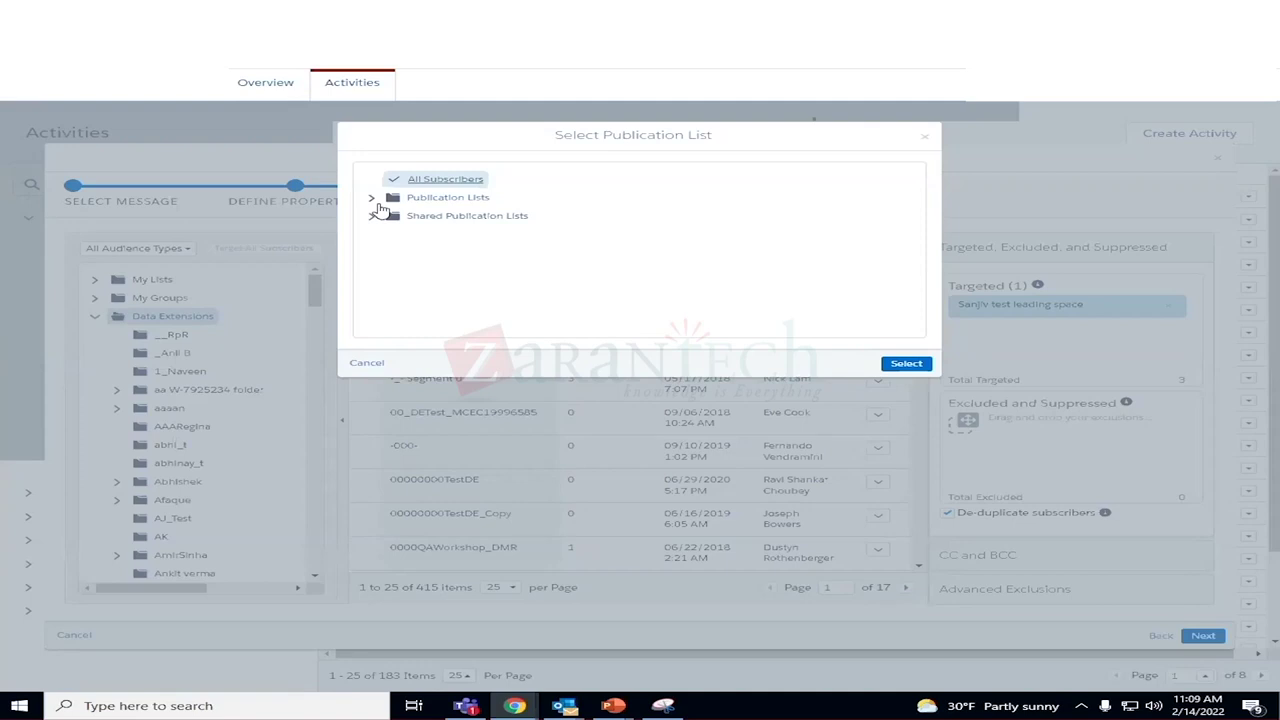
click(445, 183)
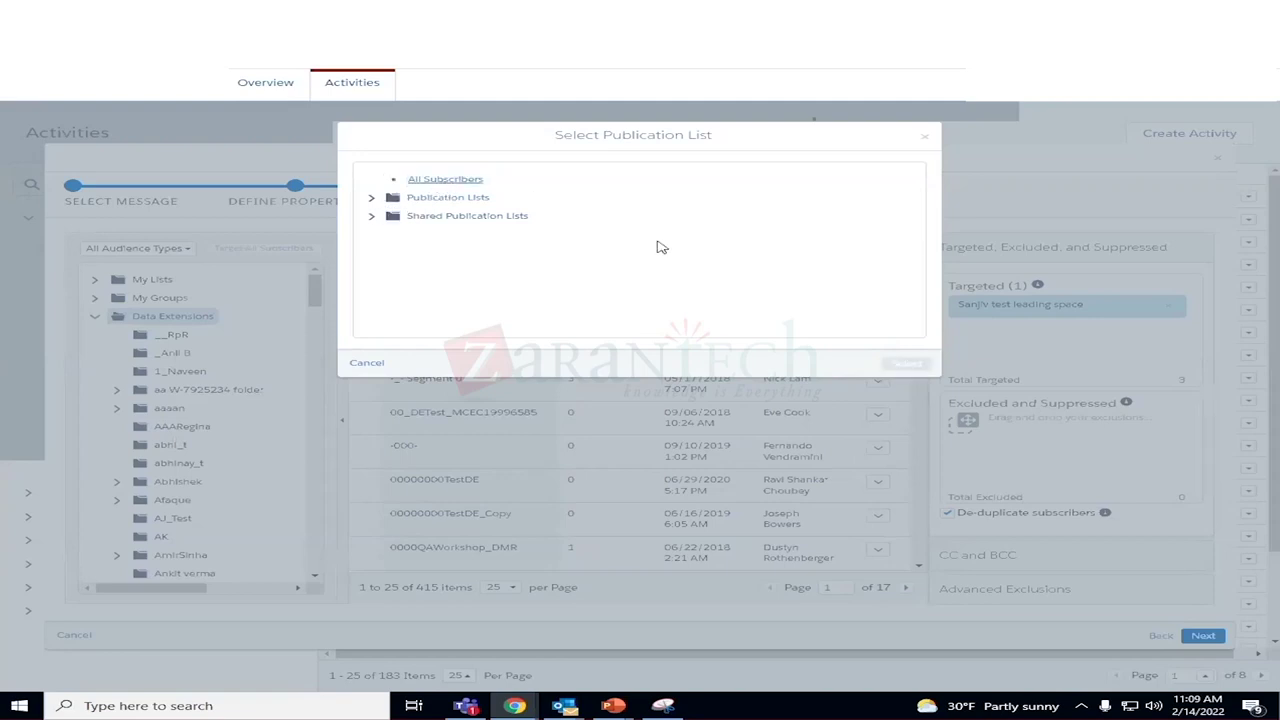
click(476, 182)
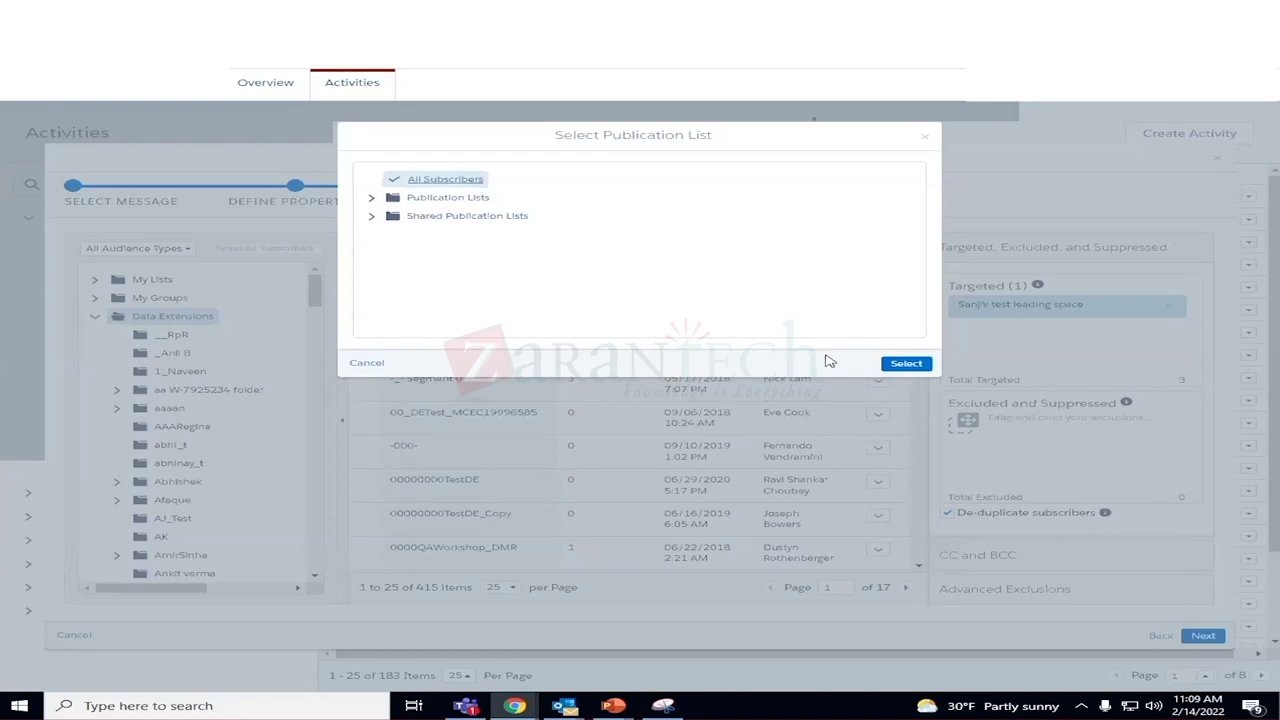
click(908, 363)
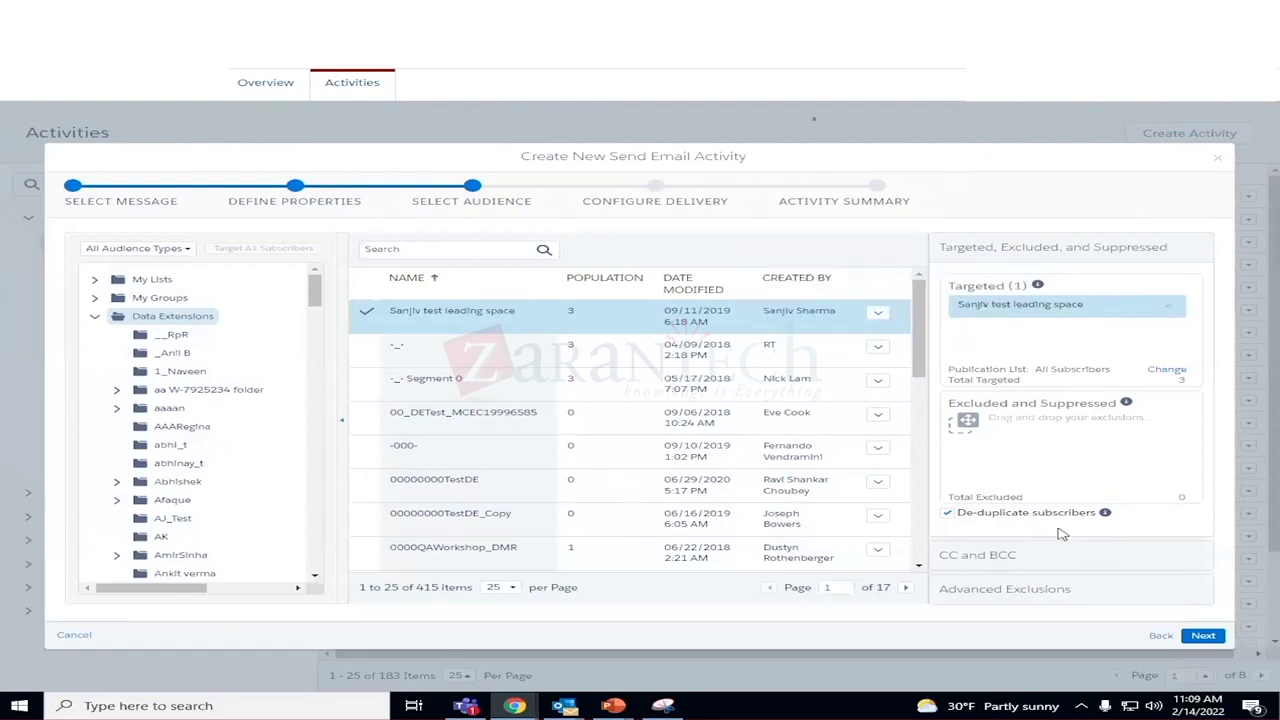
Advance to Configure Delivery, leaving Send to Deliverability Seed List unticked.
click(1202, 637)
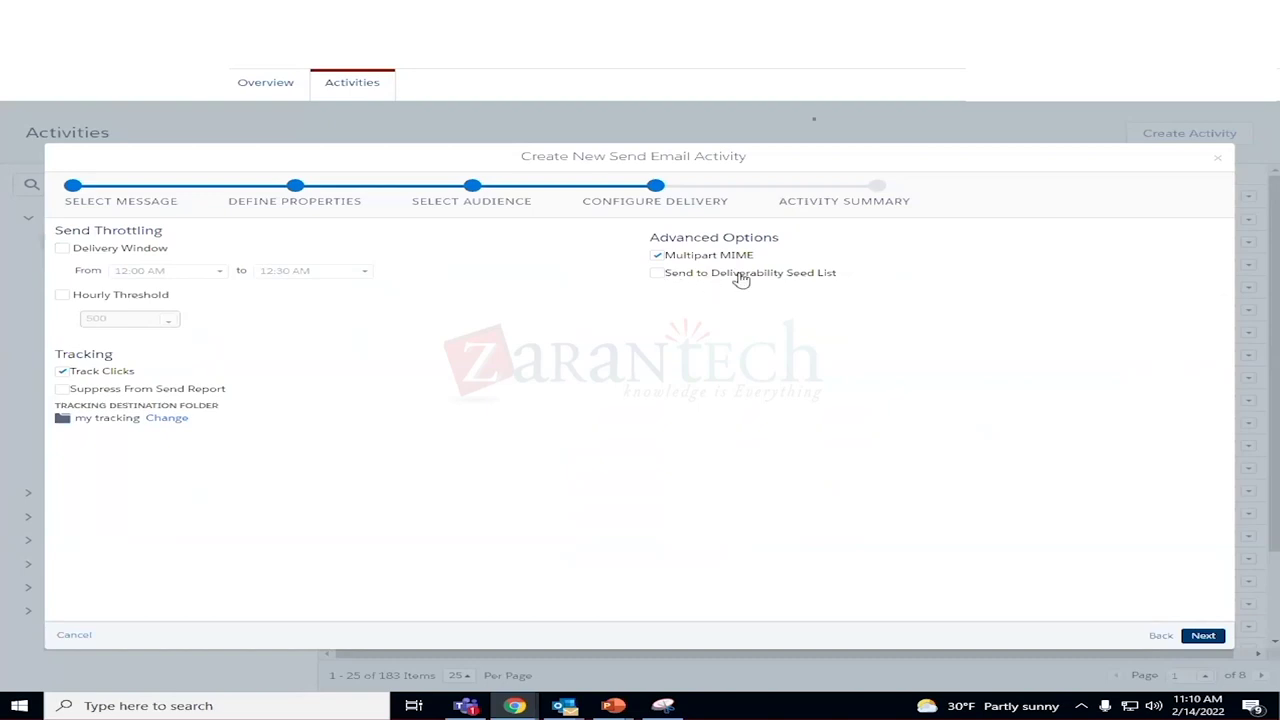
click(658, 276)
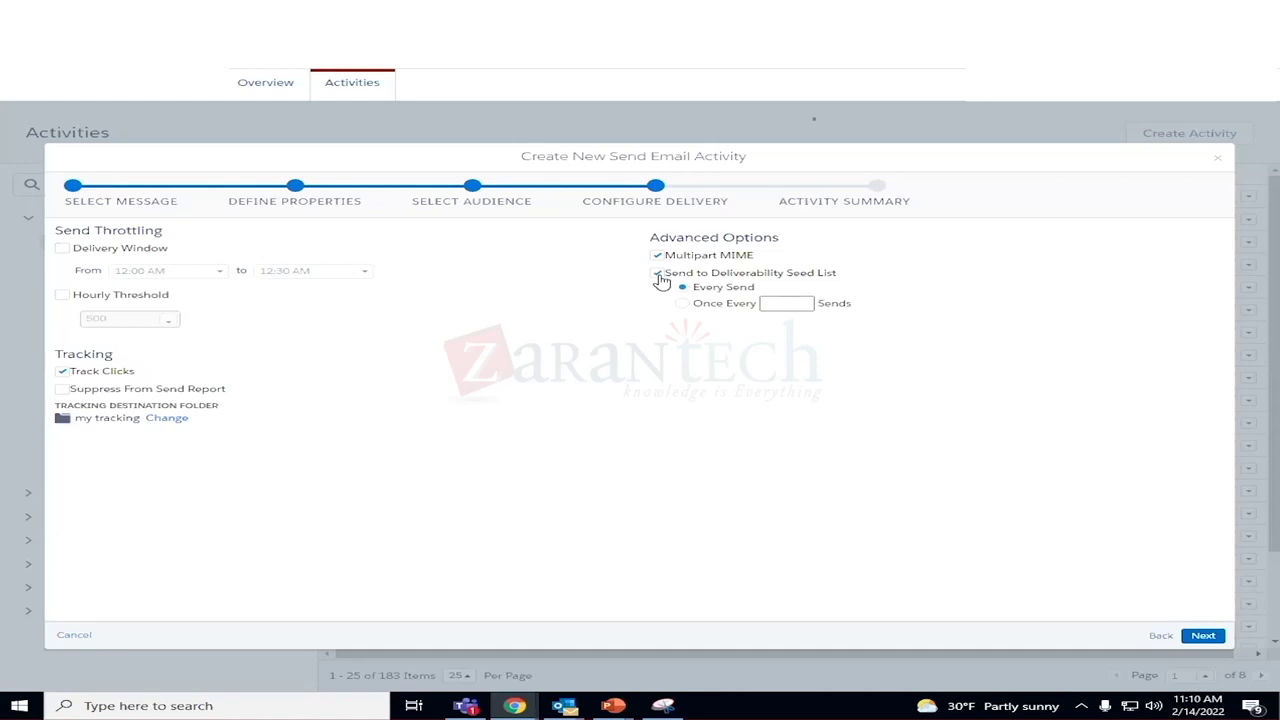
click(659, 276)
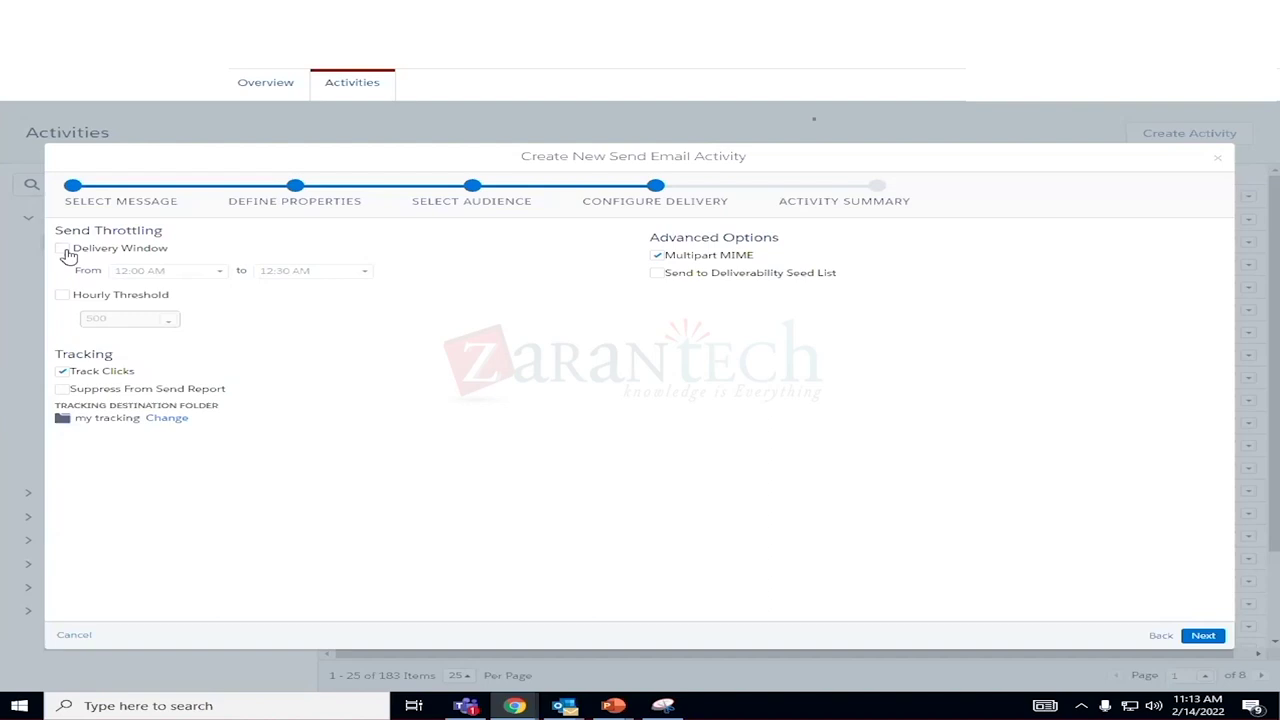
Enable the 12:00 AM–12:30 AM delivery window and the 500 hourly threshold.
click(64, 251)
click(63, 296)
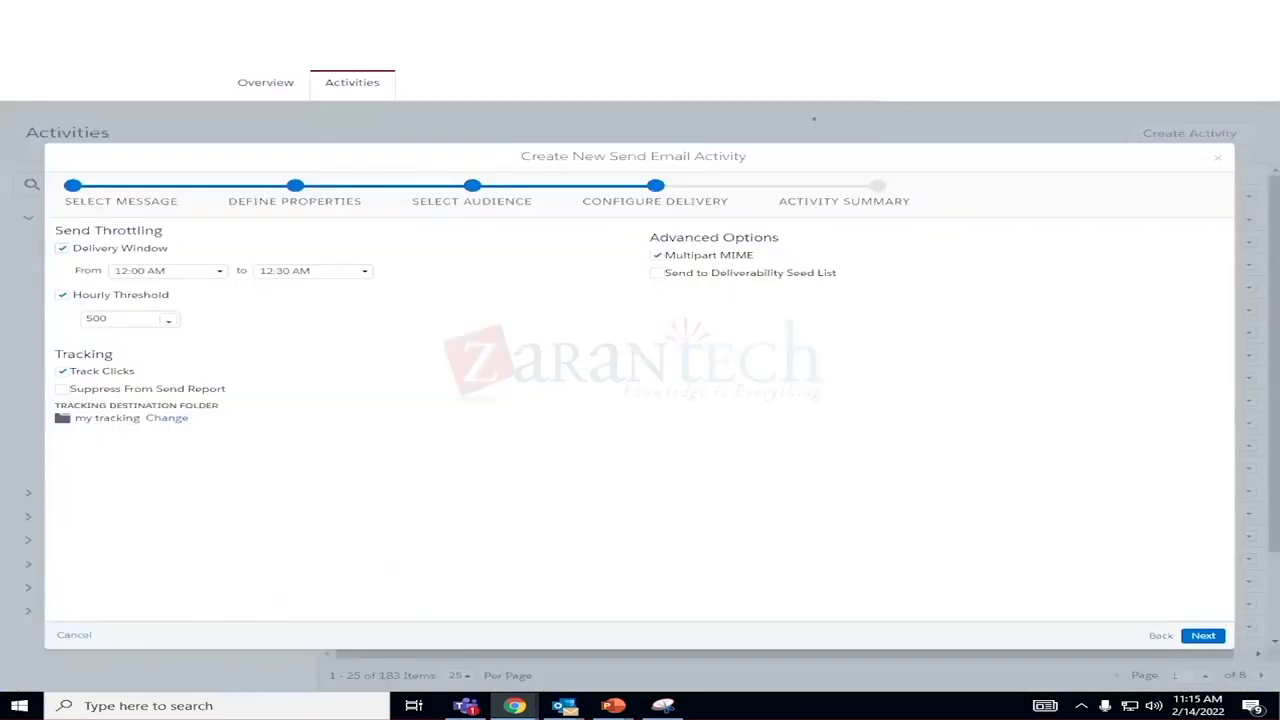
Duplicate the browser tab and open the MobileConnect Administration page.
right_click(530, 72)
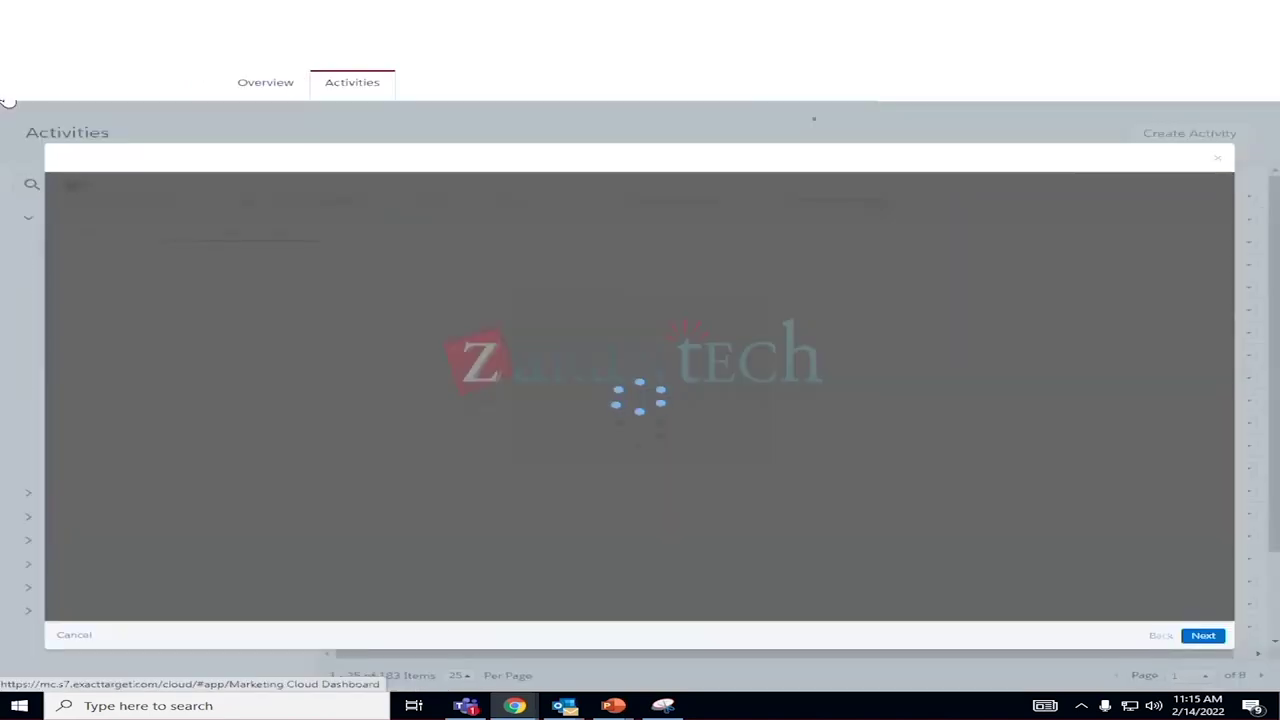
mouse_move(9, 114)
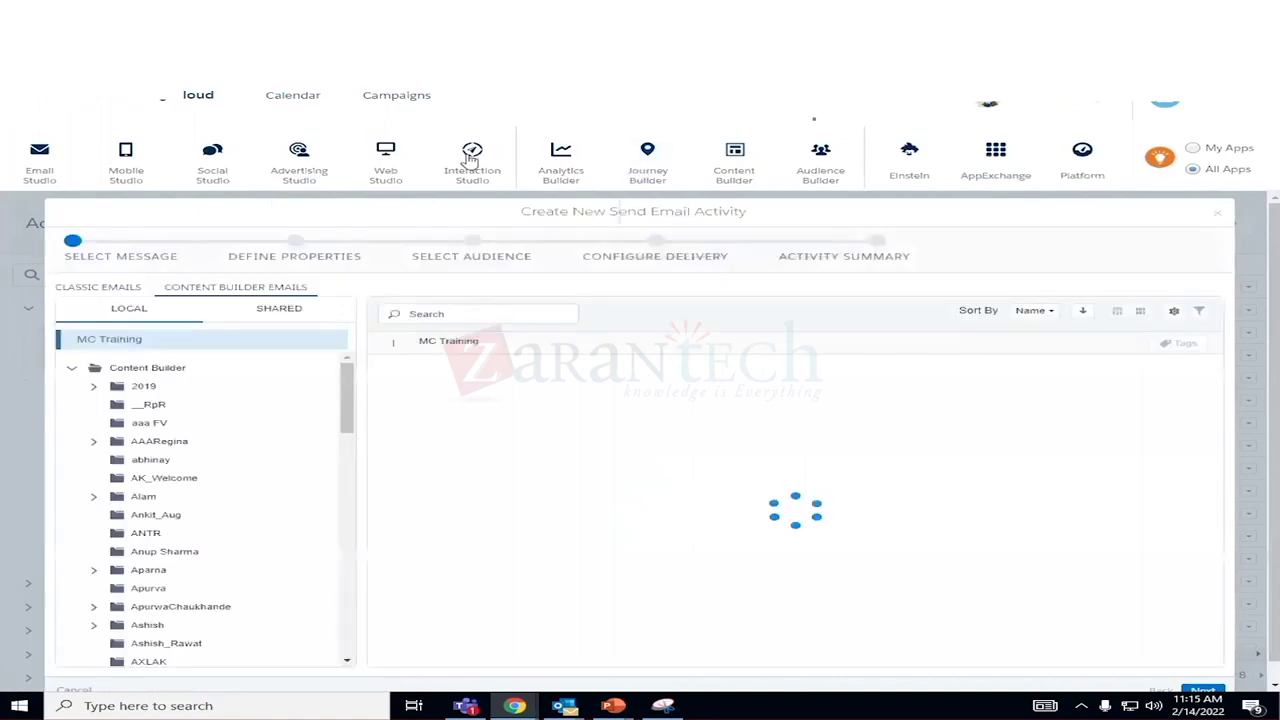
click(212, 158)
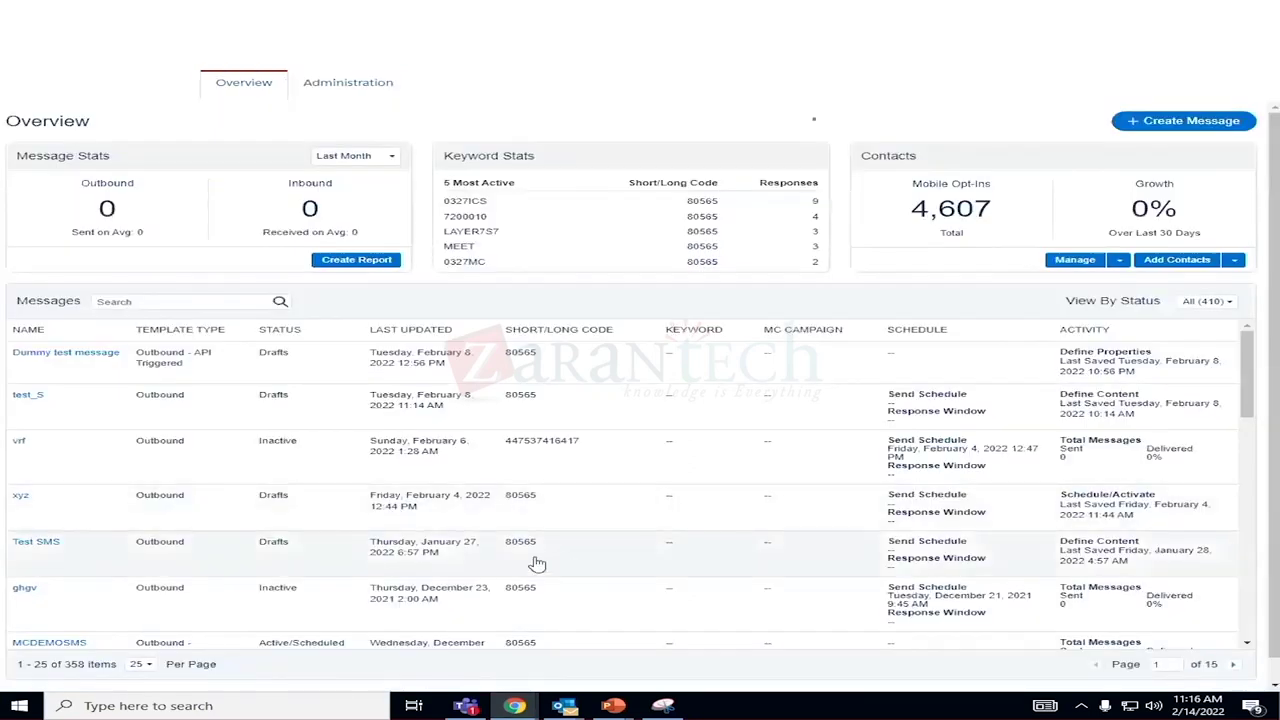
click(368, 90)
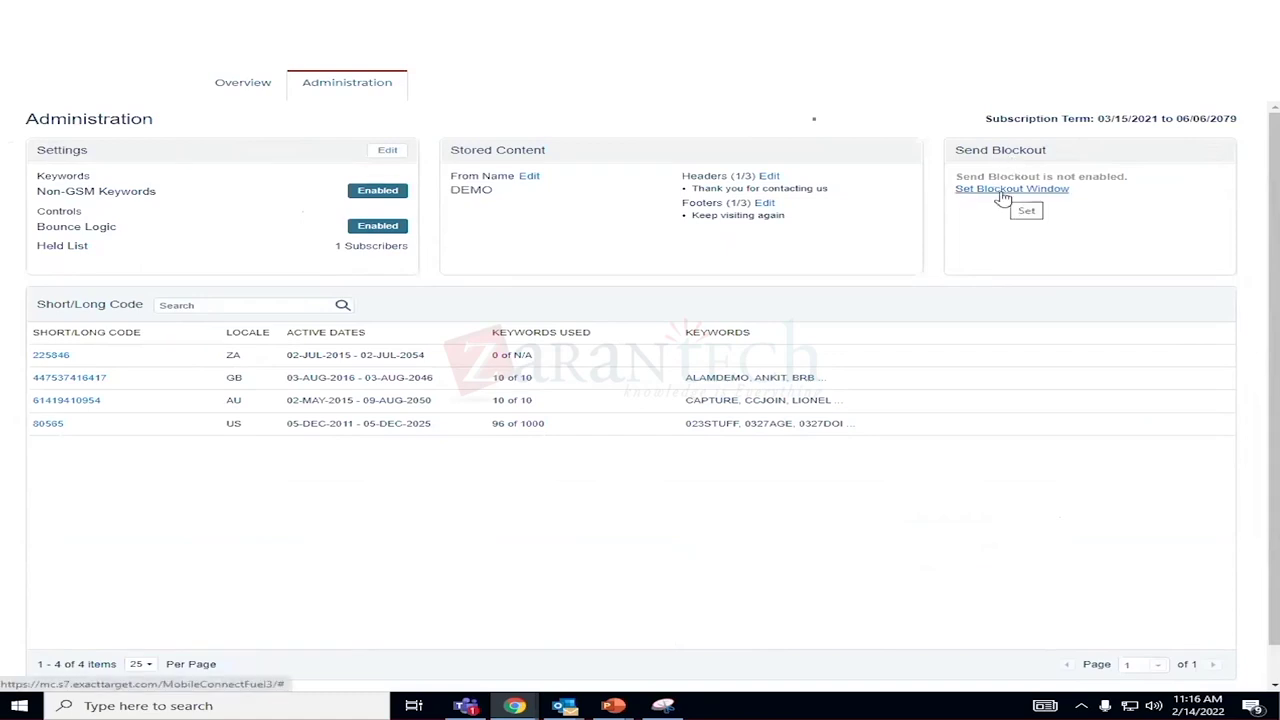
Review the Send Blockout window settings and cancel without making changes.
click(1003, 190)
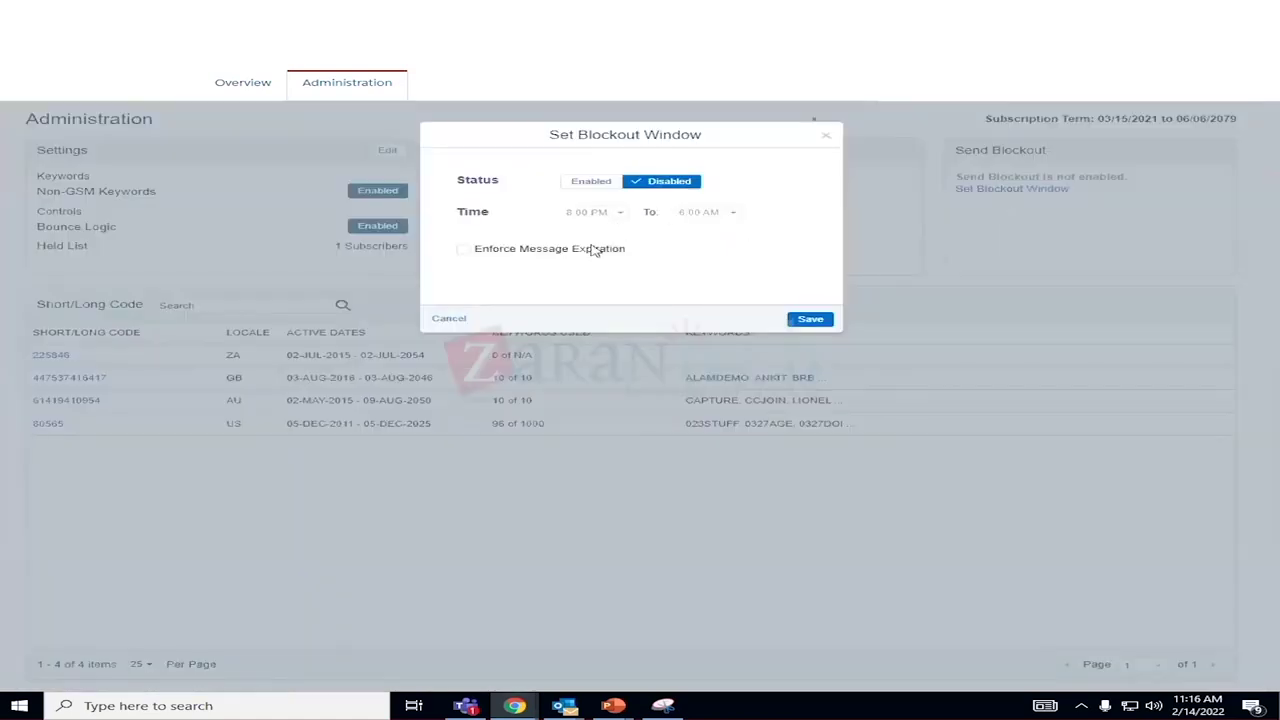
click(449, 319)
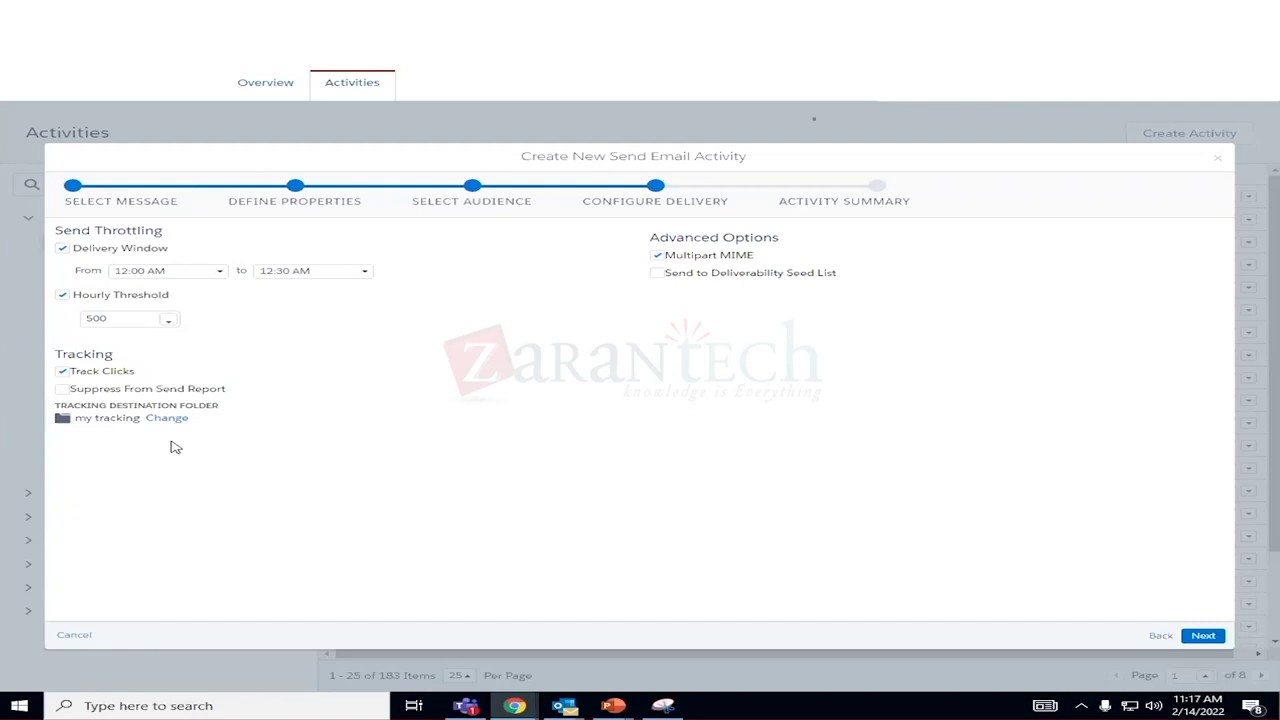
Change the tracking destination folder from 'my tracking' to SM, then continue to the summary.
click(170, 419)
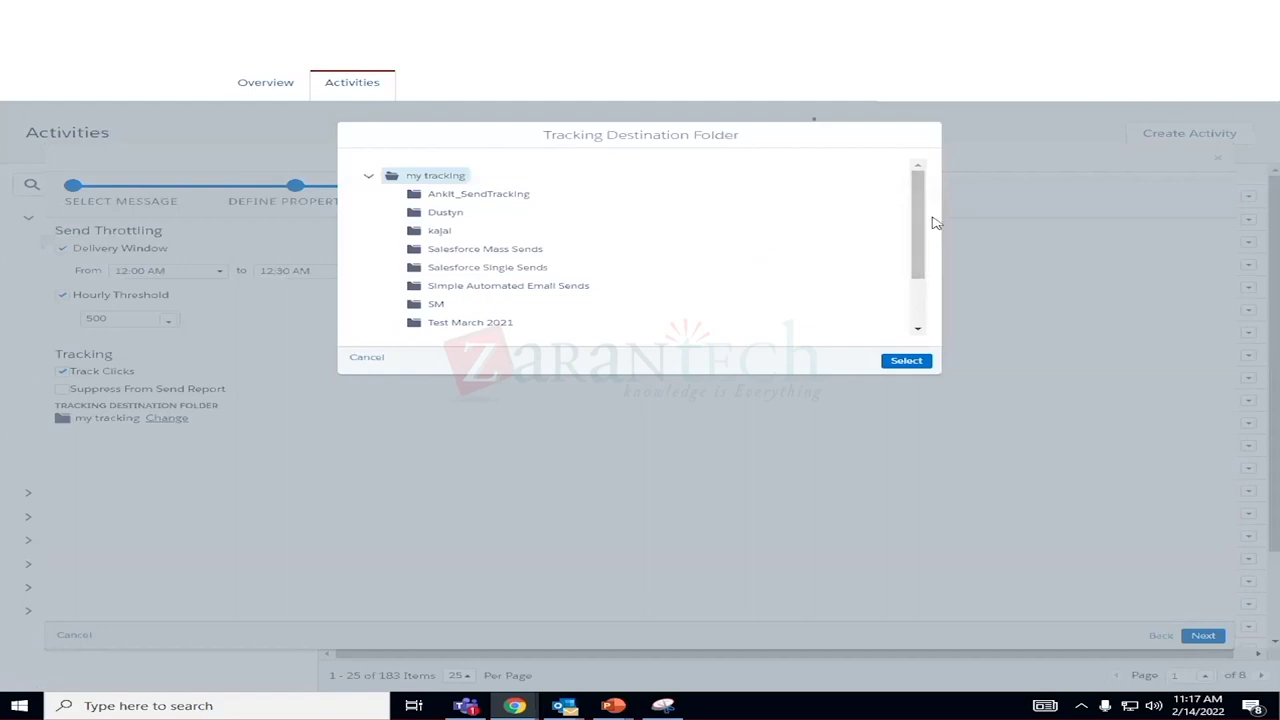
mouse_move(927, 213)
mouse_down()
mouse_move(928, 263)
mouse_move(927, 235)
mouse_up()
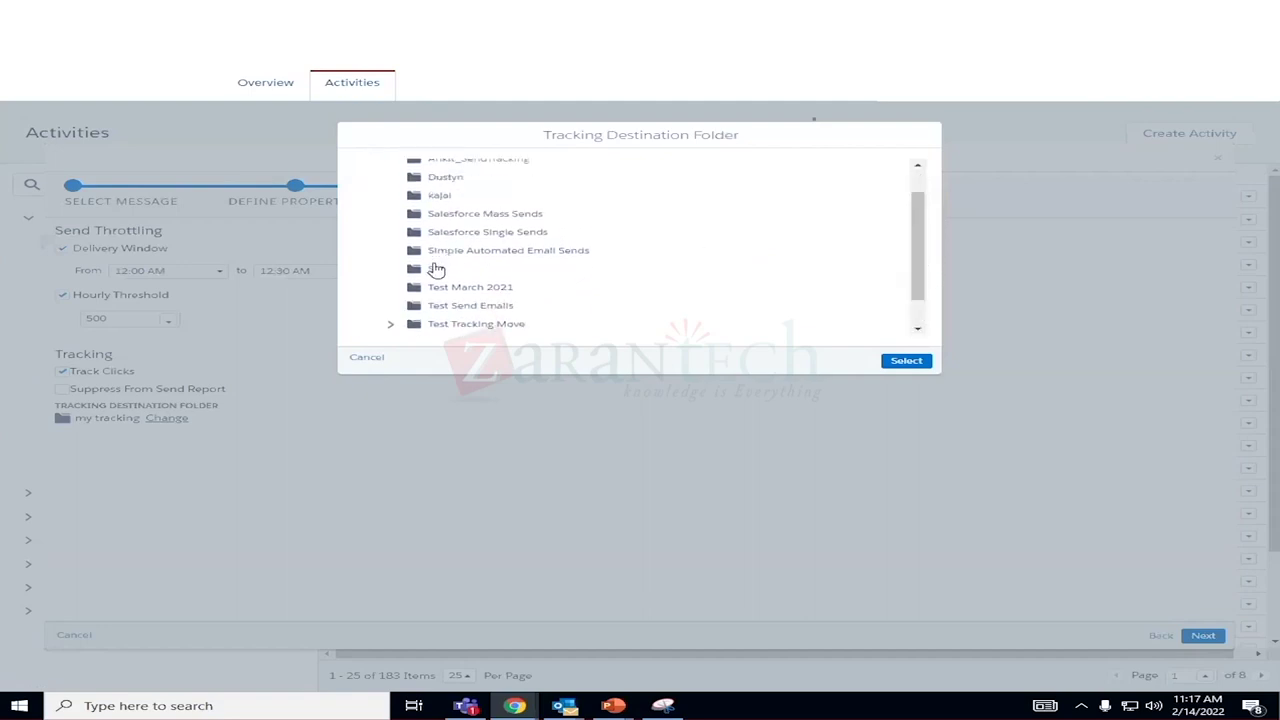
click(437, 270)
scroll(716, 288, up, 1)
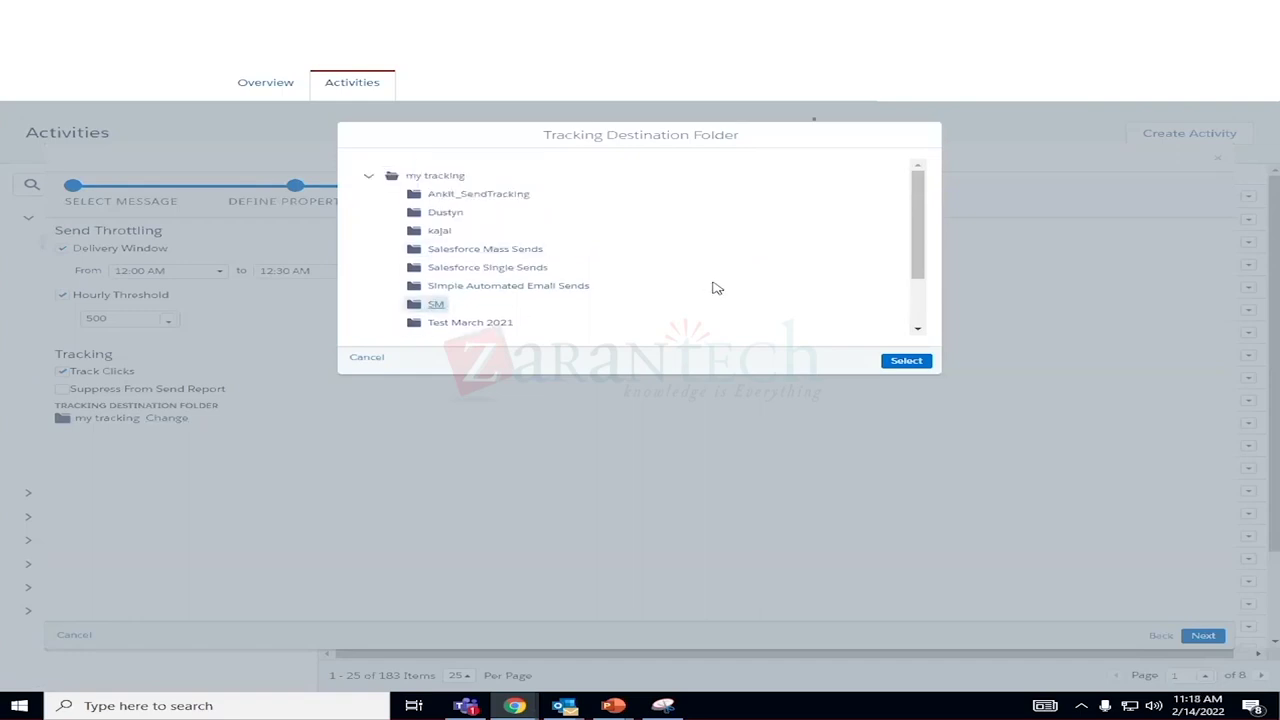
scroll(714, 287, down, 1)
scroll(792, 318, up, 1)
click(905, 362)
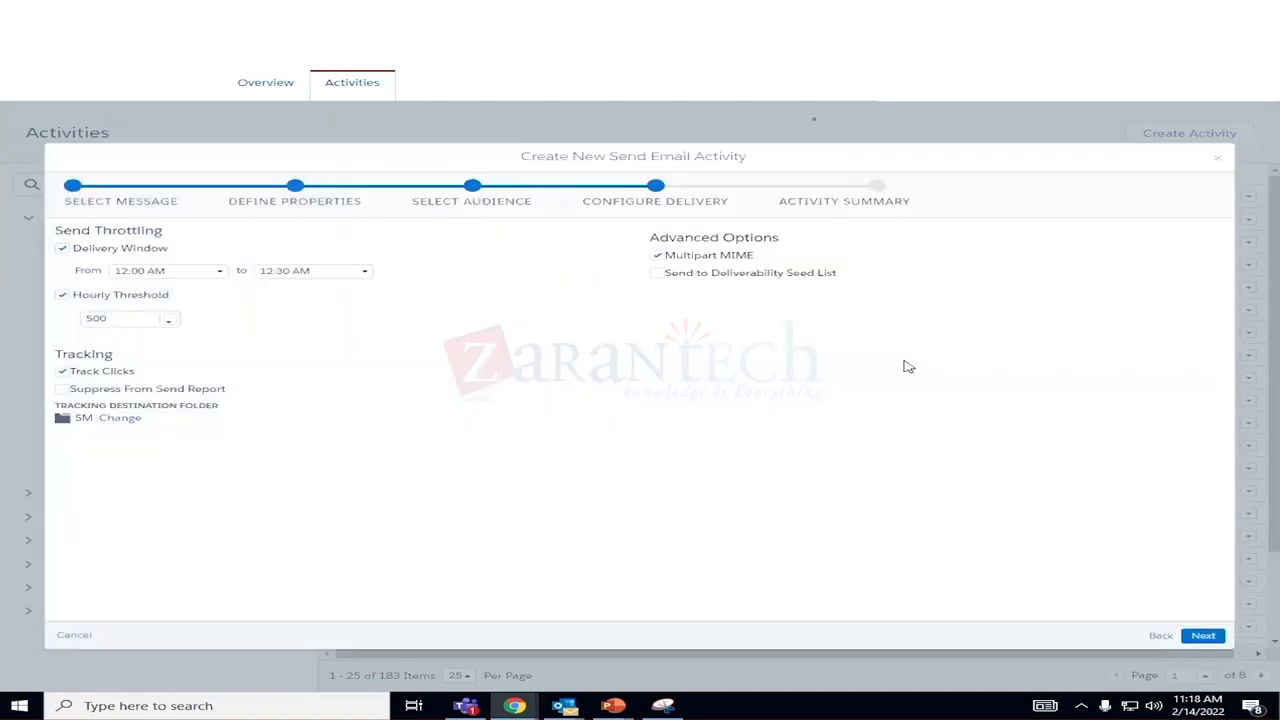
click(1202, 636)
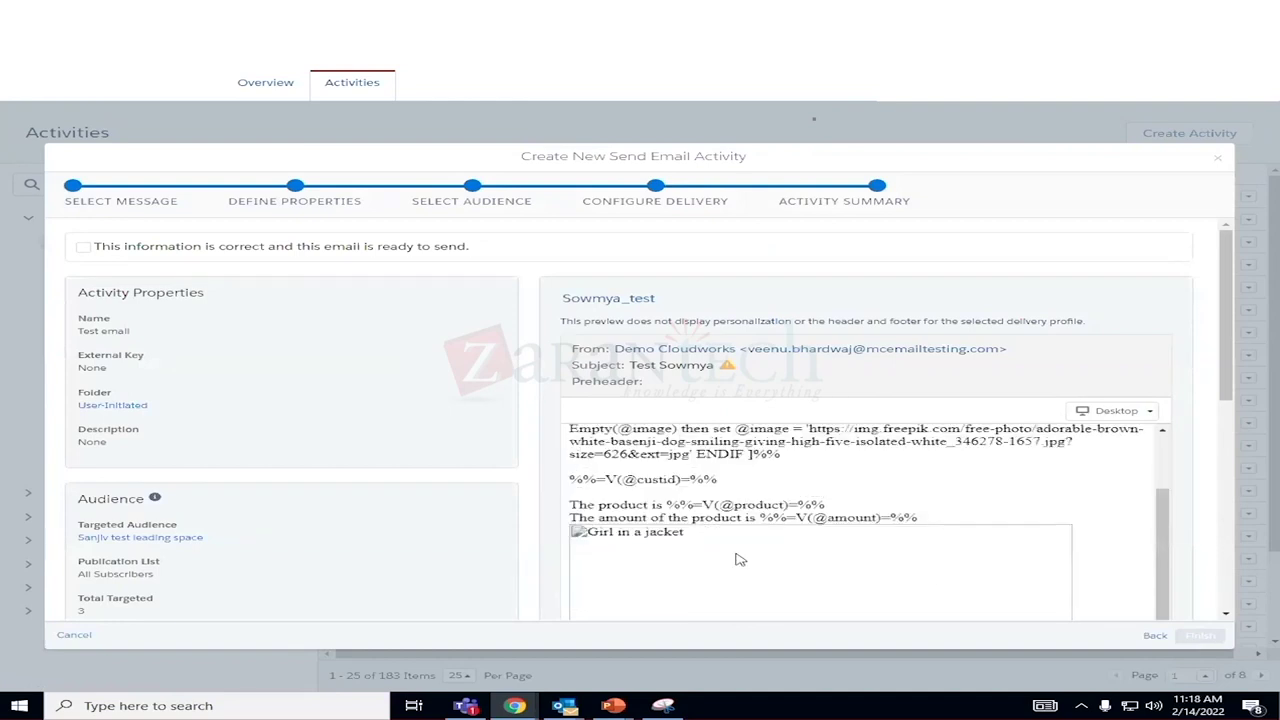
Confirm the Test email is correct and ready to send, and finish the activity.
scroll(735, 555, down, 5)
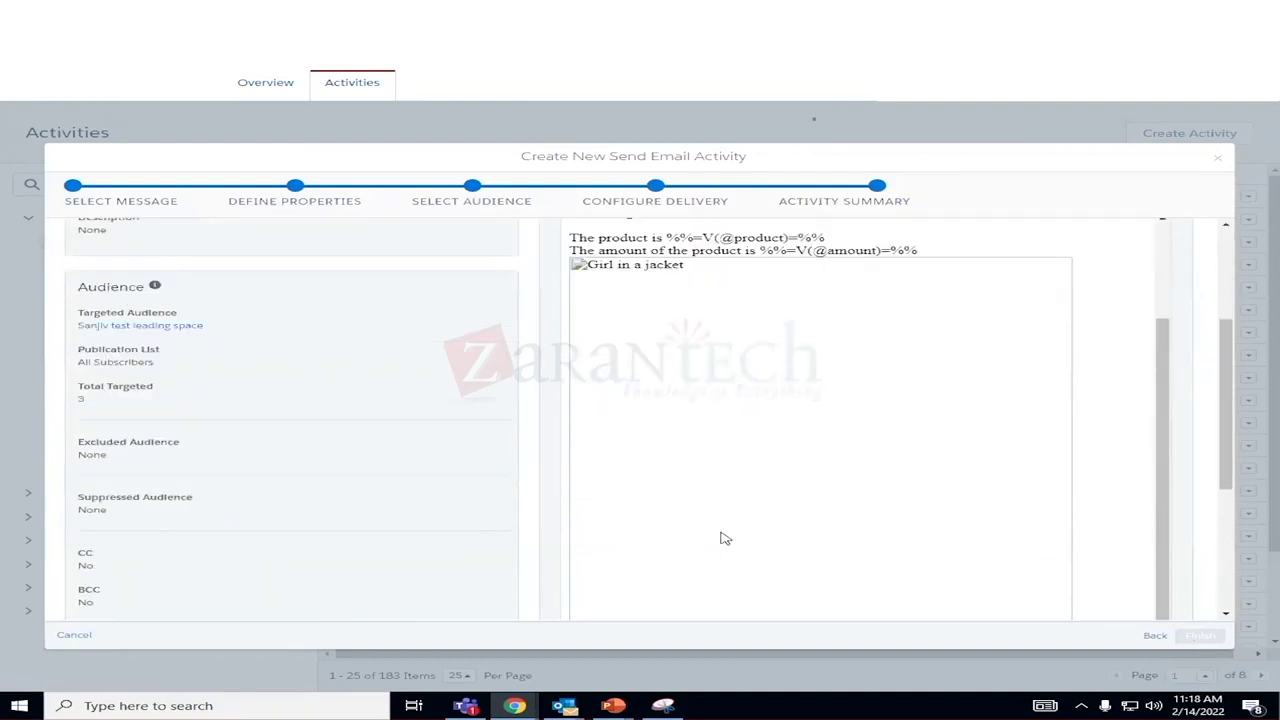
scroll(725, 538, down, 3)
scroll(725, 538, up, 6)
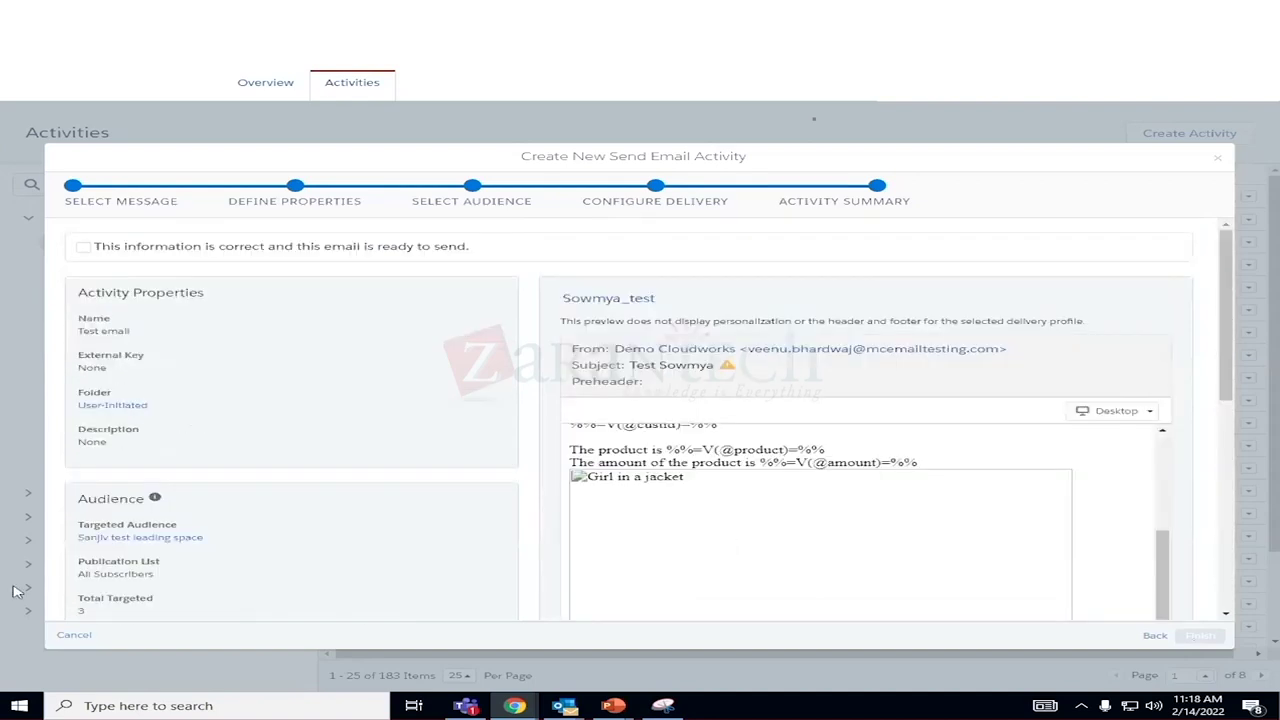
click(85, 247)
click(1200, 638)
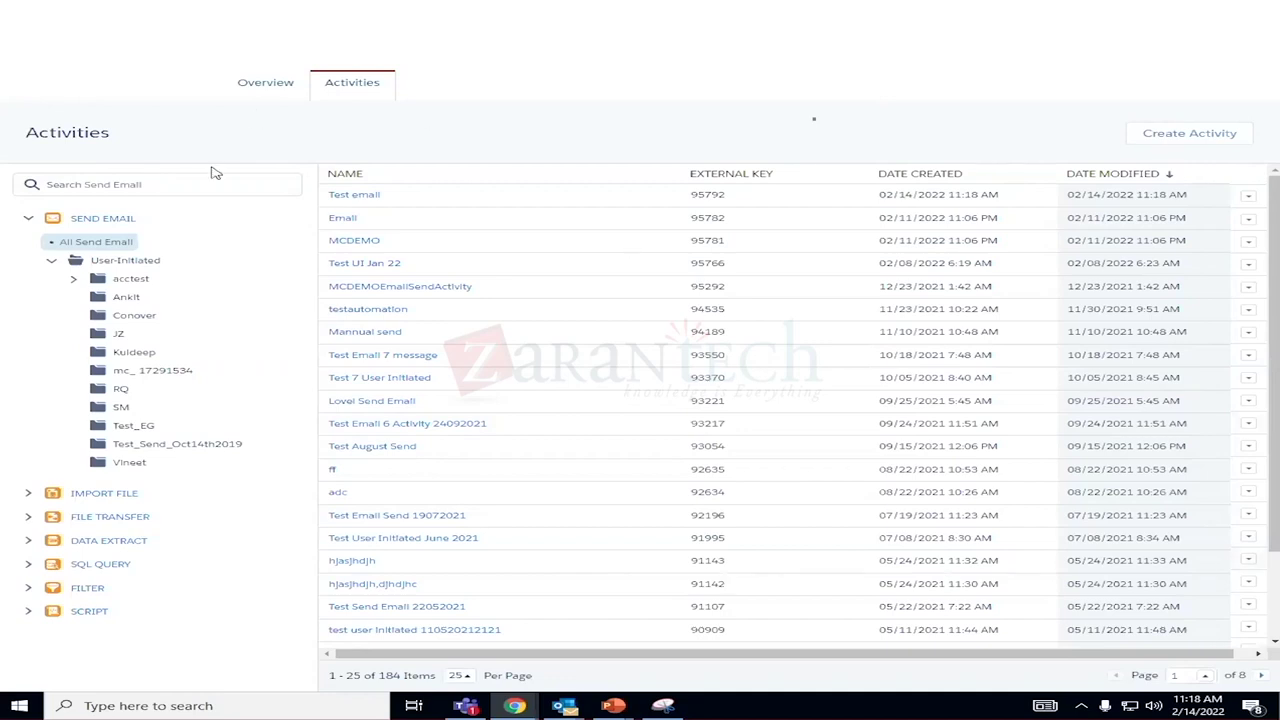
Make Schedule the automation's starting source and place a Send Email activity in Step 1.
click(252, 84)
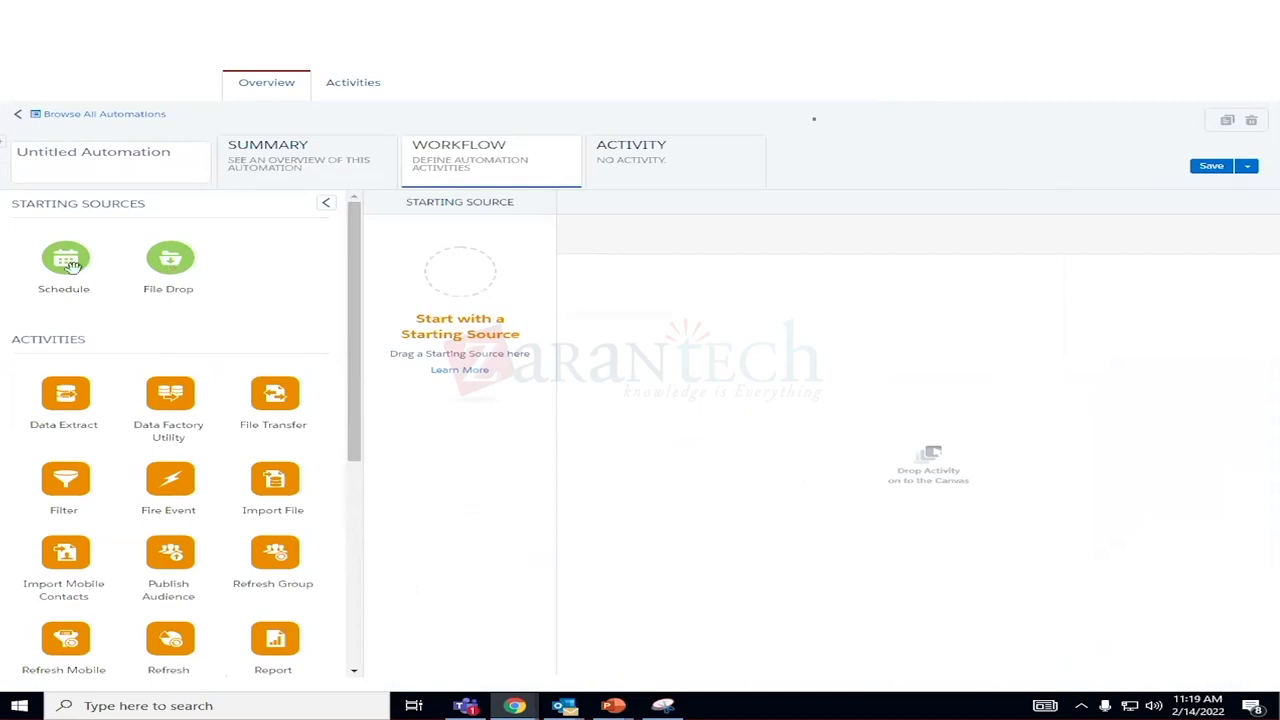
drag(67, 265, 446, 287)
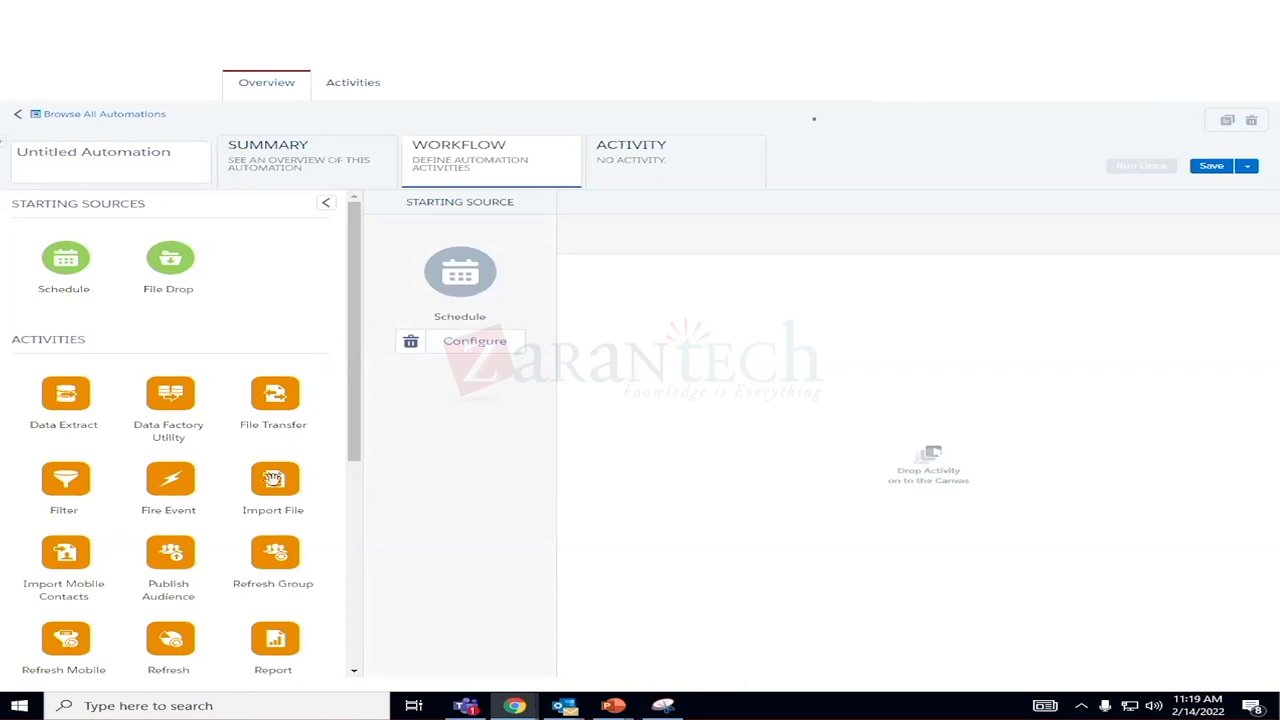
scroll(272, 526, down, 3)
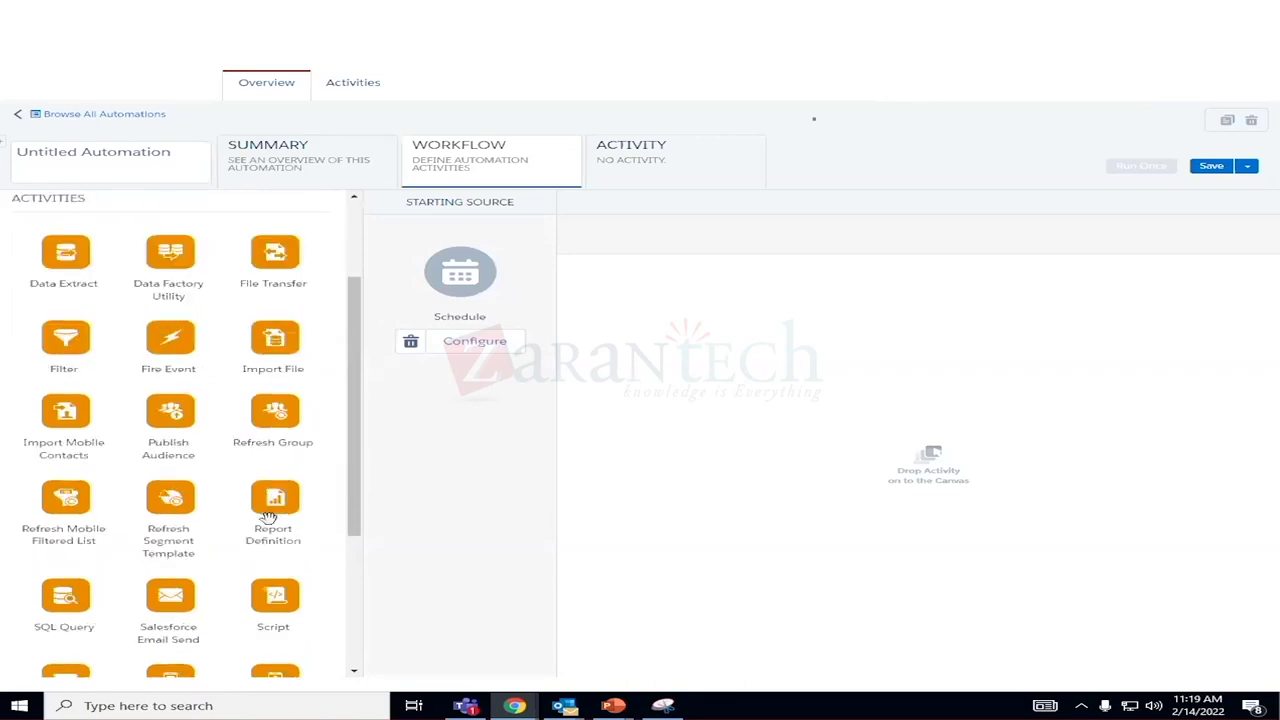
scroll(268, 516, down, 4)
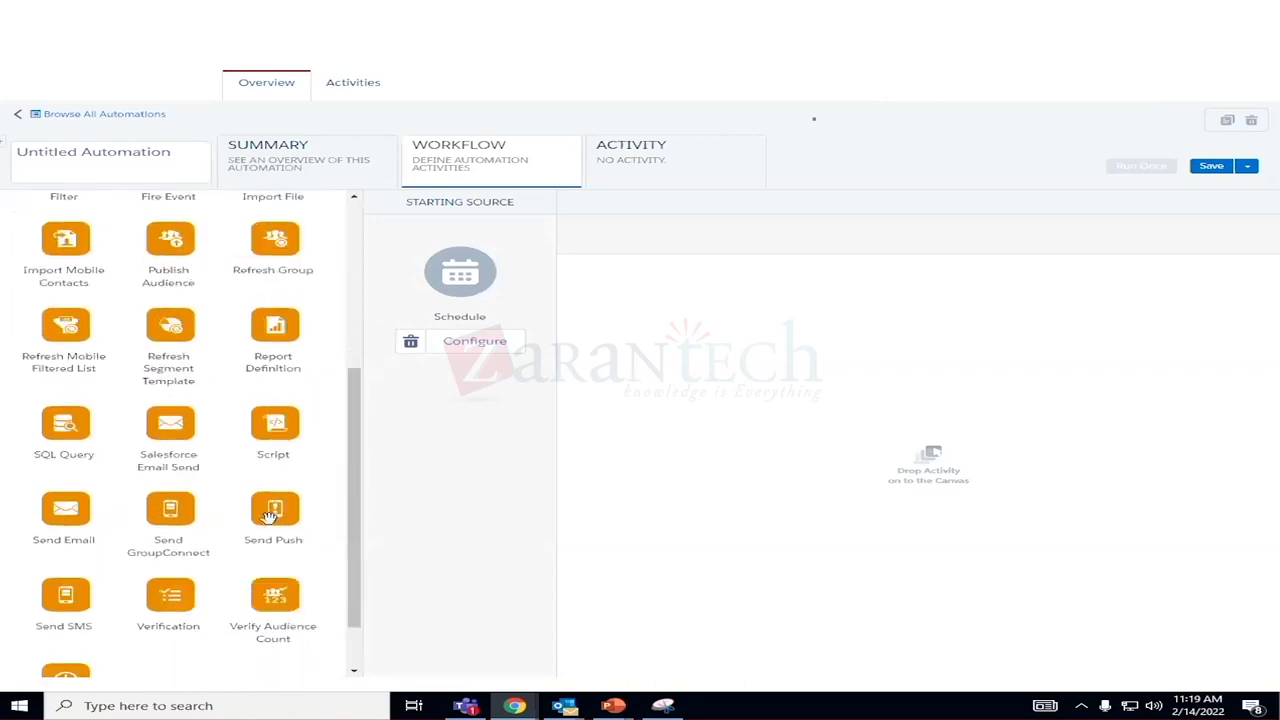
scroll(270, 516, up, 6)
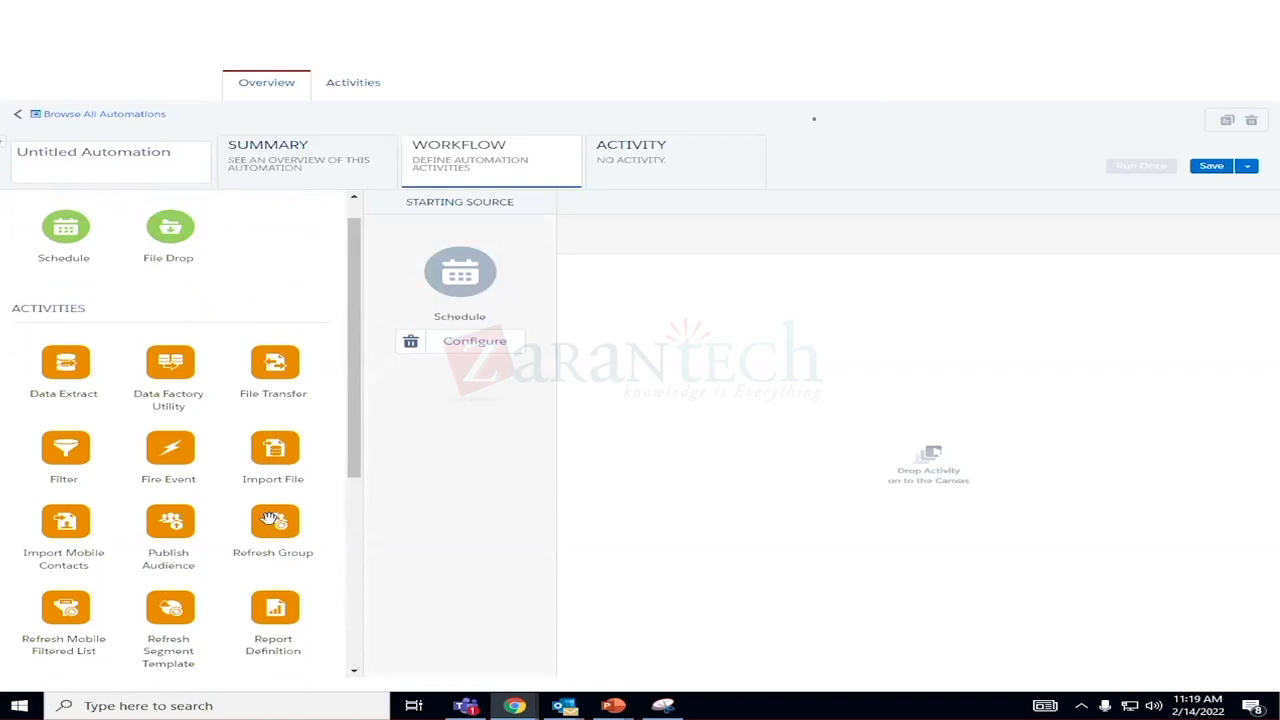
scroll(270, 517, down, 3)
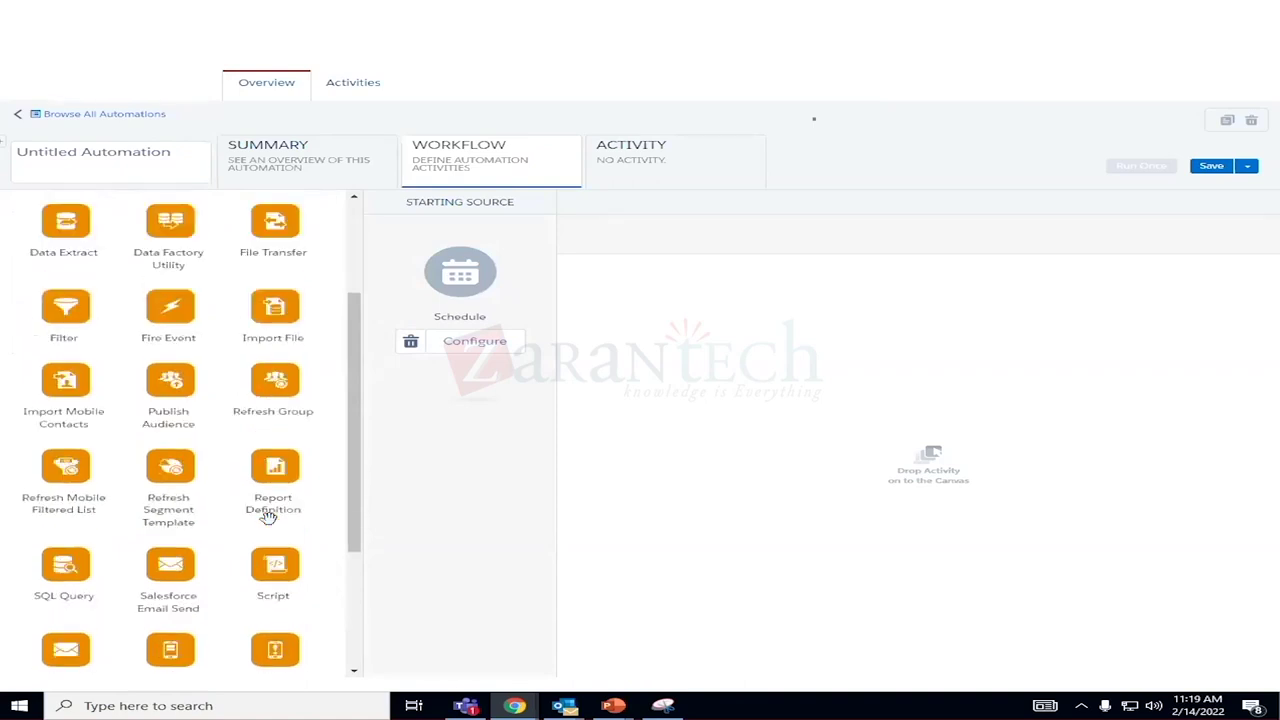
scroll(268, 516, down, 3)
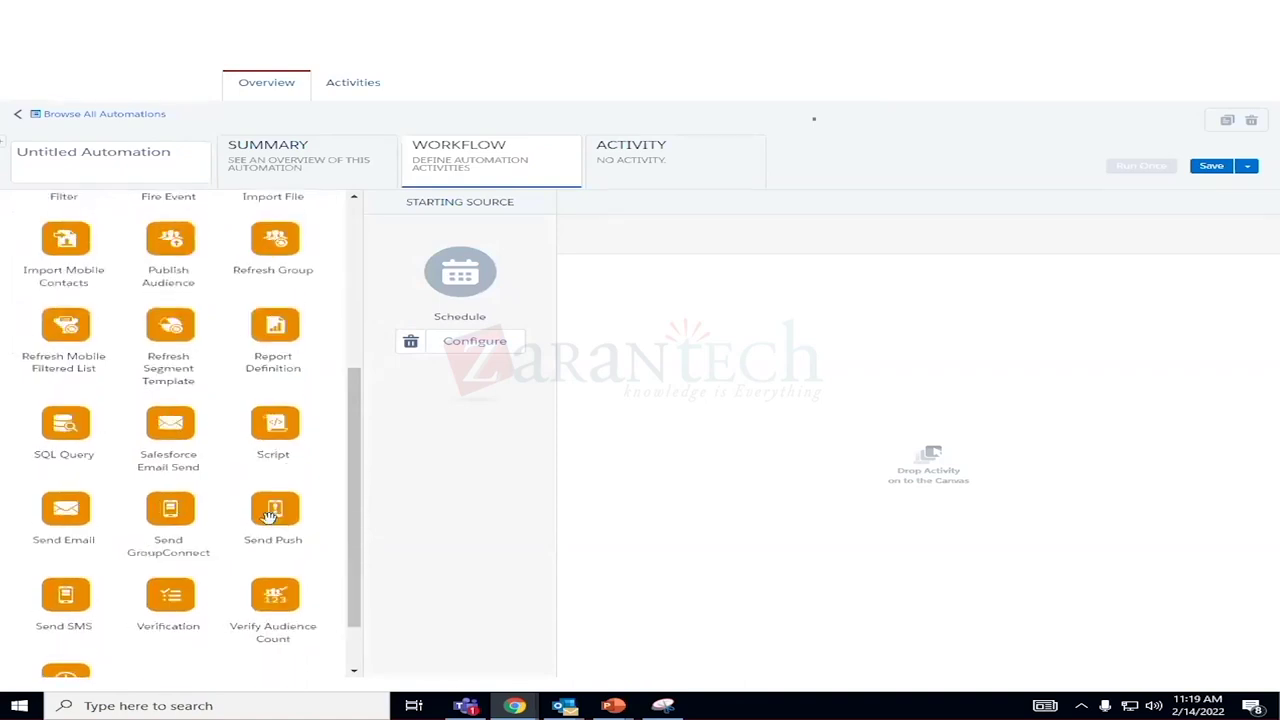
scroll(268, 516, down, 2)
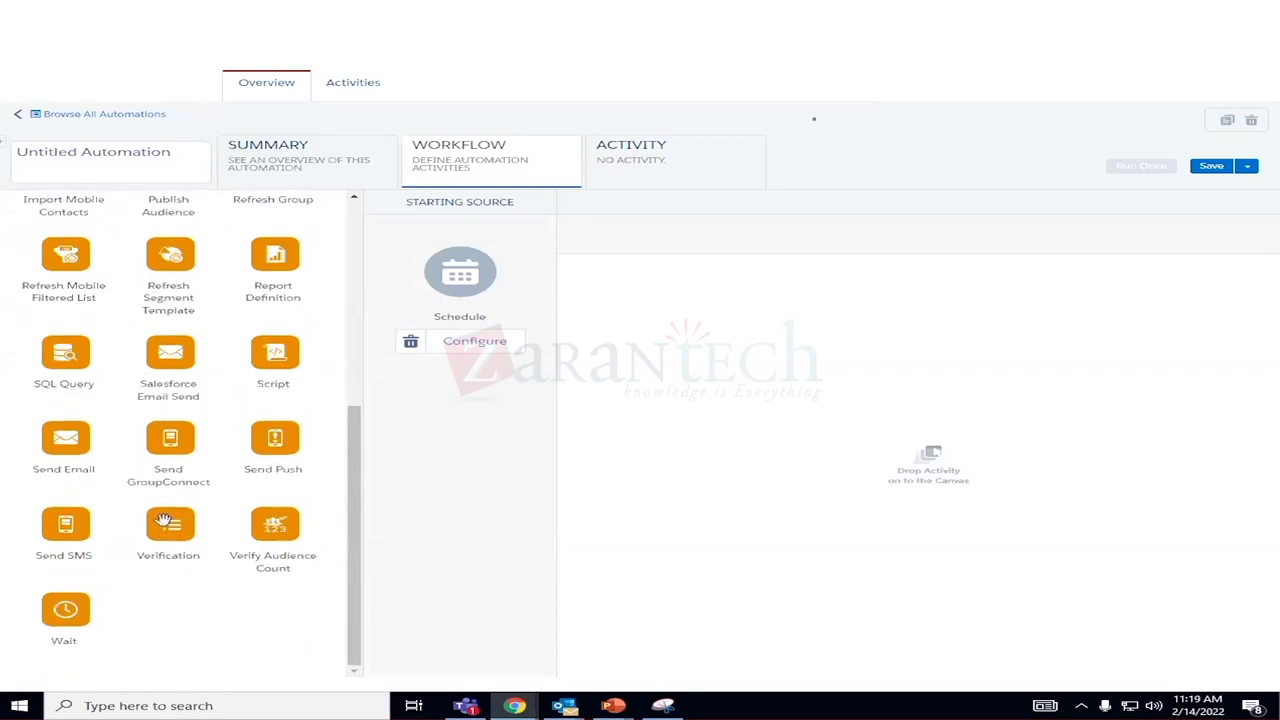
drag(46, 460, 536, 408)
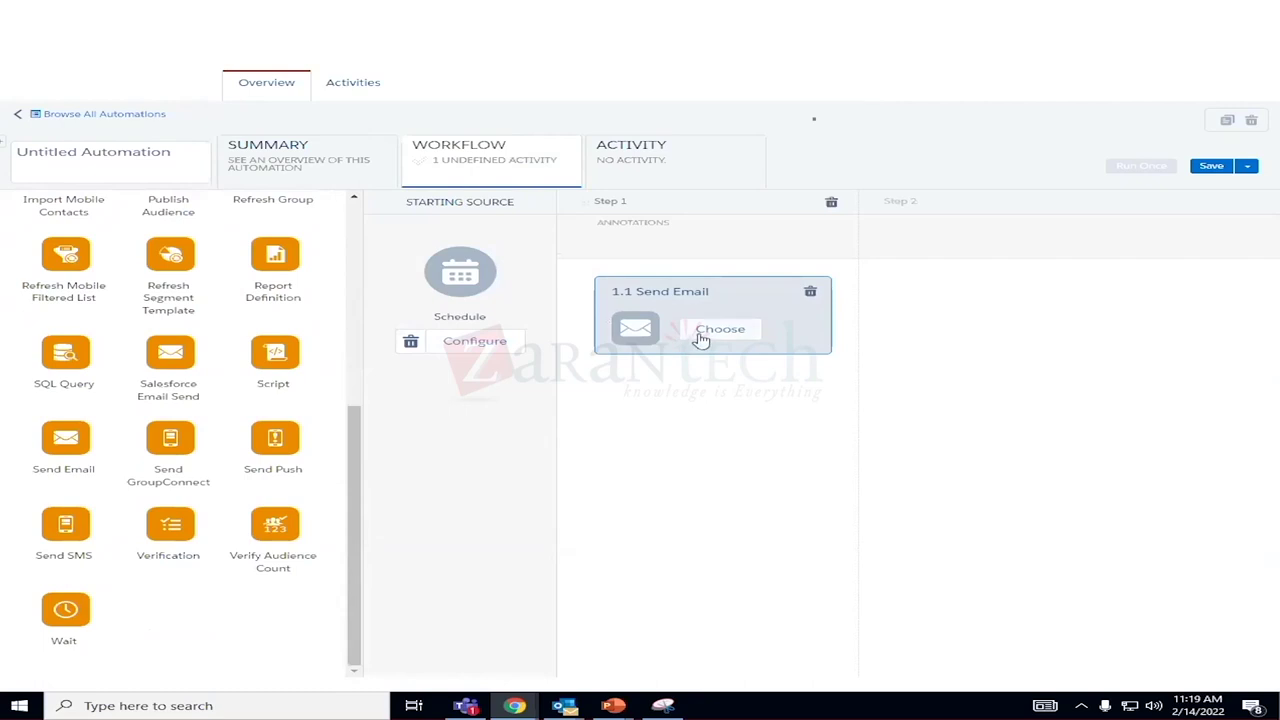
Assign the 'Test email' send activity to the 1.1 Send Email card.
click(720, 330)
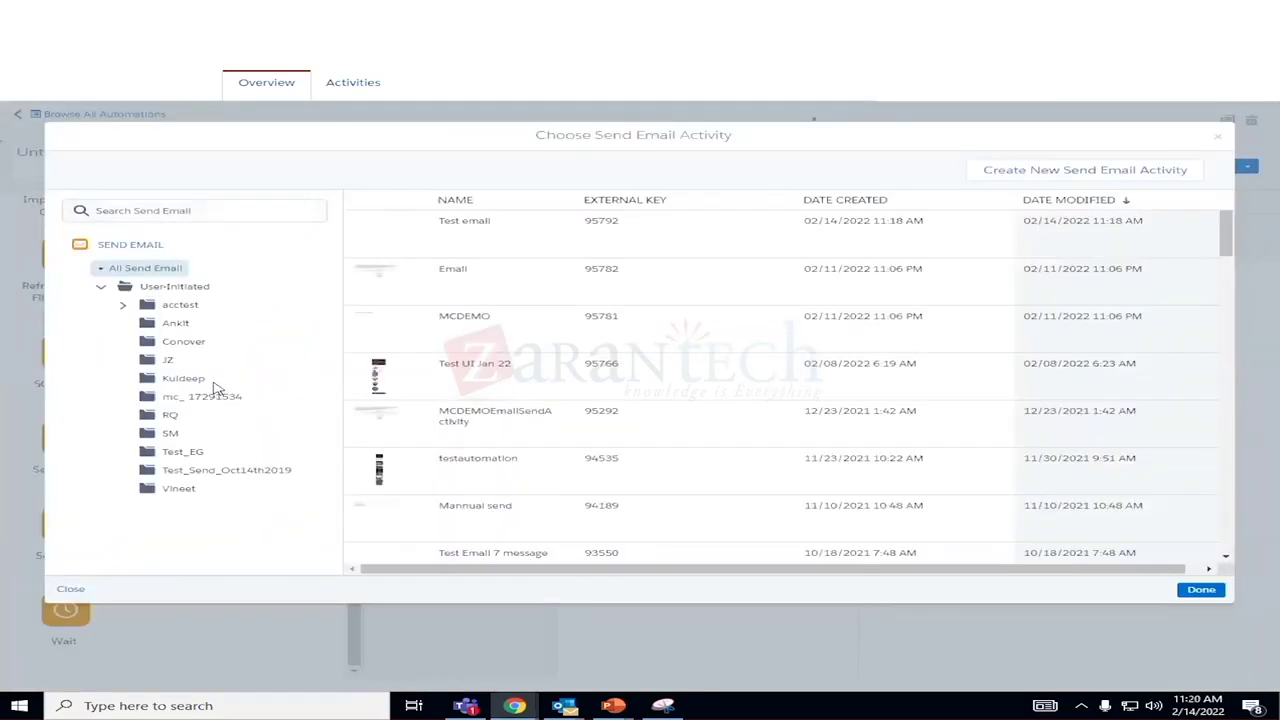
click(418, 252)
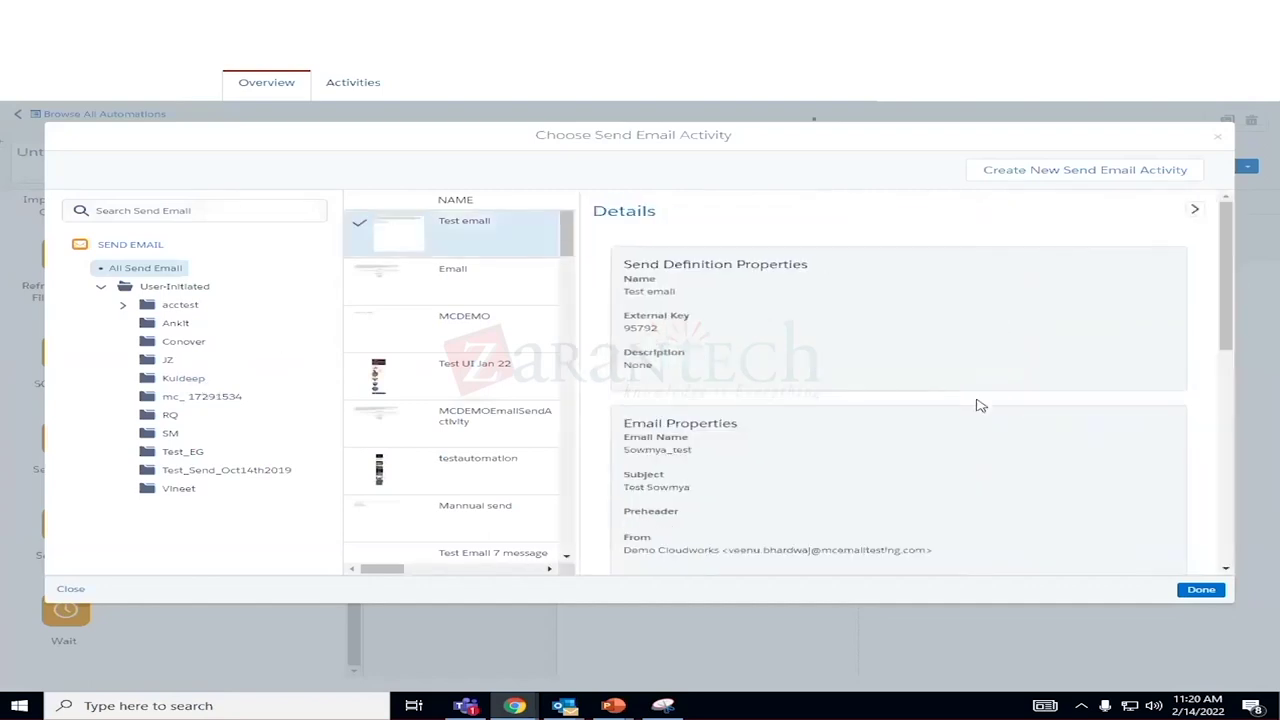
click(1201, 589)
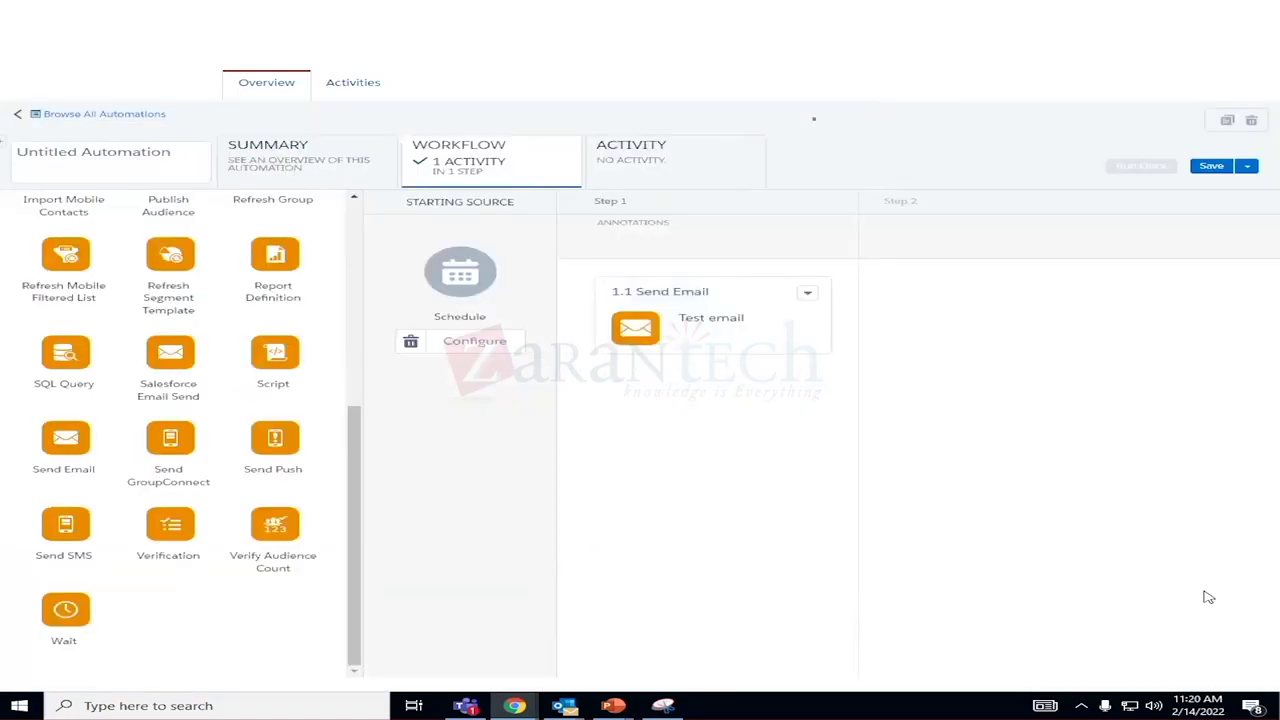
Set the schedule to start on 02/15/2022 and repeat daily.
click(496, 345)
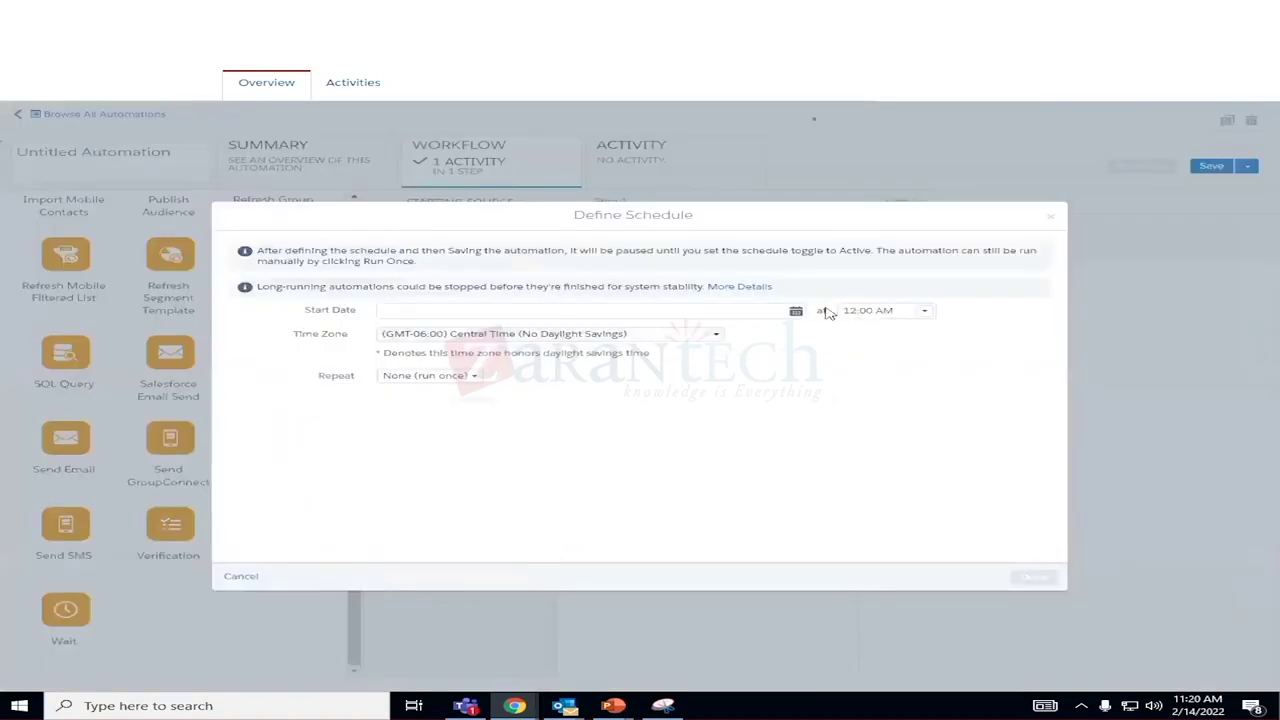
click(796, 313)
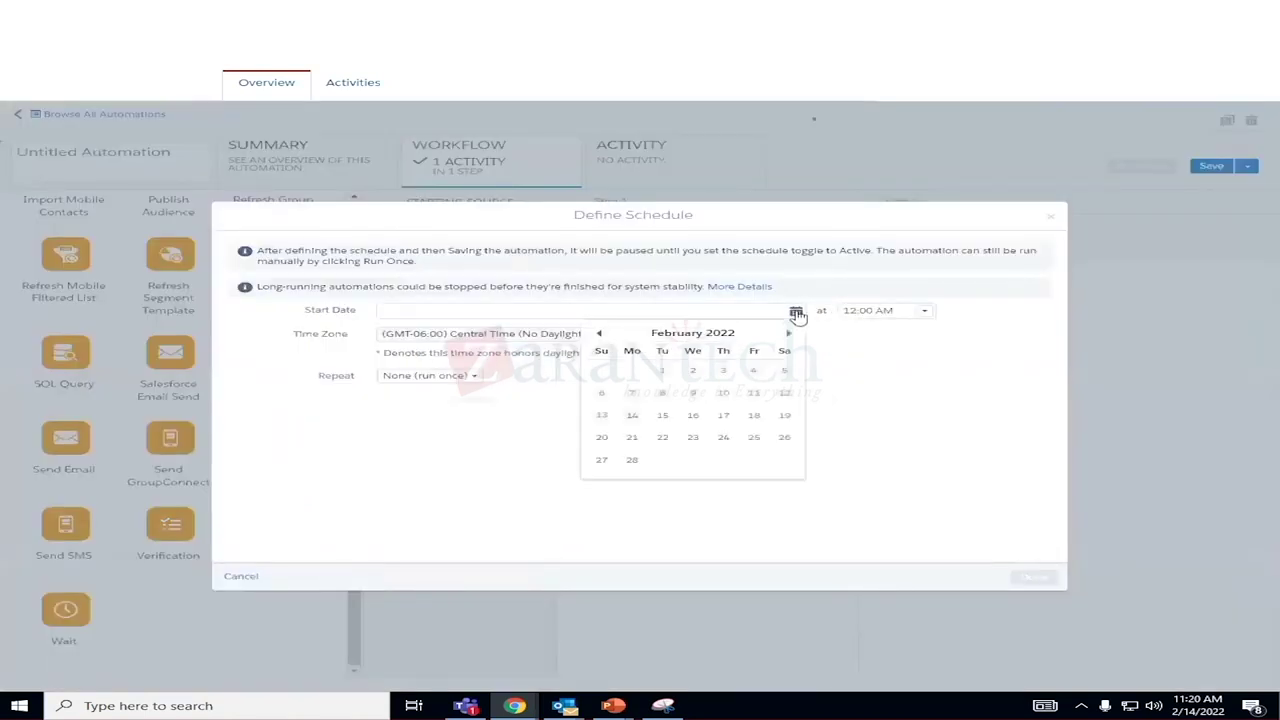
click(662, 416)
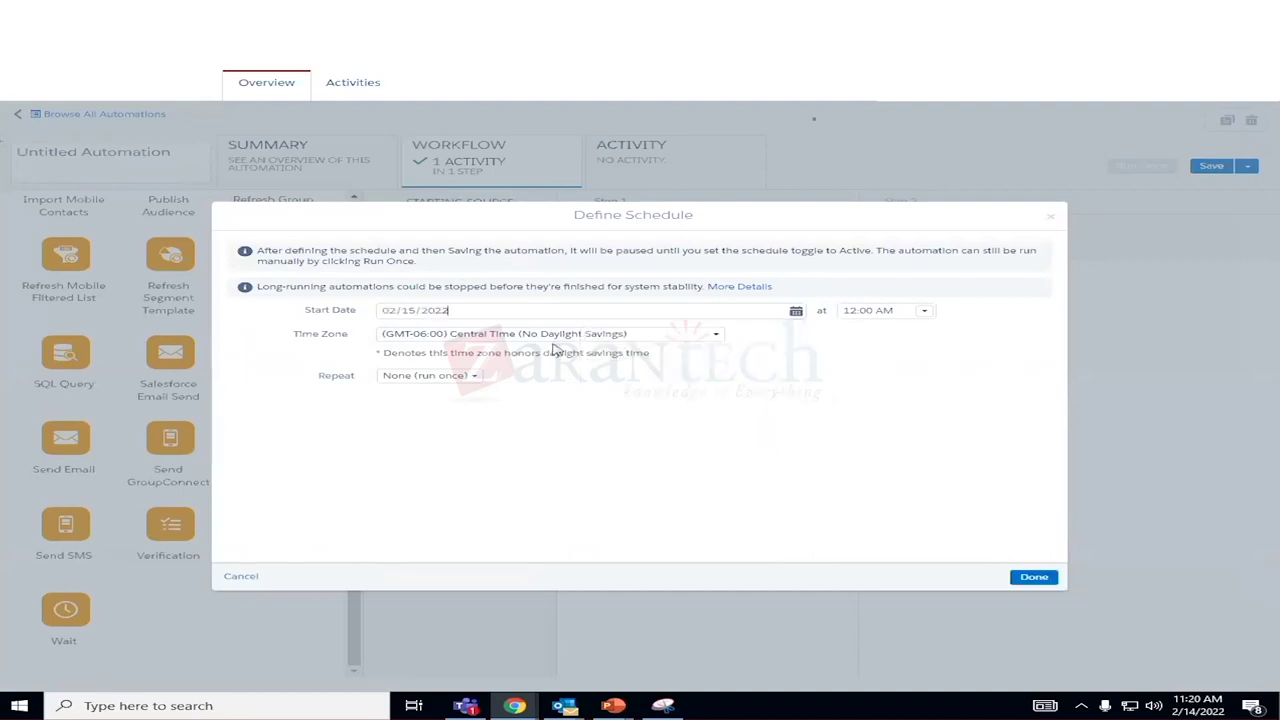
click(473, 385)
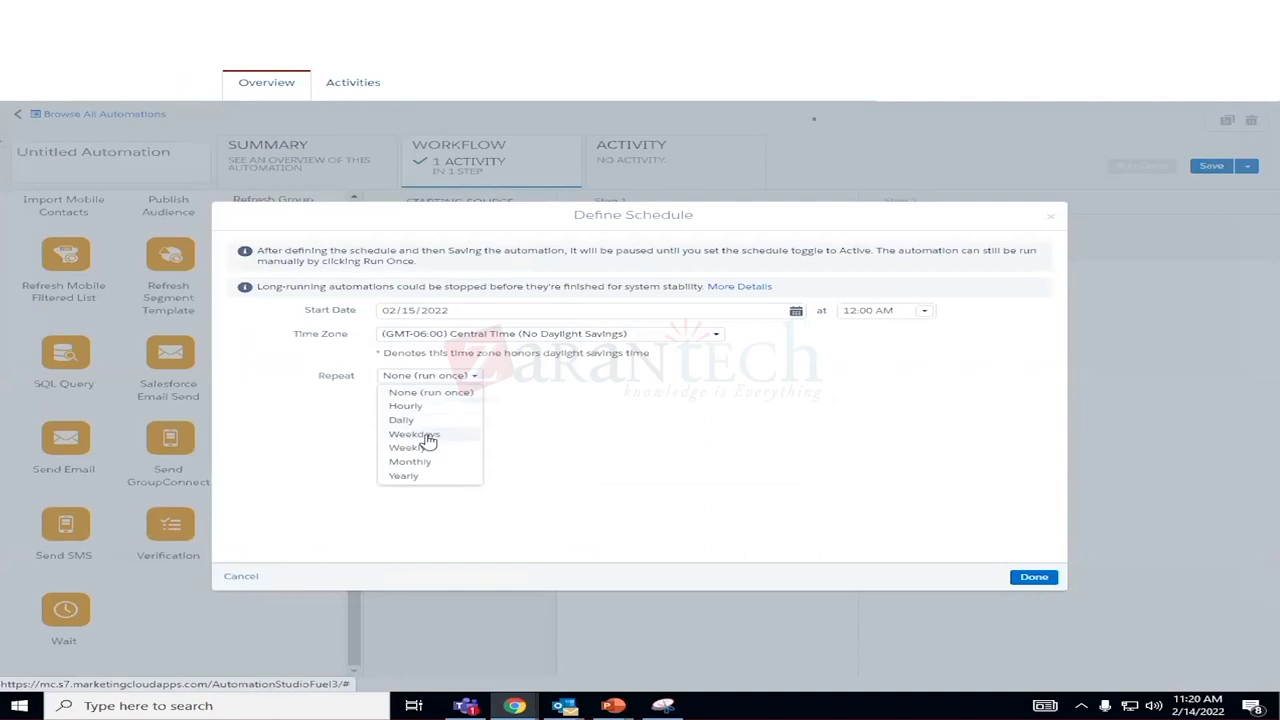
click(395, 421)
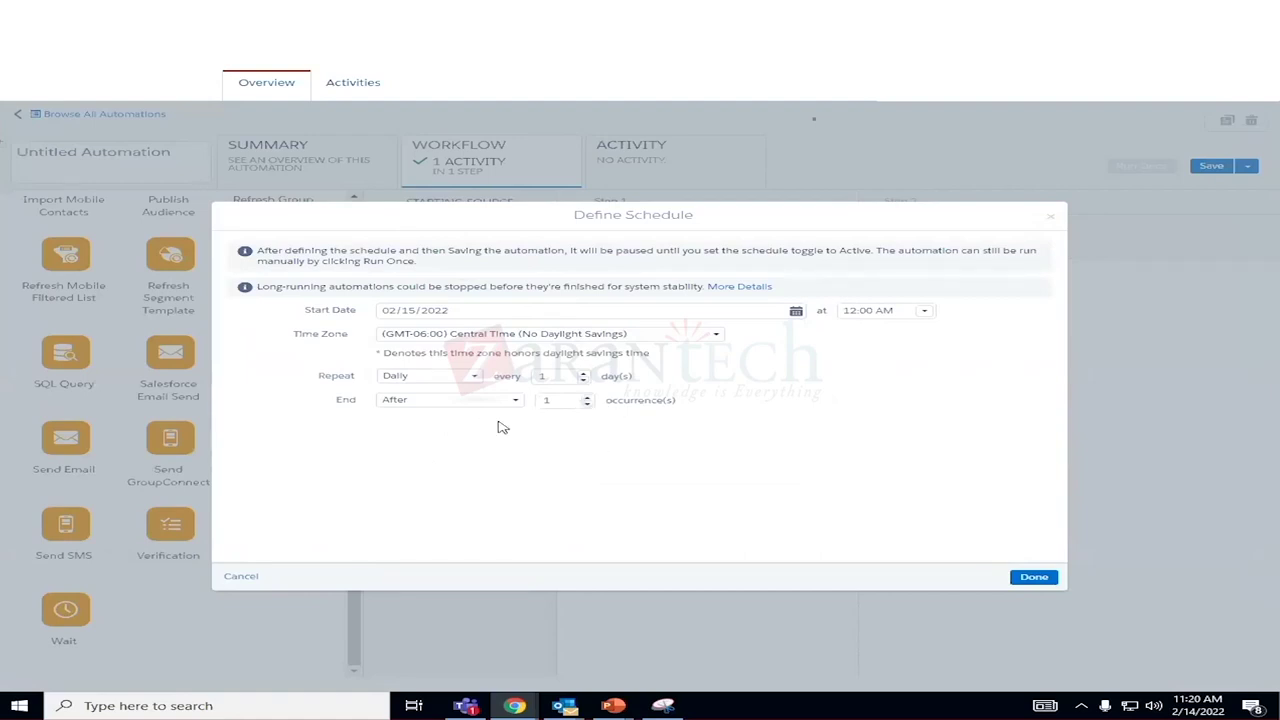
End the schedule after 10 occurrences and apply it to the automation.
click(558, 402)
key(BackSpace)
text(100)
key(BackSpace)
click(516, 400)
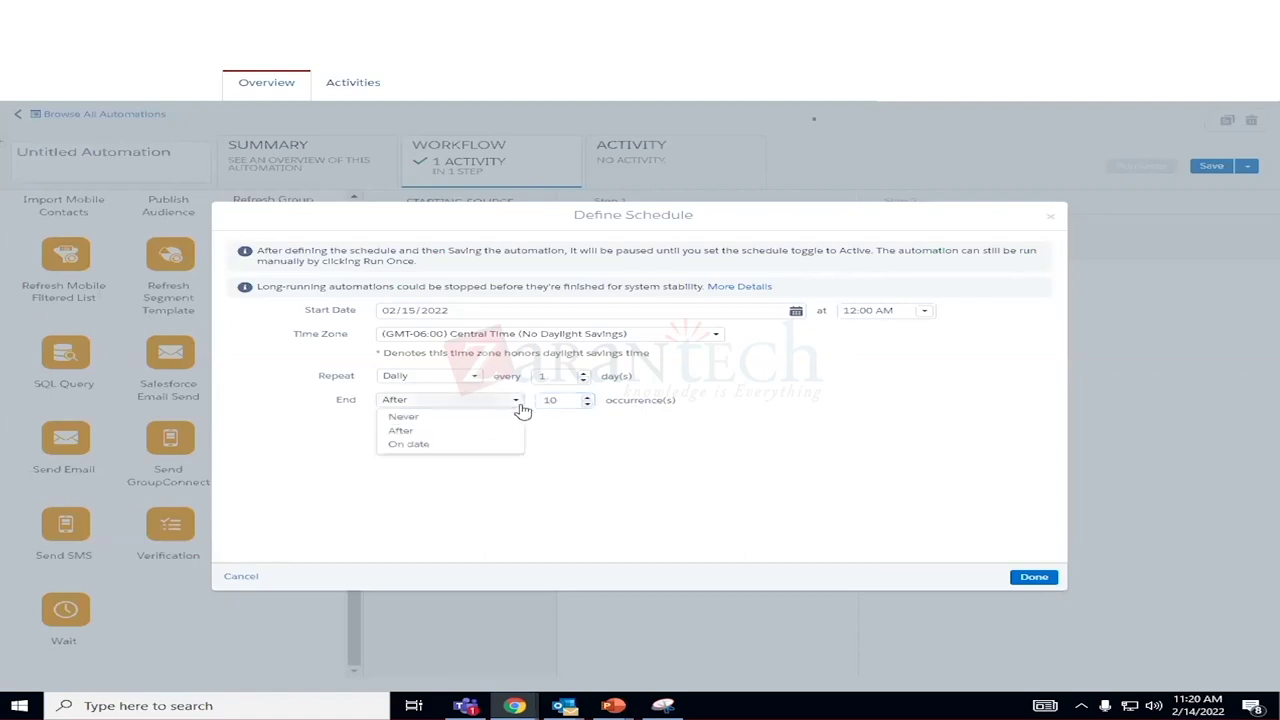
click(484, 431)
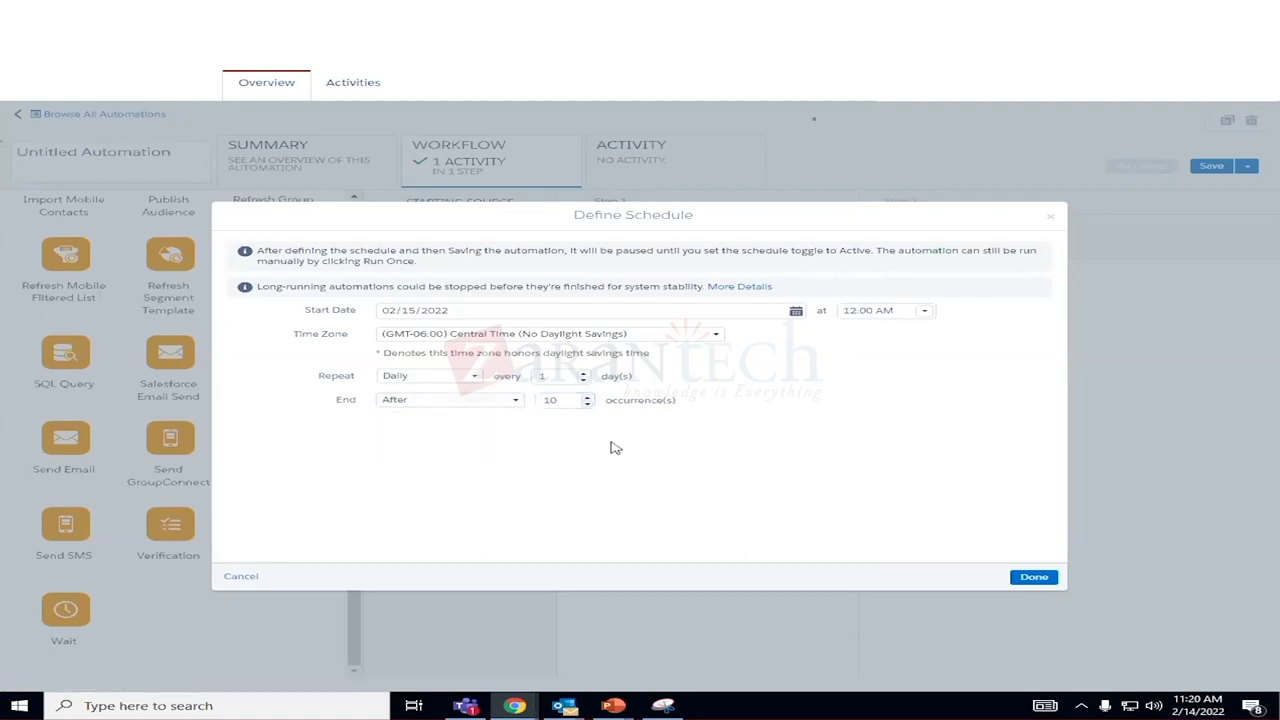
click(1049, 589)
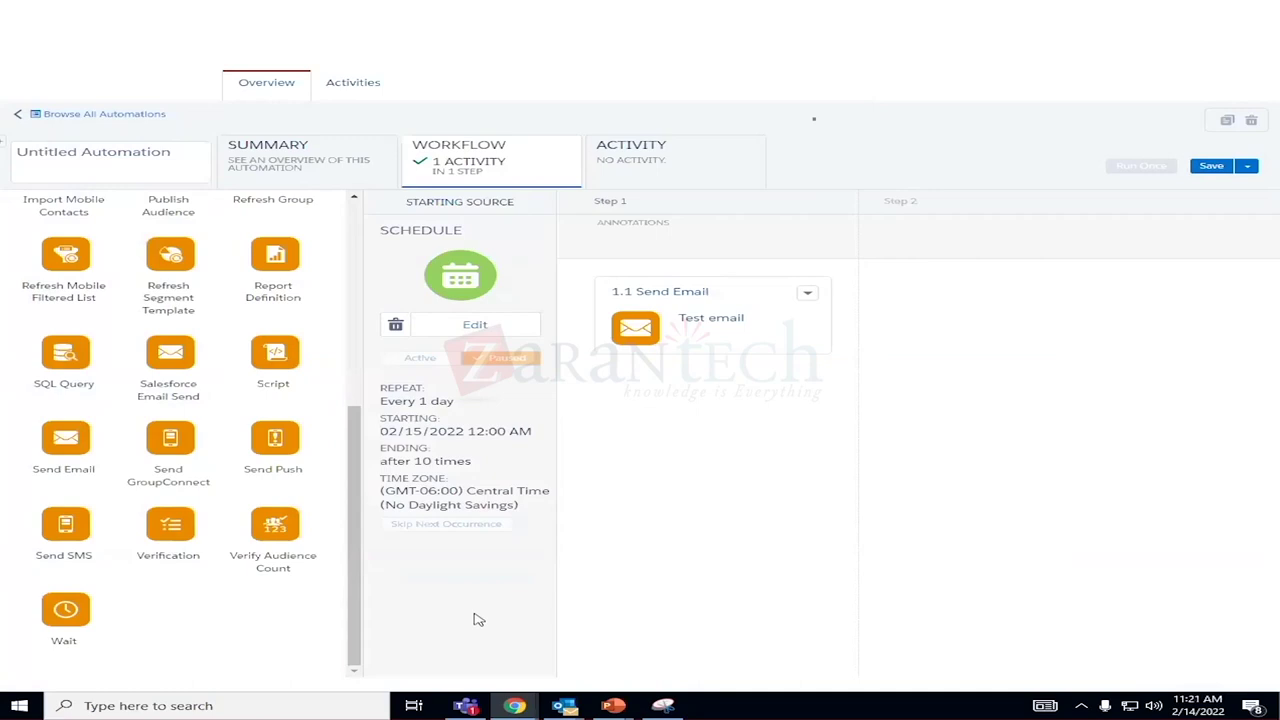
click(1248, 166)
Save the automation as the user's name plus '_emailsend' in the personal folder.
click(1212, 180)
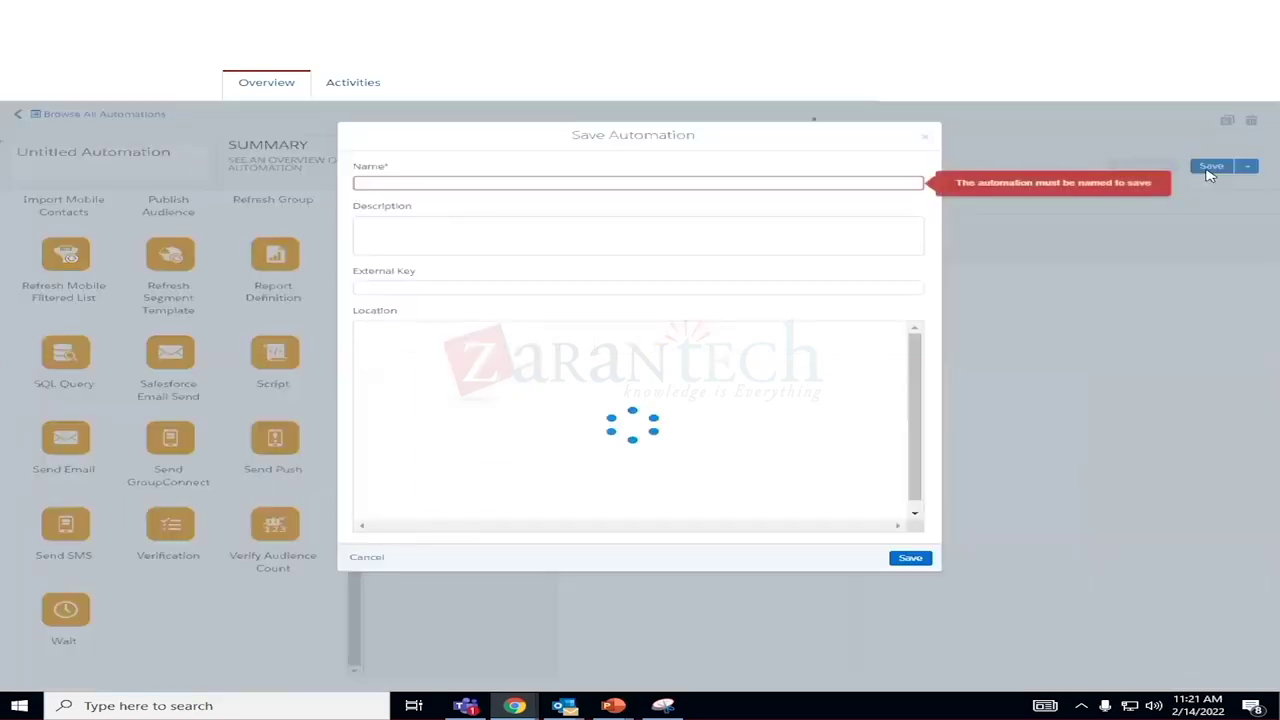
click(416, 182)
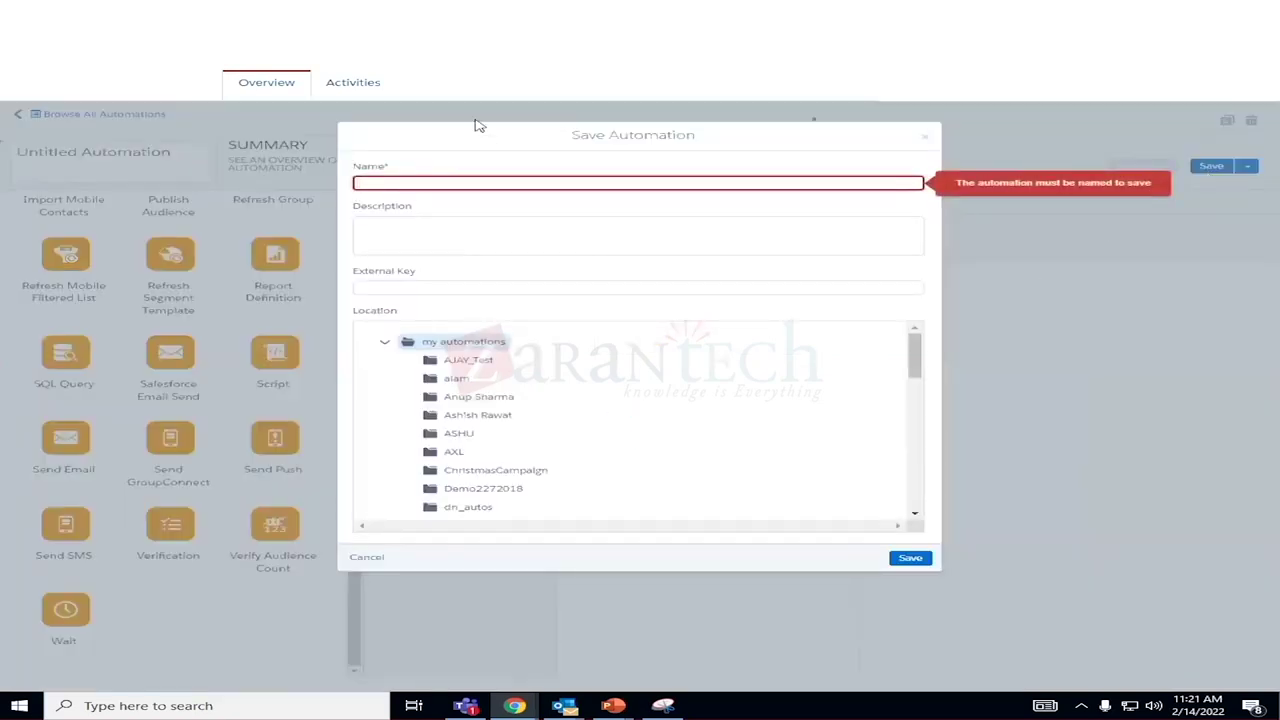
text(Sowmya)
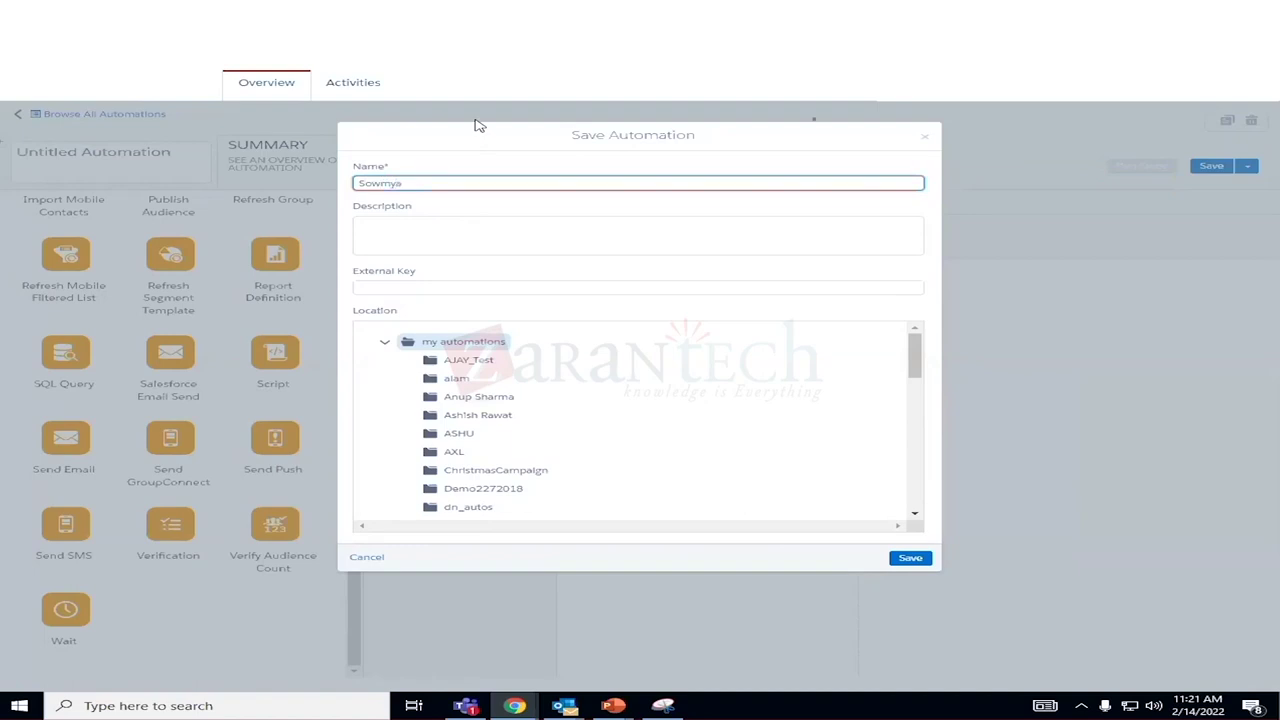
text(_test)
key(BackSpace)
key(BackSpace)
key(BackSpace)
text(emailsend)
scroll(520, 492, down, 10)
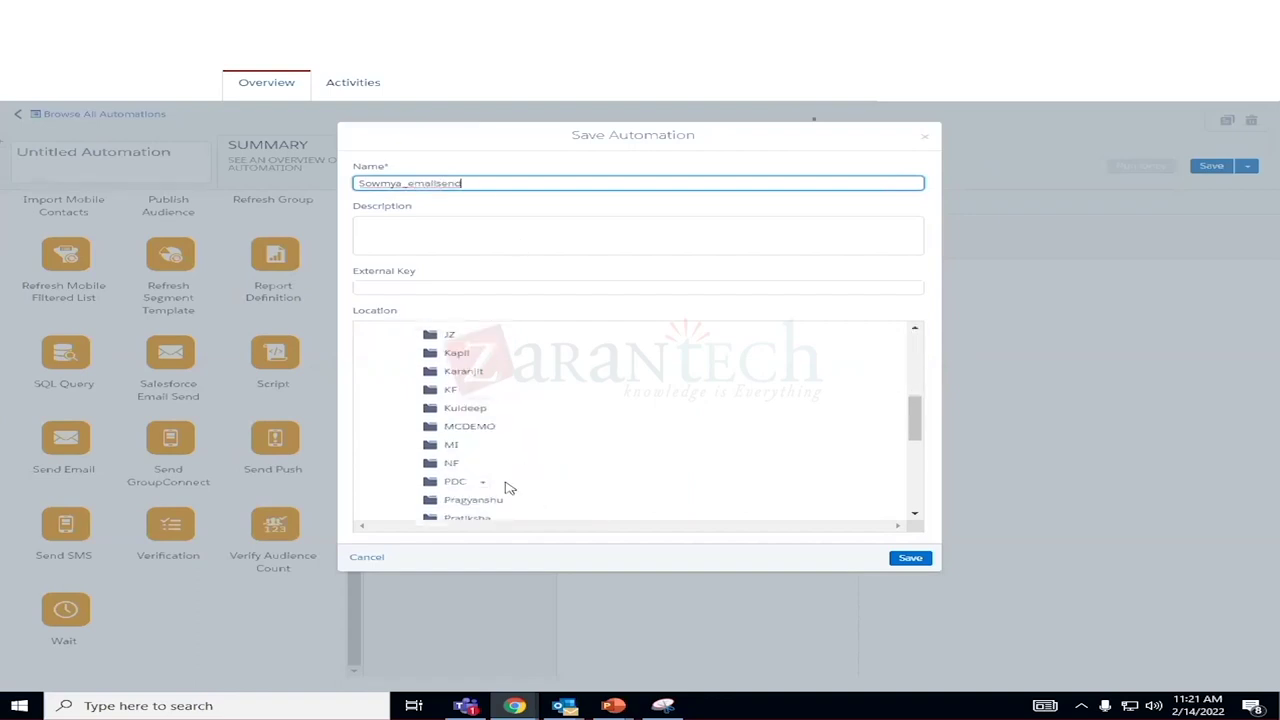
click(474, 484)
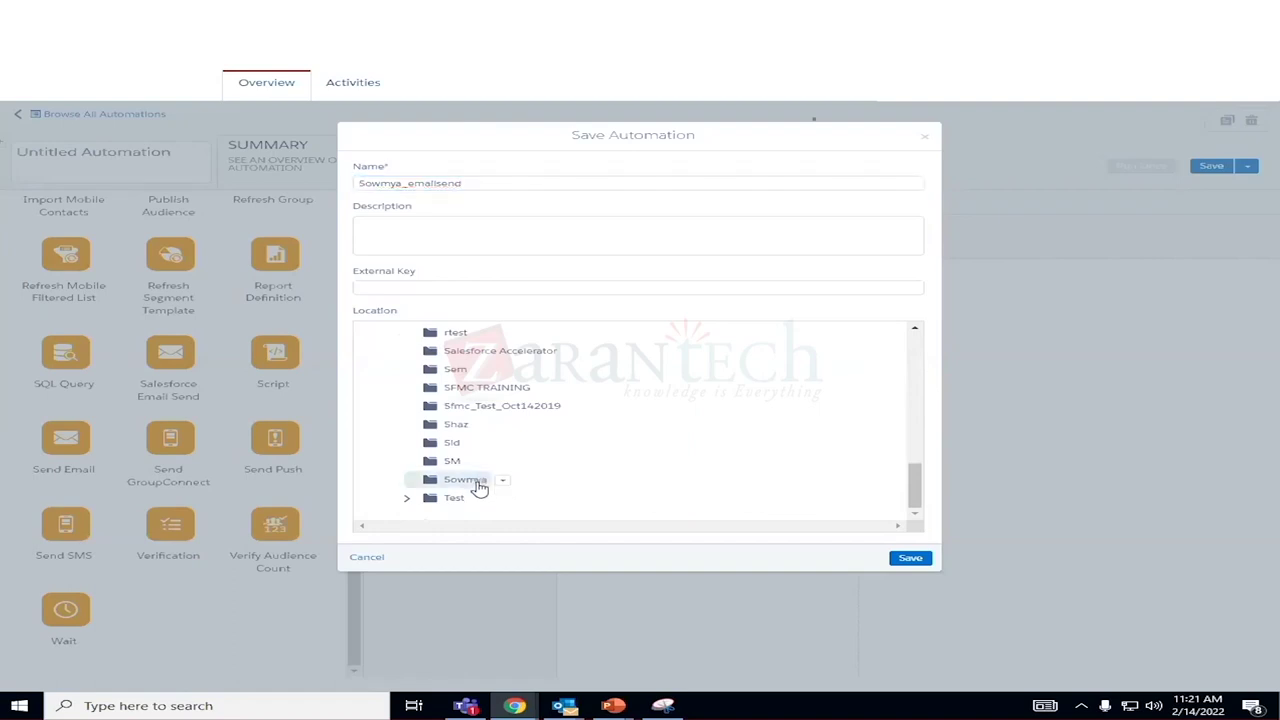
click(910, 560)
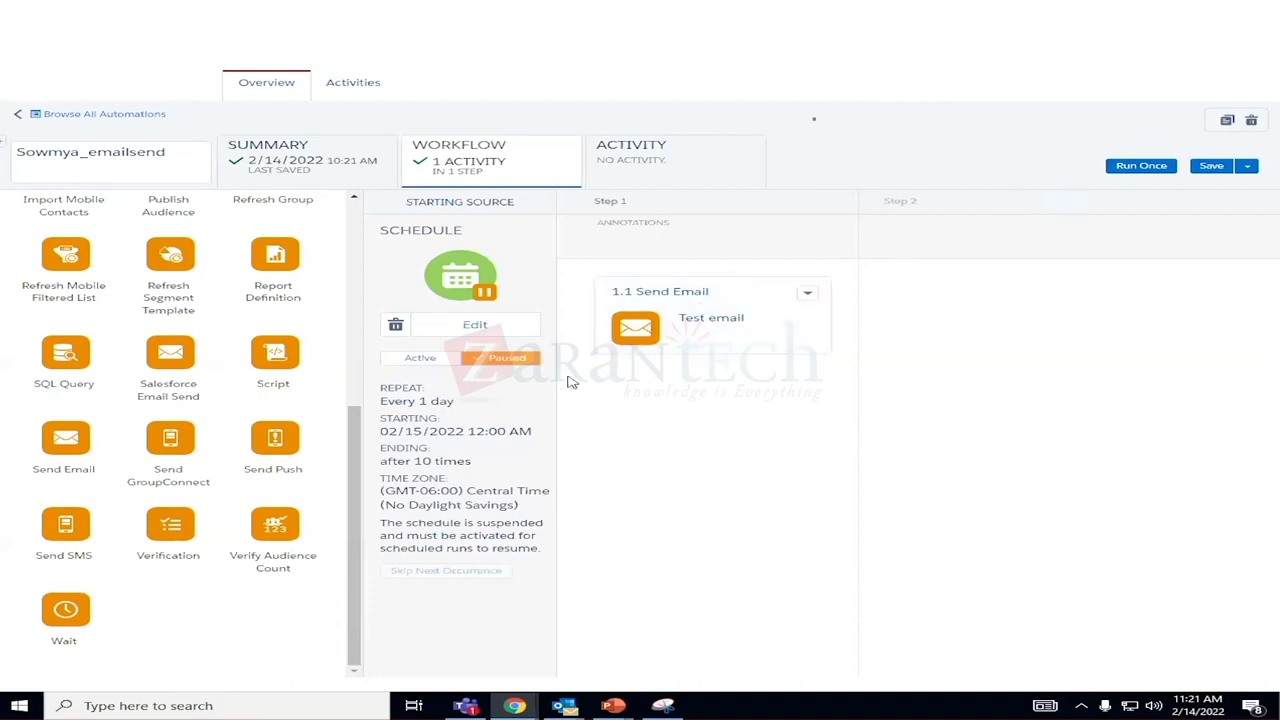
click(432, 360)
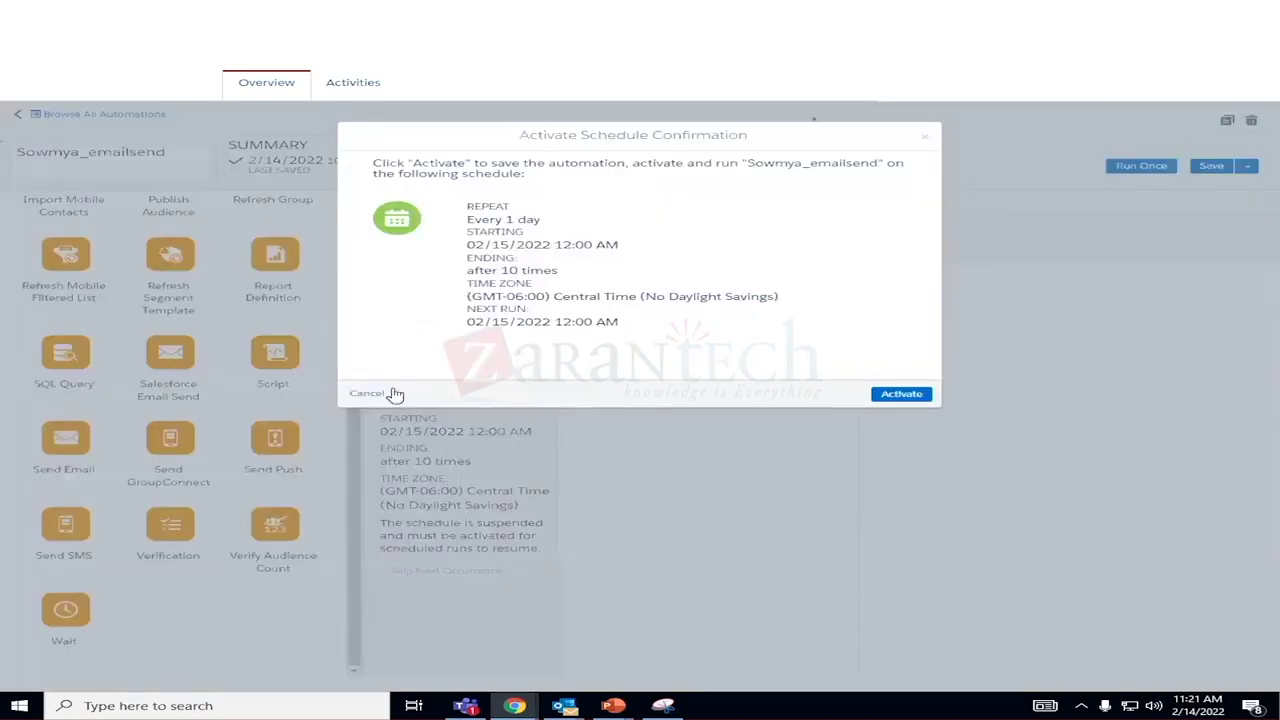
click(901, 395)
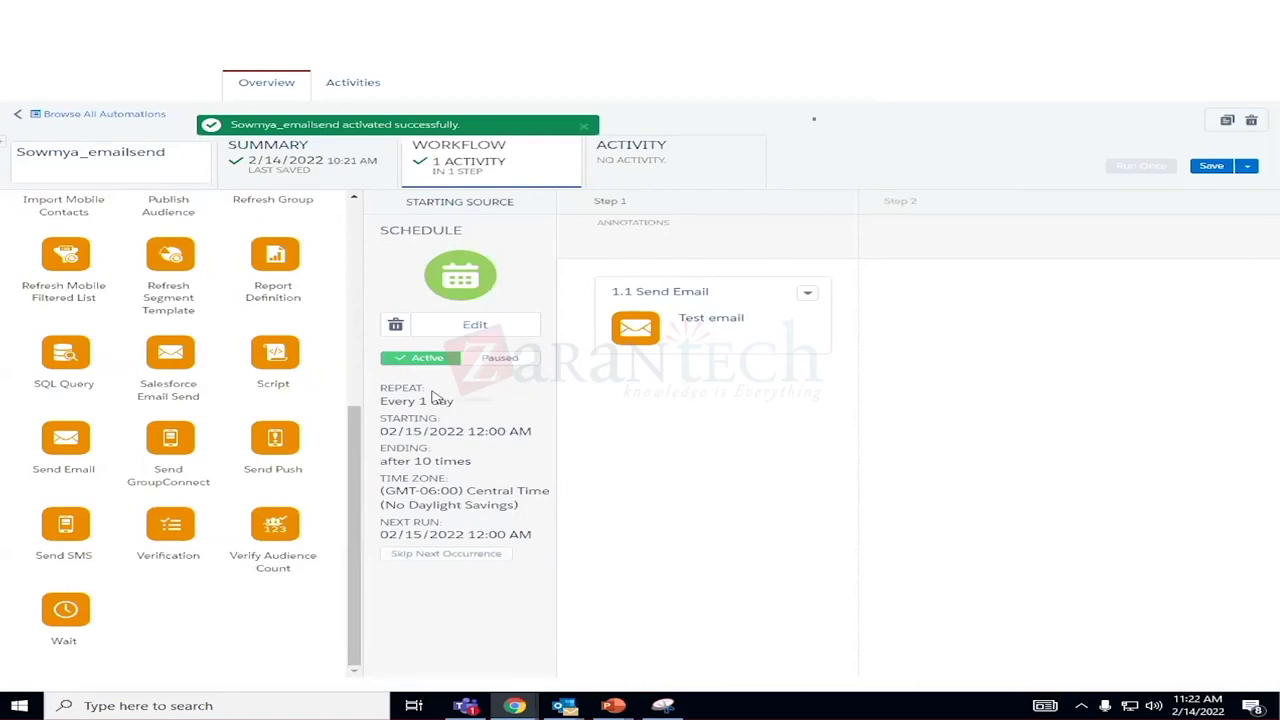
click(493, 359)
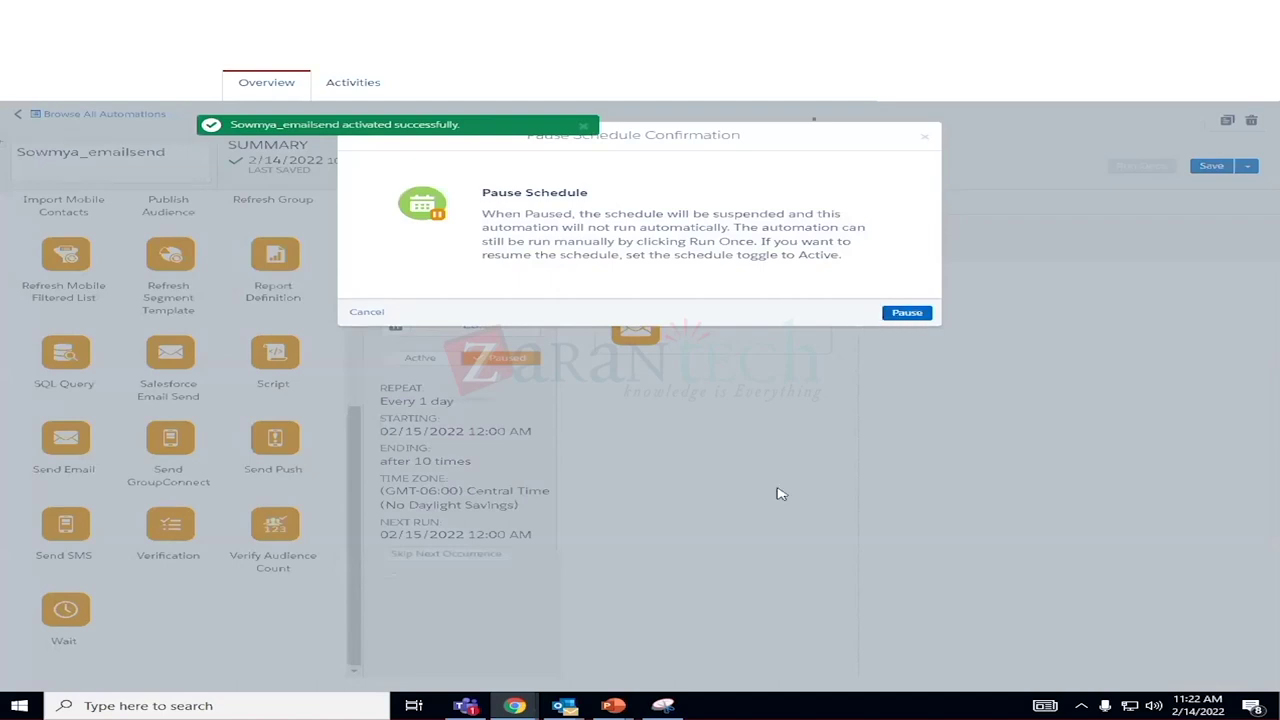
click(358, 315)
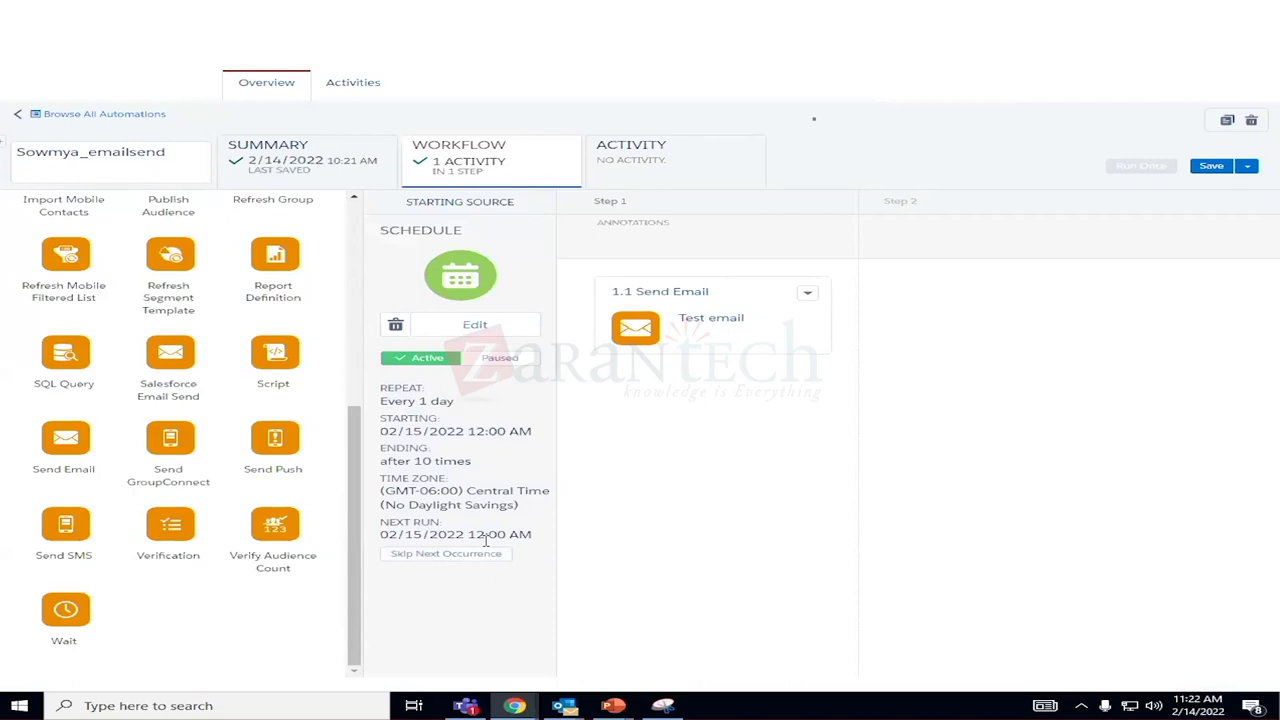
click(503, 368)
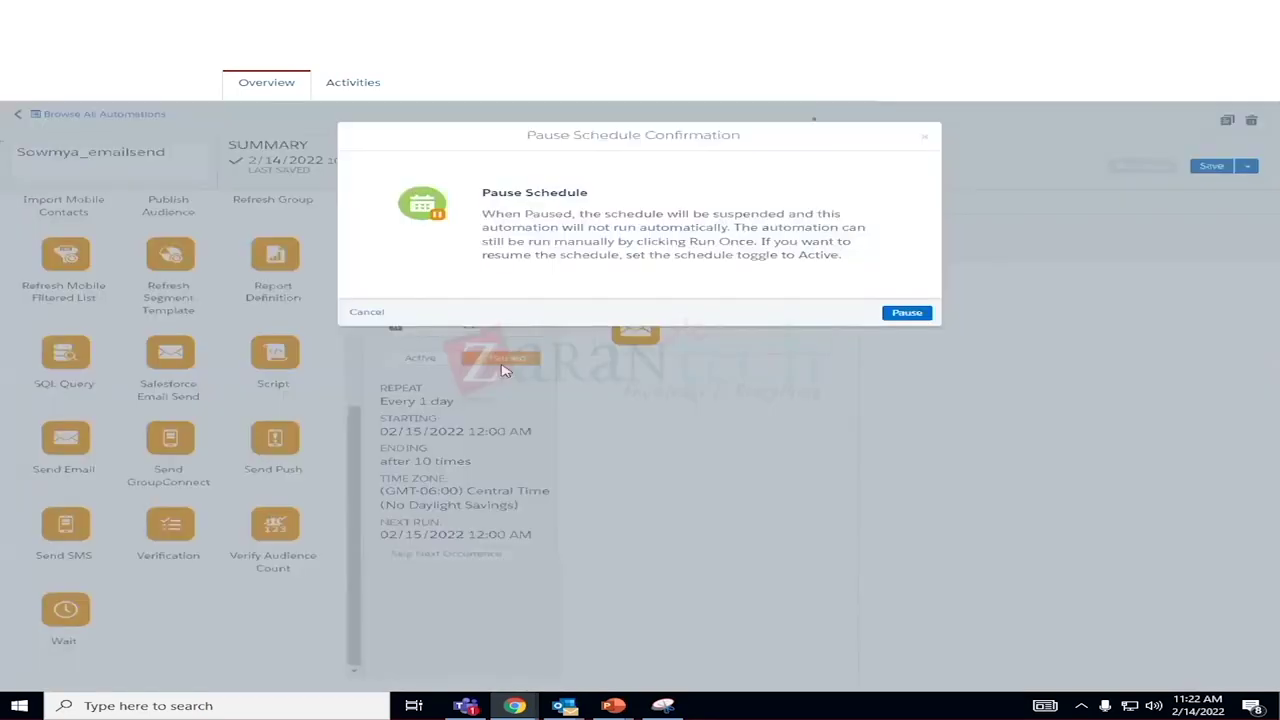
click(910, 313)
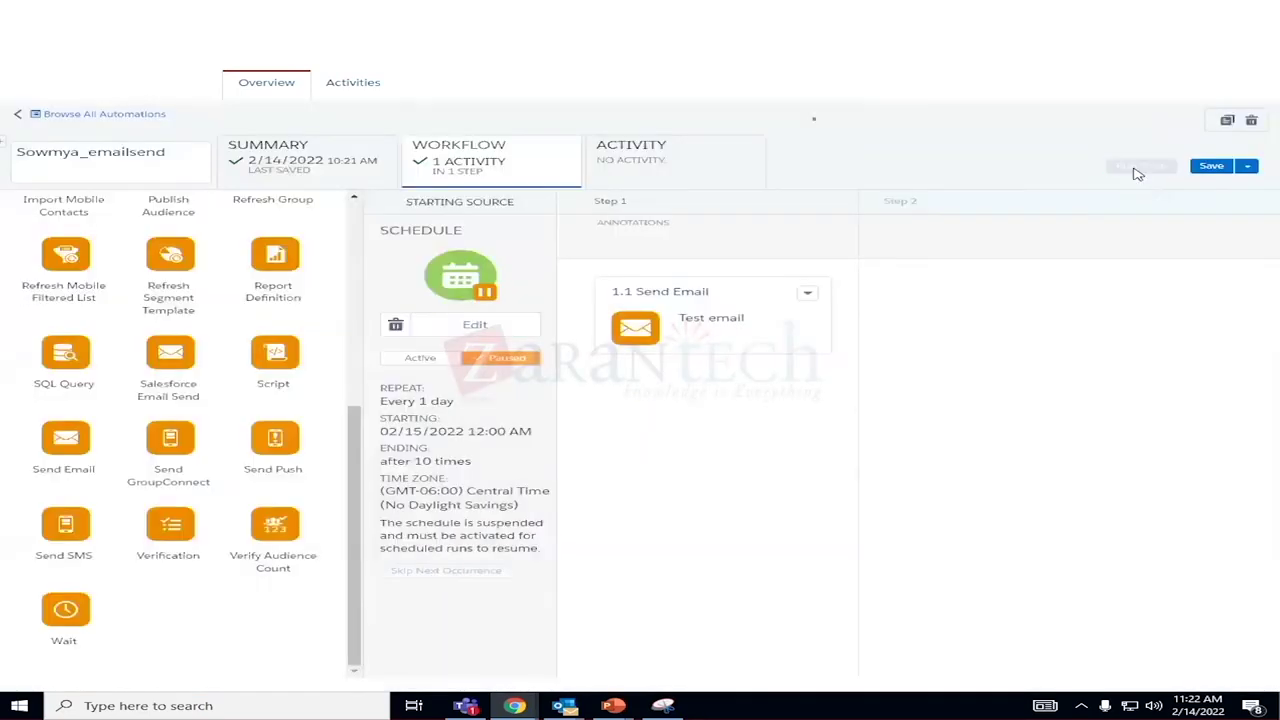
Select the 1.1 Send Email activity for Run Once and request the run.
click(1140, 166)
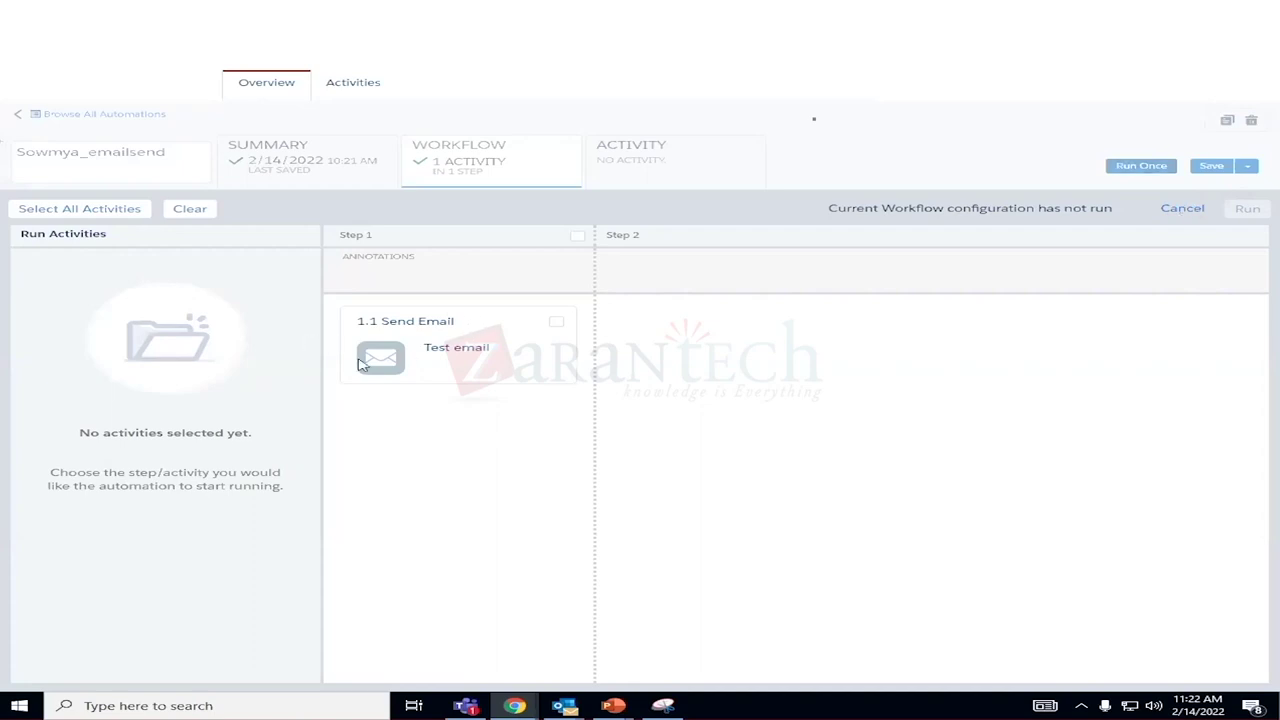
click(1186, 210)
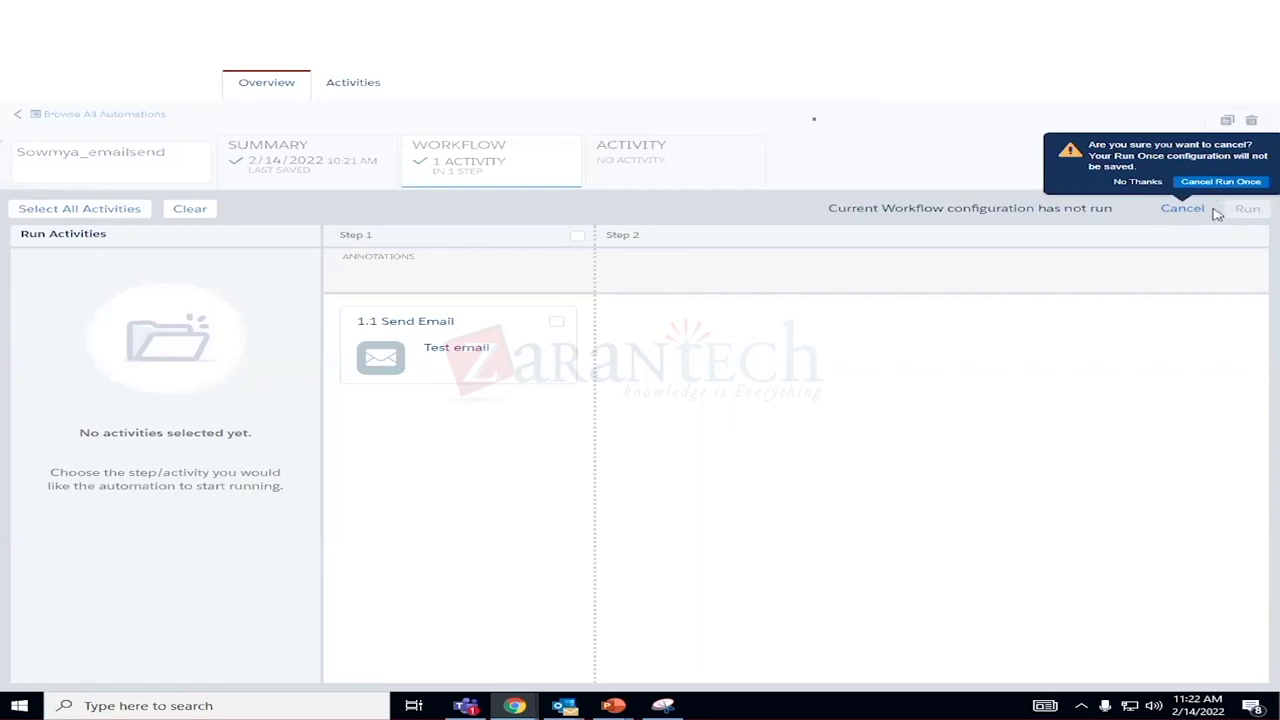
click(1137, 181)
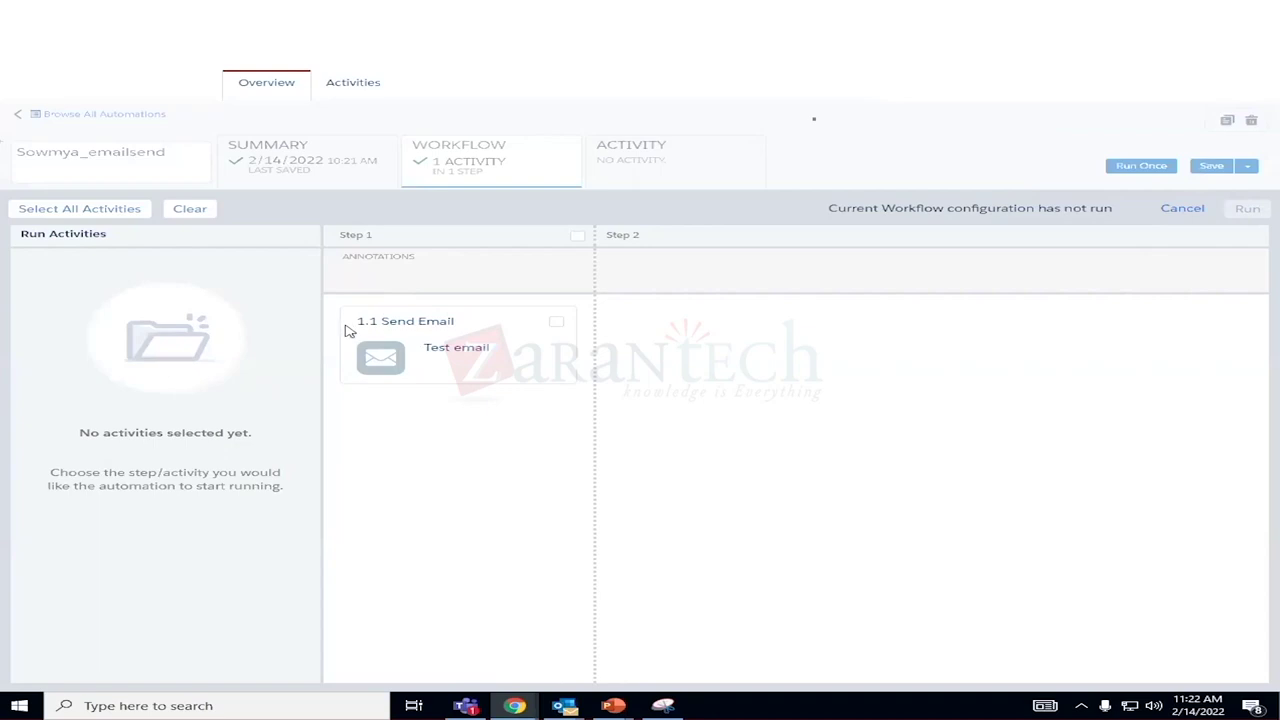
click(556, 322)
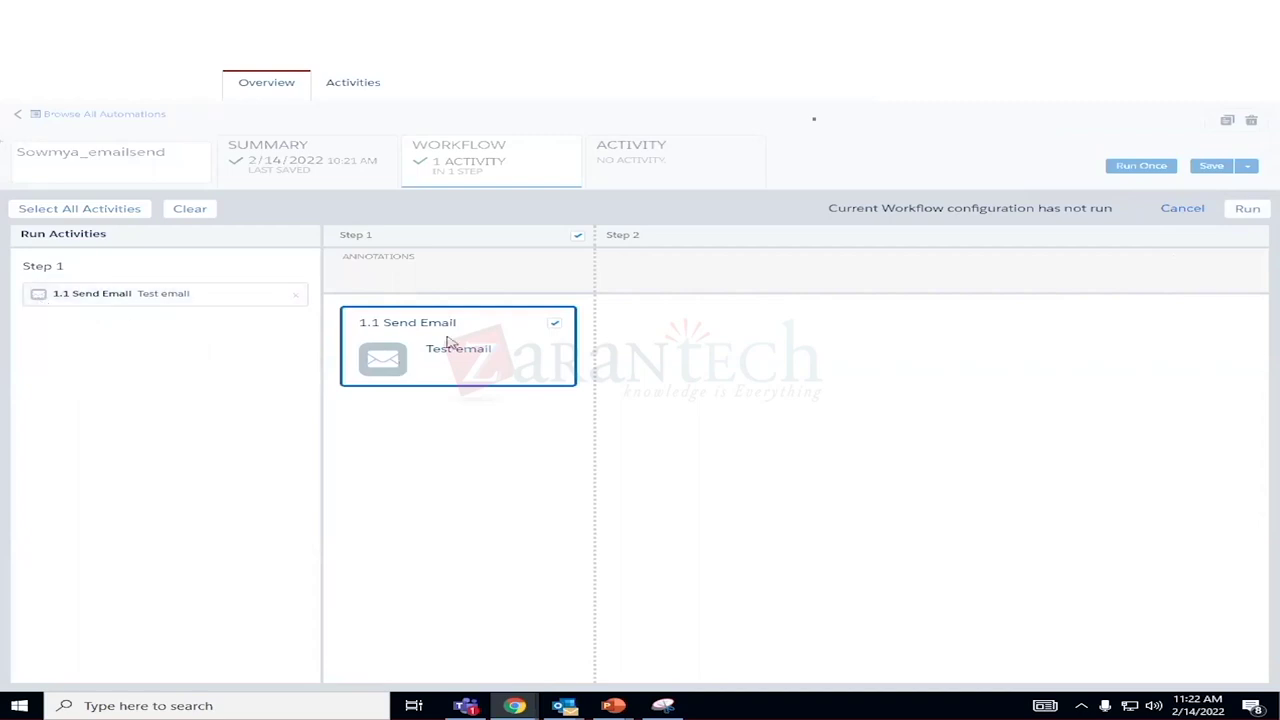
click(1247, 209)
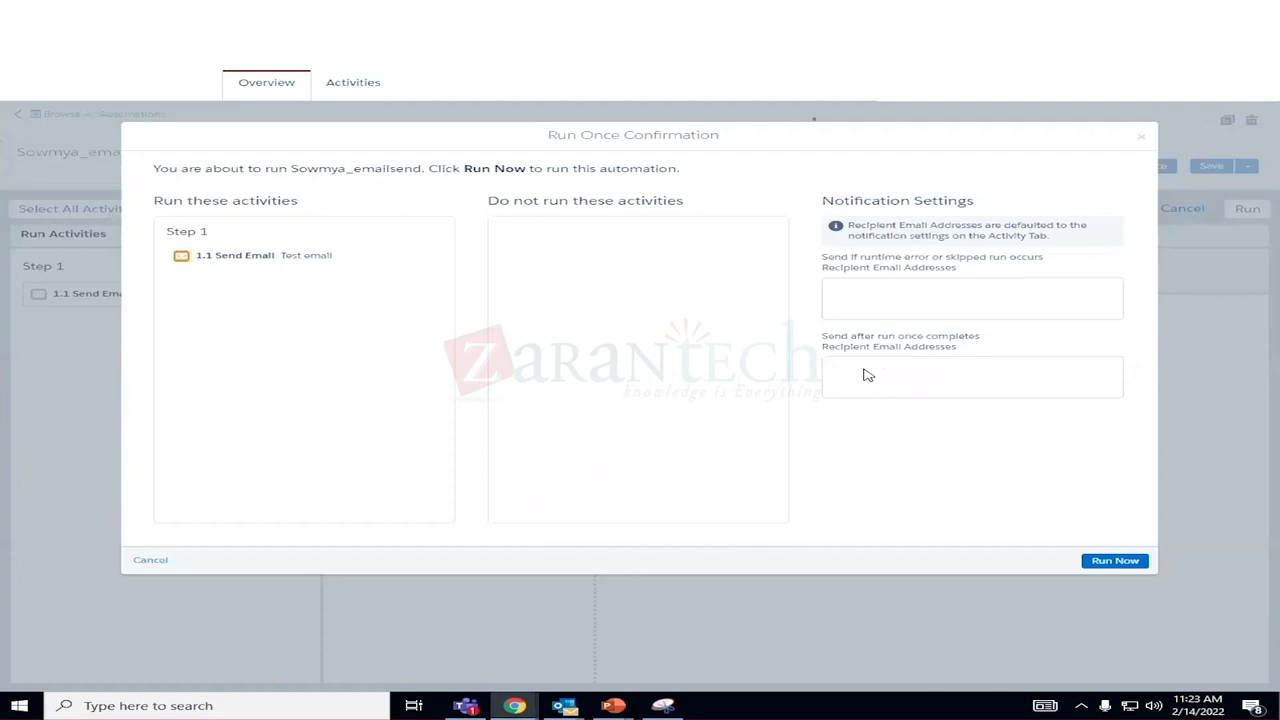
Close the Run Once confirmation and cancel Run Once, returning to the workflow.
triple_click(846, 337)
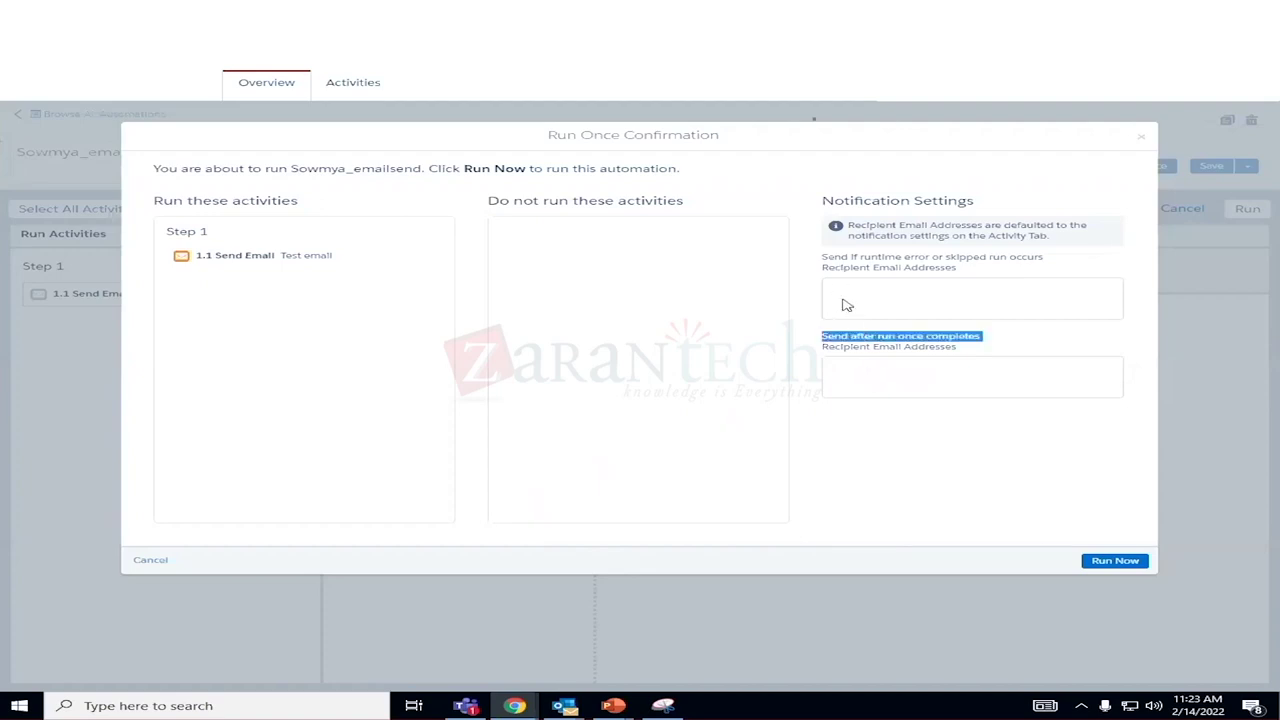
click(857, 379)
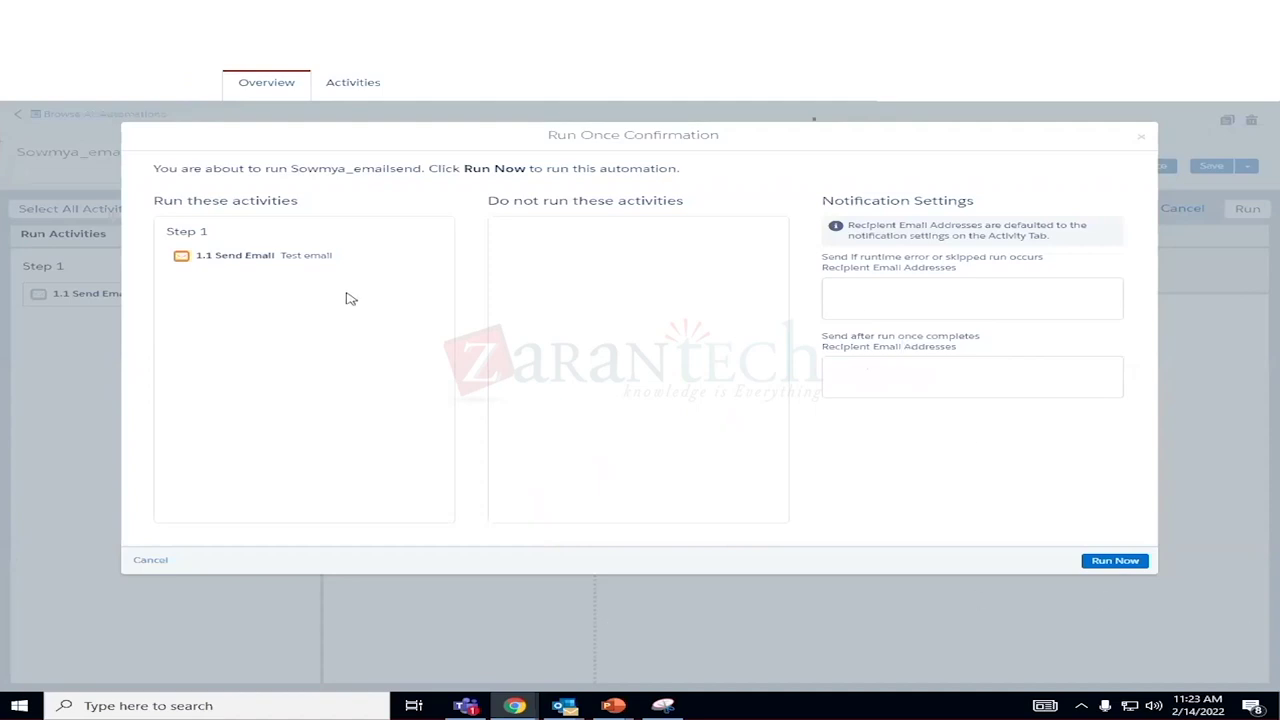
click(1145, 141)
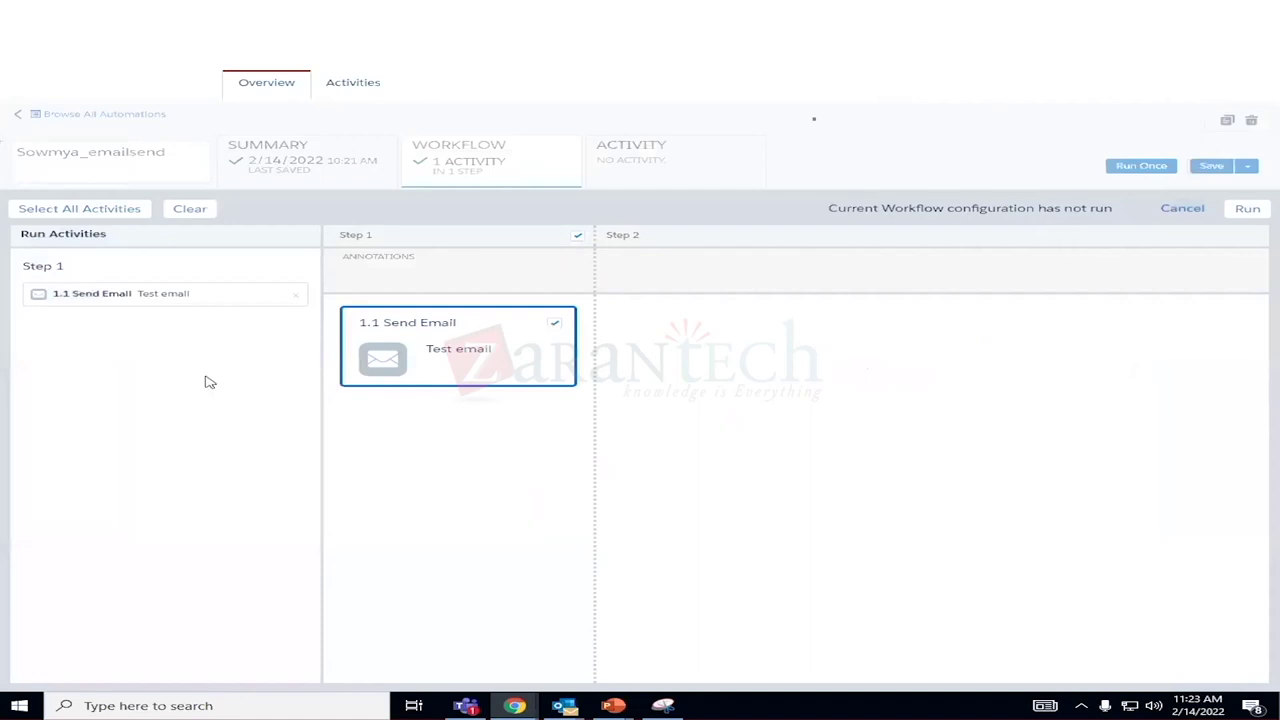
click(1170, 209)
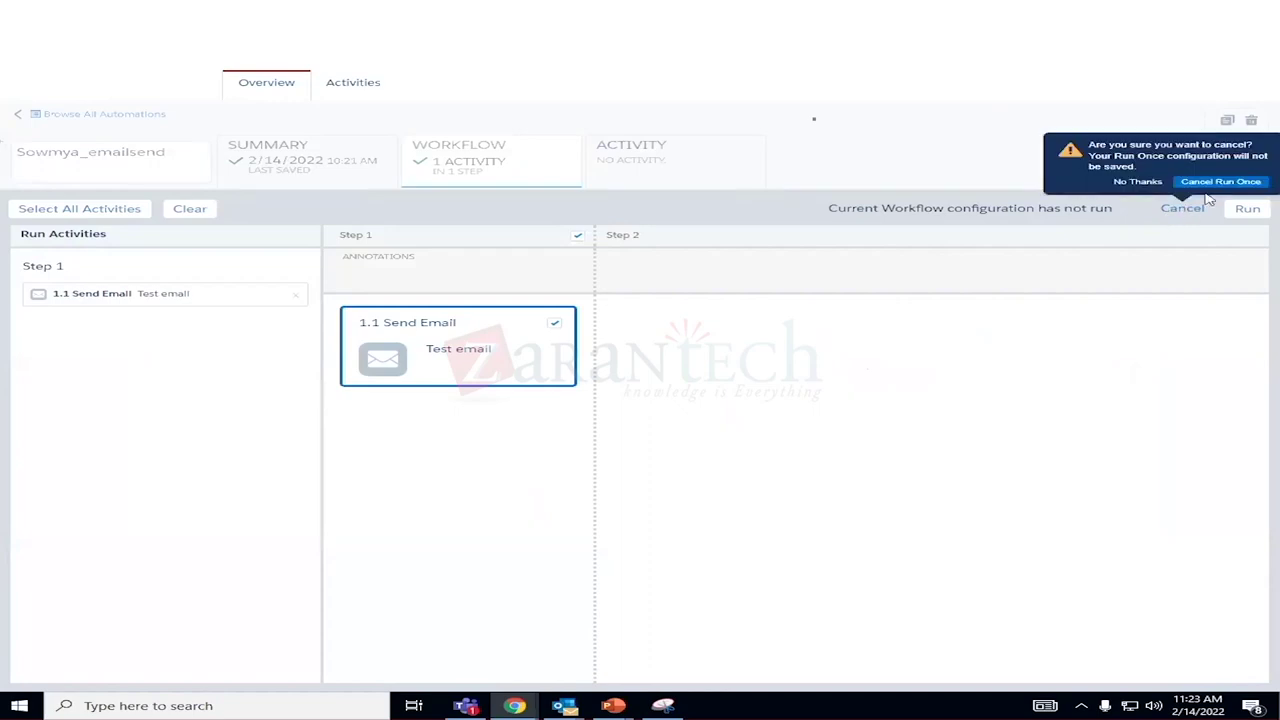
click(1216, 184)
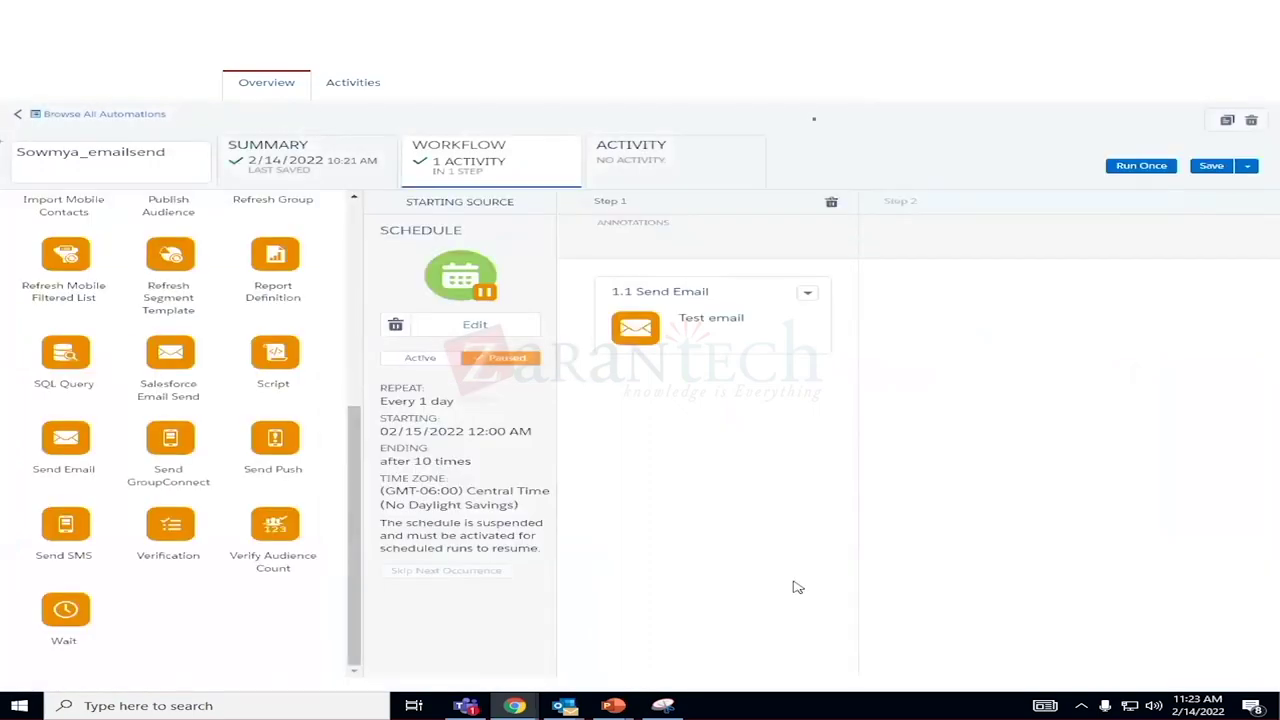
Reopen Sowmya_emailsend from the Sowmya folder and view its Activity tab's health and empty run log.
click(667, 183)
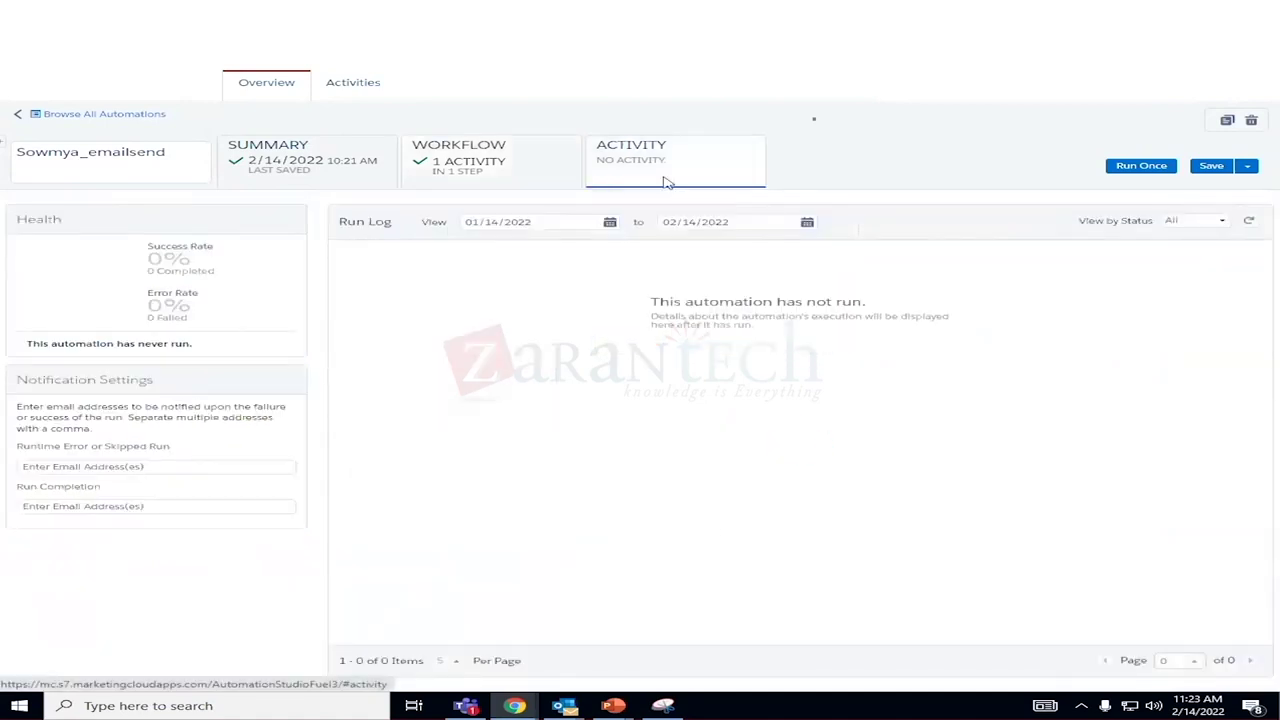
click(371, 86)
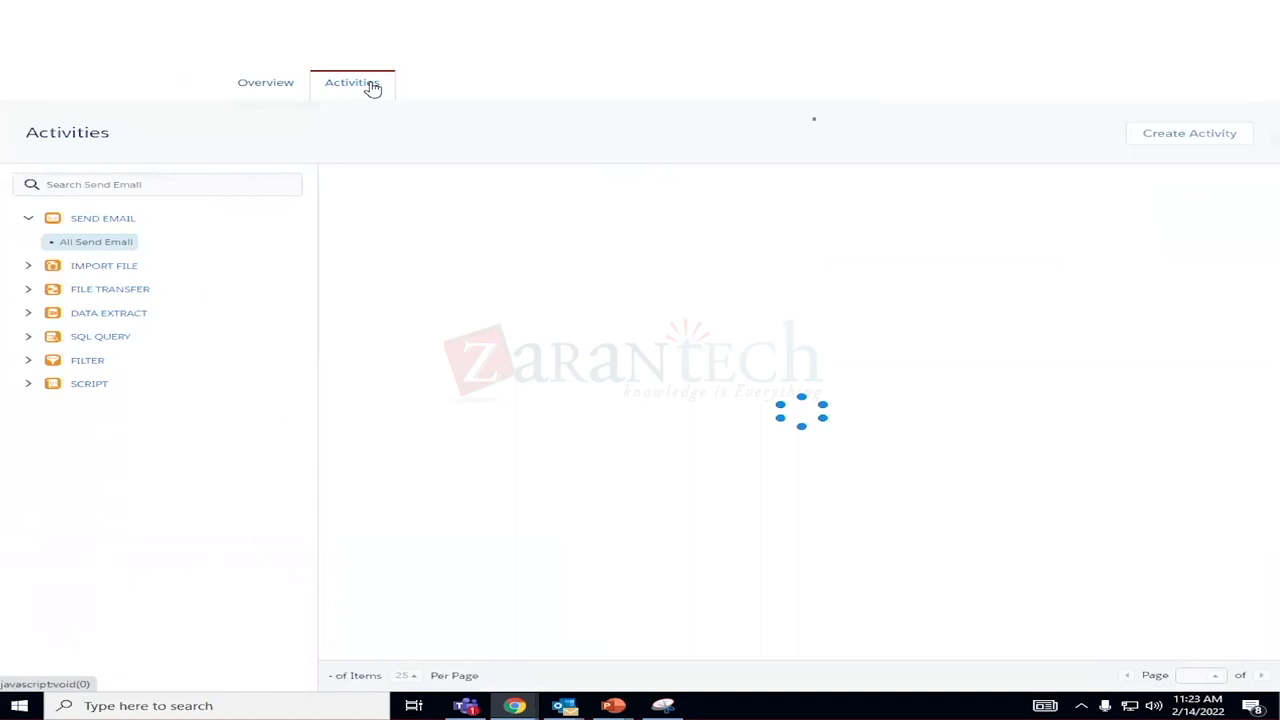
click(283, 92)
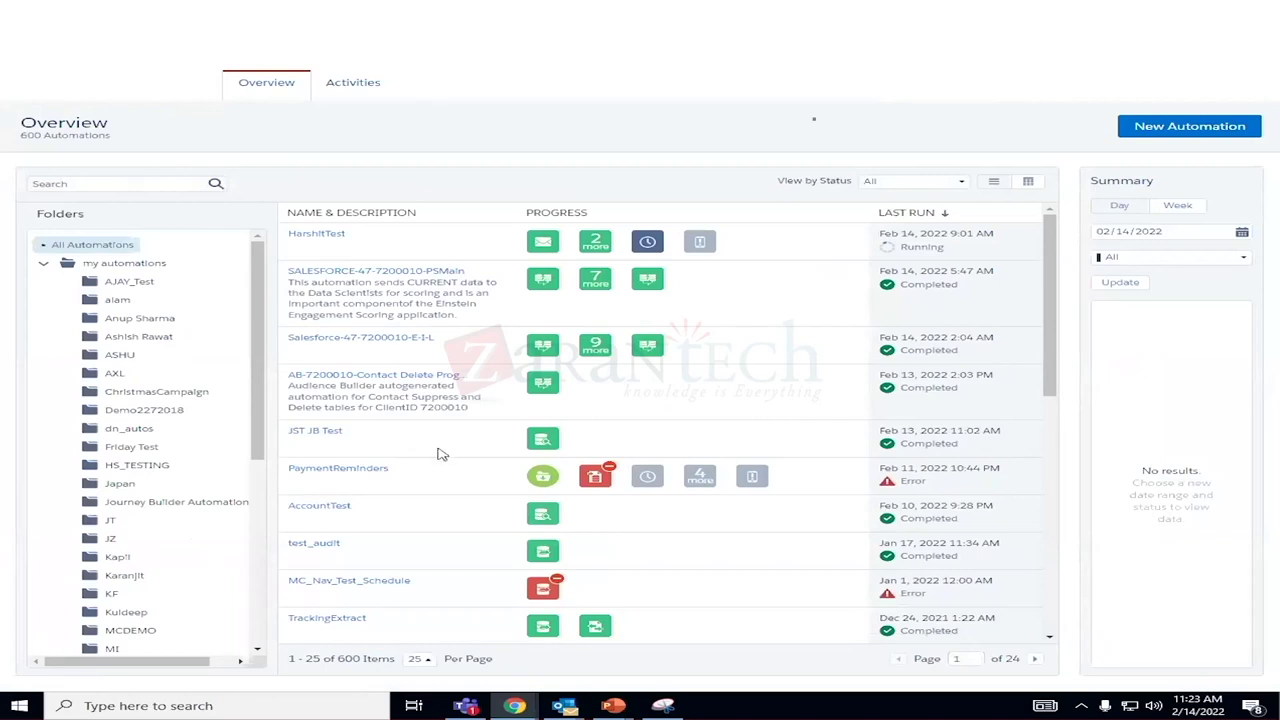
scroll(441, 454, down, 6)
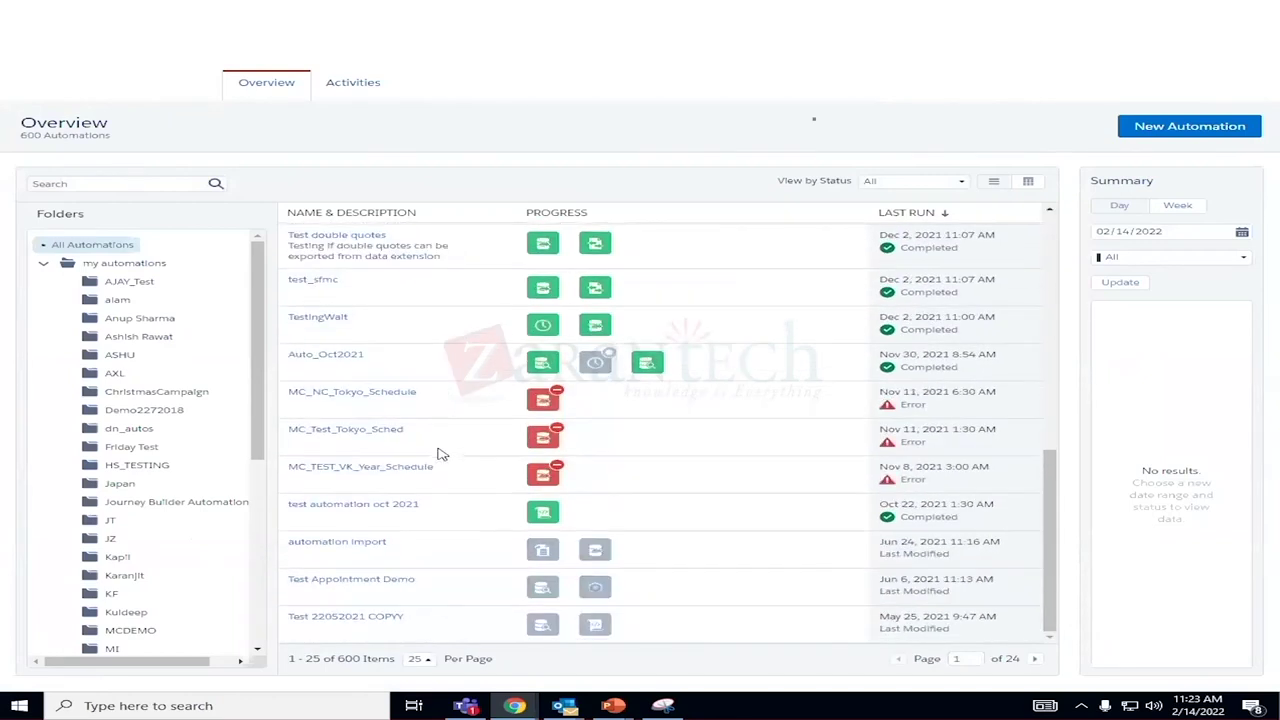
drag(258, 358, 270, 541)
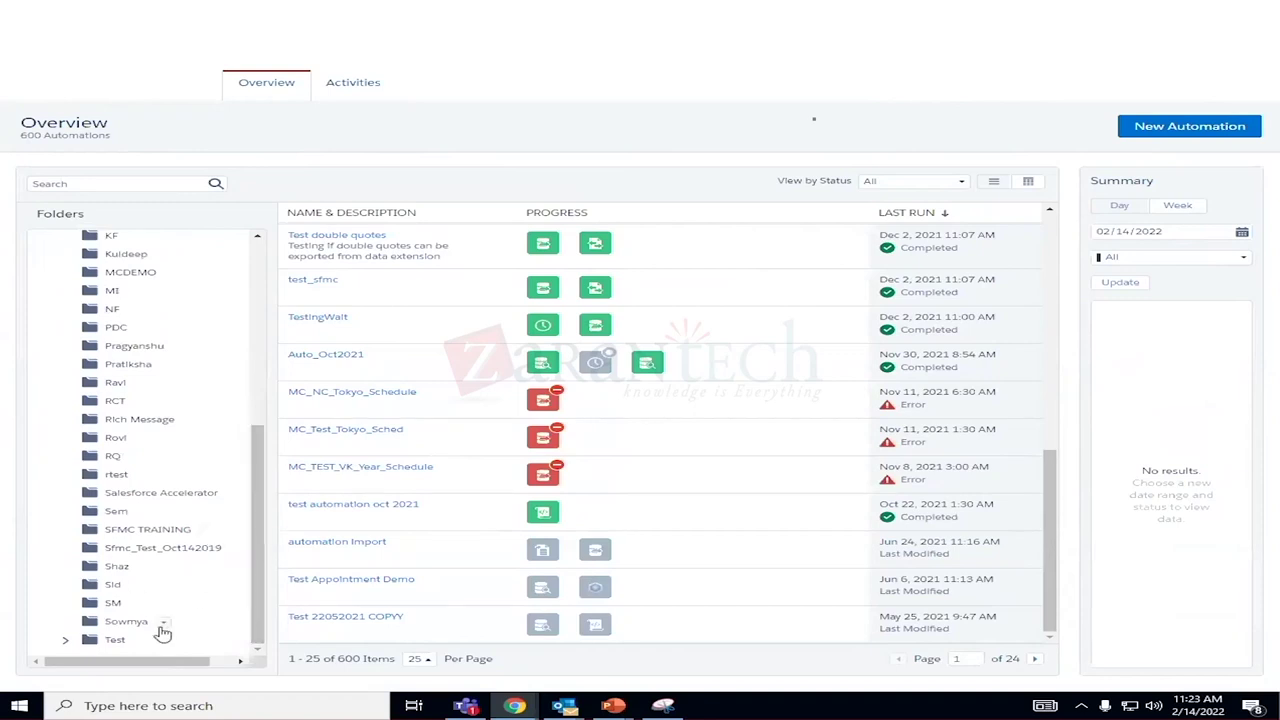
click(128, 622)
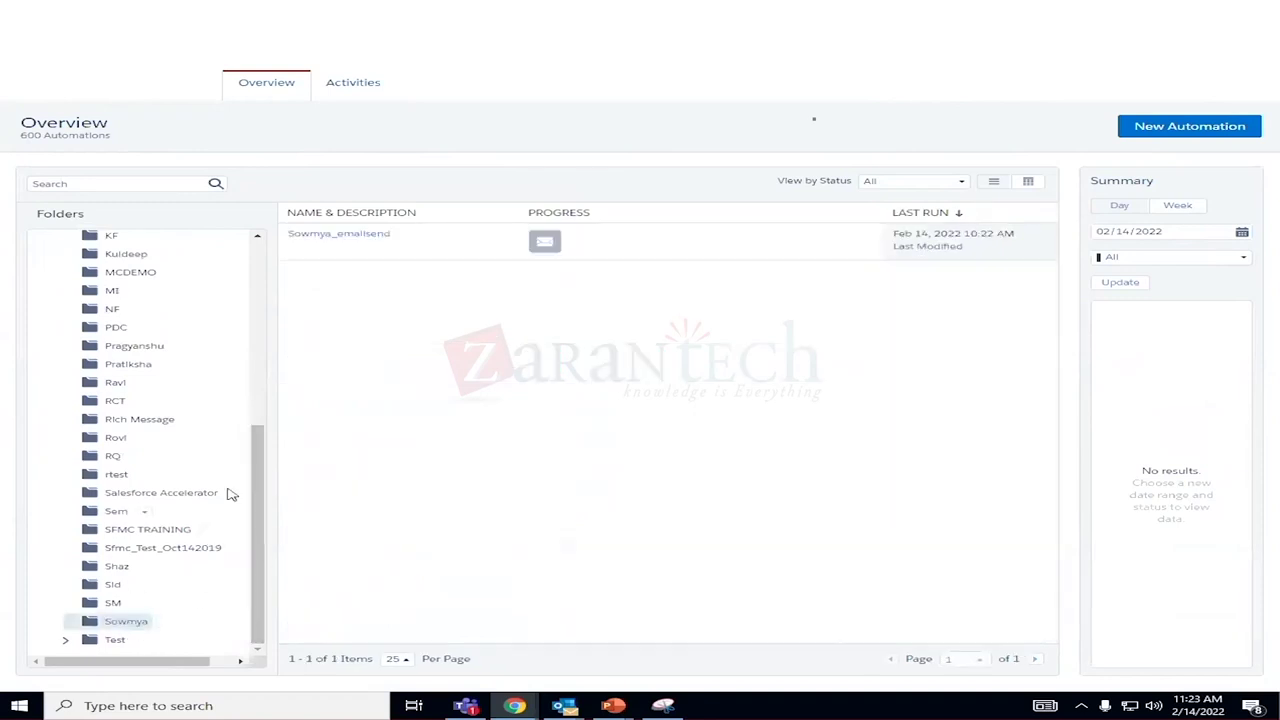
click(334, 234)
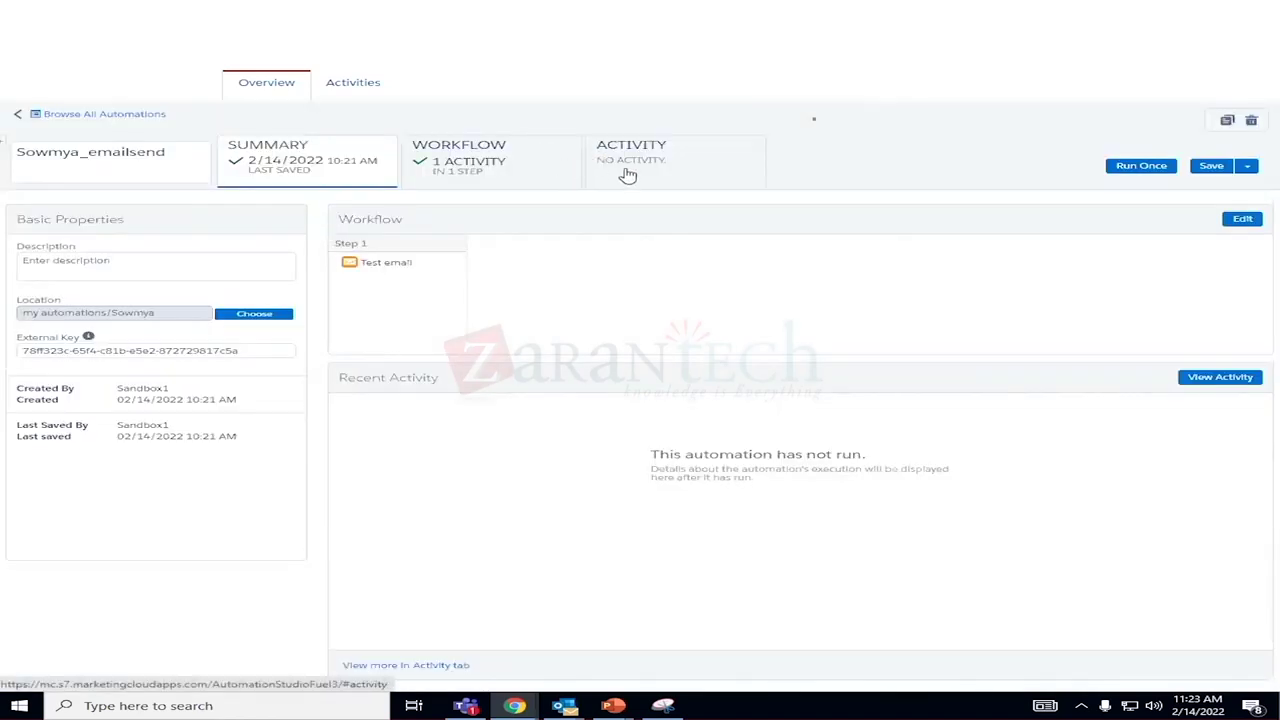
click(623, 176)
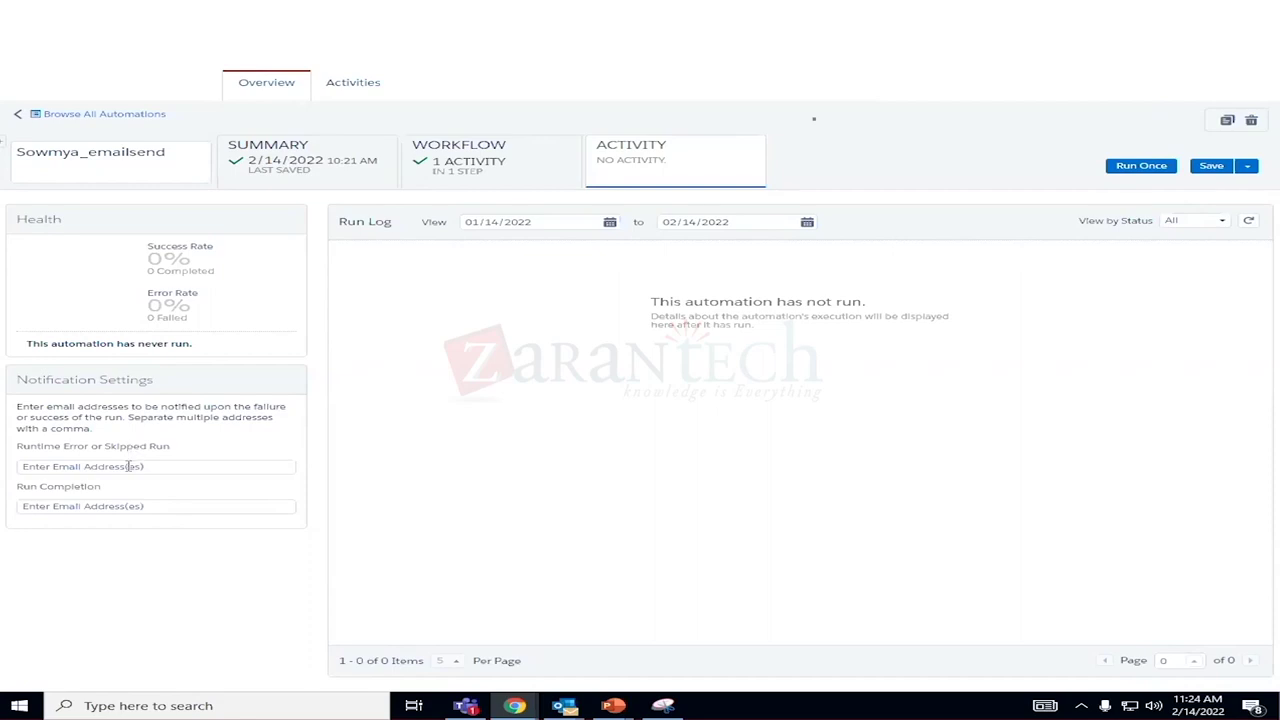
Enter a Gmail address as the runtime-error / skipped-run notification recipient, correcting typos, and save Sowmya_emailsend.
click(128, 466)
text(sp)
key(BackSpace)
key(BackSpace)
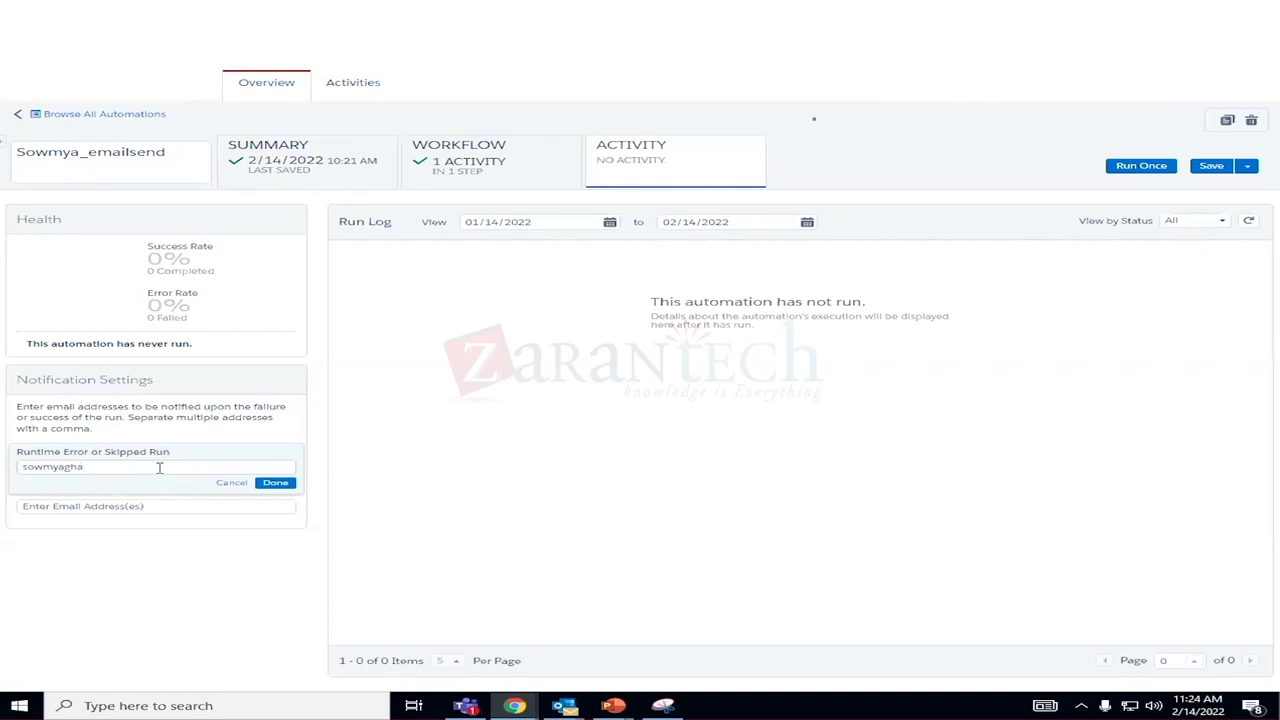
key(Left)
key(Left)
key(BackSpace)
text(c)
click(276, 483)
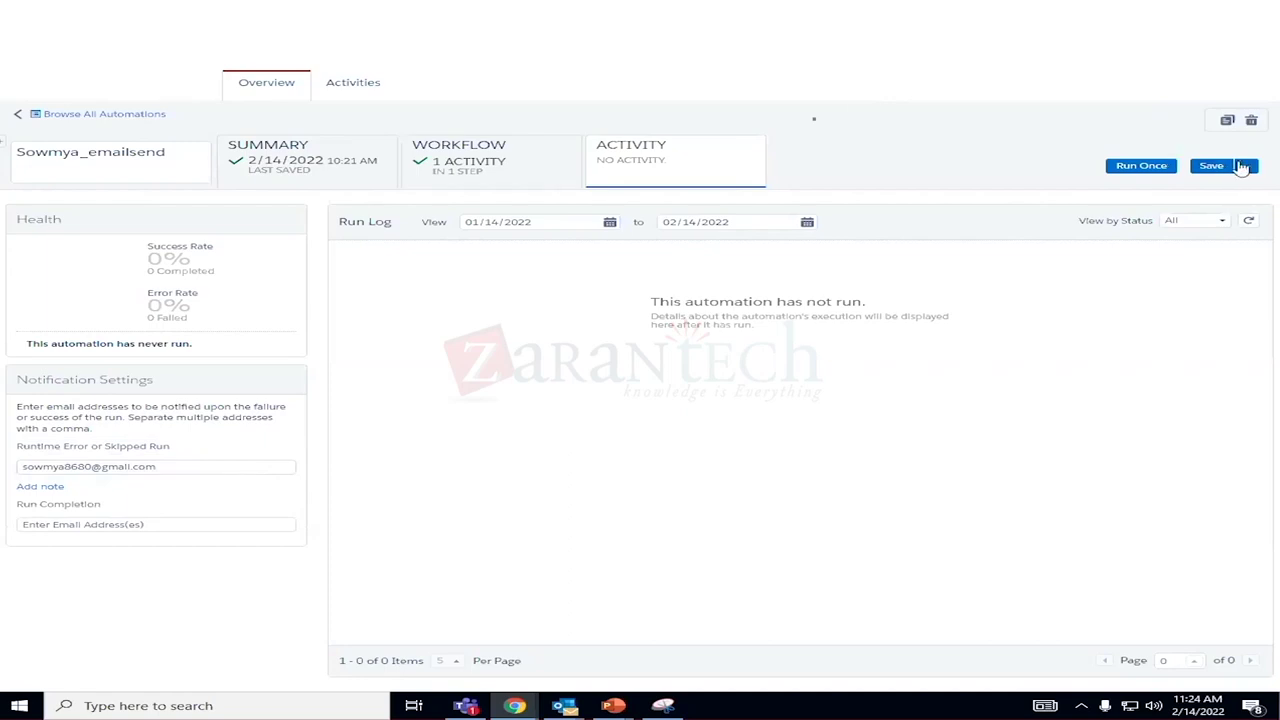
click(1215, 166)
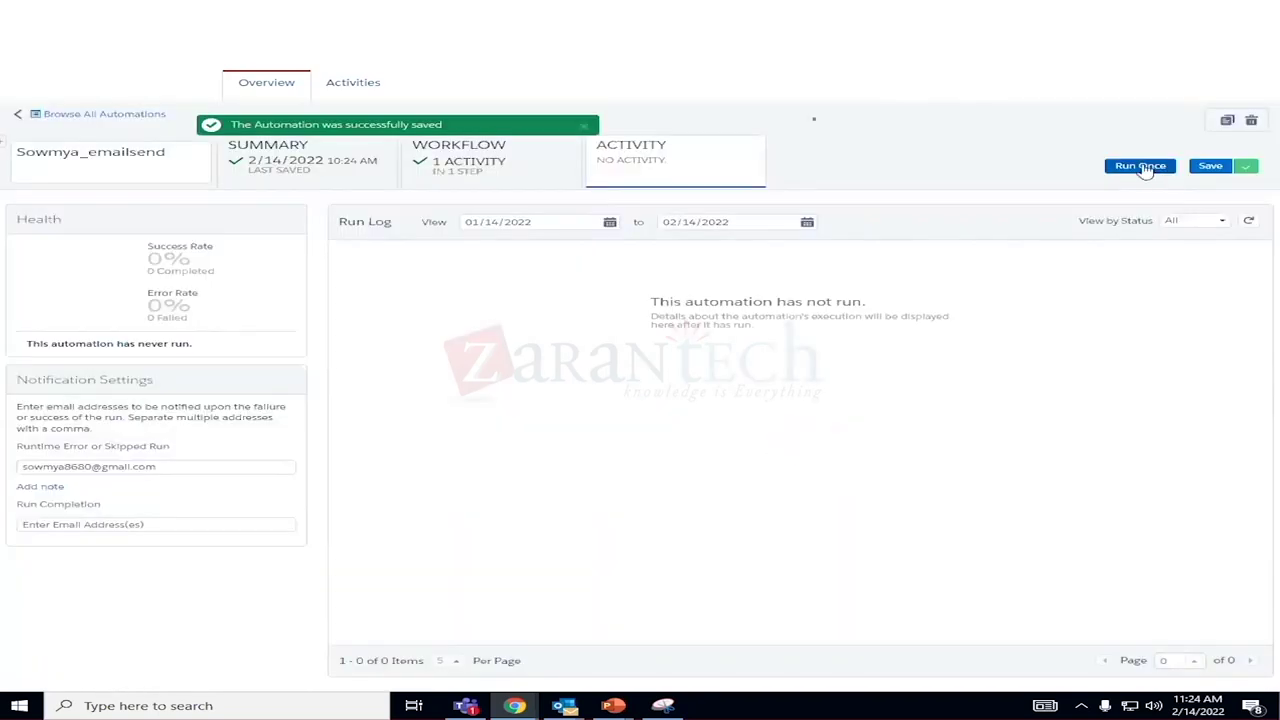
Run the automation once with all activities selected, including Test email, confirming with Run Now.
click(1143, 168)
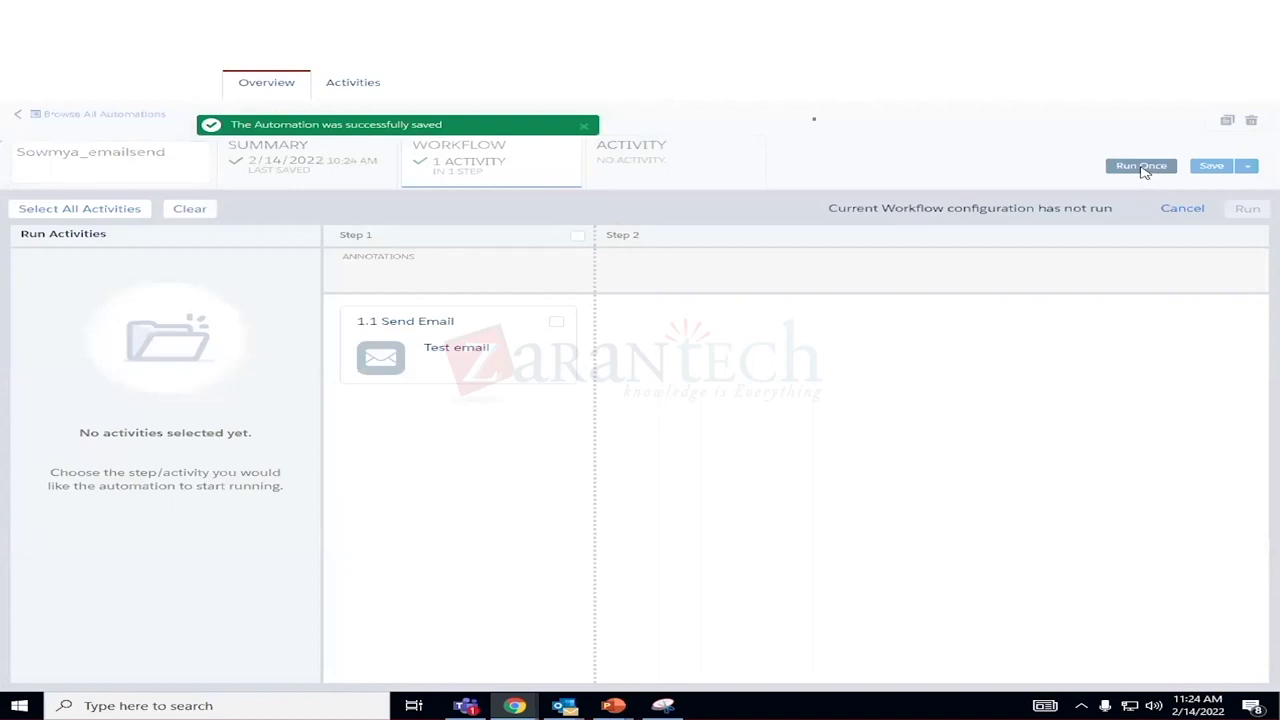
click(65, 211)
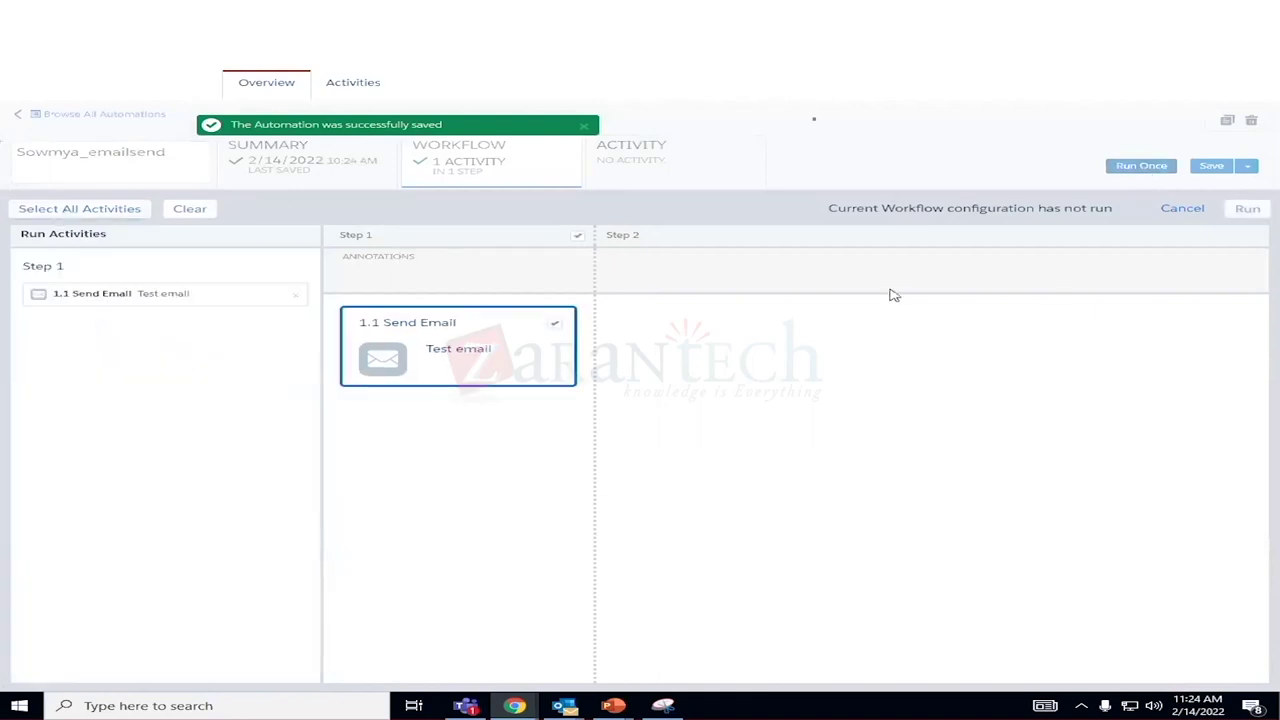
click(1245, 212)
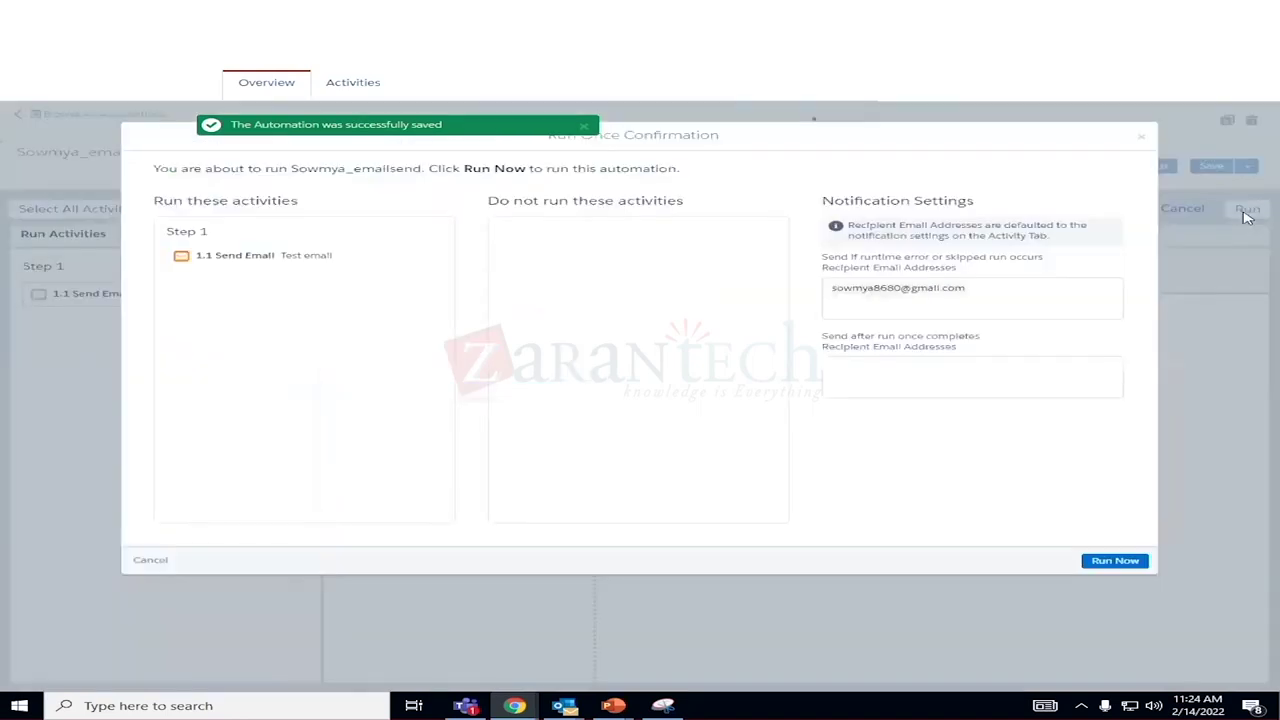
click(1115, 561)
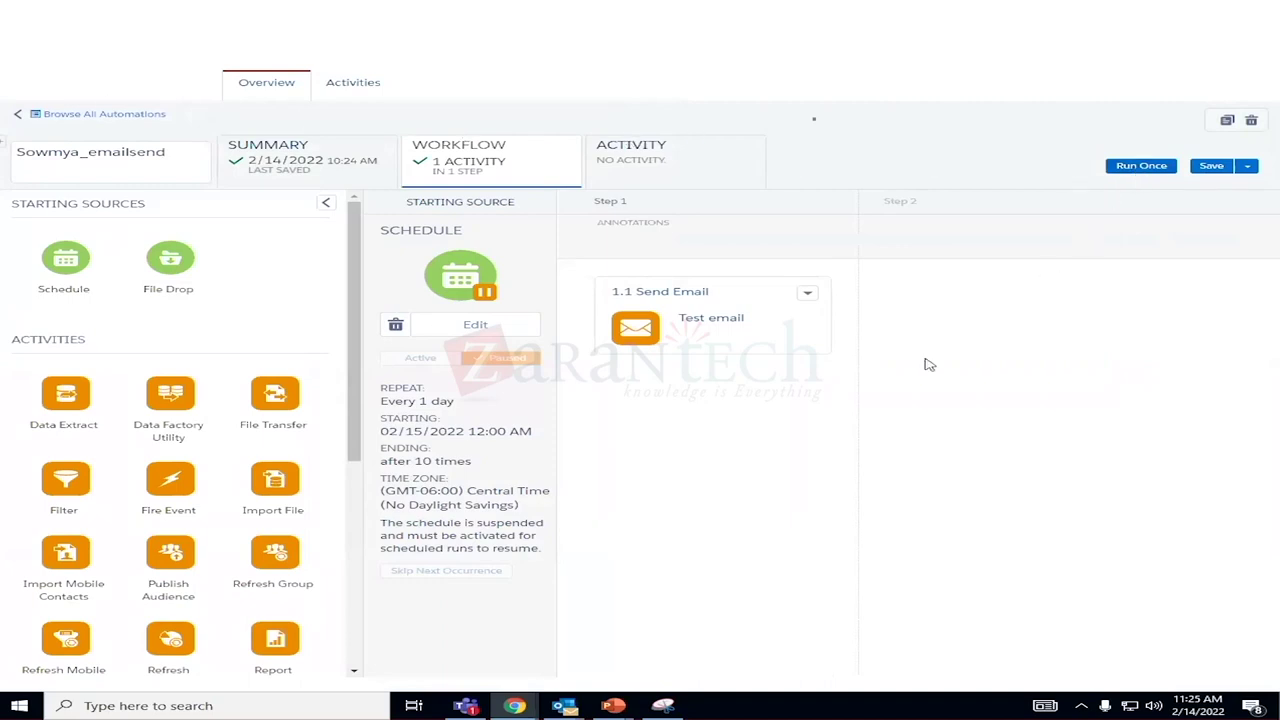
click(648, 178)
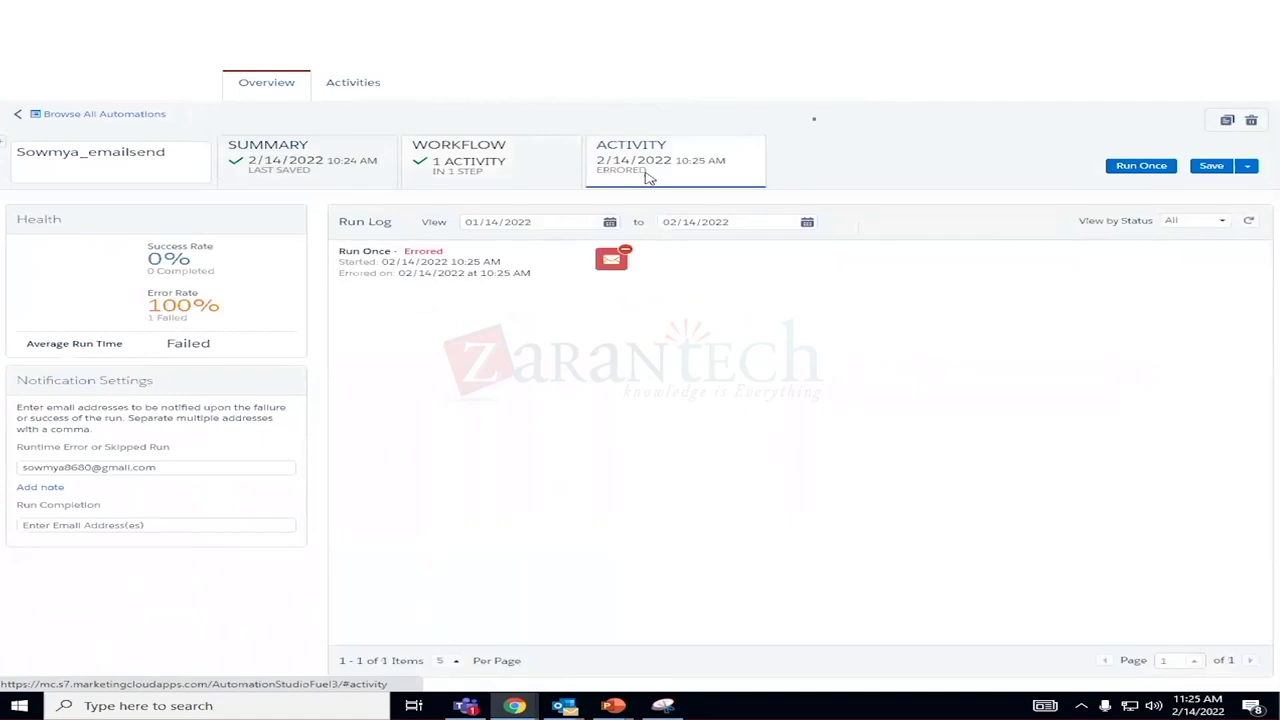
mouse_move(622, 258)
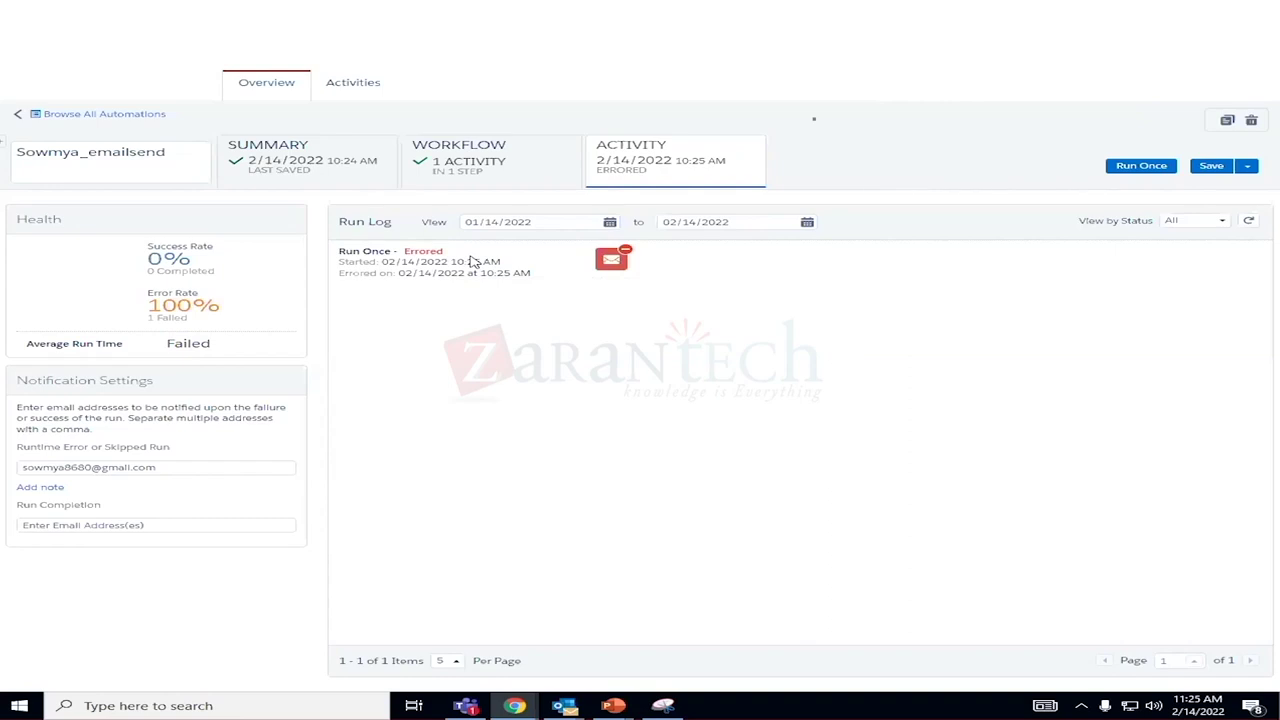
click(507, 173)
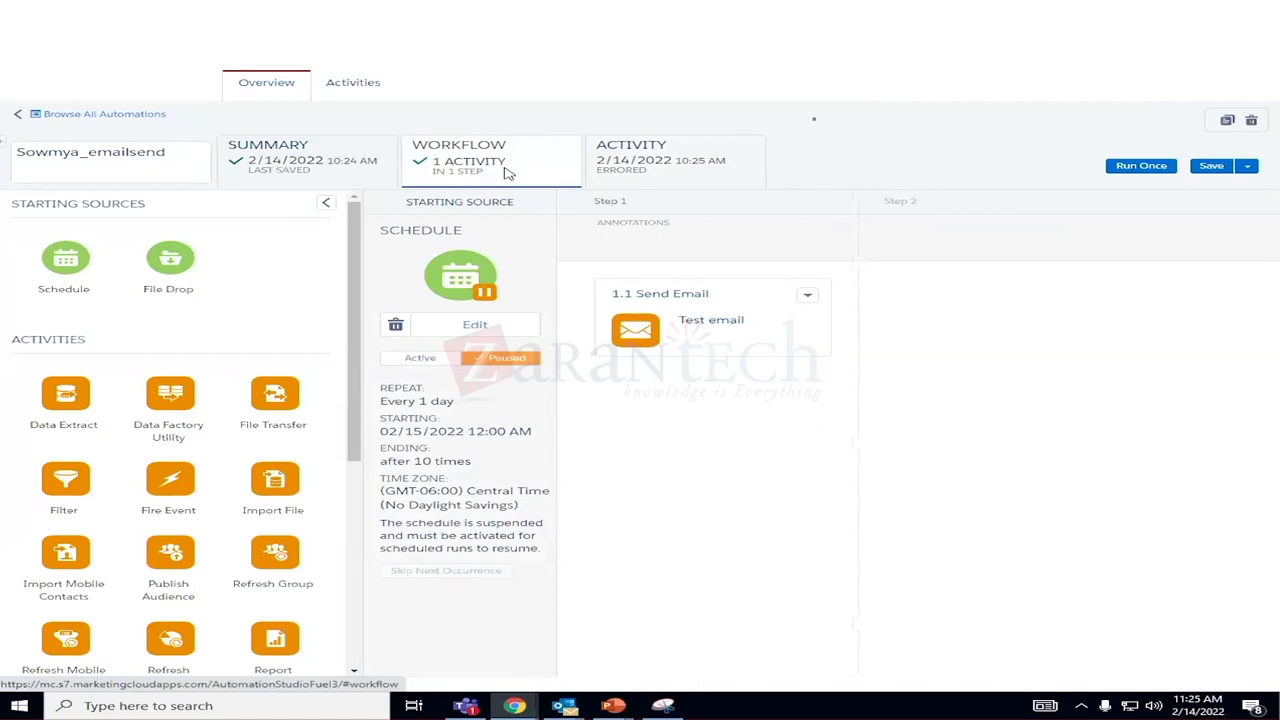
click(341, 165)
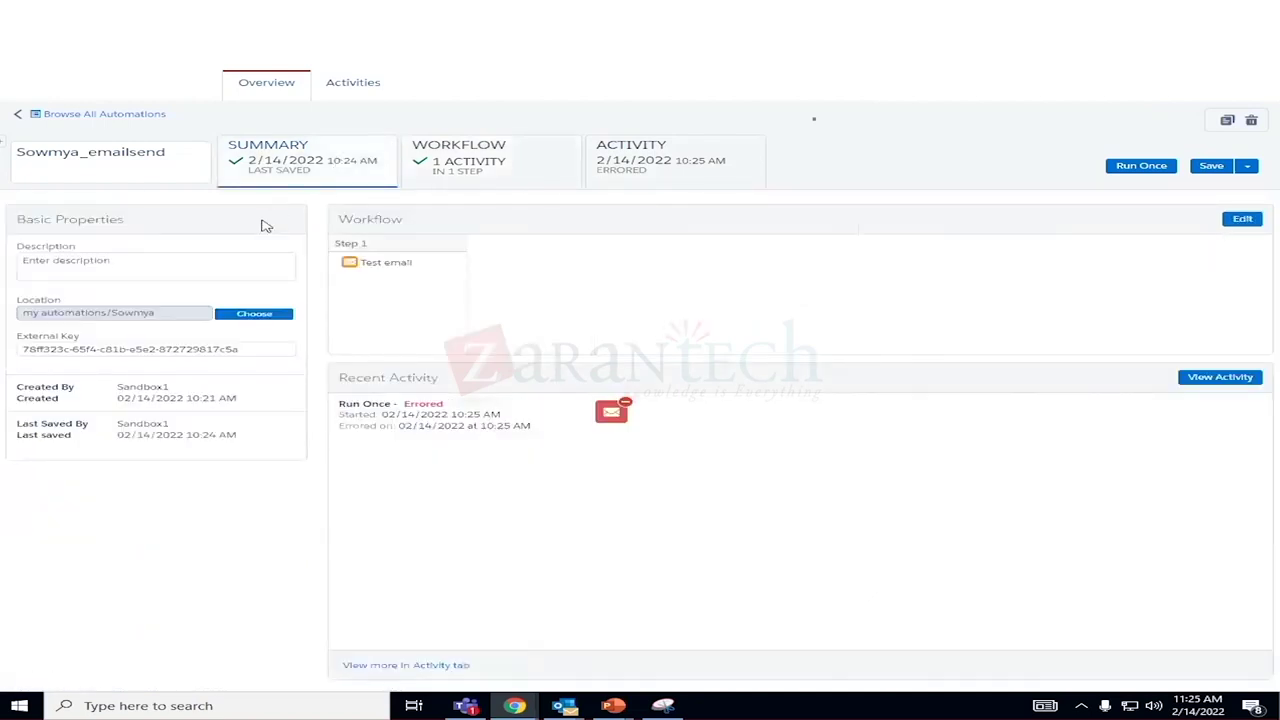
click(432, 164)
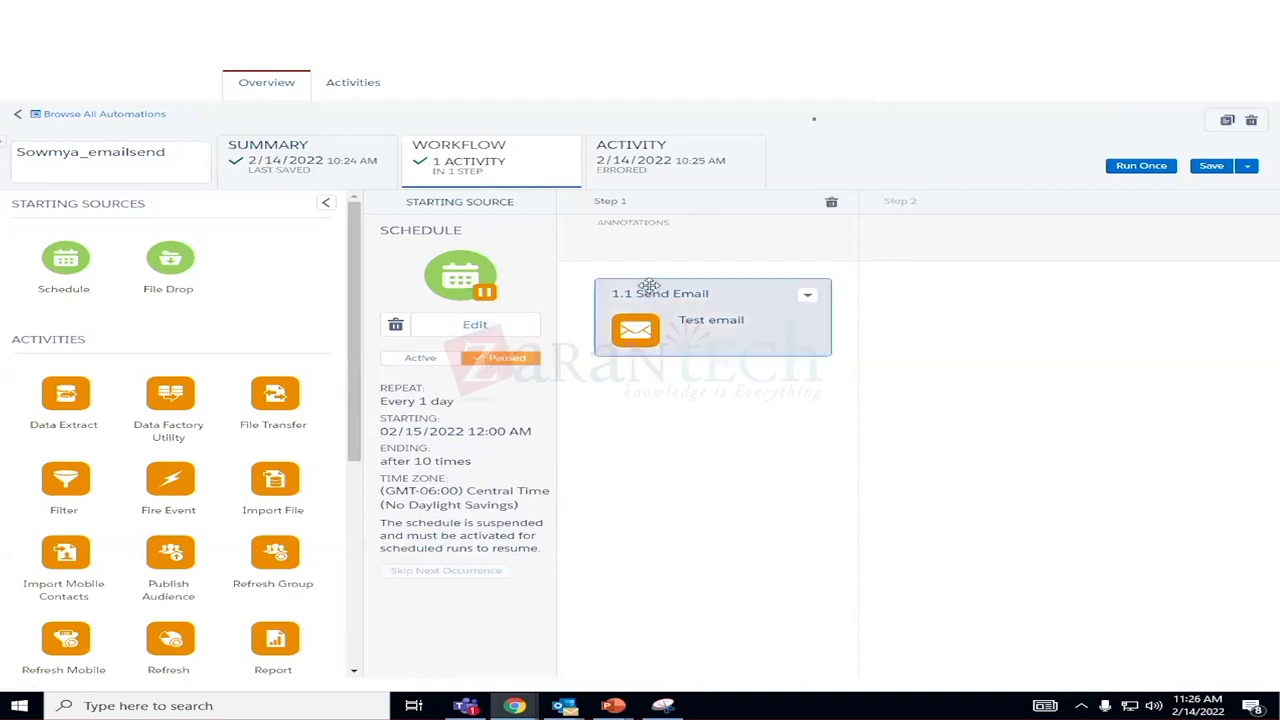
Open the Send Email activity for editing and move past the properties step despite the subject warning.
click(813, 305)
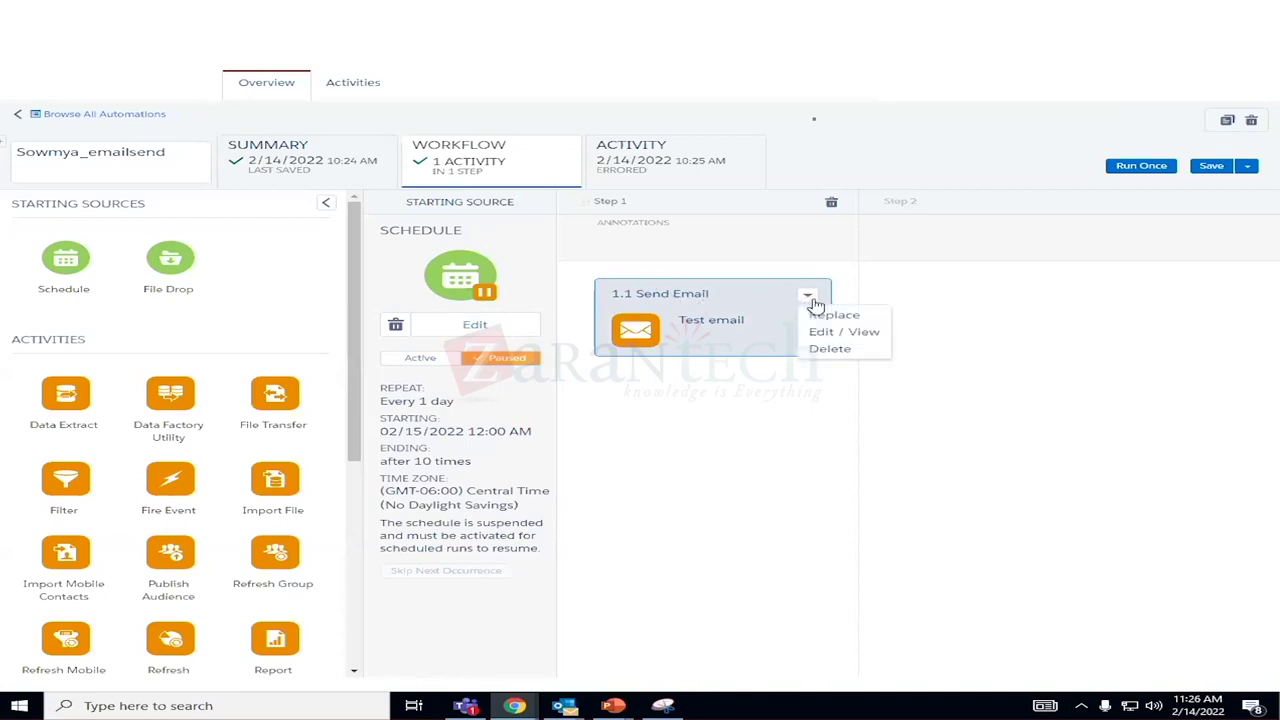
click(830, 331)
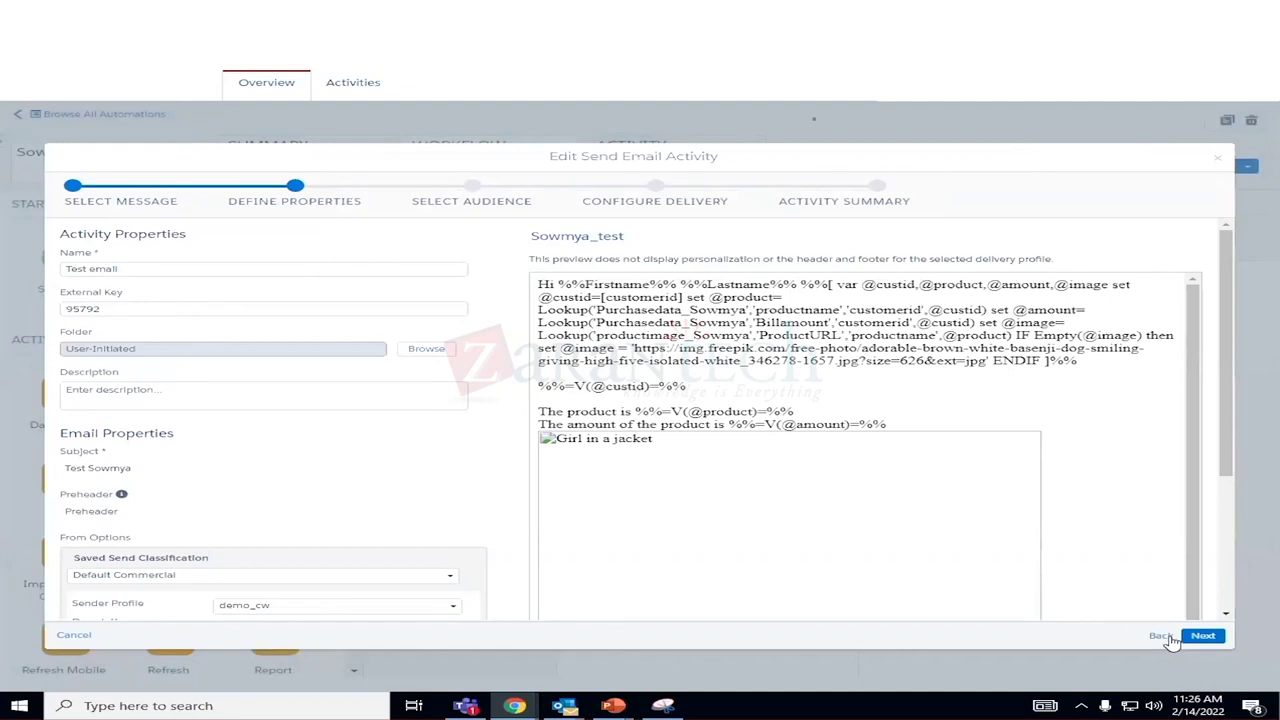
click(1200, 638)
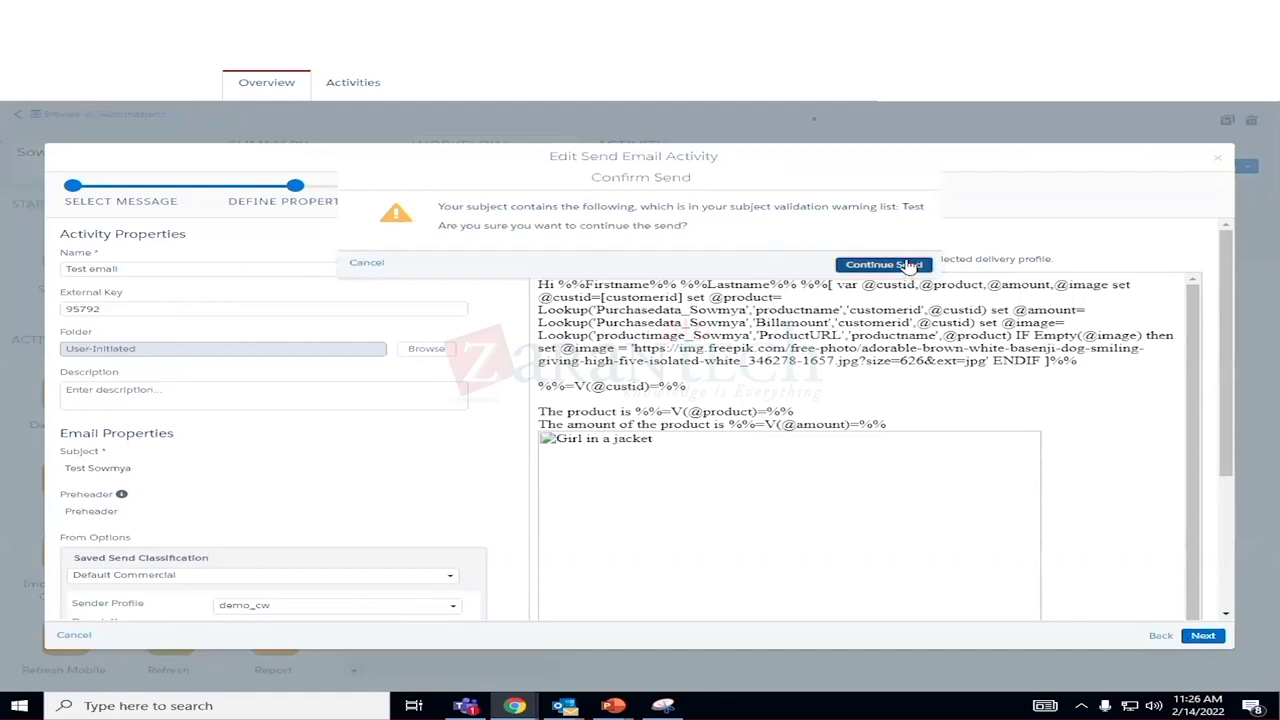
click(906, 264)
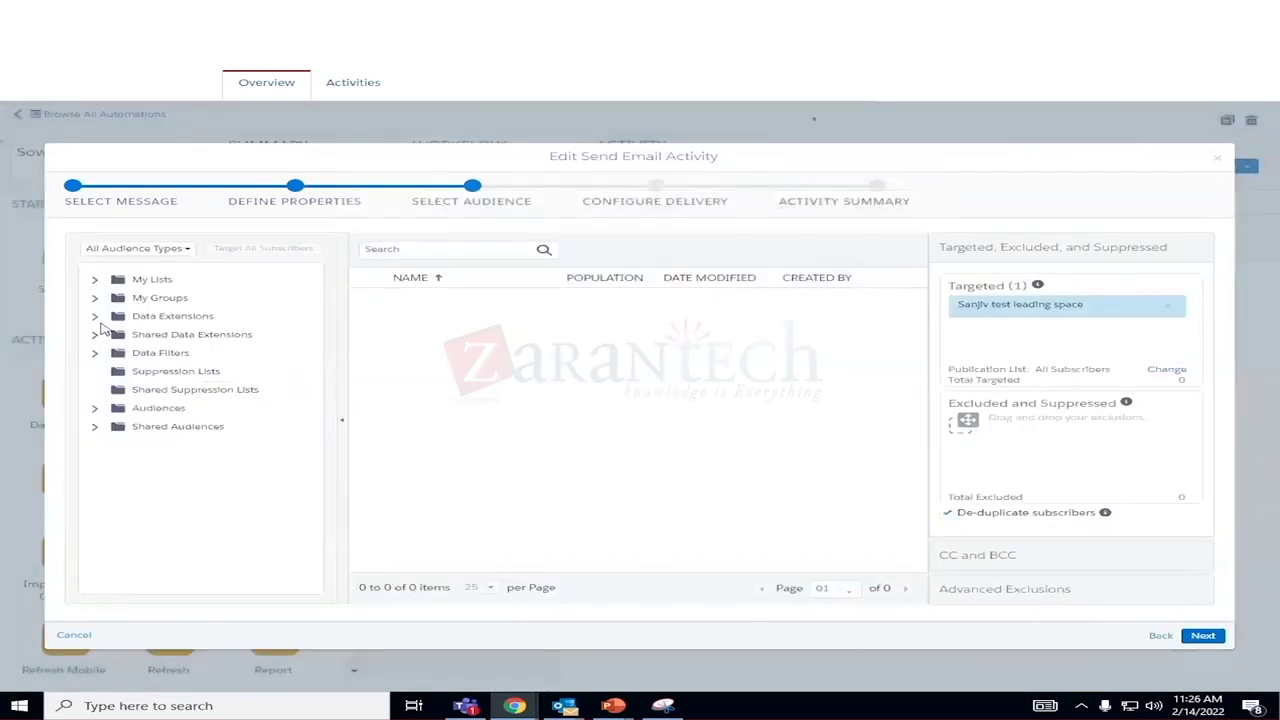
Target the customerdata_sowmya data extension and remove the earlier test extension from the audience.
click(95, 317)
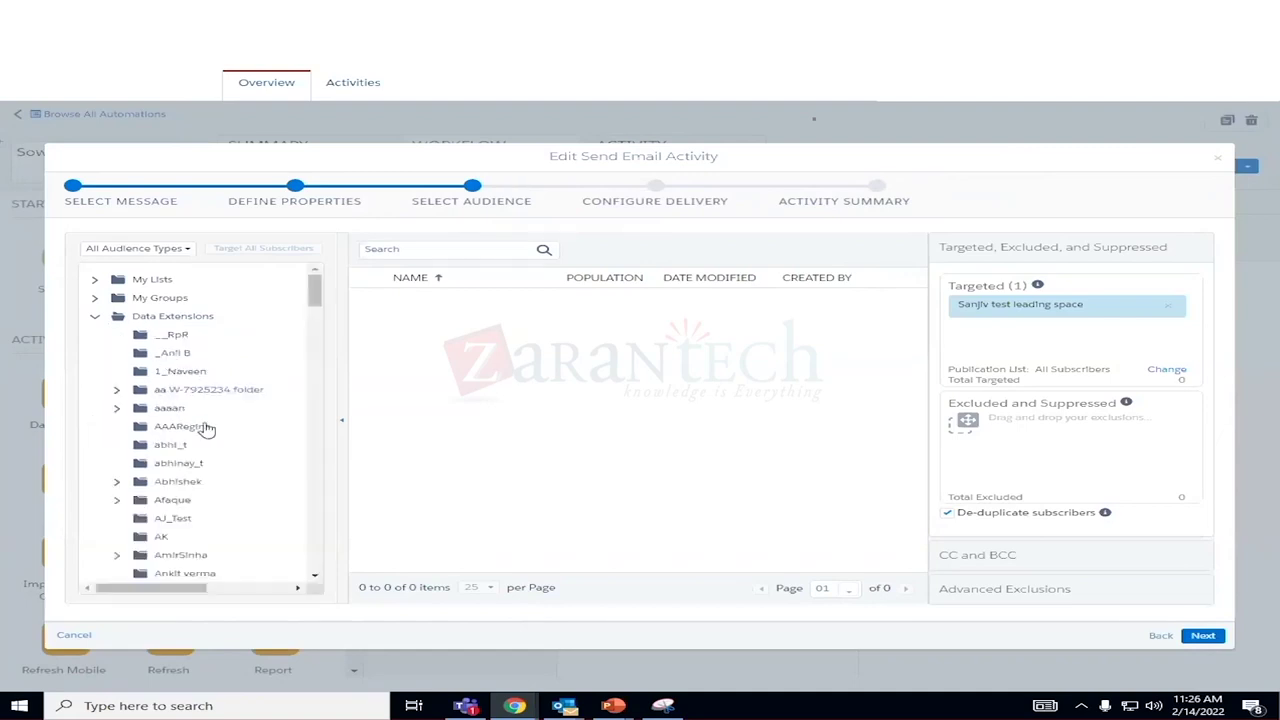
scroll(200, 440, down, 3)
scroll(198, 450, down, 10)
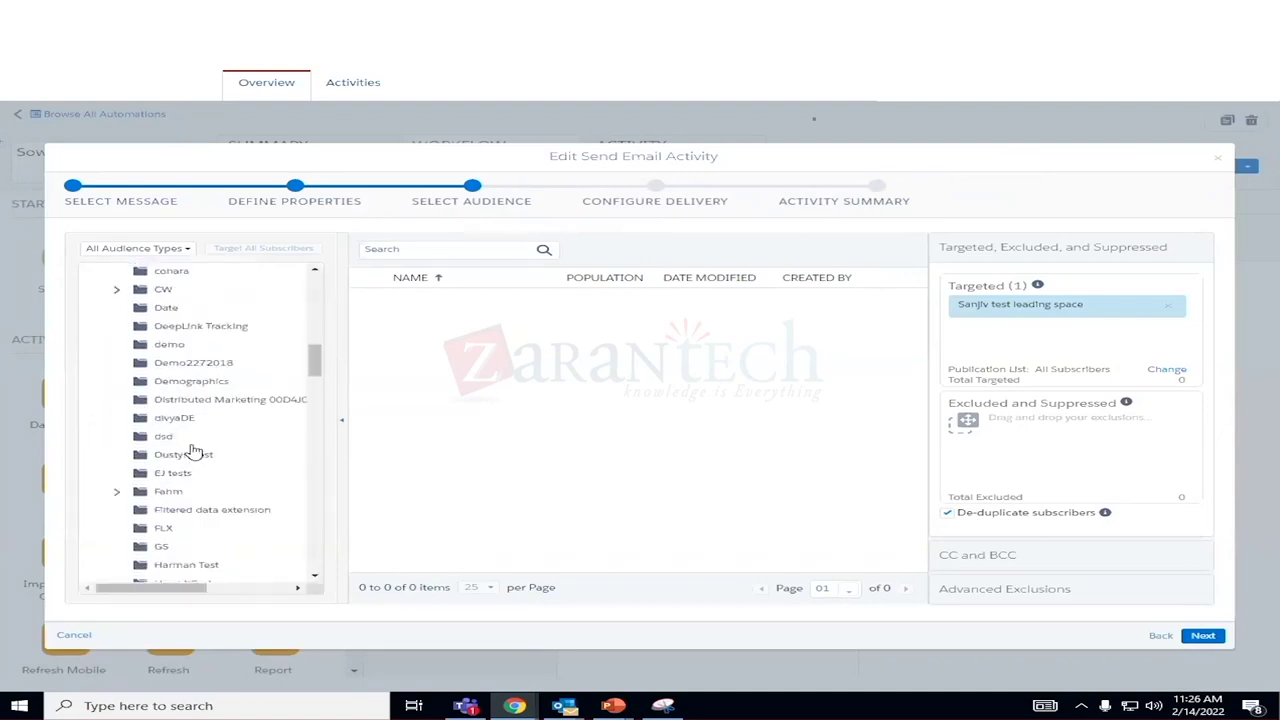
scroll(195, 452, down, 10)
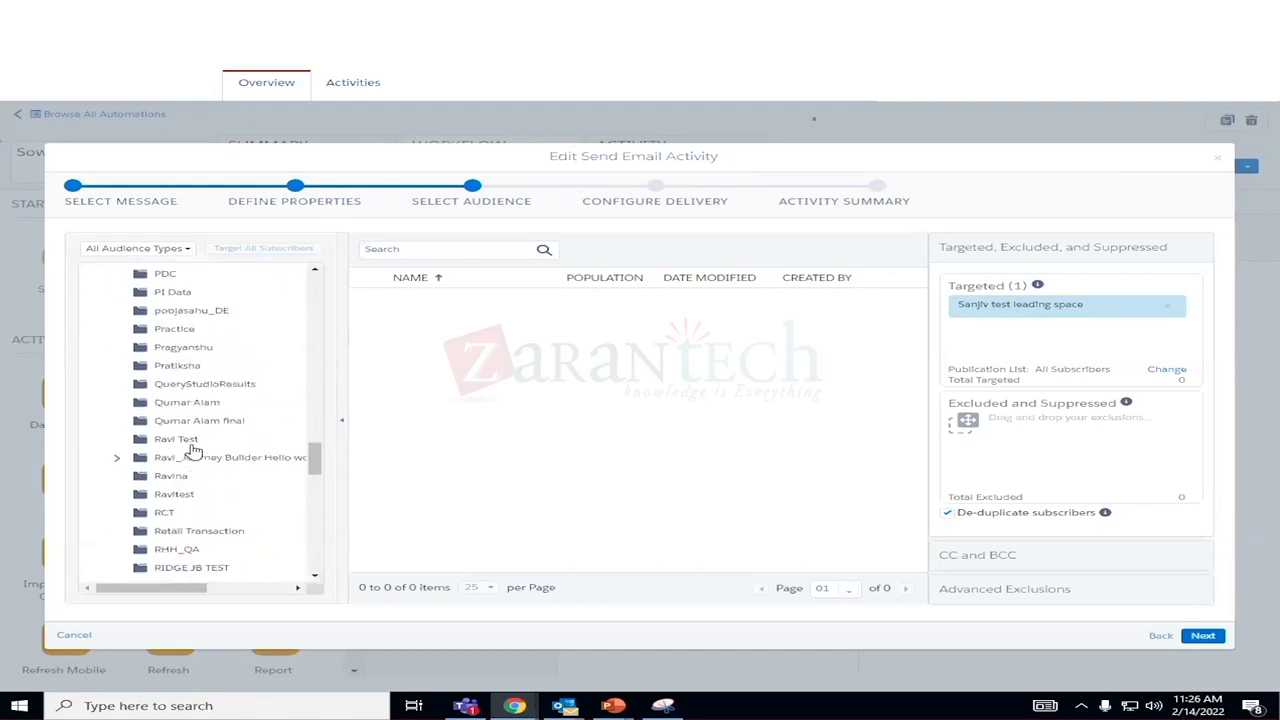
scroll(194, 452, down, 5)
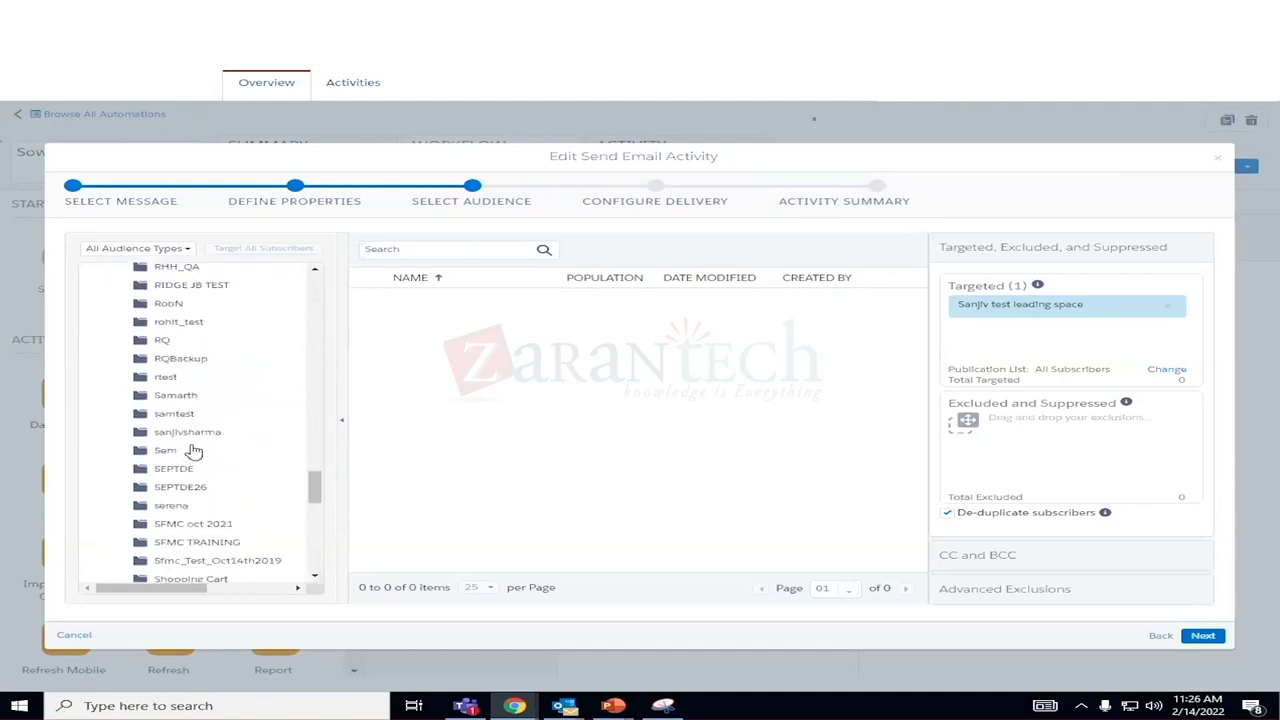
click(178, 376)
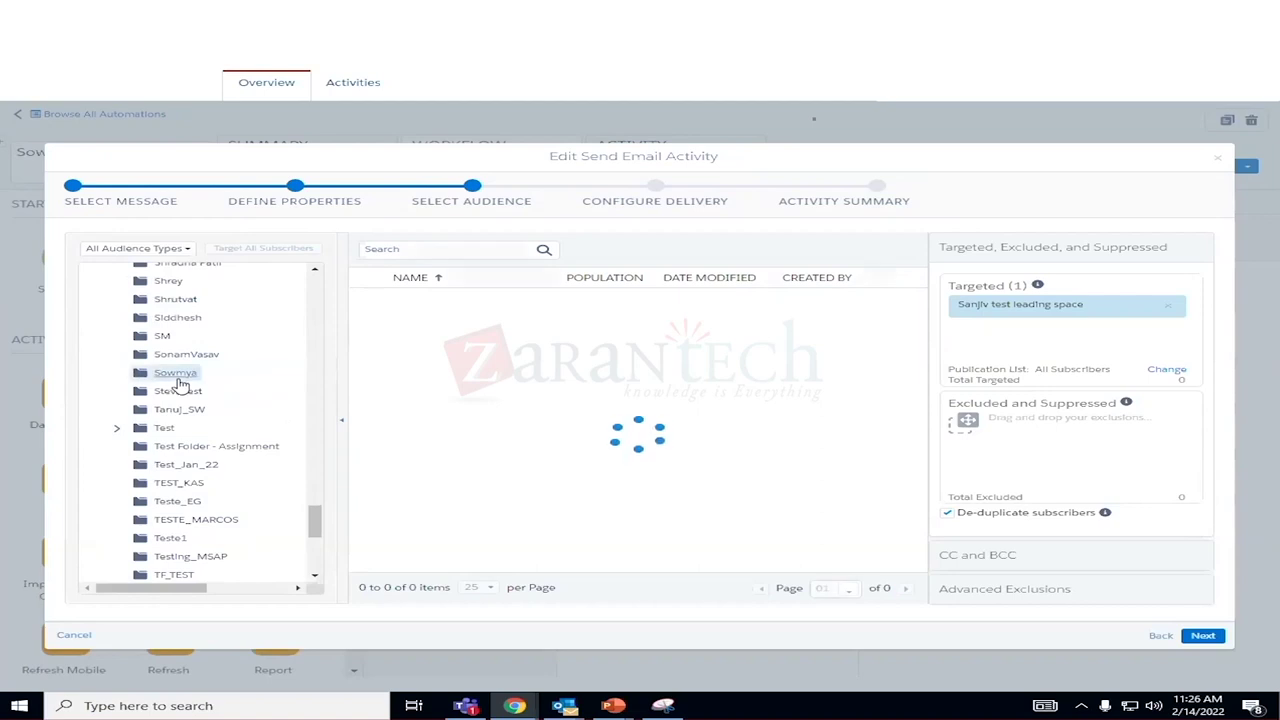
drag(457, 295, 1000, 325)
click(1168, 305)
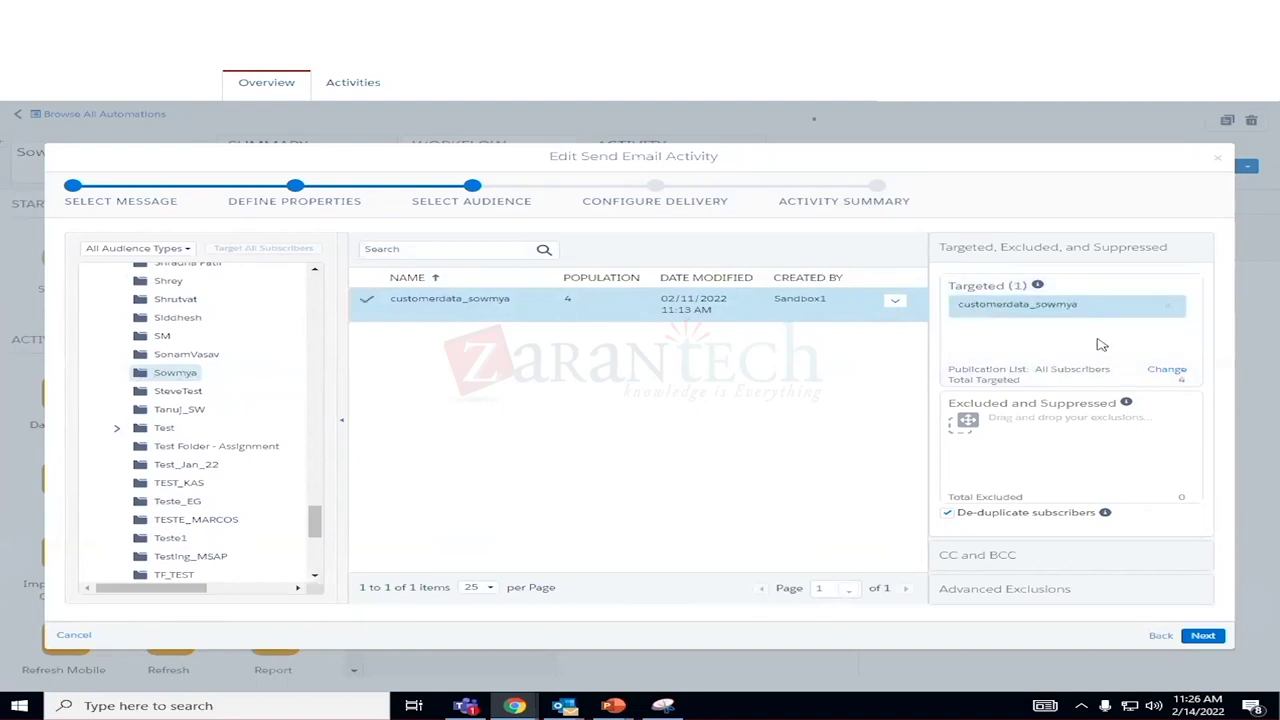
Continue through delivery settings, confirm the email is ready to send, and finish the activity.
click(1203, 636)
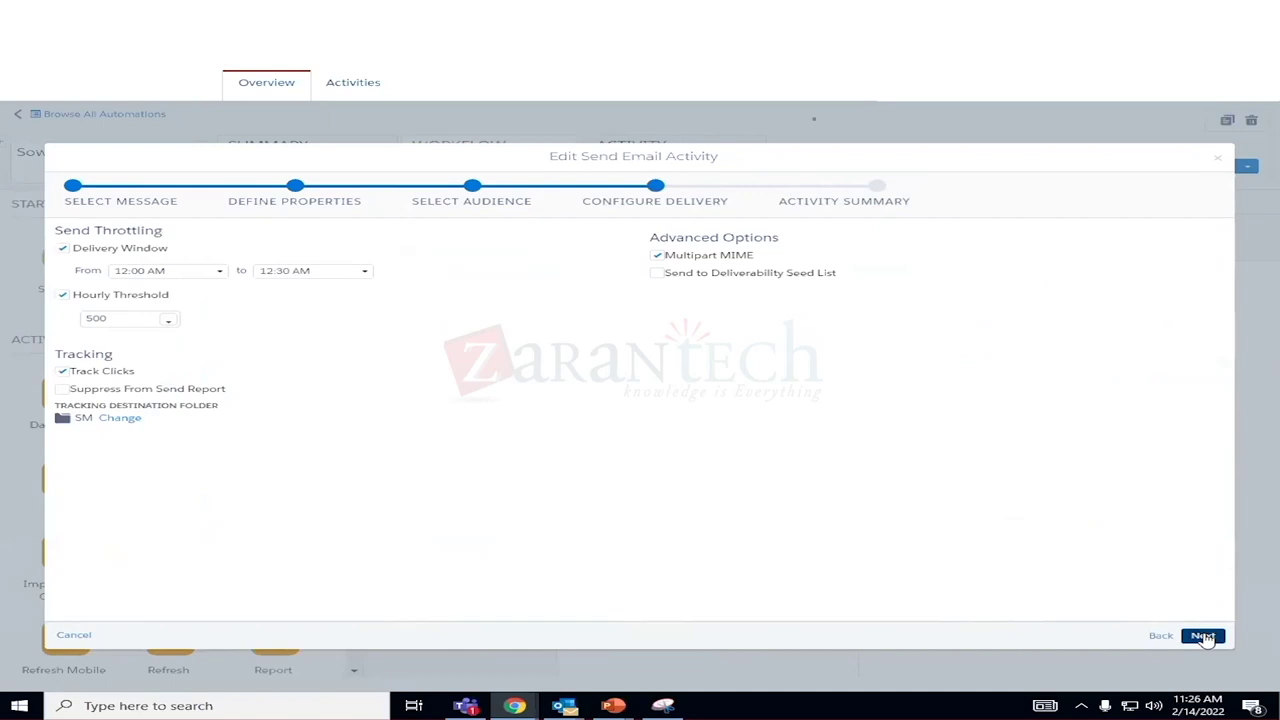
click(1203, 636)
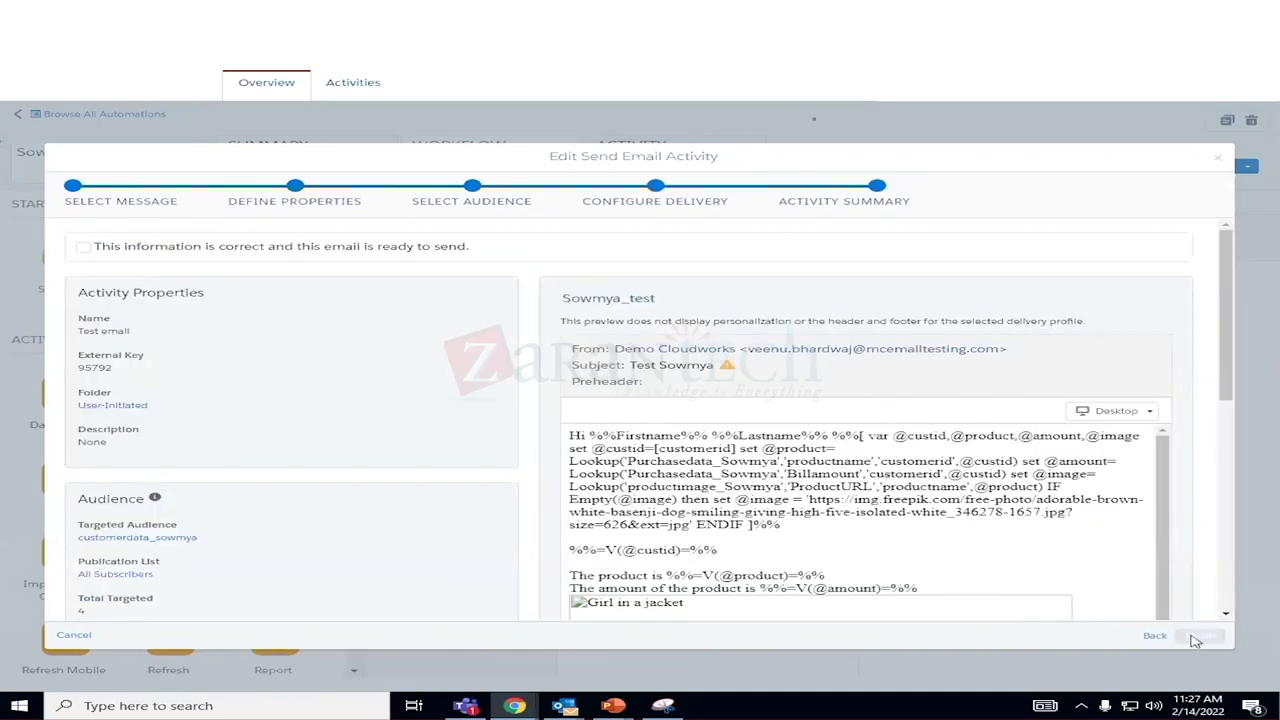
click(83, 246)
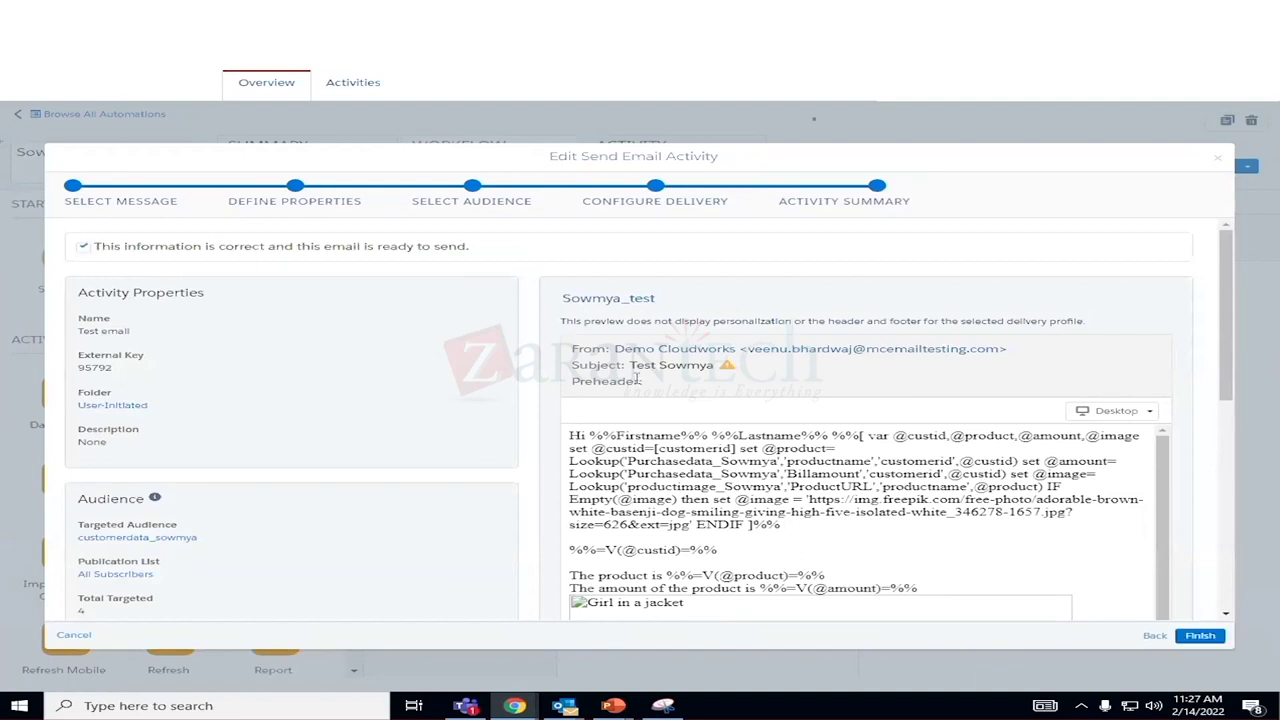
click(1200, 636)
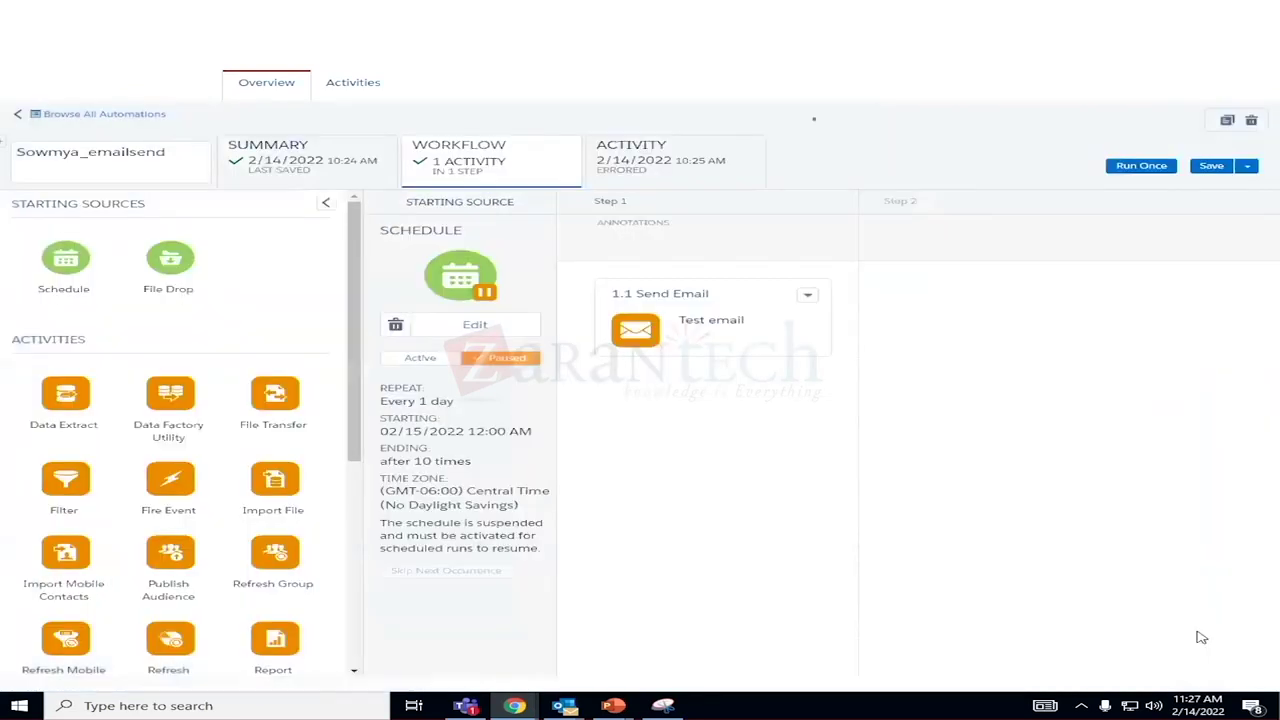
Re-save Sowmya_emailsend, run all its activities once with Run Now, and view the run log.
click(1211, 166)
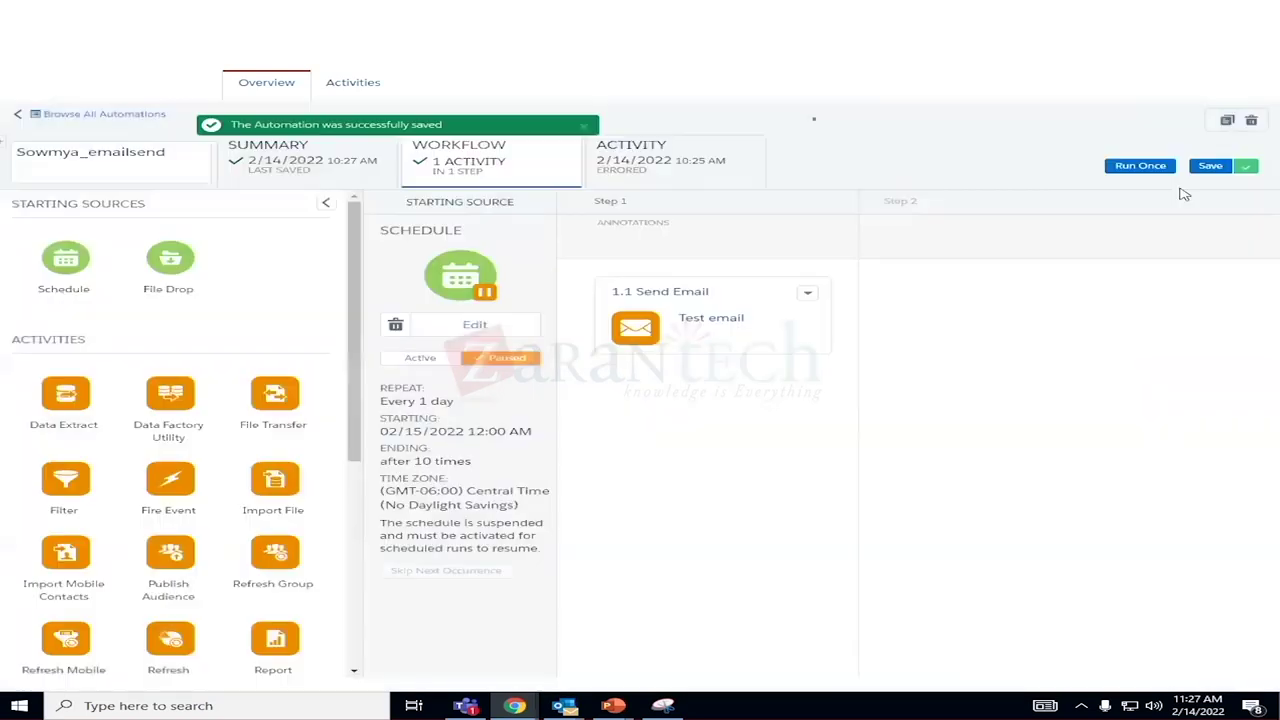
click(1140, 166)
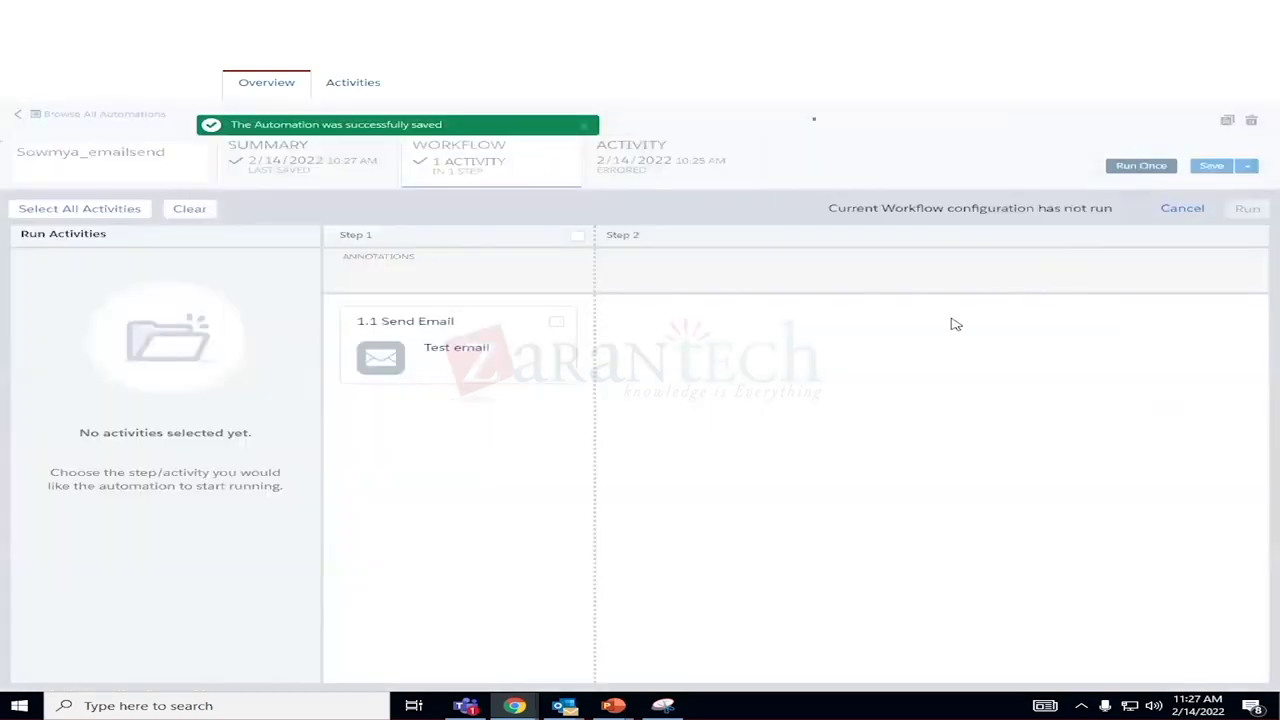
click(84, 209)
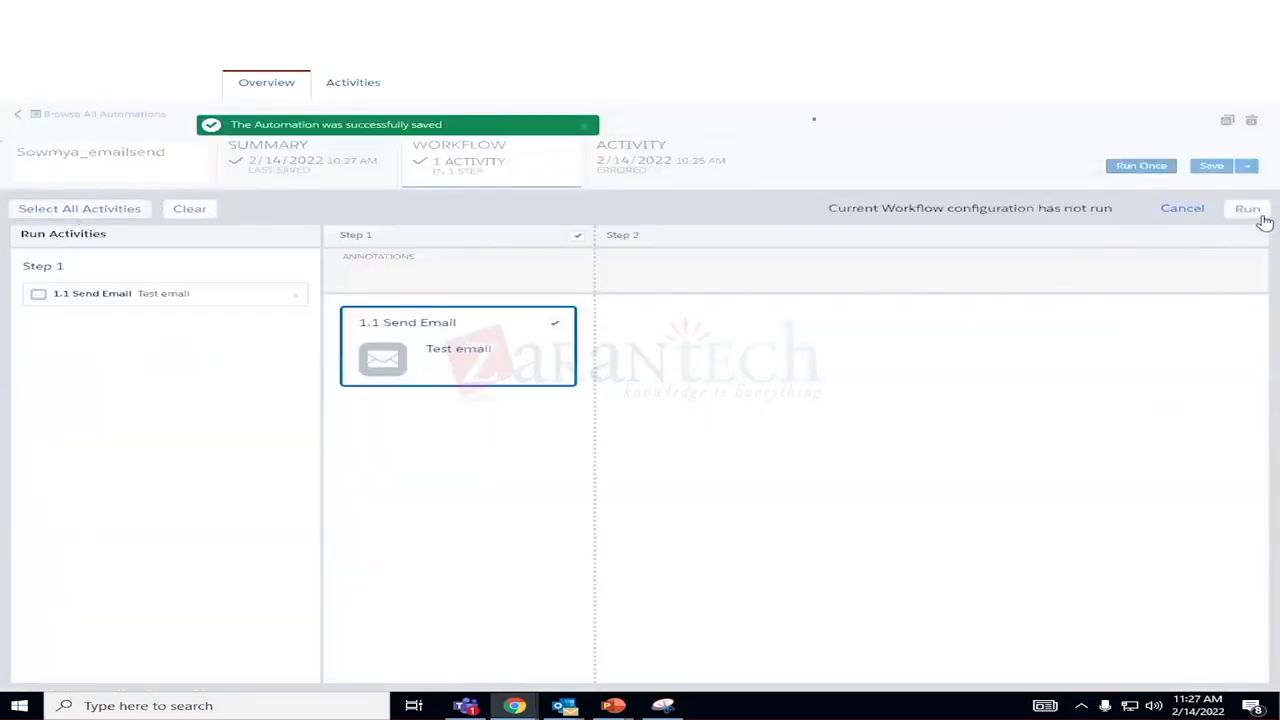
click(1247, 209)
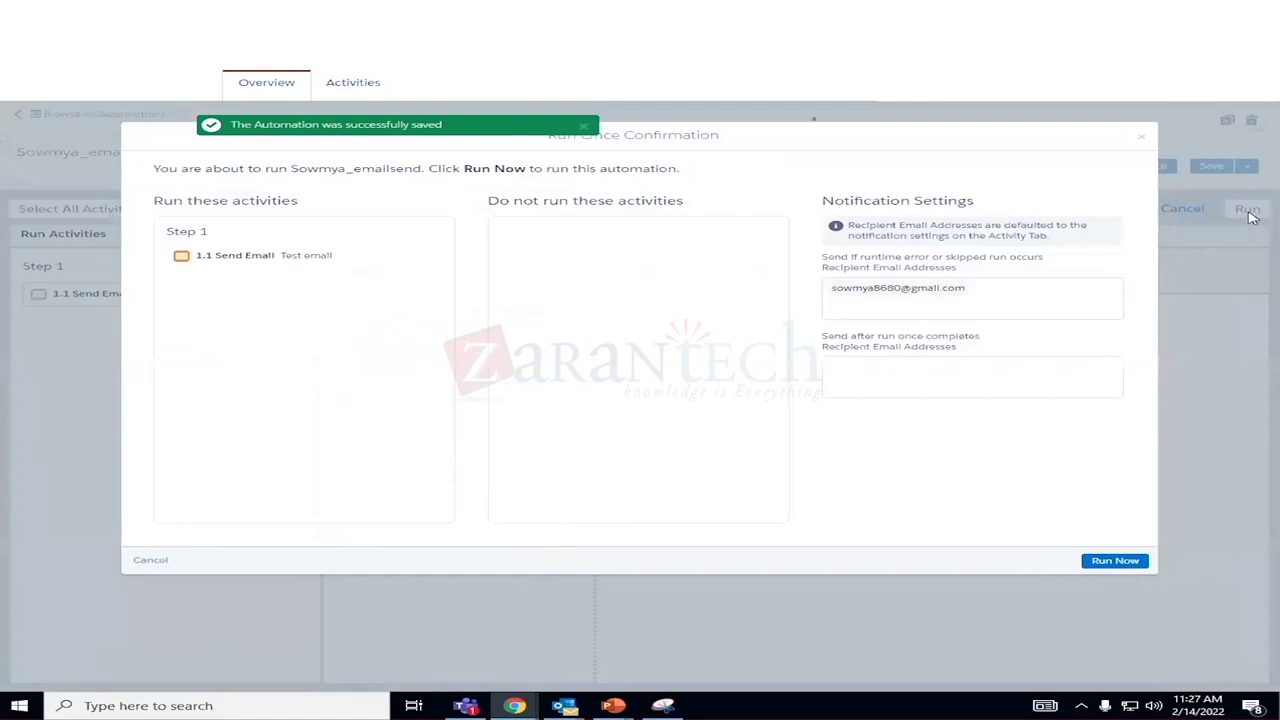
click(1110, 561)
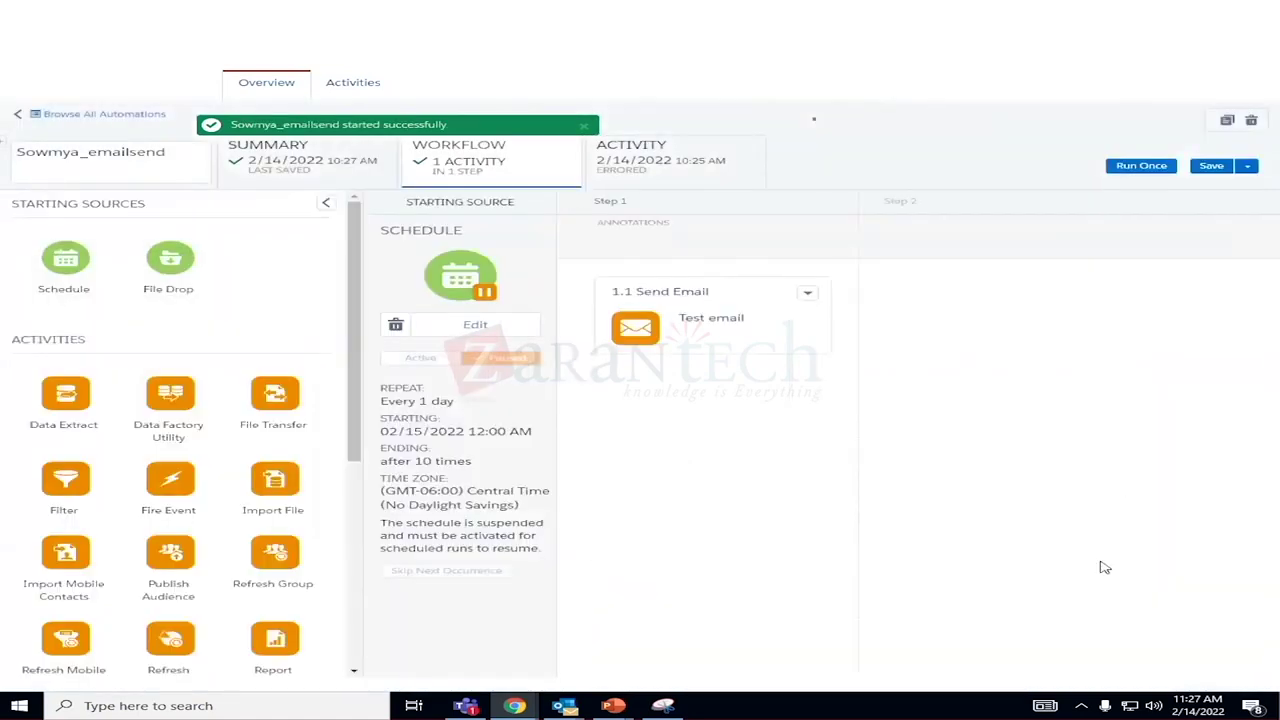
click(686, 169)
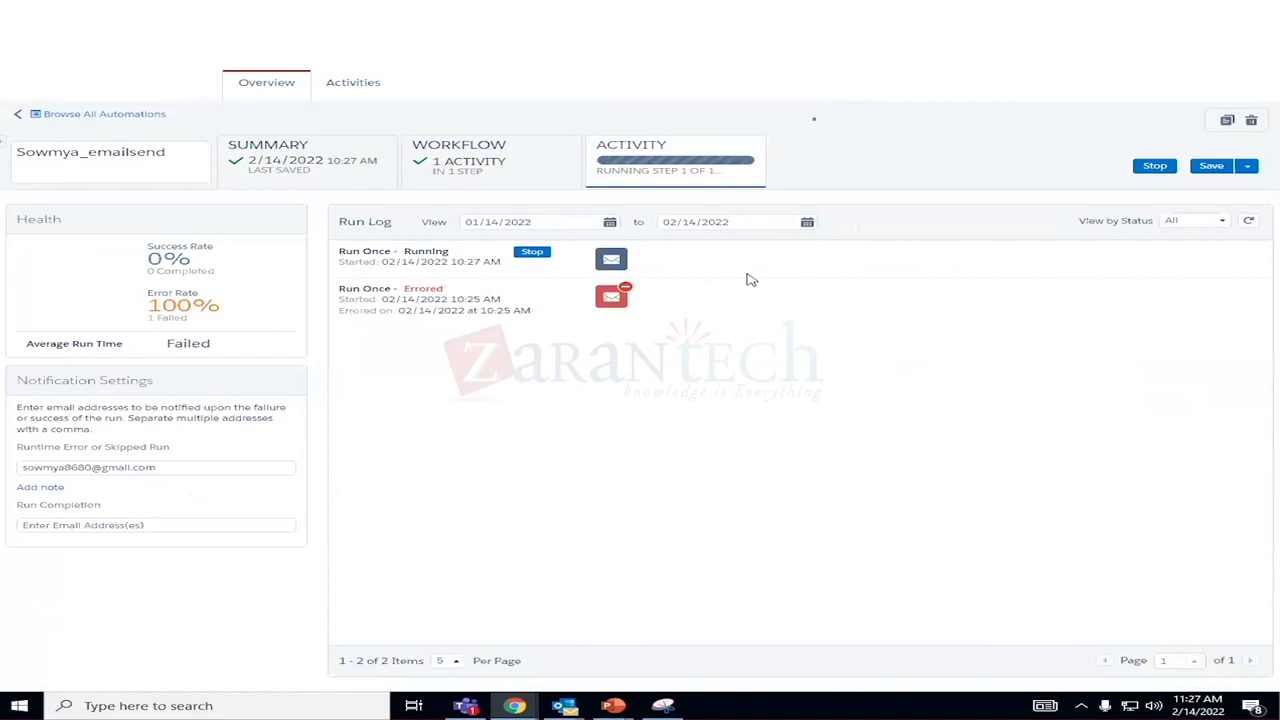
Refresh the run log several times to check the still-running send, toggling Workflow and Activity views.
click(1268, 101)
click(1250, 225)
click(1252, 223)
click(1251, 222)
click(1252, 222)
click(526, 163)
click(697, 155)
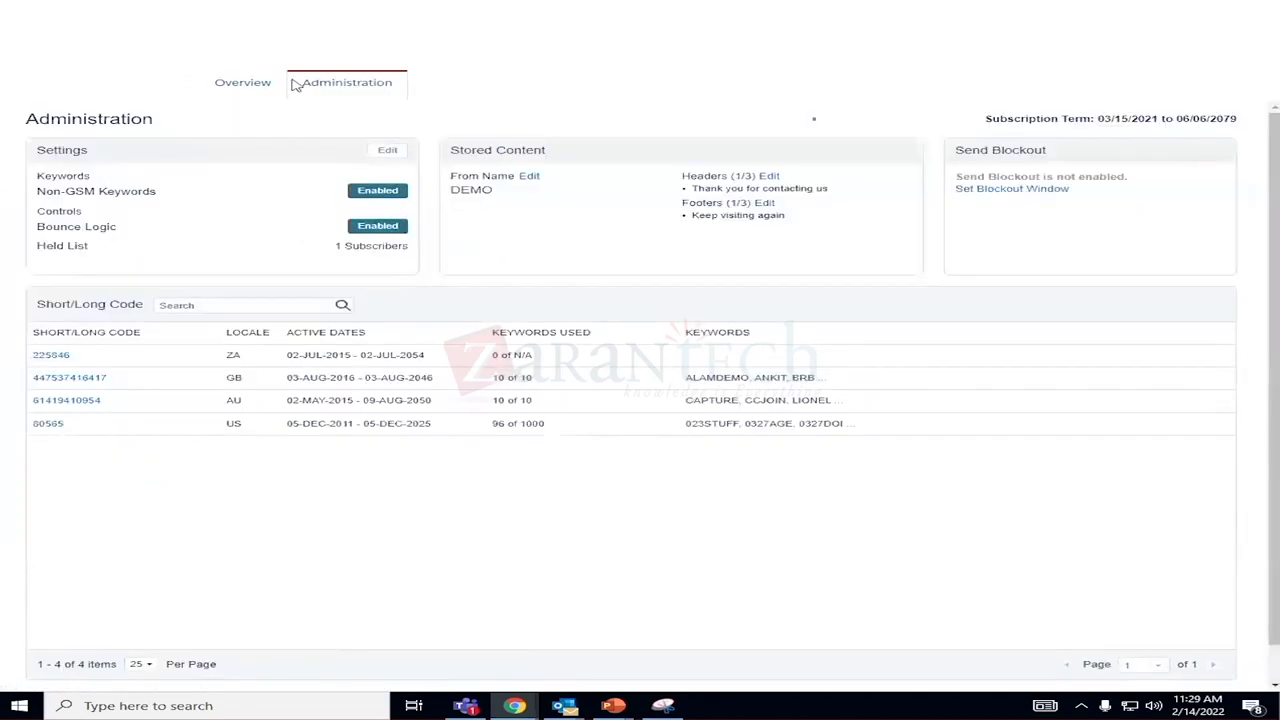
Open Email Studio's Tracking > Sends and view the SM folder's send records.
mouse_move(18, 108)
mouse_move(36, 158)
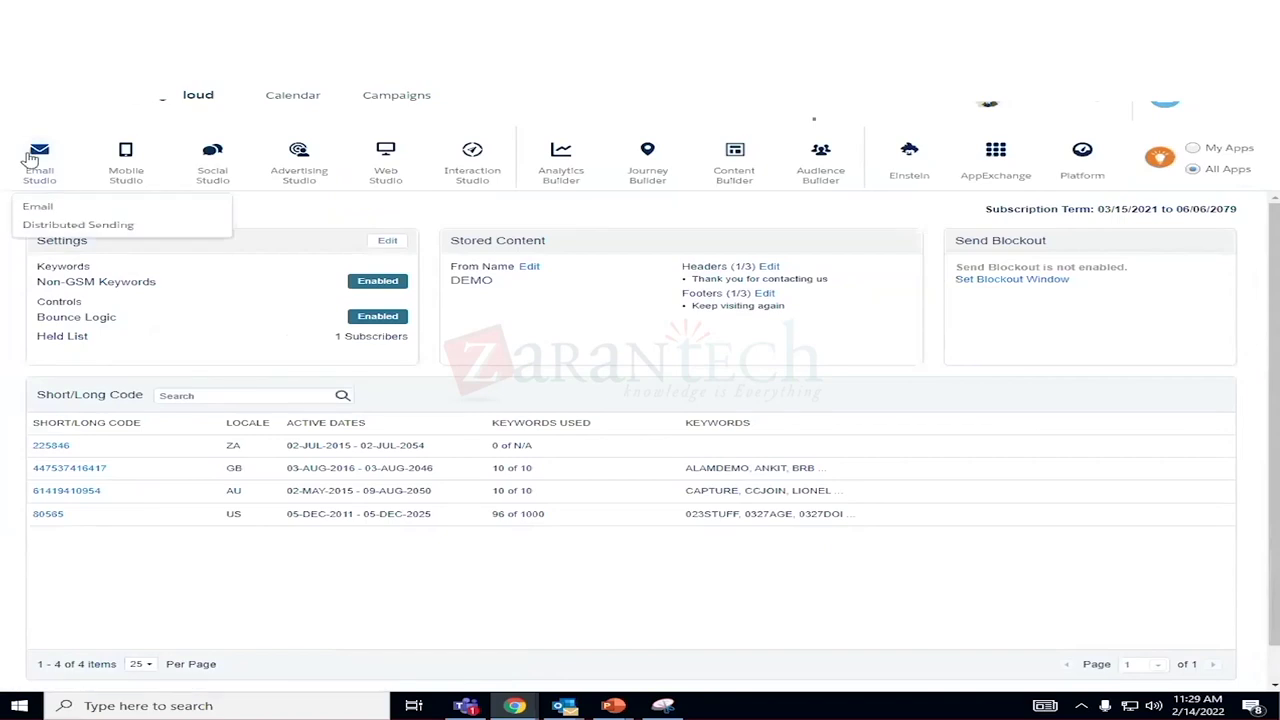
click(40, 204)
mouse_move(684, 88)
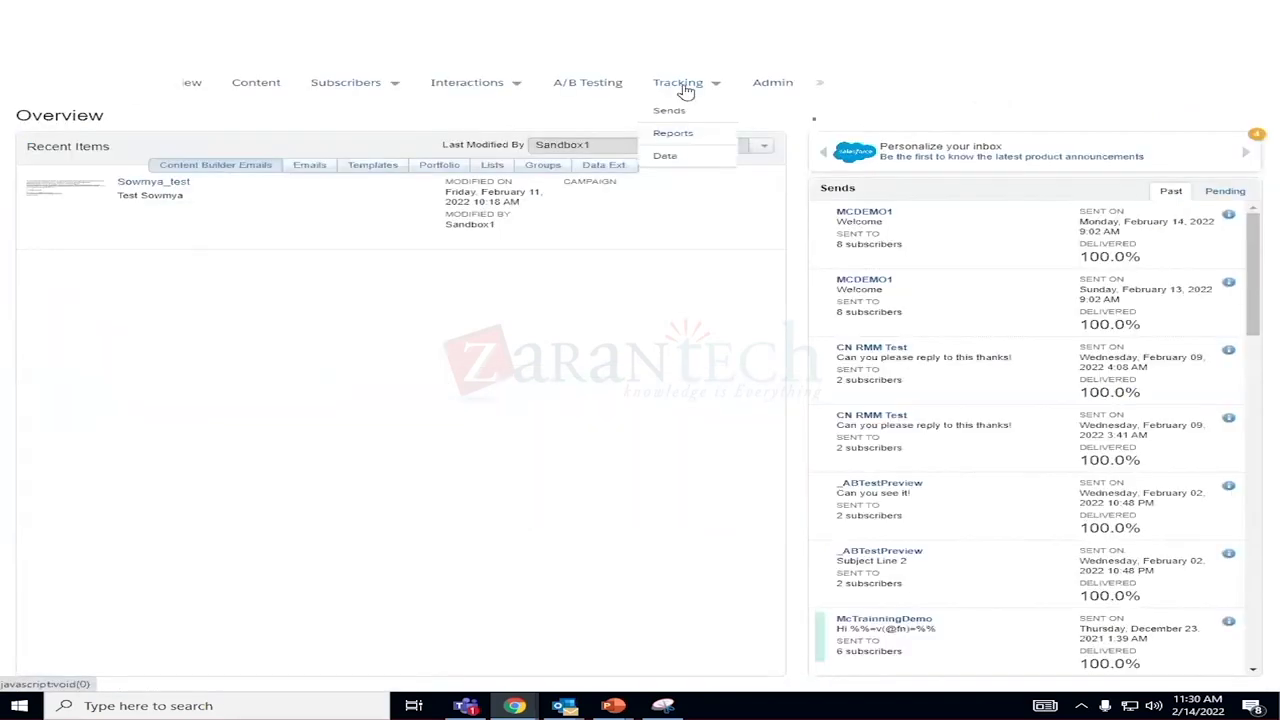
click(682, 111)
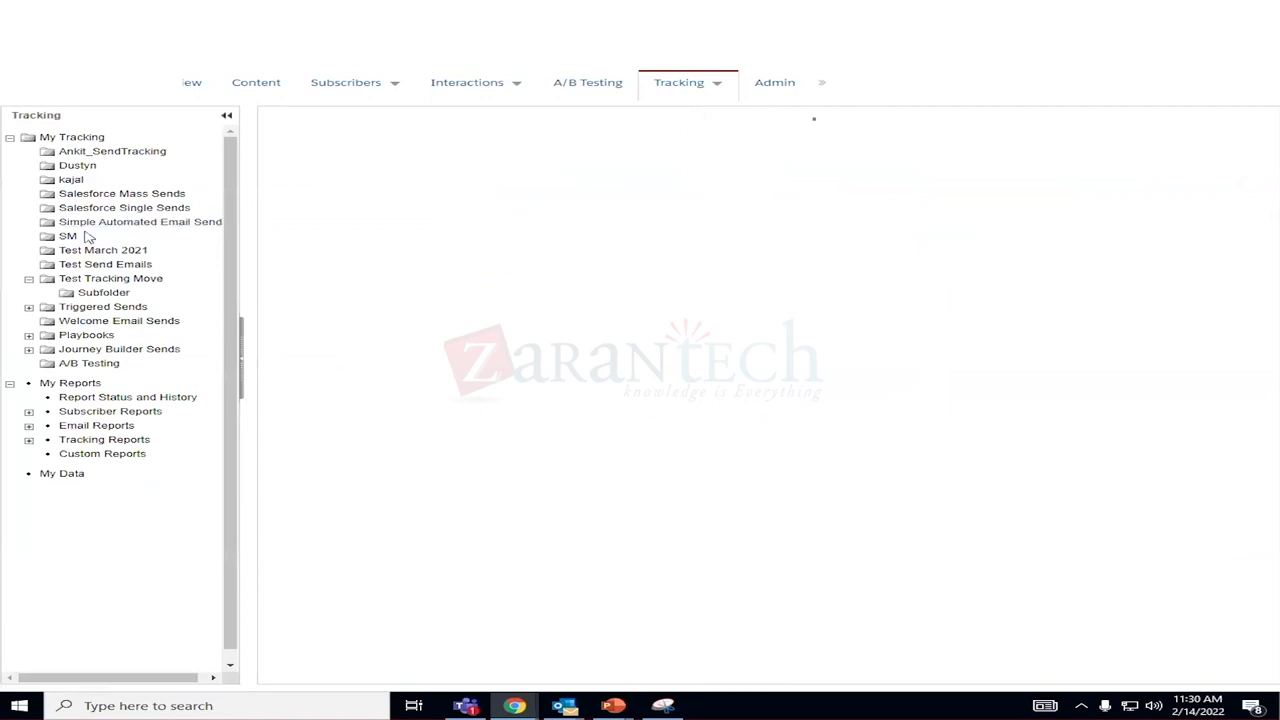
click(68, 237)
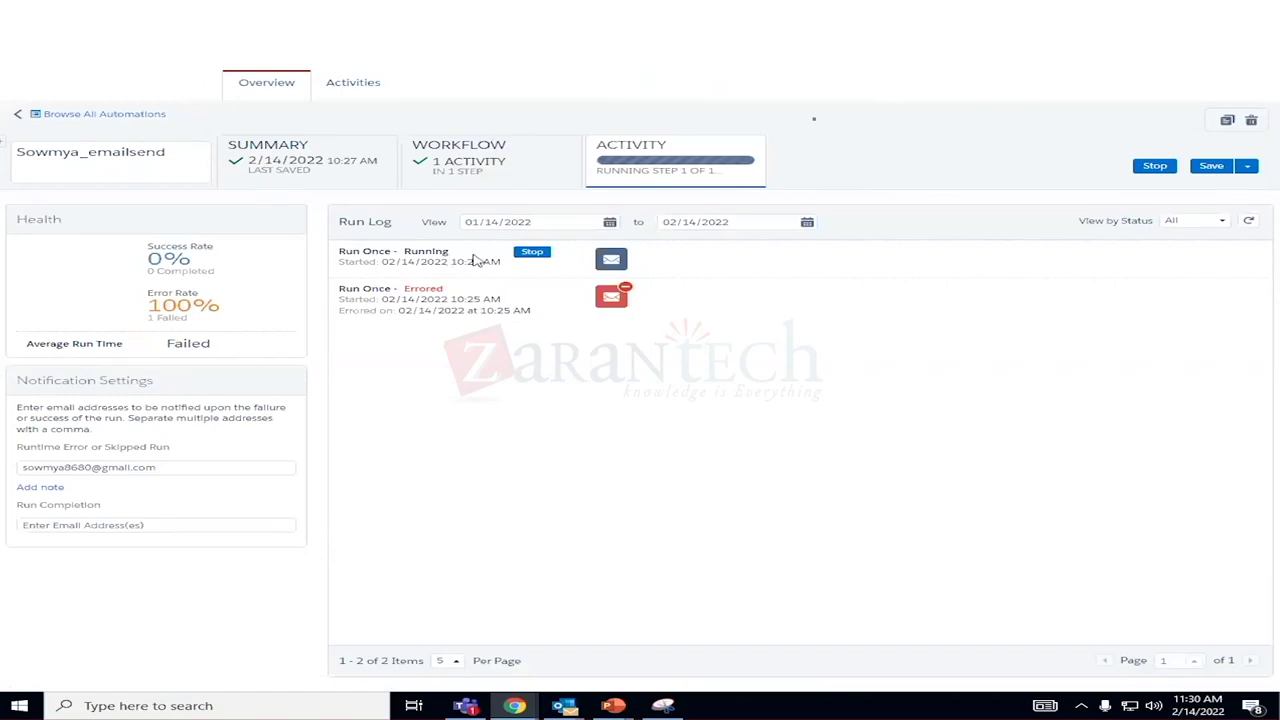
Stop the running one-time run and review the daily schedule, cancelling without changes.
click(531, 253)
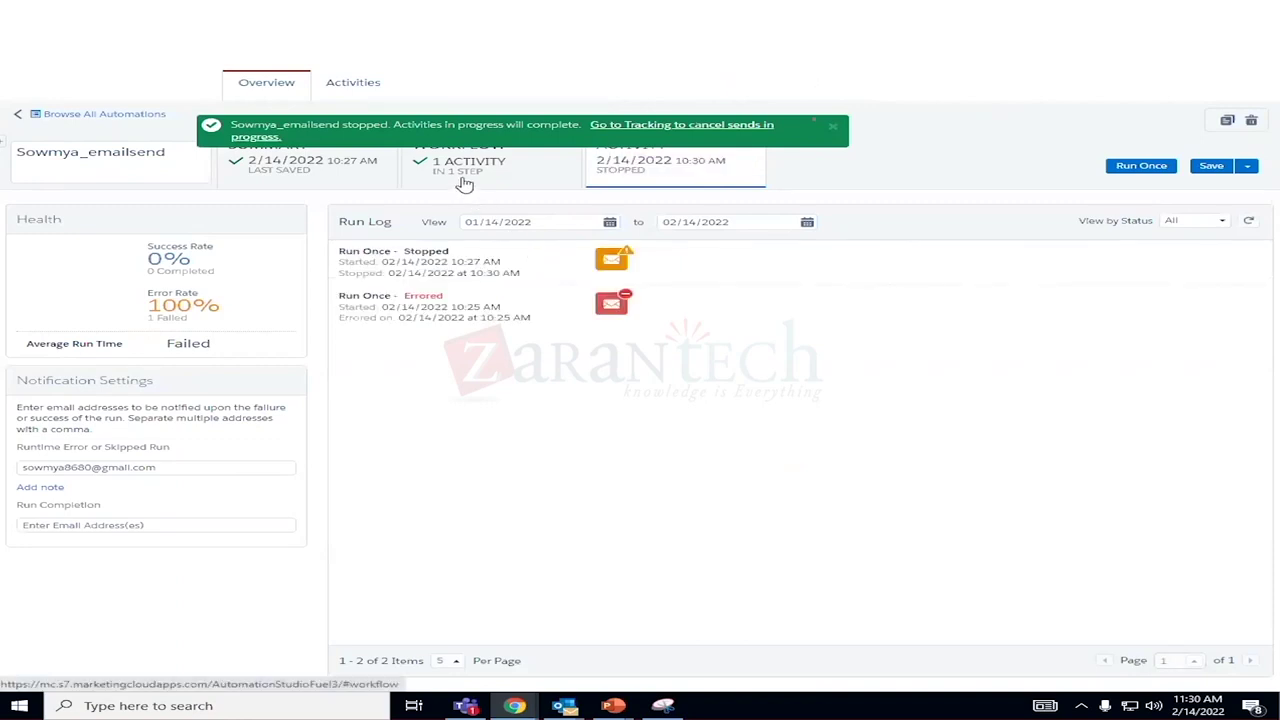
click(464, 183)
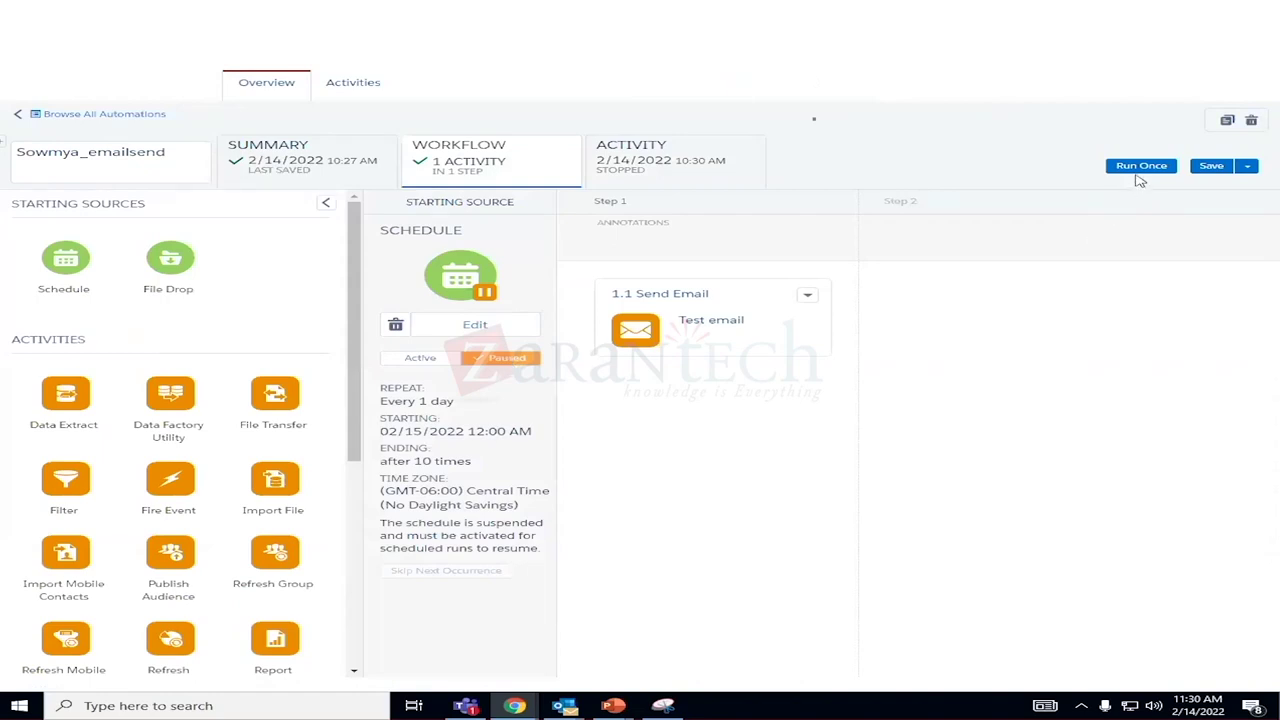
click(489, 334)
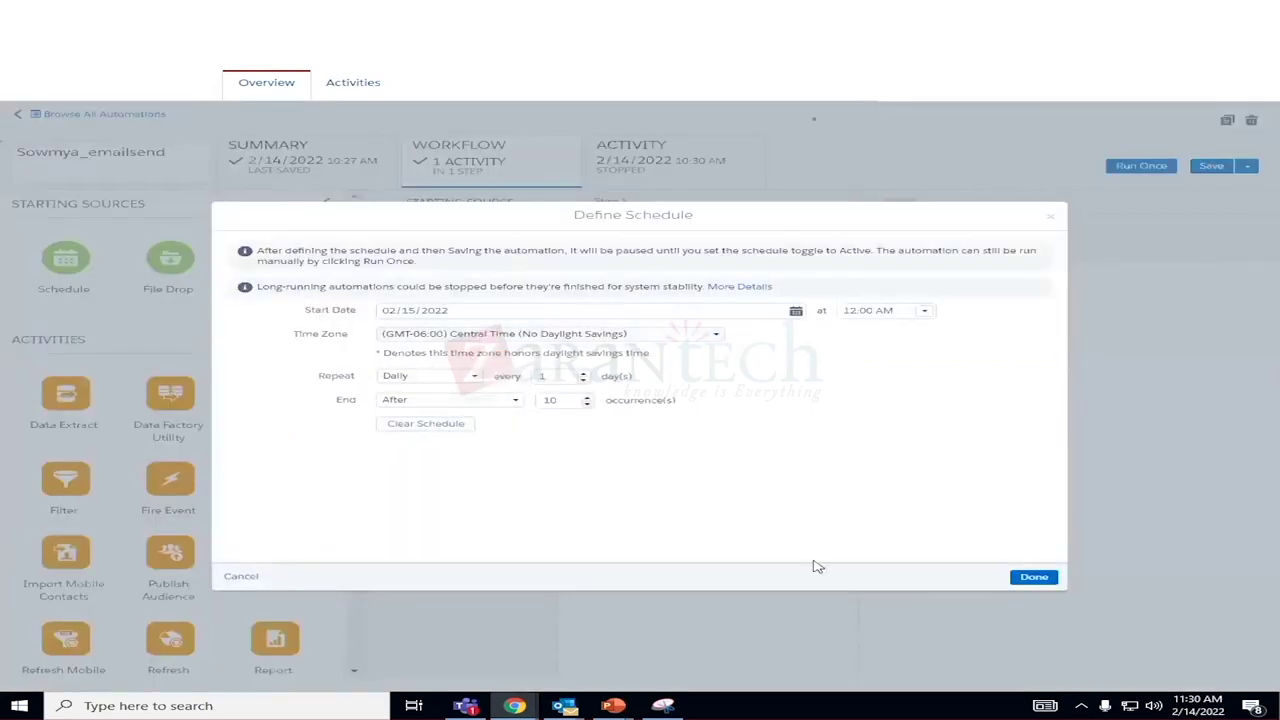
click(243, 578)
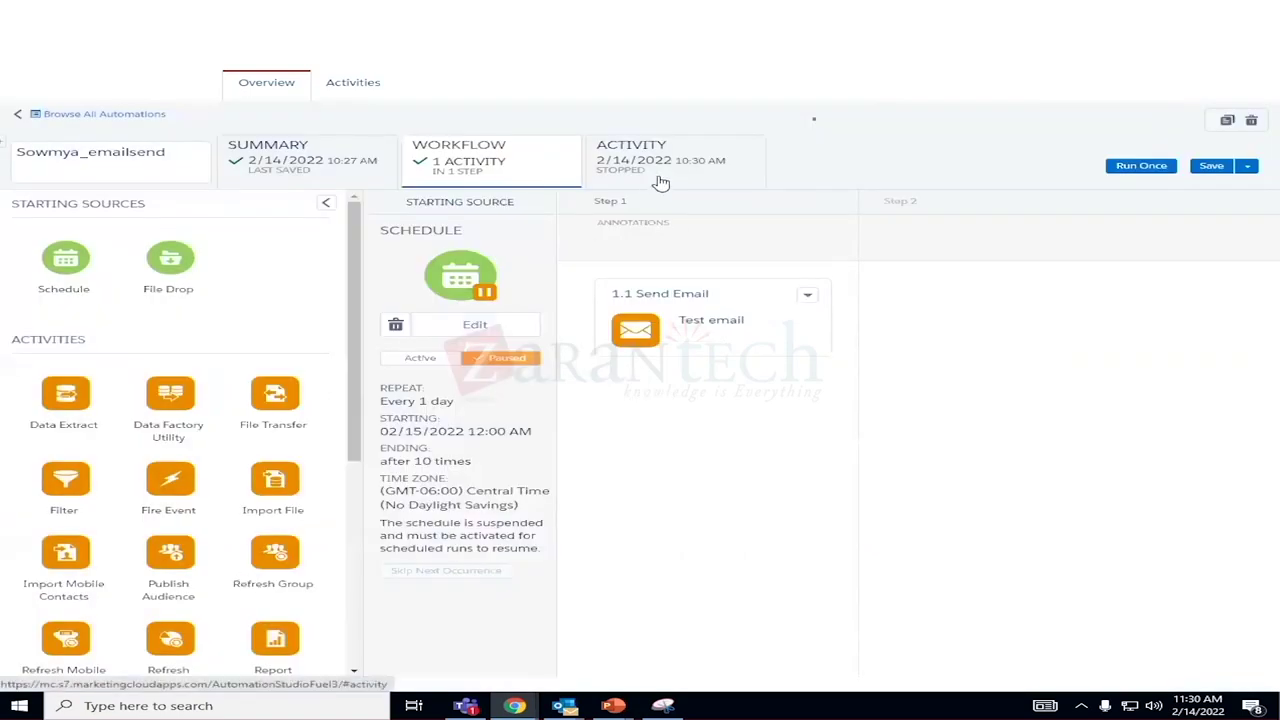
click(364, 85)
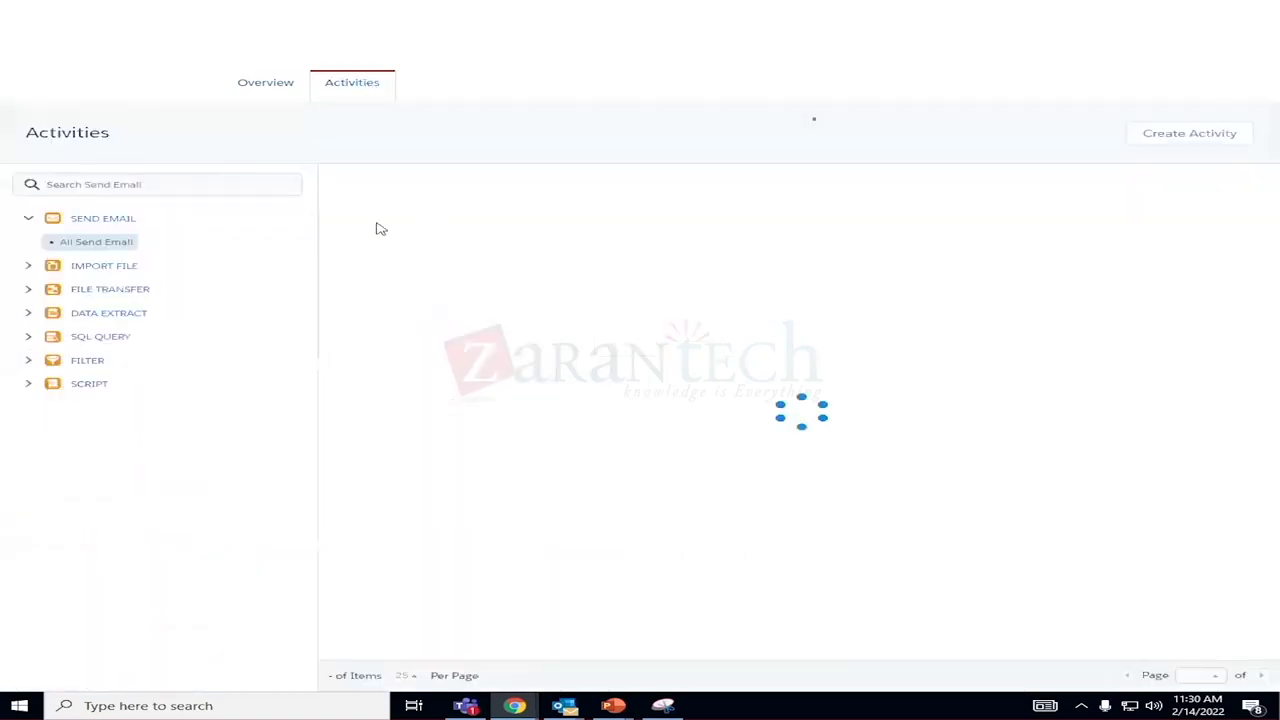
Open the Test email send activity for editing and advance past properties and audience to delivery settings.
click(361, 203)
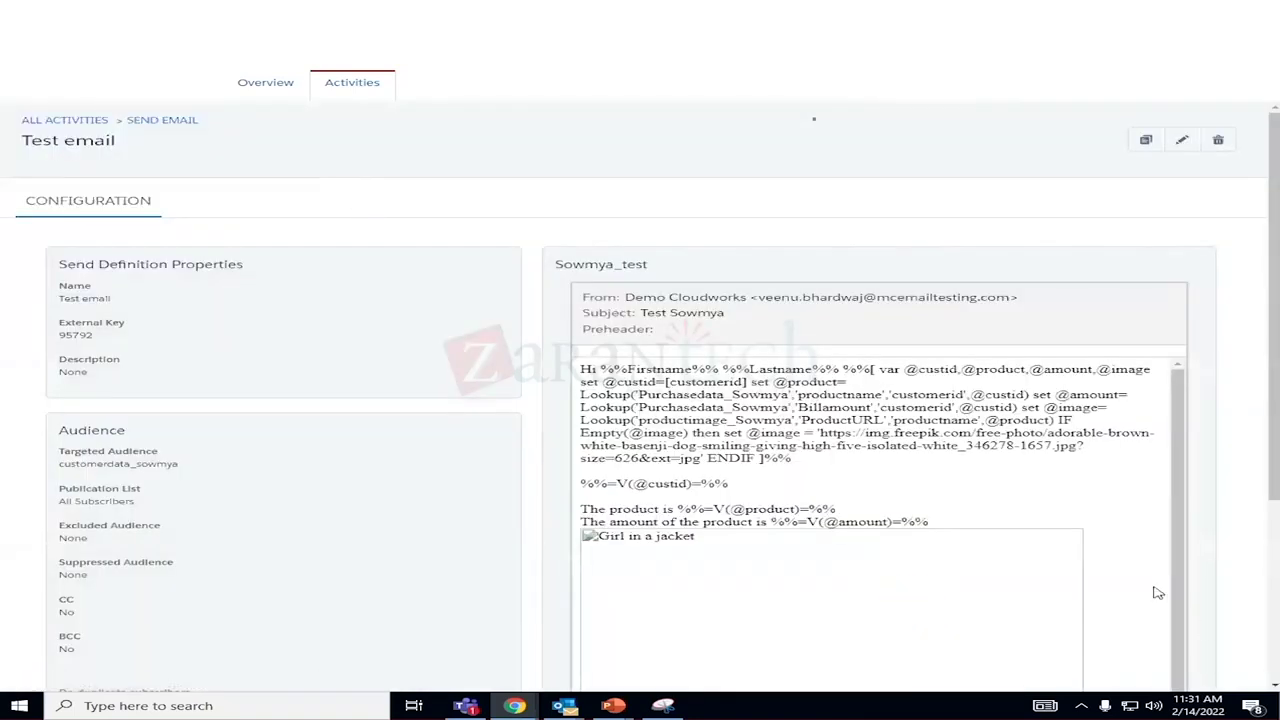
scroll(1051, 505, down, 2)
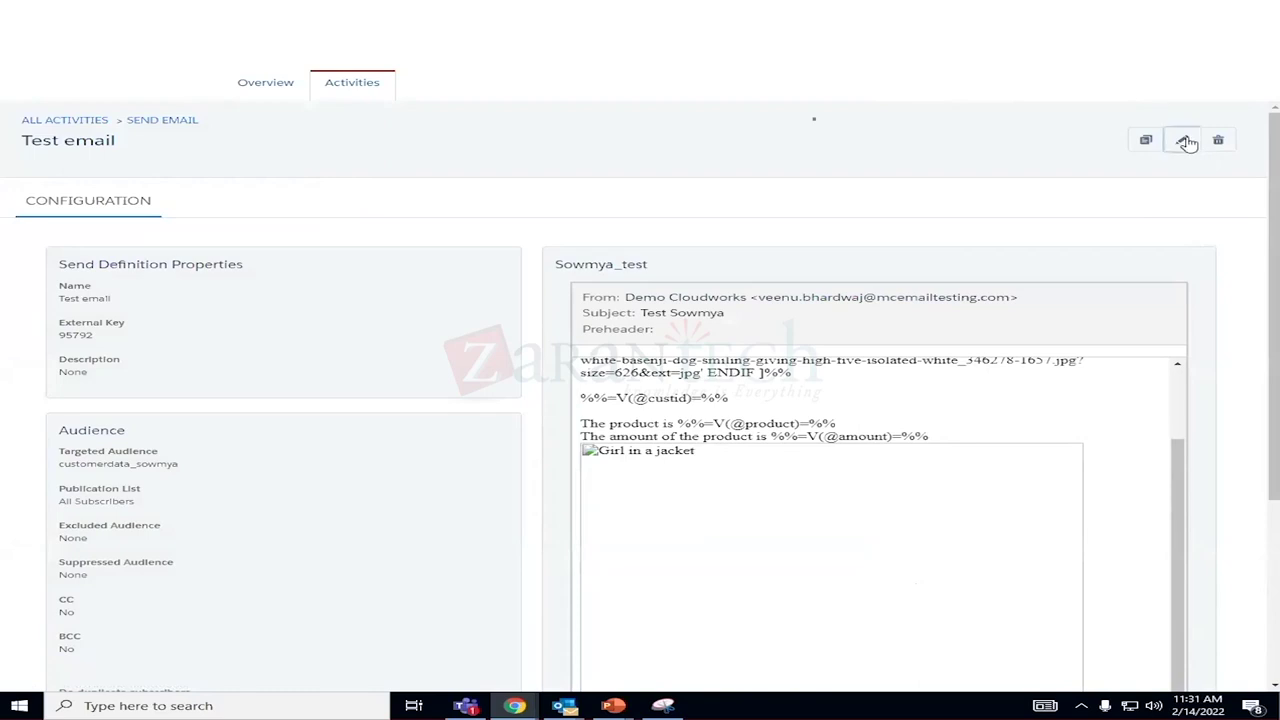
click(1184, 141)
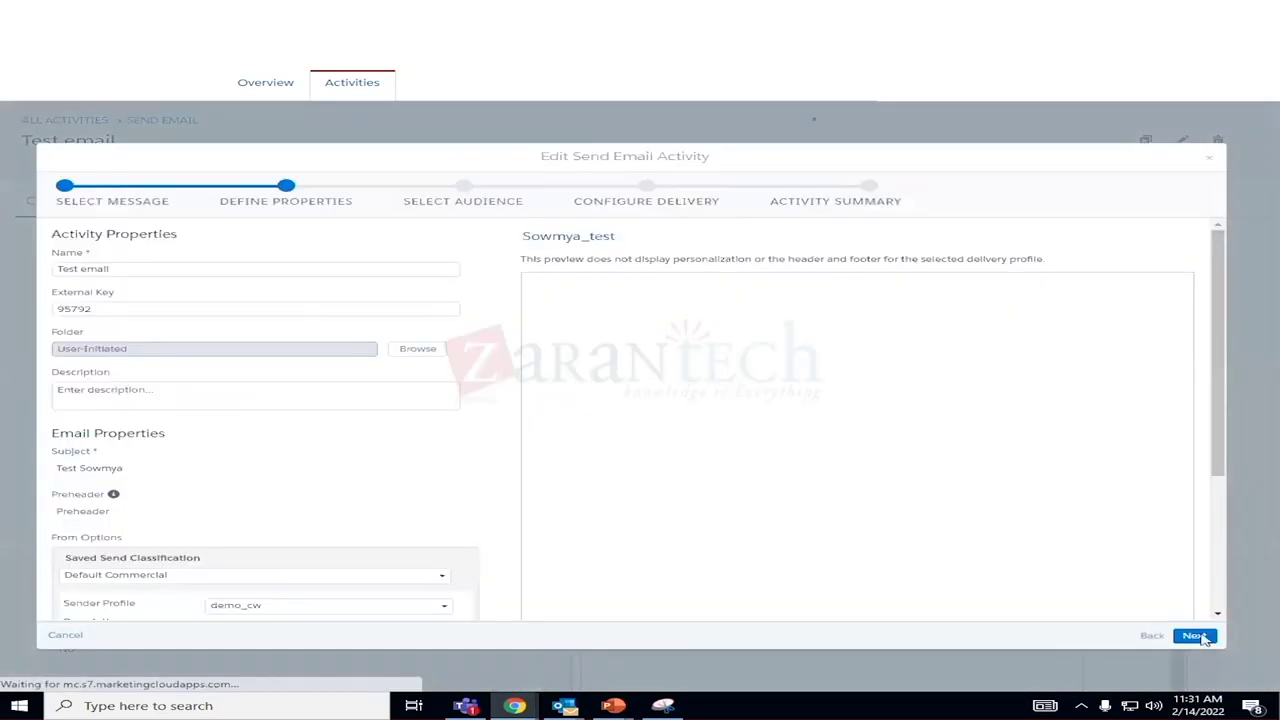
click(1196, 636)
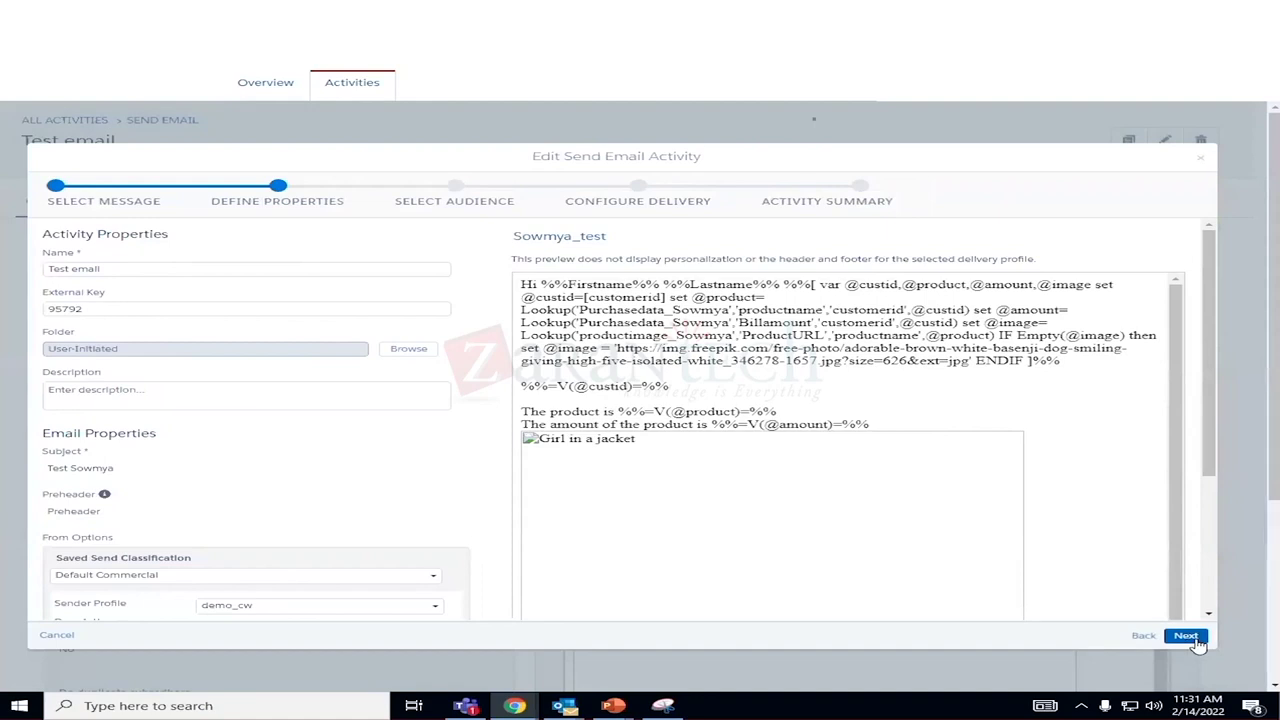
click(1190, 638)
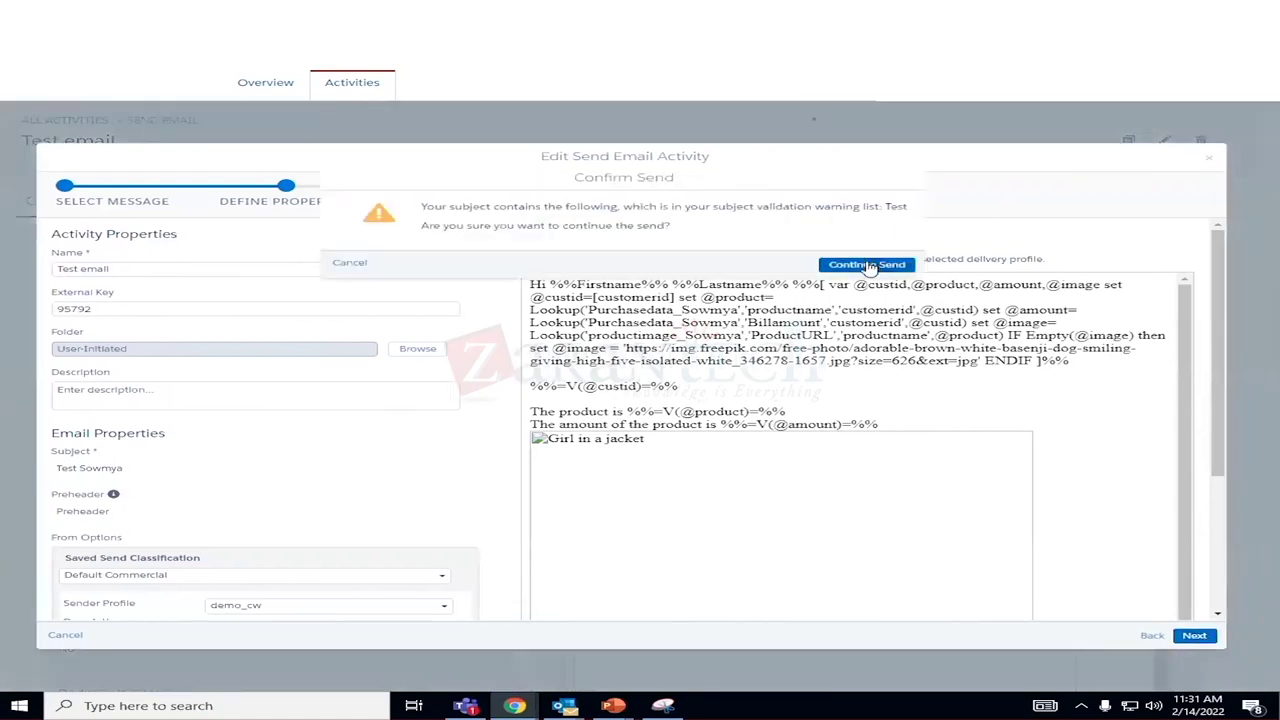
click(866, 265)
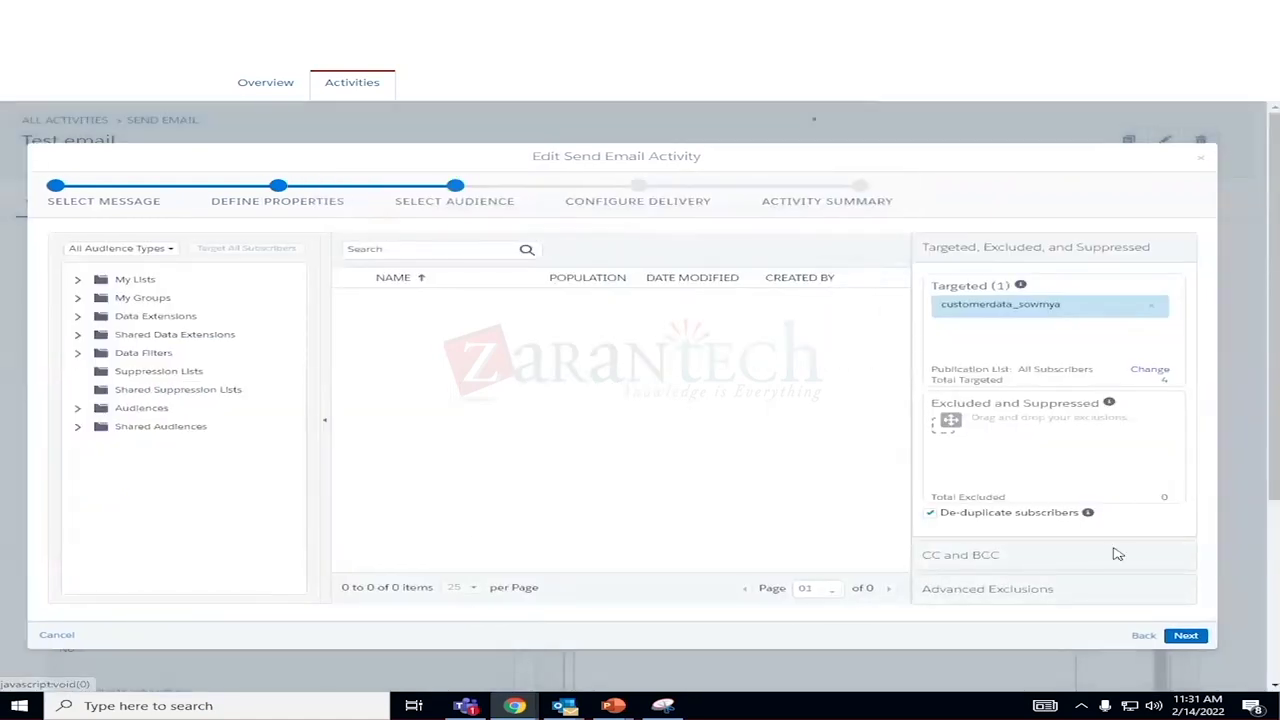
click(1184, 640)
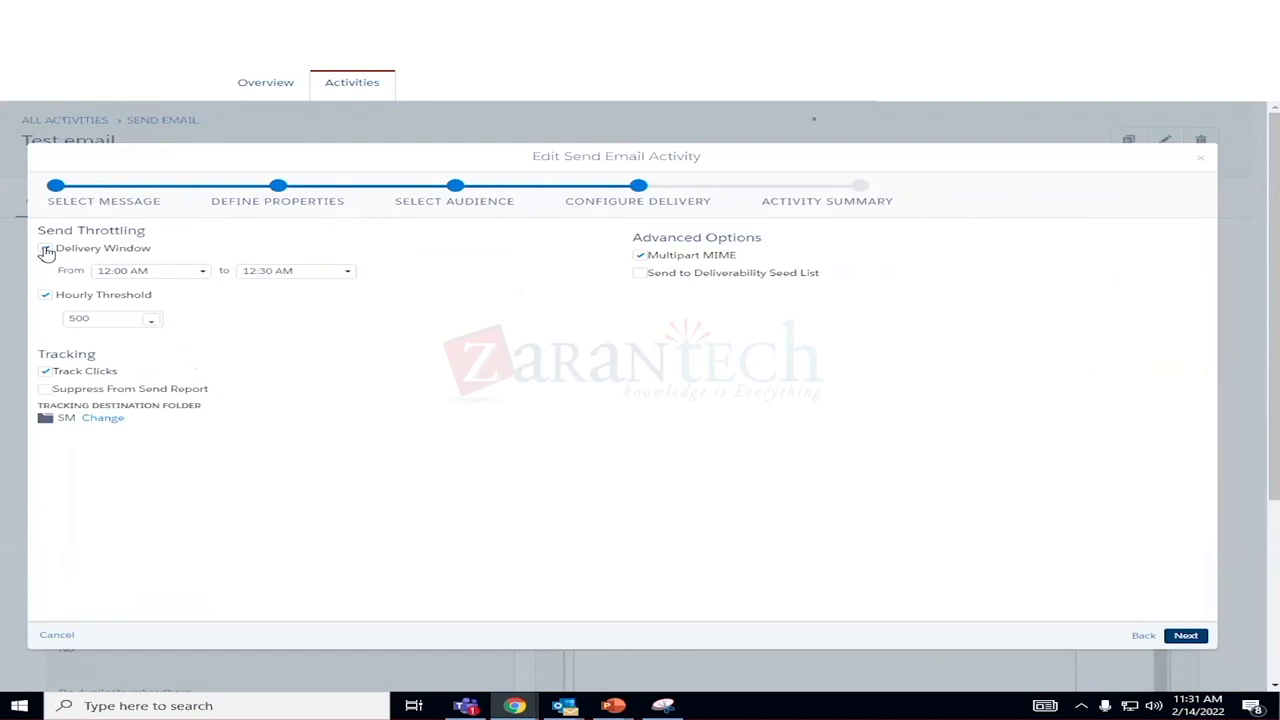
Switch off the delivery time window and hourly threshold, confirm the email is ready, and finish.
click(46, 251)
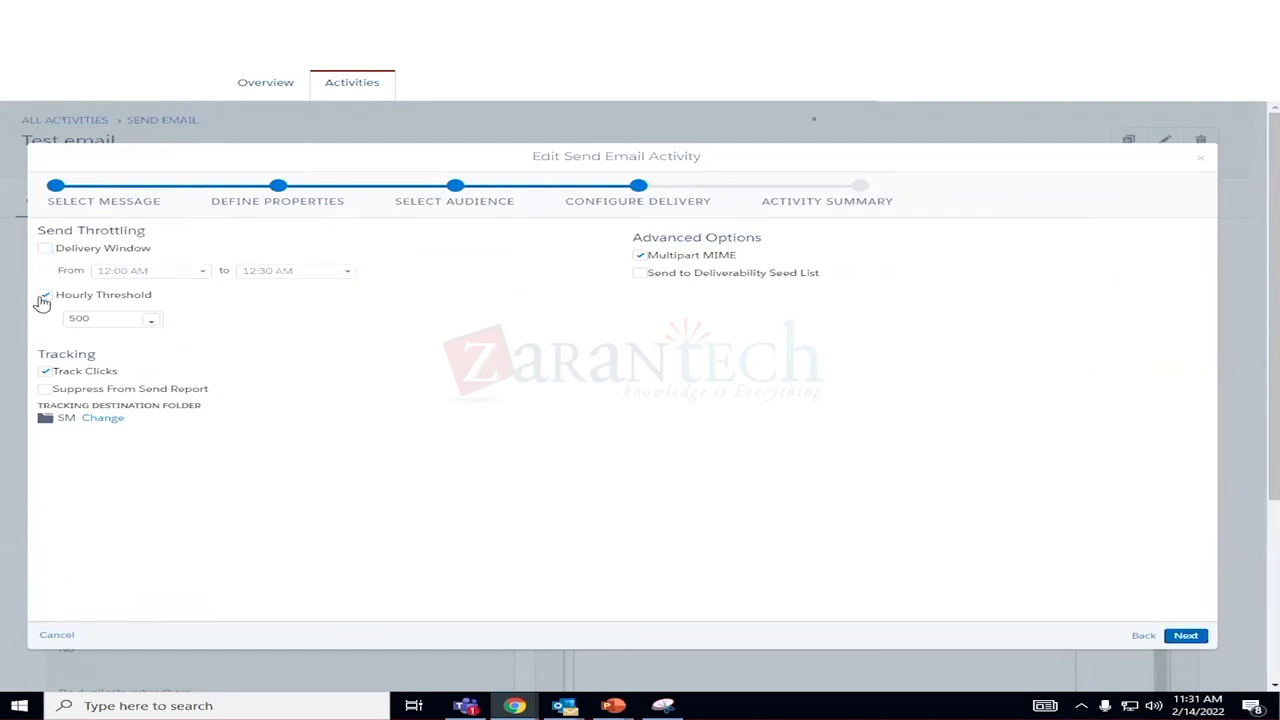
click(45, 295)
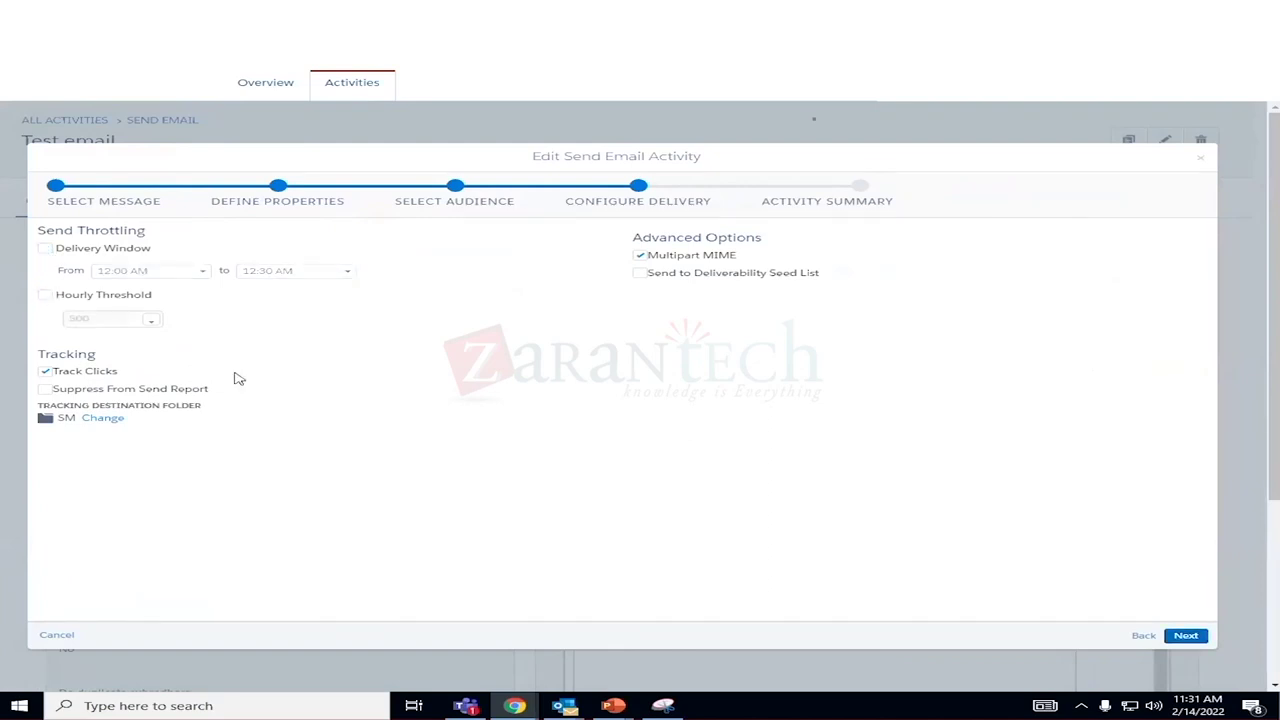
click(1190, 637)
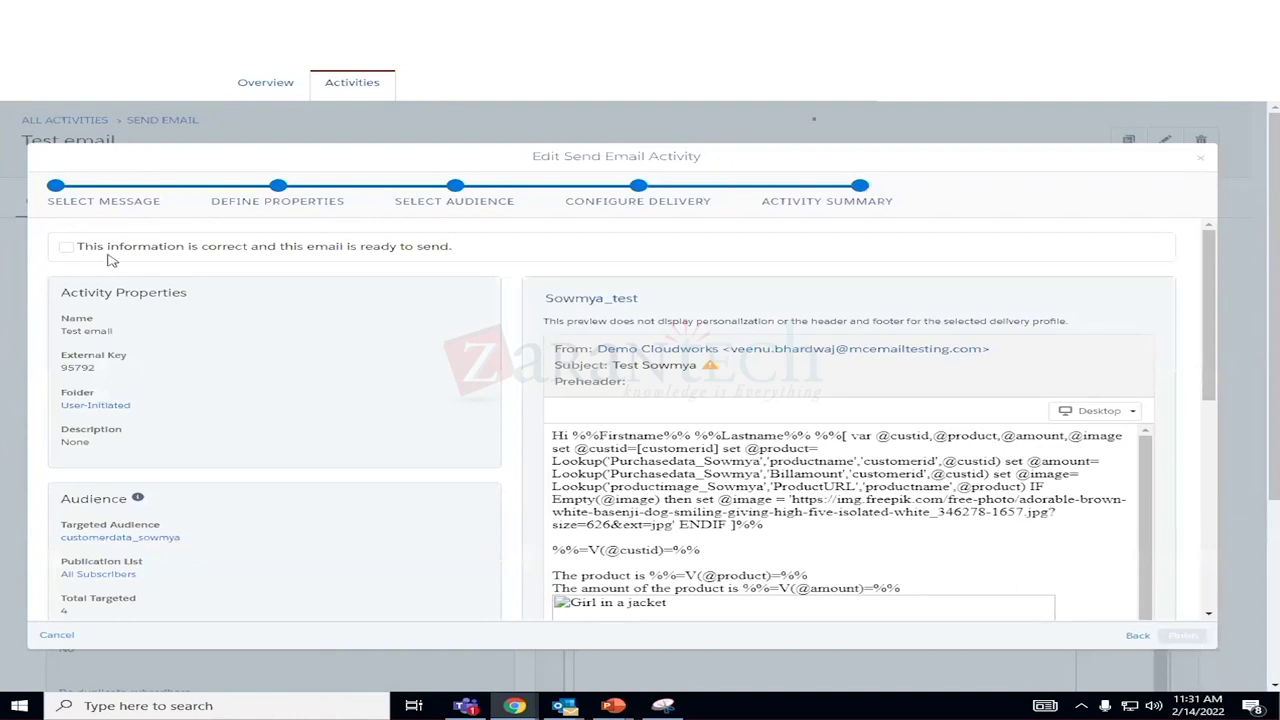
click(65, 248)
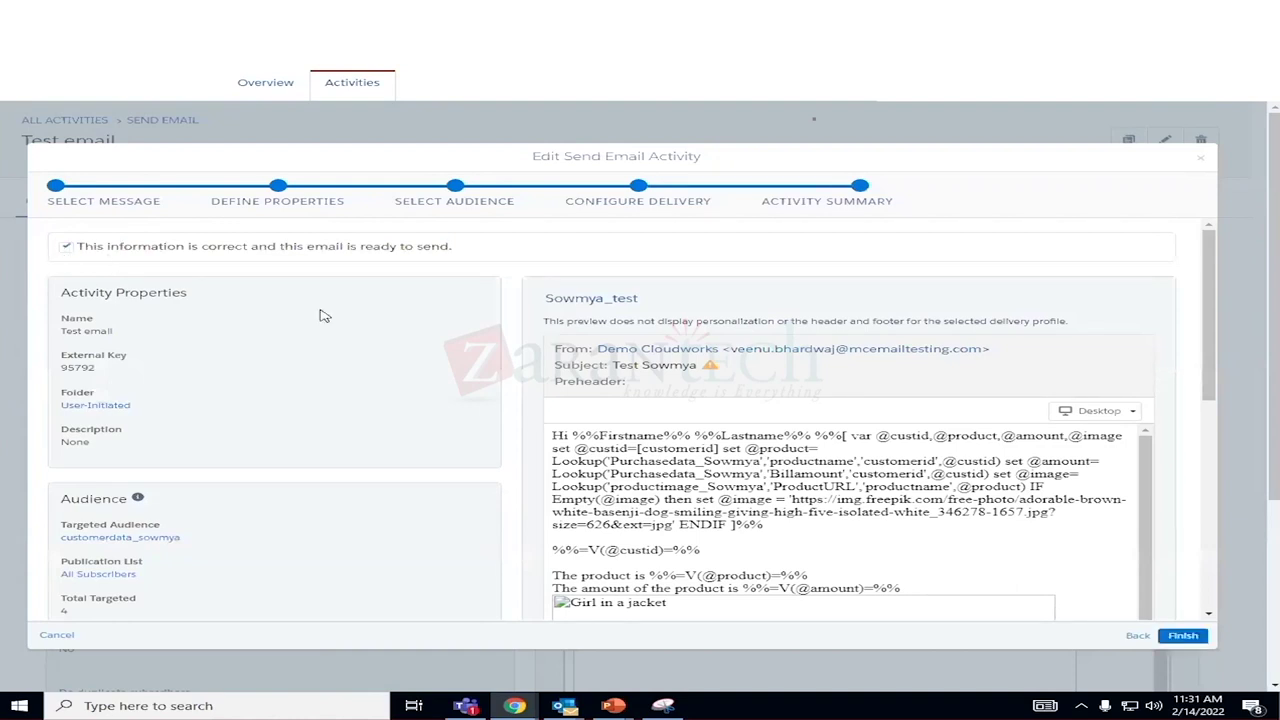
click(1182, 636)
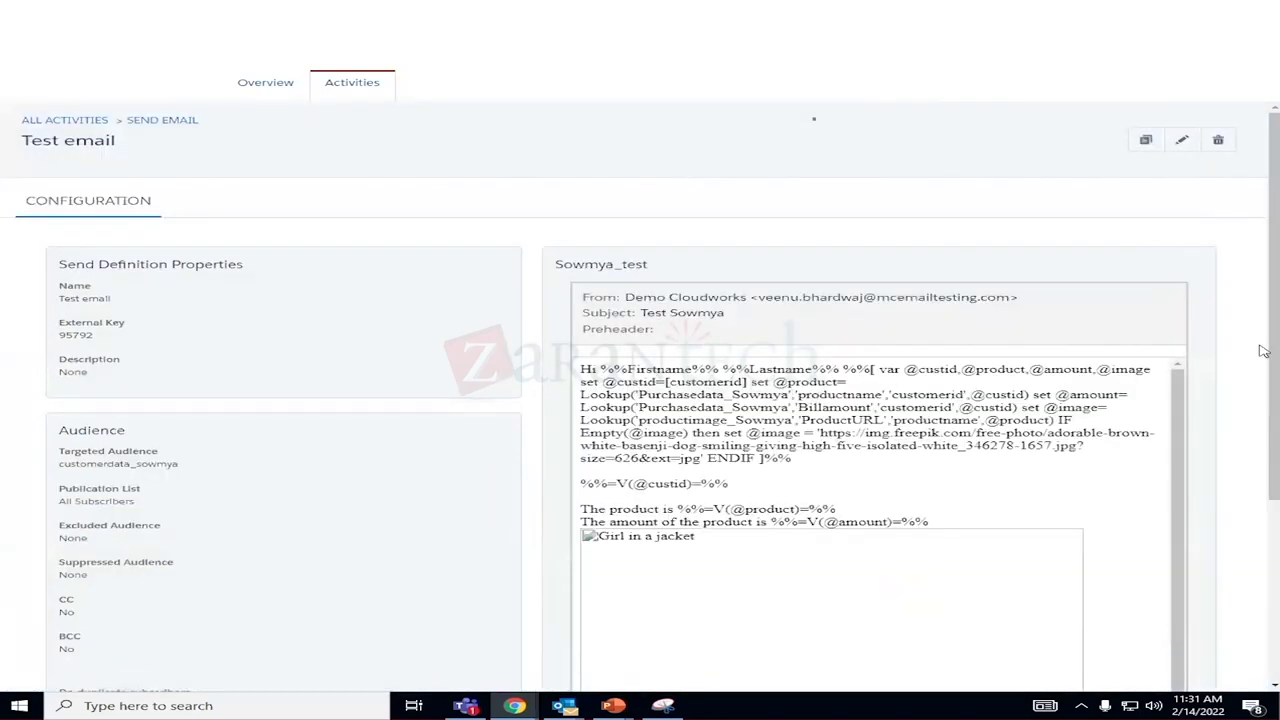
scroll(1250, 400, down, 3)
Return to the automations overview, reopen Sowmya_emailsend, and save it.
scroll(1256, 424, up, 3)
scroll(1244, 368, down, 3)
scroll(1246, 378, up, 3)
click(293, 90)
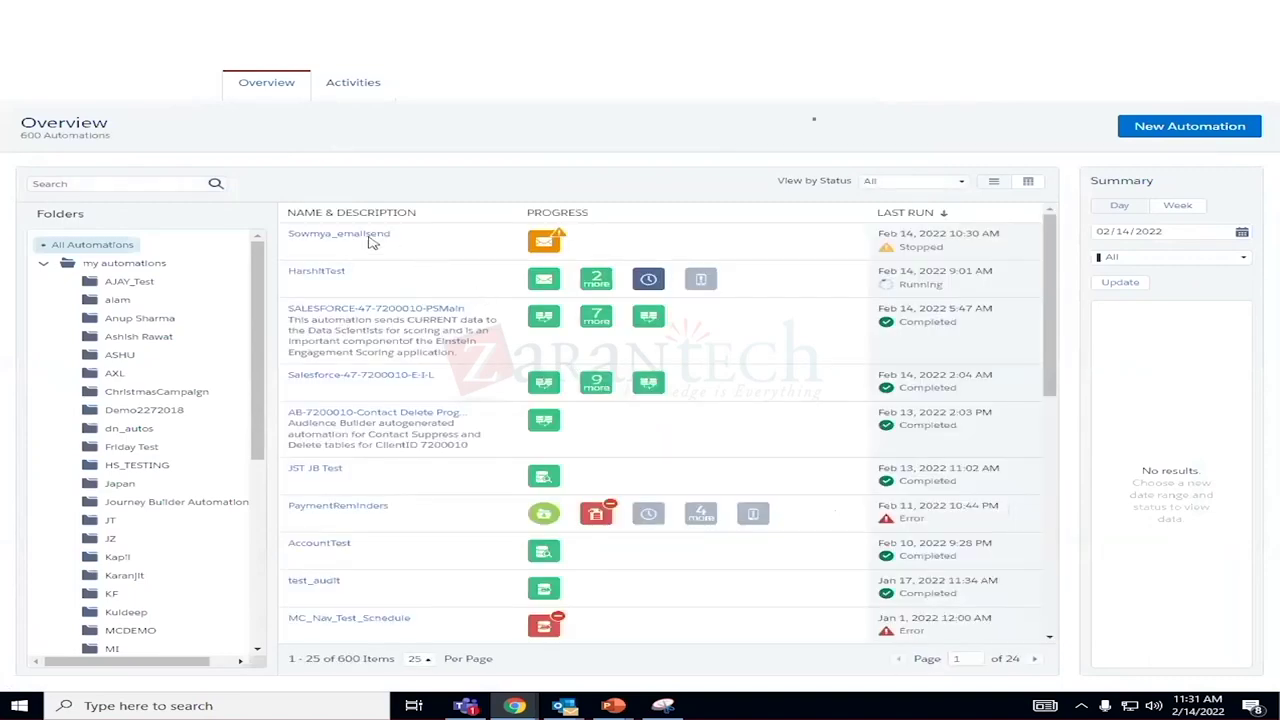
click(367, 236)
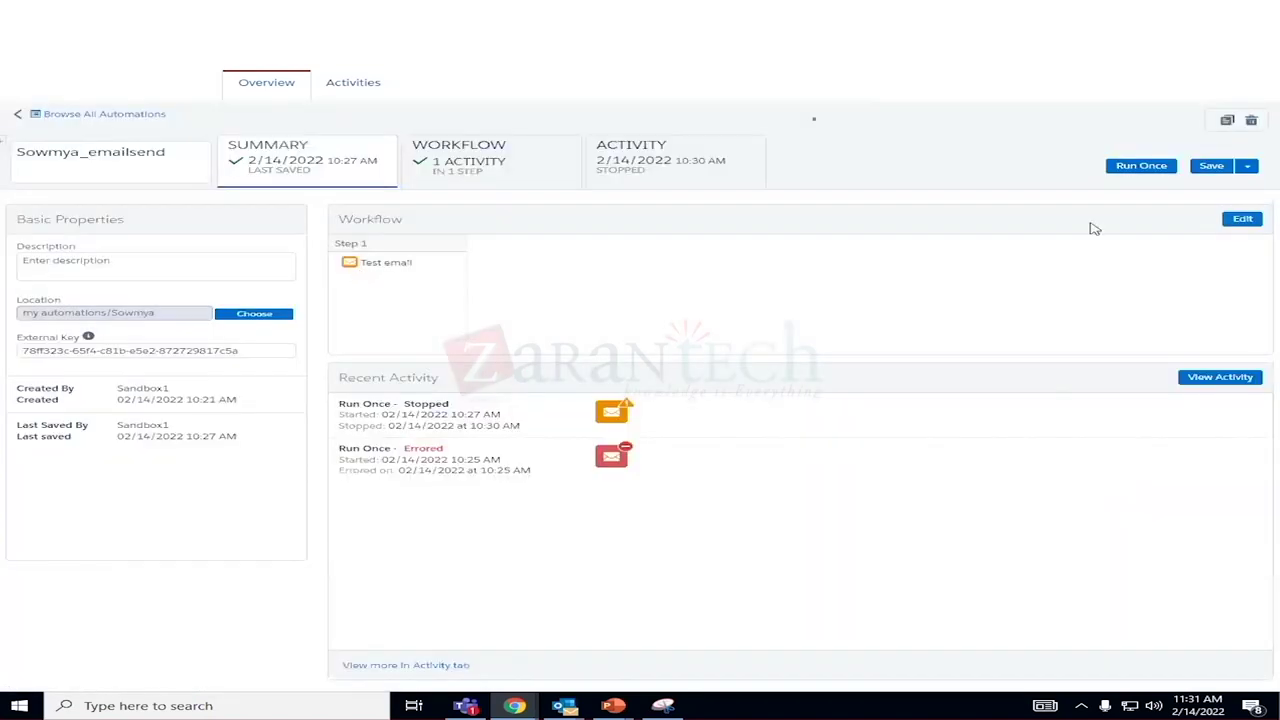
click(1211, 168)
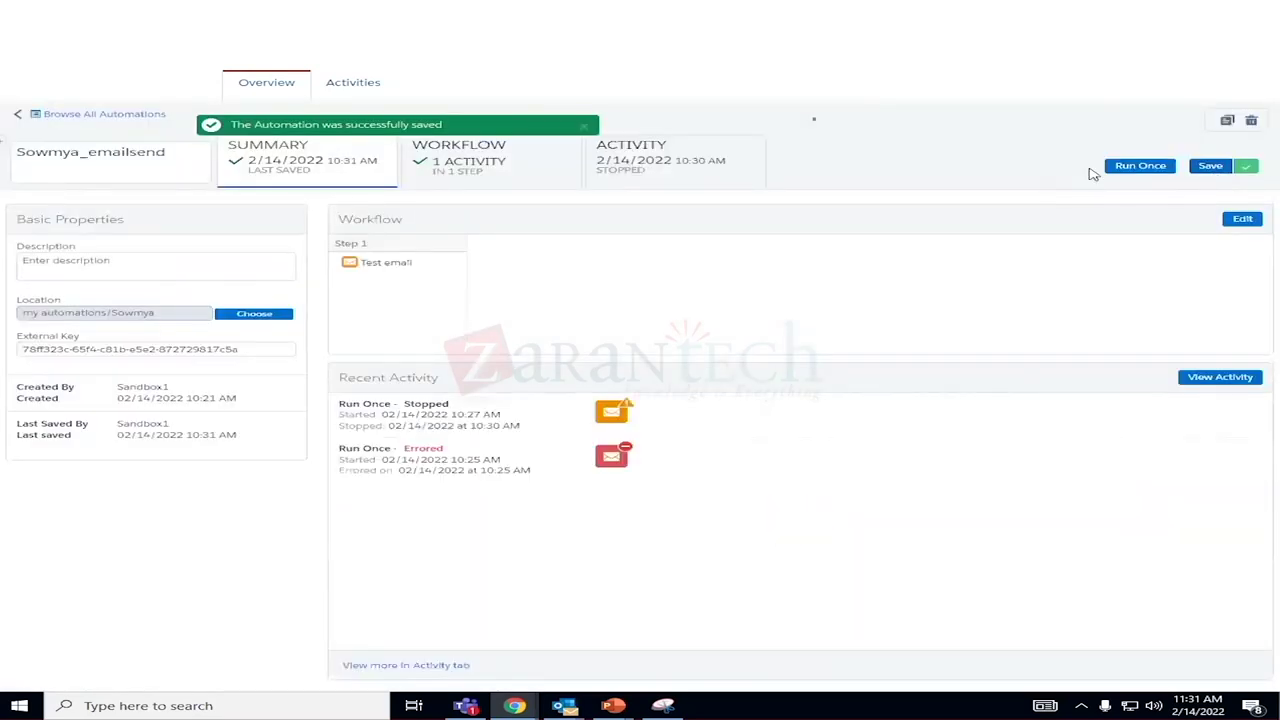
On the Workflow view, start a Run Once setup choosing the 1.1 Send Email step.
click(480, 170)
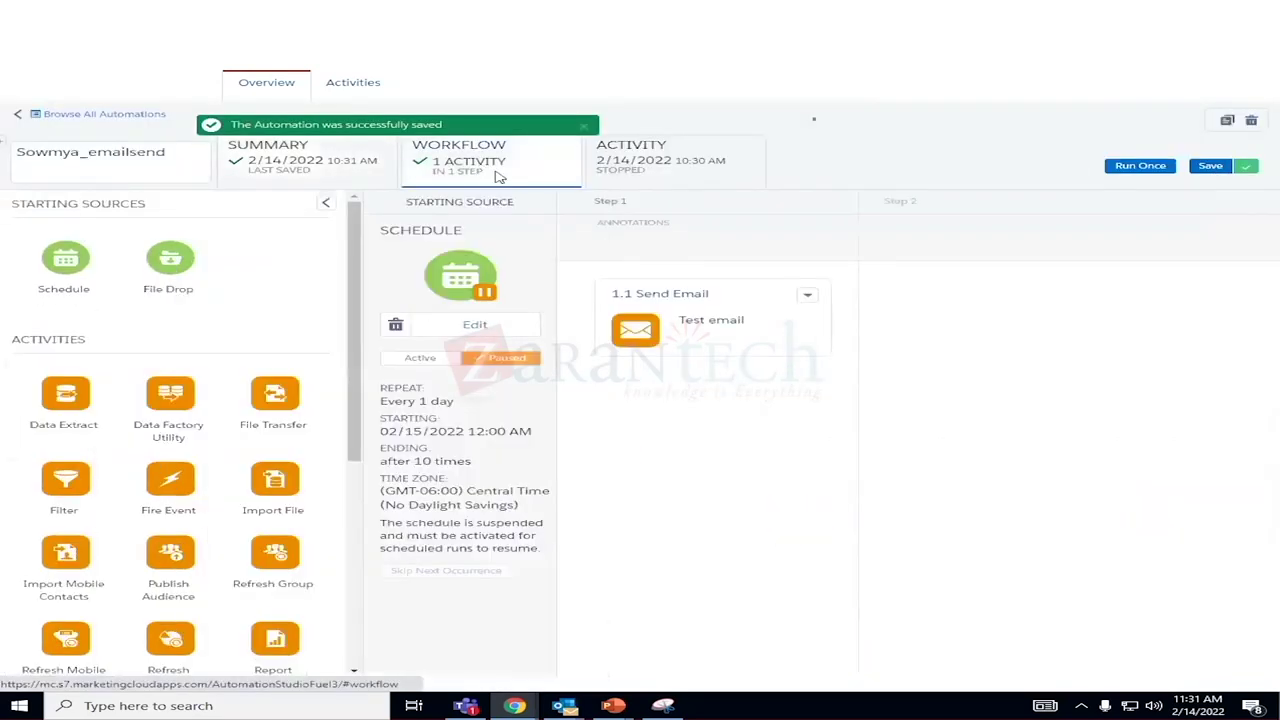
click(1140, 166)
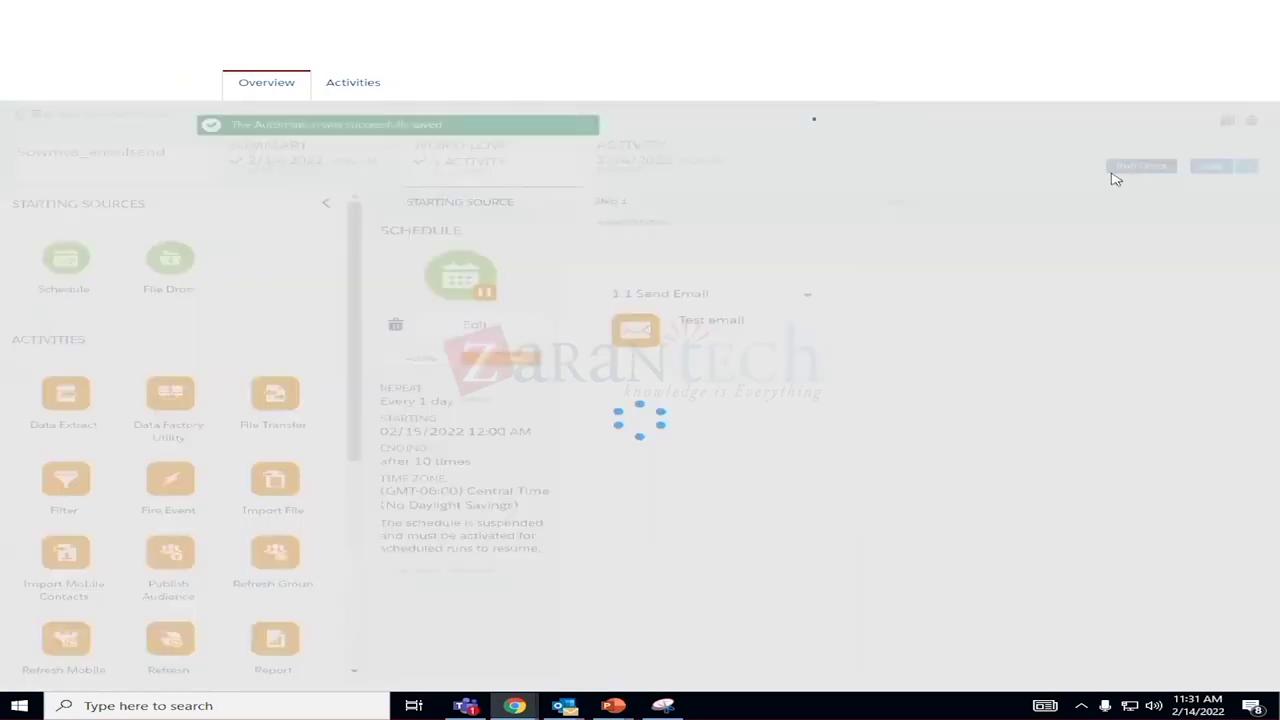
click(122, 213)
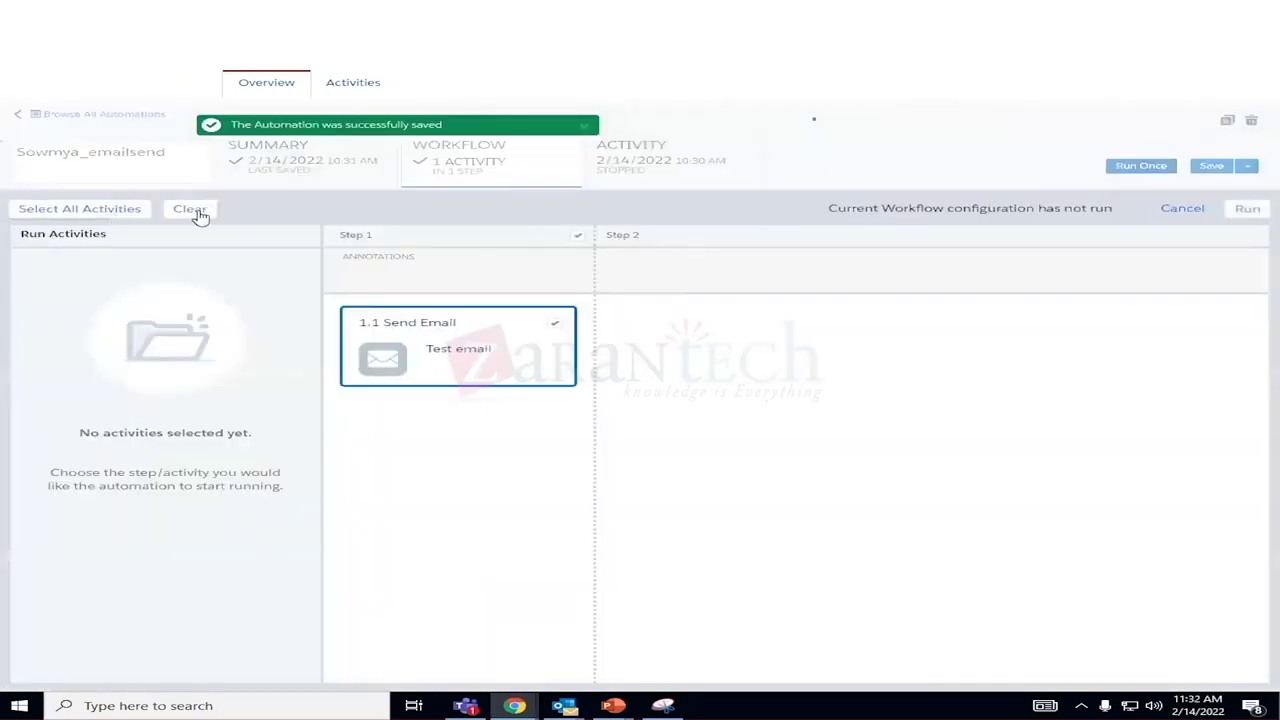
Run Sowmya_emailsend now and refresh its run log on the Activity tab.
click(1247, 209)
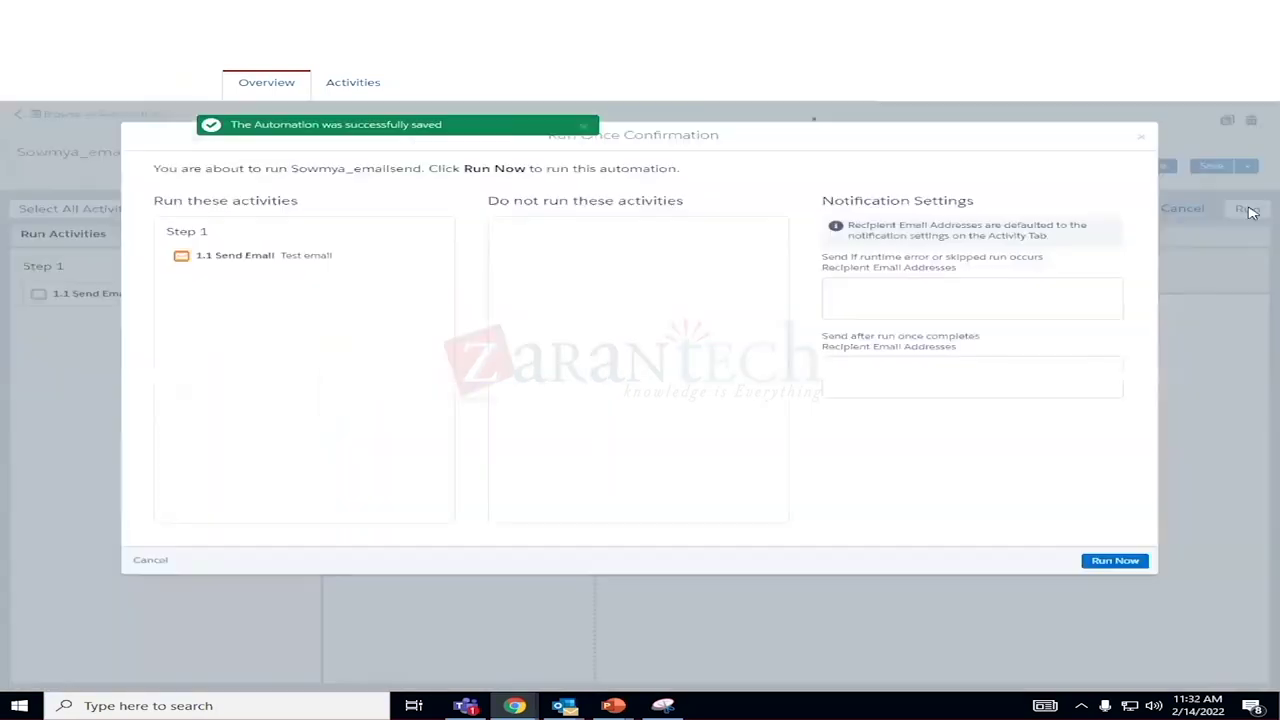
click(1114, 561)
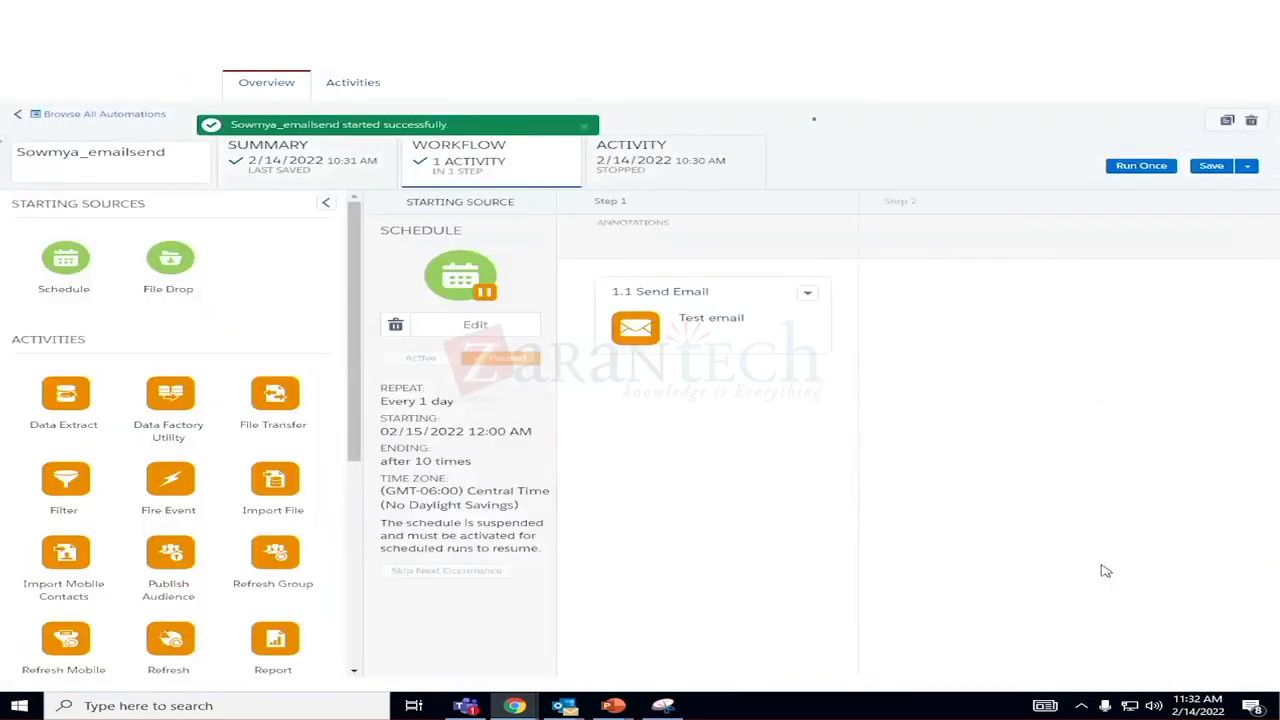
click(677, 177)
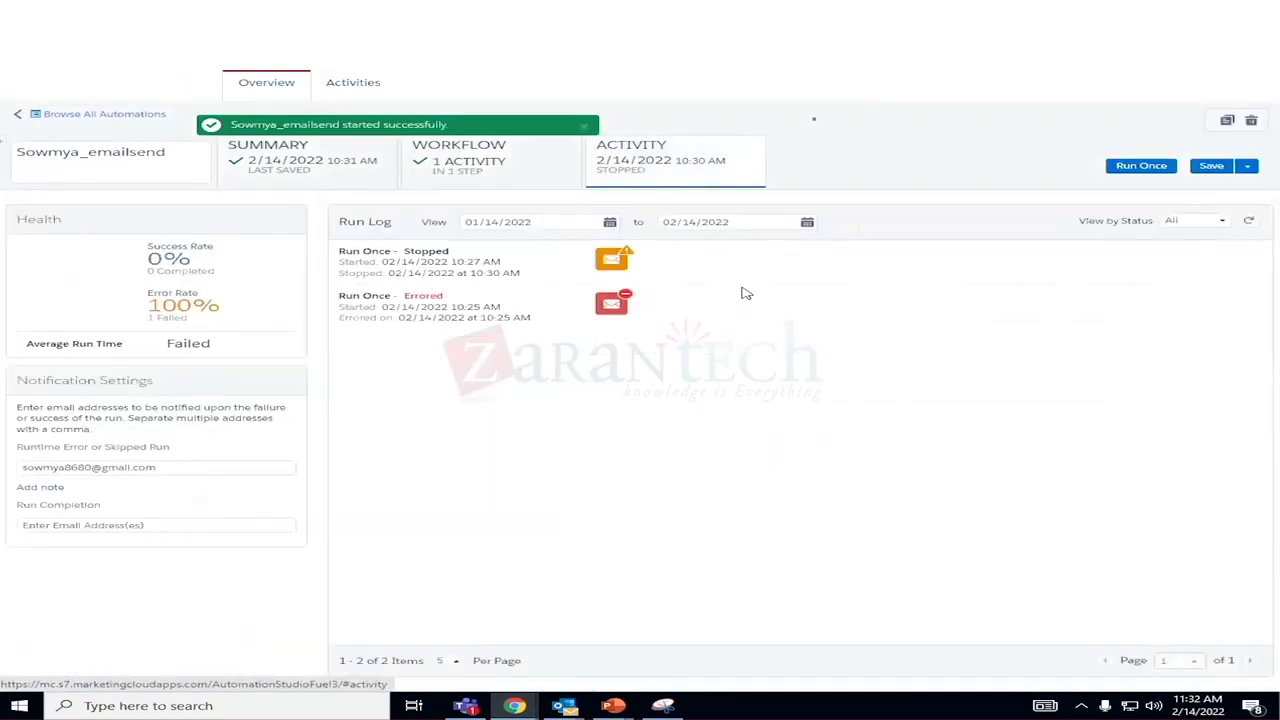
click(1253, 221)
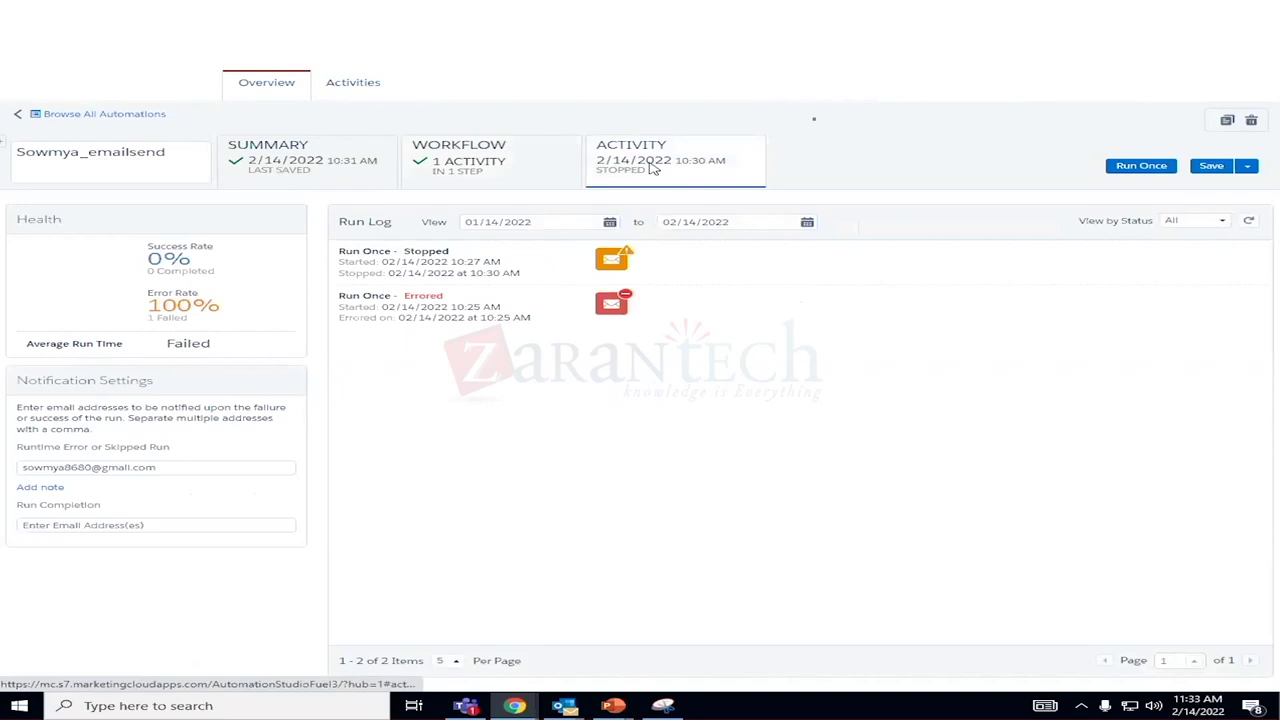
Start another one-time run of the 1.1 Send Email step.
click(1160, 166)
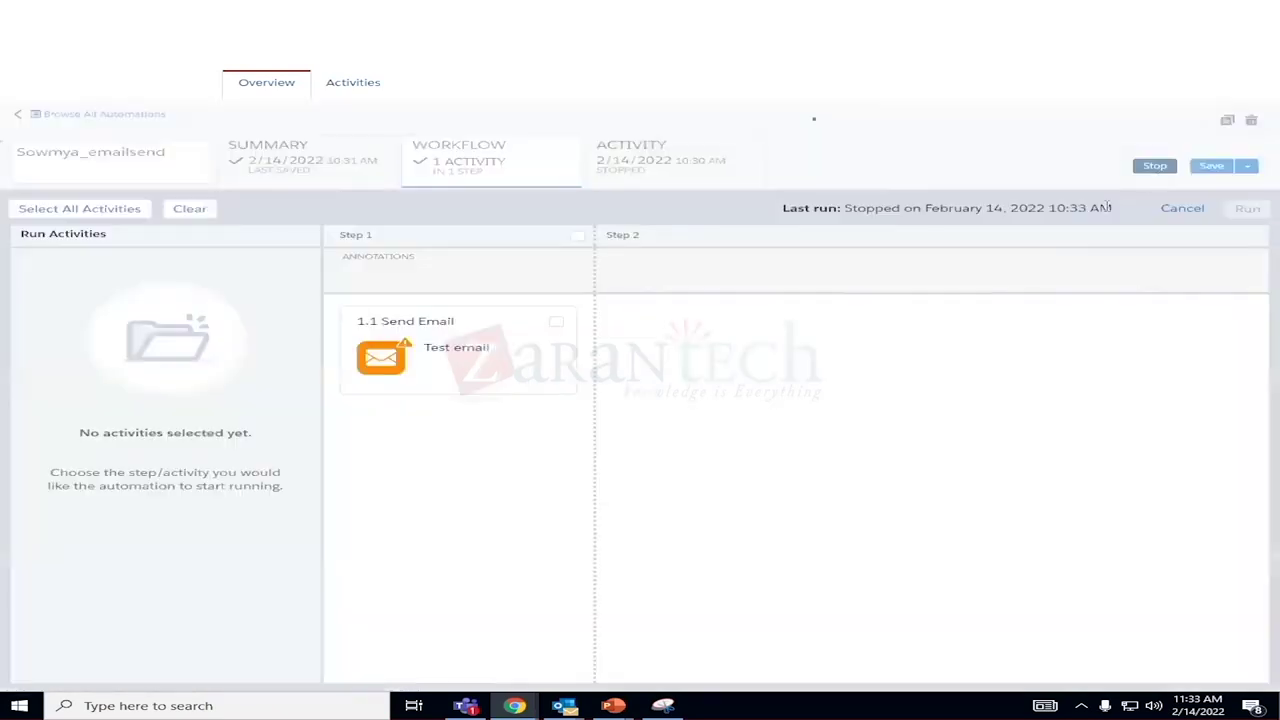
click(48, 212)
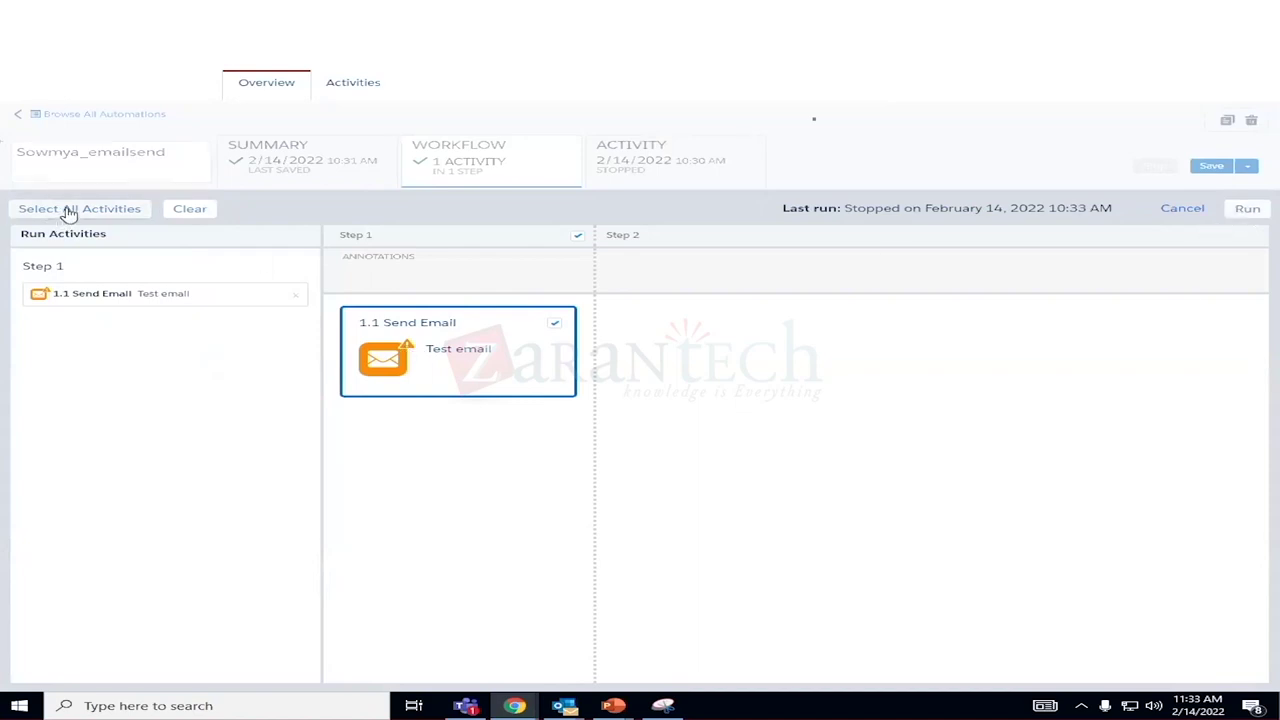
click(1247, 210)
click(1110, 559)
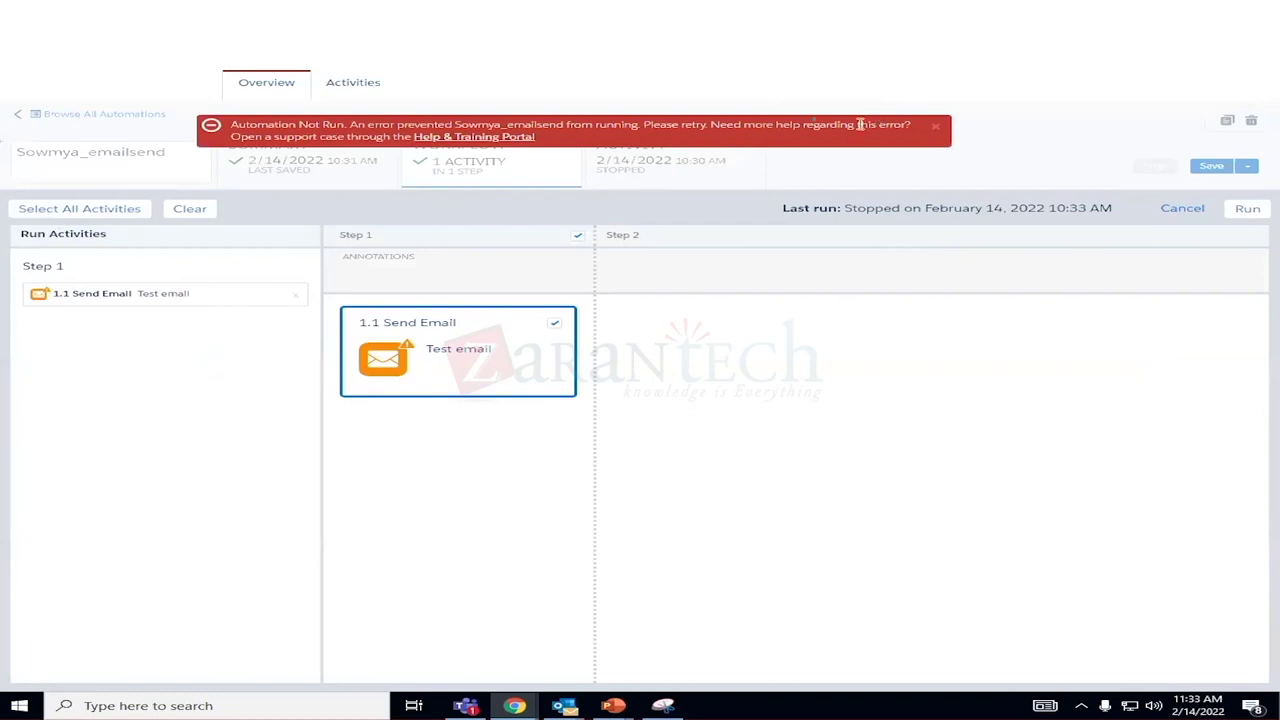
Dismiss the Automation Not Run error and cancel the one-time run.
click(937, 127)
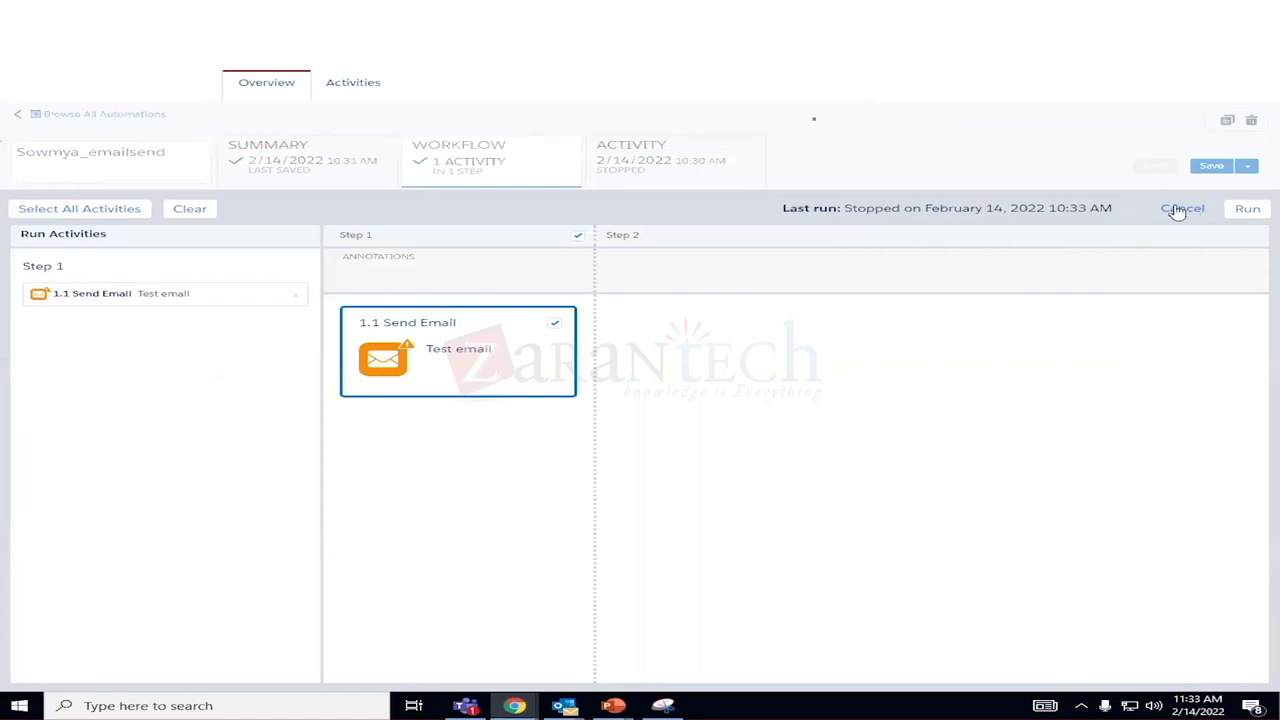
click(1178, 210)
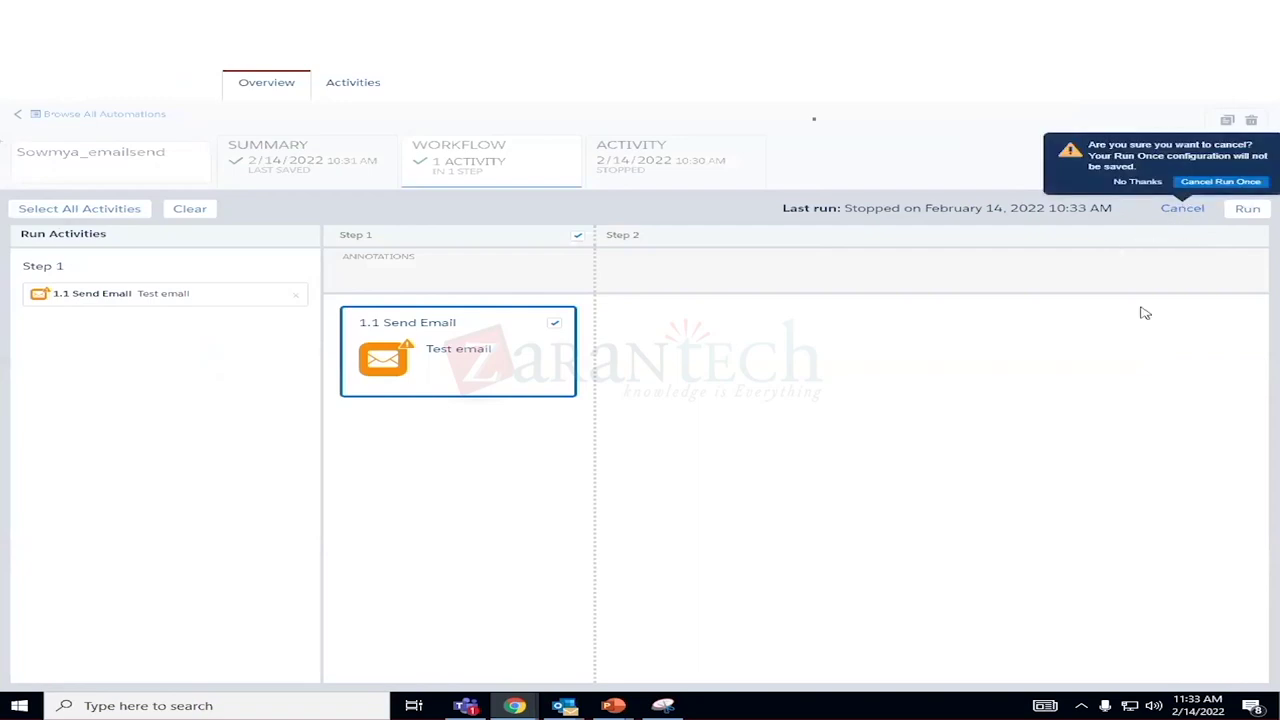
click(1130, 337)
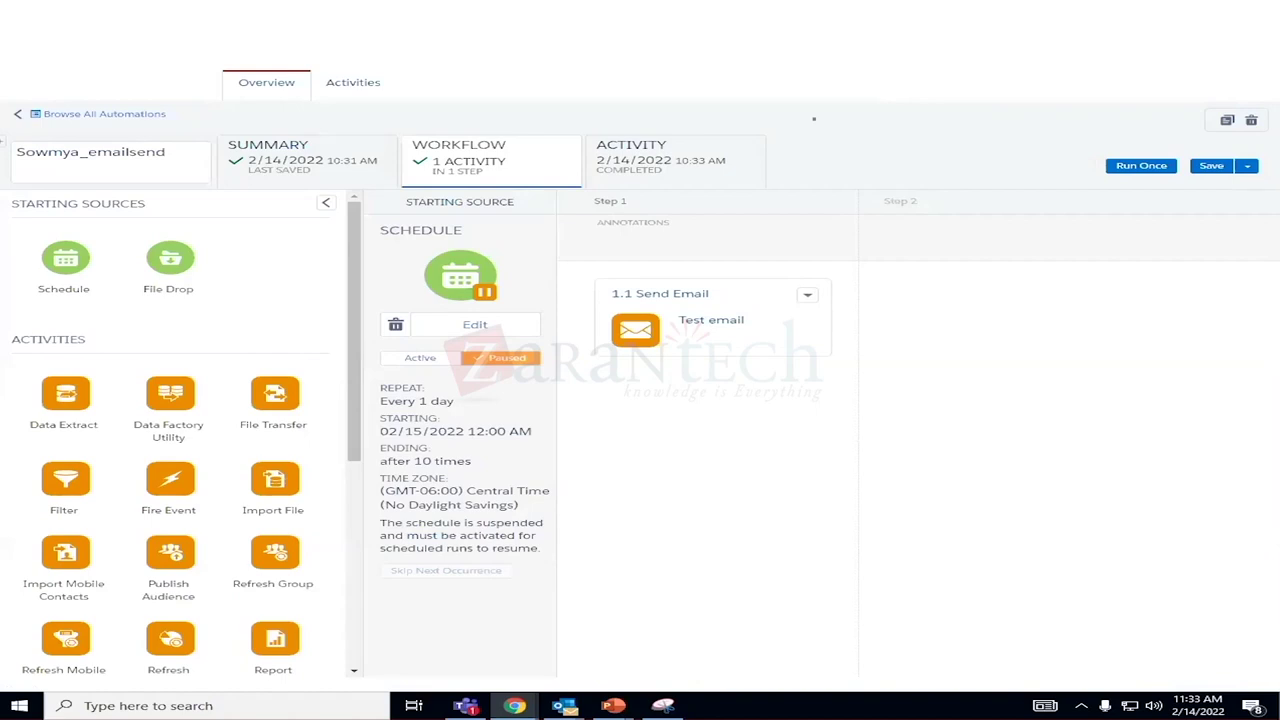
Open Sowmya_emailsend's Activity tab to view its run log.
click(630, 150)
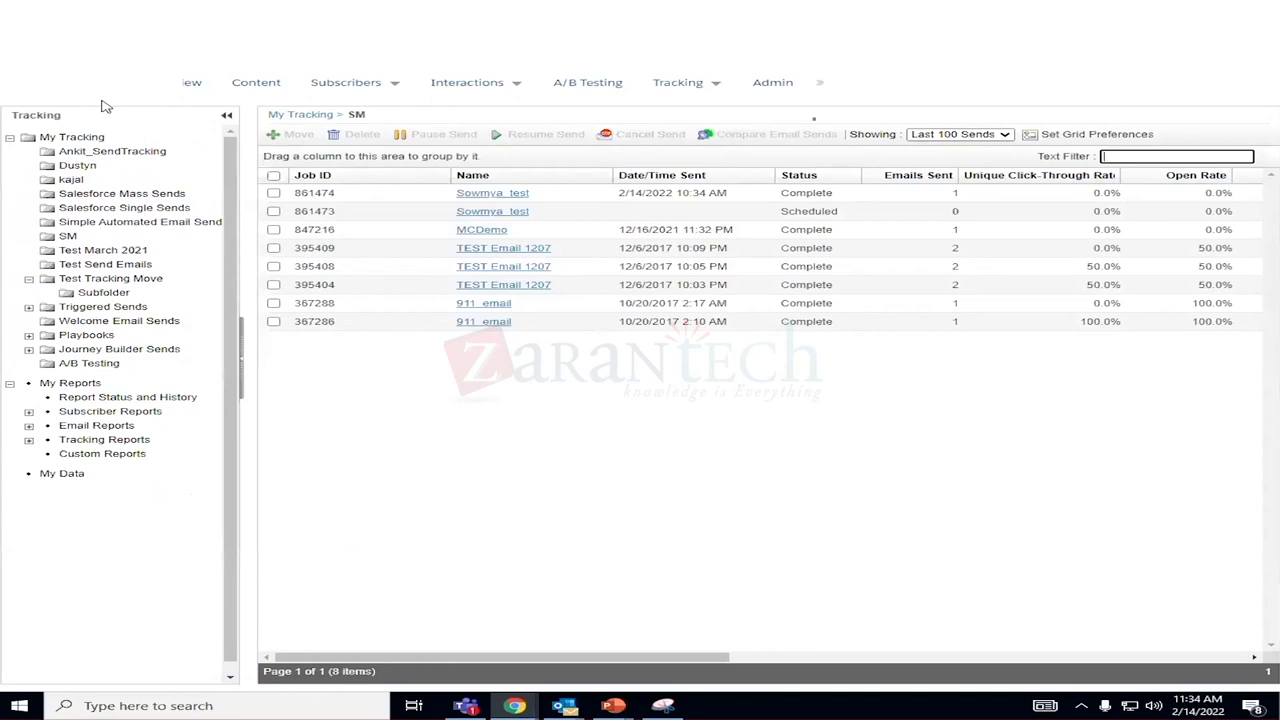
Open tracking details for the Sowmya_test send, job 861474, then return to Automation Studio.
click(473, 200)
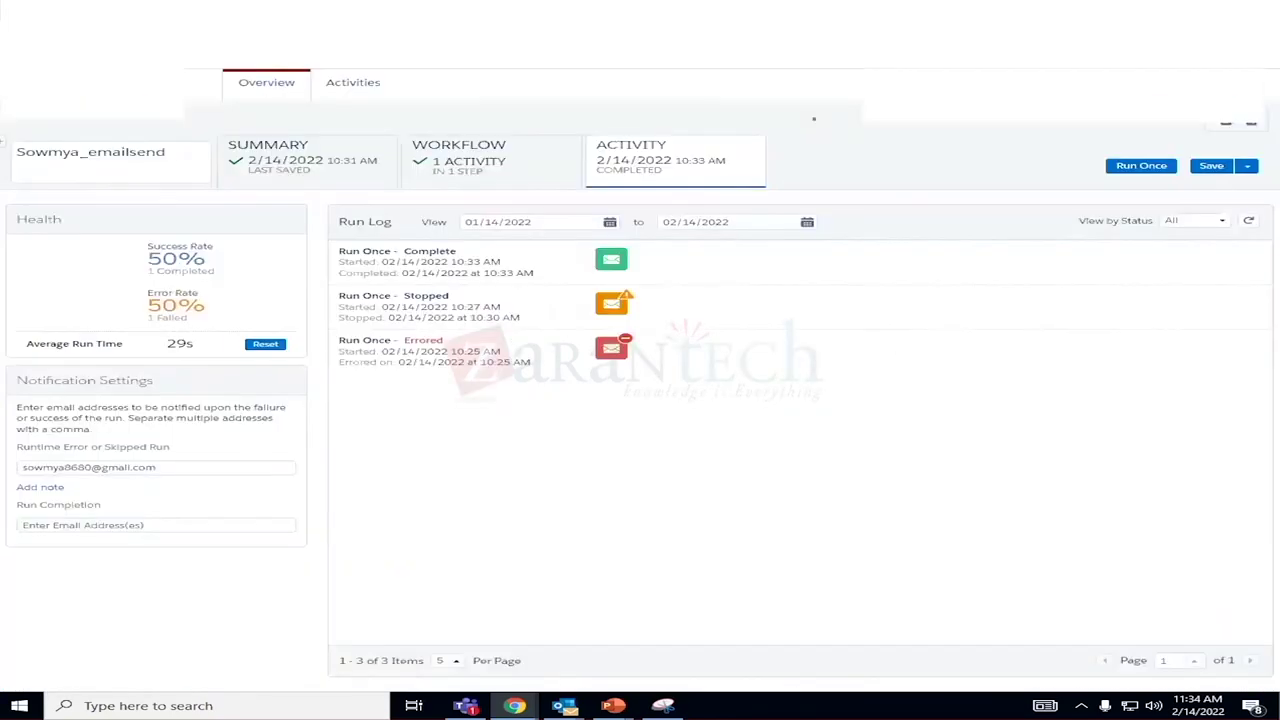
right_click(474, 68)
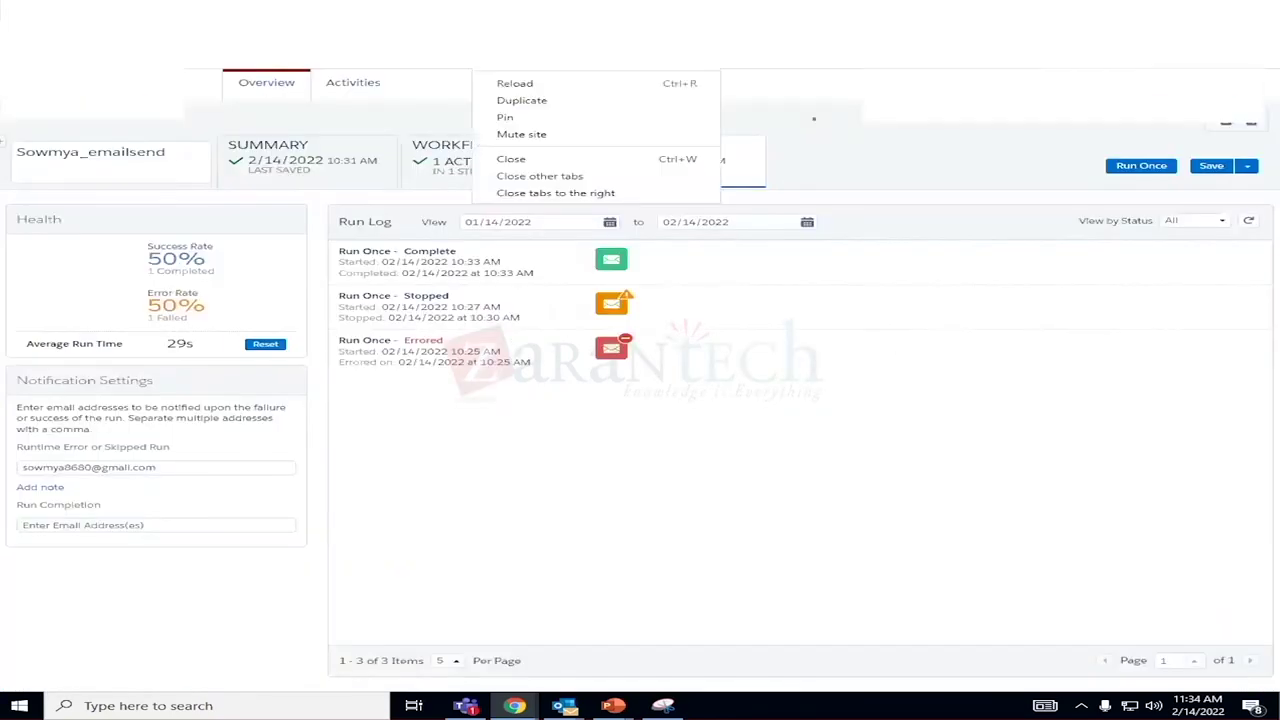
In a duplicated tab, open the customerdata_sowmya data extension from the personal folder.
click(522, 101)
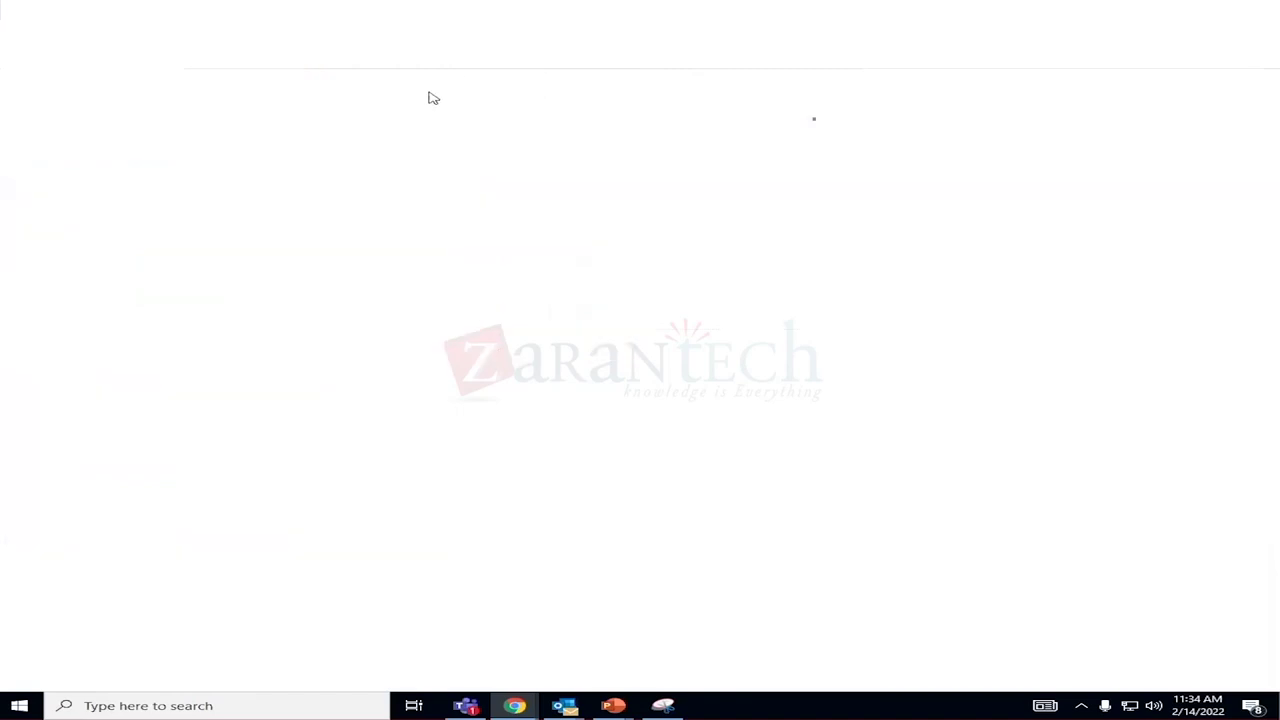
click(37, 206)
mouse_move(393, 85)
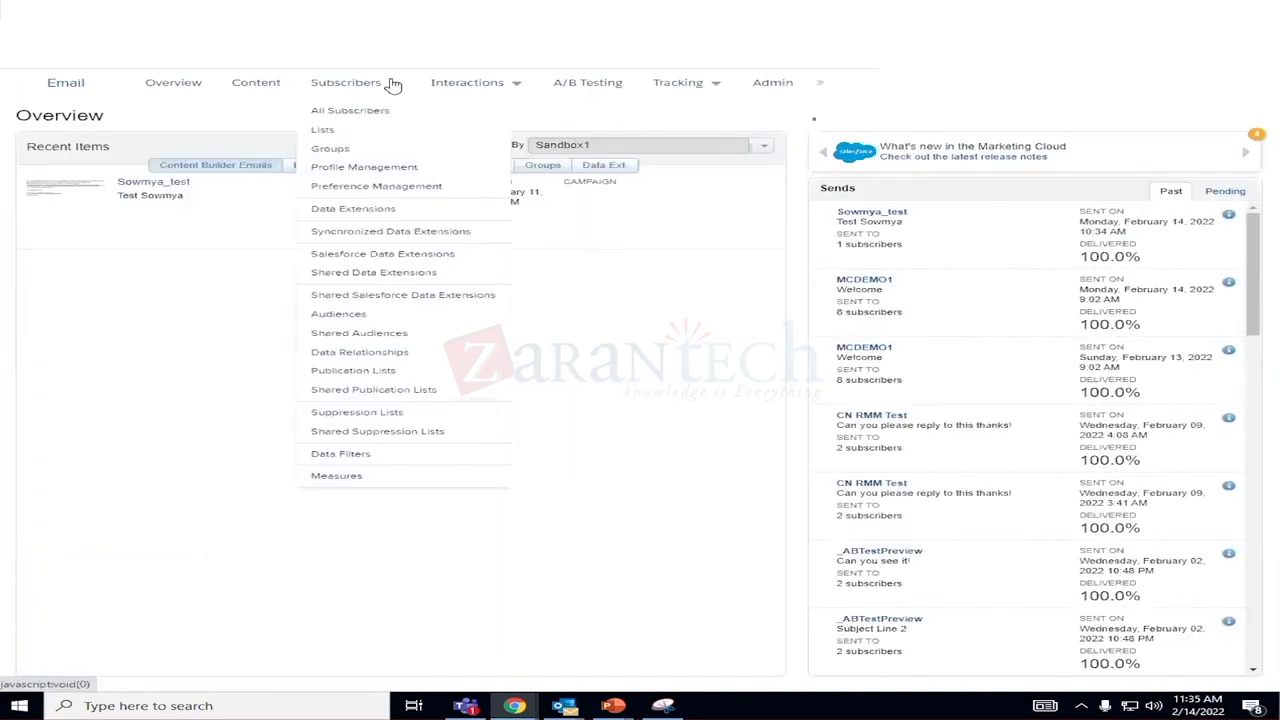
click(347, 210)
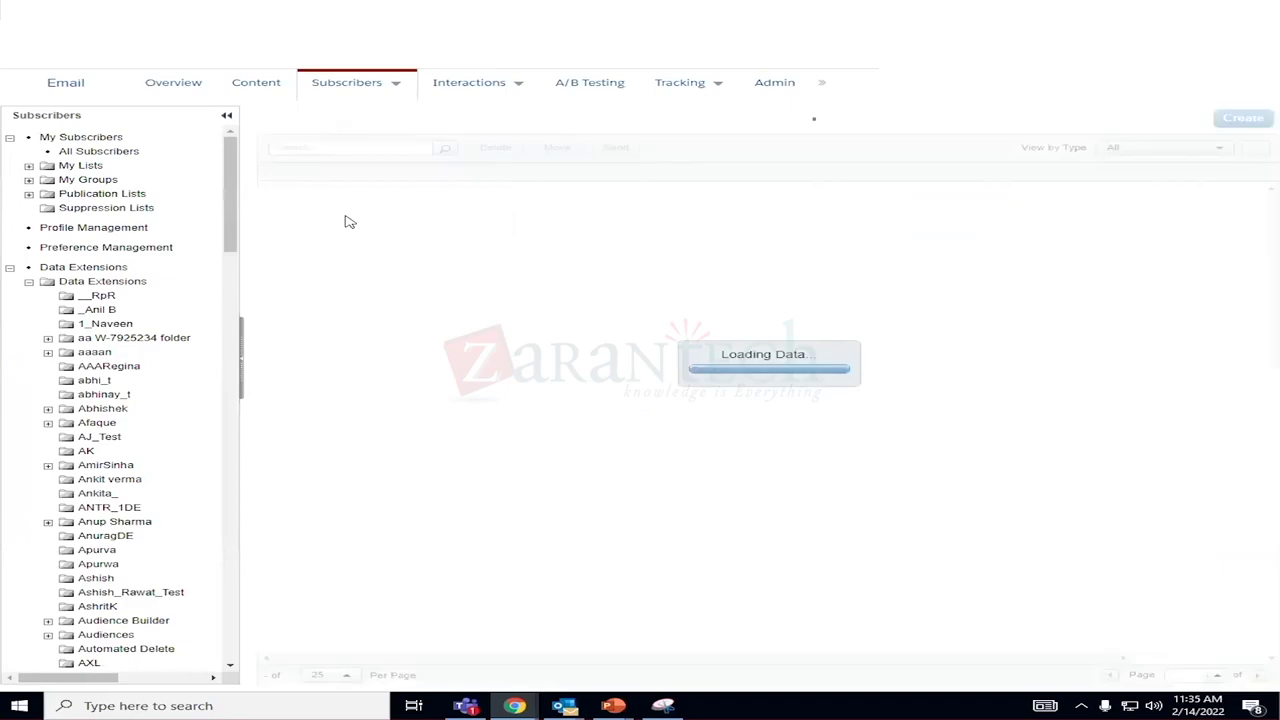
drag(229, 252, 273, 578)
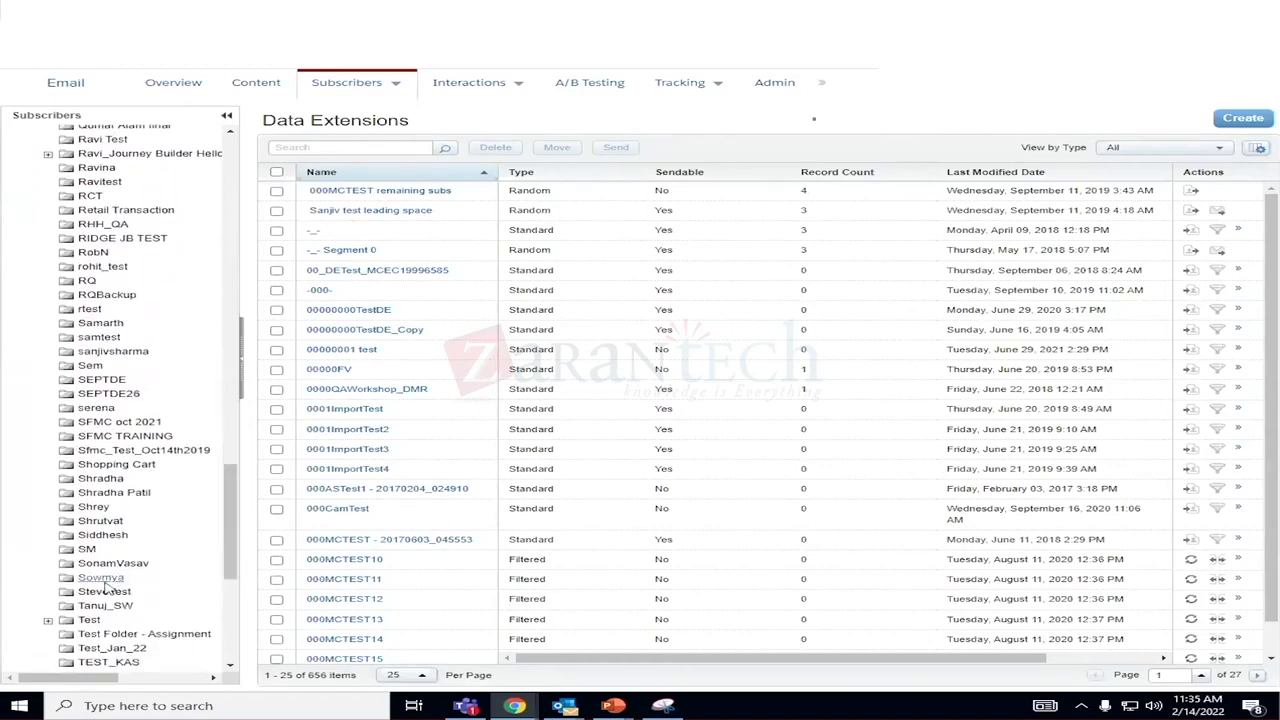
click(100, 578)
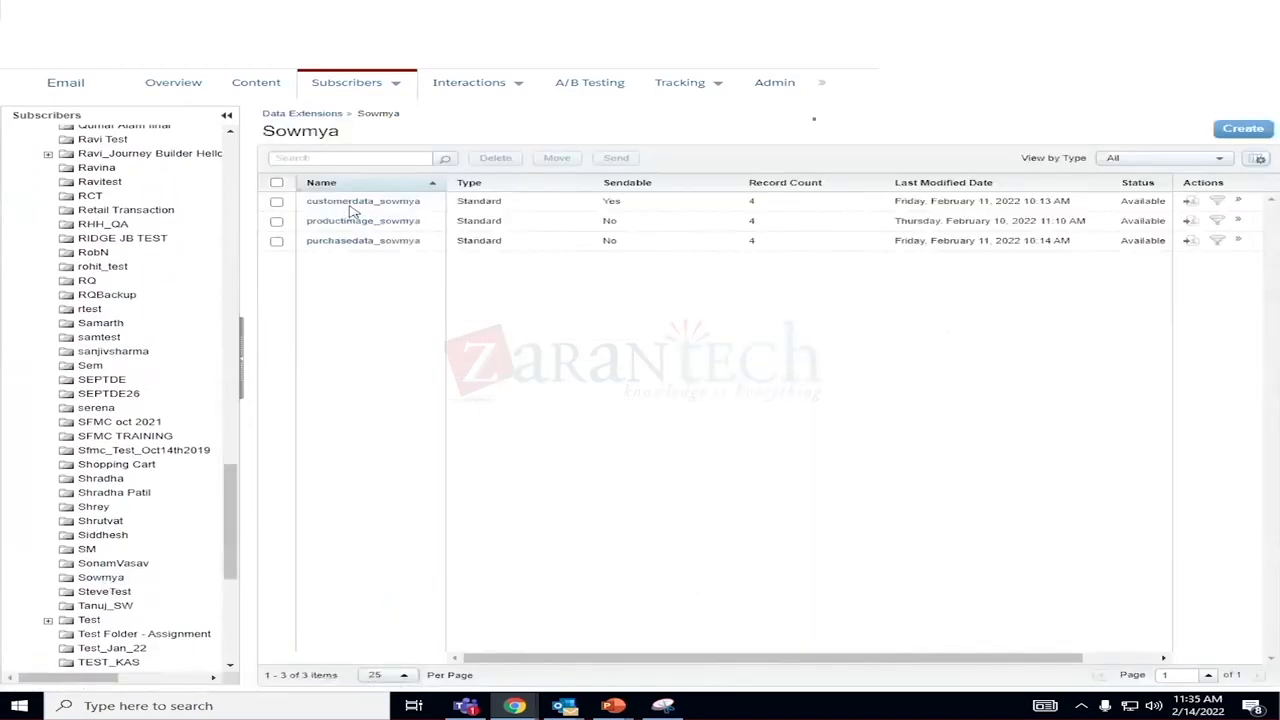
click(352, 204)
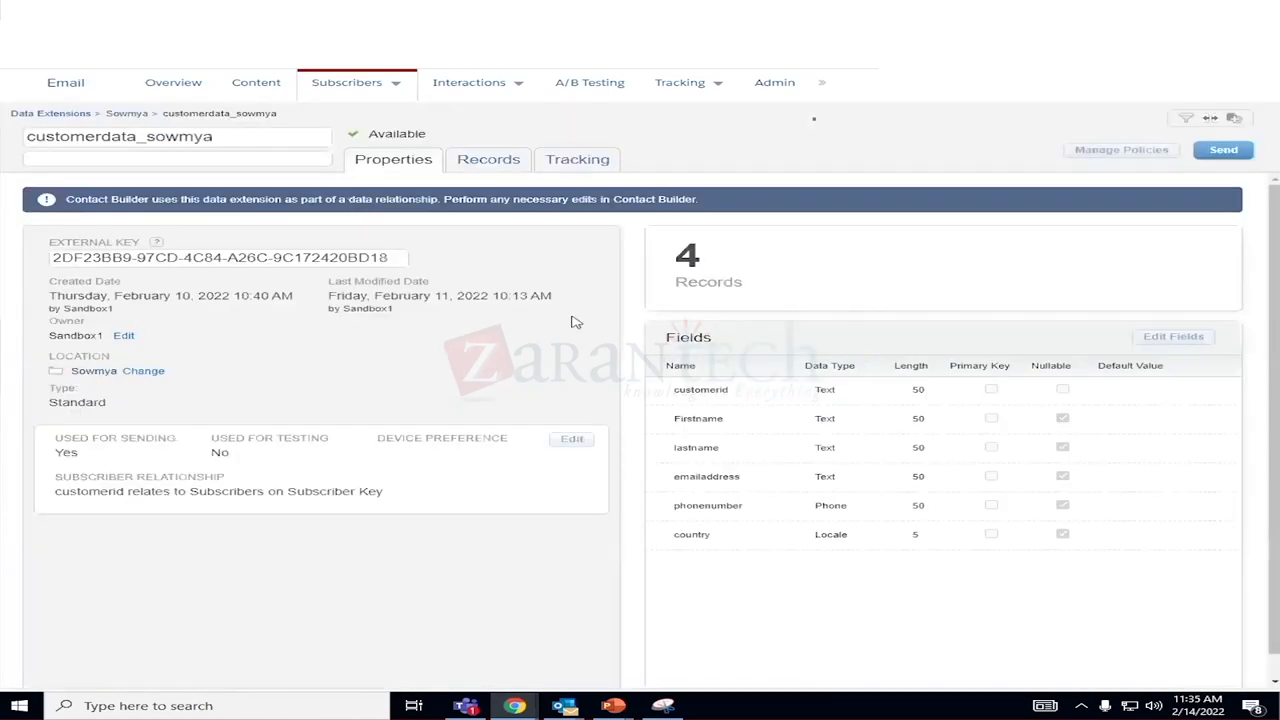
Review customerdata_sowmya's four records and properties, and select customer ID 1234.
click(460, 162)
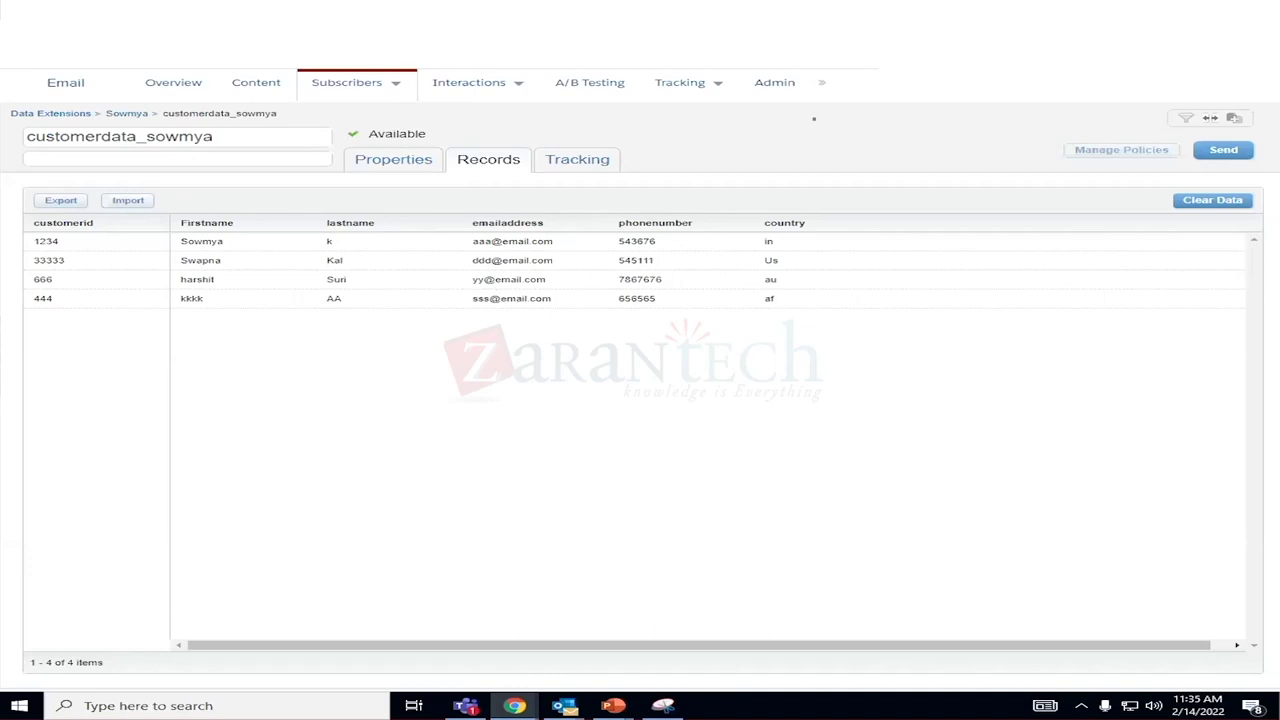
mouse_move(395, 83)
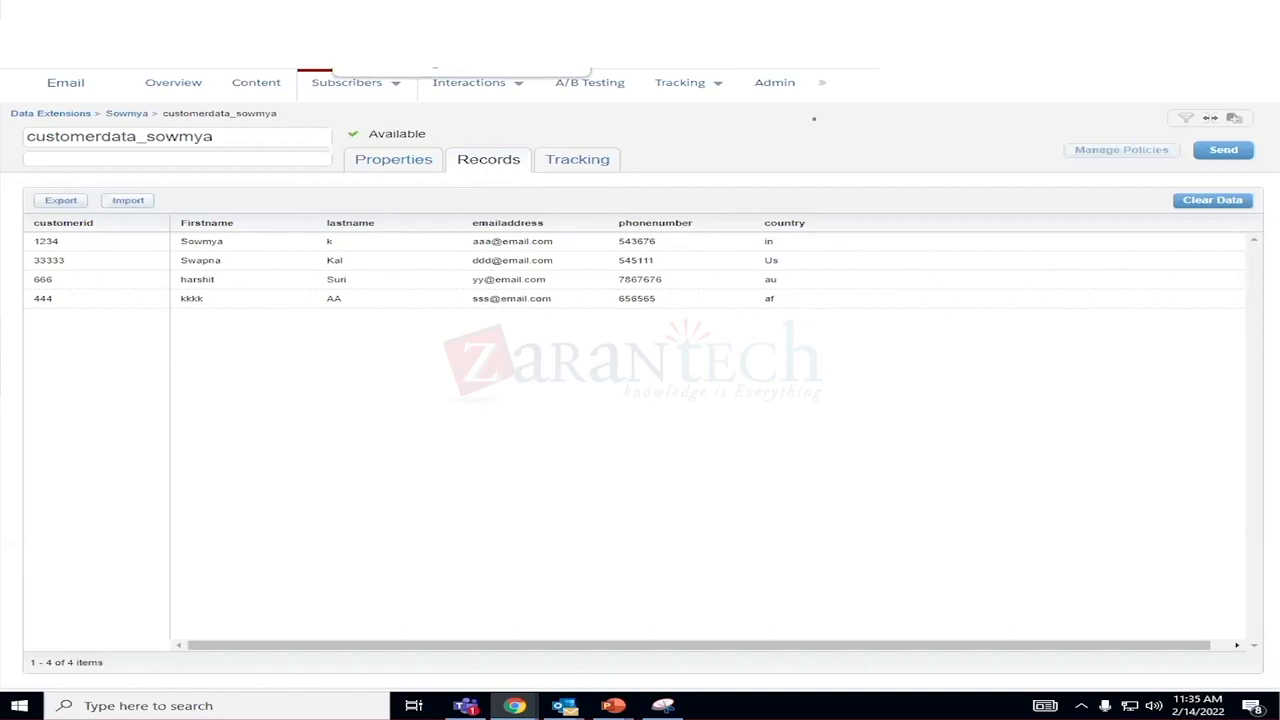
click(425, 165)
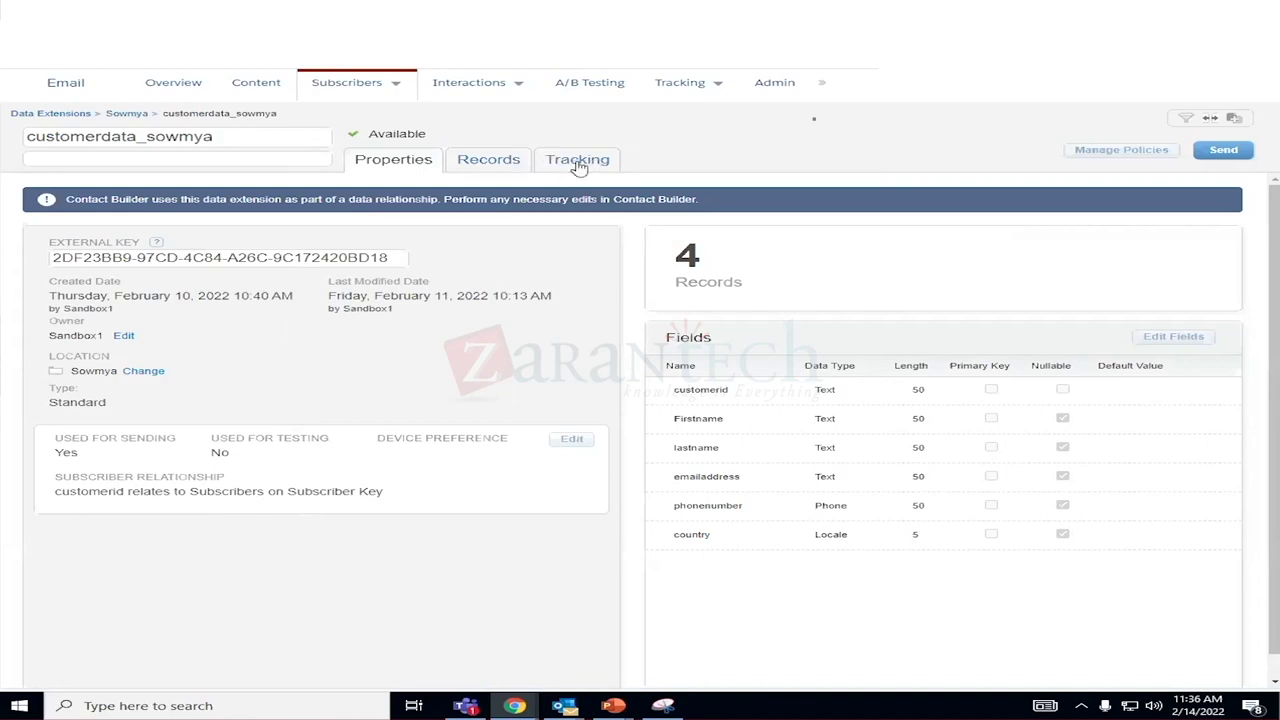
click(487, 170)
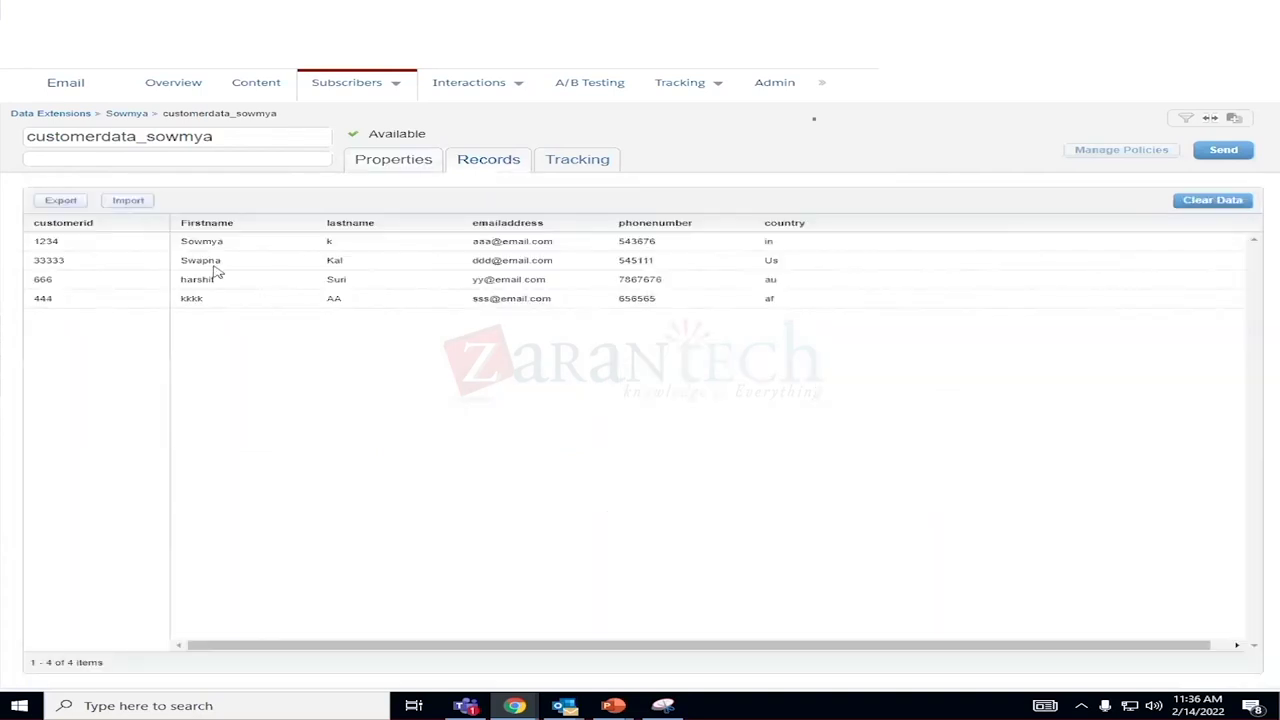
drag(78, 250, 37, 237)
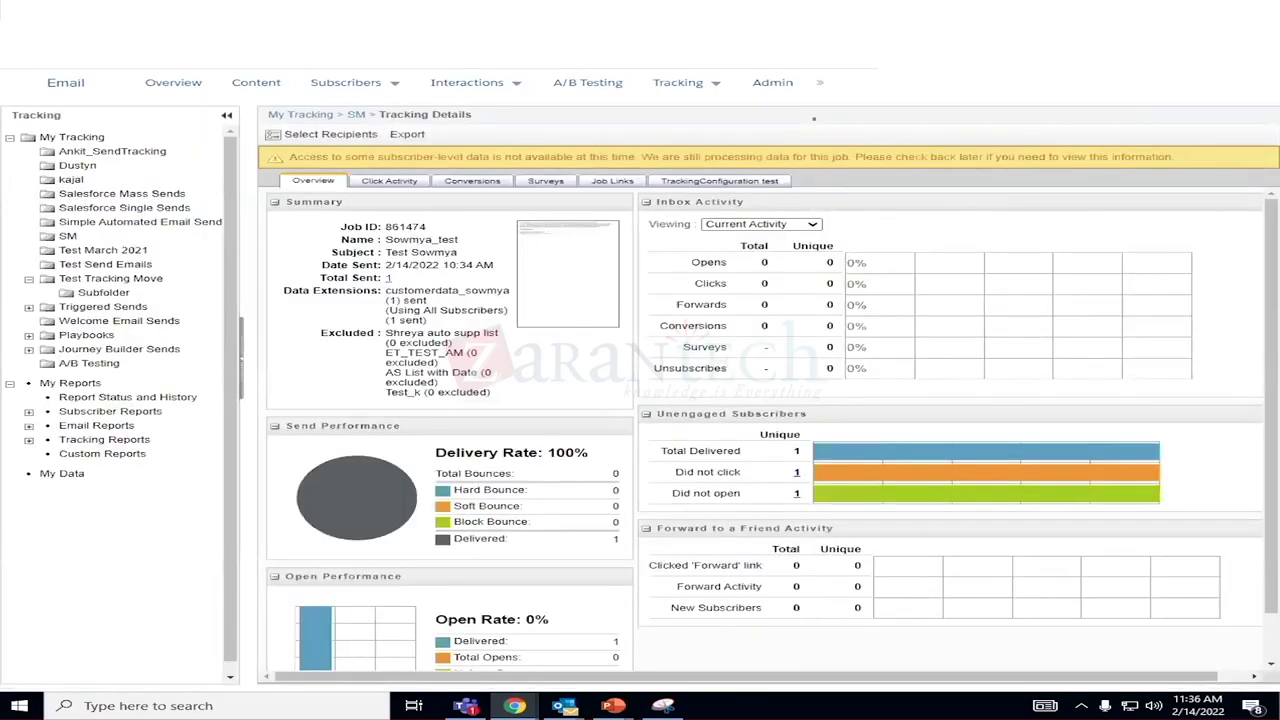
Duplicate the tab and open the All Subscribers list of 2178 subscribers.
right_click(813, 118)
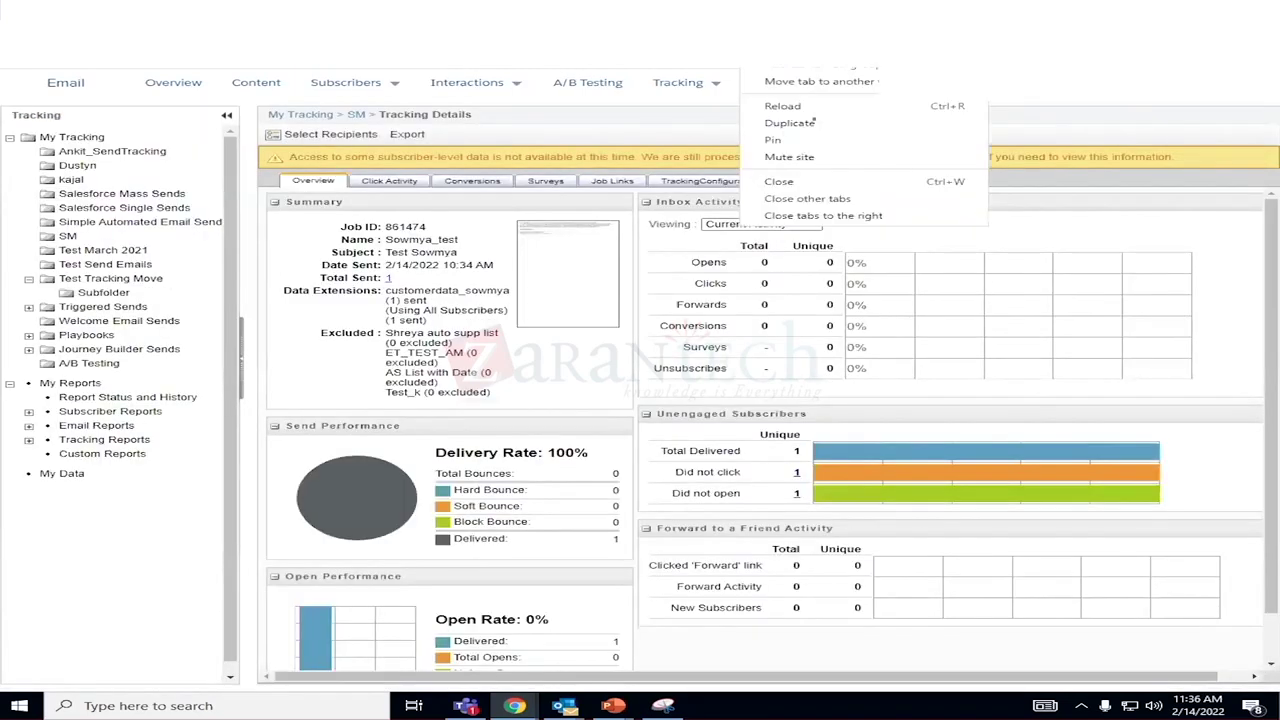
click(779, 124)
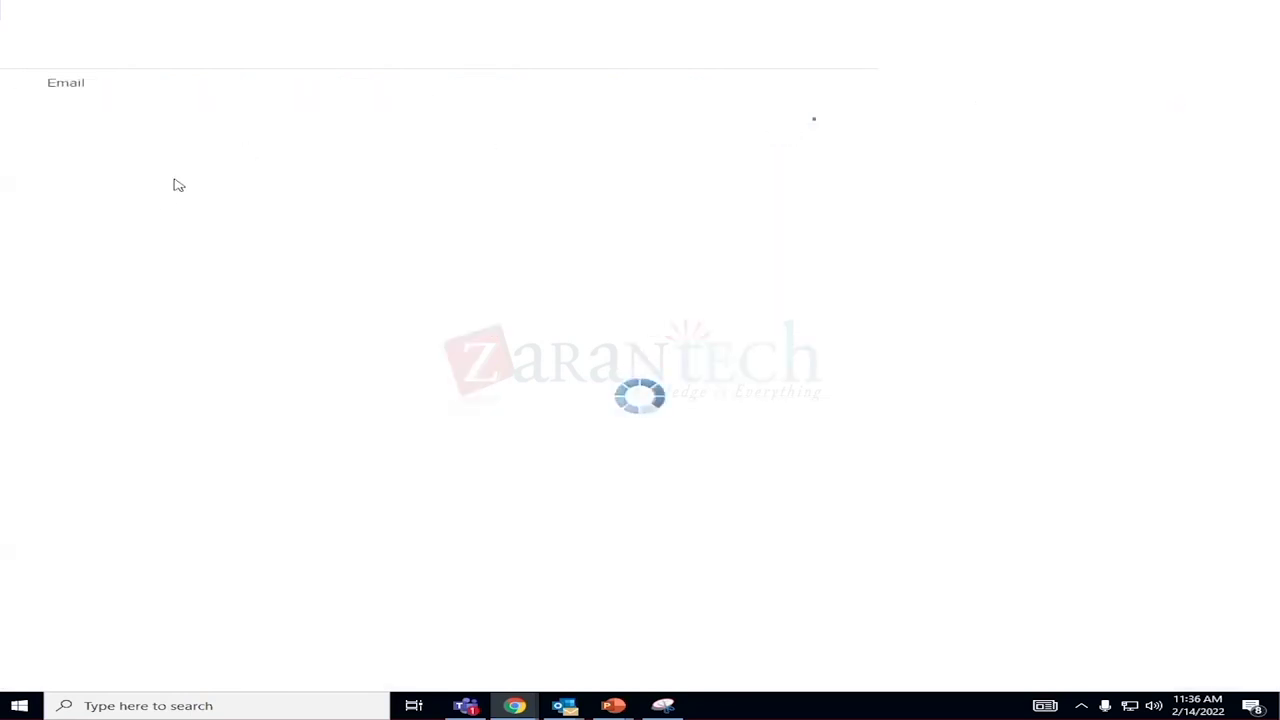
mouse_move(333, 94)
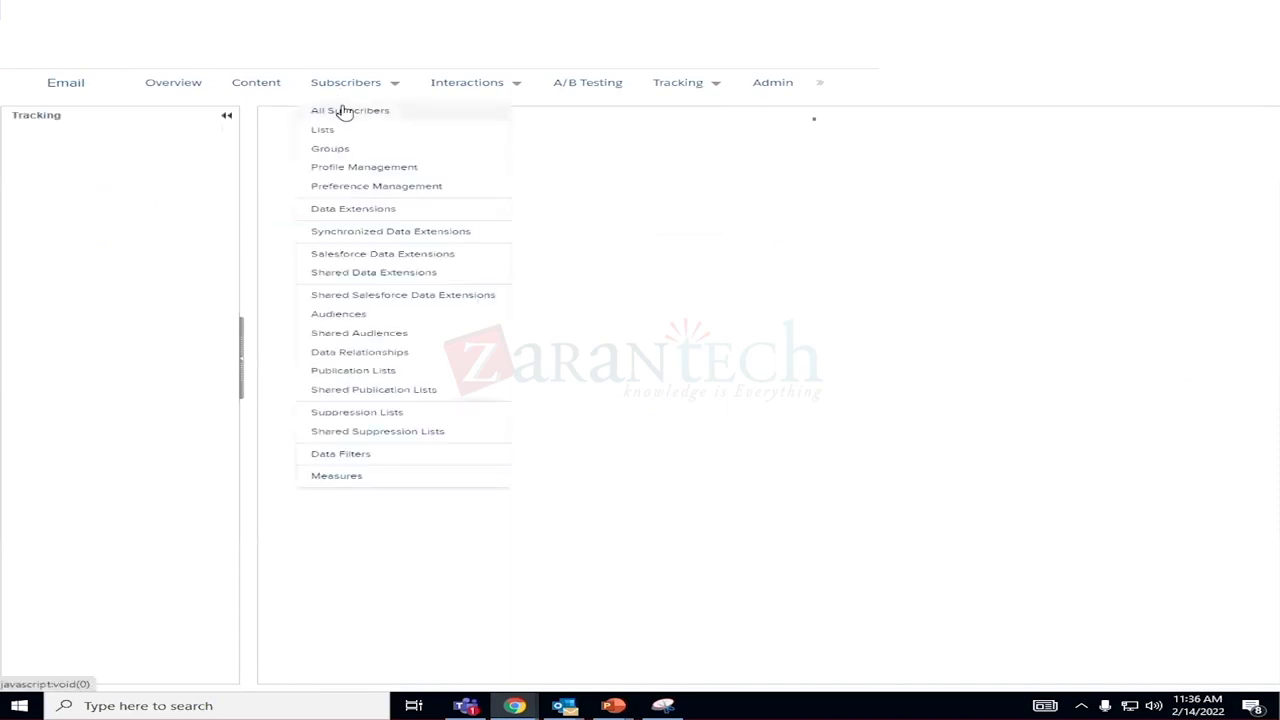
click(346, 111)
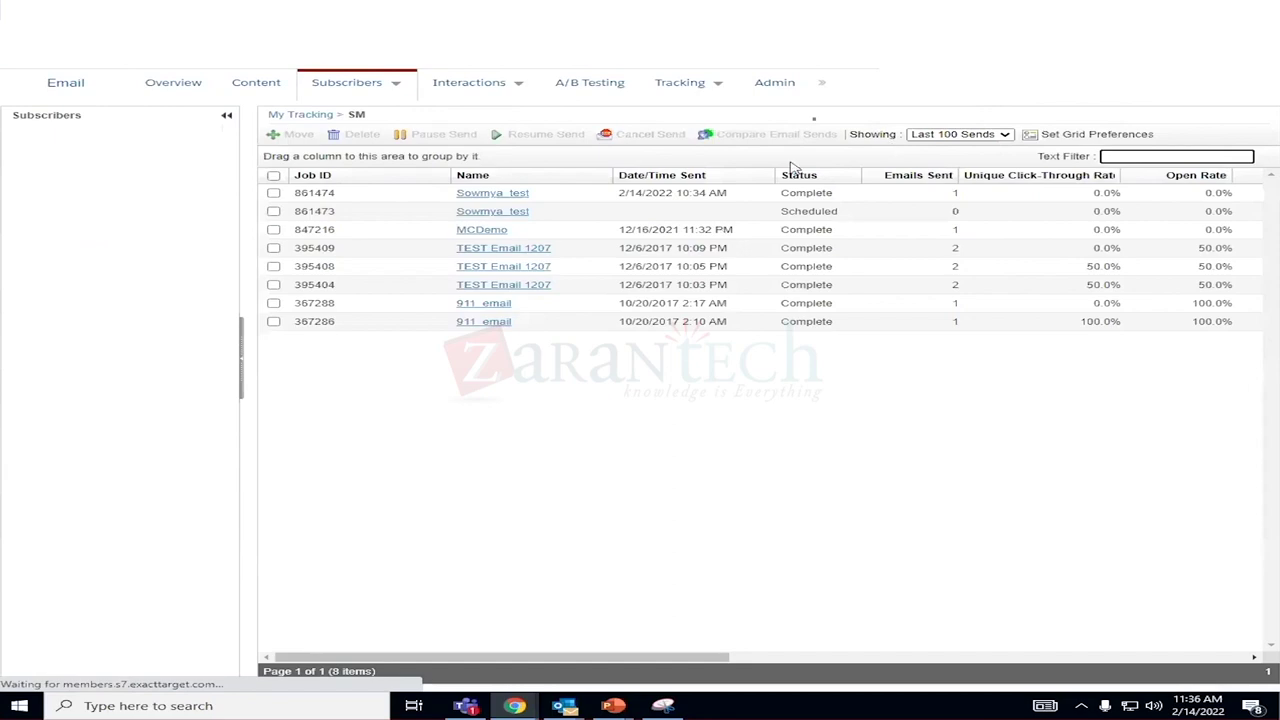
mouse_move(411, 106)
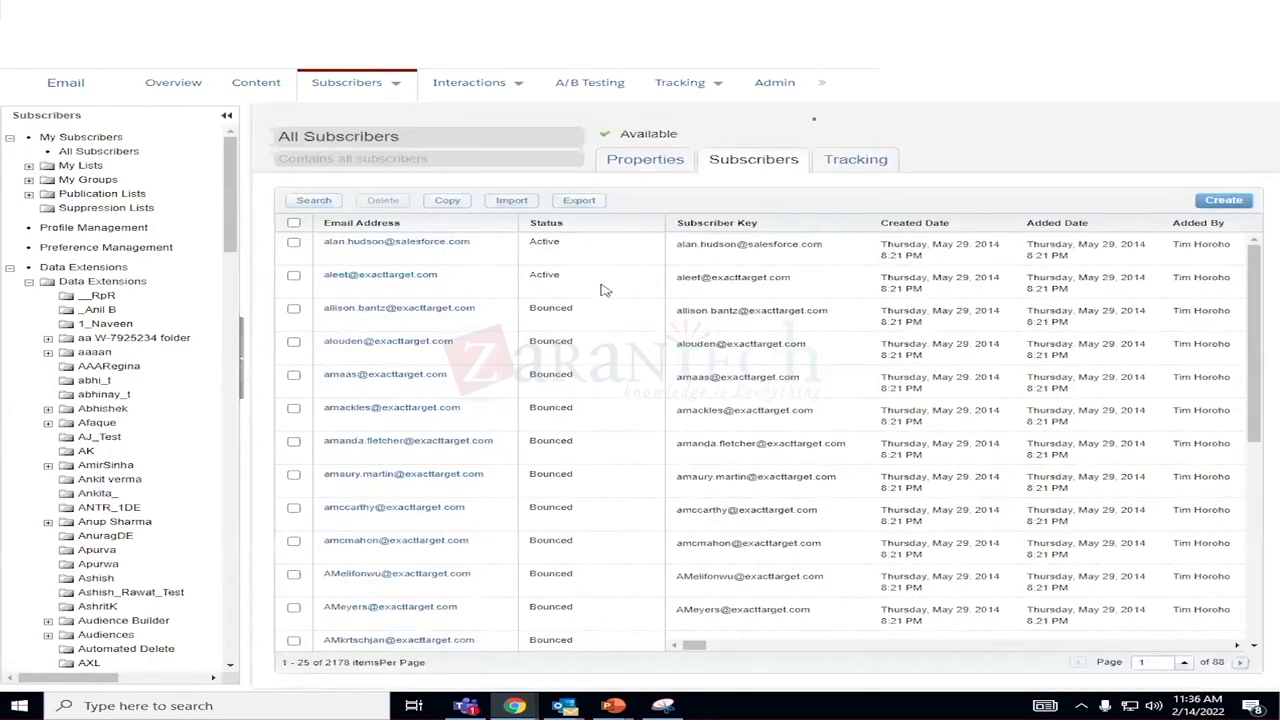
Search all subscribers for 1234 by email address, which fails with an invalid address warning.
click(313, 203)
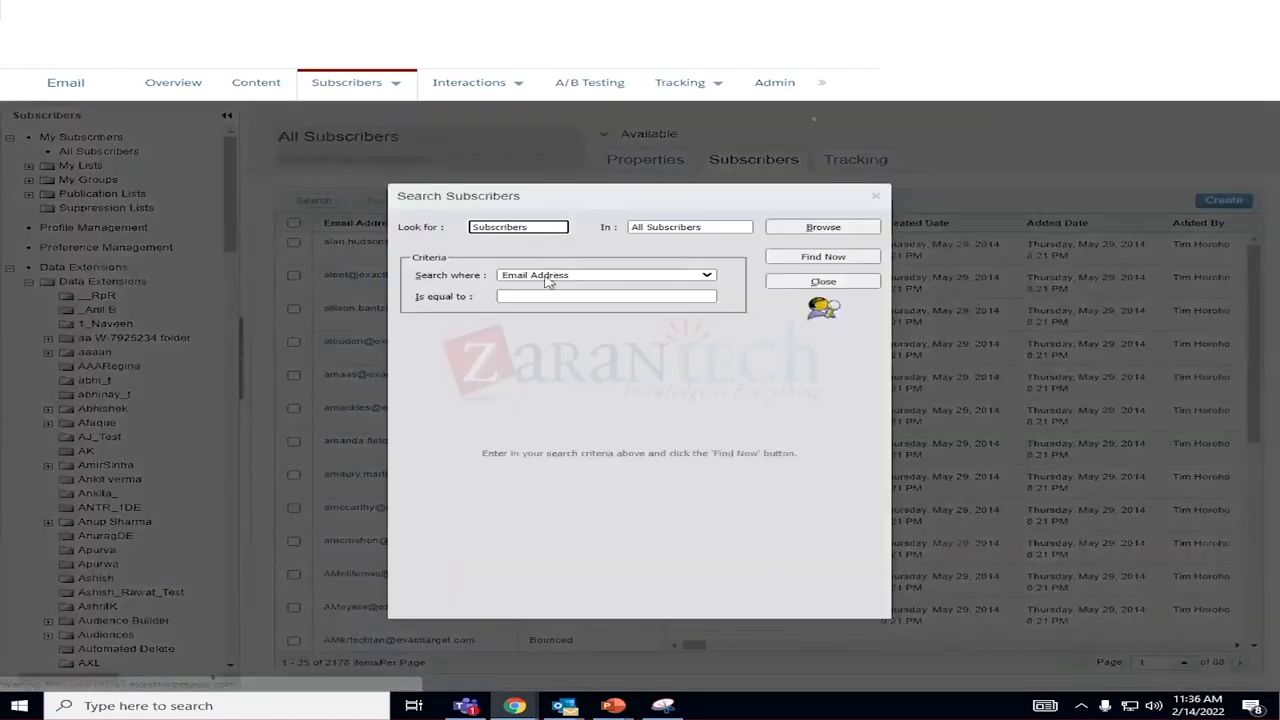
click(527, 296)
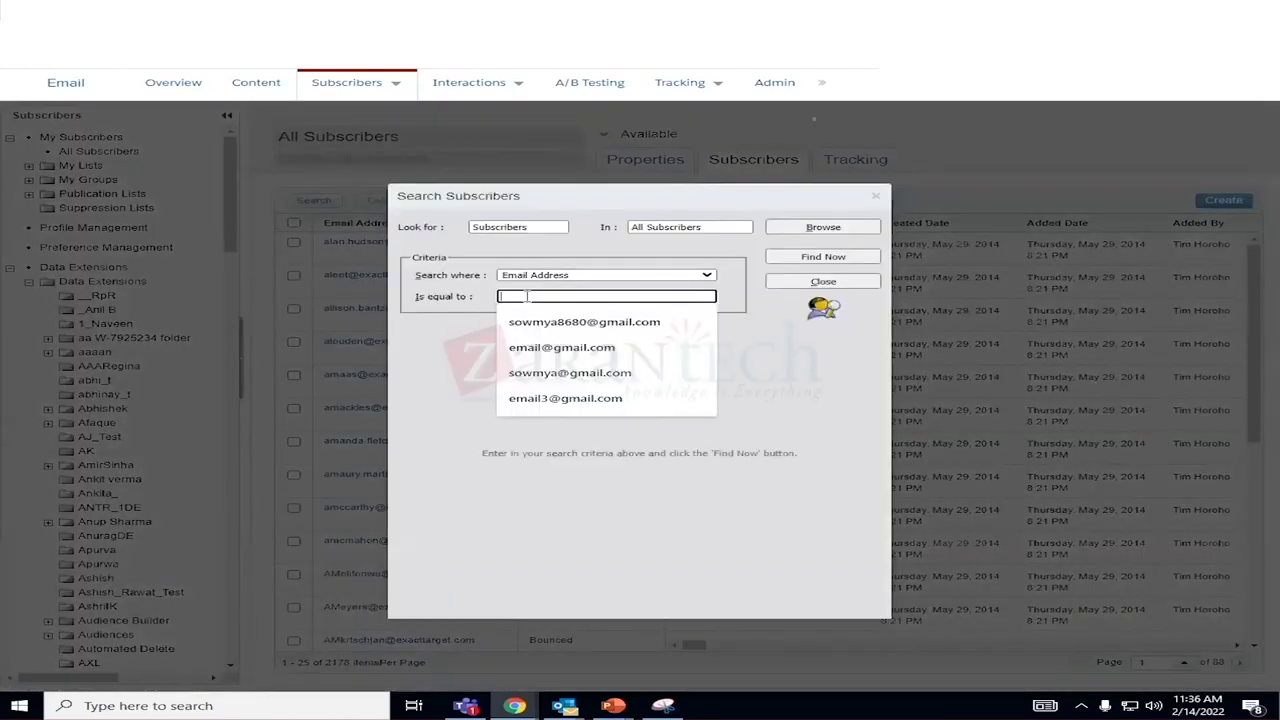
text(1234)
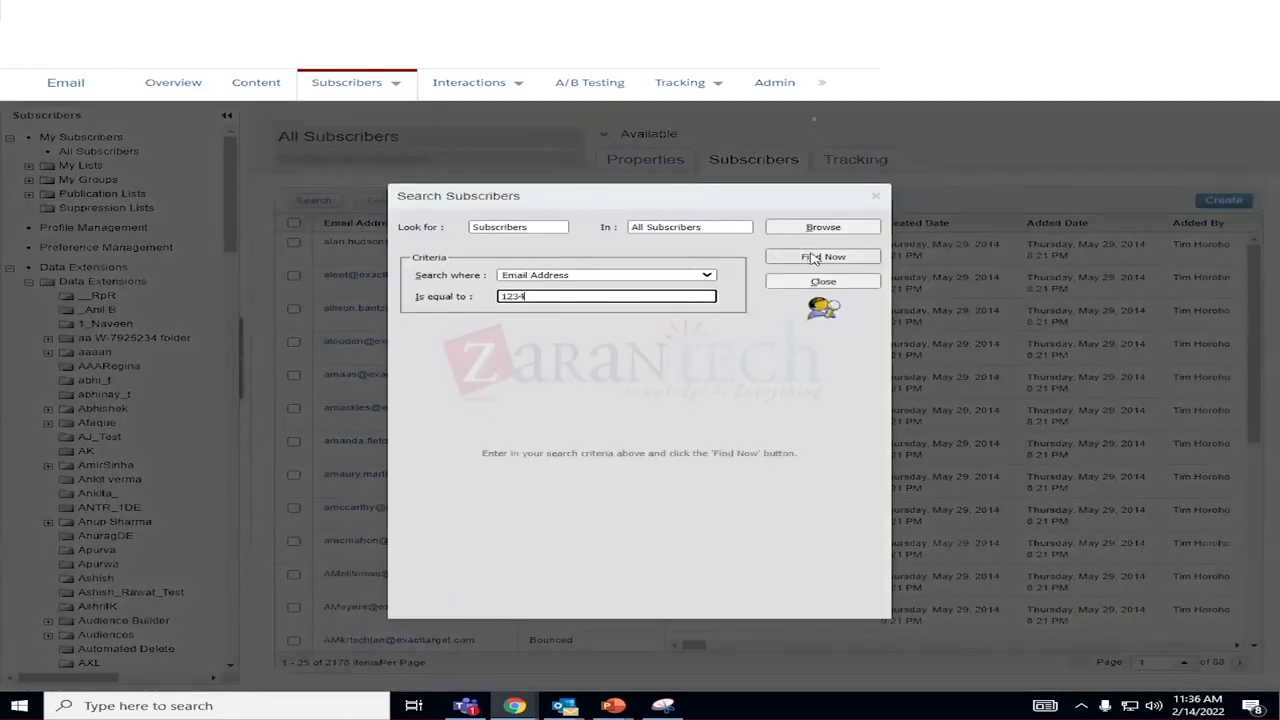
click(813, 258)
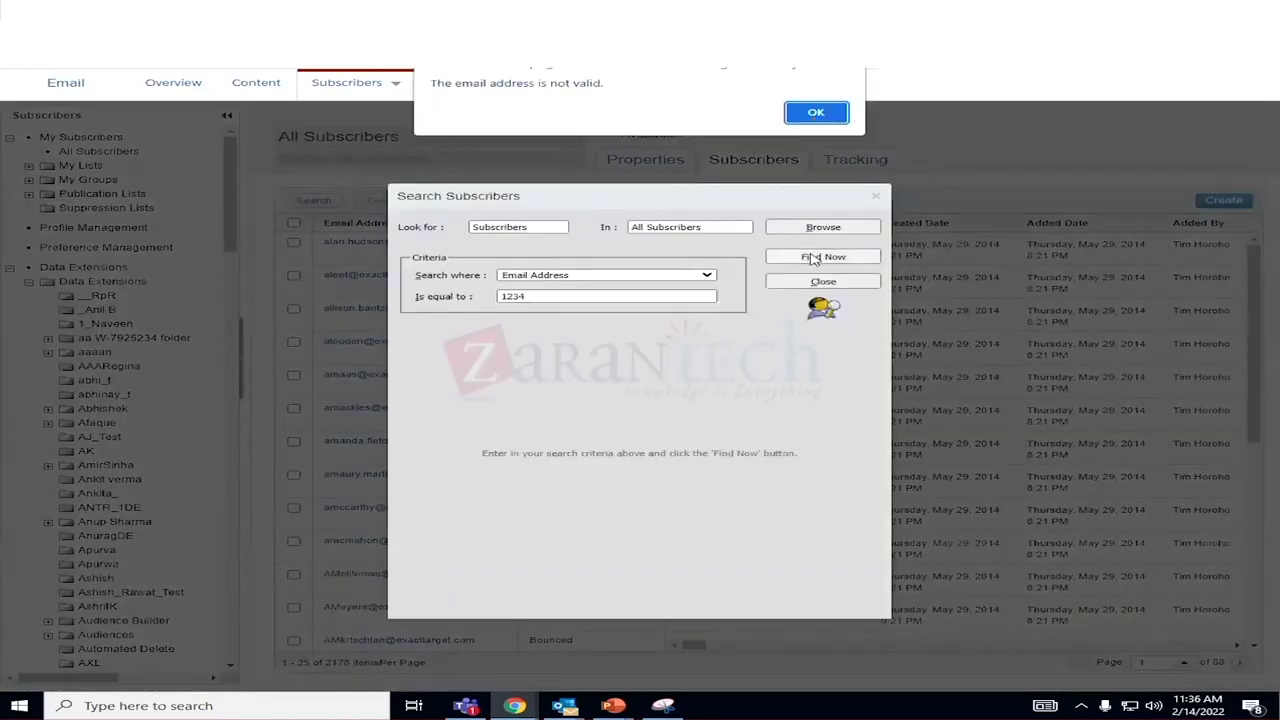
click(818, 111)
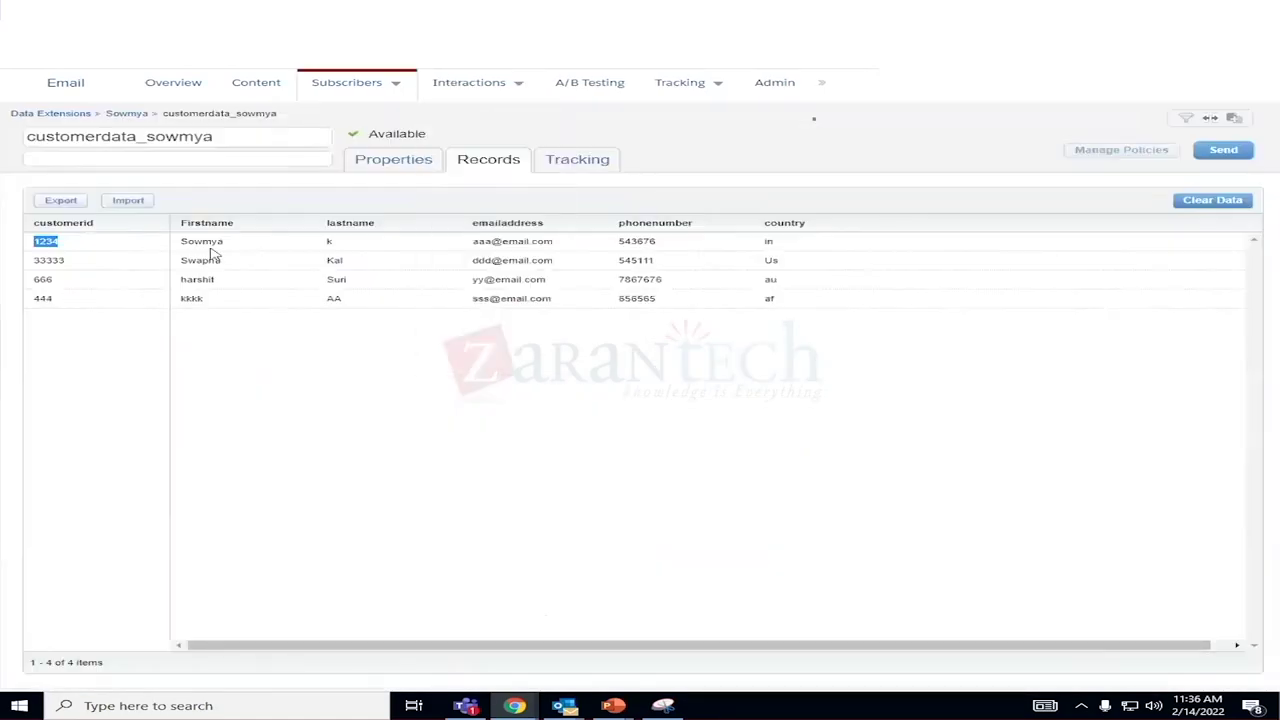
drag(554, 241, 471, 251)
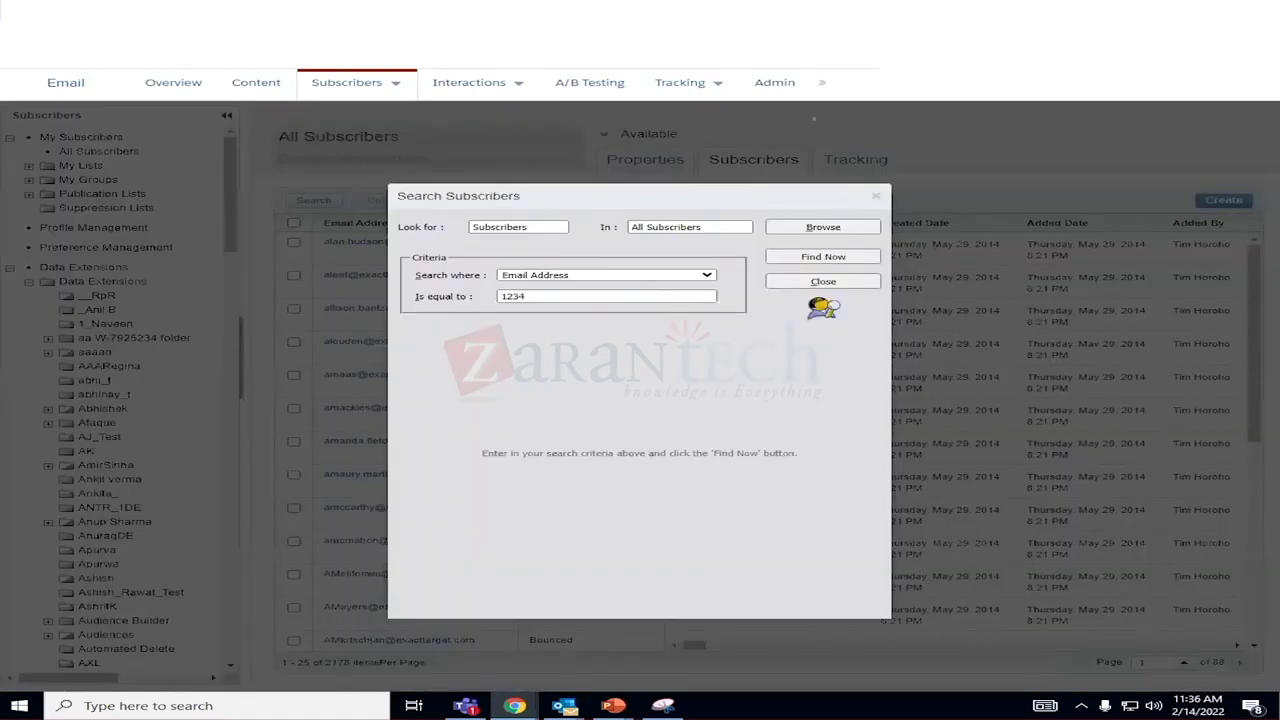
drag(556, 296, 485, 309)
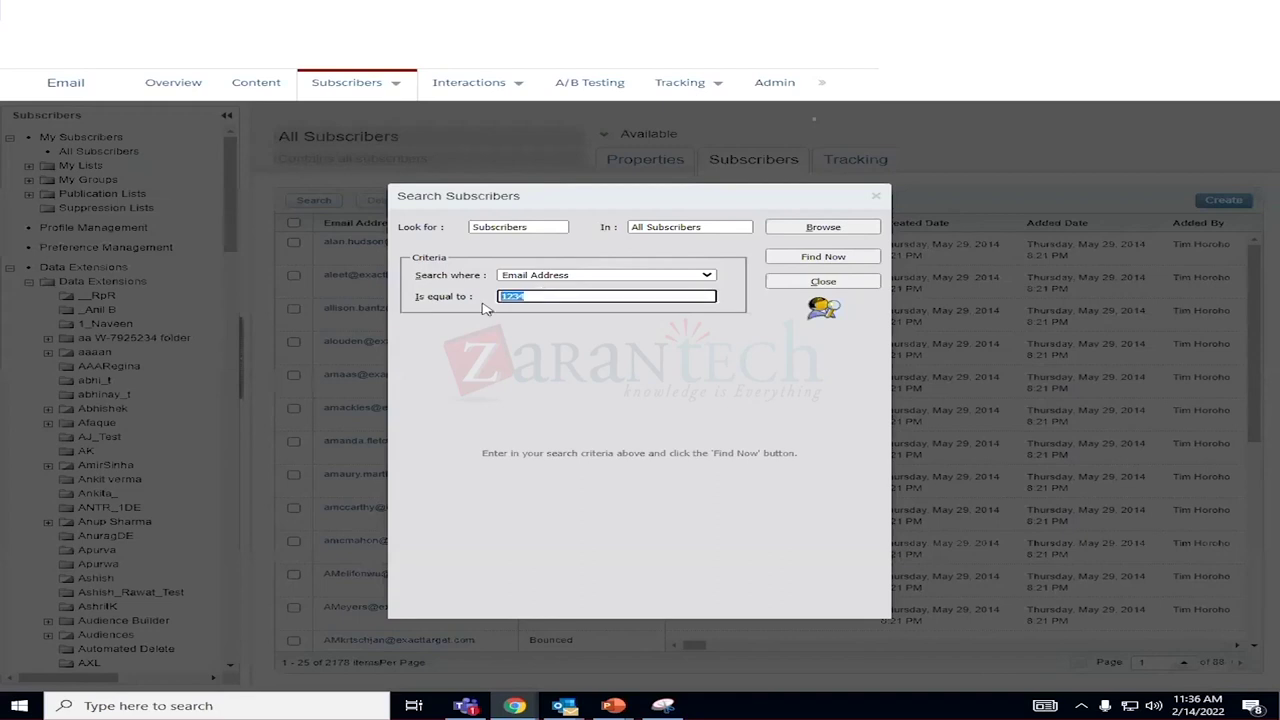
click(621, 337)
Switch the search to Subscriber Key and find subscriber key 1234.
click(613, 278)
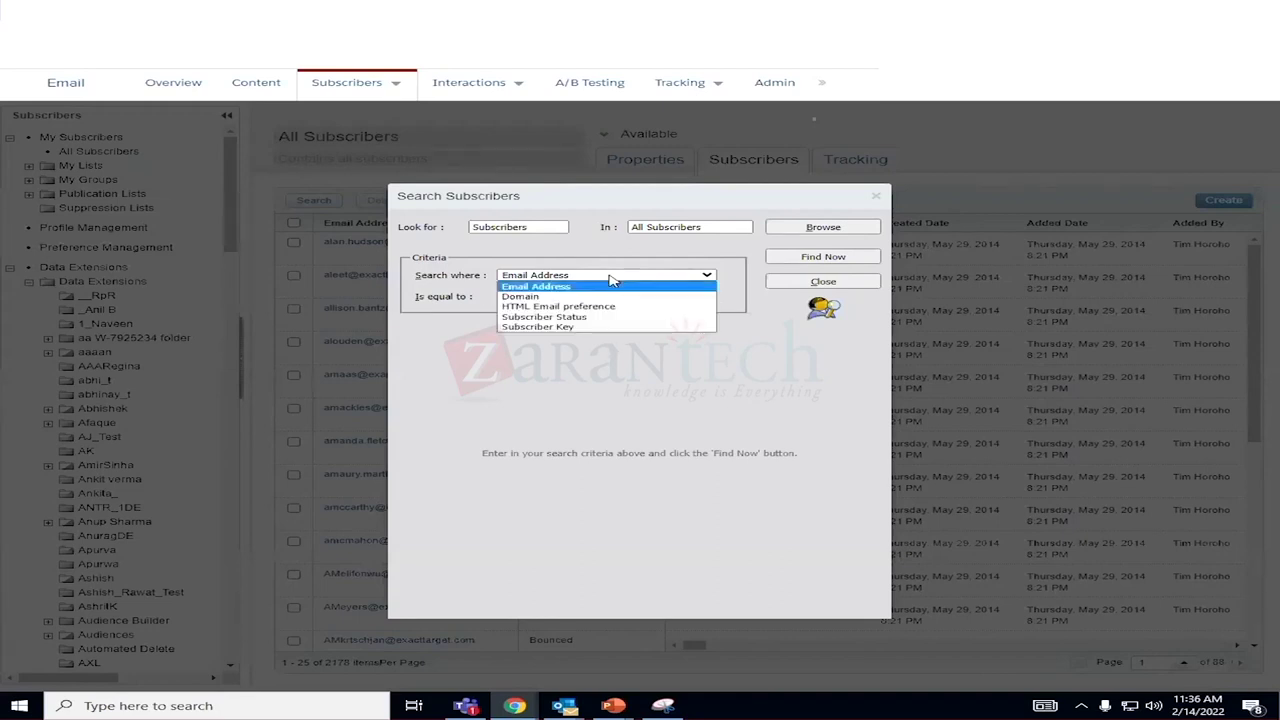
click(540, 326)
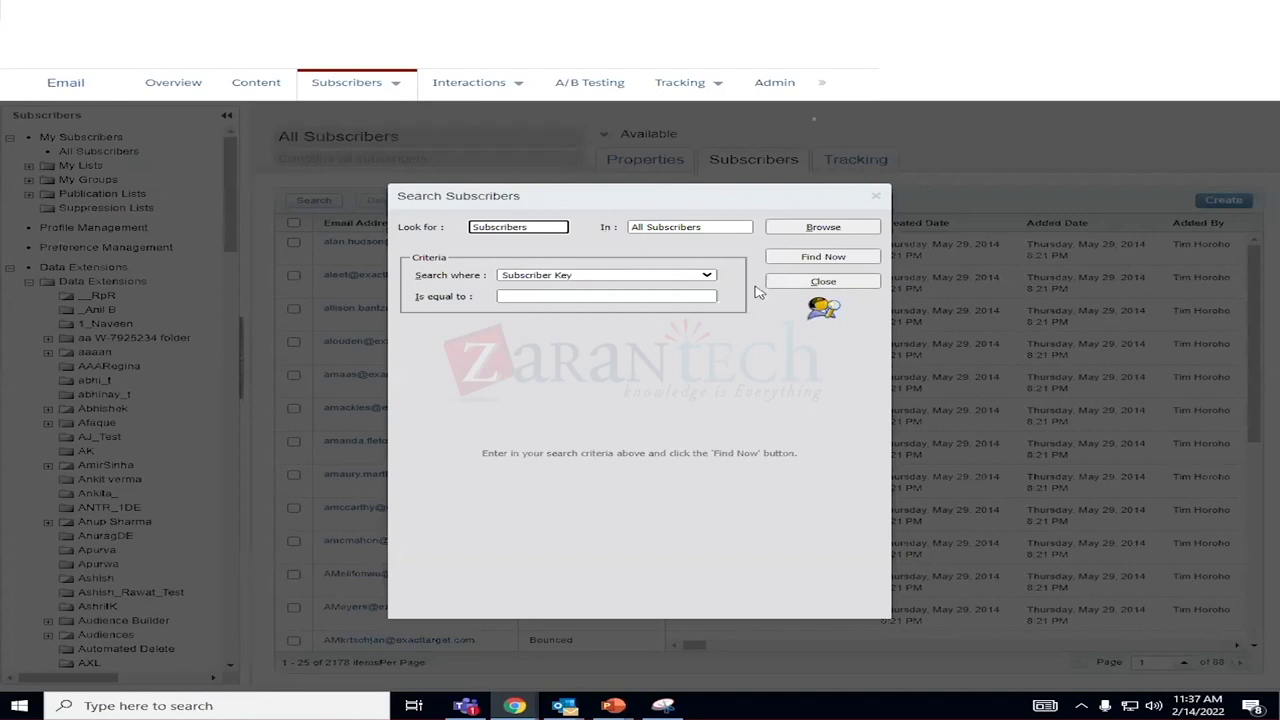
click(822, 258)
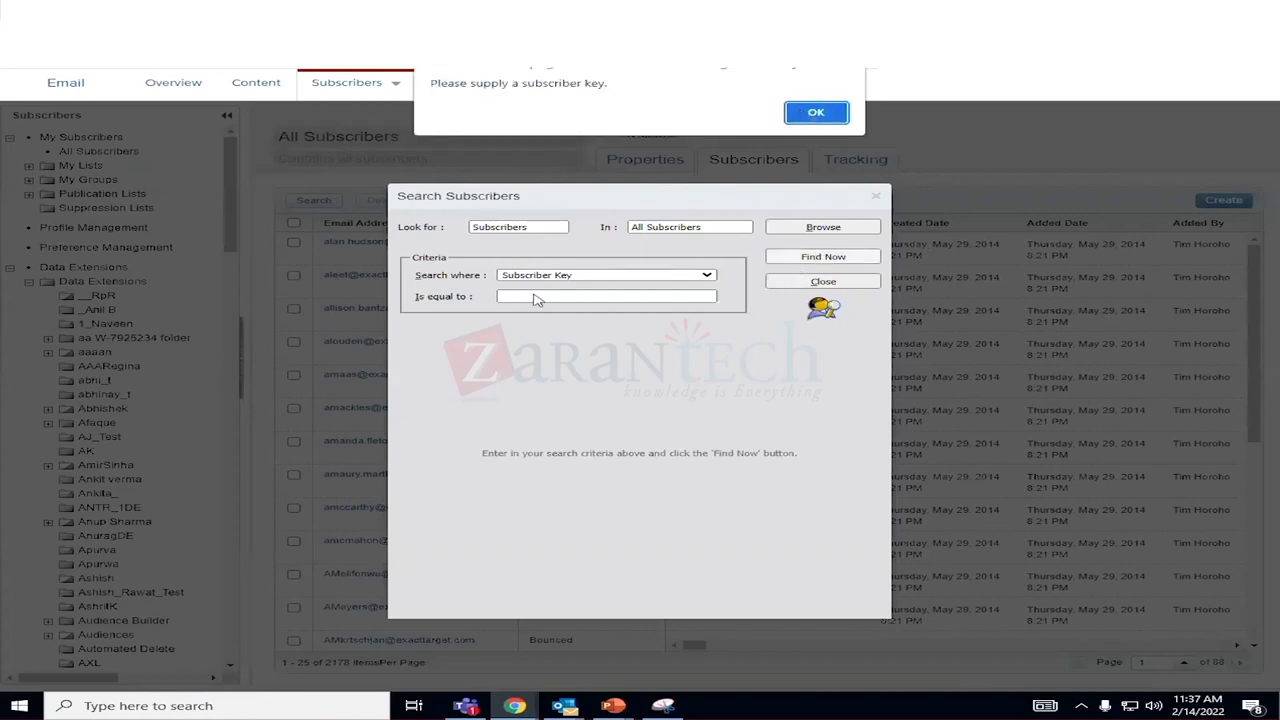
click(817, 111)
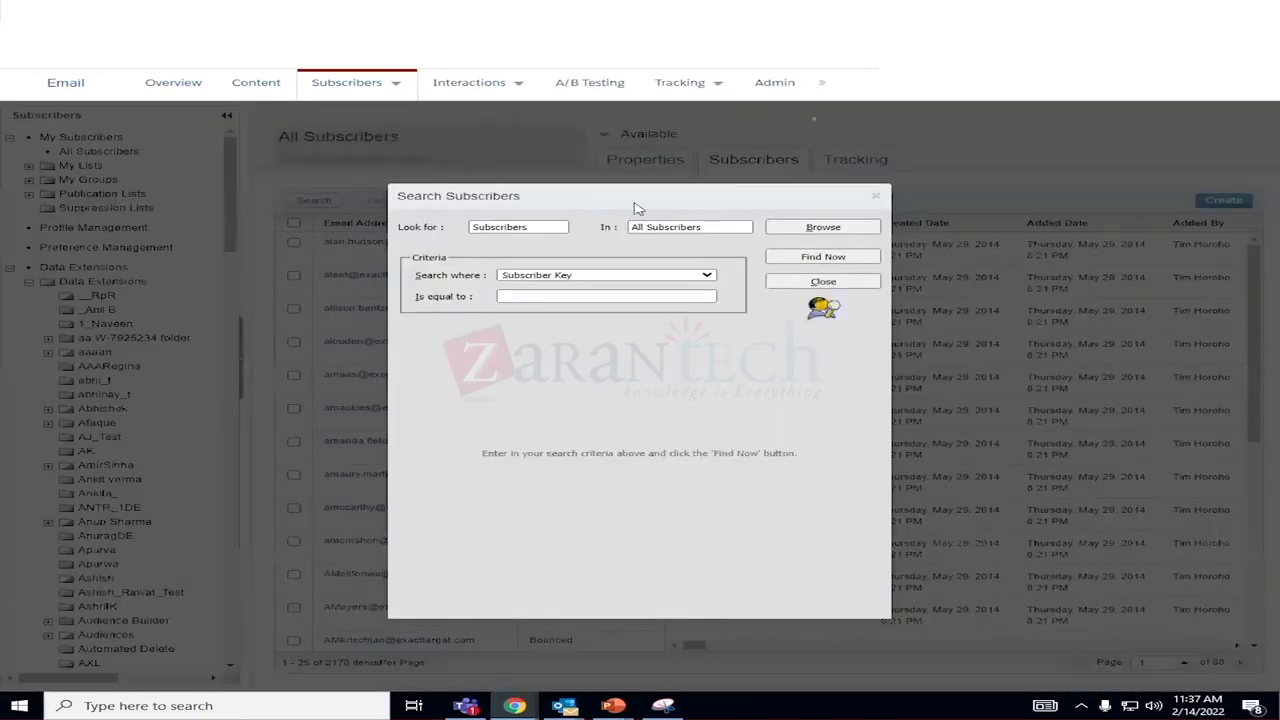
click(519, 296)
text(1234)
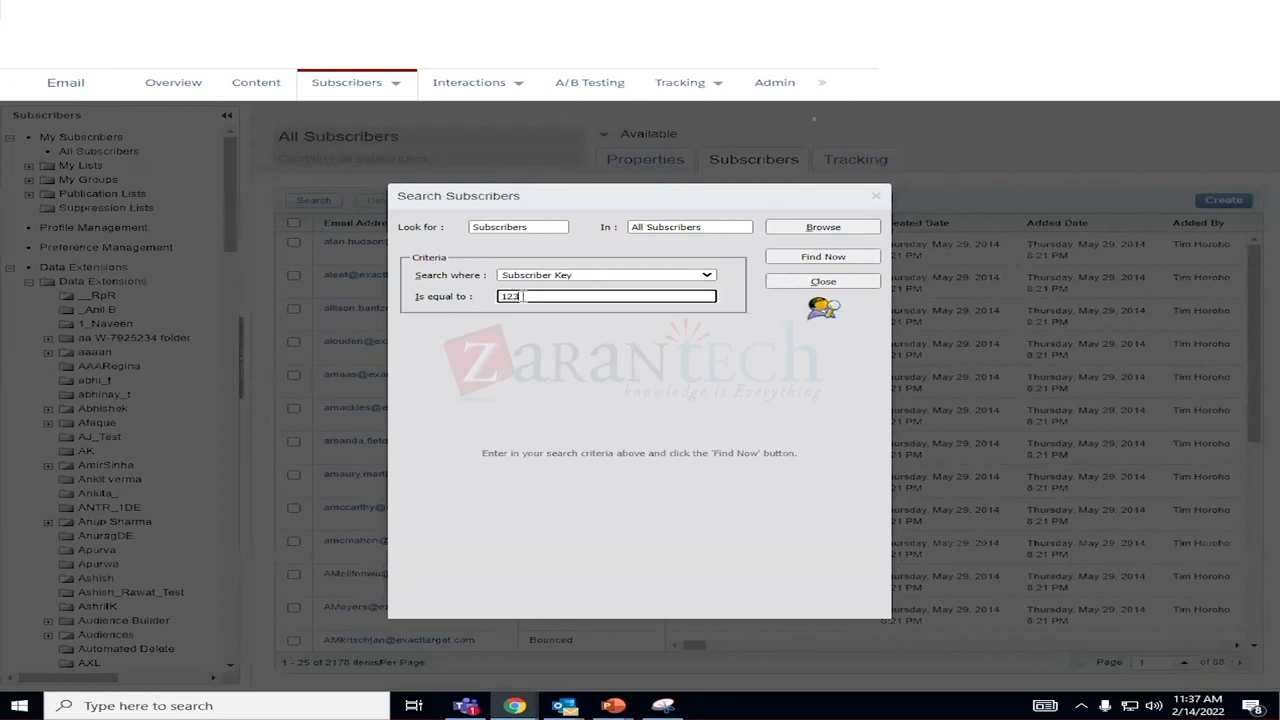
click(808, 258)
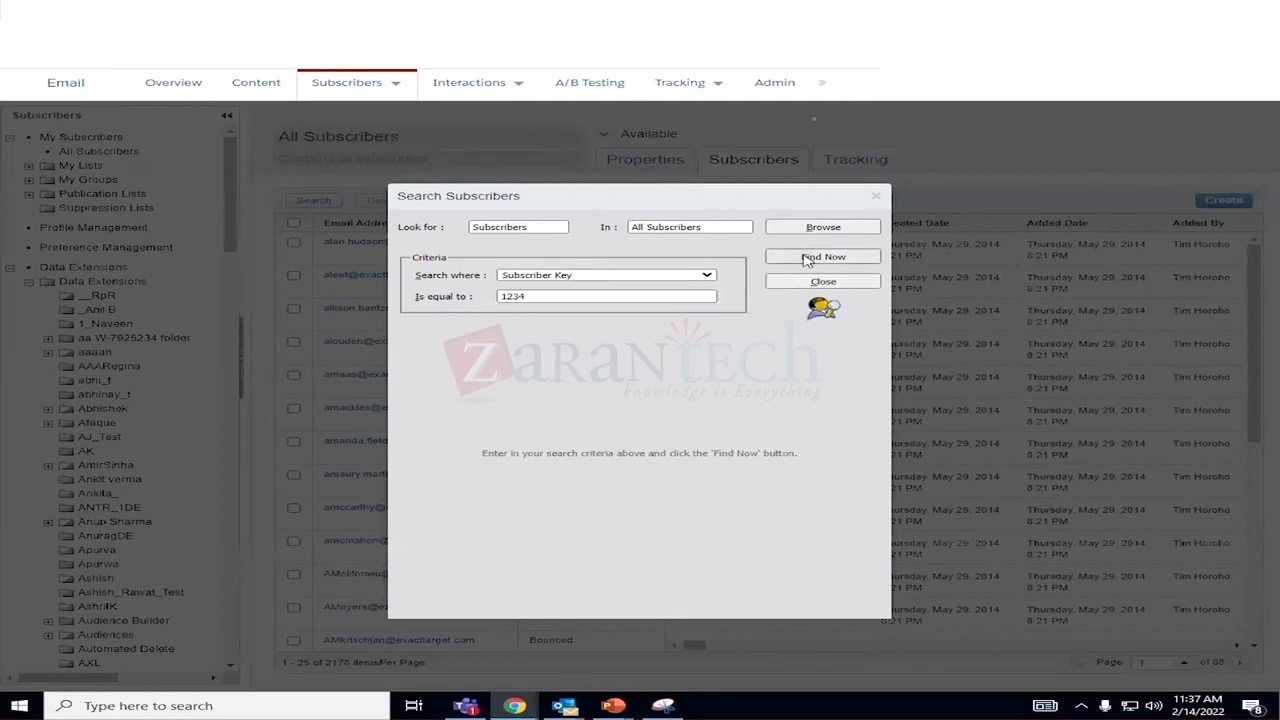
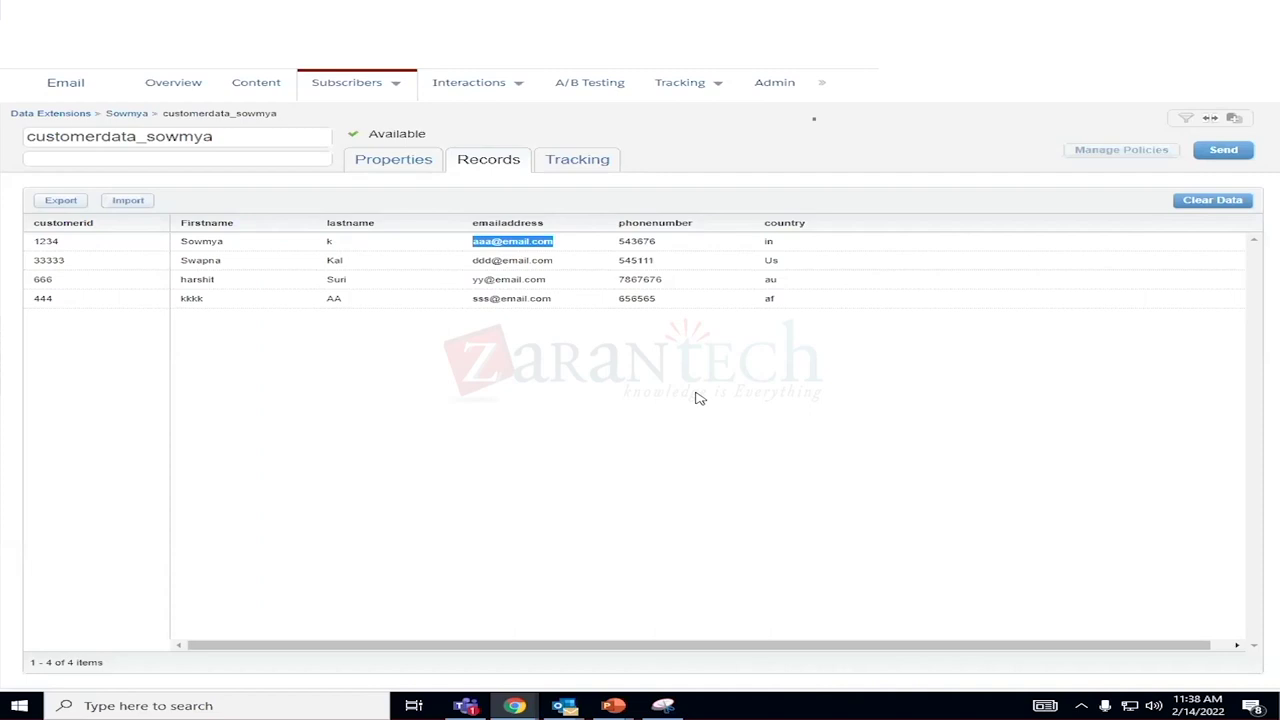
Search all subscribers by subscriber key, first for one copied customer ID, then another.
click(73, 272)
drag(73, 268, 37, 272)
key(ctrl+c)
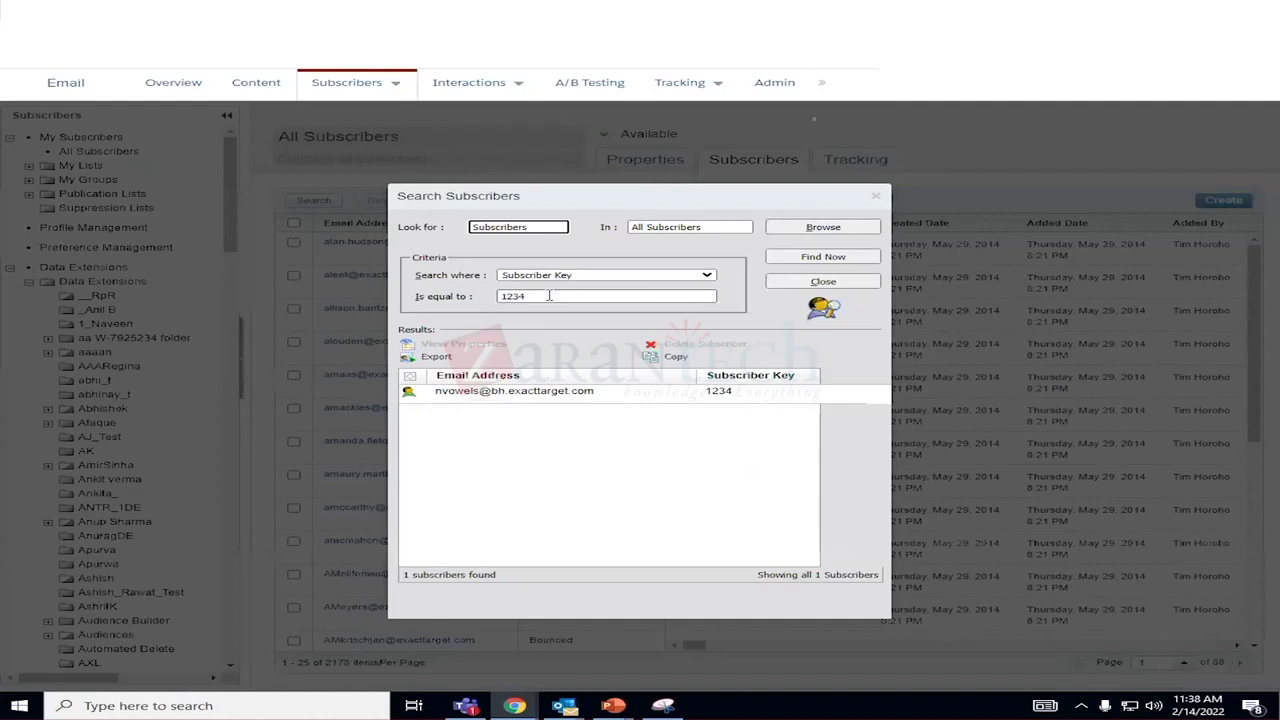
double_click(510, 296)
key(ctrl+v)
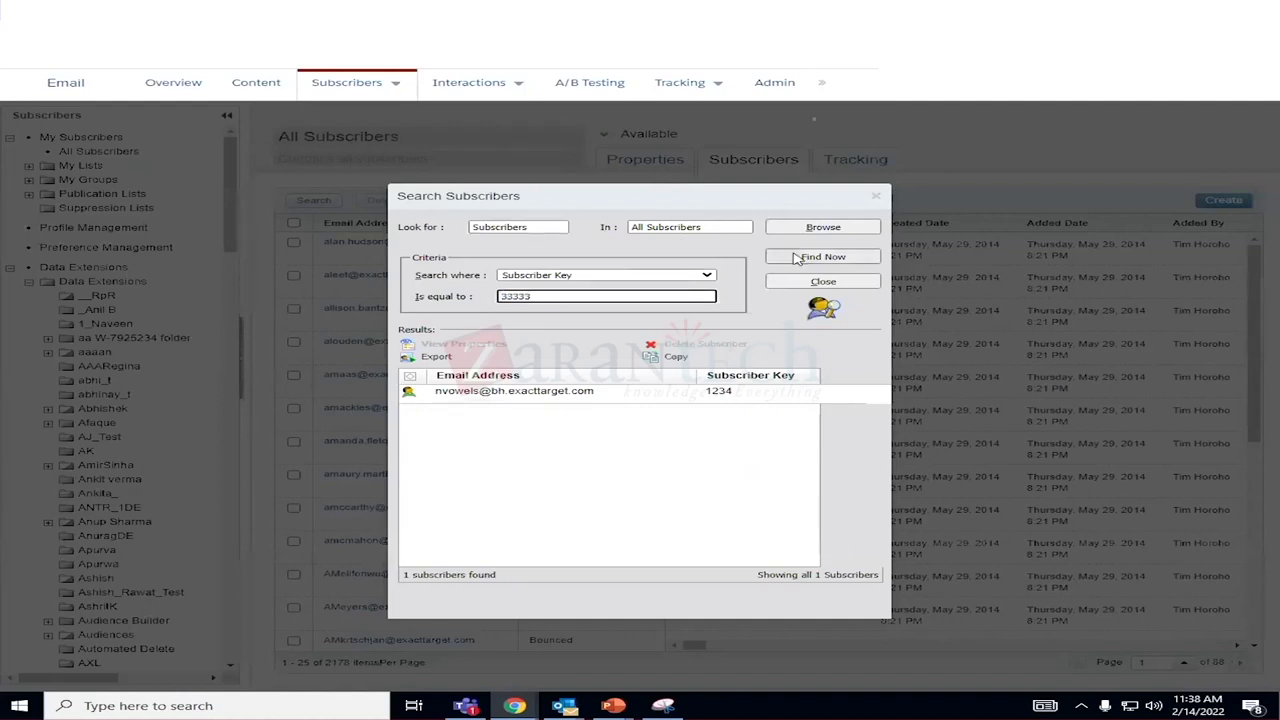
click(821, 257)
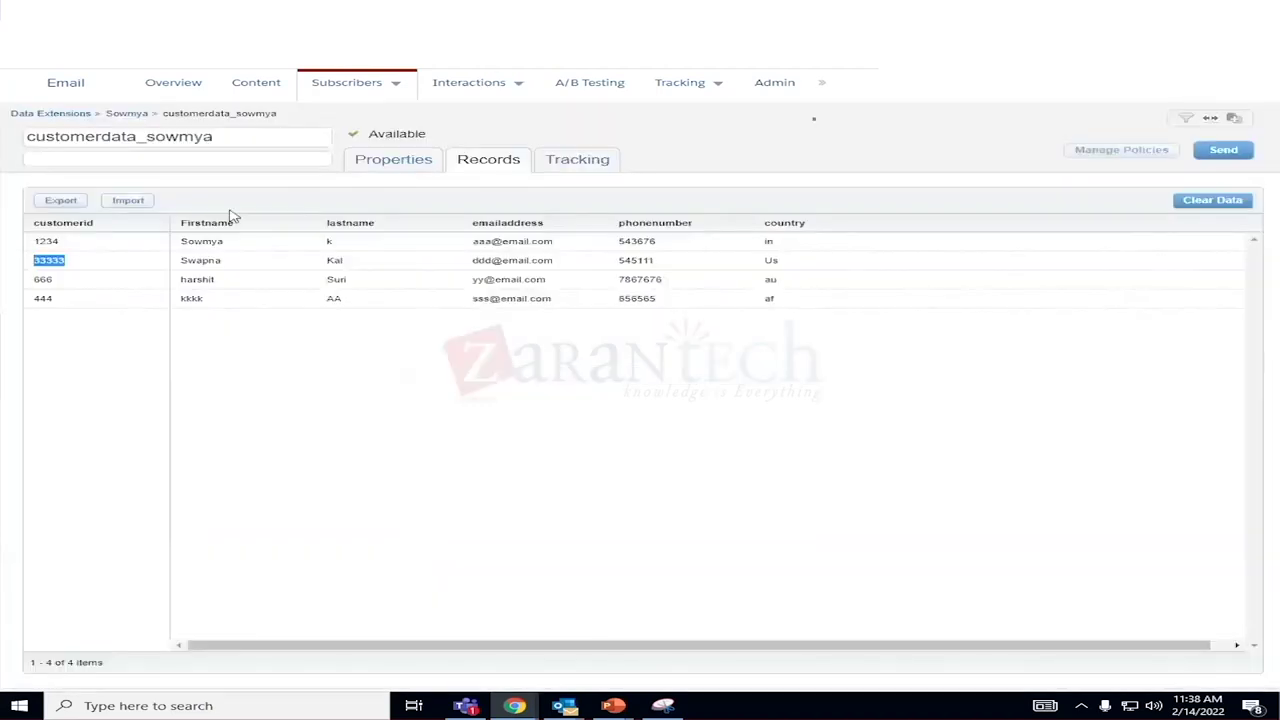
drag(68, 286, 35, 290)
key(ctrl+c)
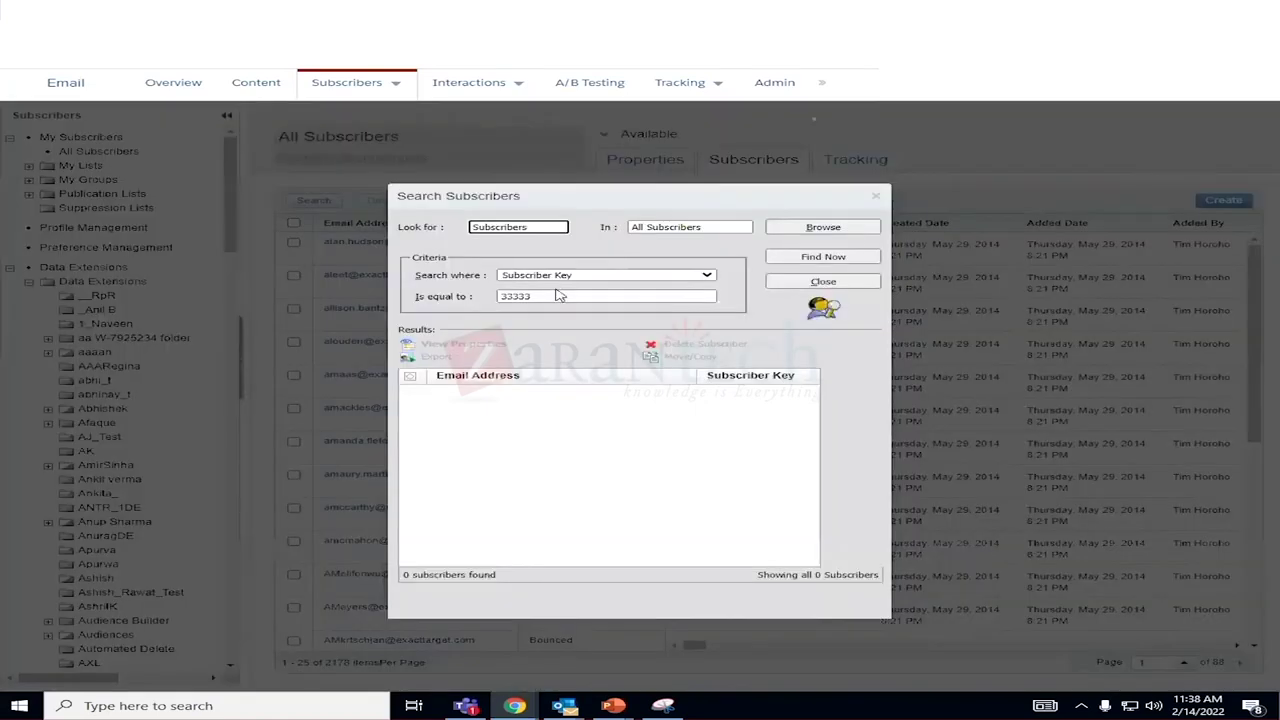
double_click(550, 296)
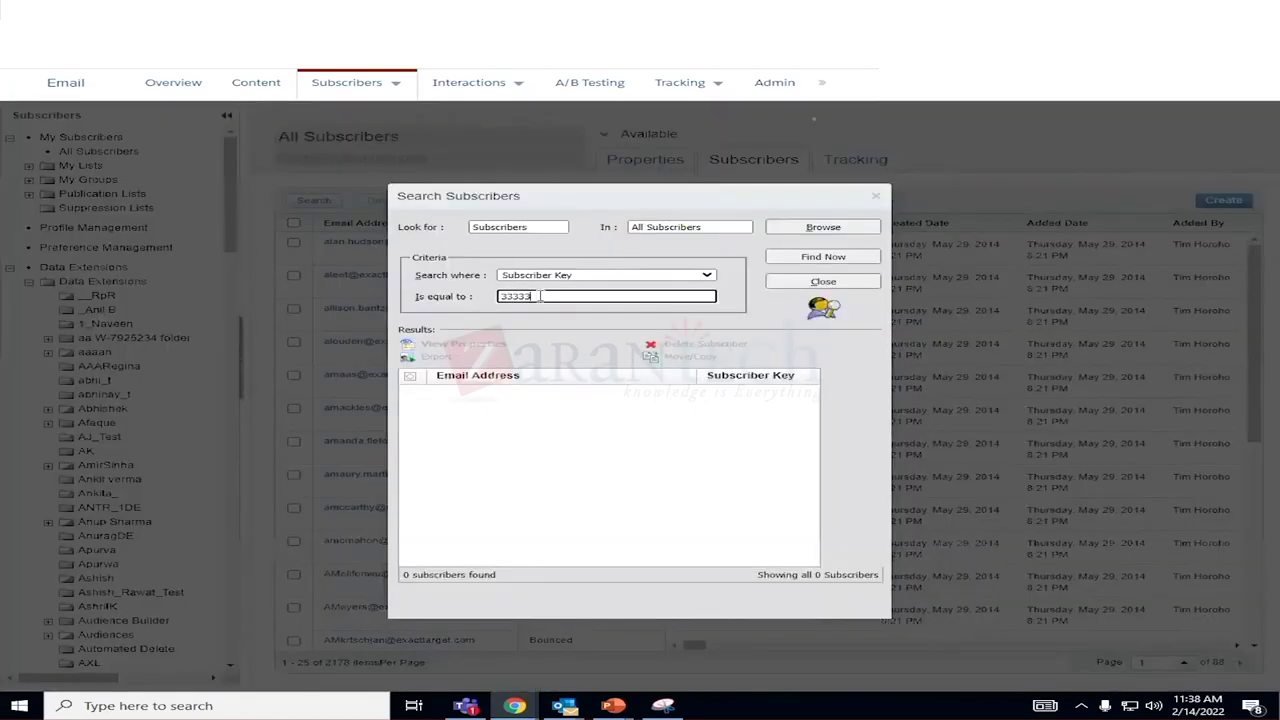
key(ctrl+v)
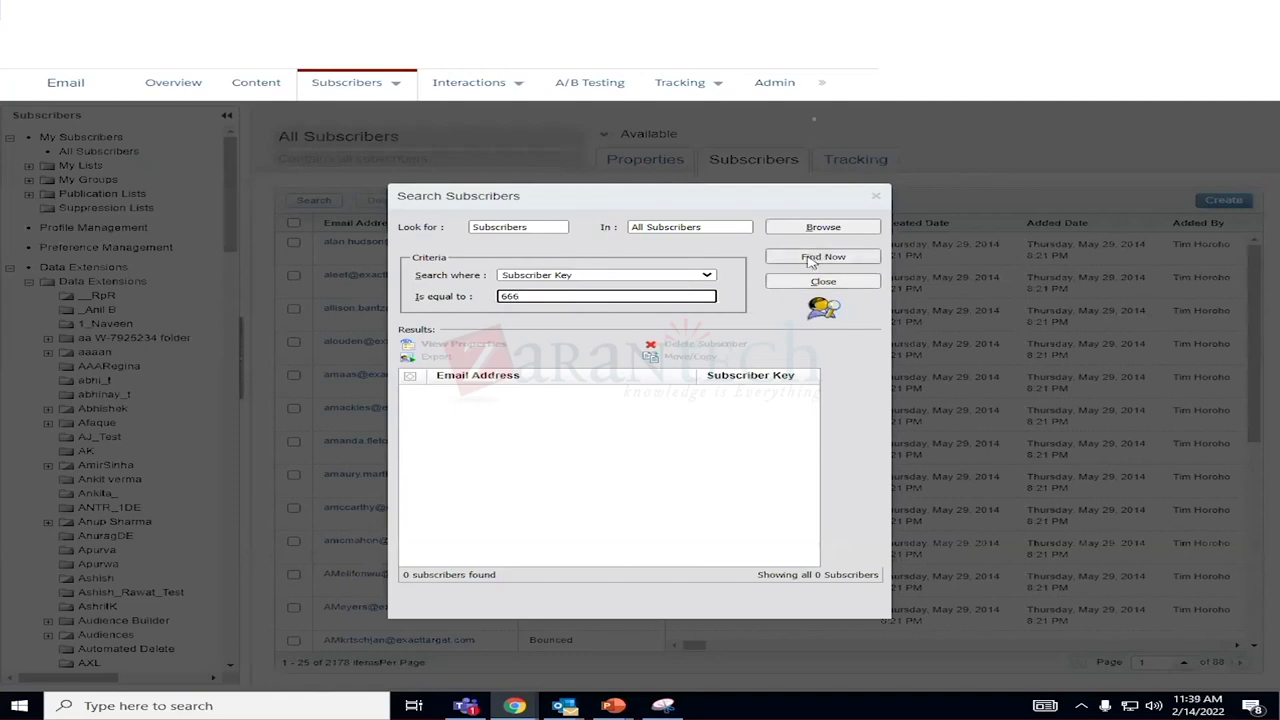
click(810, 258)
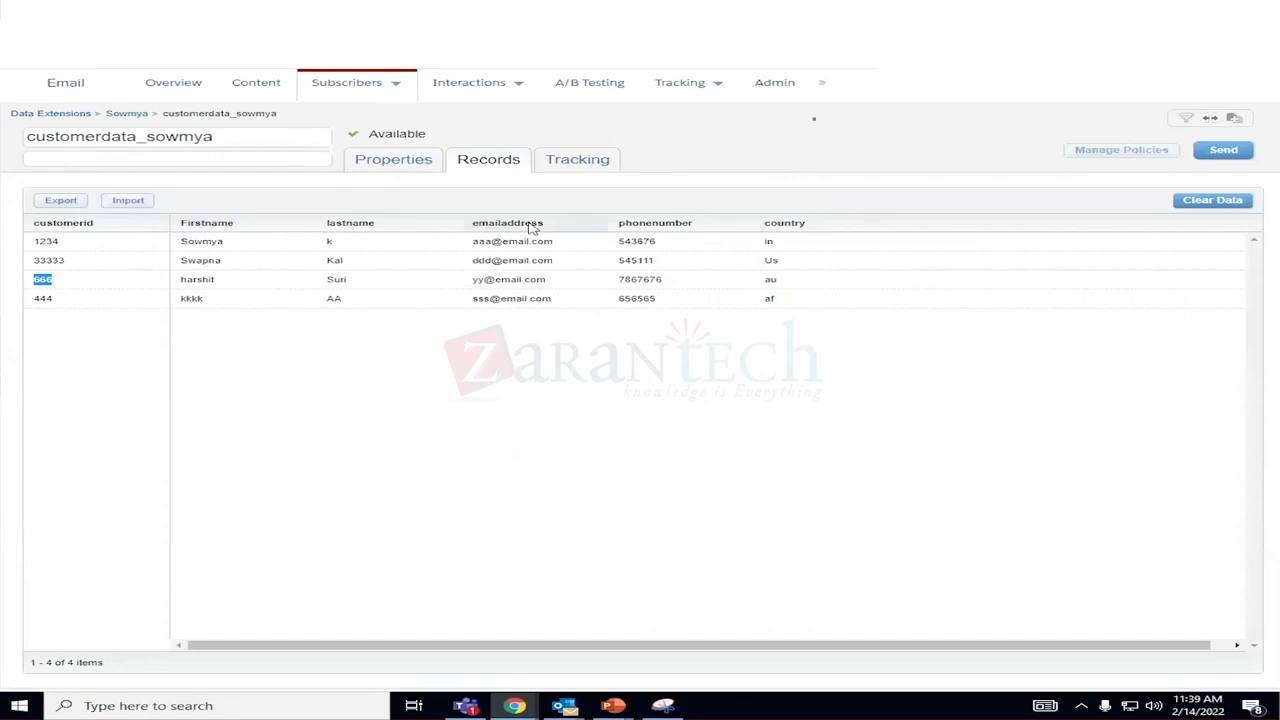
View the data extension's properties, then open Contact Builder from the Audience Builder menu.
click(411, 168)
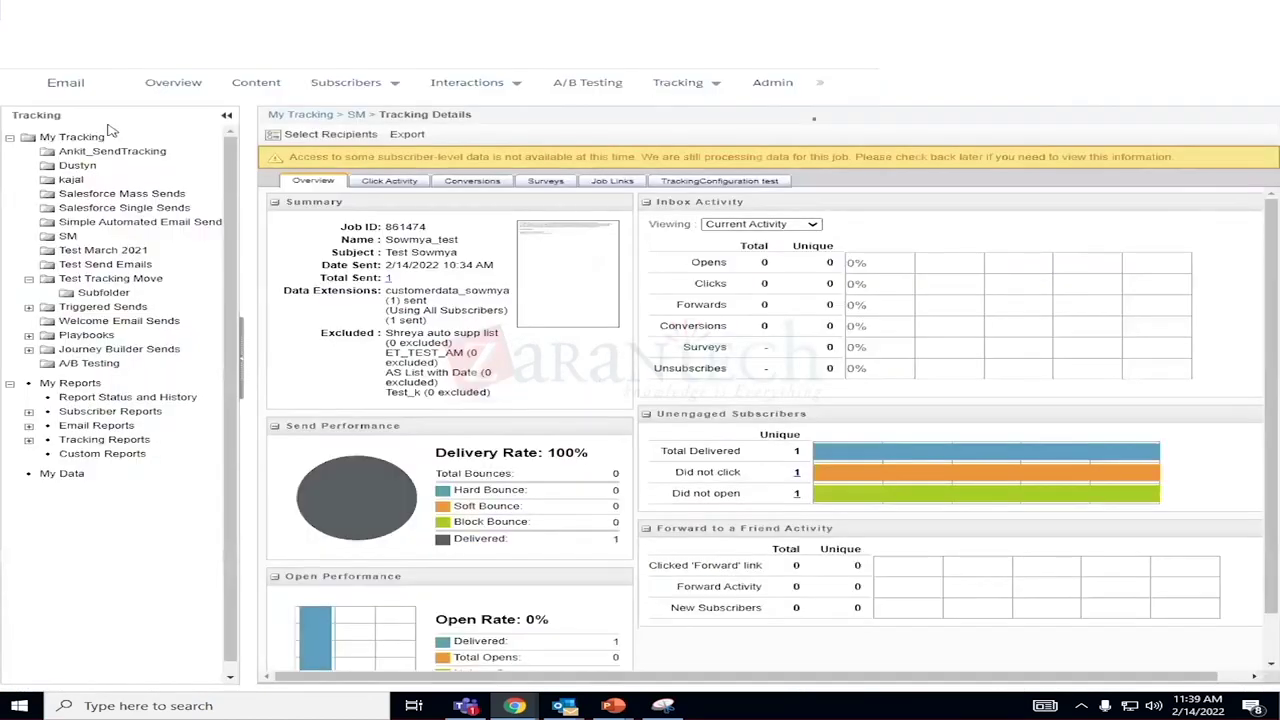
mouse_move(12, 94)
mouse_move(737, 173)
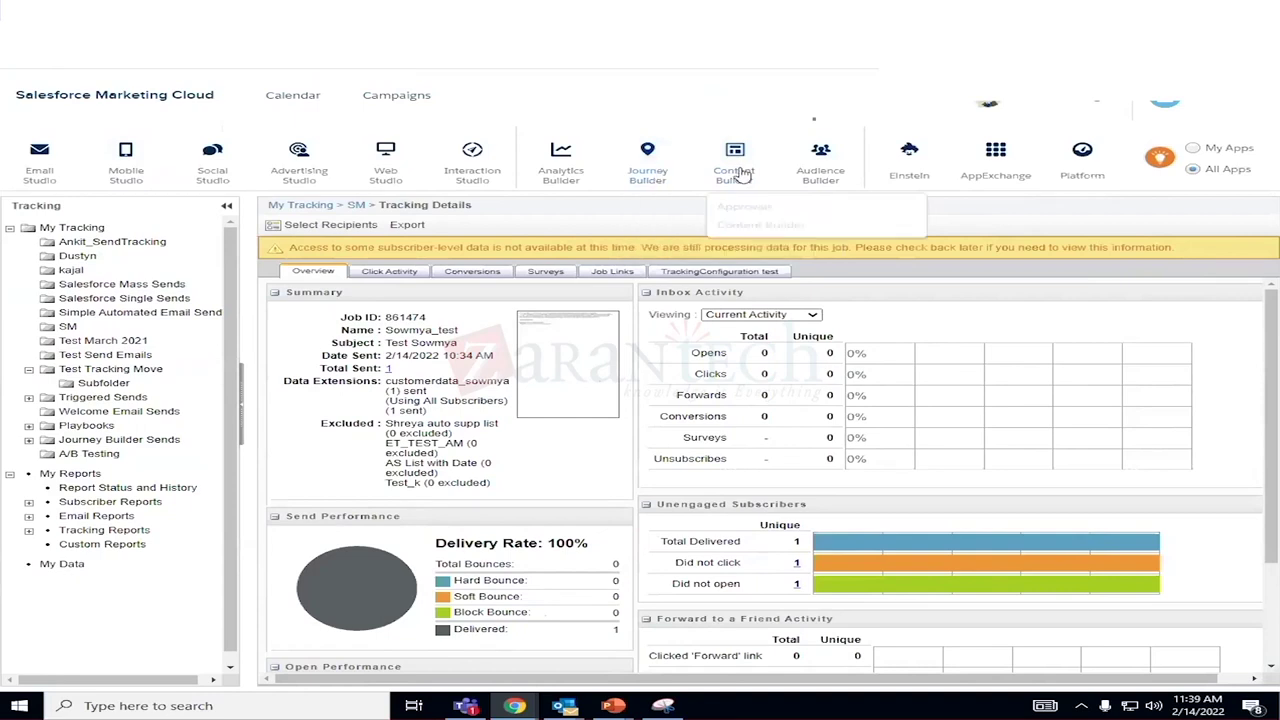
mouse_move(828, 175)
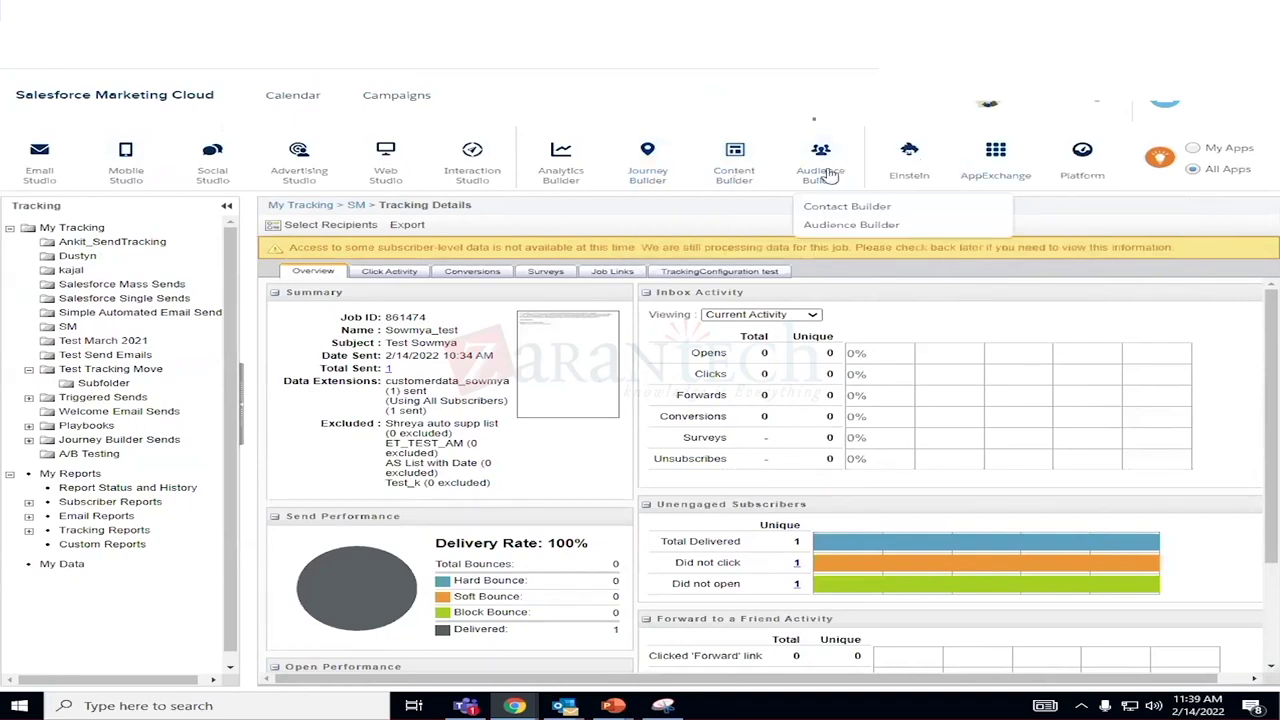
mouse_move(563, 175)
click(840, 207)
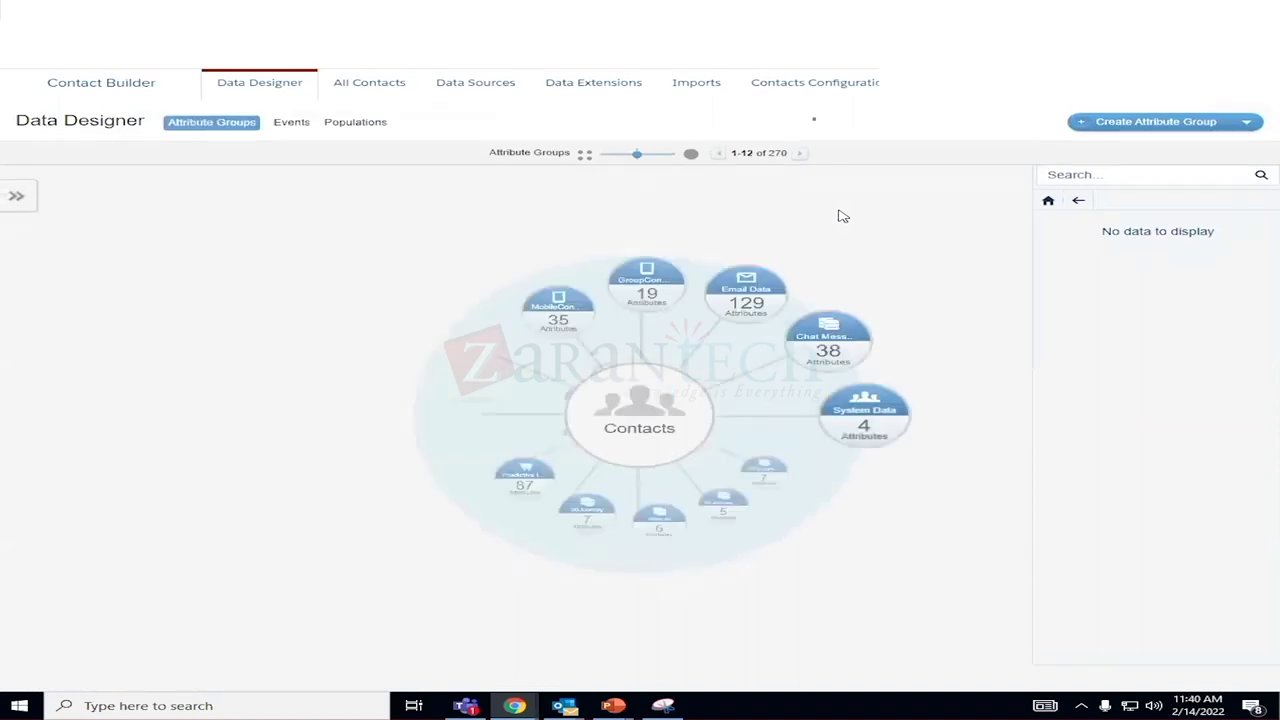
Open the customerdata extension from the personal folder under Contact Builder's Data Extensions.
click(617, 90)
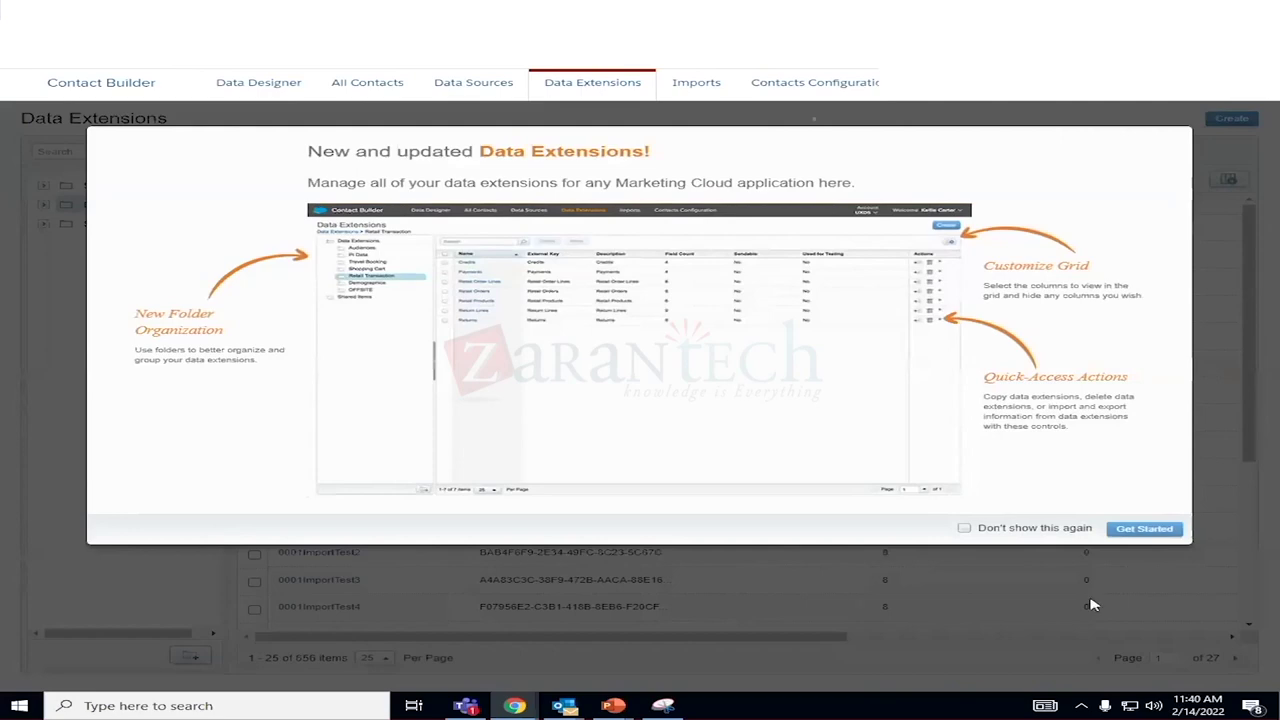
click(1120, 530)
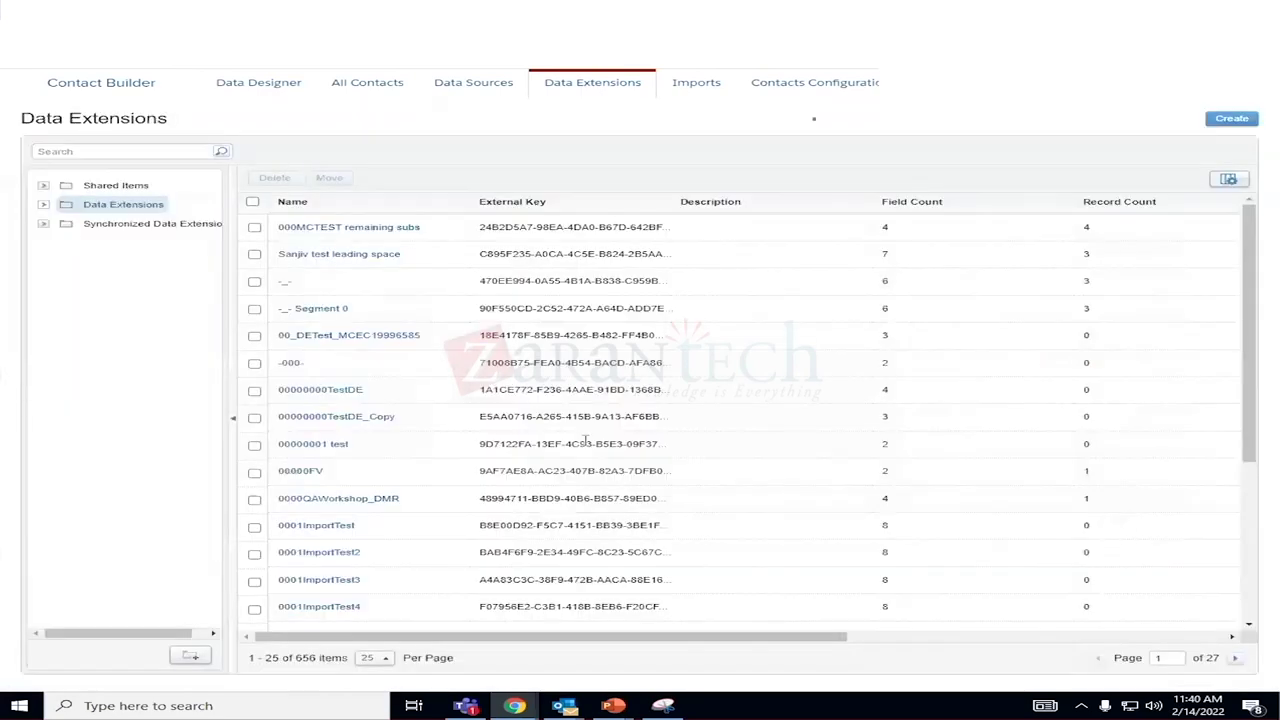
click(43, 205)
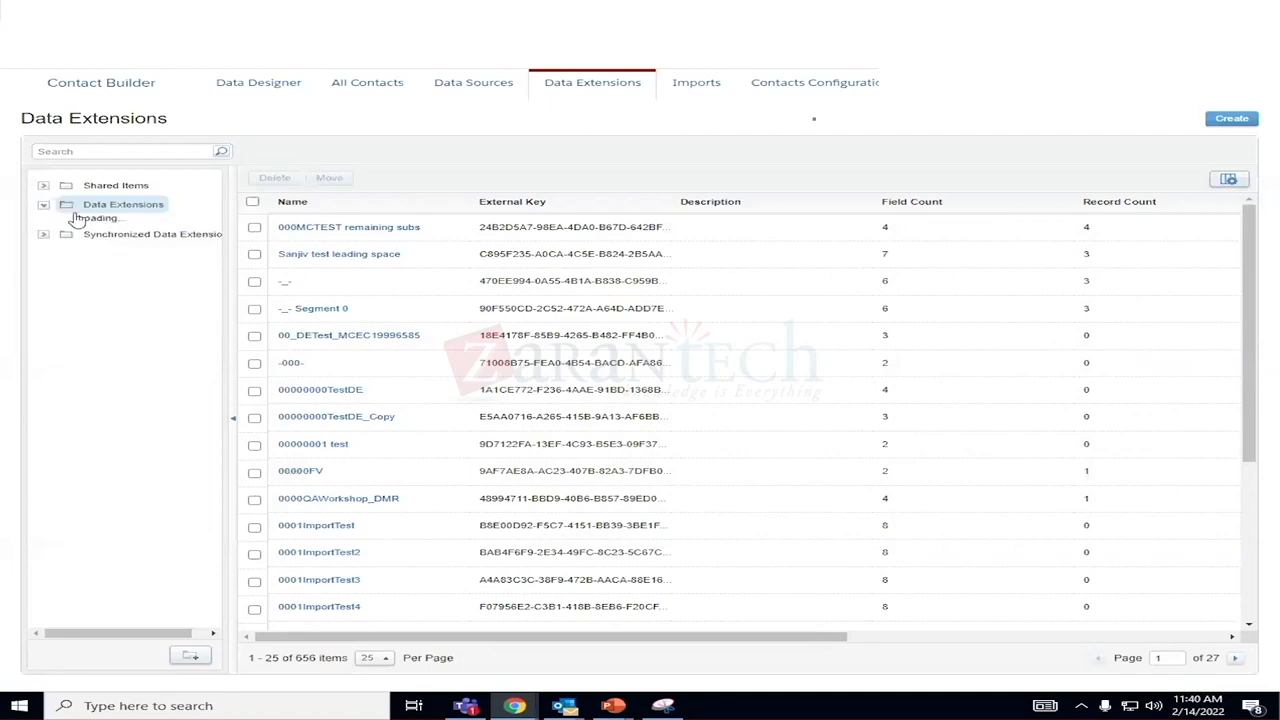
scroll(151, 491, down, 6)
scroll(155, 521, down, 10)
scroll(163, 581, down, 10)
scroll(163, 581, down, 10)
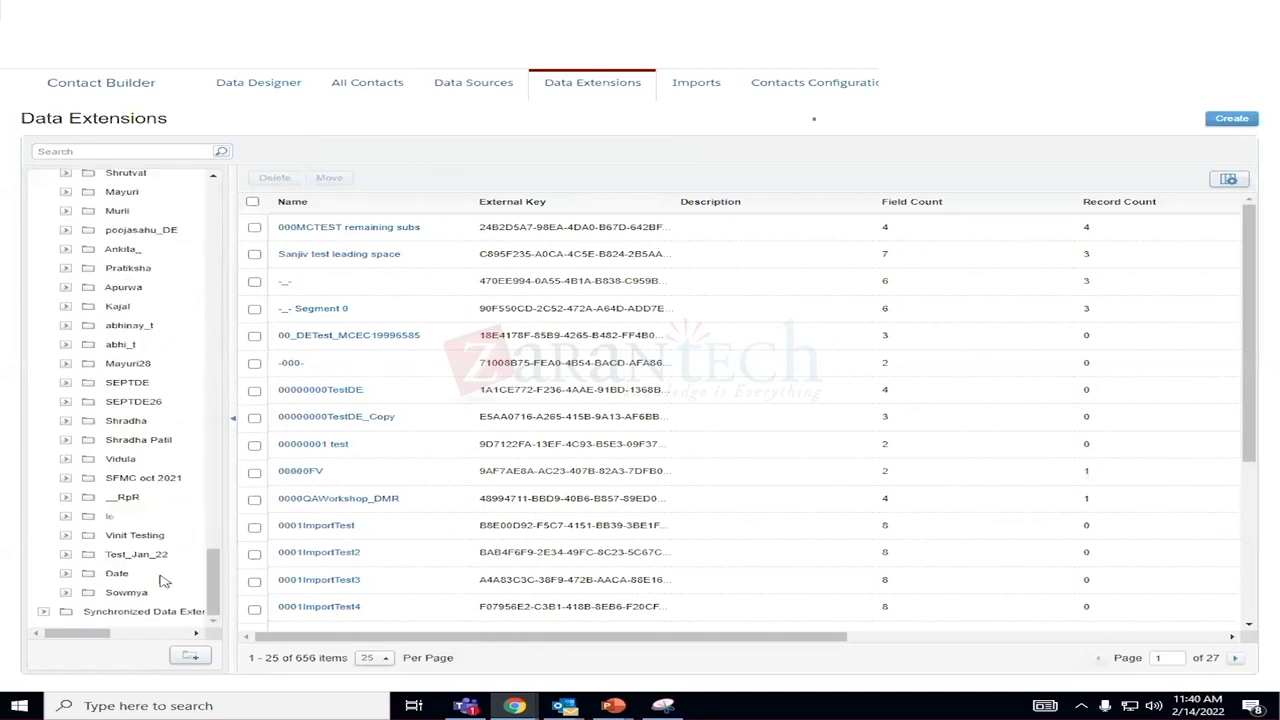
click(126, 593)
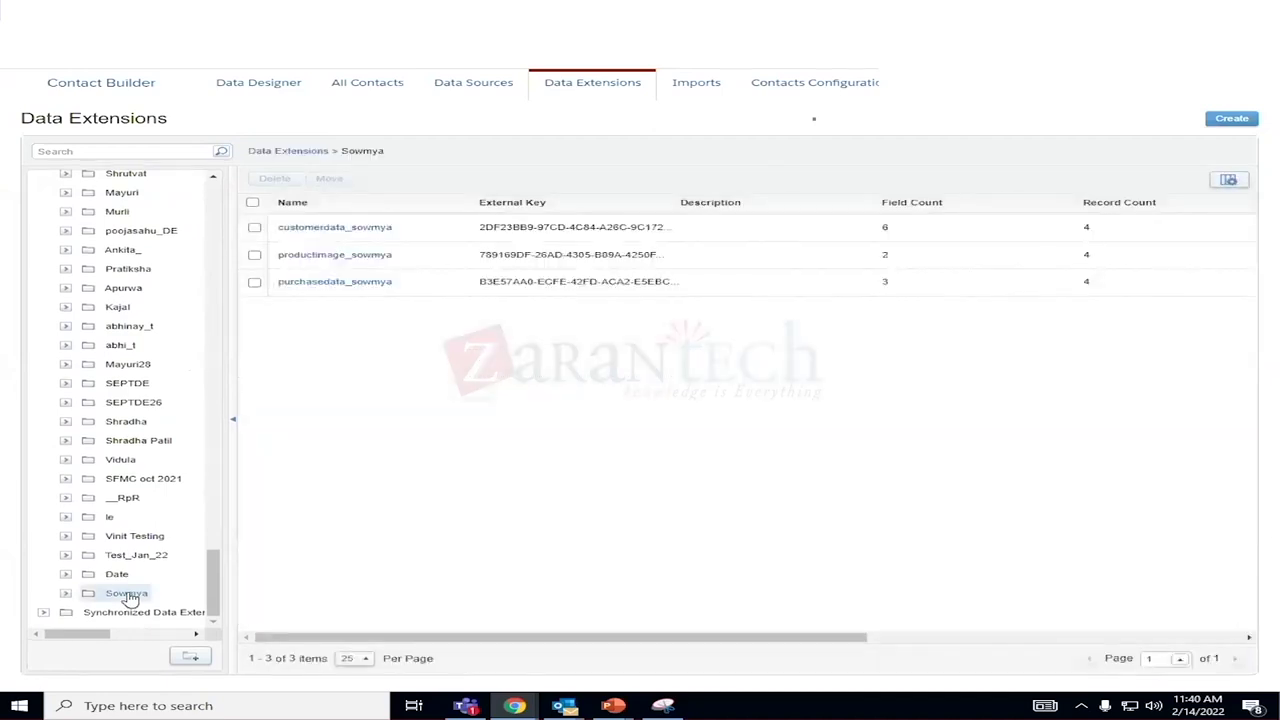
click(309, 229)
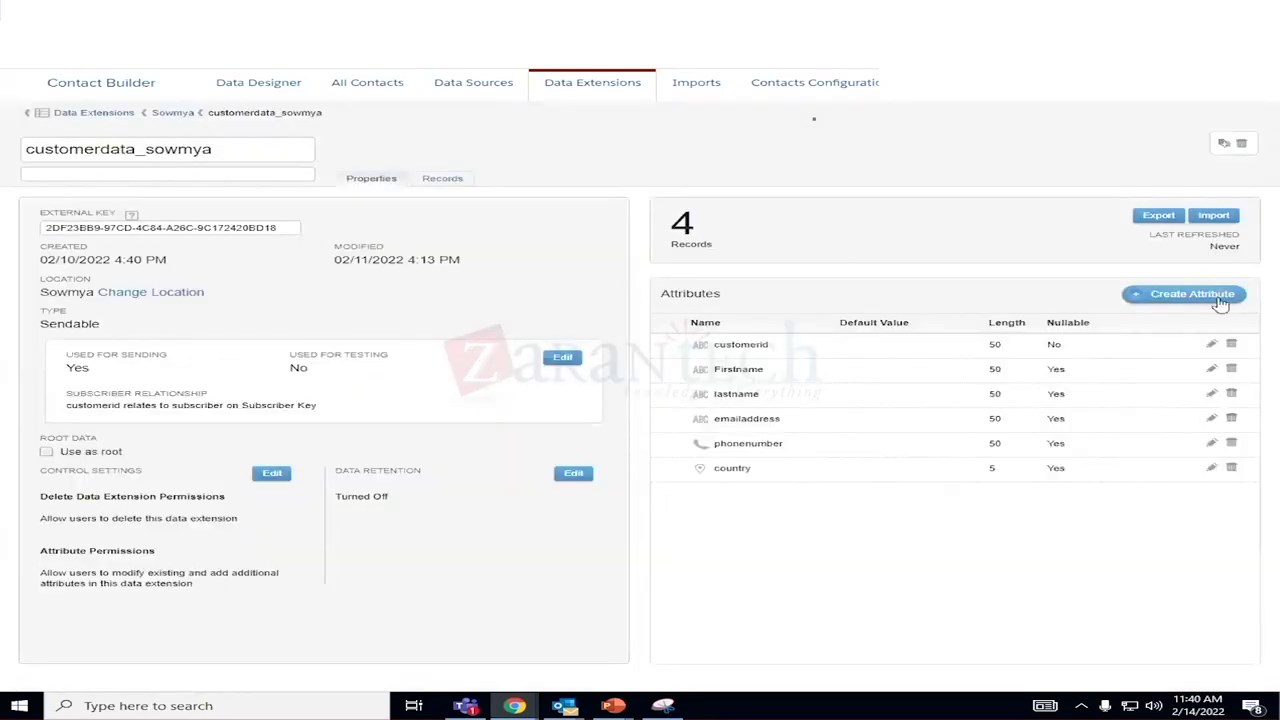
Inspect the emailaddress attribute in Edit Attribute, cancel without changes, and go to Data Sources.
click(1212, 418)
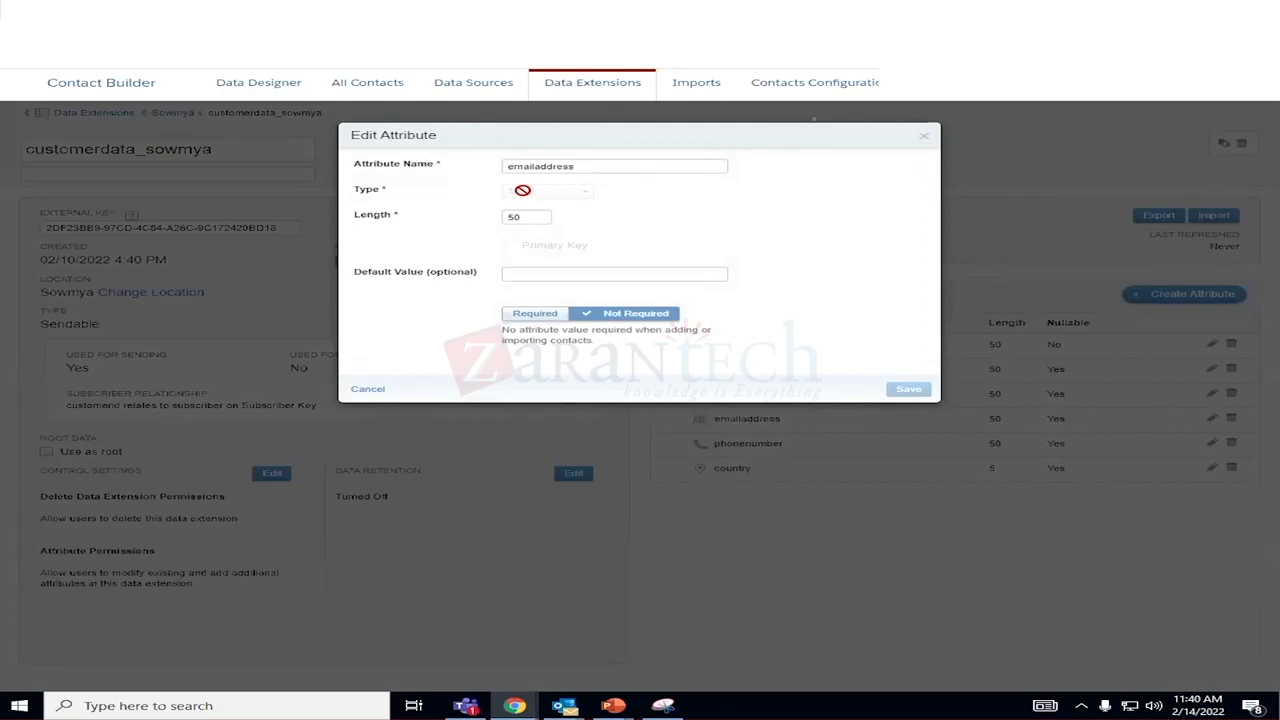
click(368, 390)
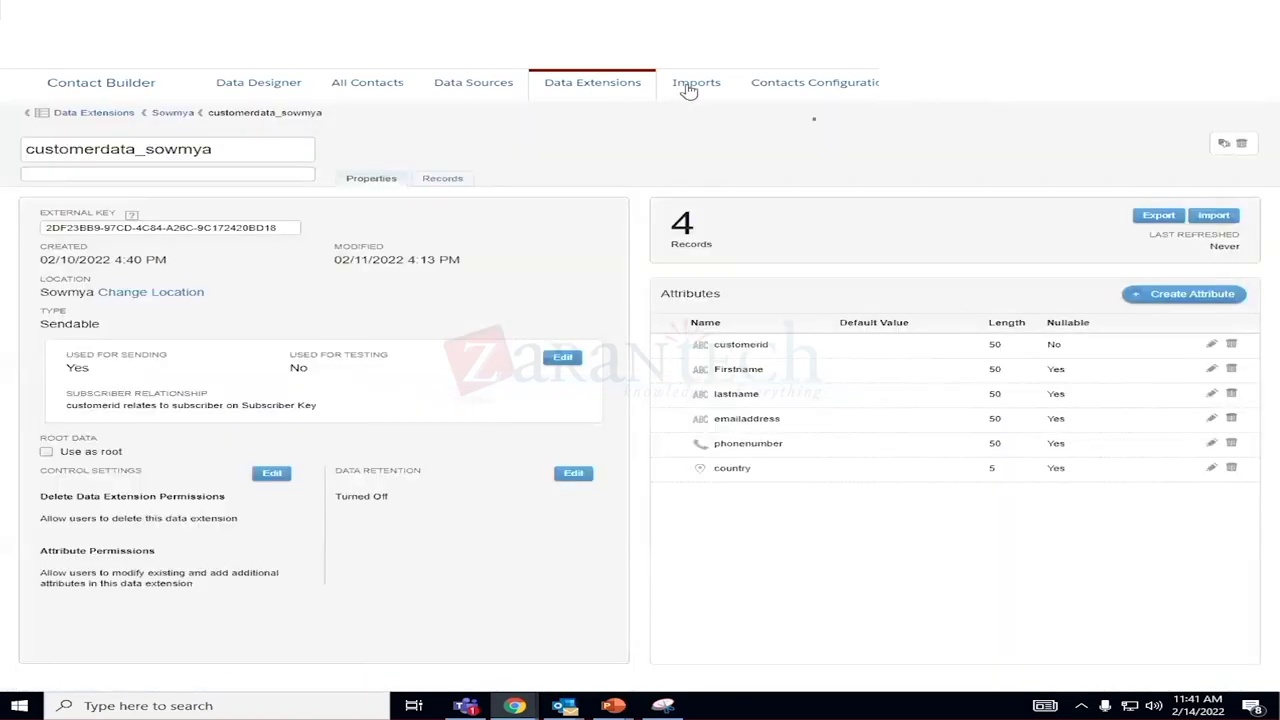
click(471, 86)
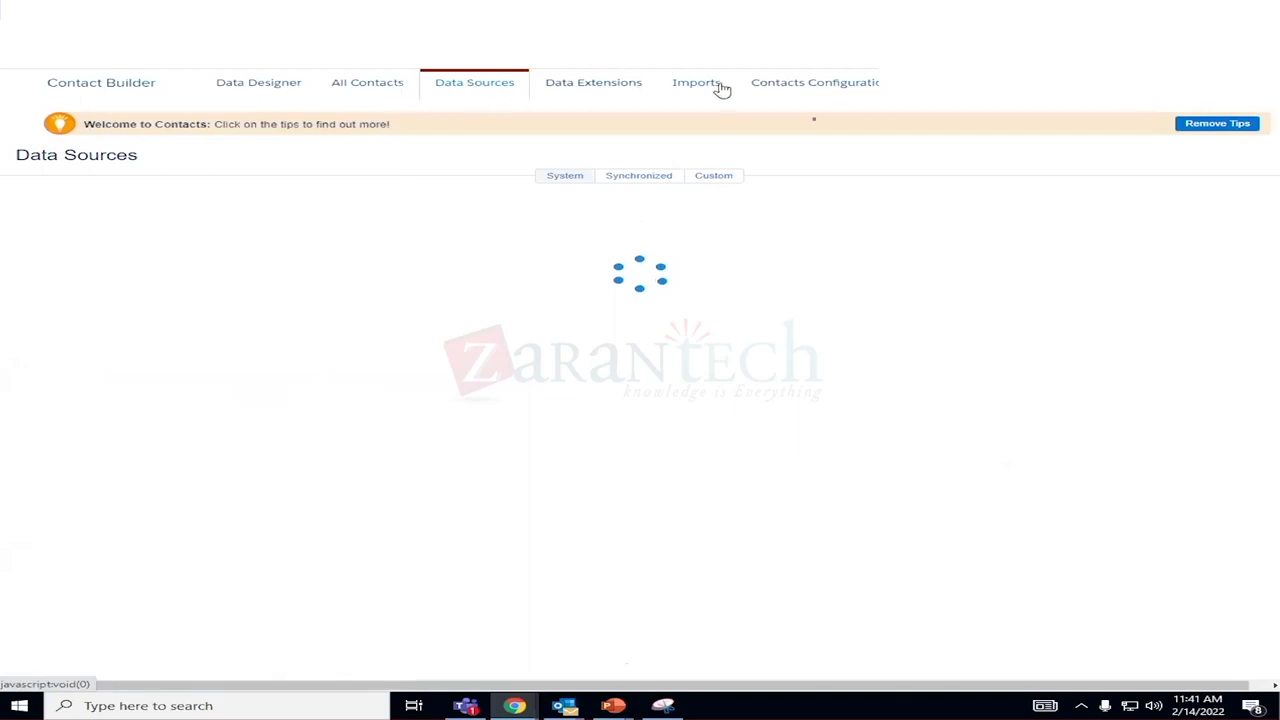
Open the Email Data attribute group in Data Designer, accepting the contact data warning.
click(280, 85)
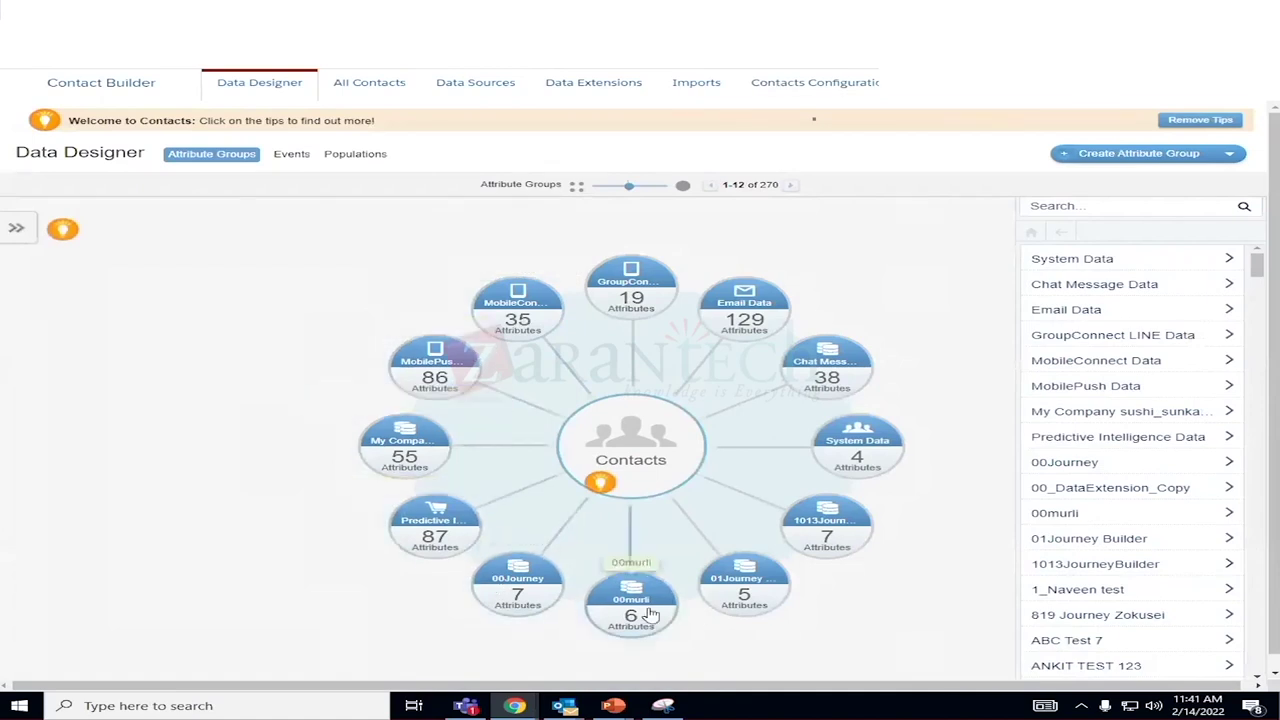
click(755, 312)
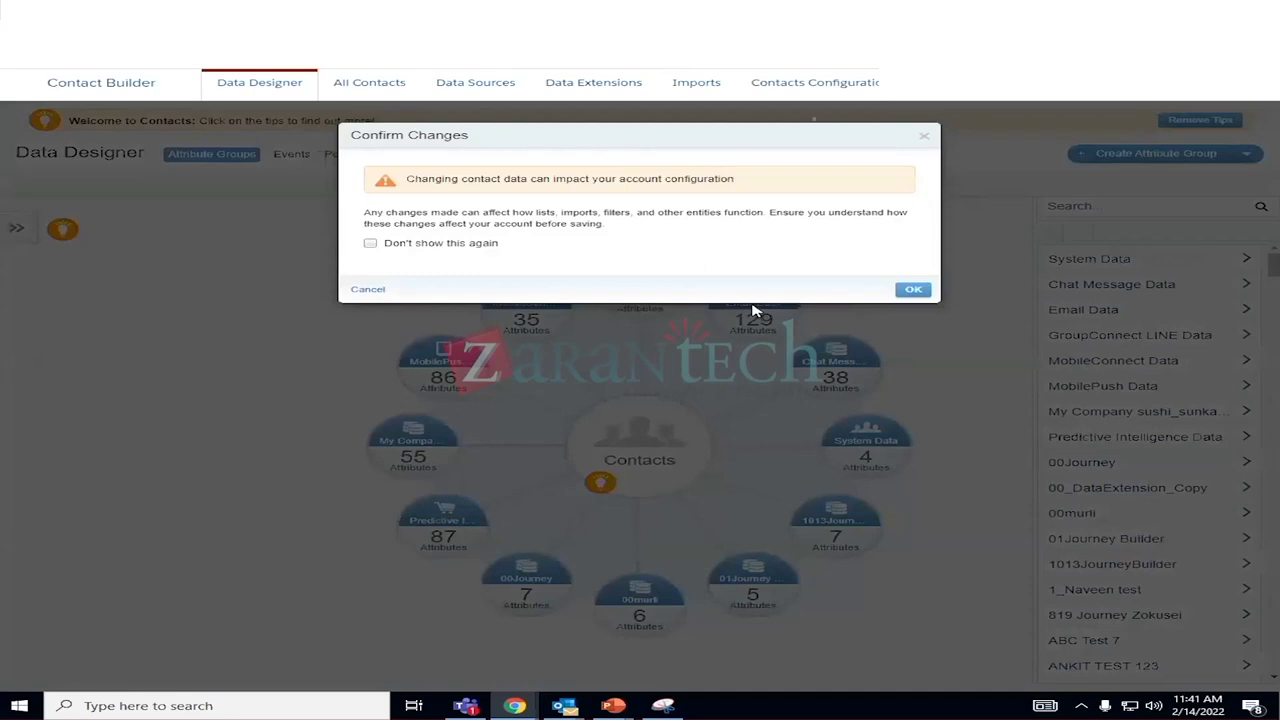
click(914, 290)
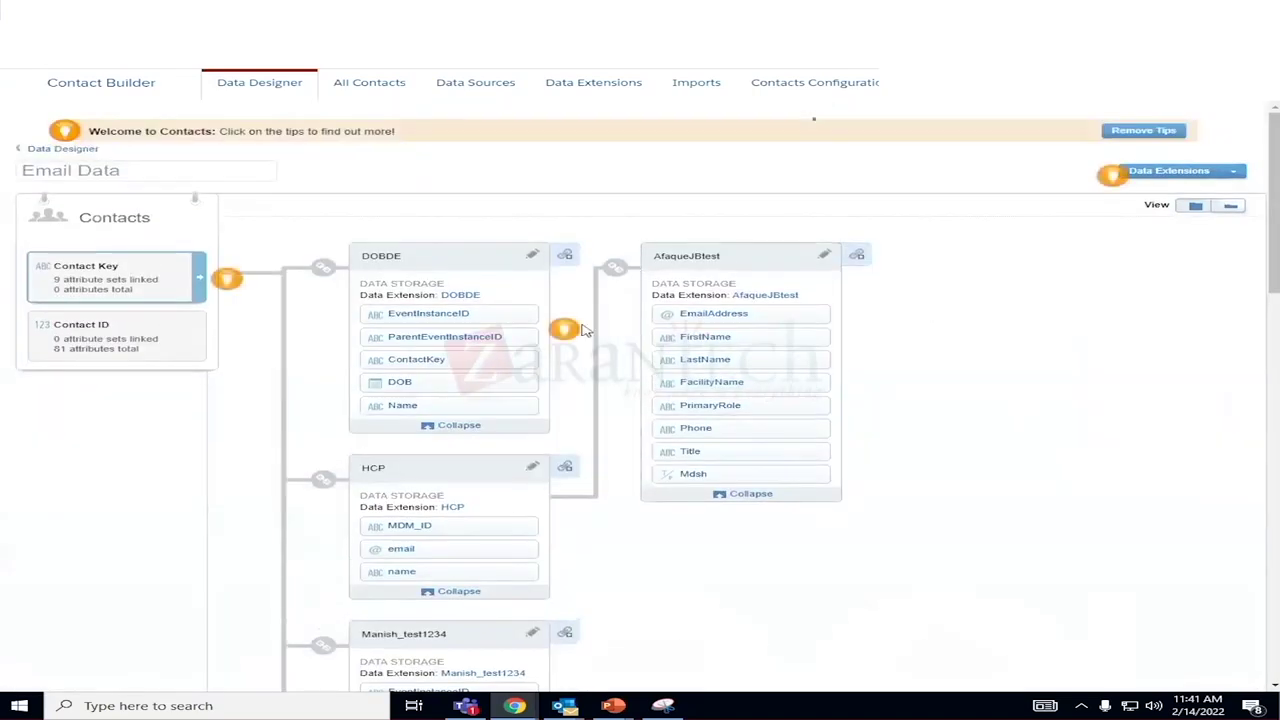
scroll(764, 403, down, 15)
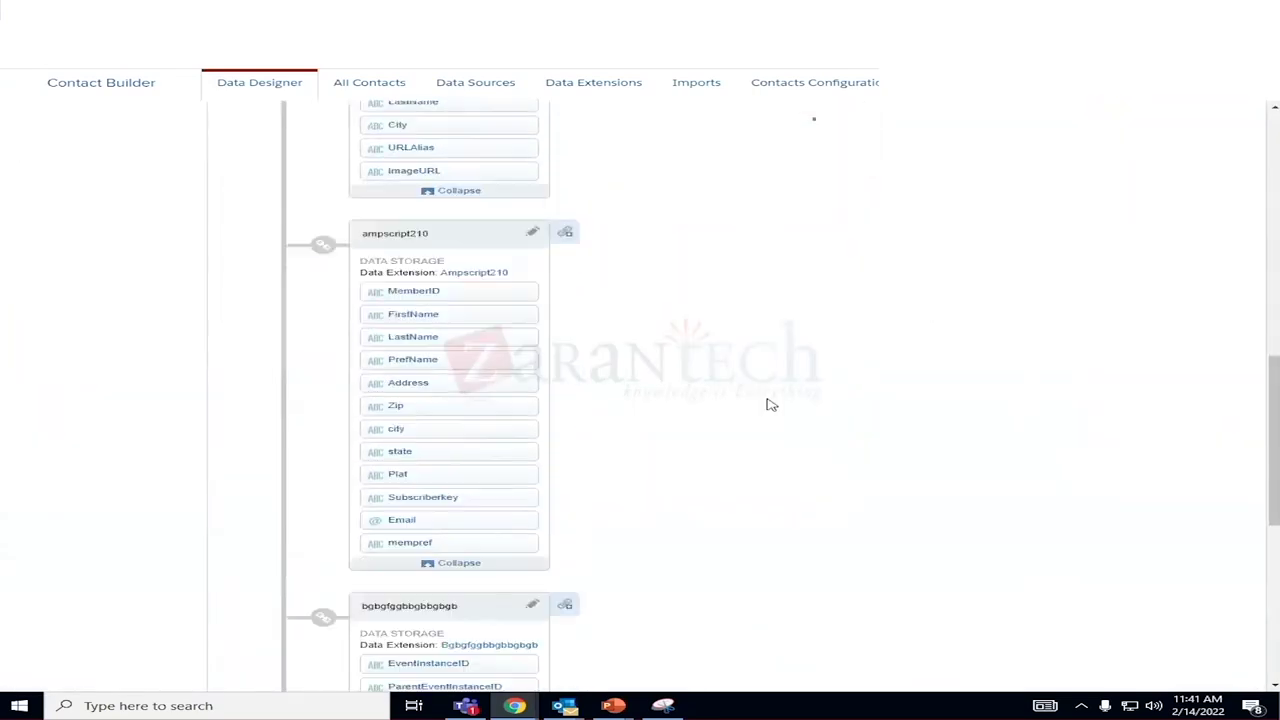
scroll(770, 404, up, 15)
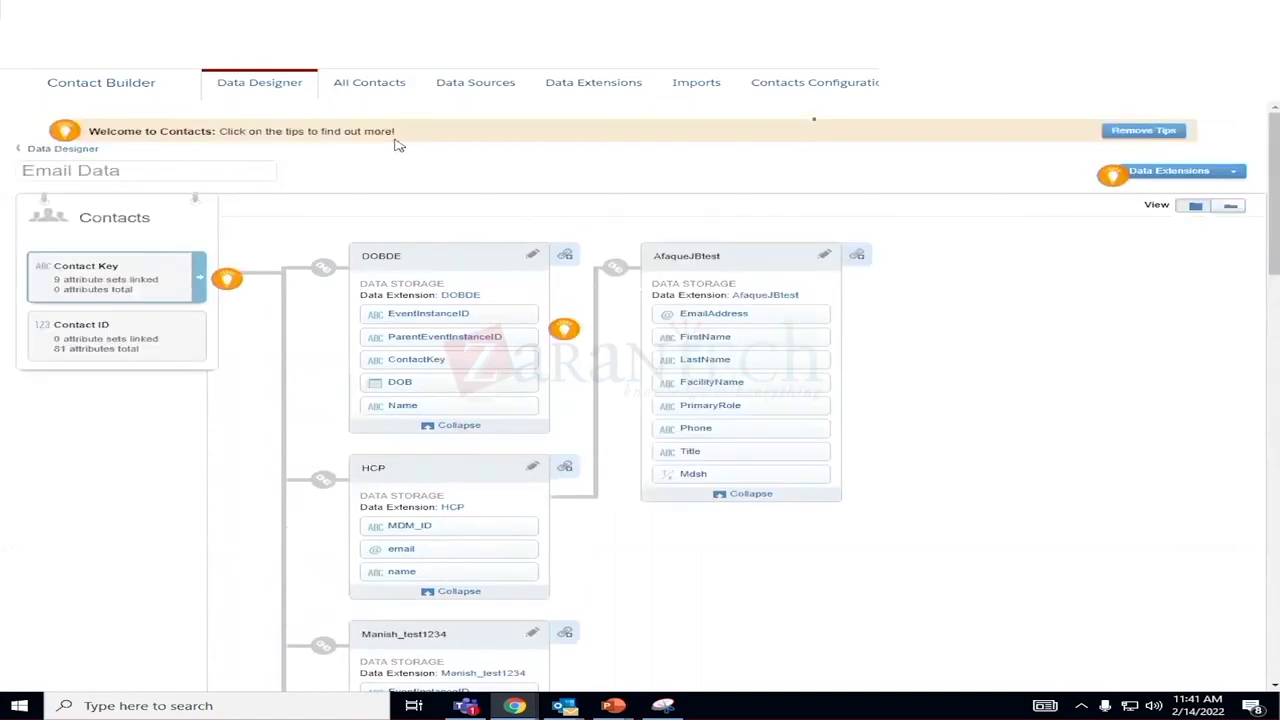
Reopen Email Data from the overview and scroll through its linked extensions like DOBDE and HCP.
click(262, 85)
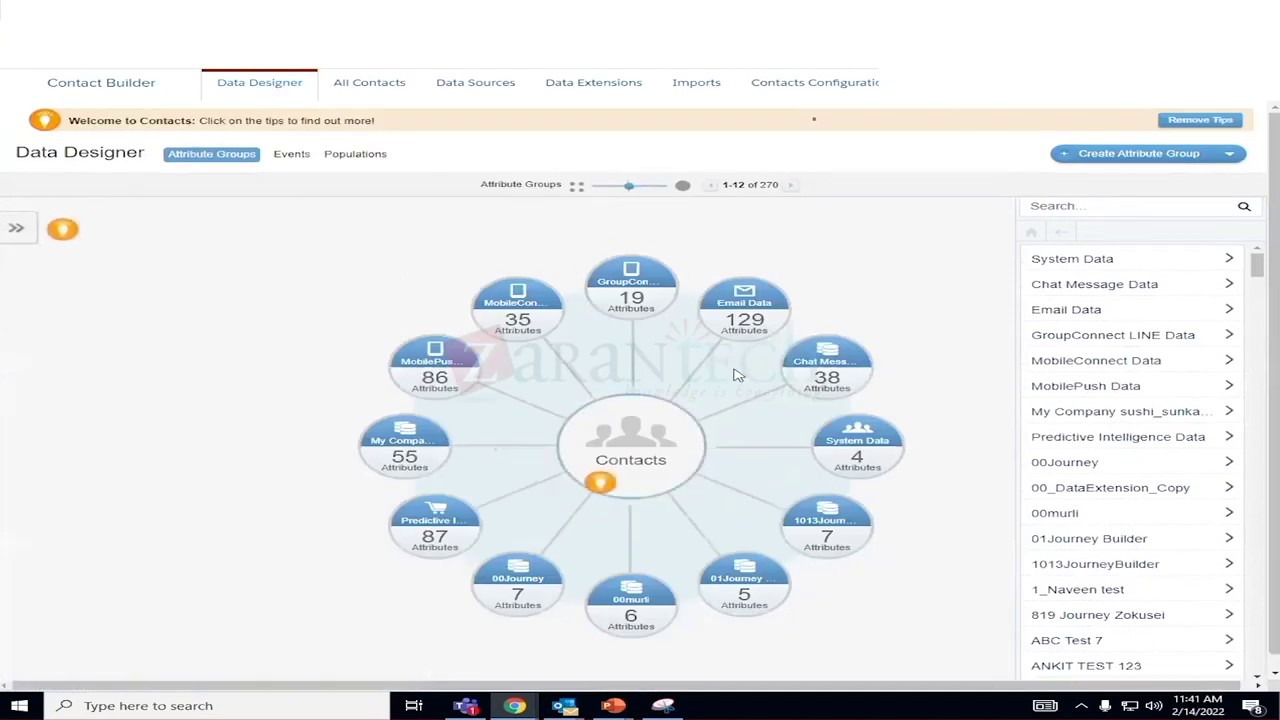
click(757, 302)
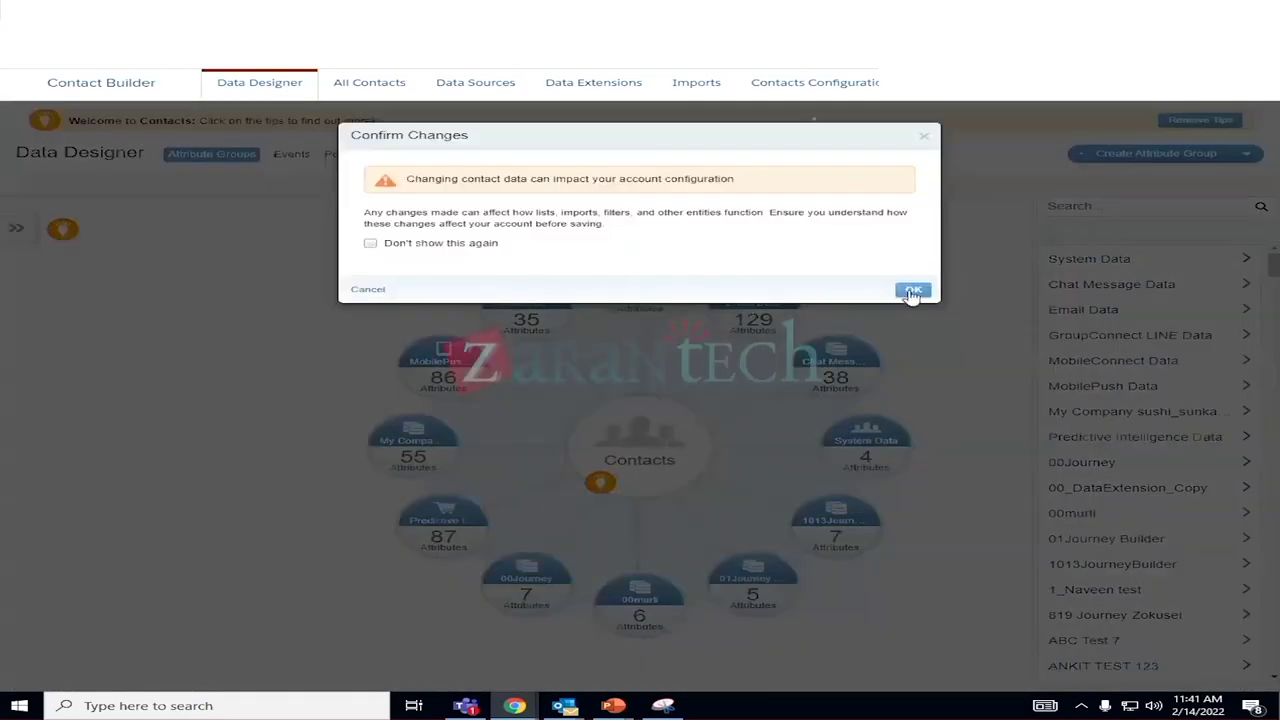
click(913, 291)
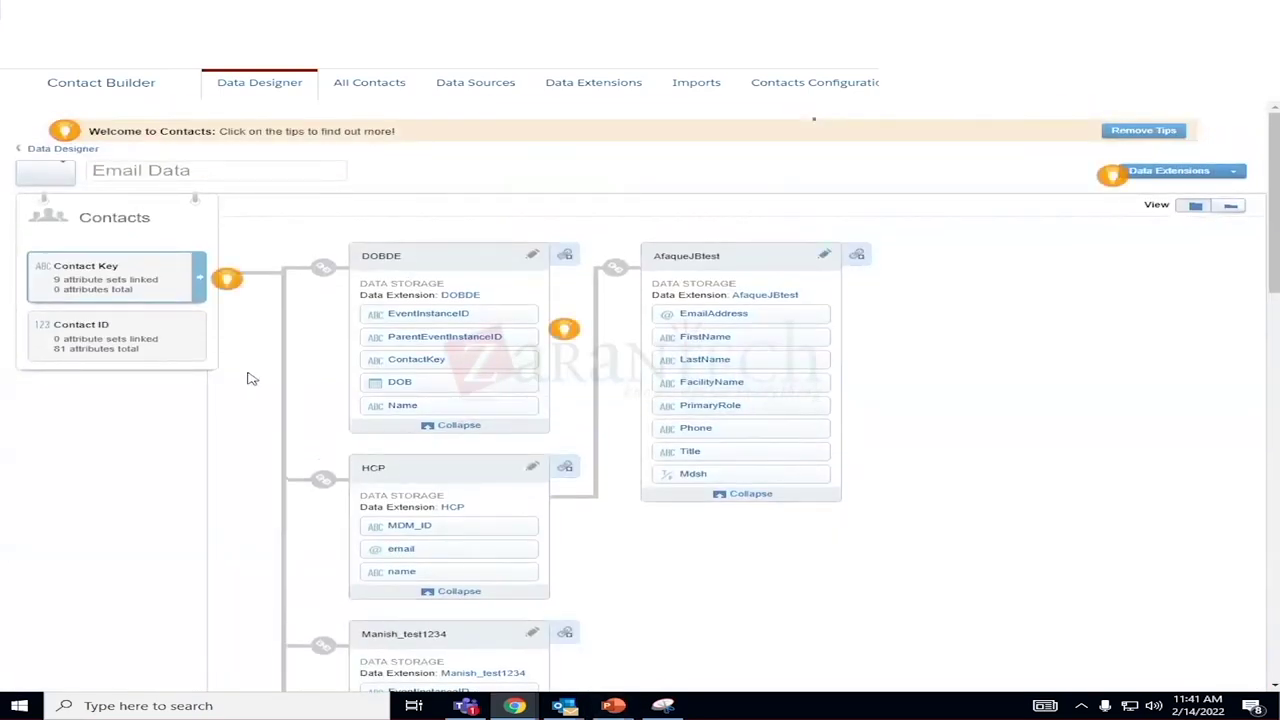
scroll(345, 578, down, 15)
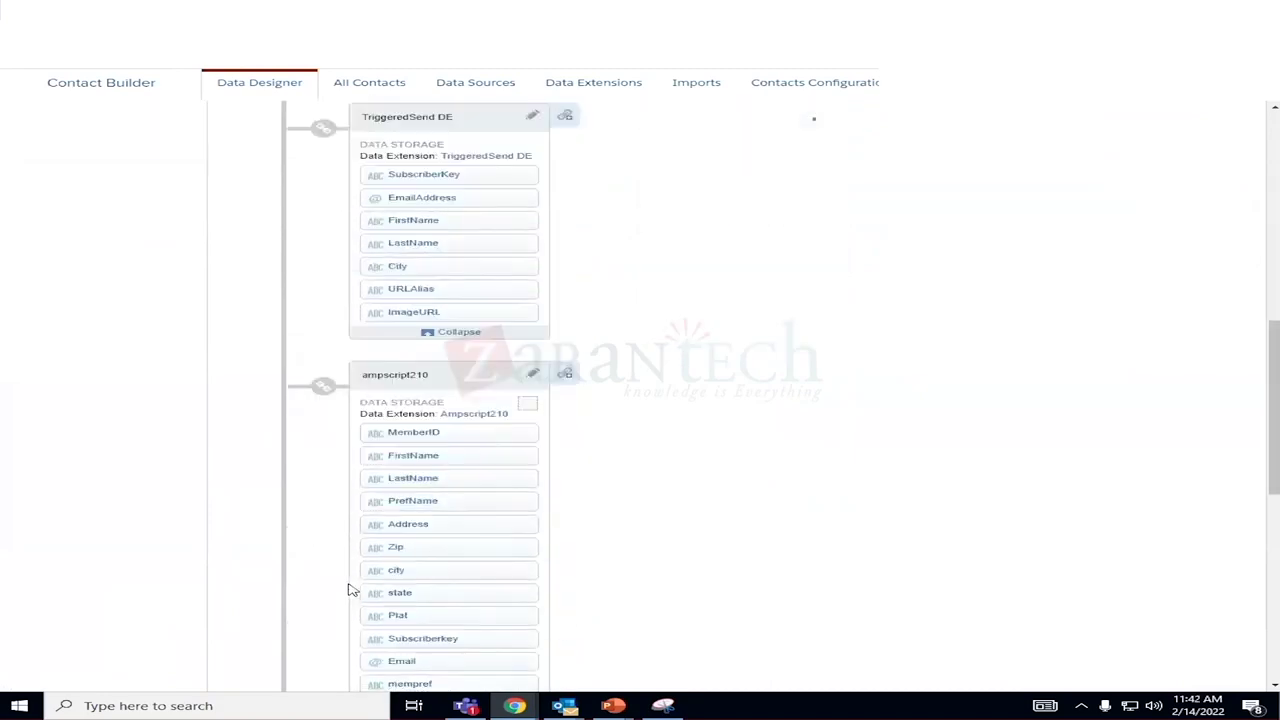
scroll(352, 590, down, 2)
scroll(352, 590, down, 2)
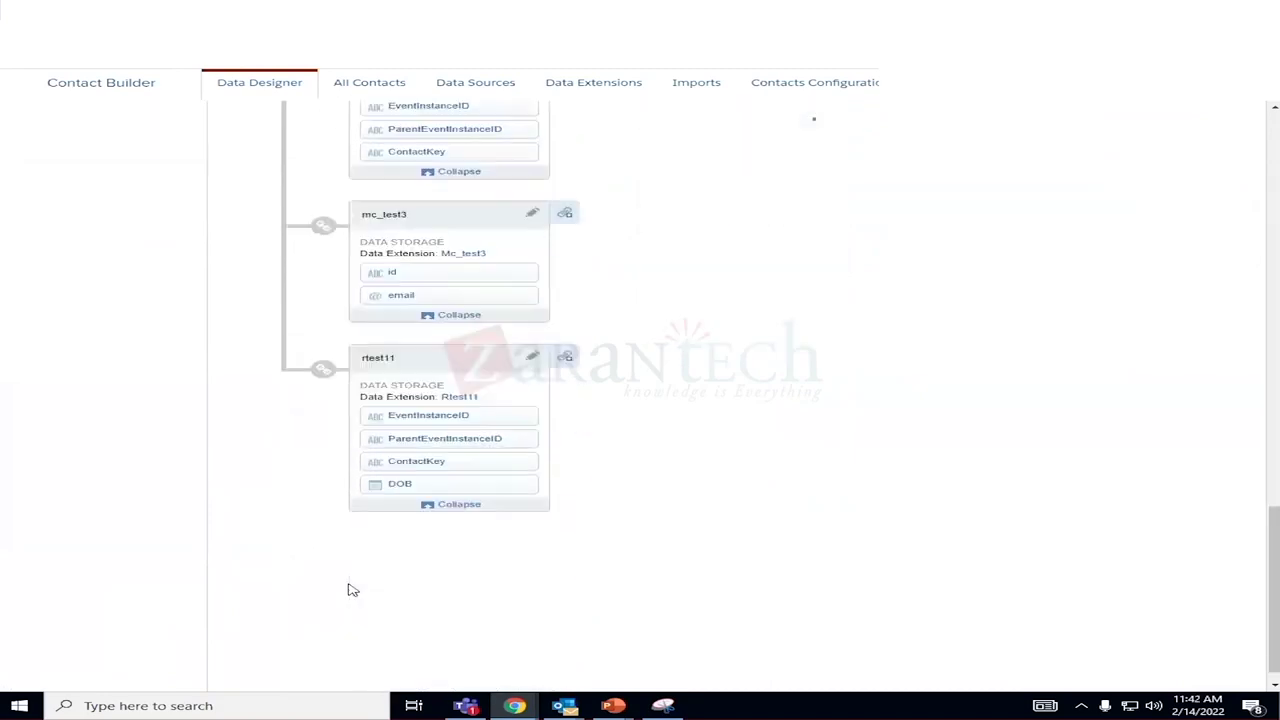
scroll(352, 590, up, 20)
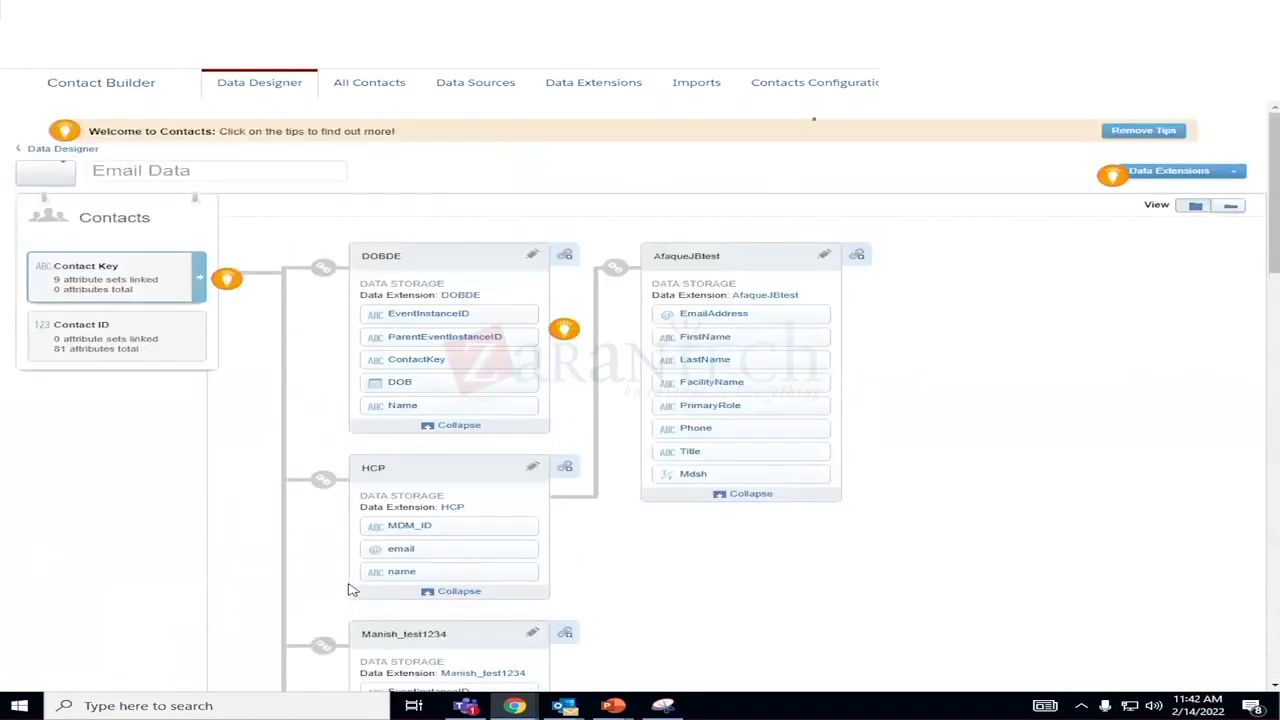
Return to the attribute groups overview and dismiss the Outlook email notification.
click(262, 84)
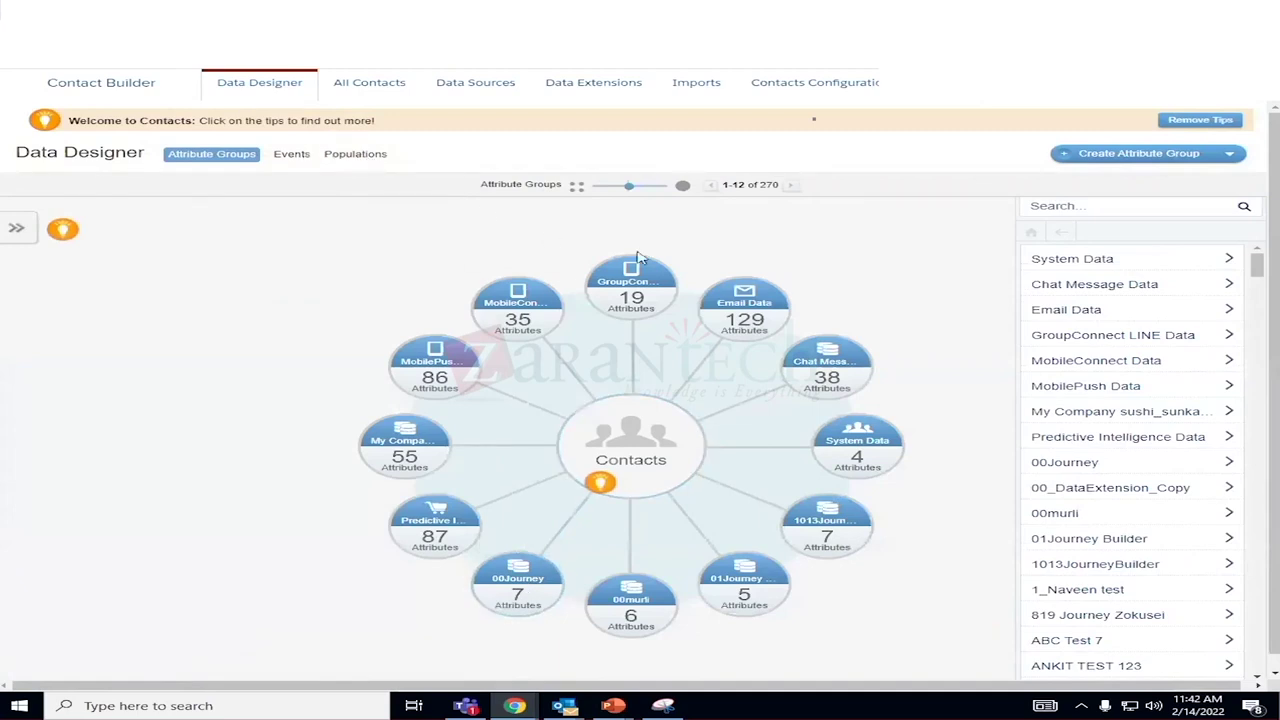
scroll(1122, 381, down, 5)
scroll(1139, 400, up, 1)
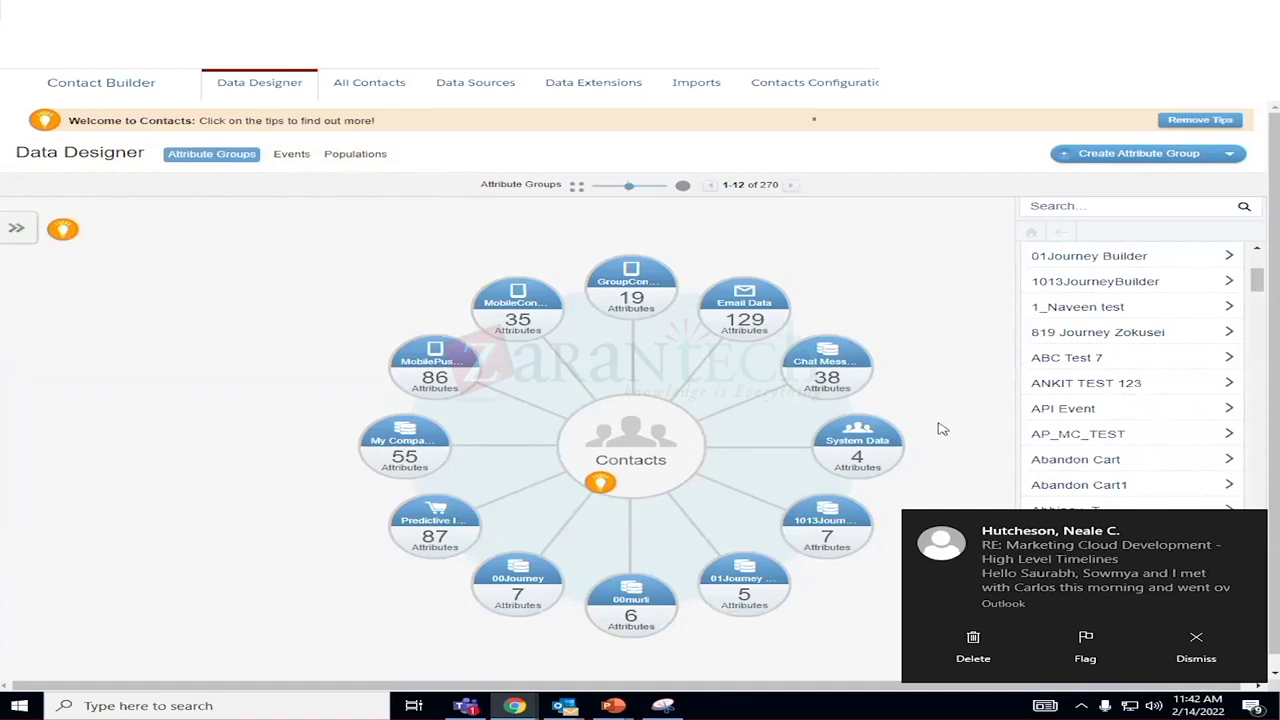
click(1186, 642)
scroll(1095, 488, down, 13)
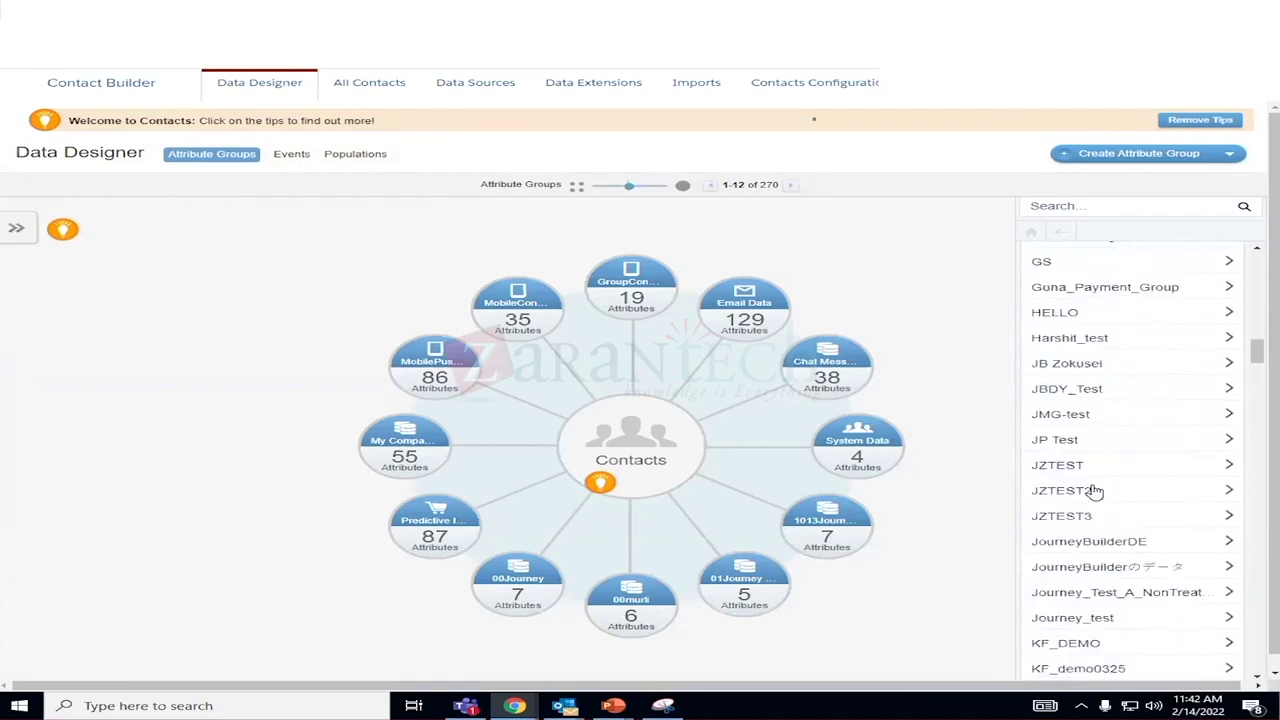
scroll(1095, 488, down, 5)
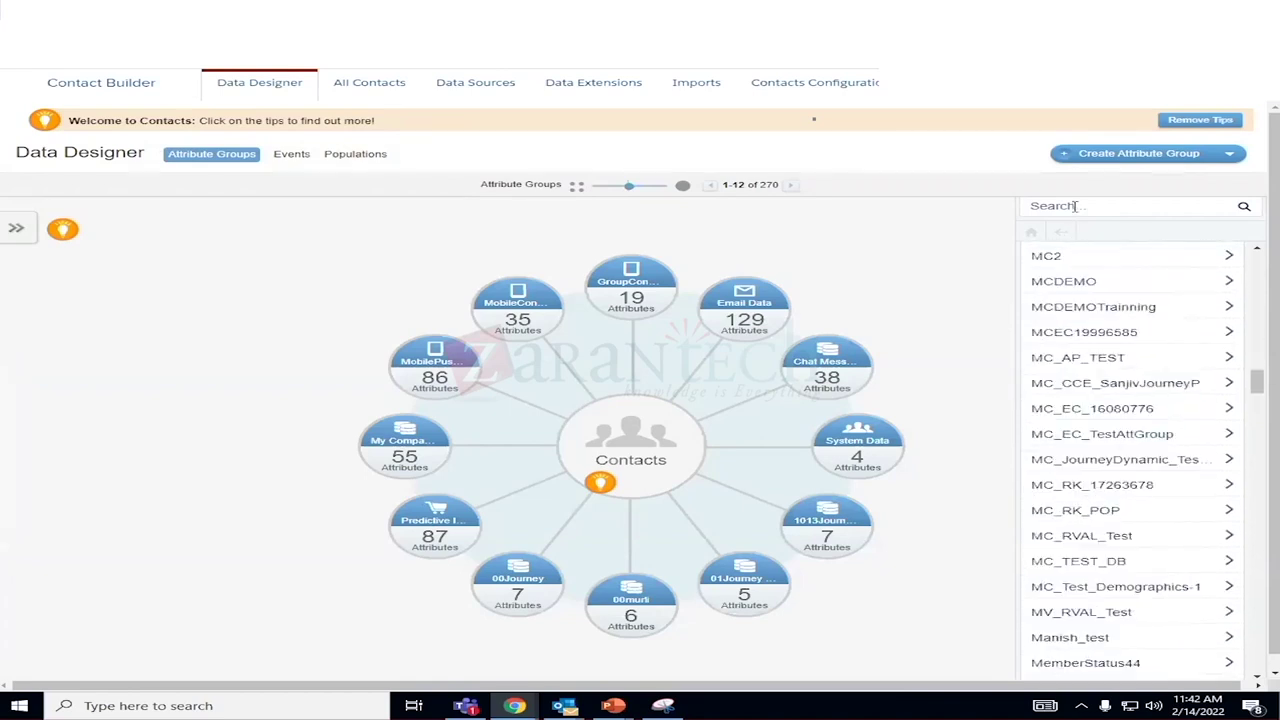
Search the attribute group list for 'sow', then clear the search to restore all 270 groups.
click(1075, 206)
text(sowmya)
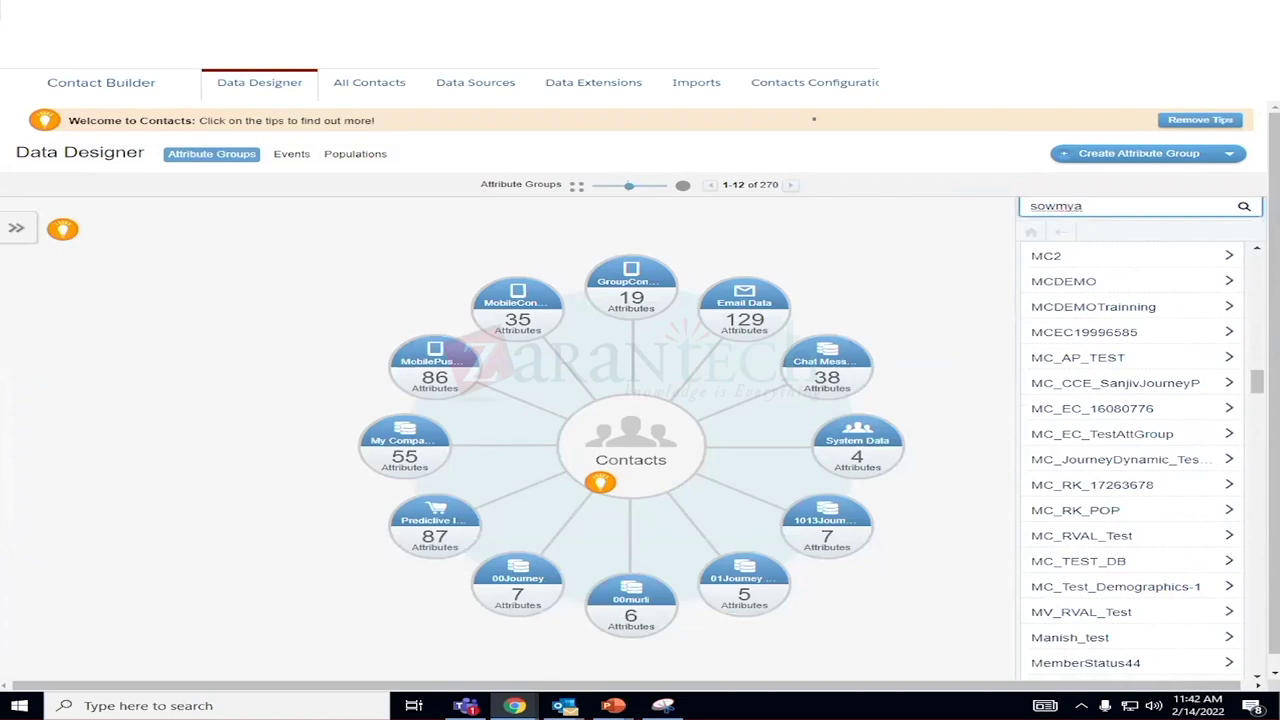
click(1243, 207)
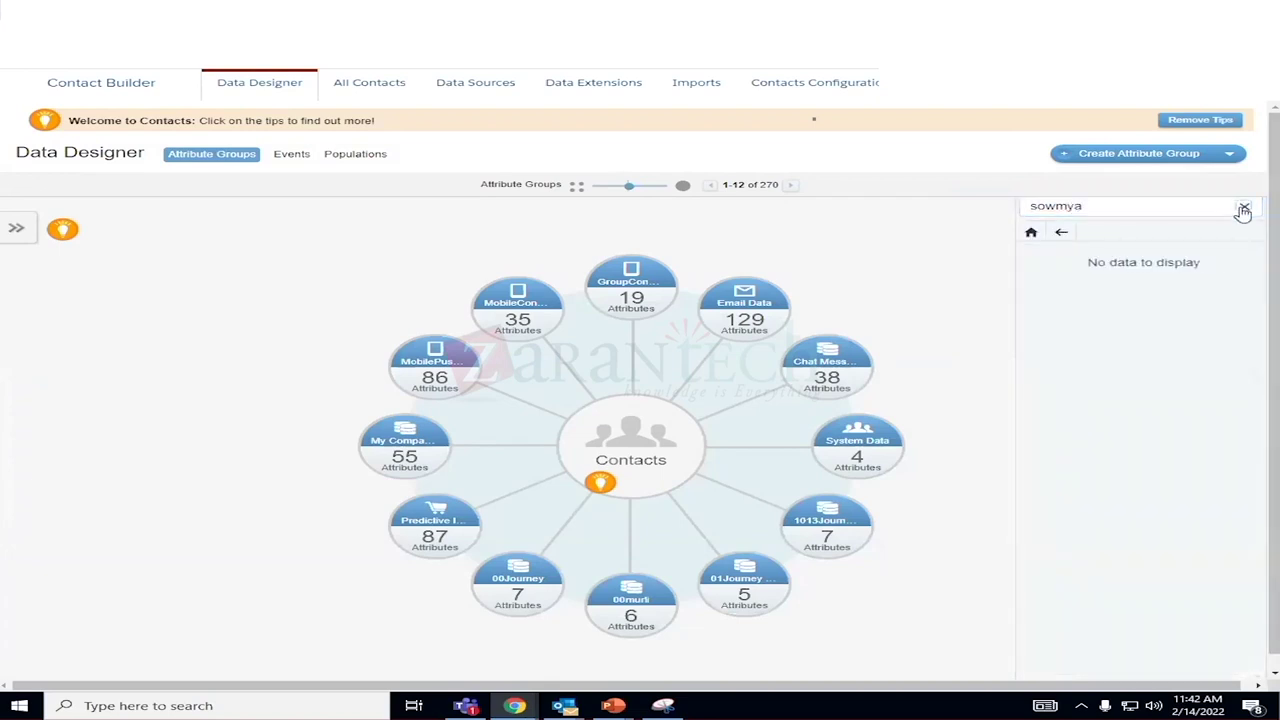
click(1062, 235)
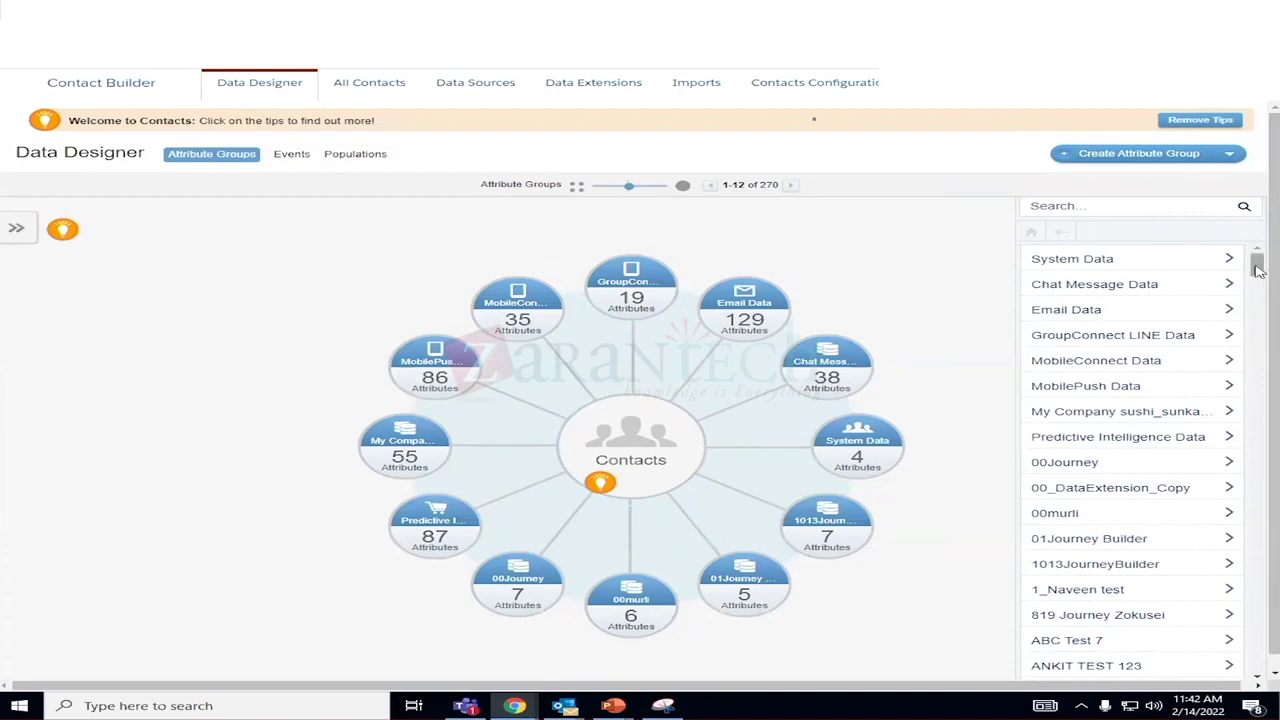
scroll(1258, 268, down, 1)
scroll(1258, 268, up, 1)
scroll(1272, 283, down, 1)
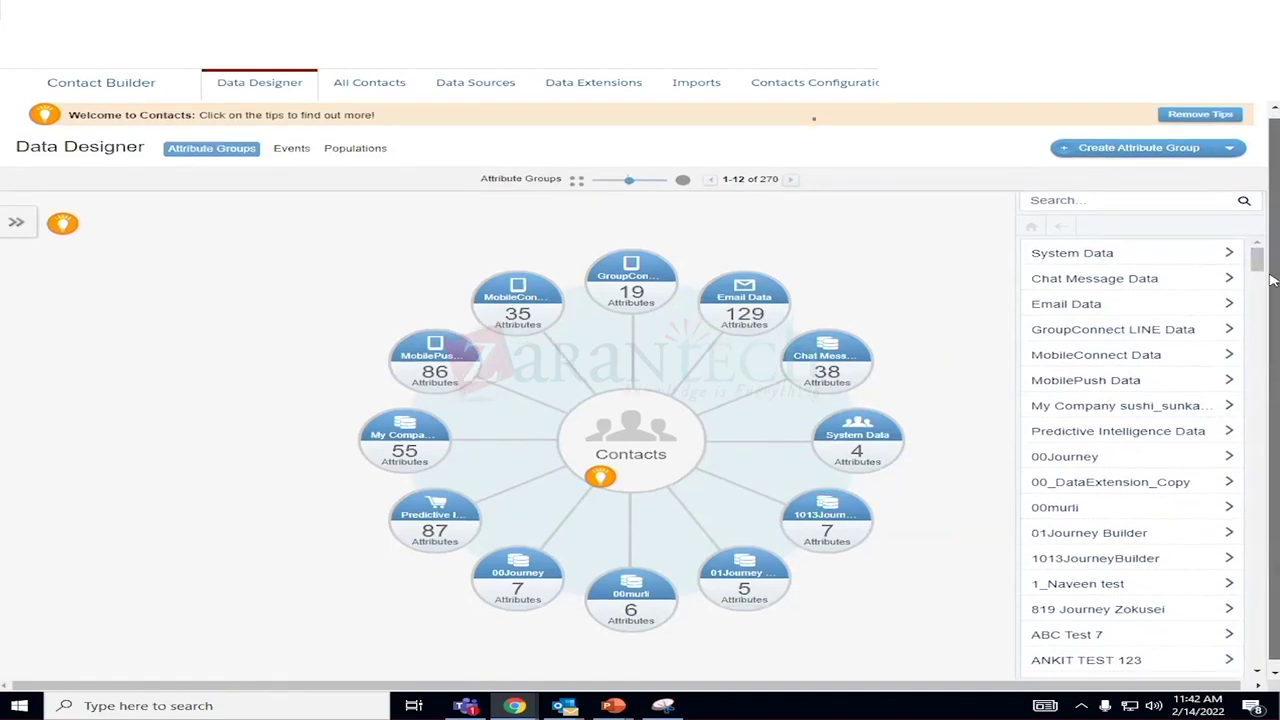
scroll(1271, 300, down, 1)
scroll(1268, 330, up, 2)
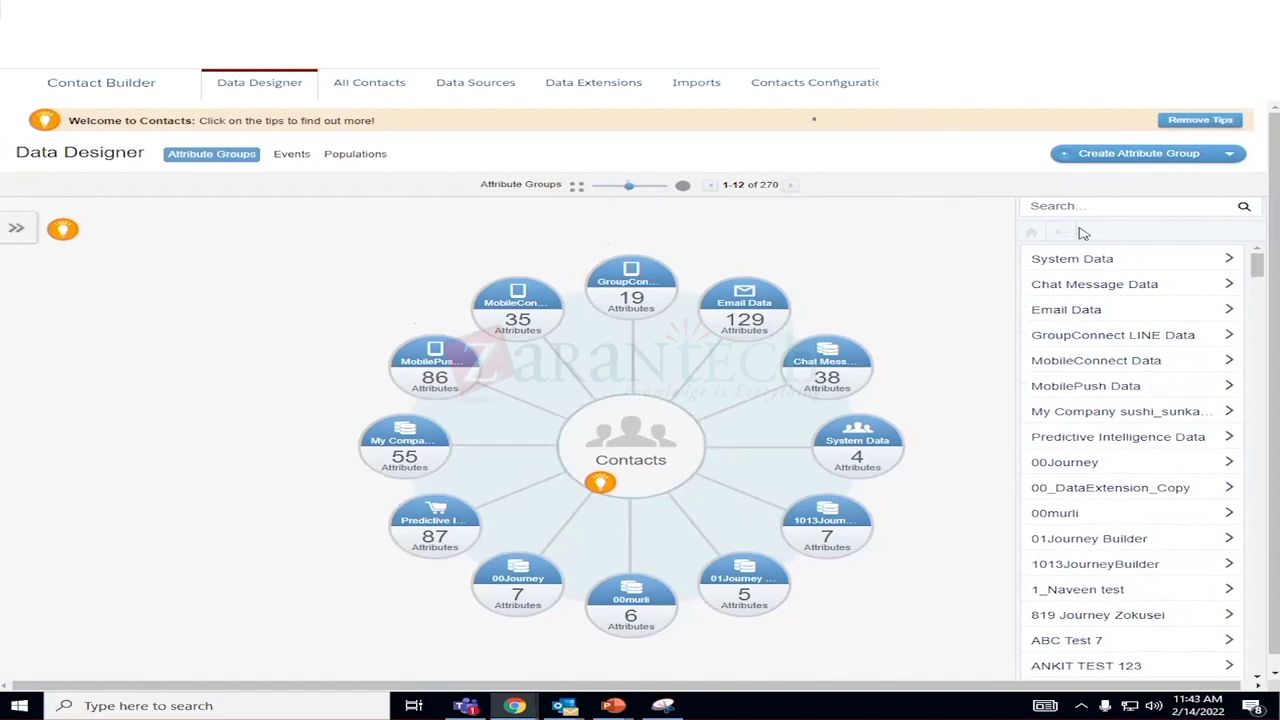
Peek at the Create Group templates, then page the diagram ahead to attribute groups 37–48.
click(16, 230)
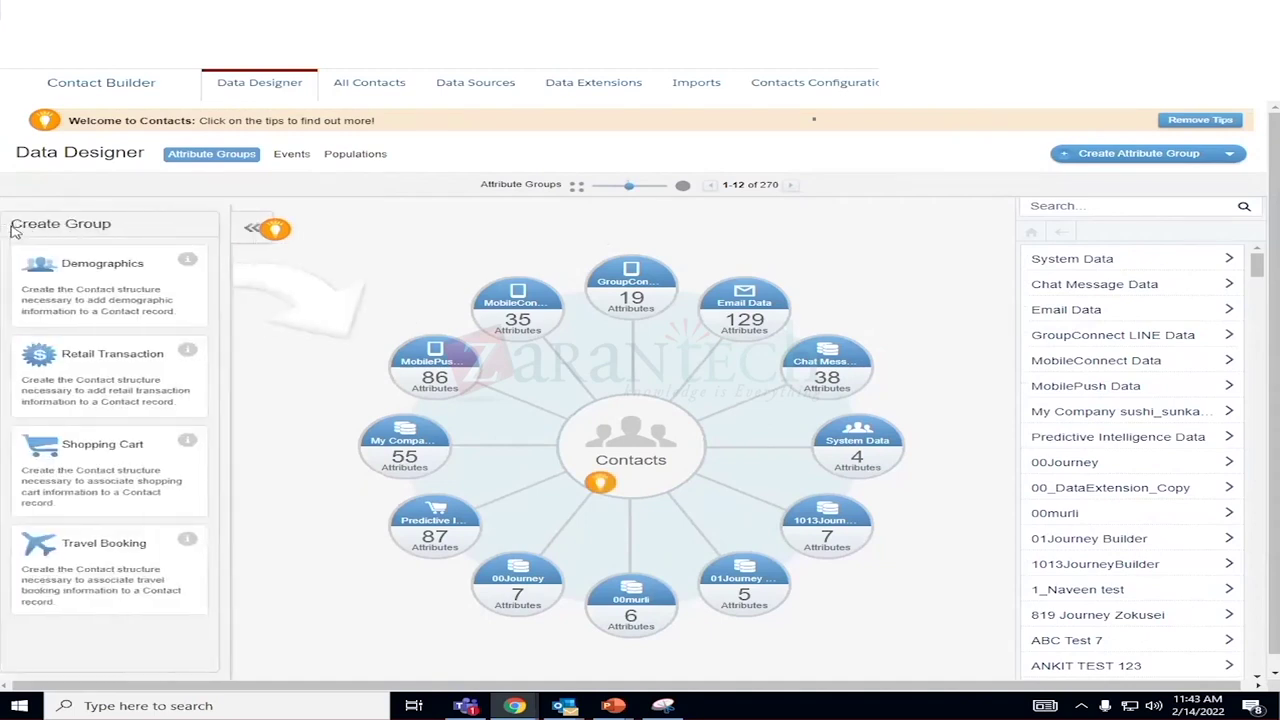
click(259, 230)
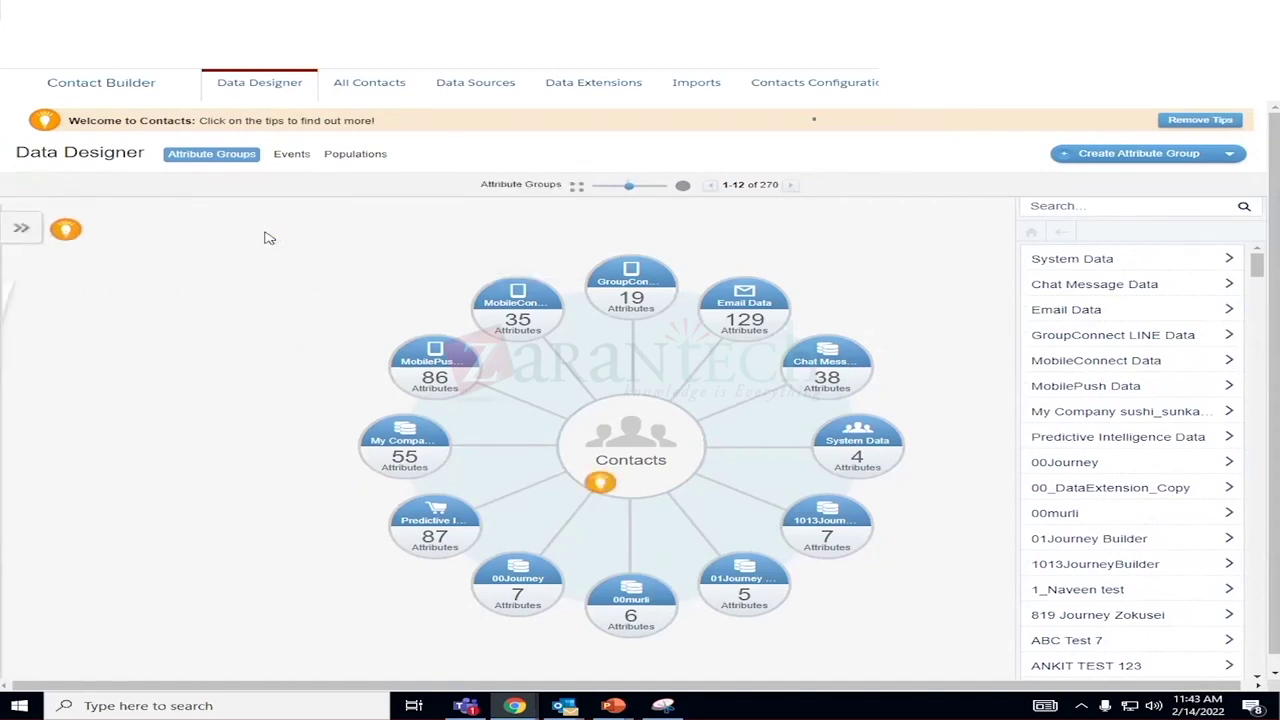
scroll(840, 295, down, 1)
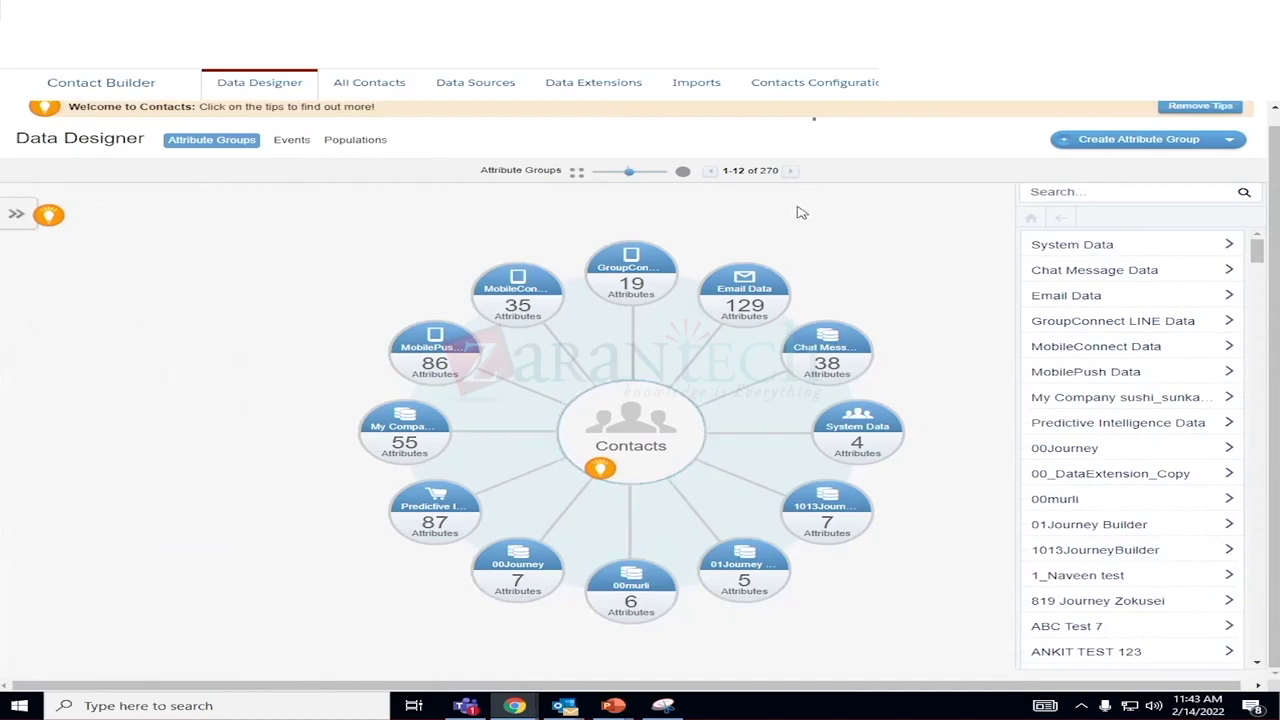
click(789, 172)
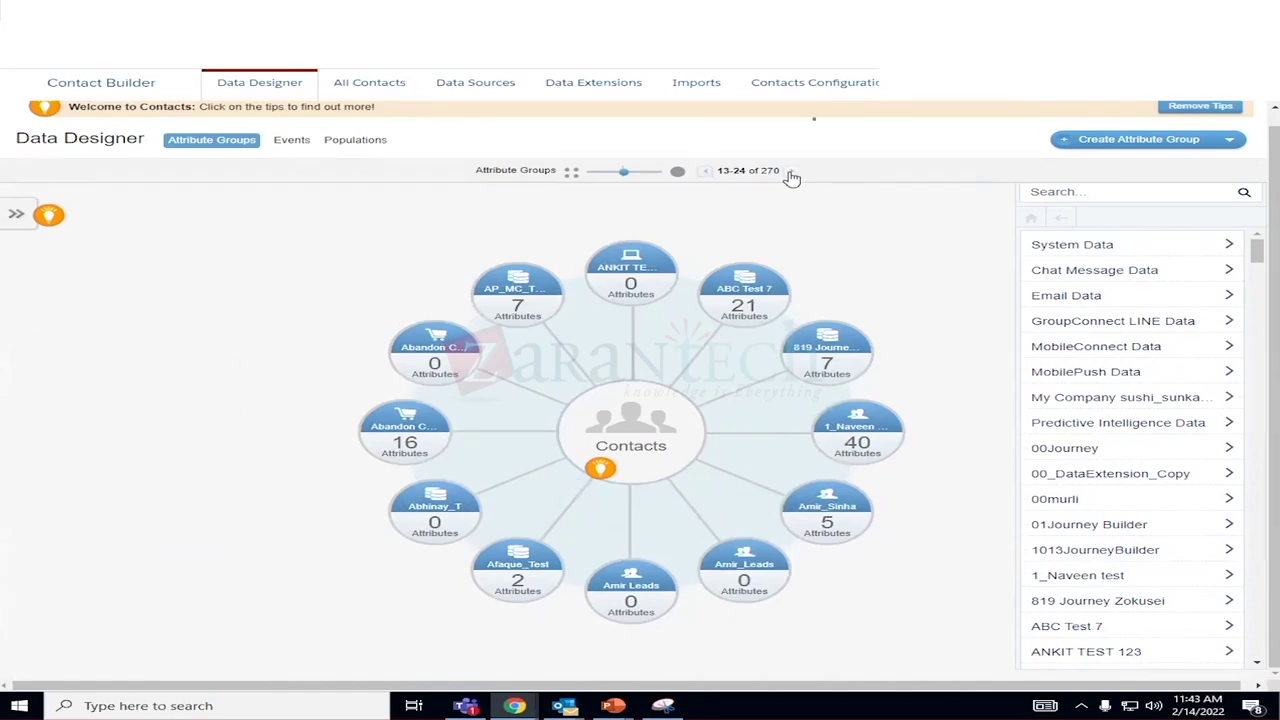
click(789, 172)
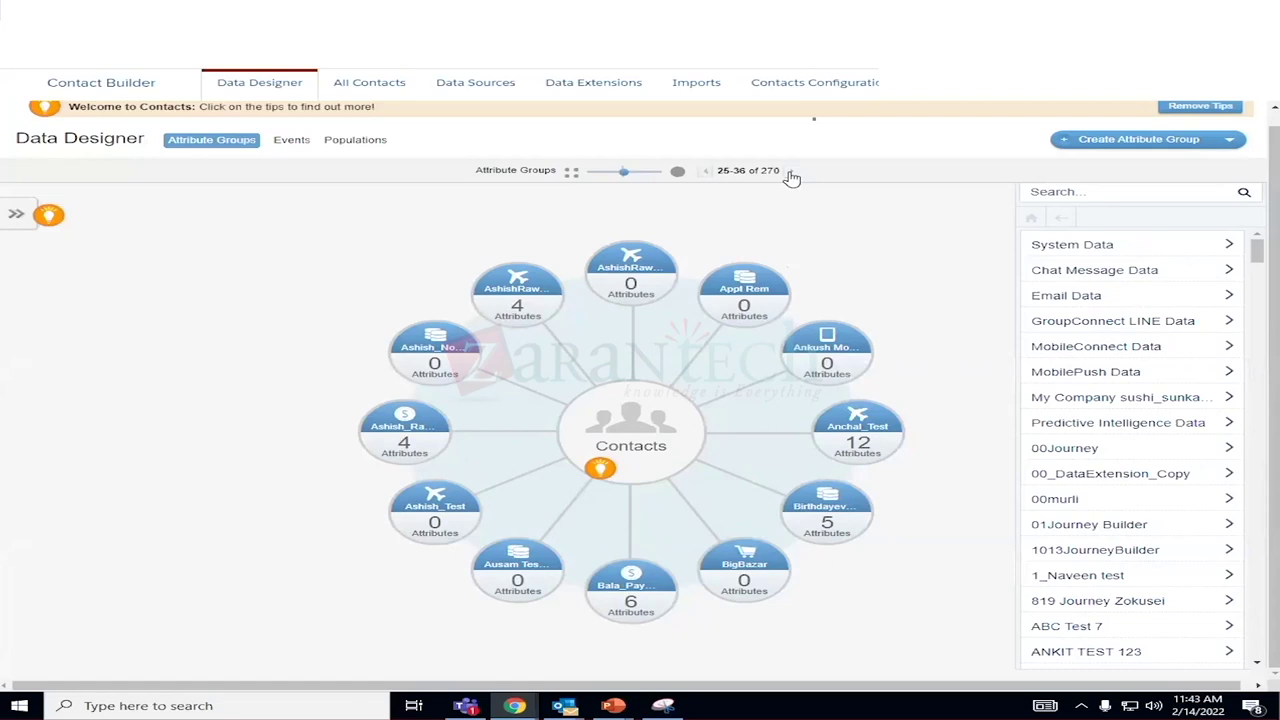
click(789, 172)
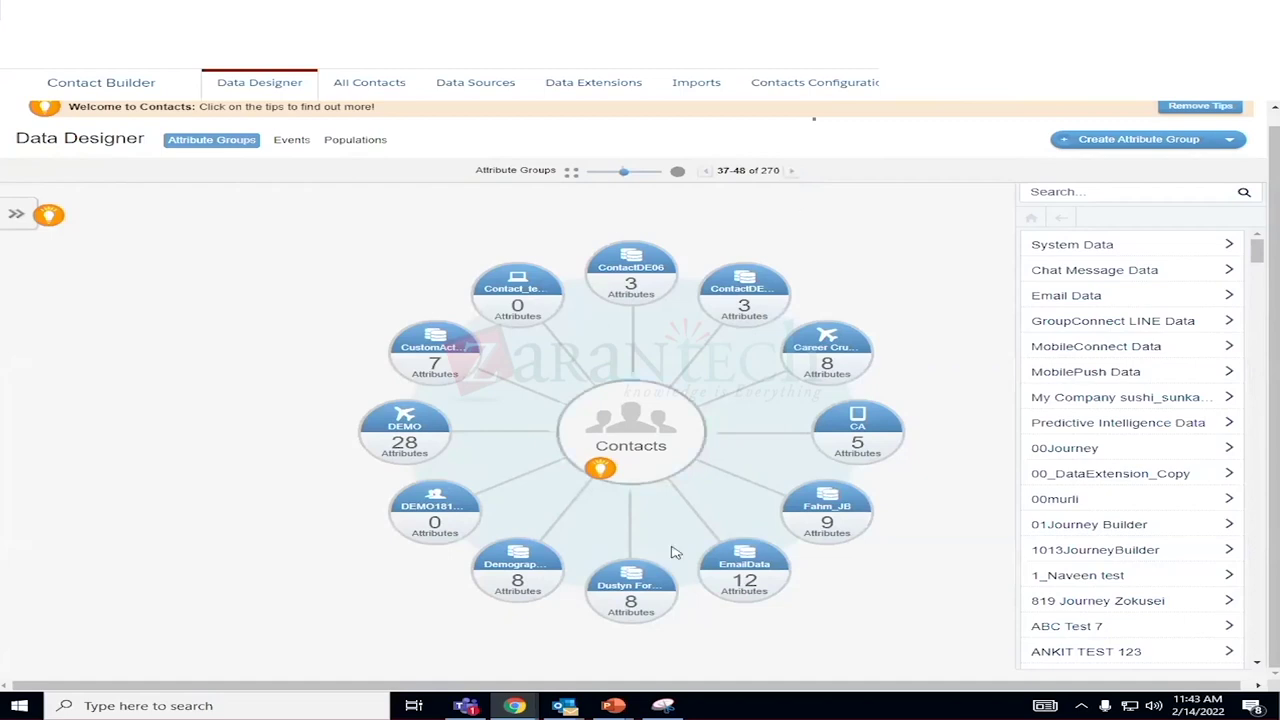
Open the EmailData attribute group, accepting the contact data change warning.
right_click(742, 556)
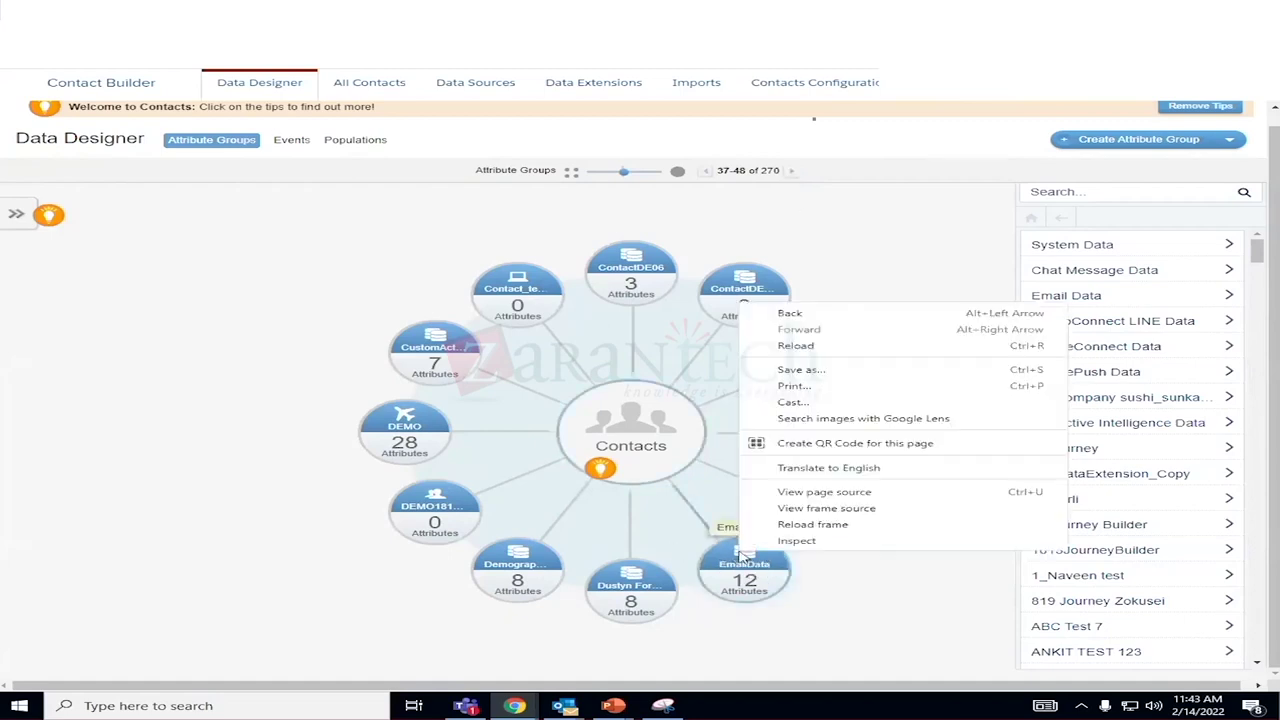
click(742, 556)
click(742, 560)
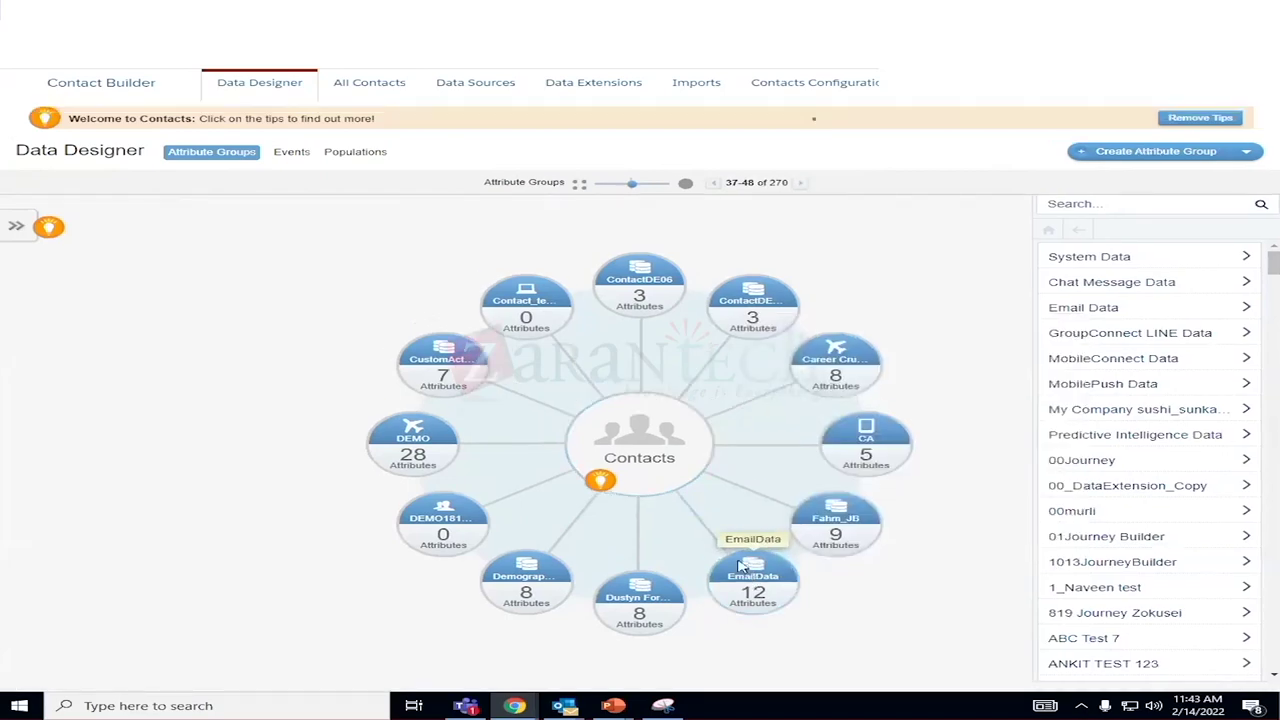
click(910, 290)
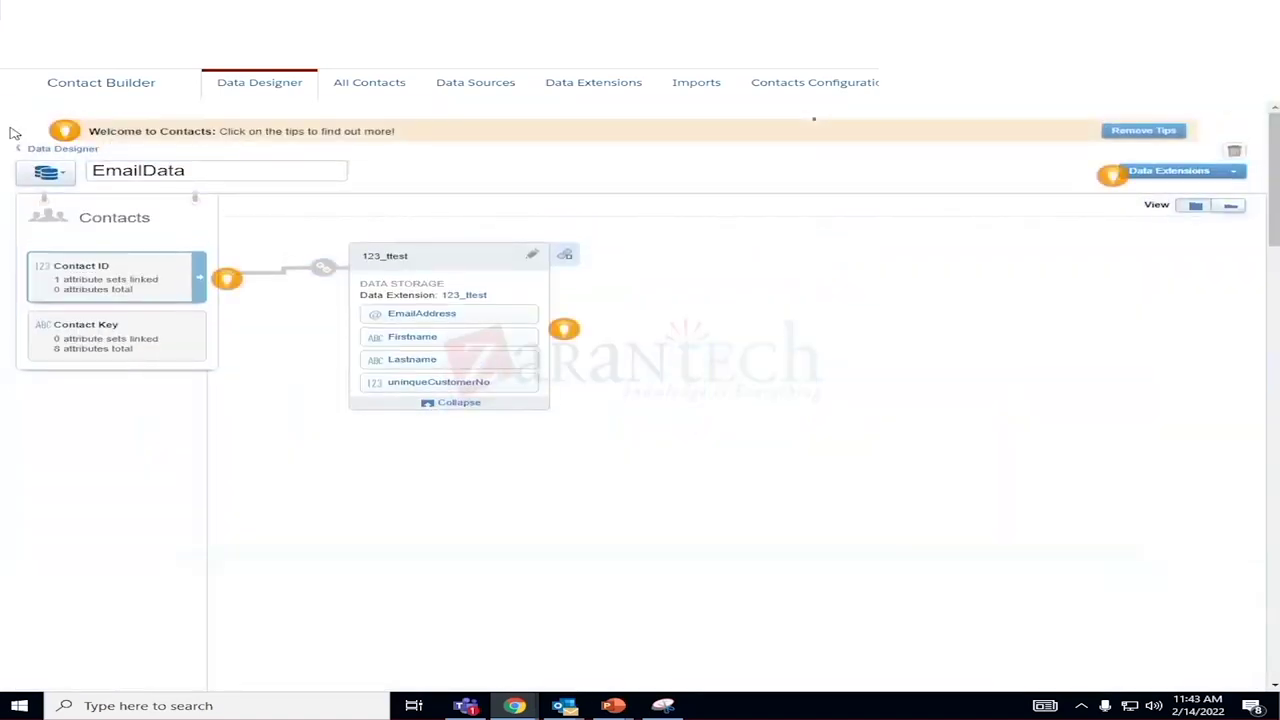
Go back from EmailData's 123_ttest extension to the Data Designer diagram via the breadcrumb.
click(62, 148)
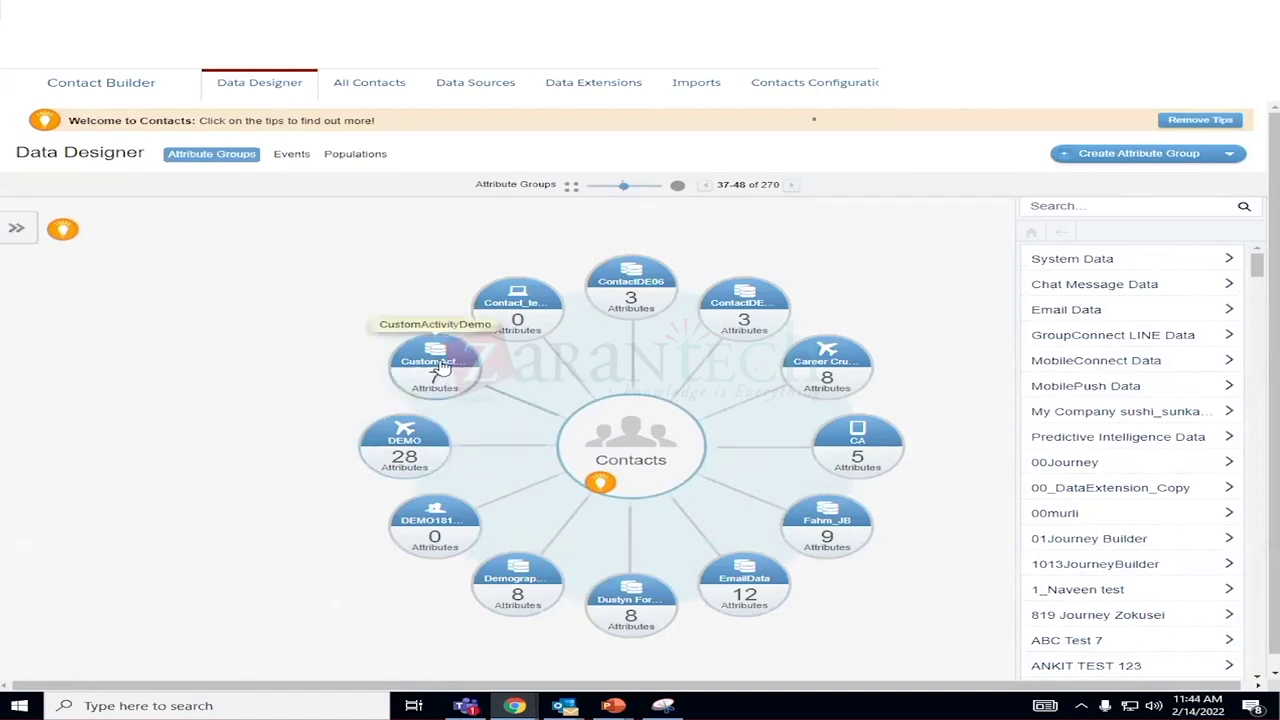
Try opening CustomActivityDemo past the warning, then scroll the side list to your own group.
click(441, 366)
click(913, 289)
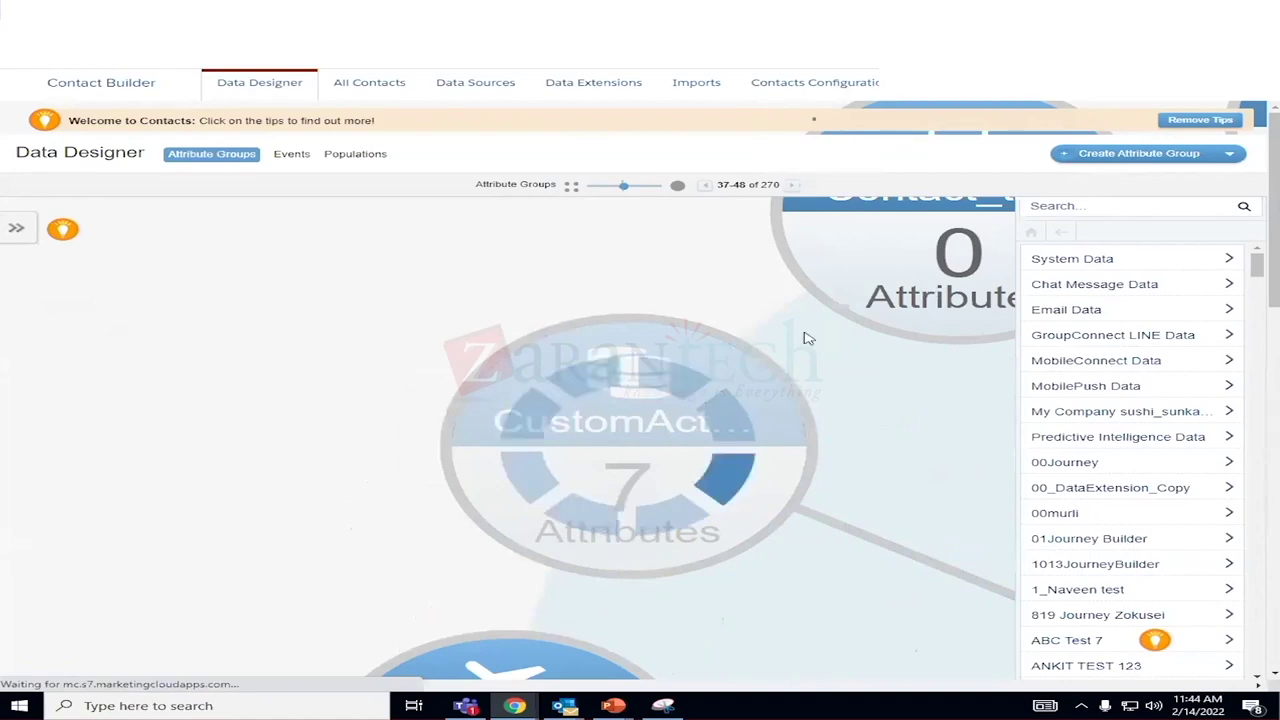
scroll(1136, 520, down, 2)
scroll(1136, 520, down, 10)
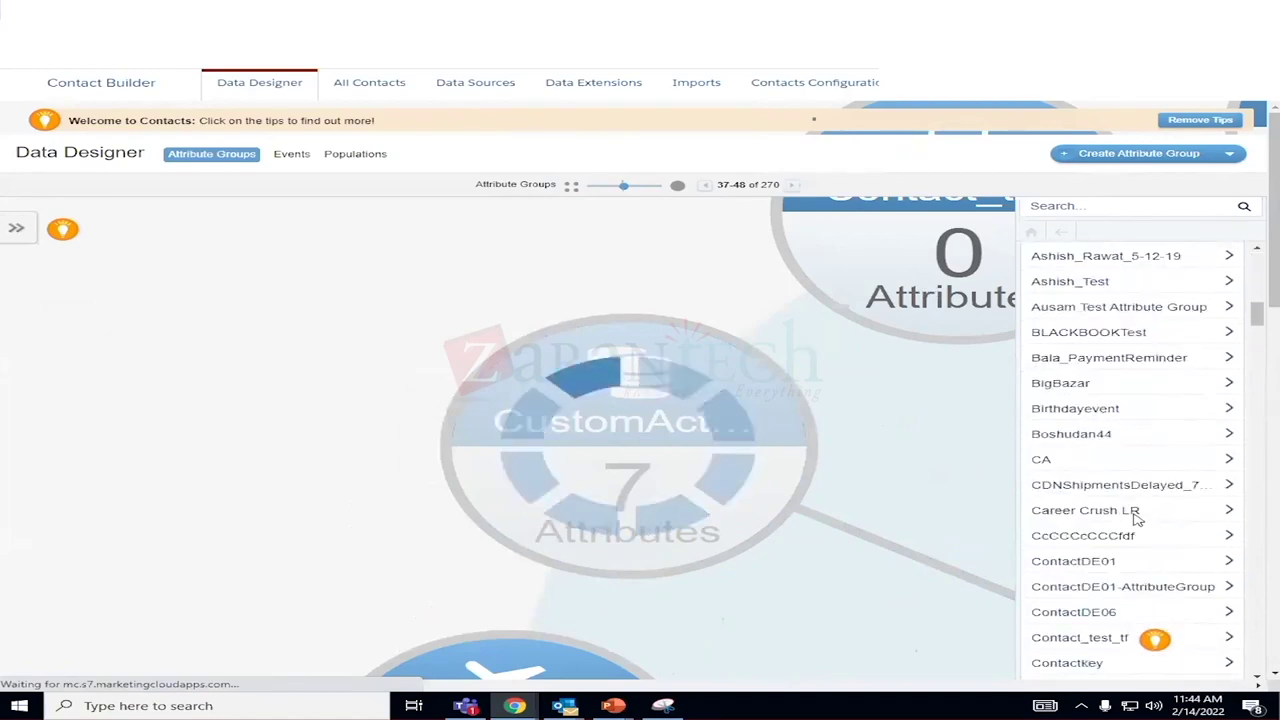
scroll(1136, 520, down, 12)
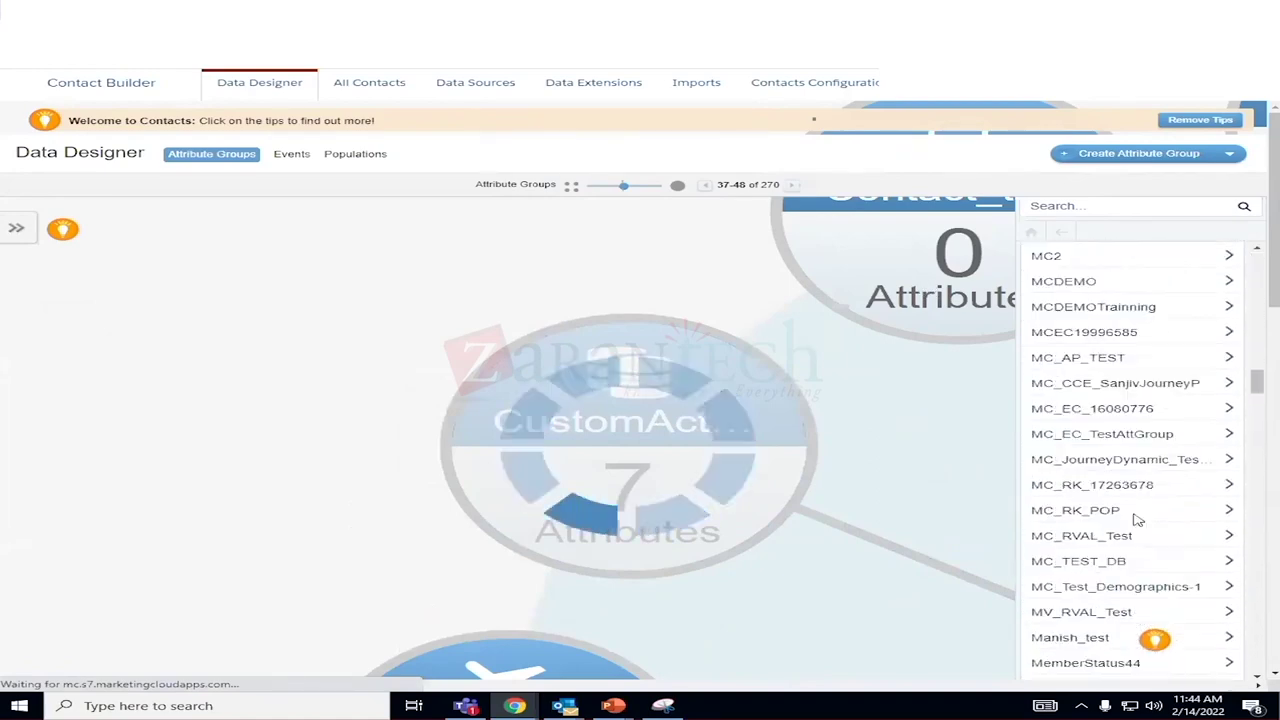
scroll(1136, 520, down, 10)
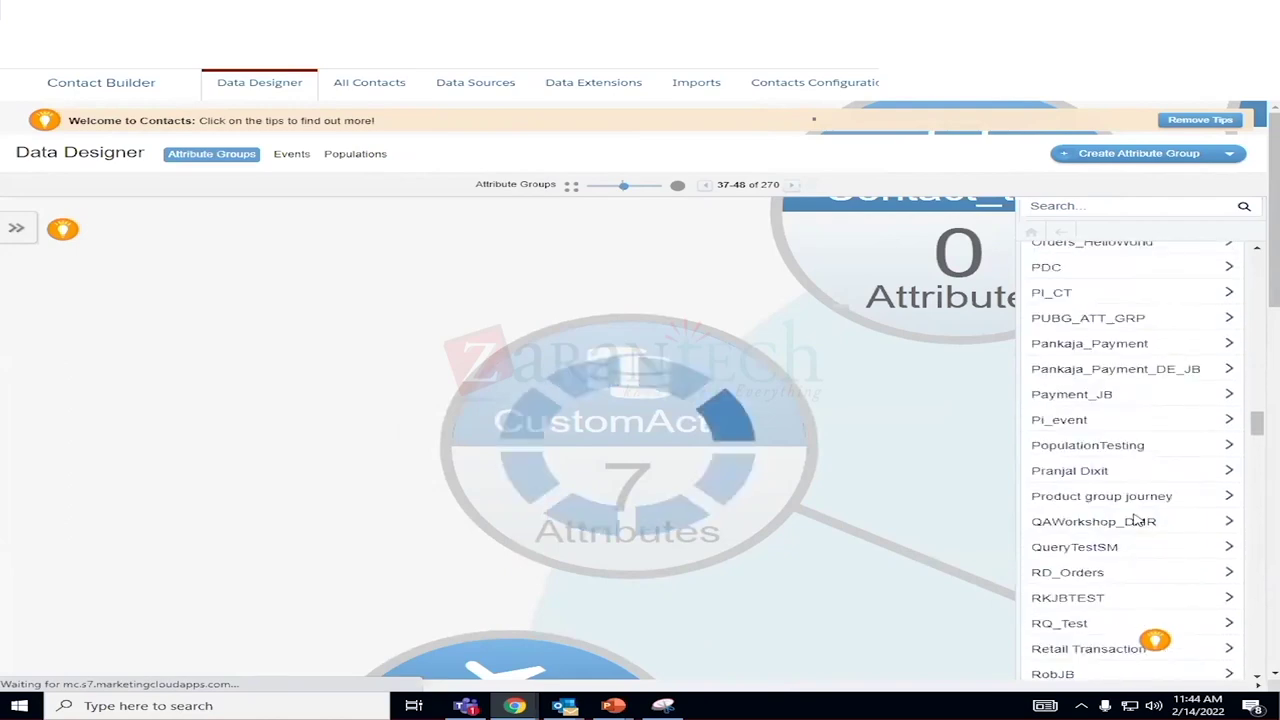
scroll(1136, 520, down, 12)
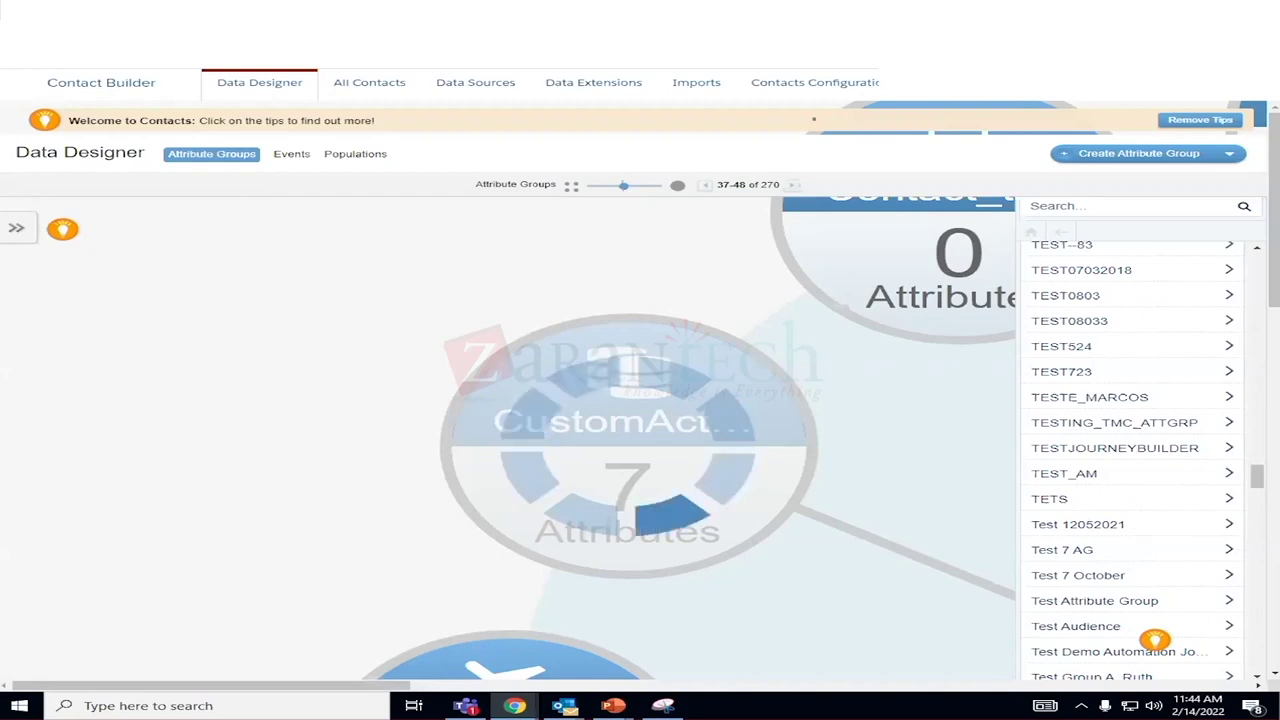
scroll(1137, 521, down, 2)
scroll(1154, 560, down, 2)
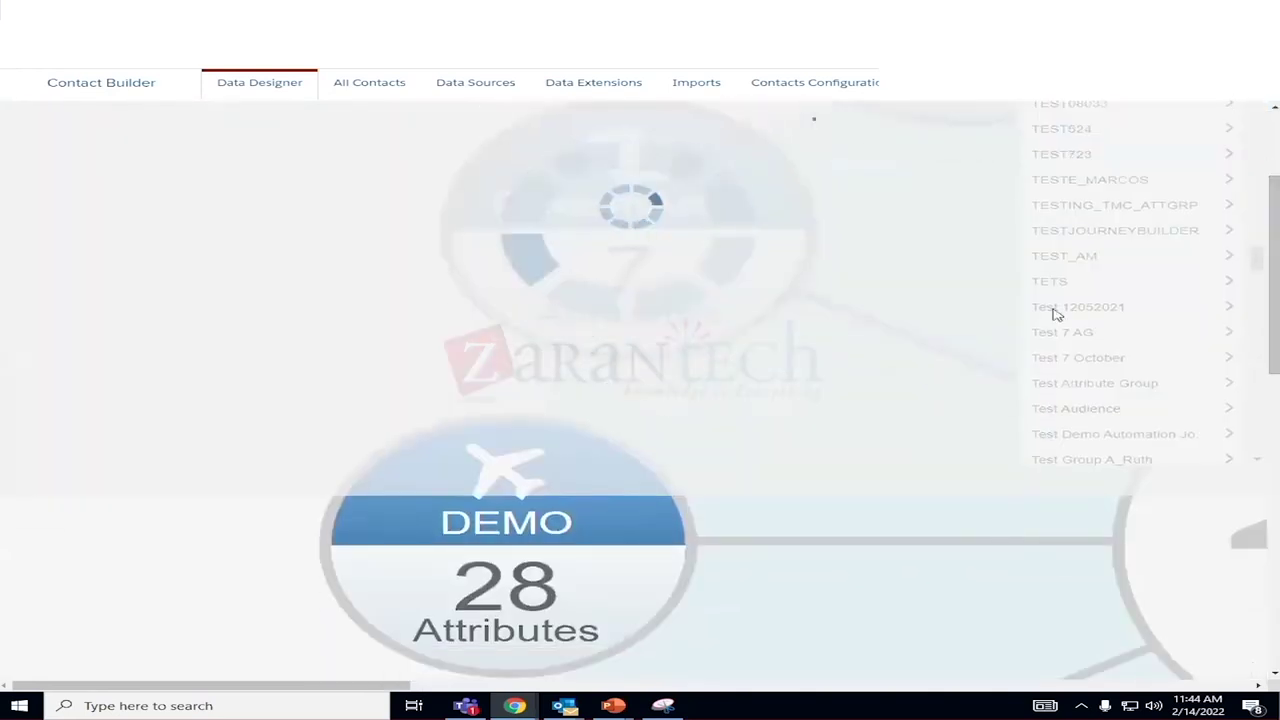
scroll(829, 349, up, 2)
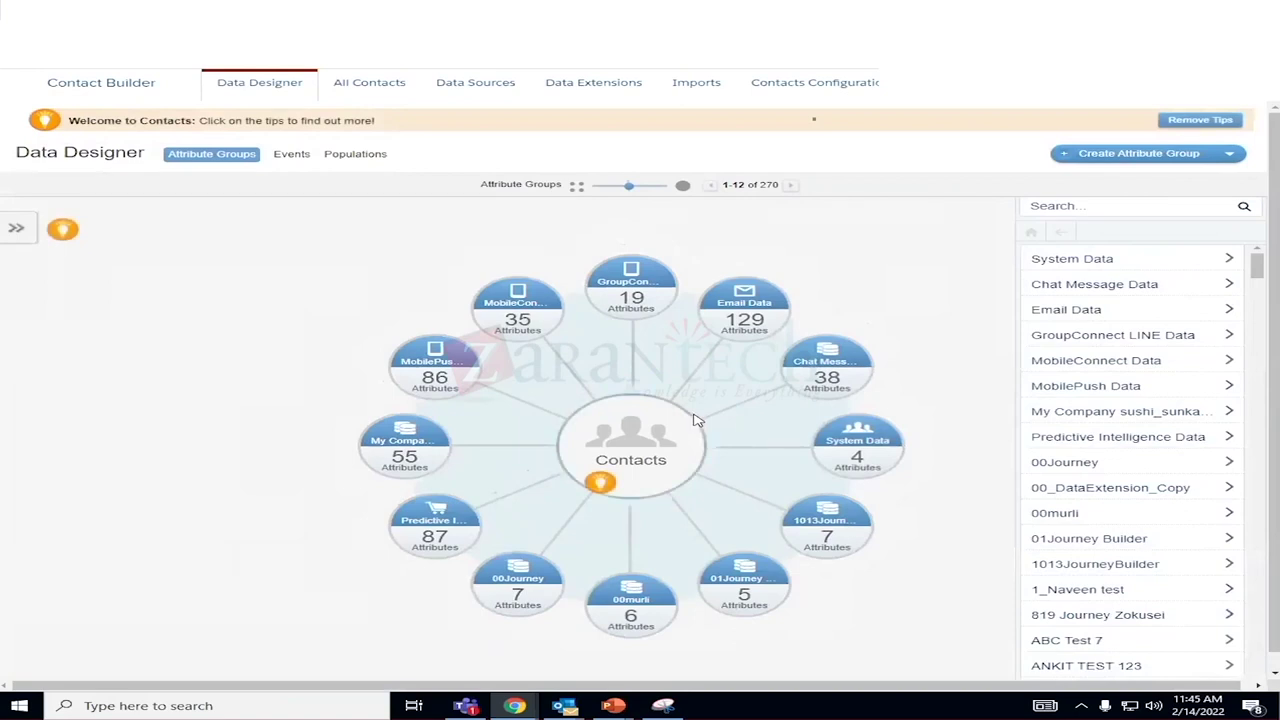
scroll(1210, 480, down, 5)
scroll(1215, 488, down, 20)
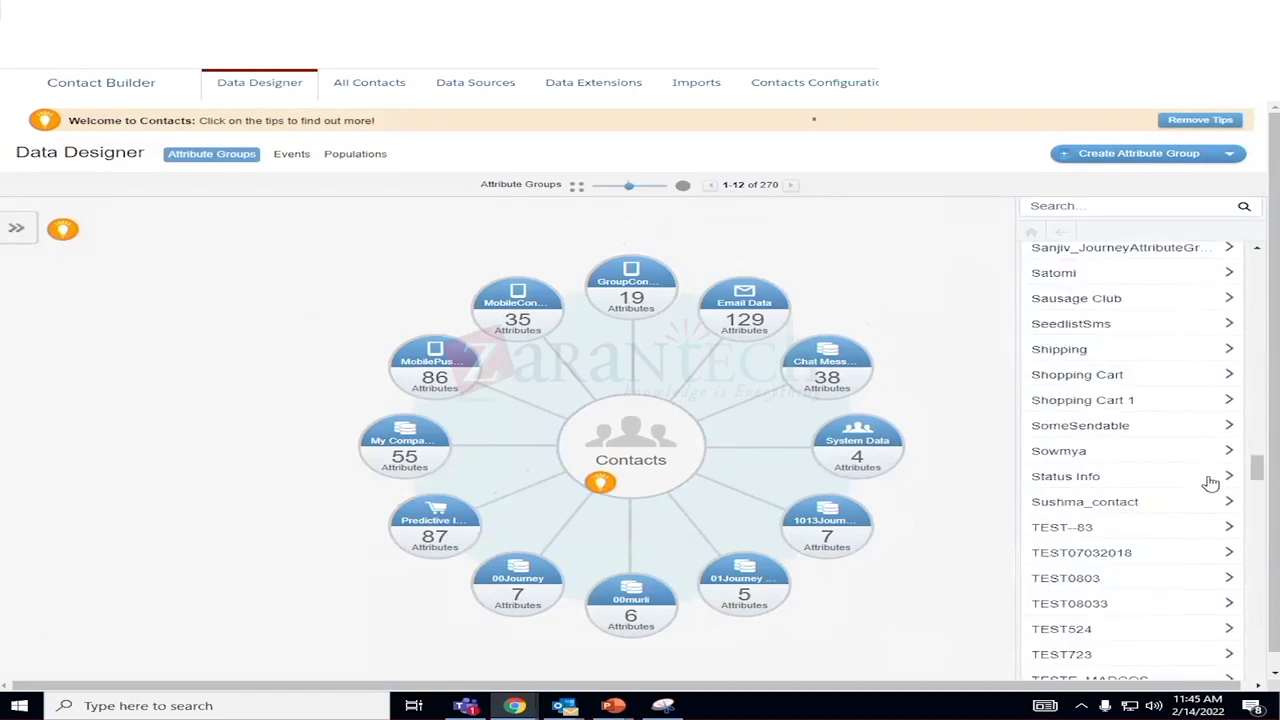
scroll(1180, 445, down, 2)
scroll(1175, 449, up, 2)
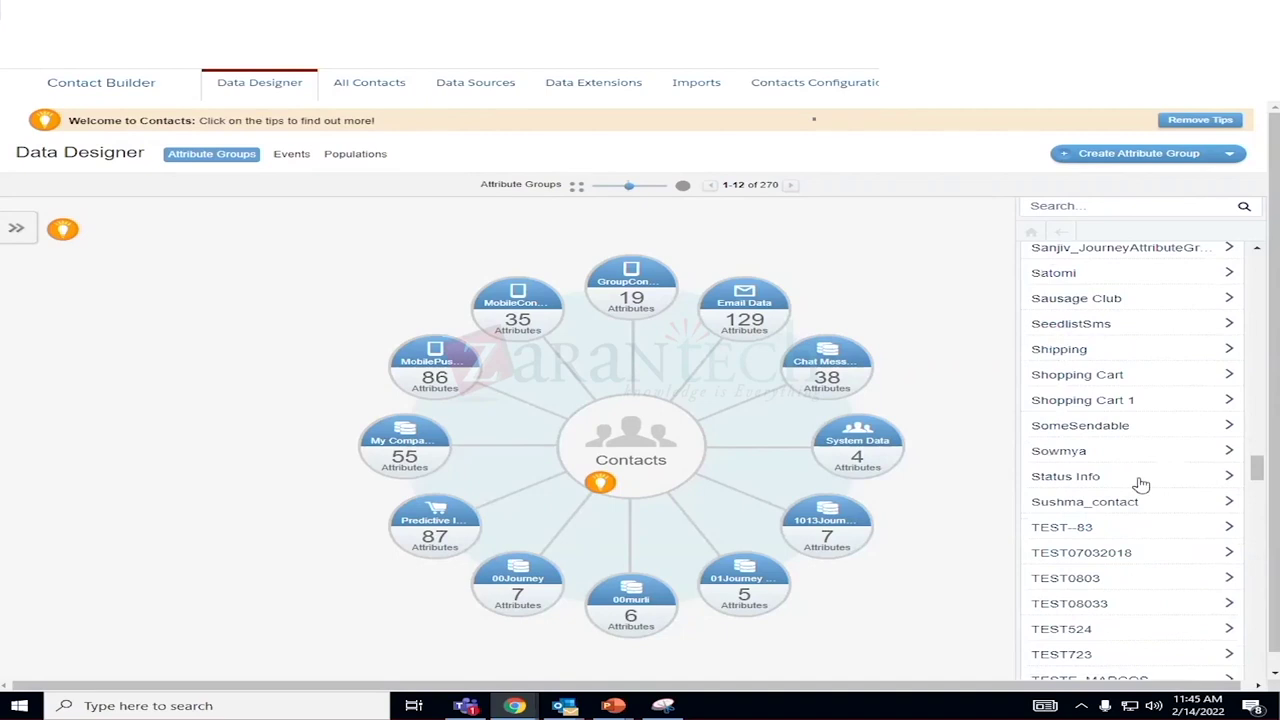
Browse productimage_sowmya, step back to customerdata_sowmya, and show attribute groups 13–24.
click(1074, 455)
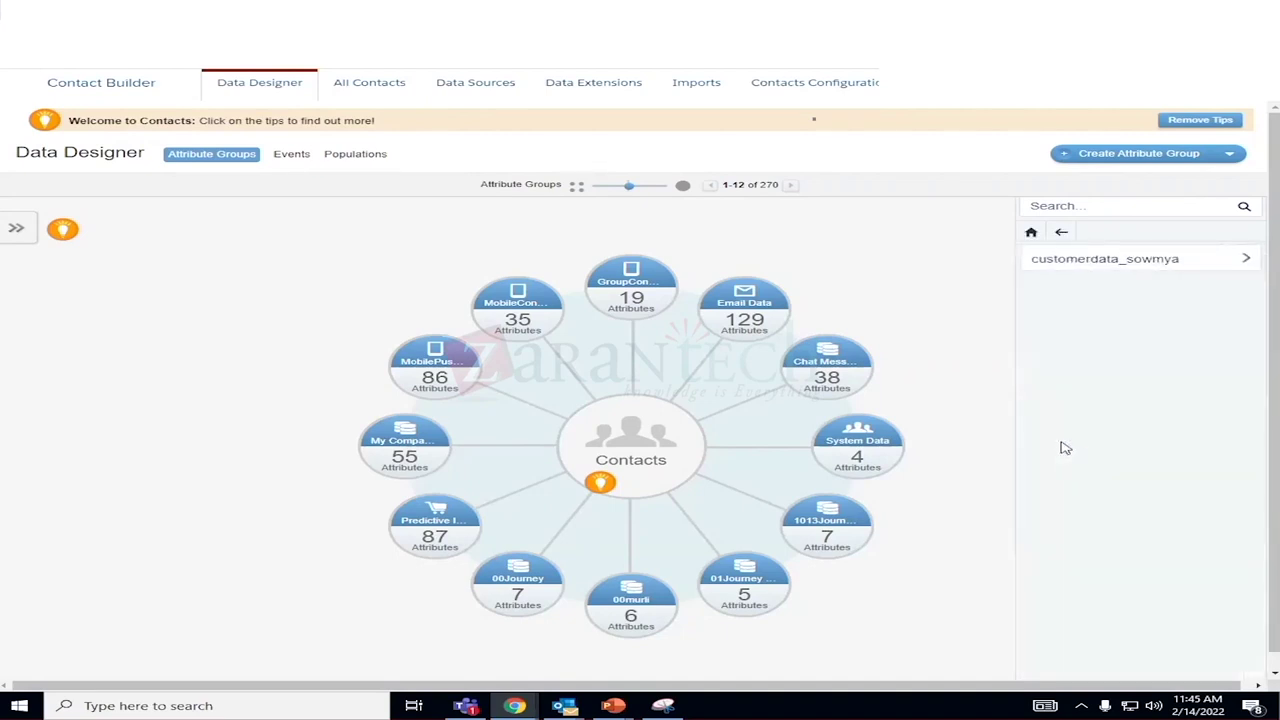
click(1076, 268)
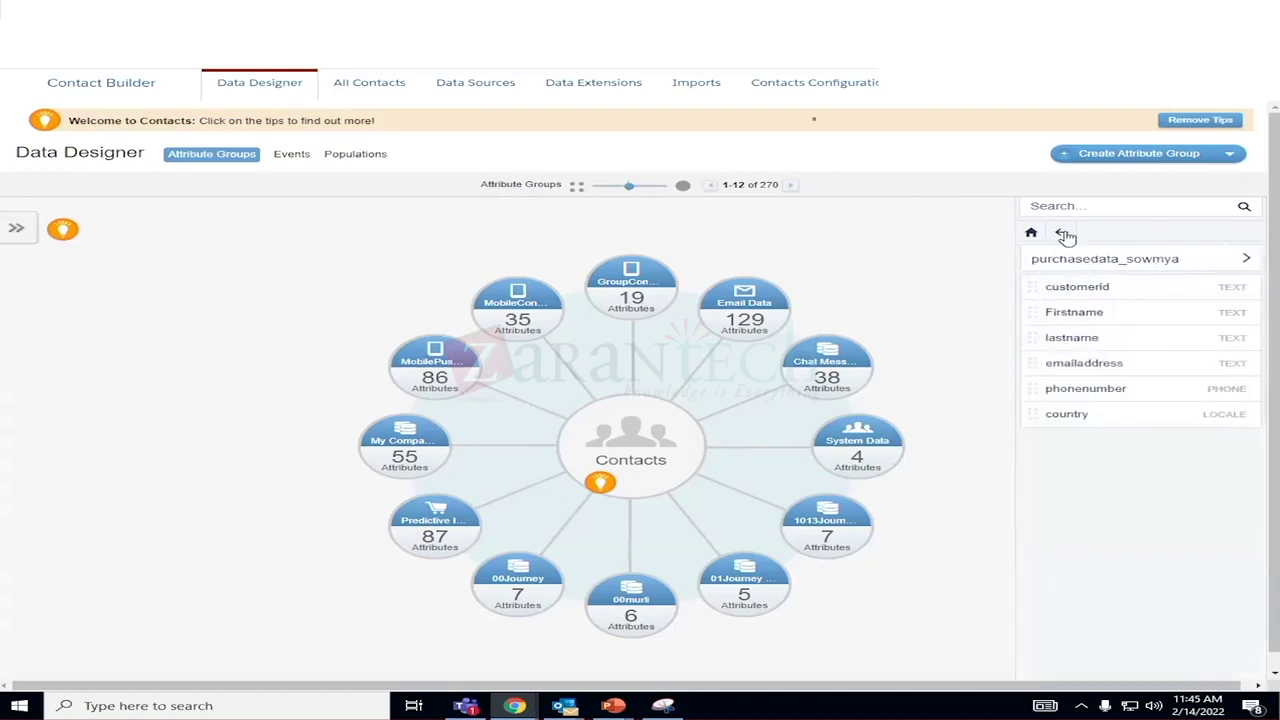
click(1133, 268)
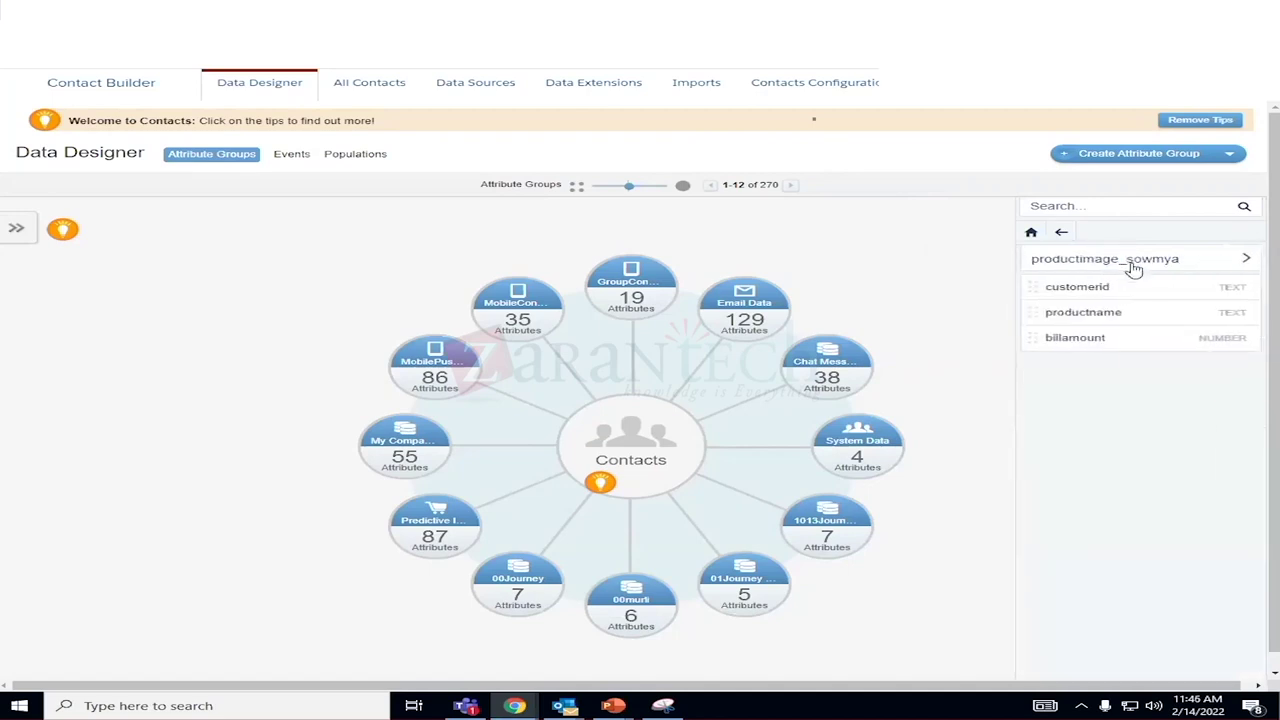
click(1061, 232)
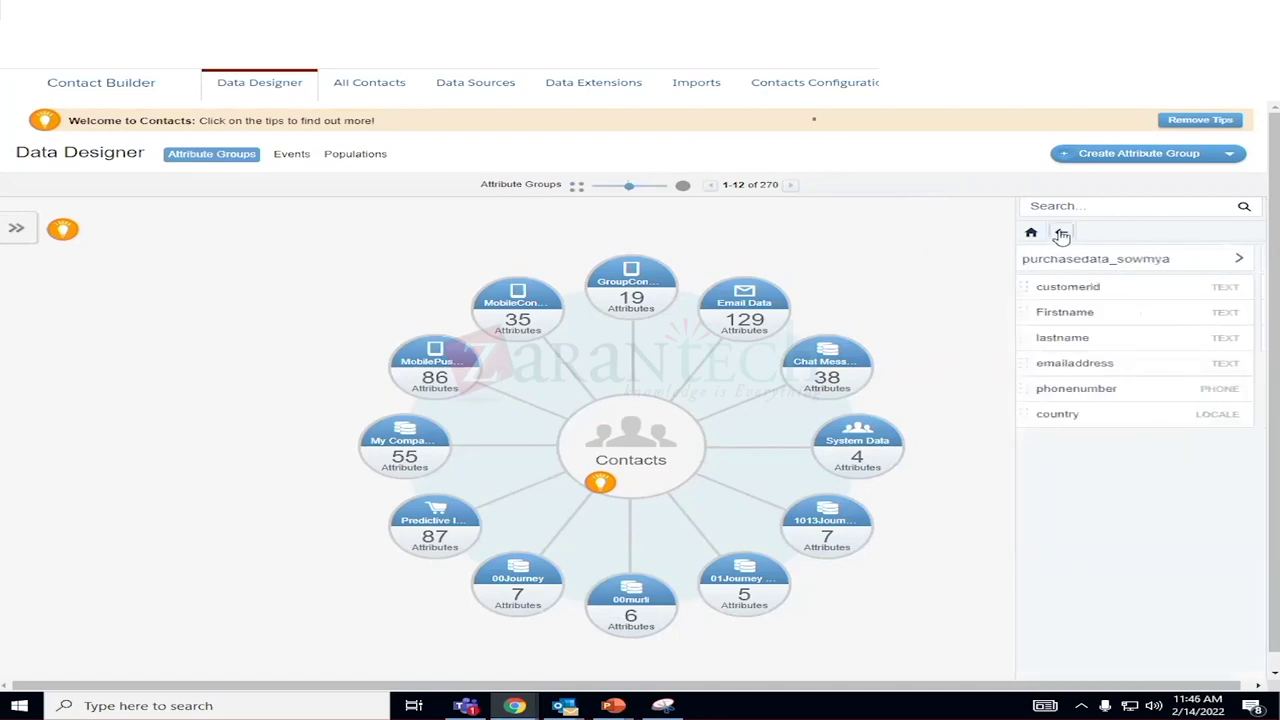
click(1061, 233)
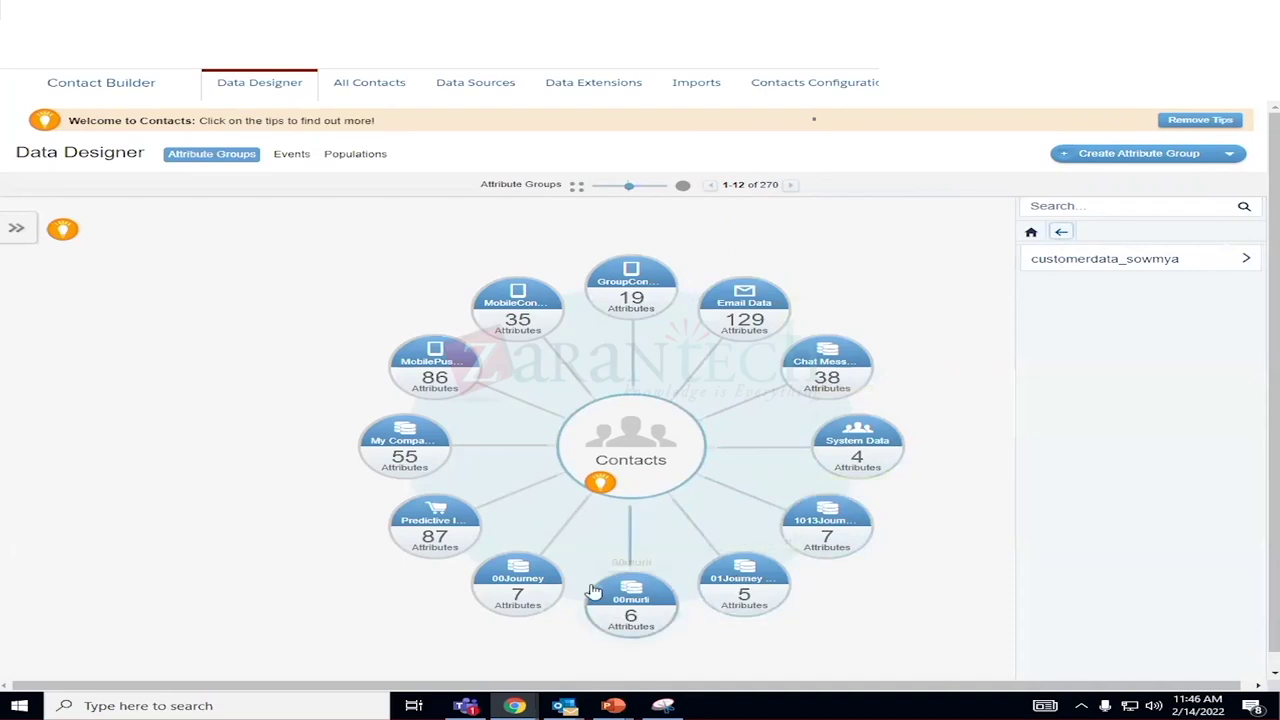
click(793, 188)
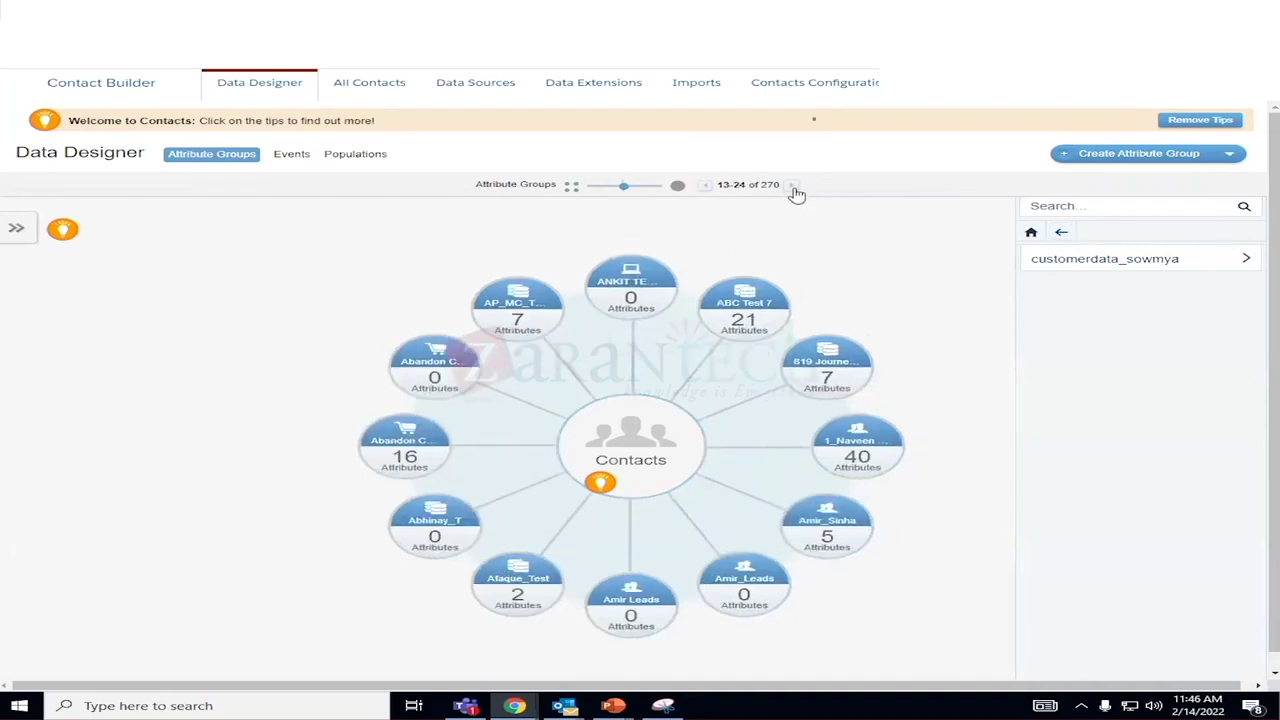
Return to the root group list and page the diagram forward to groups 121–132 of 270.
click(793, 188)
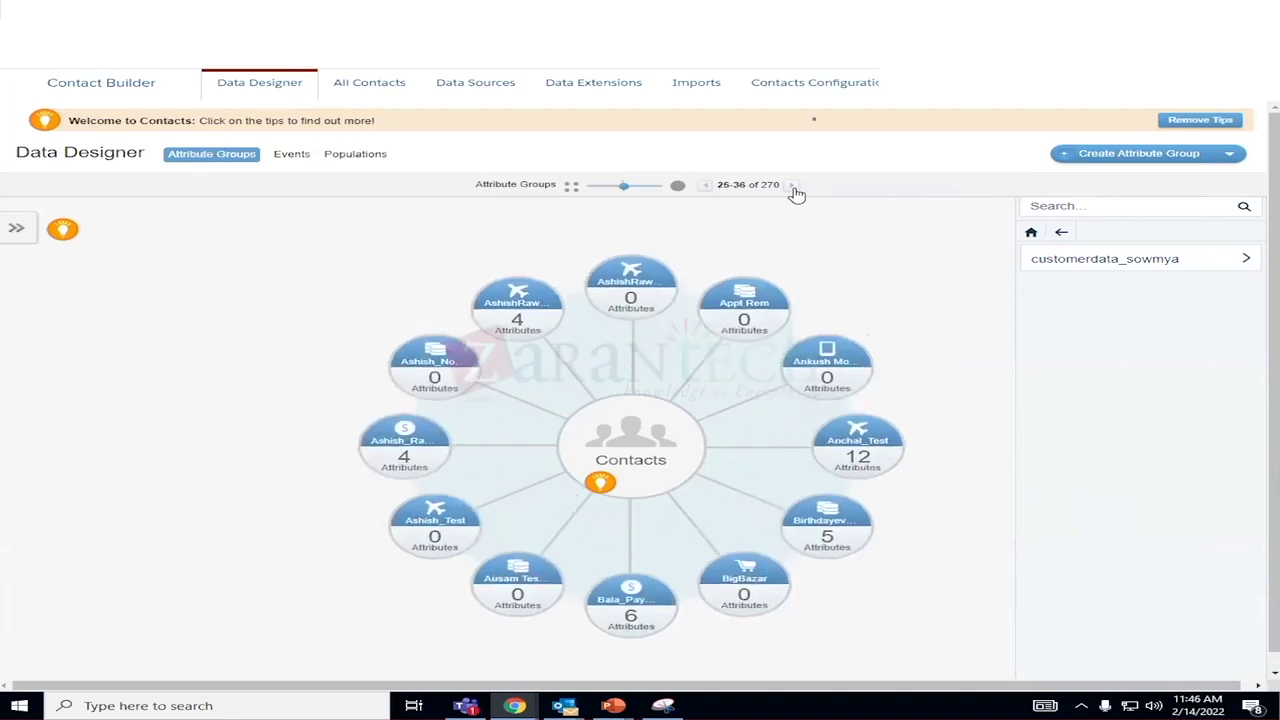
click(793, 188)
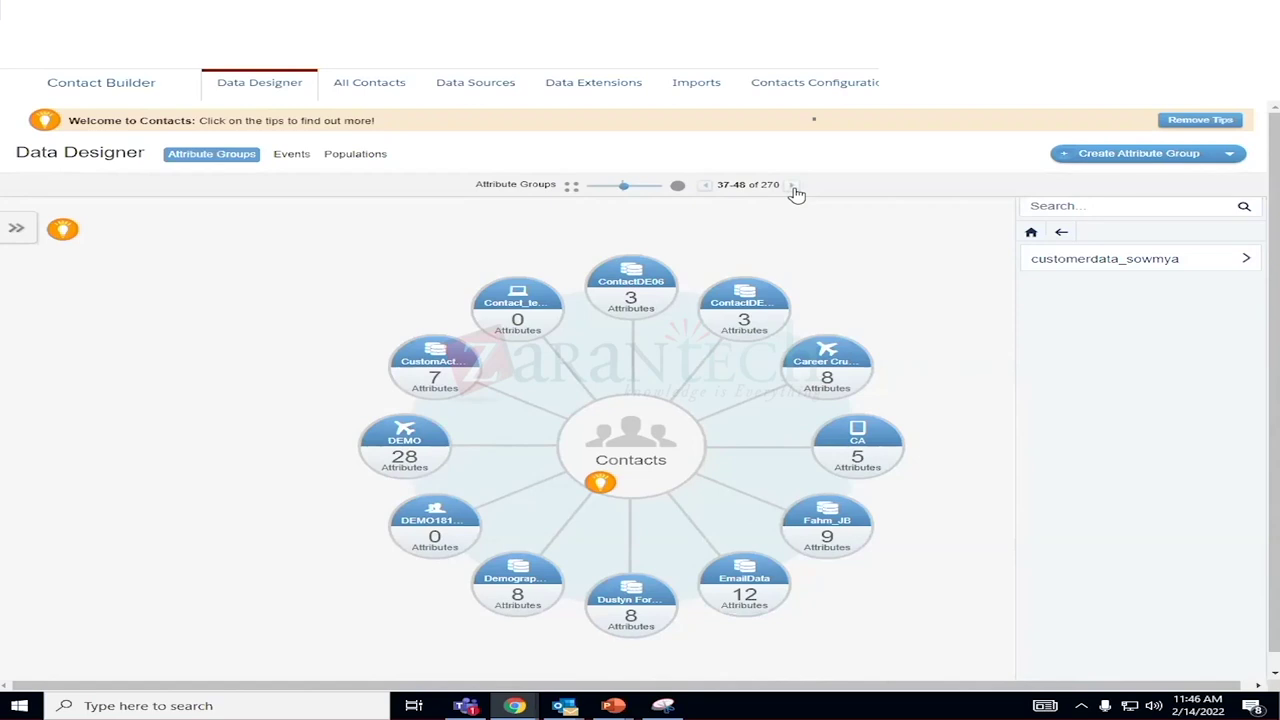
click(1062, 232)
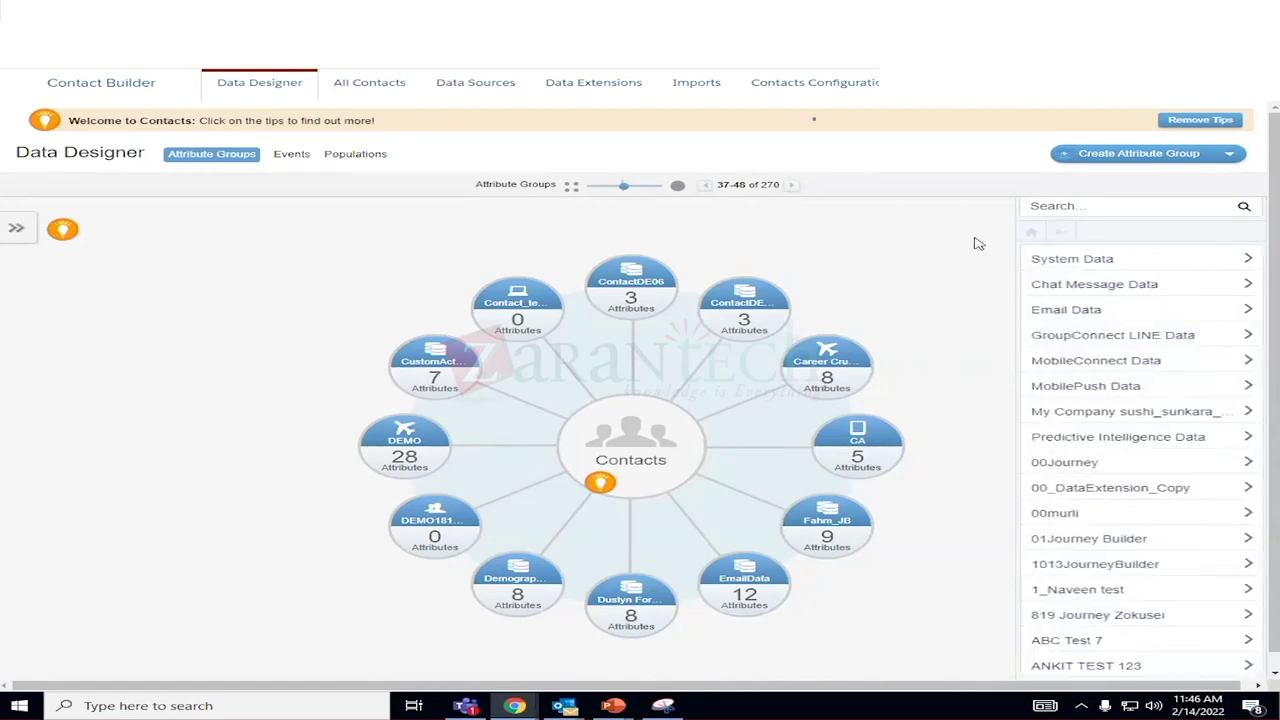
click(789, 186)
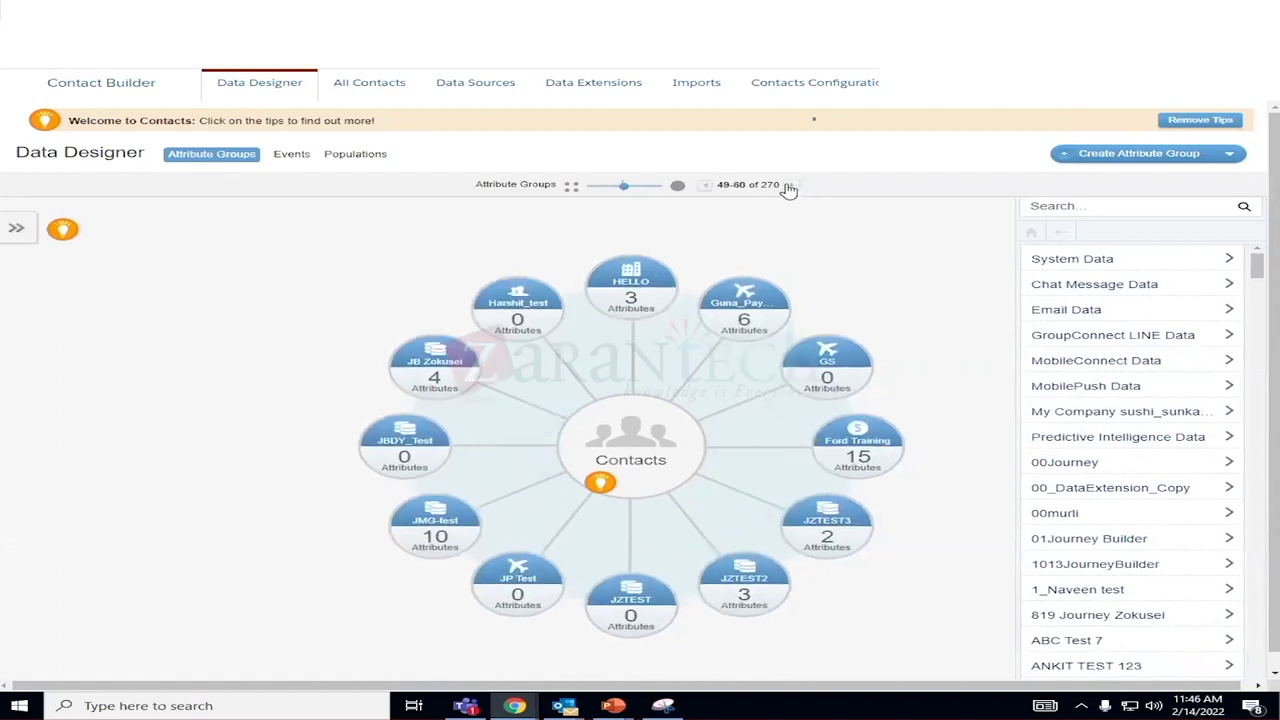
click(789, 186)
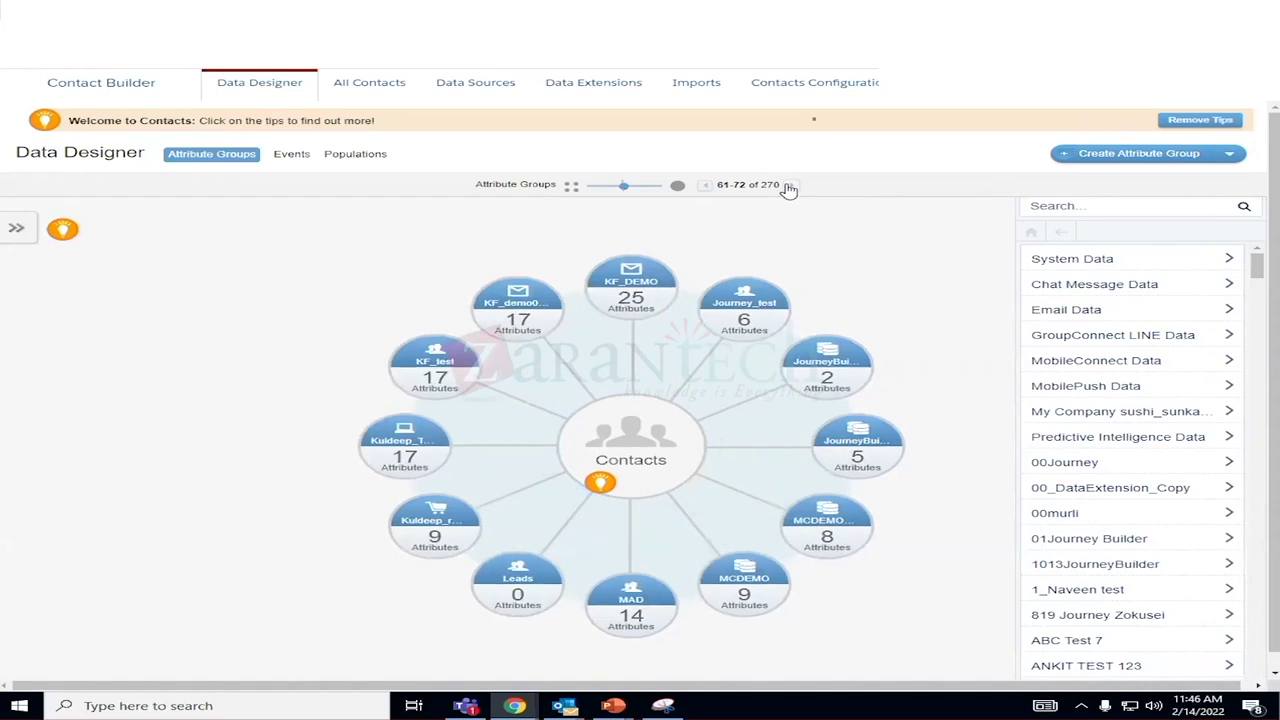
click(789, 186)
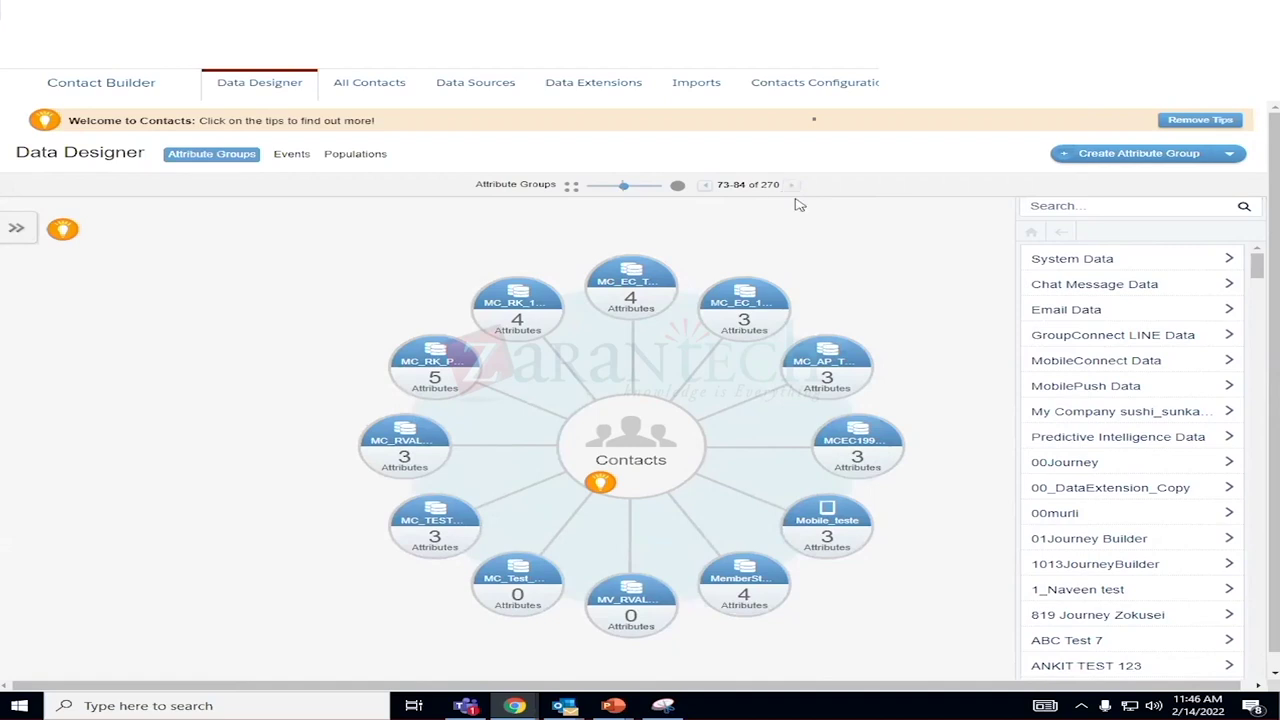
click(789, 186)
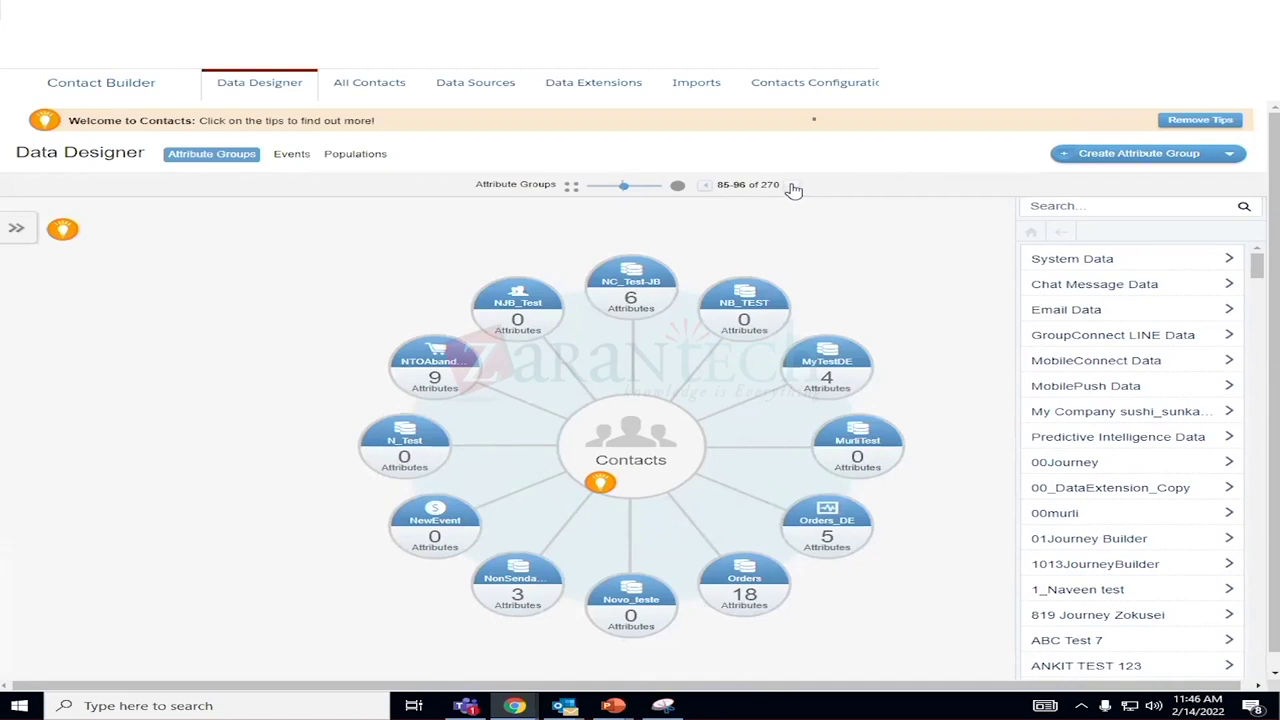
click(791, 187)
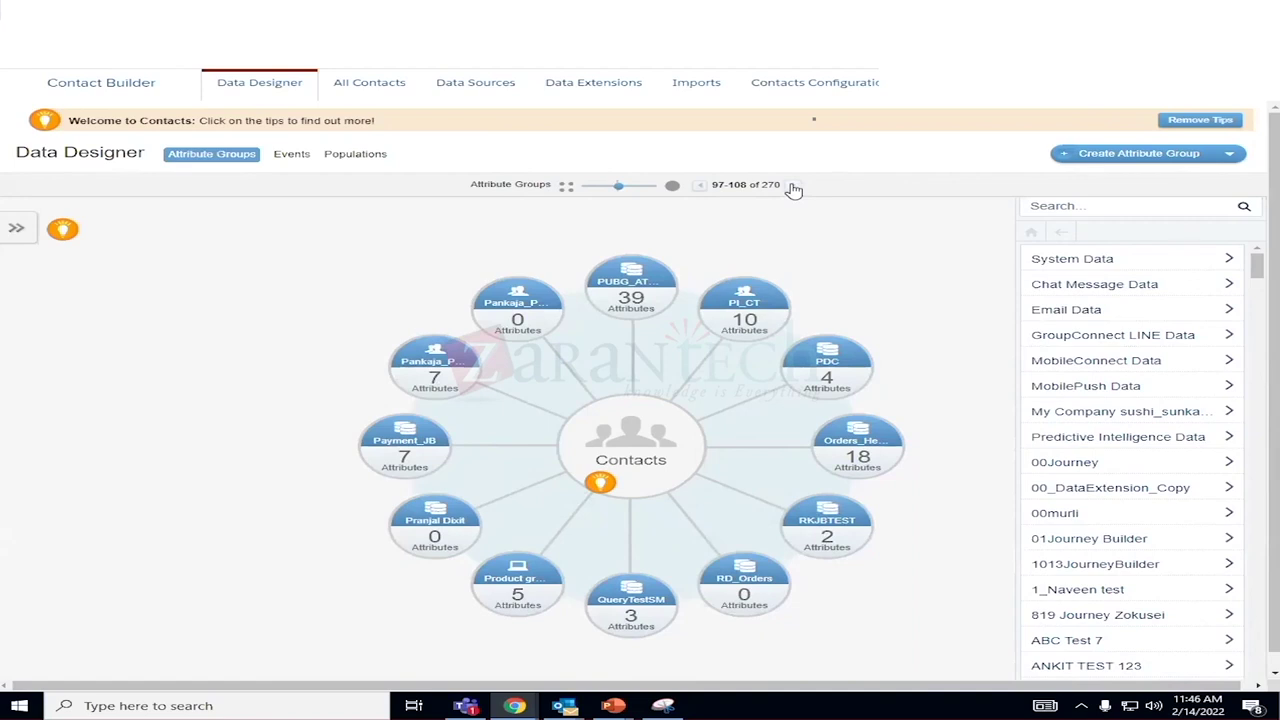
click(791, 187)
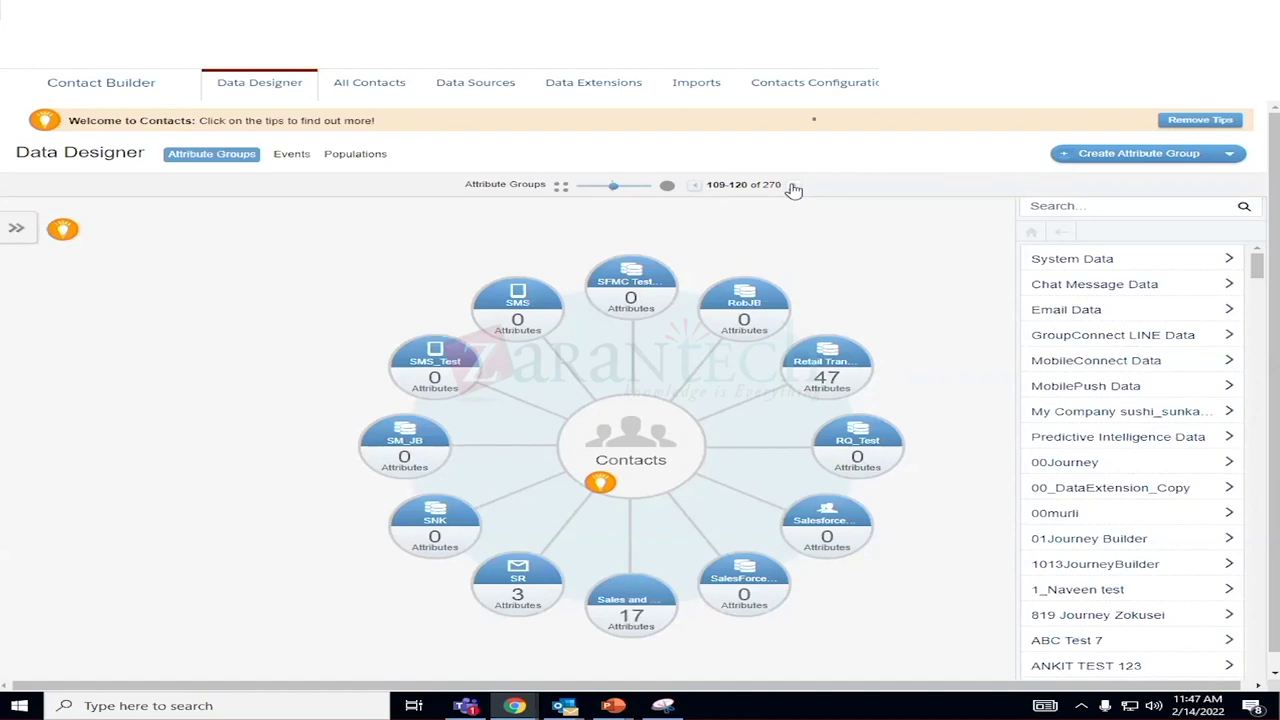
click(791, 187)
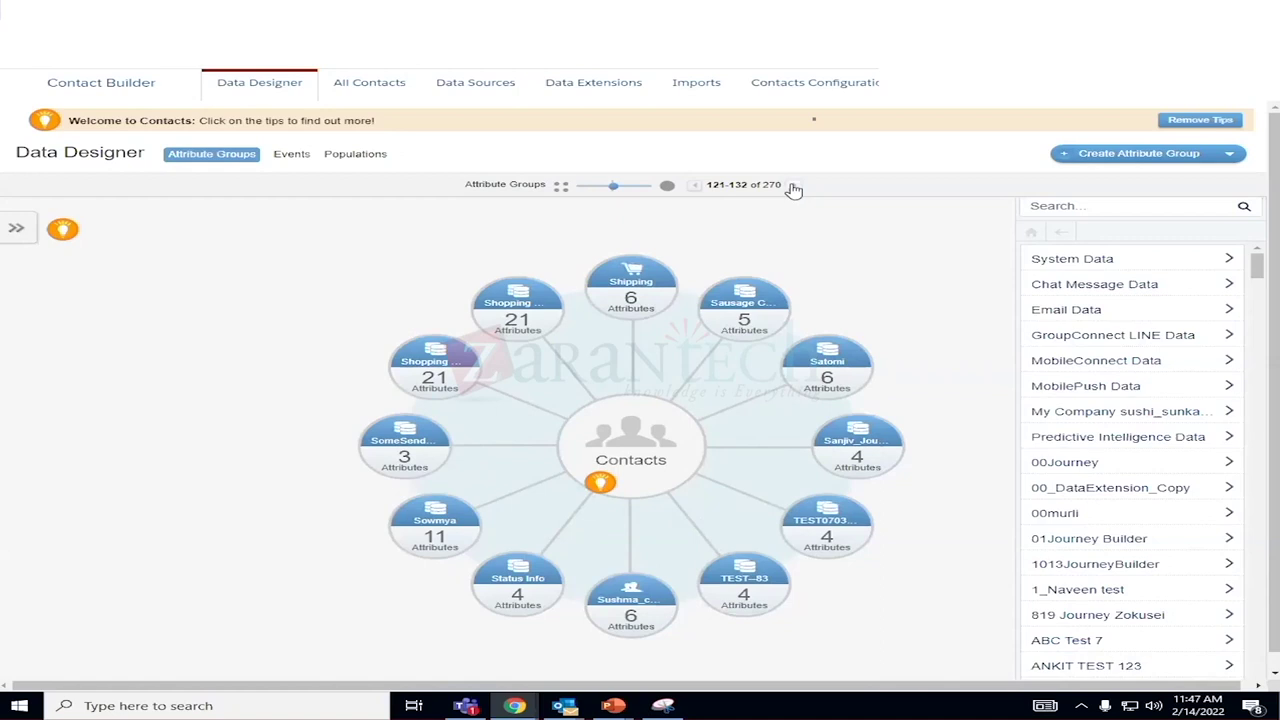
In the Sowmya group, unlink customerid between customerdata_sowmya and purchasedata_sowmya and save.
click(420, 513)
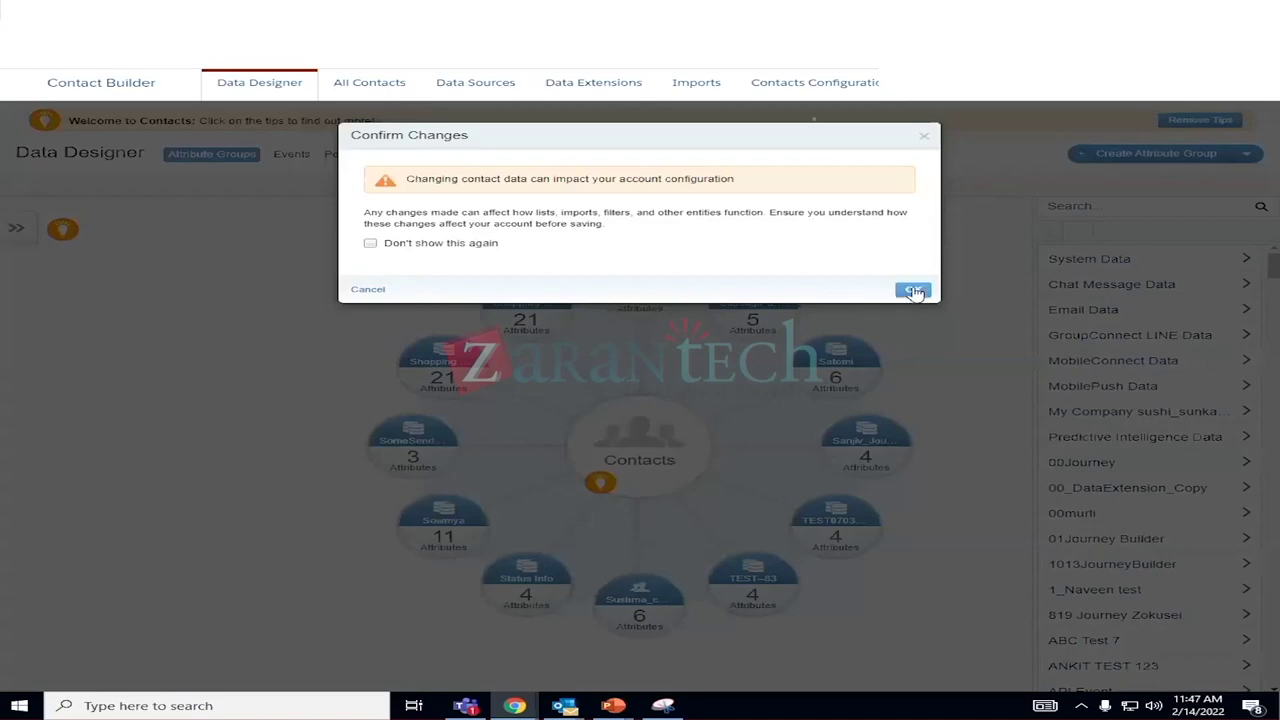
click(912, 290)
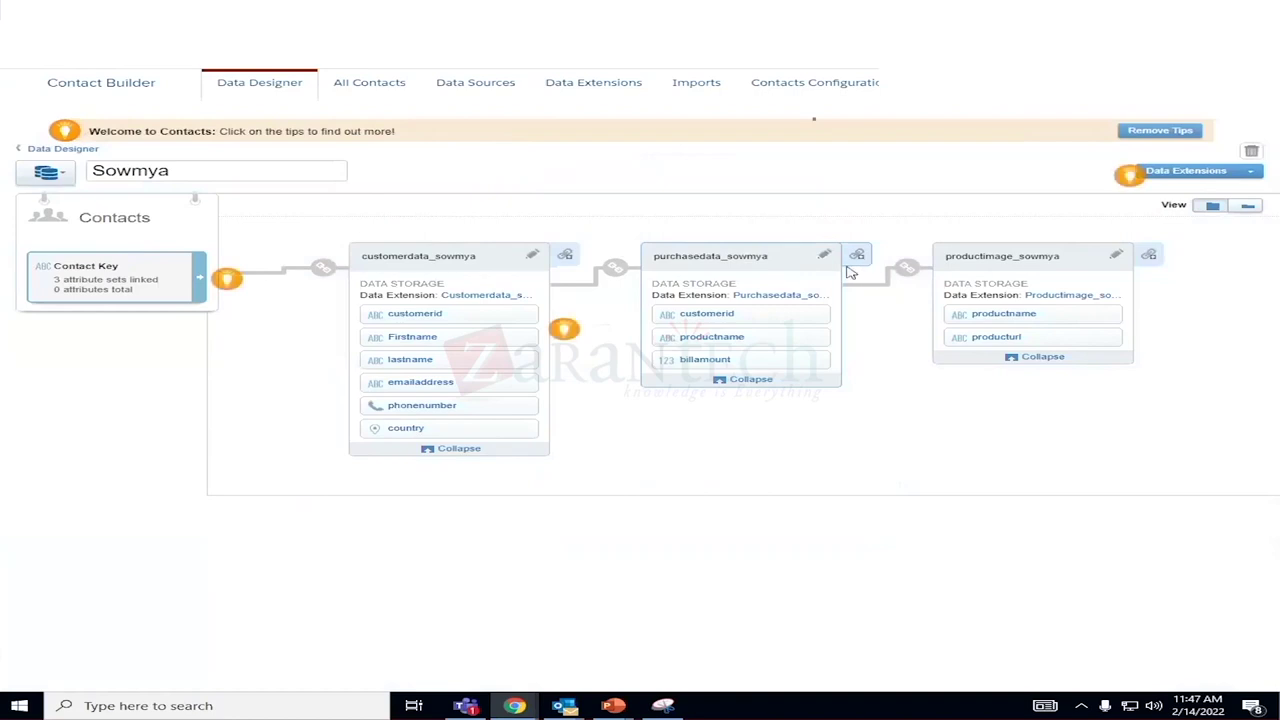
mouse_move(627, 277)
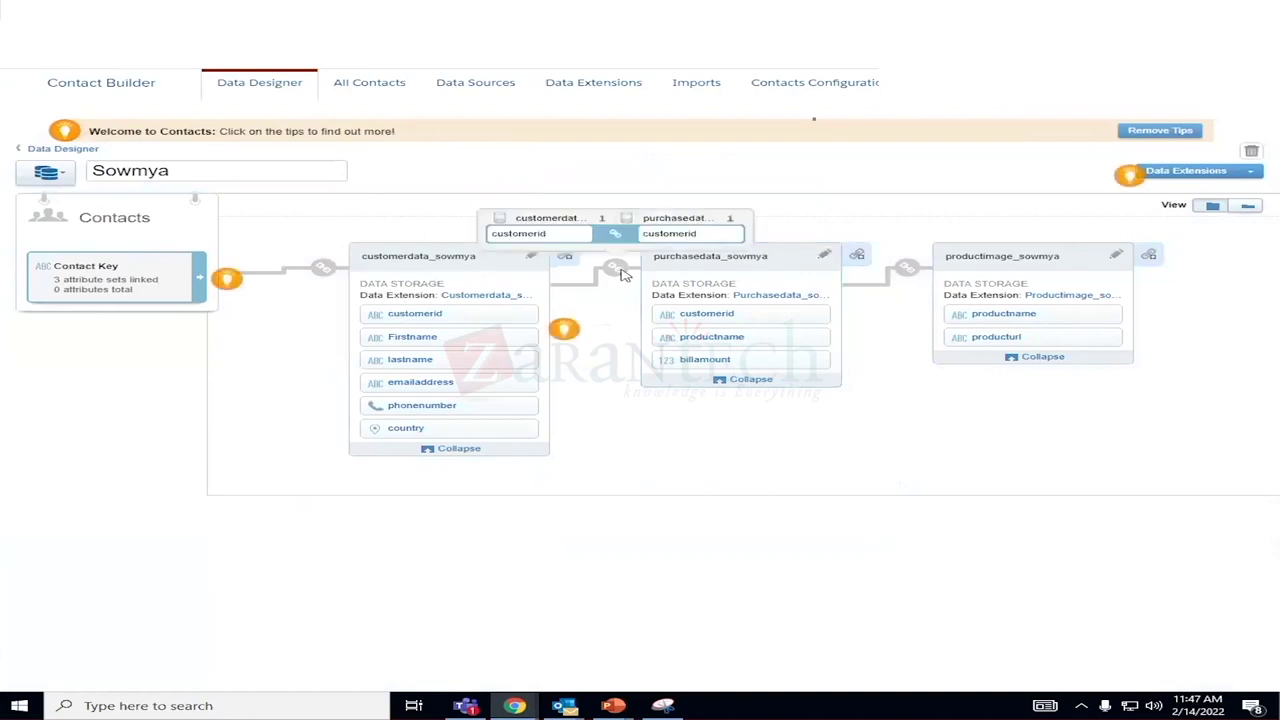
click(618, 270)
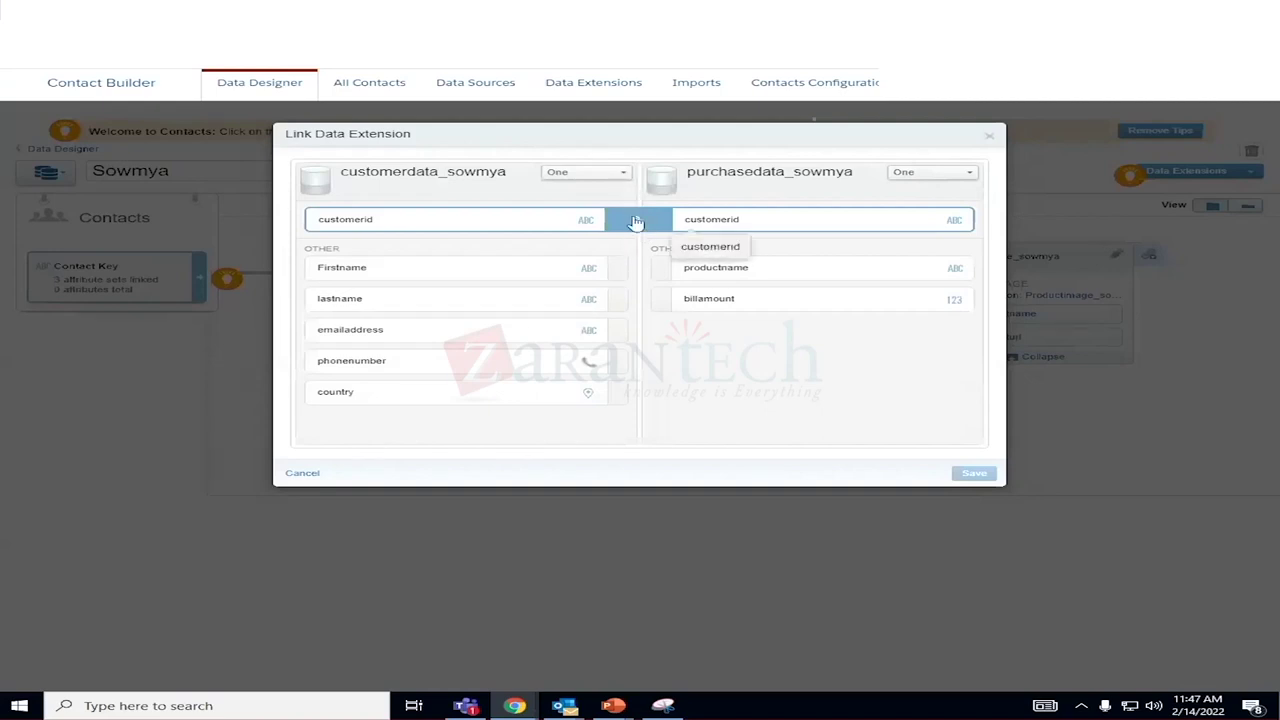
click(635, 222)
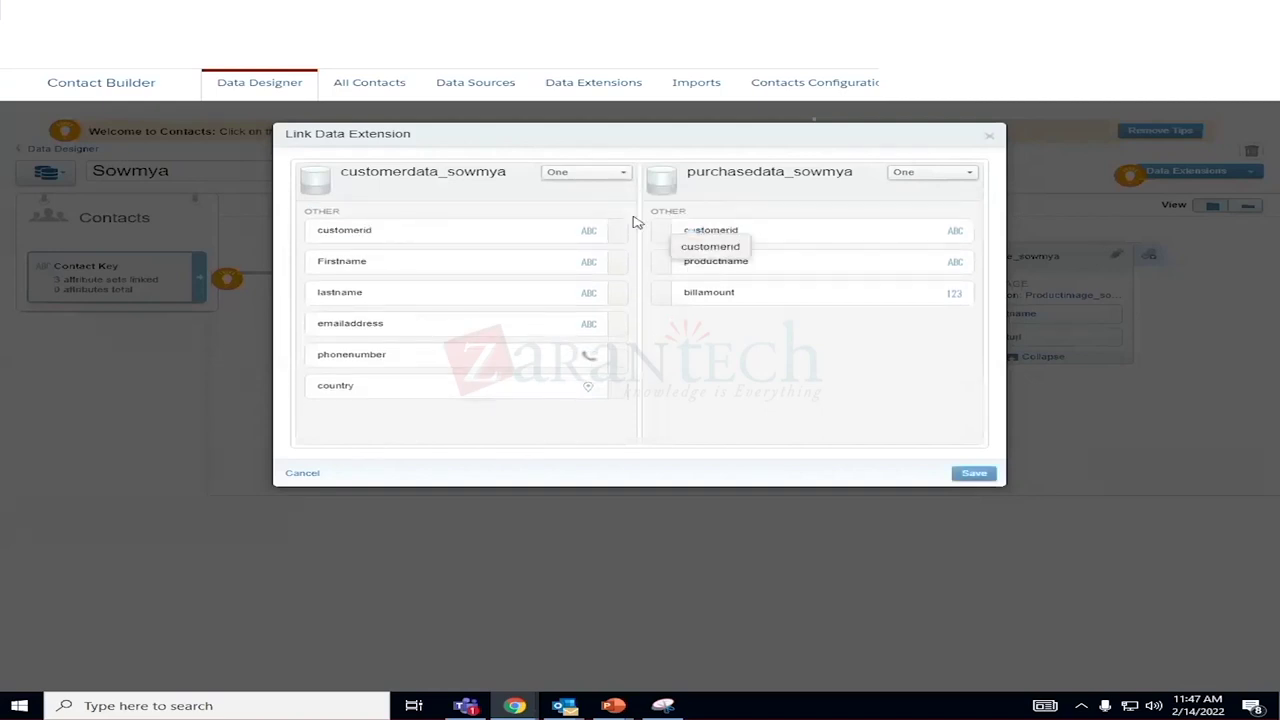
click(964, 480)
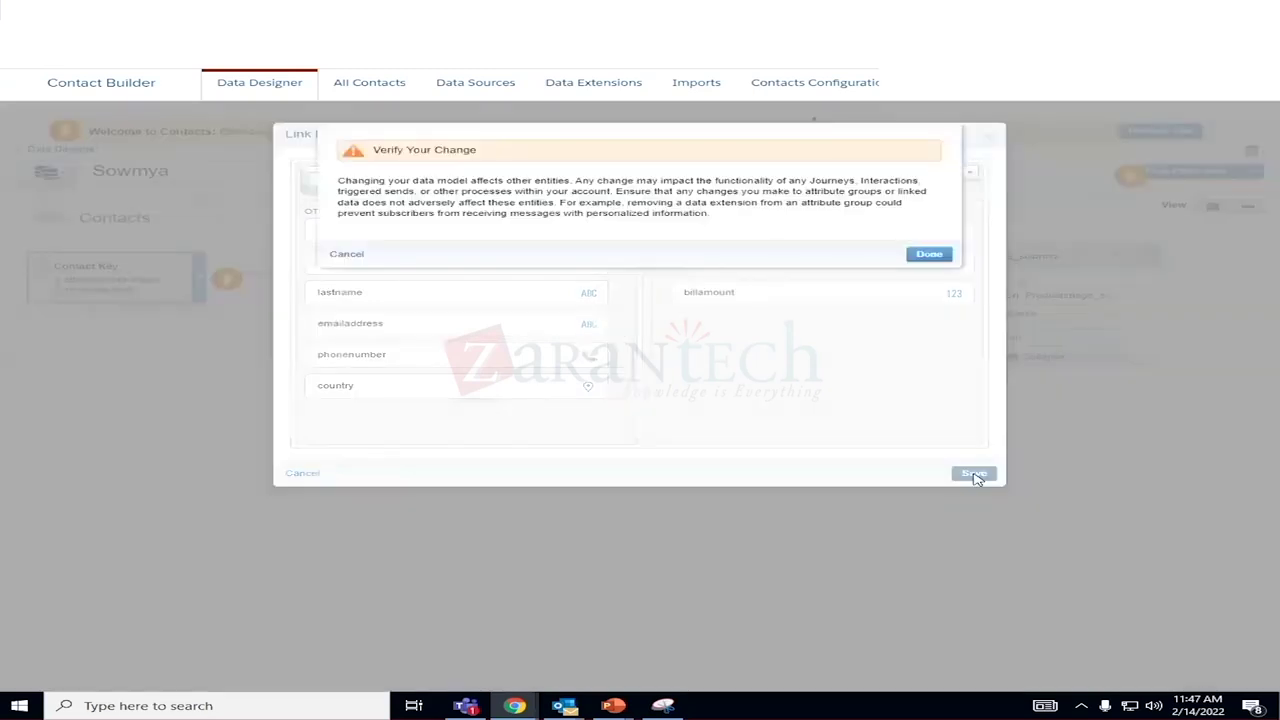
click(934, 255)
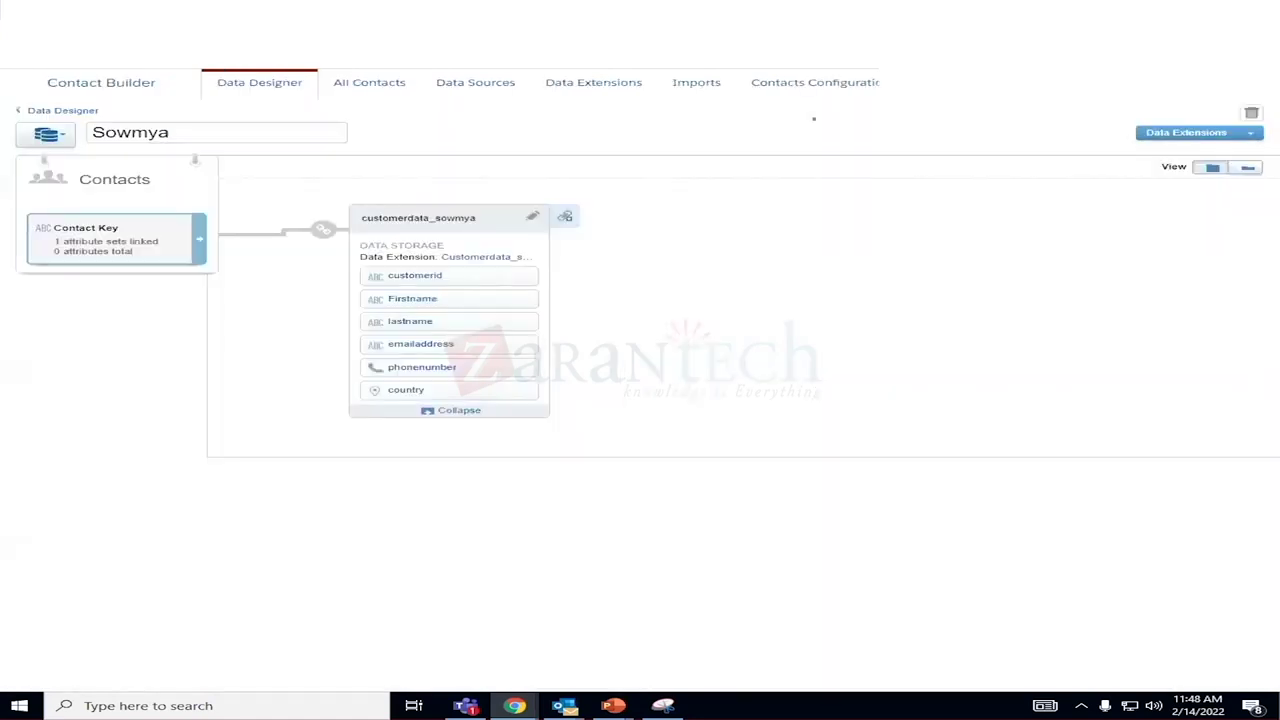
Duplicate the Contact Builder browser tab and go to its Data Extensions section.
right_click(772, 76)
click(833, 107)
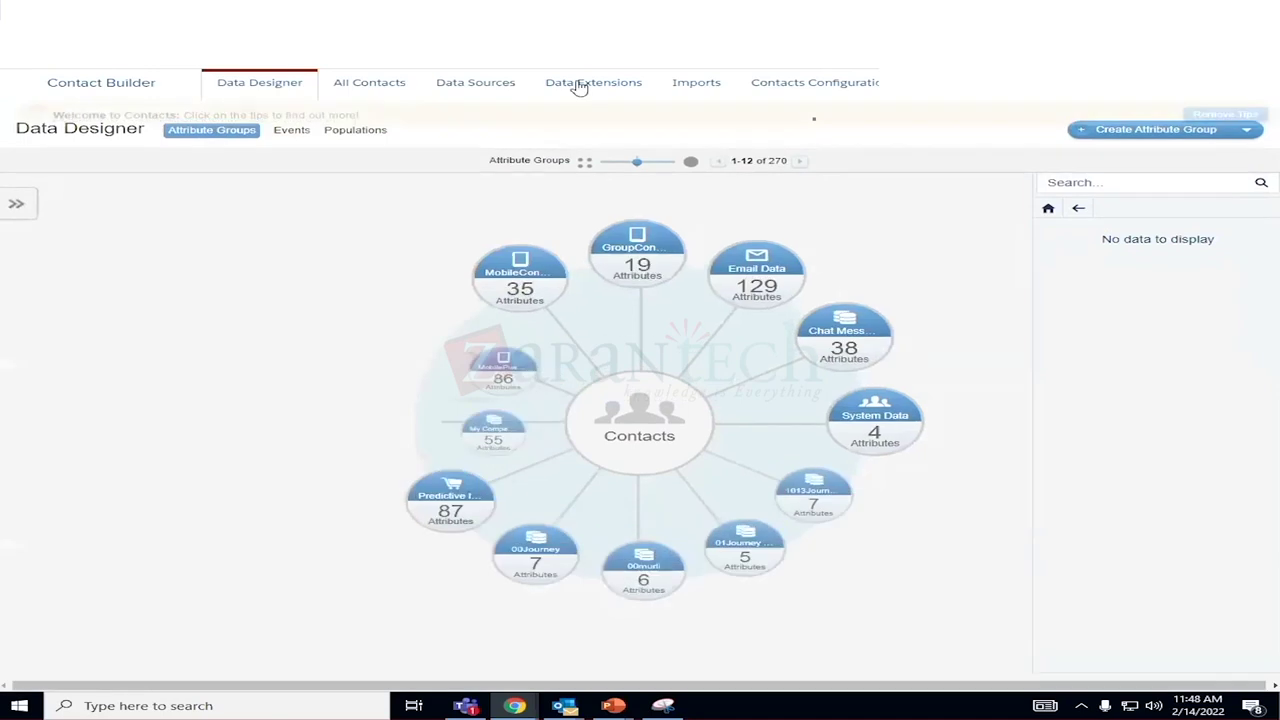
click(588, 86)
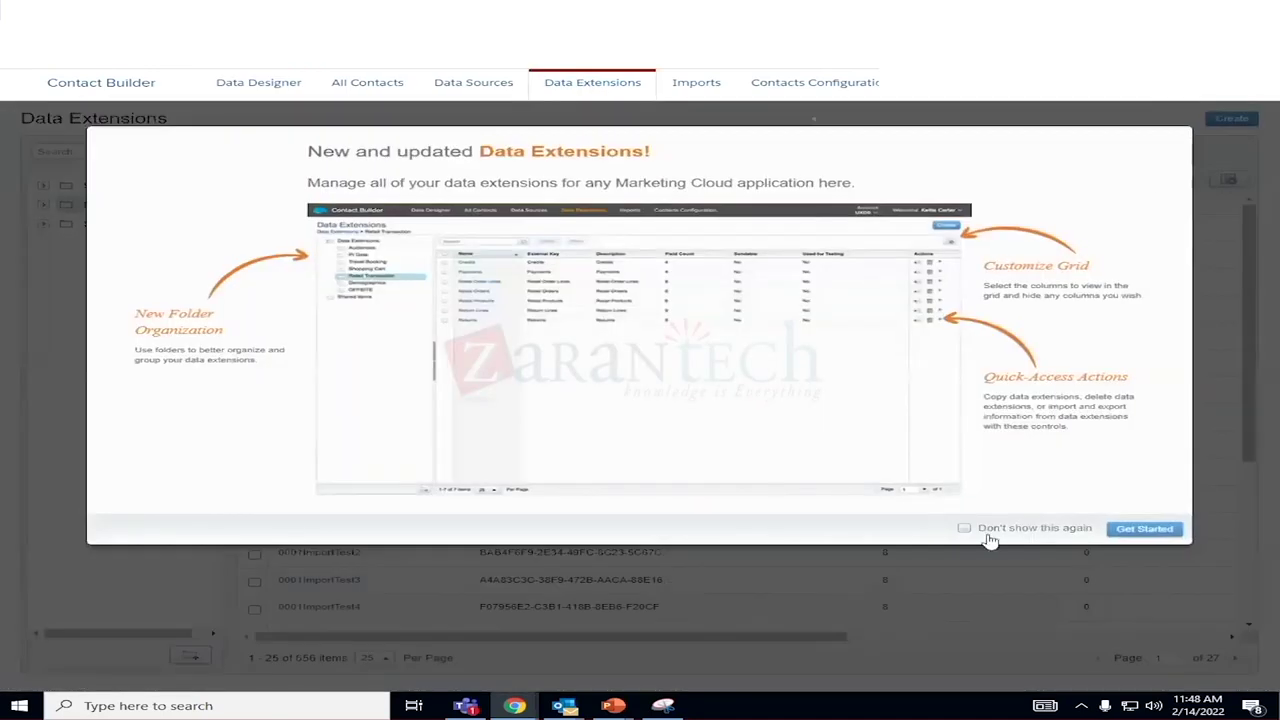
click(964, 528)
click(1144, 529)
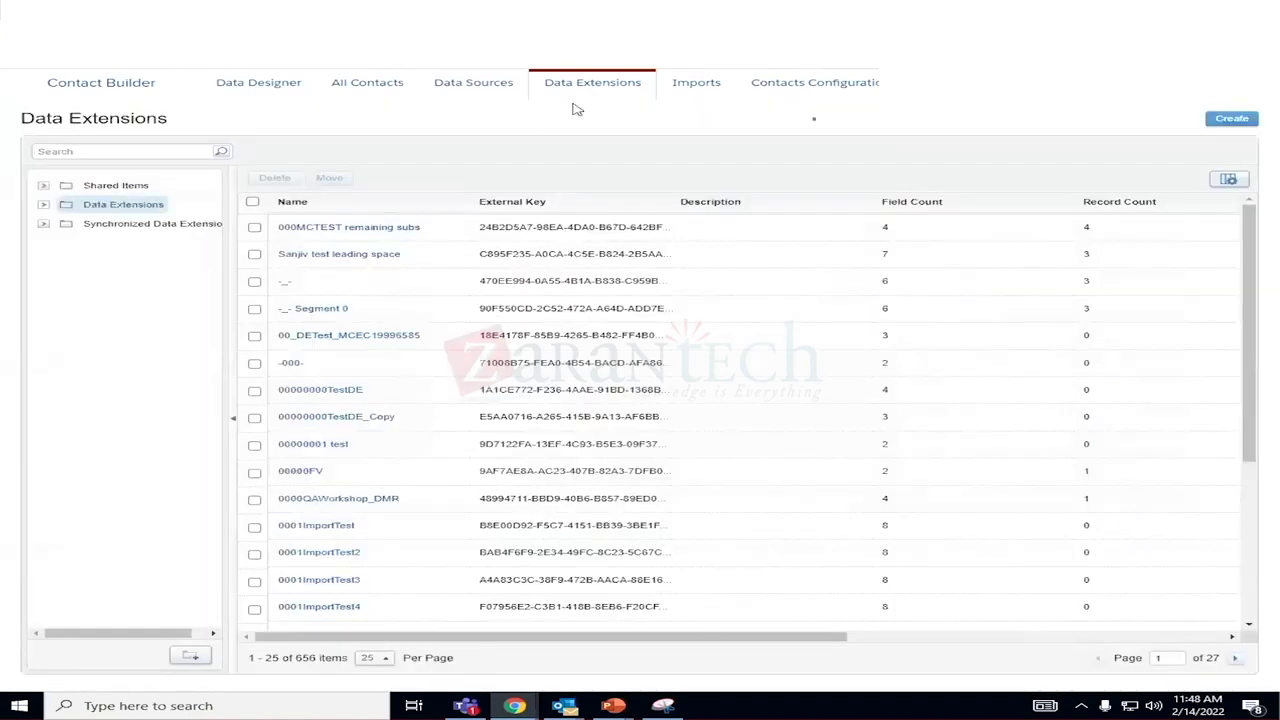
click(43, 204)
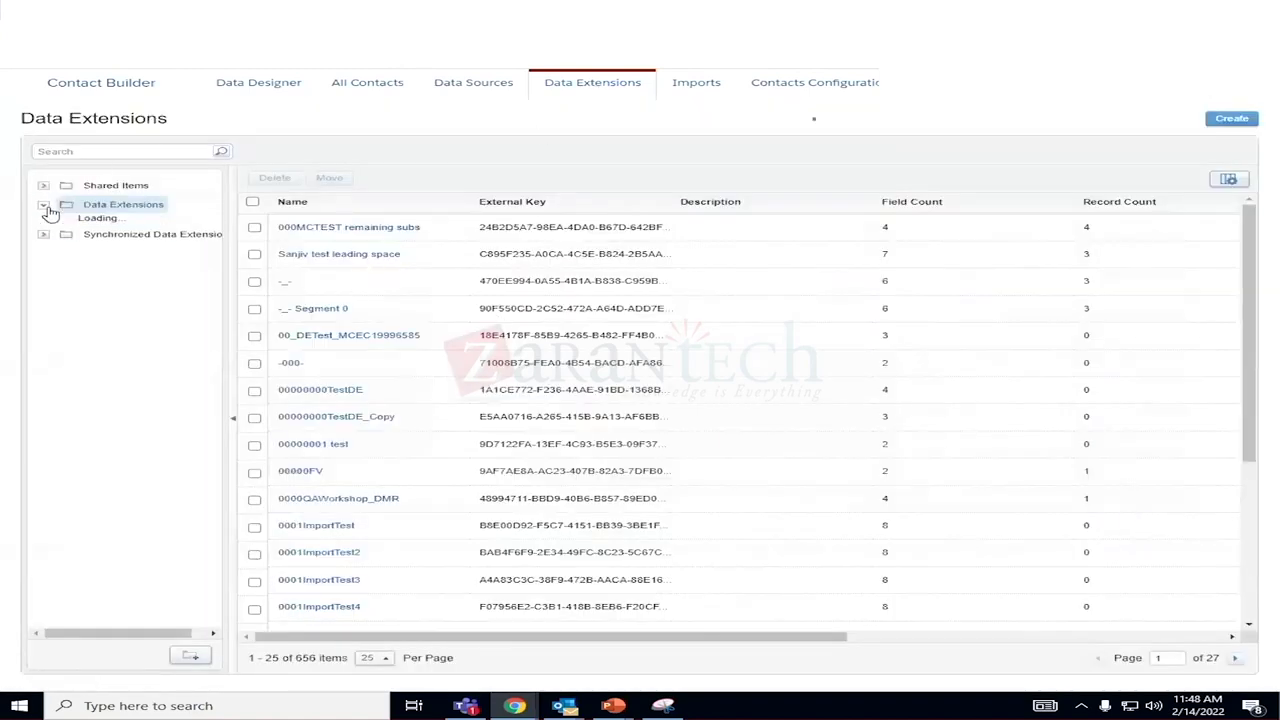
drag(210, 236, 214, 600)
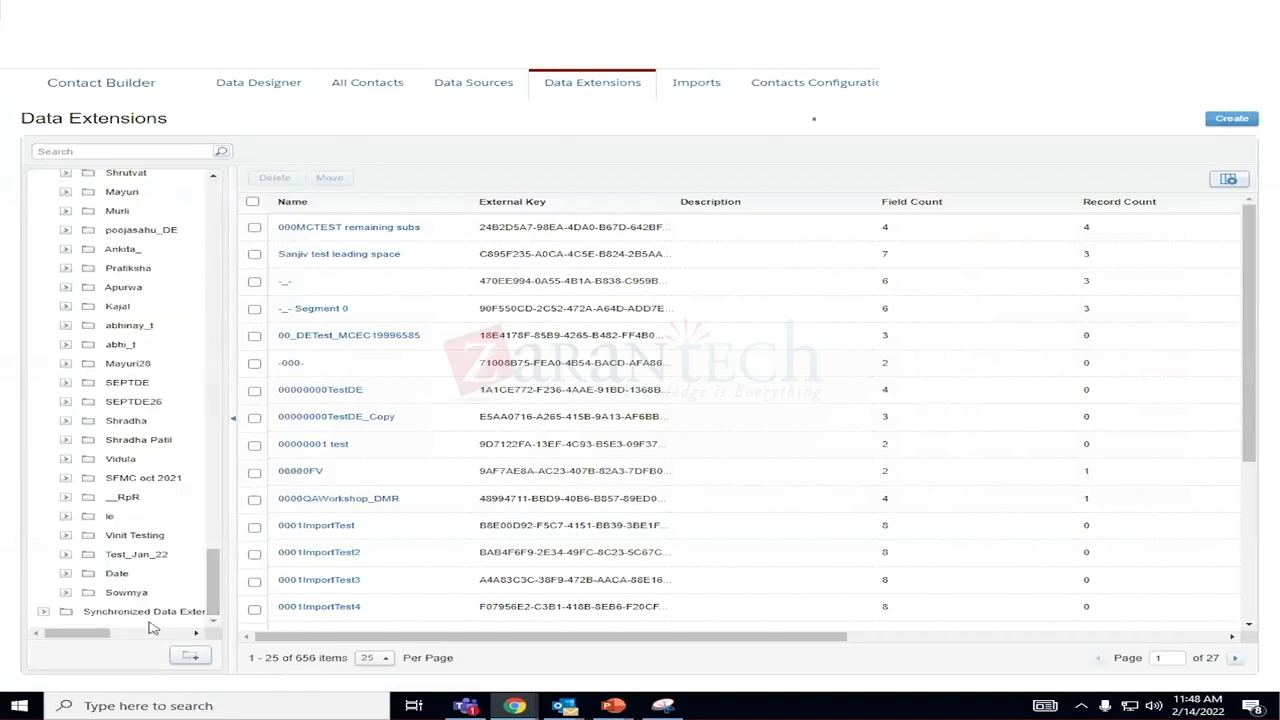
click(127, 594)
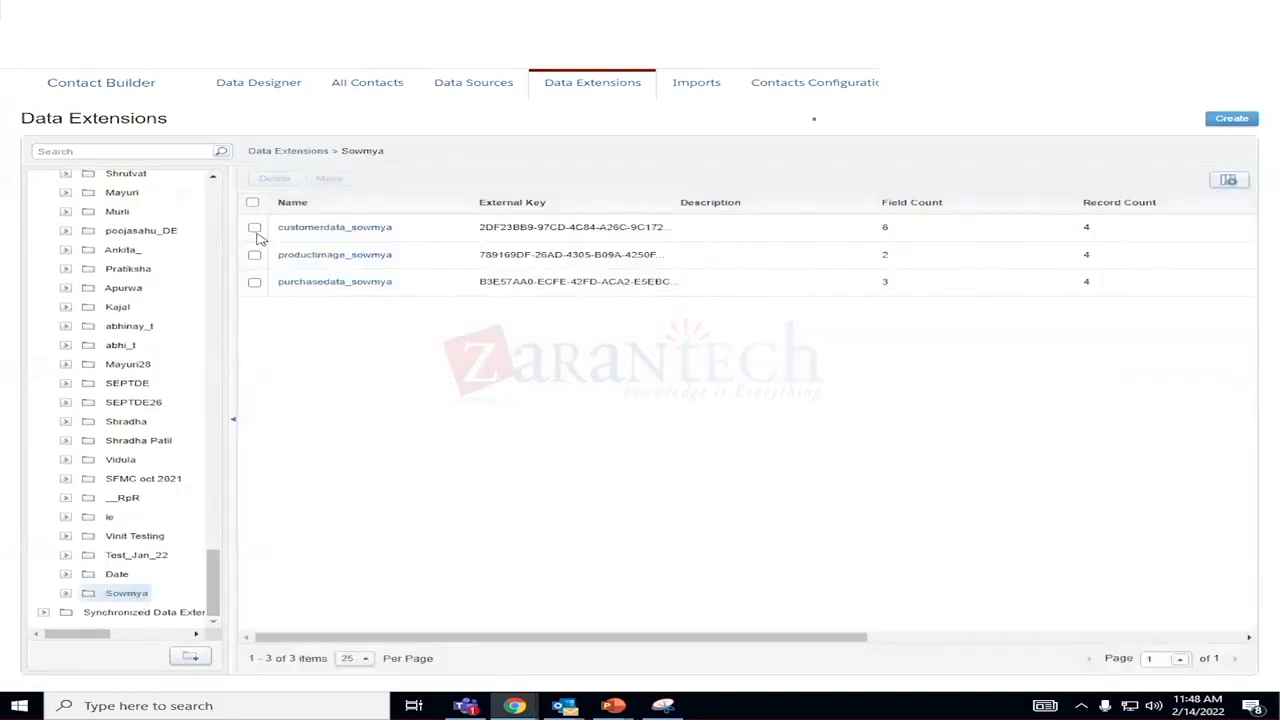
click(300, 230)
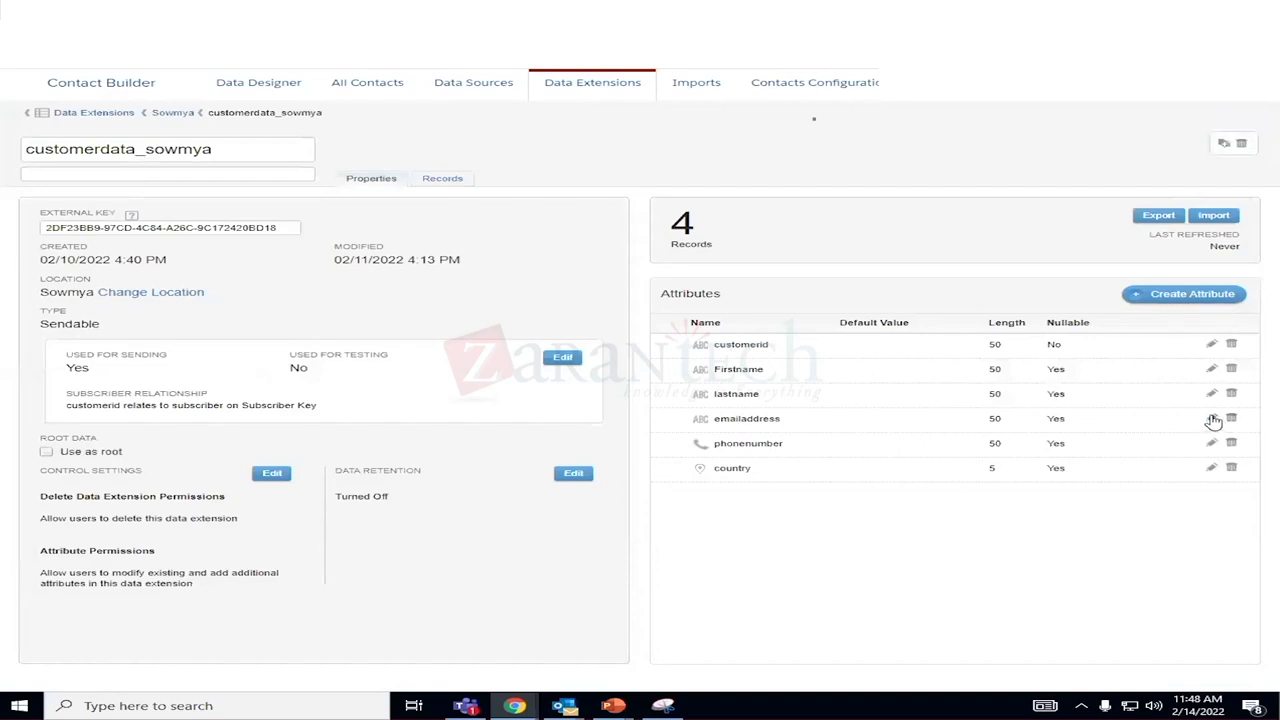
click(1212, 419)
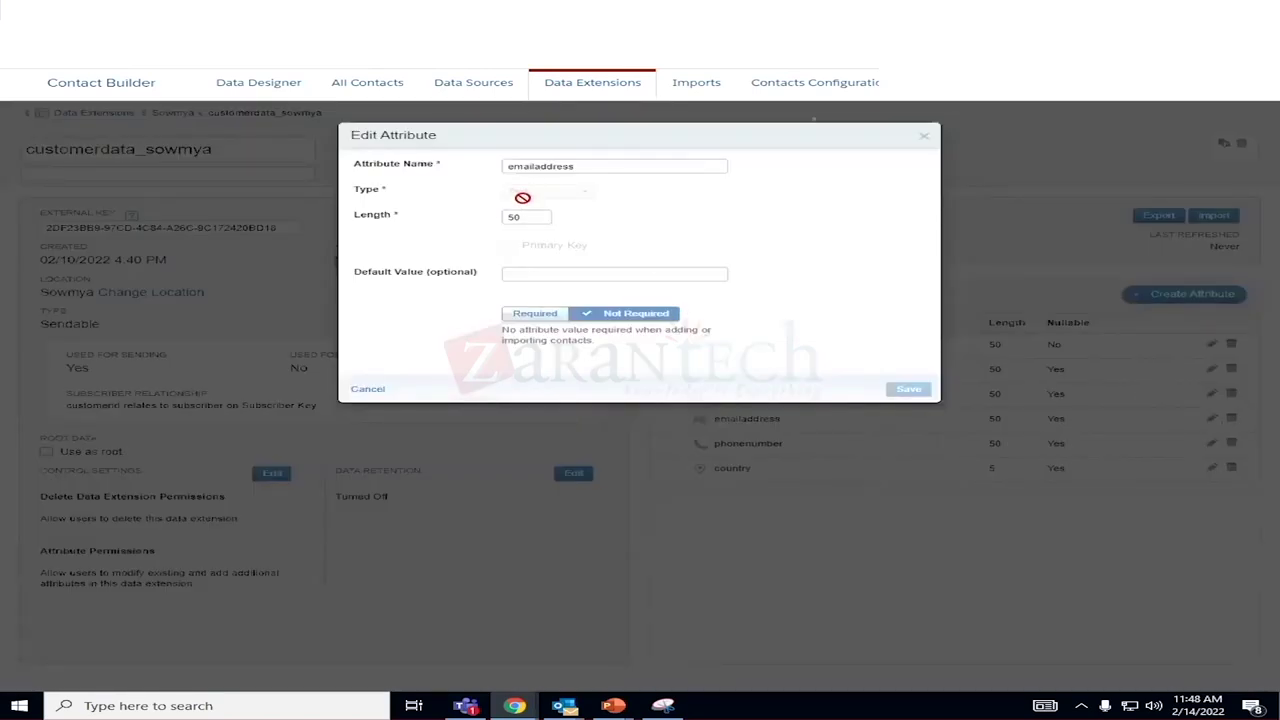
triple_click(513, 188)
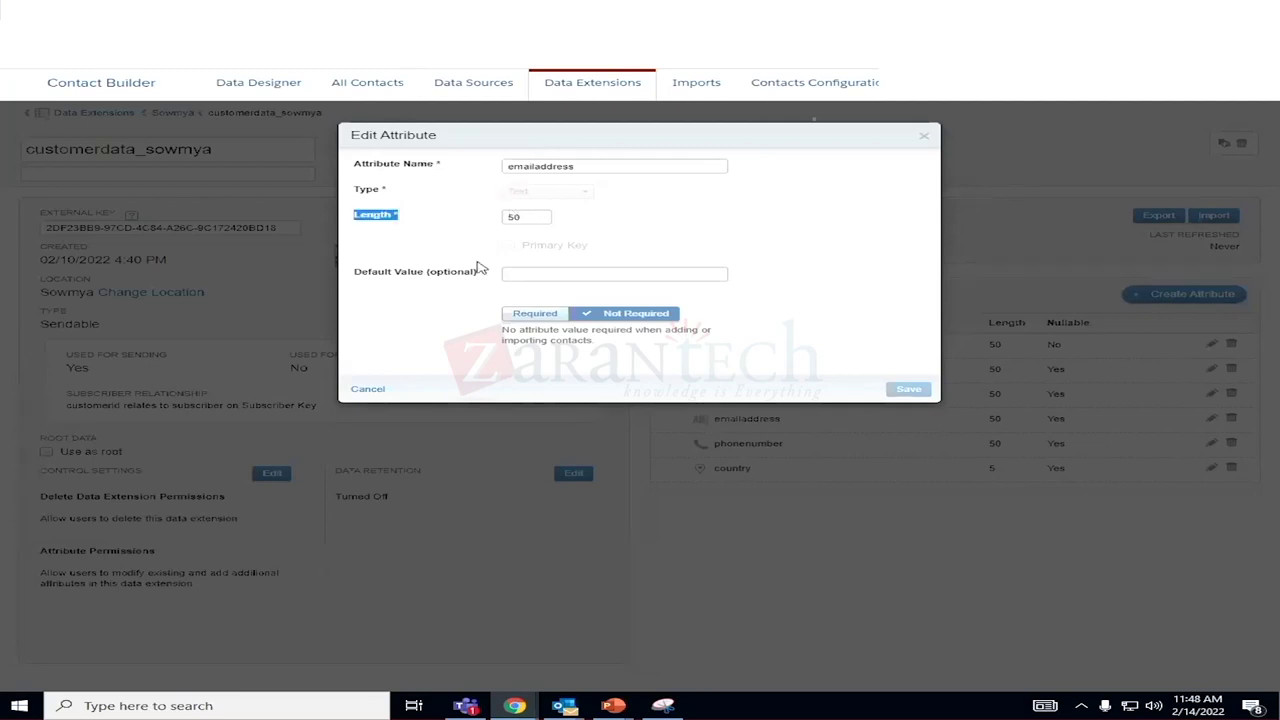
click(512, 189)
click(368, 390)
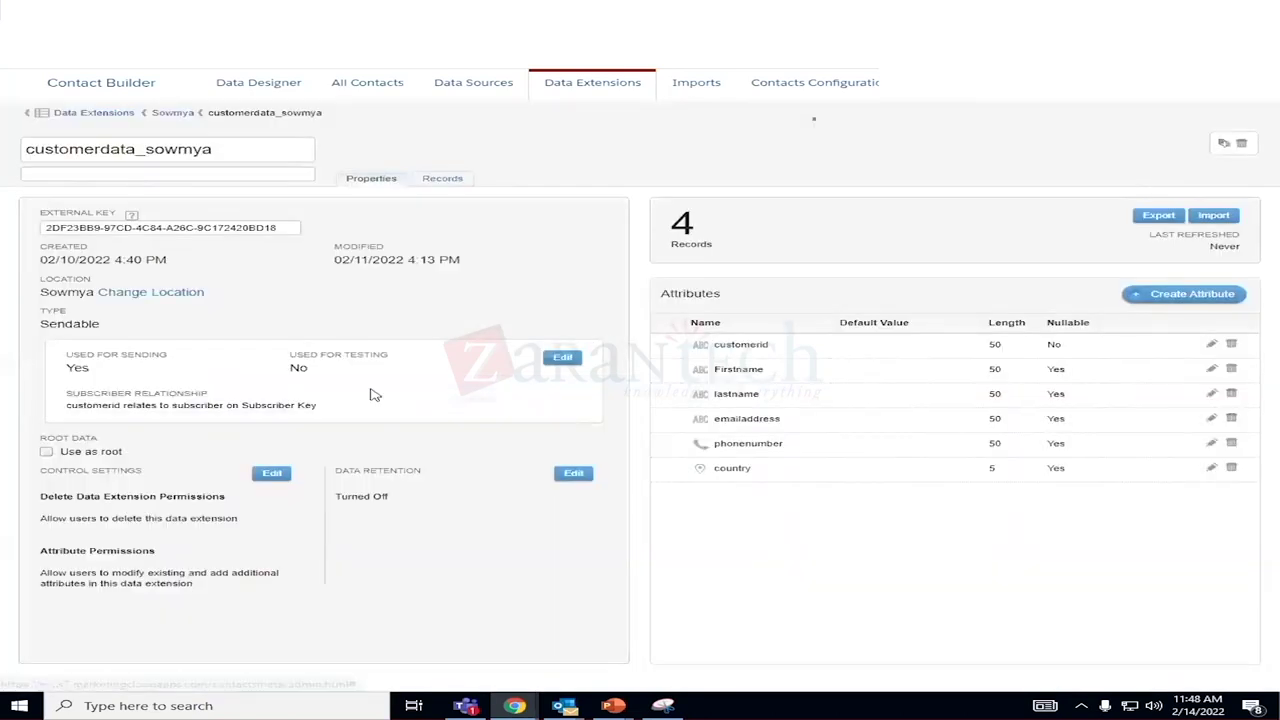
click(1160, 300)
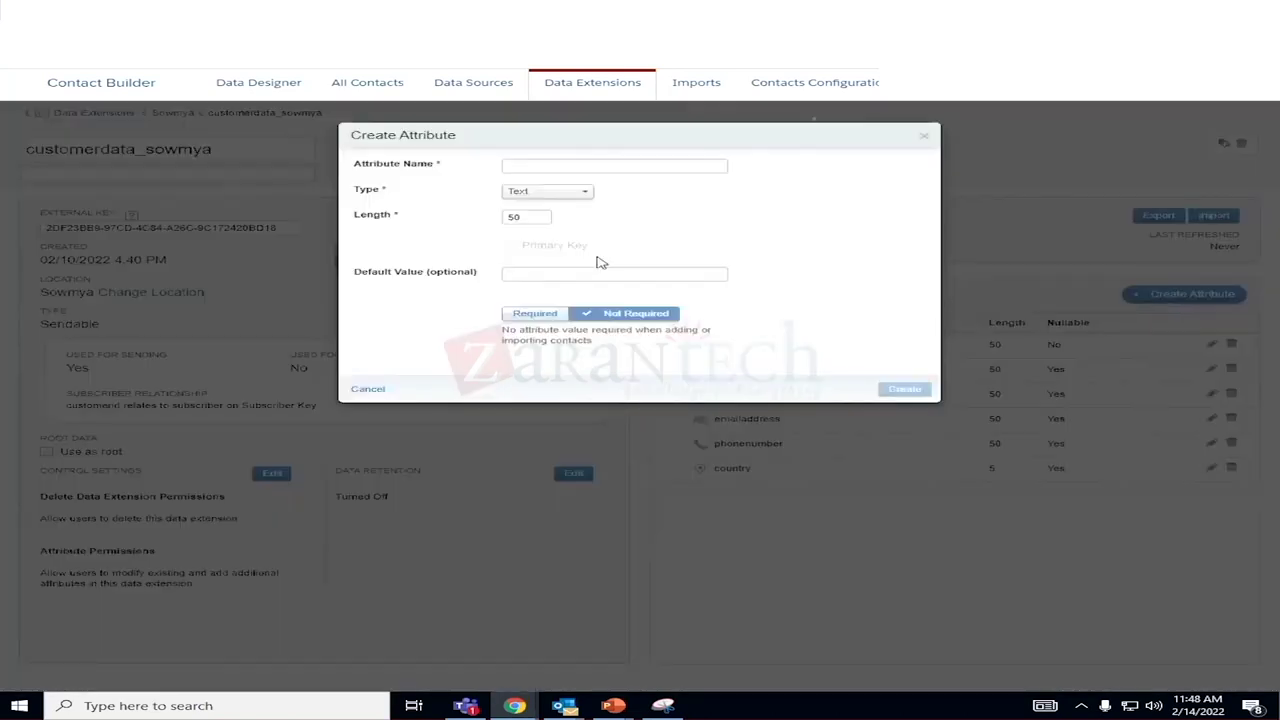
click(517, 166)
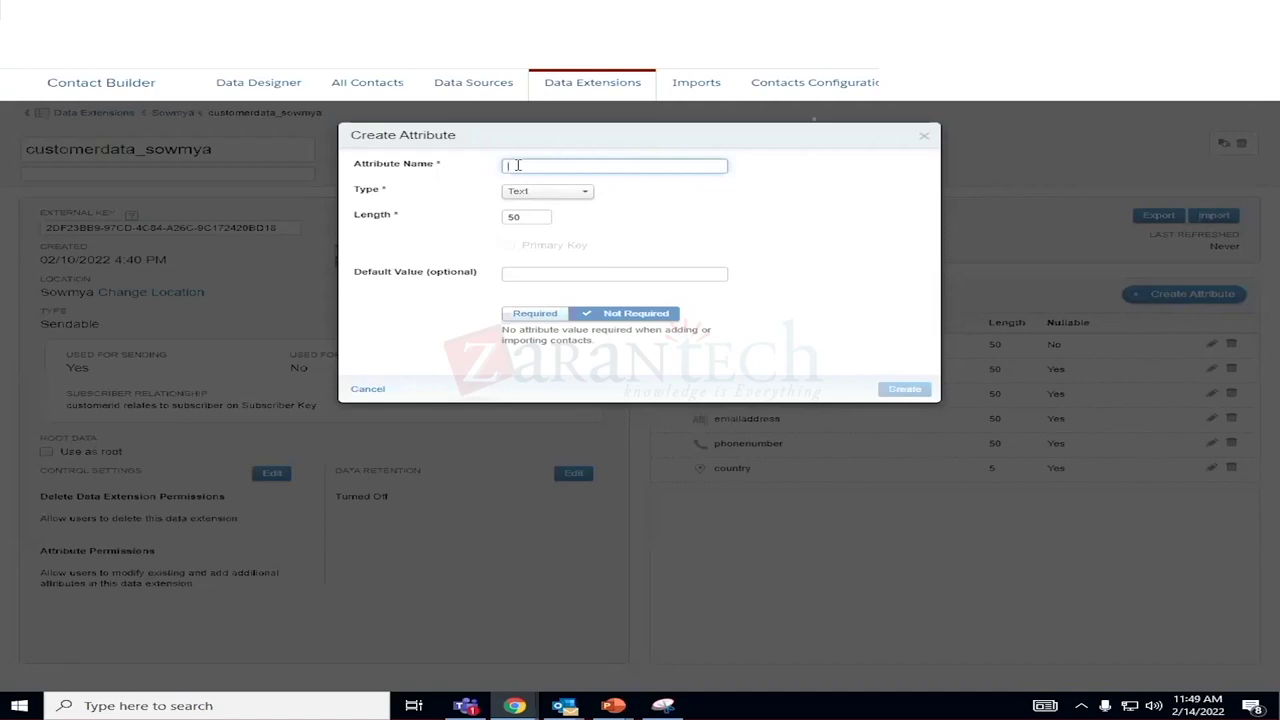
text(emailaddress)
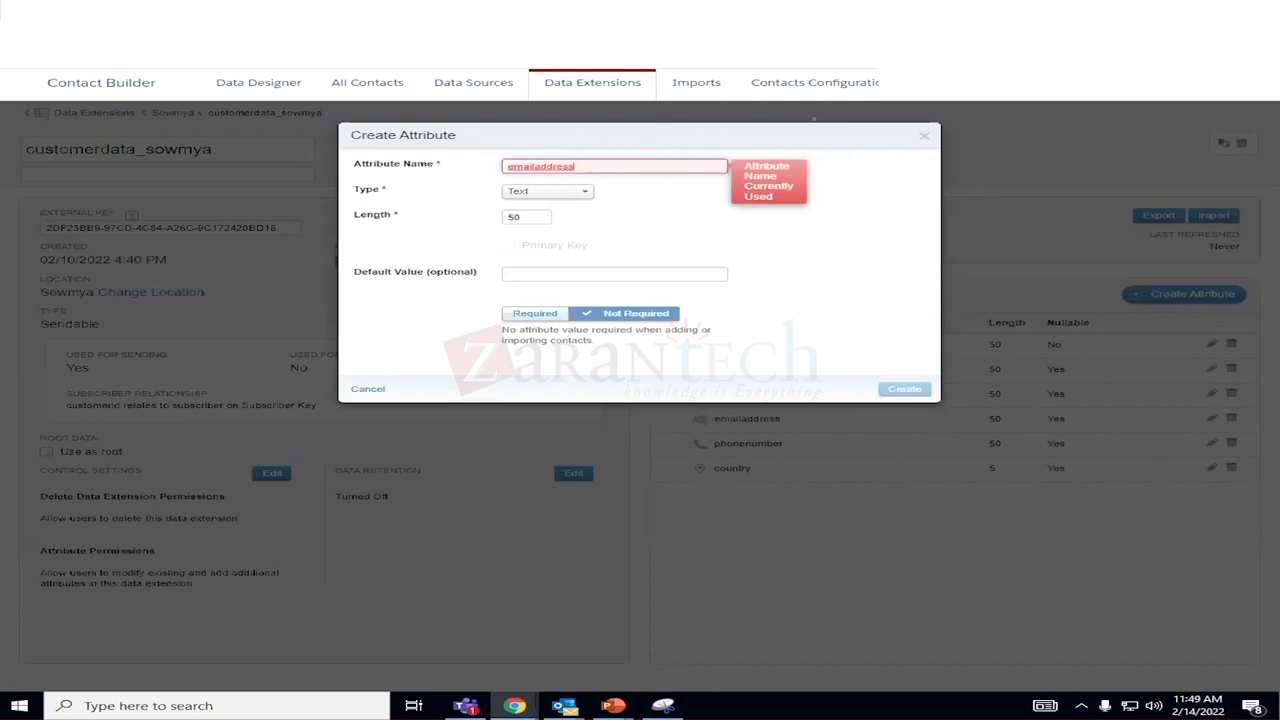
click(924, 135)
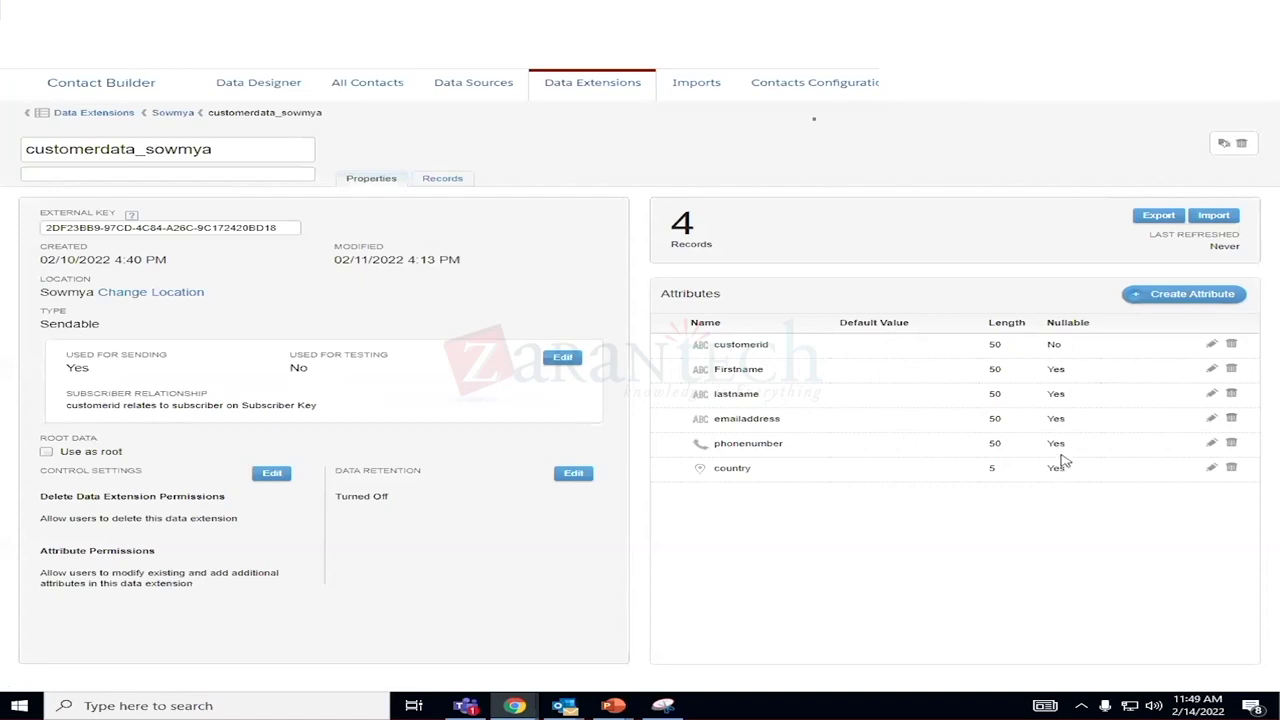
click(443, 180)
Check the export delivery locations for customerdata_sowmya, keeping SR, then cancel the export.
click(340, 213)
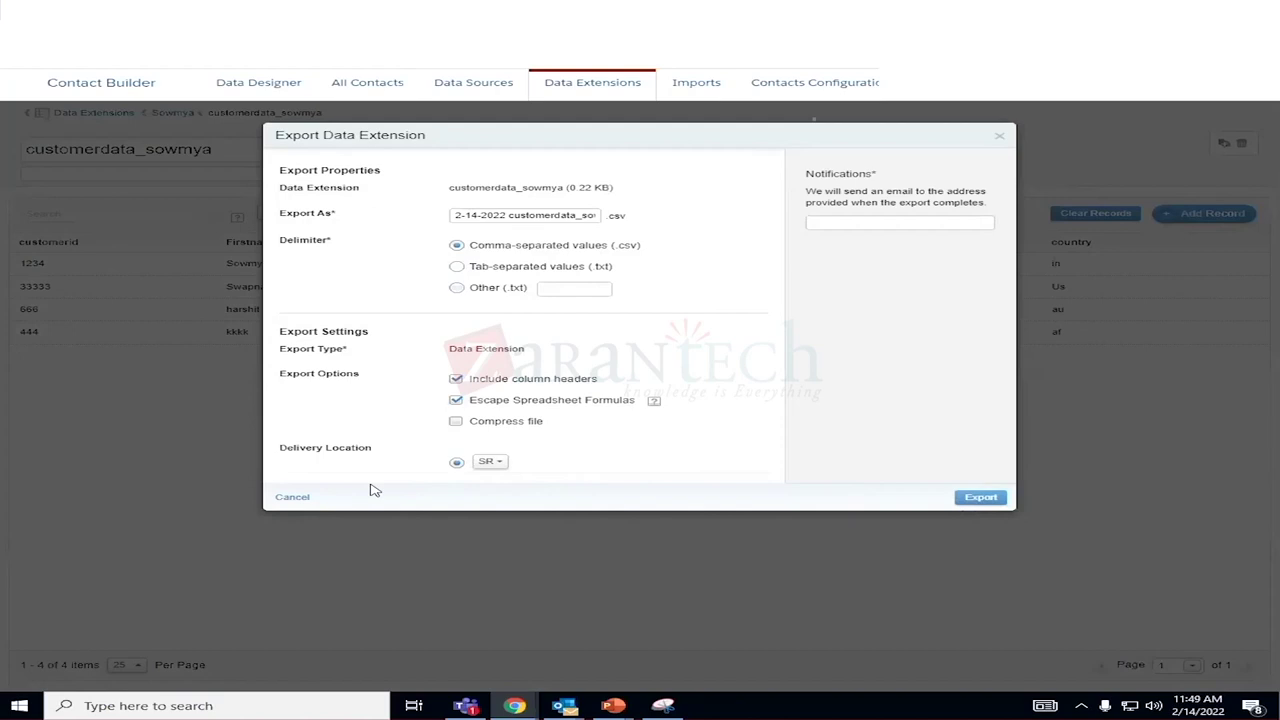
click(500, 467)
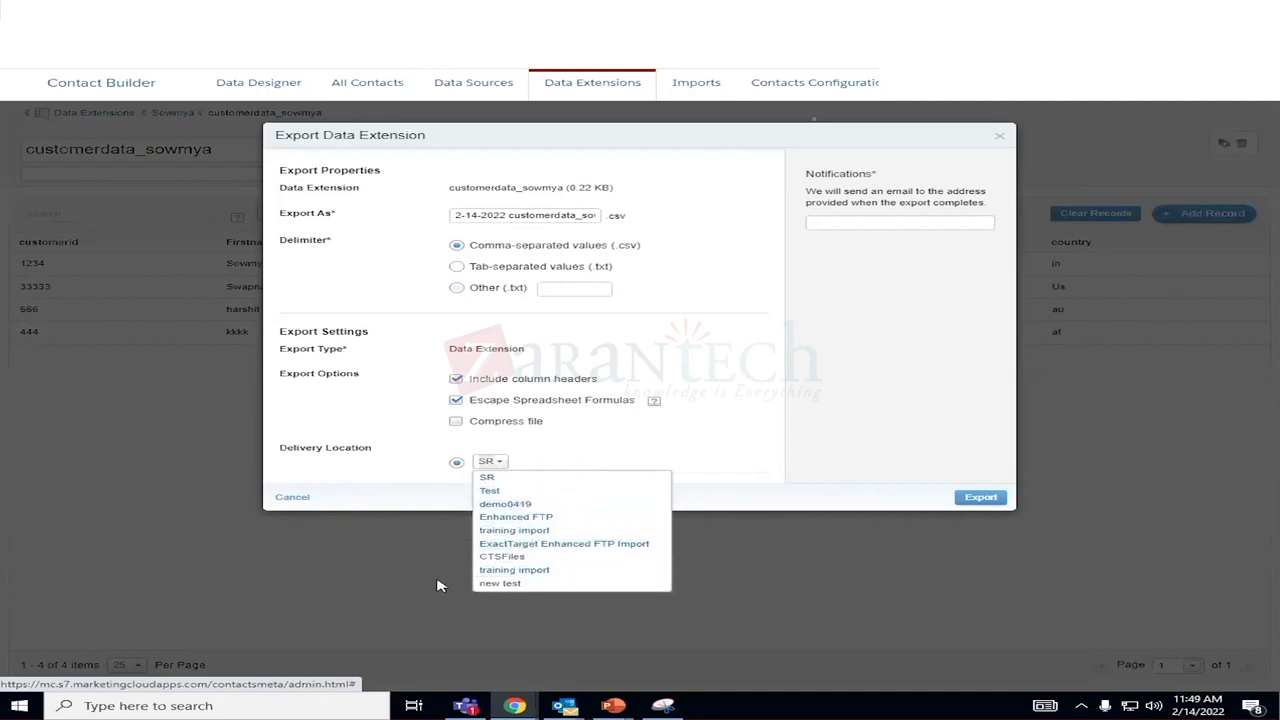
click(386, 497)
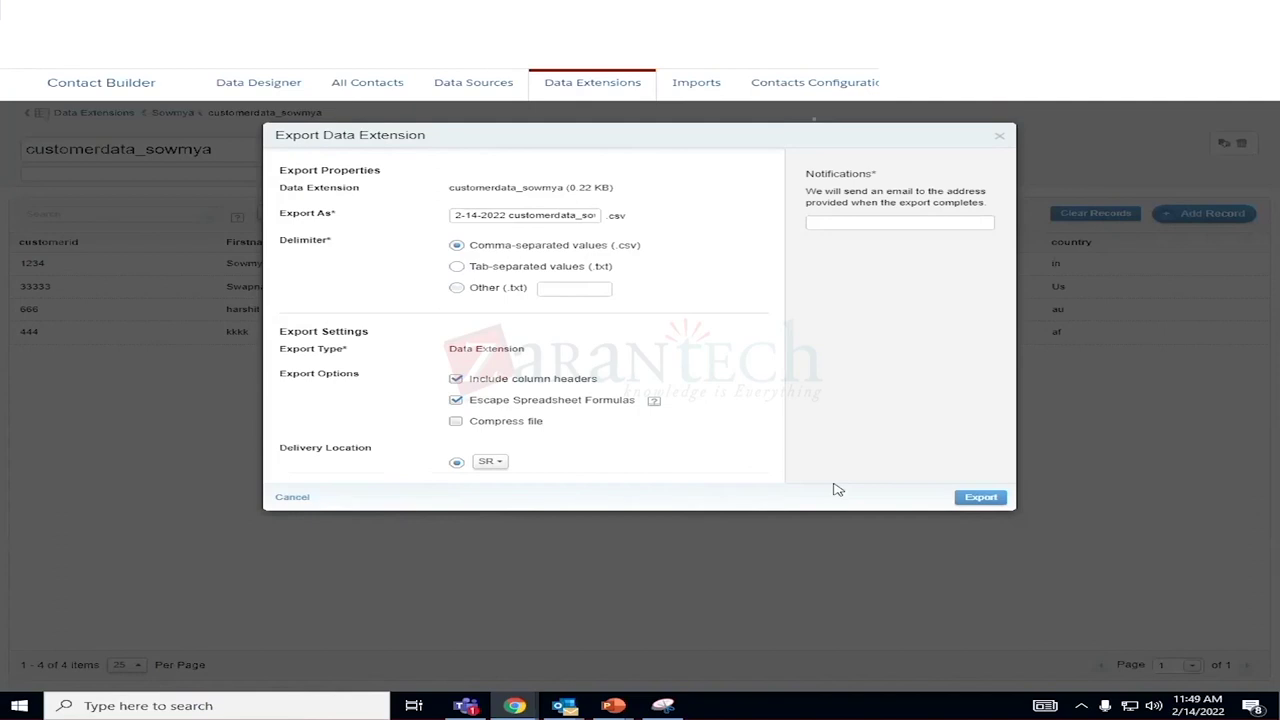
click(290, 497)
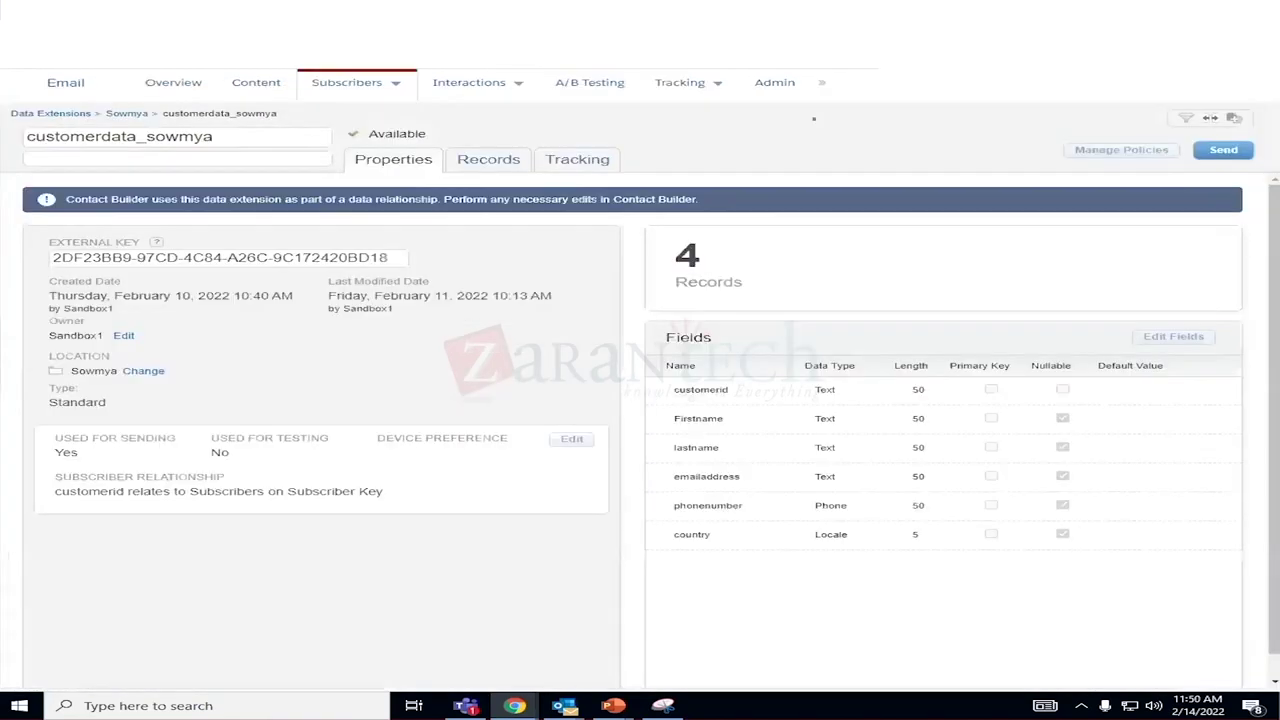
Show the customer records in the Email Studio view, then open and cancel the export options.
mouse_move(470, 84)
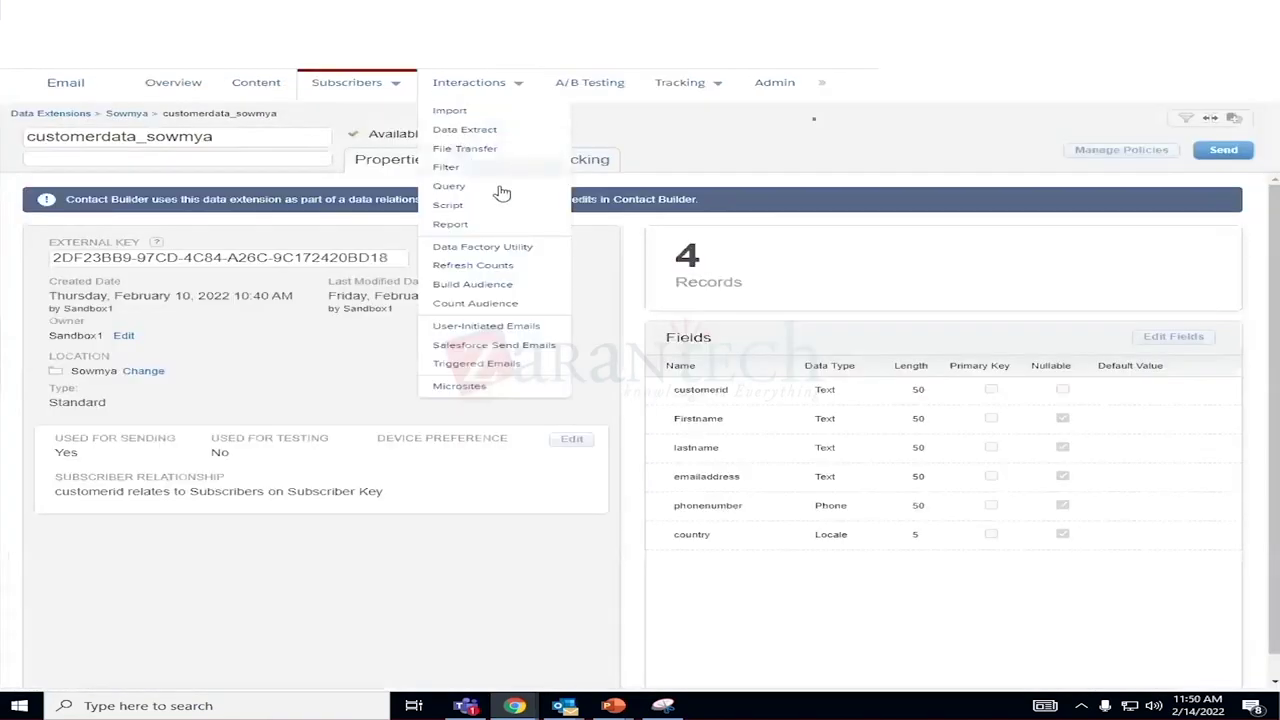
click(506, 162)
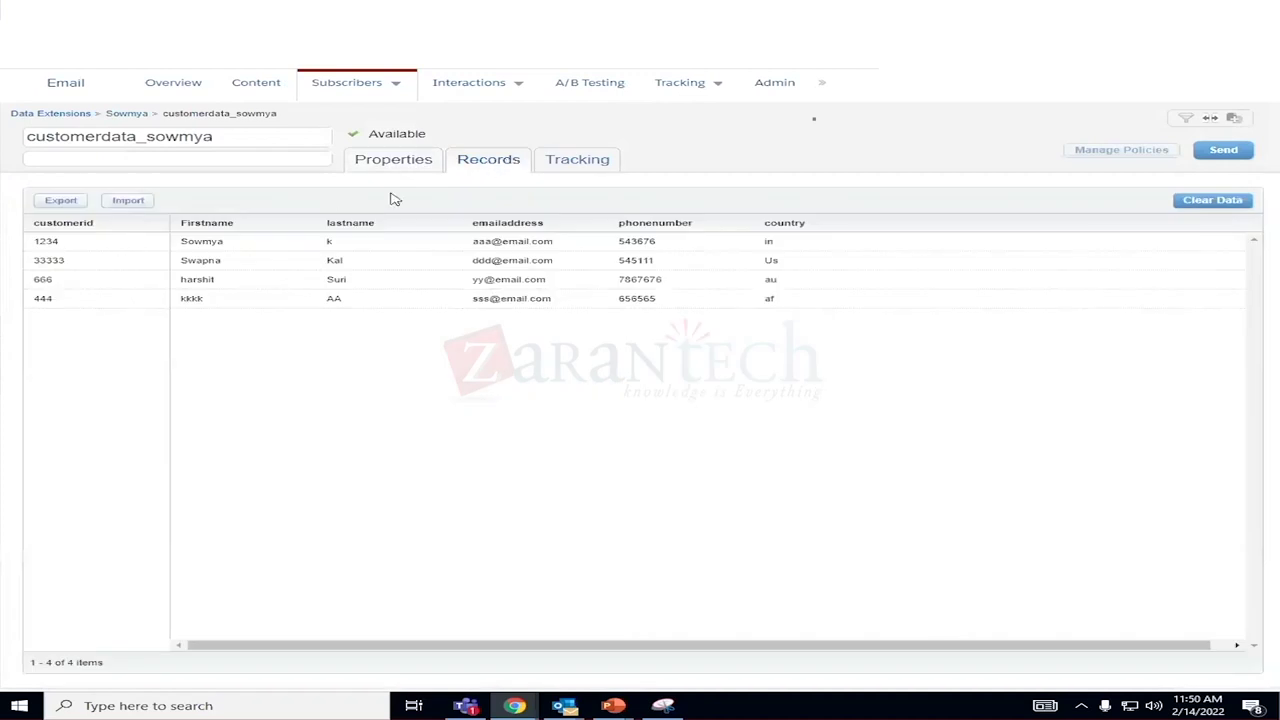
click(60, 203)
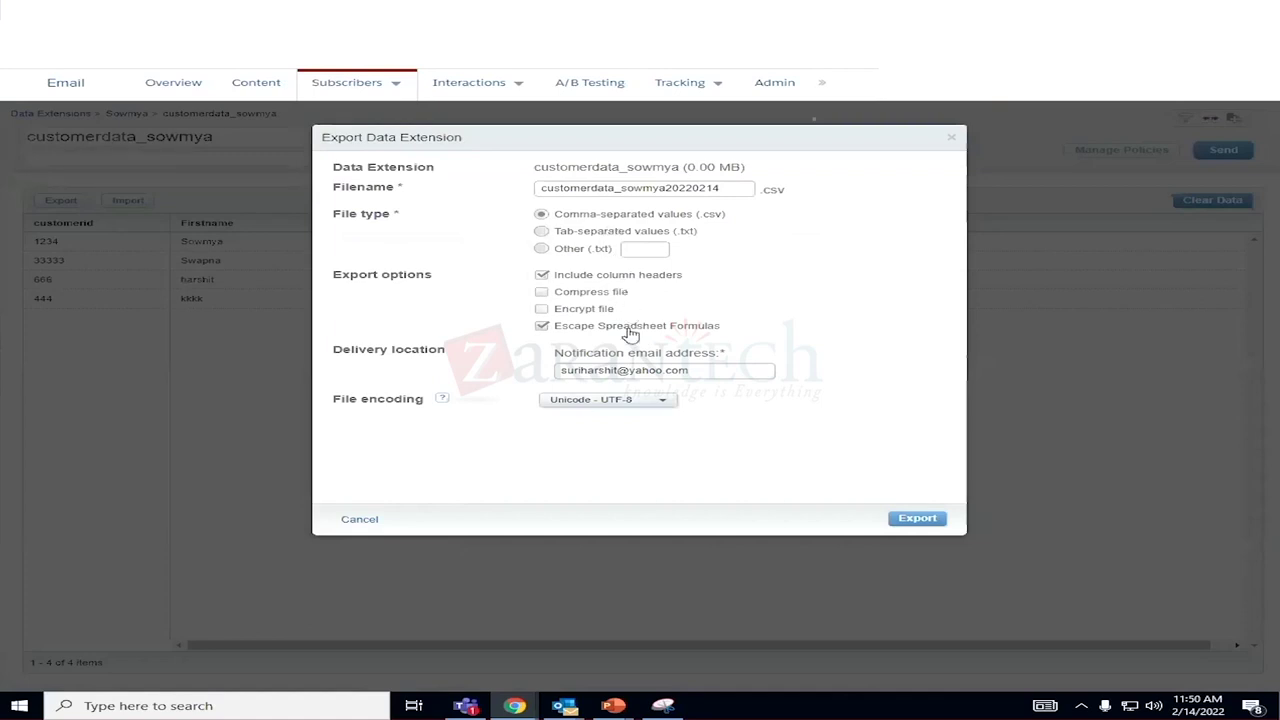
click(918, 520)
click(359, 520)
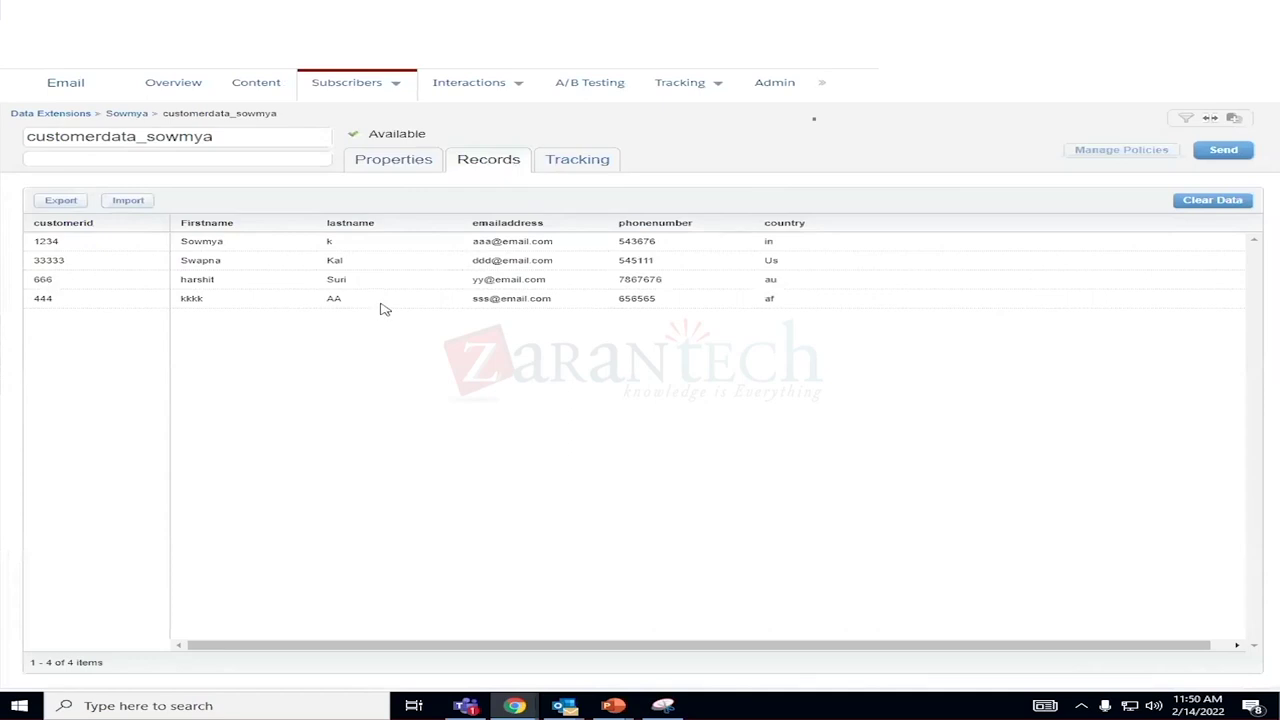
Export the records as CSV with headers and dismiss the export-started message.
drag(31, 237, 437, 320)
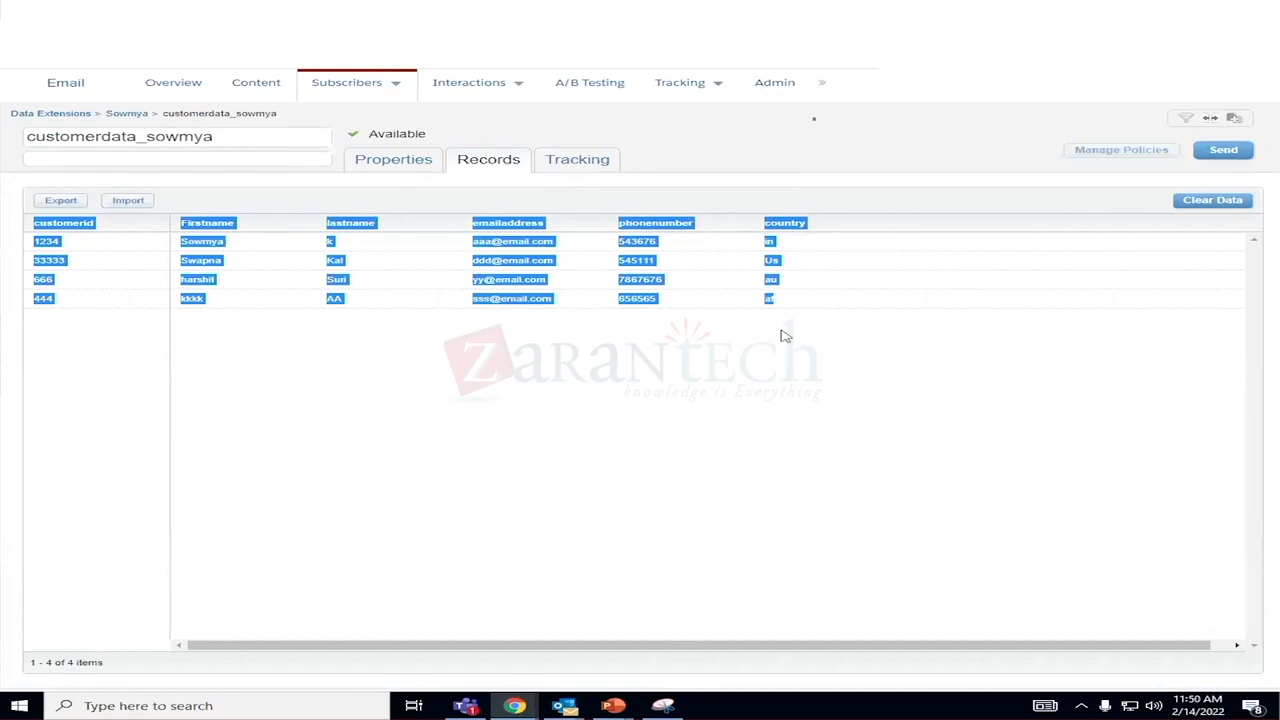
click(720, 342)
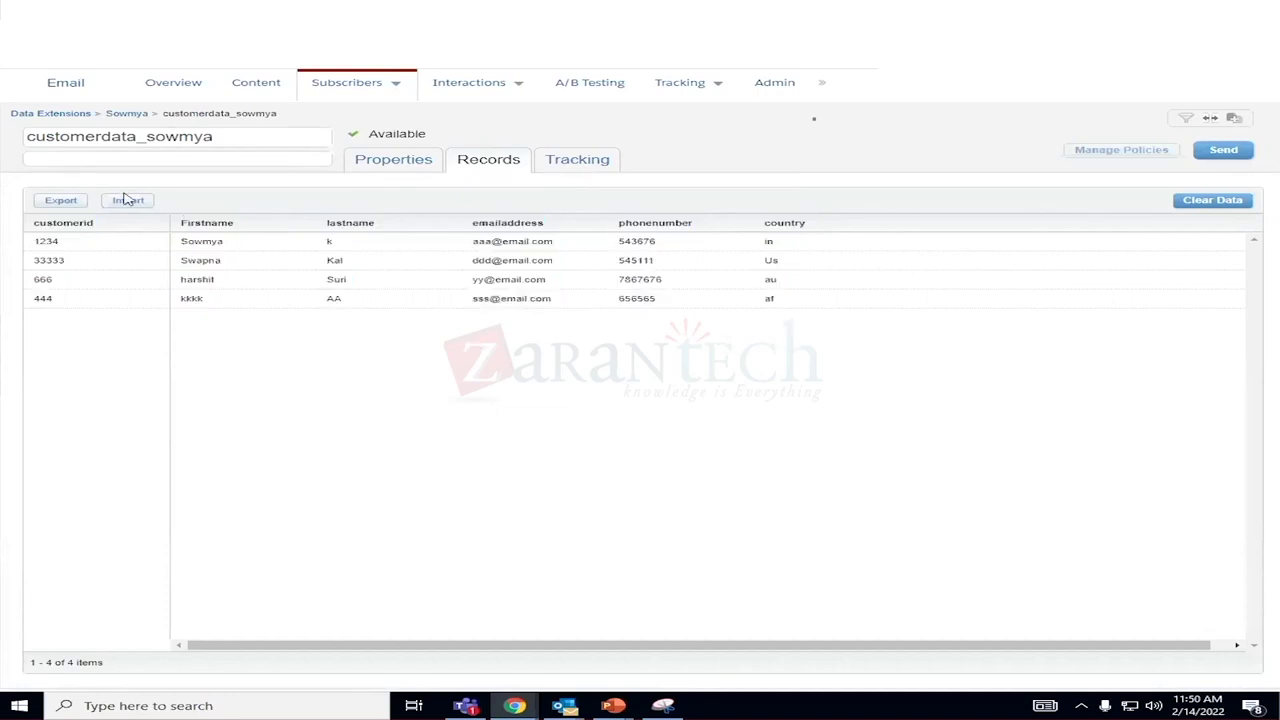
click(70, 203)
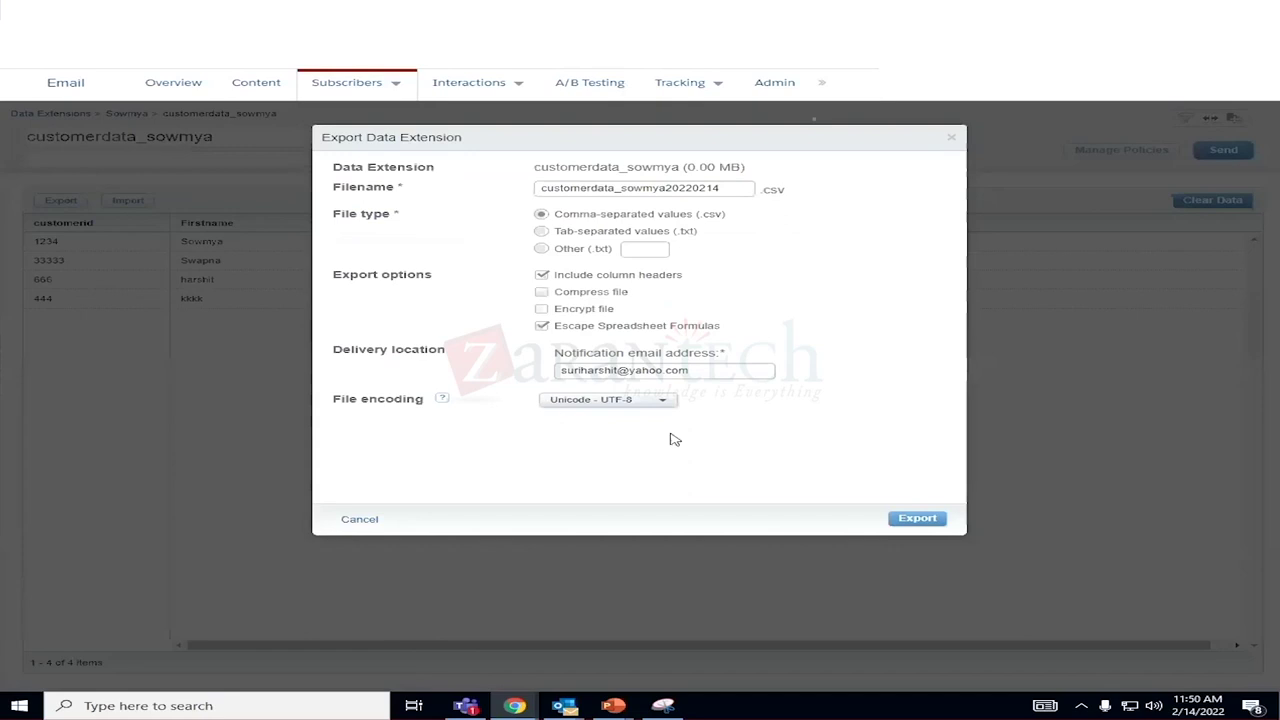
click(918, 519)
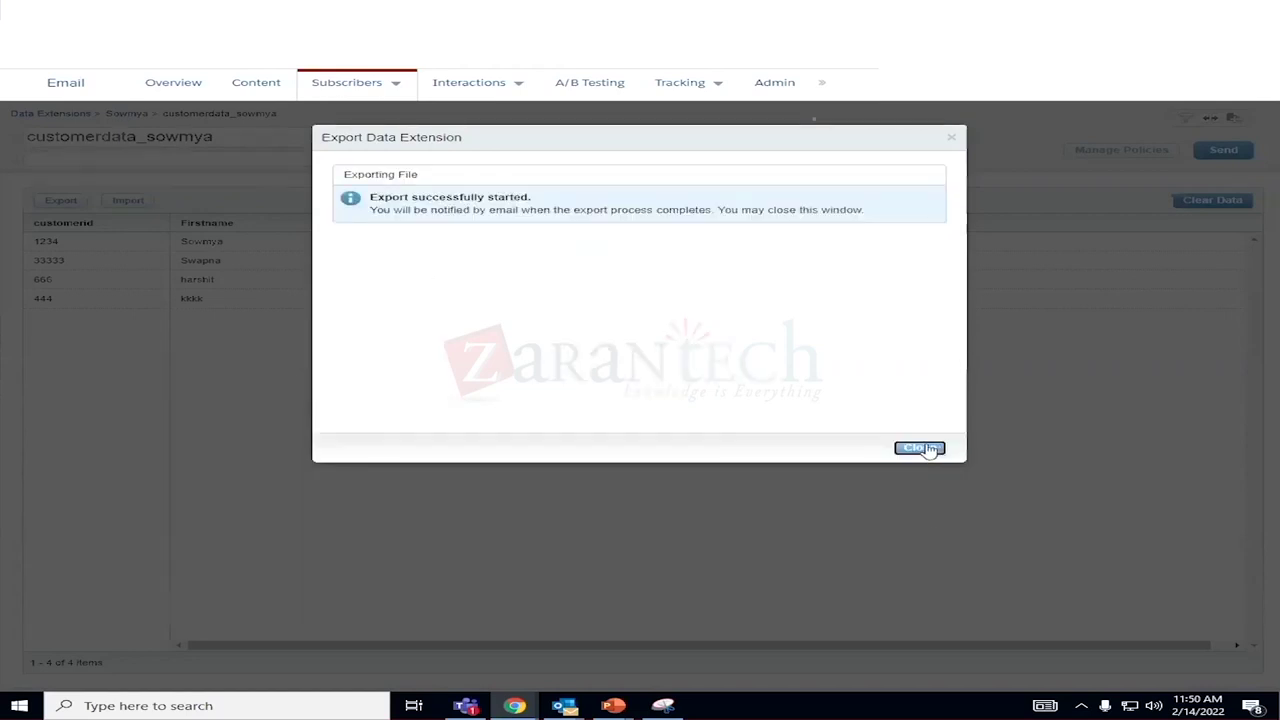
click(920, 448)
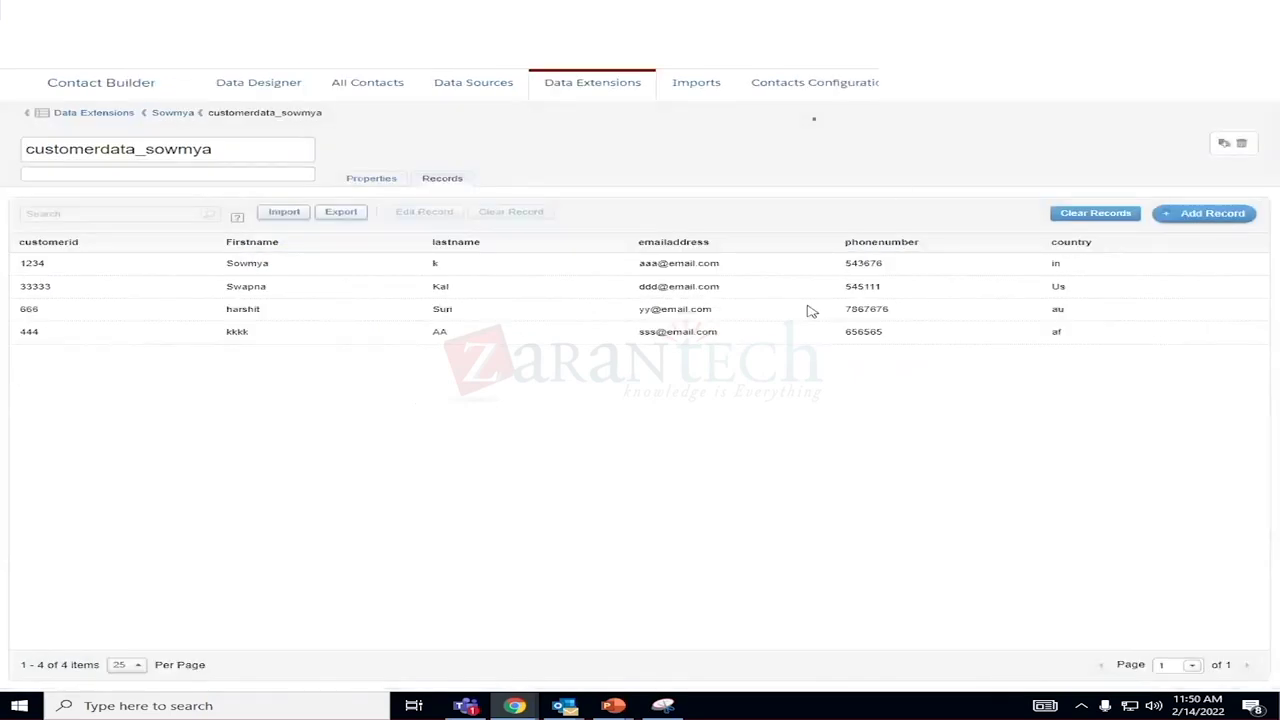
Try twice to delete the emailaddress attribute from Properties, then reload the page.
click(376, 184)
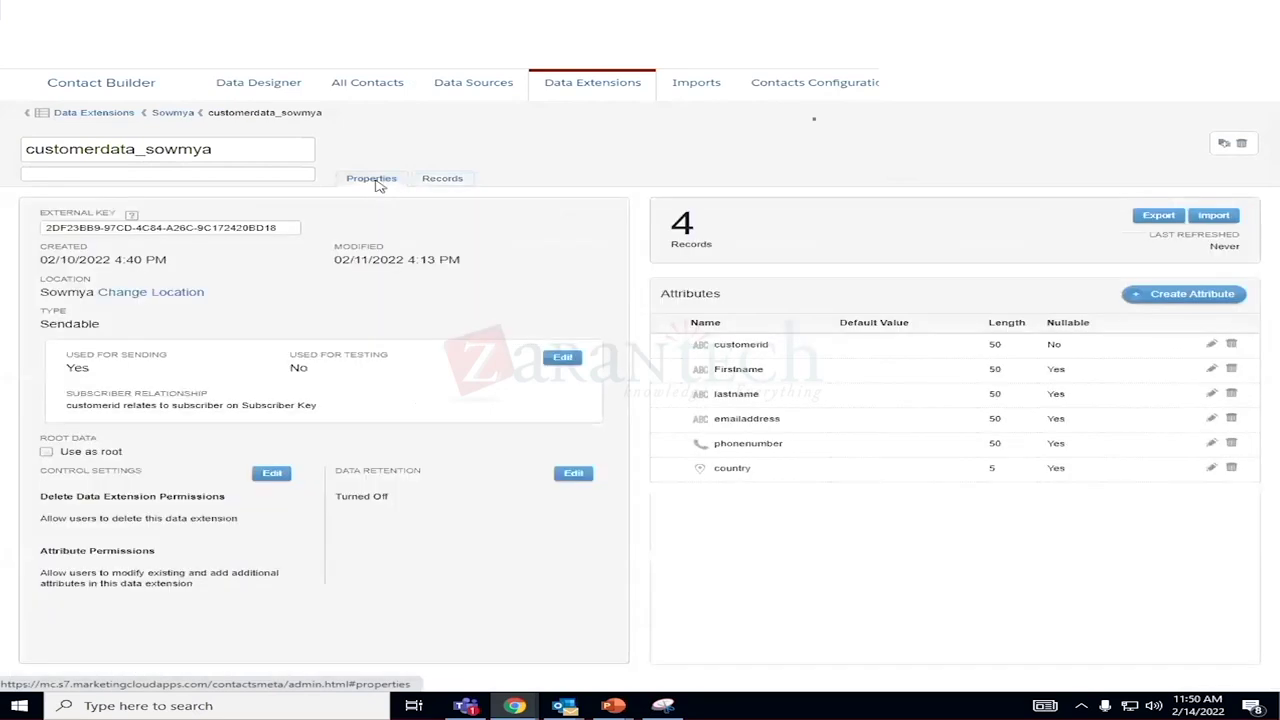
click(1233, 420)
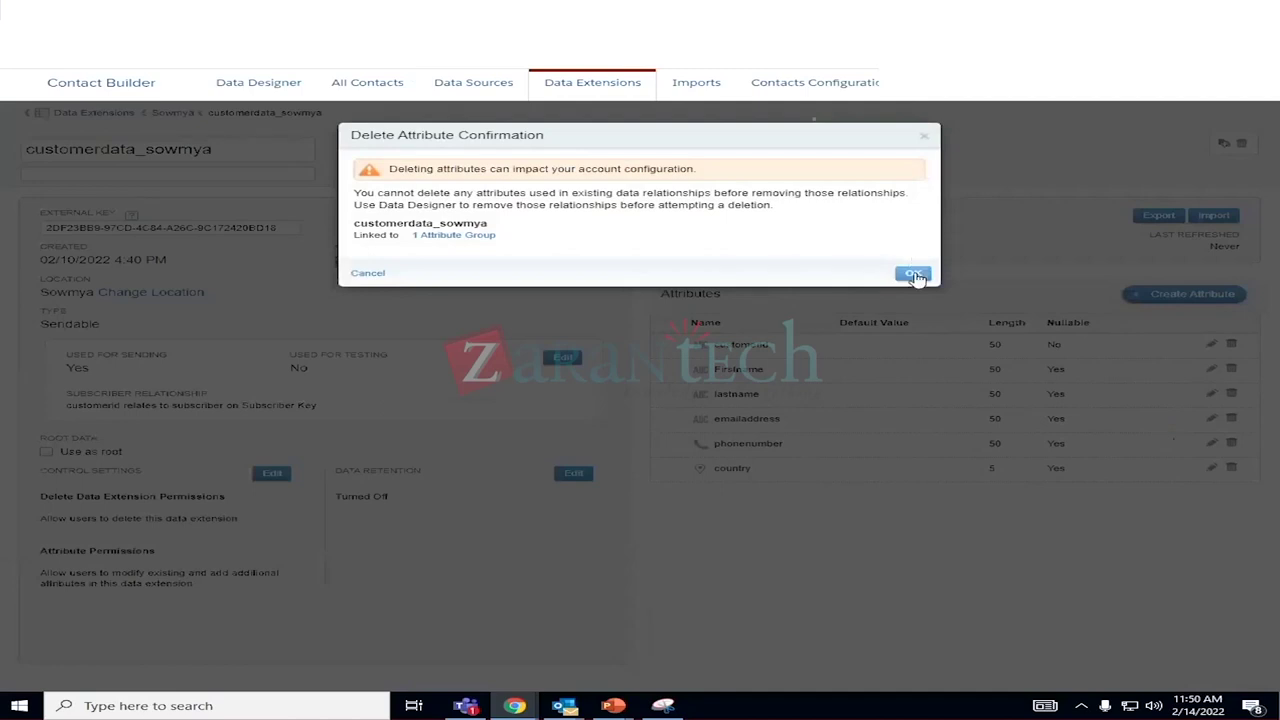
click(913, 273)
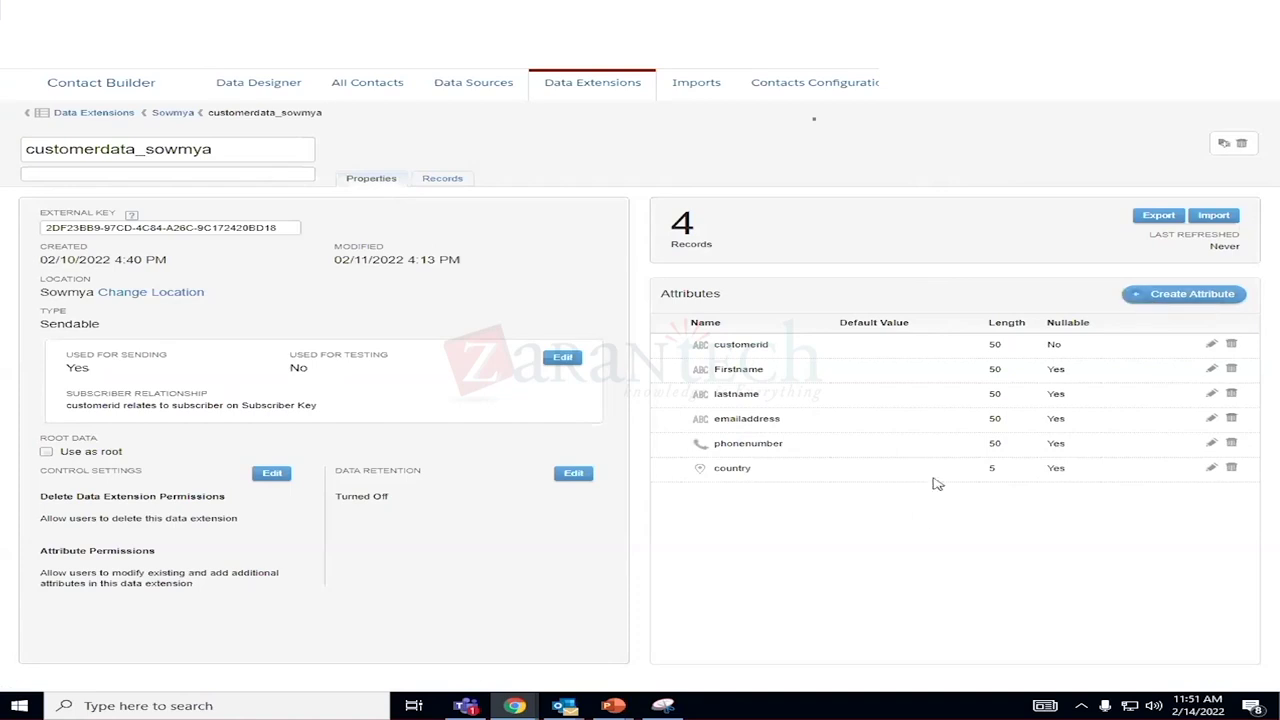
click(1232, 419)
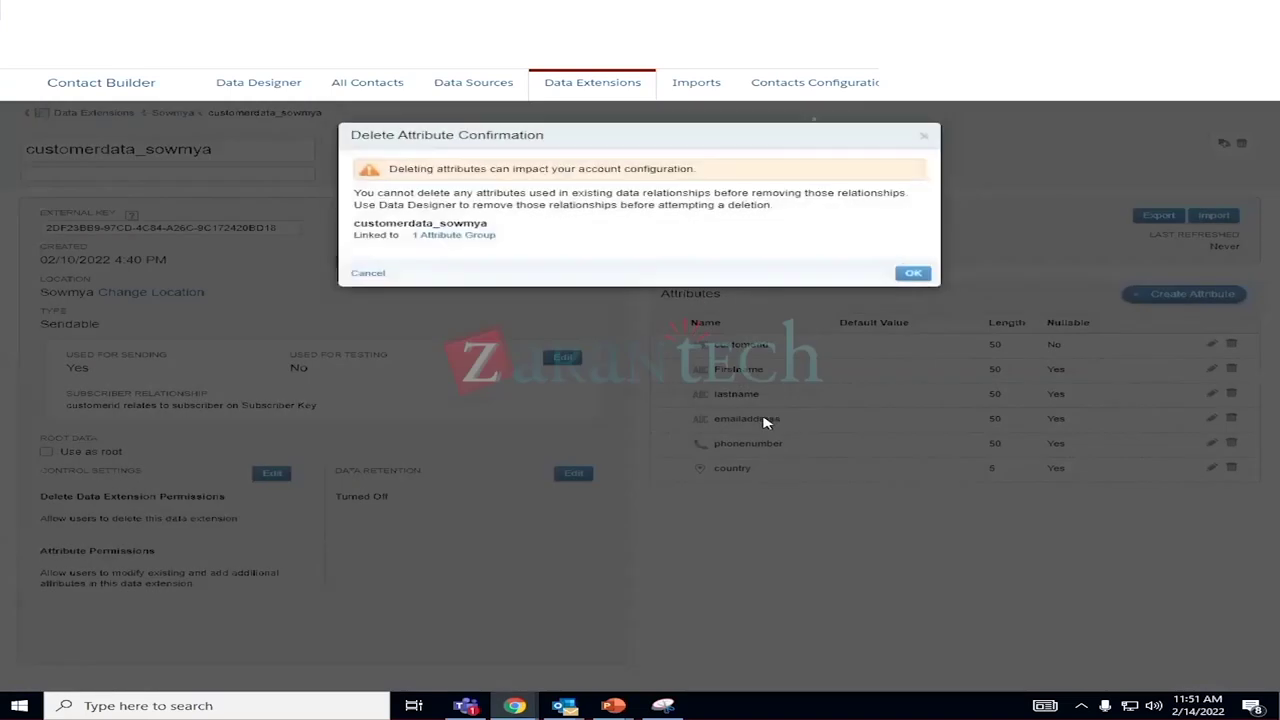
click(912, 275)
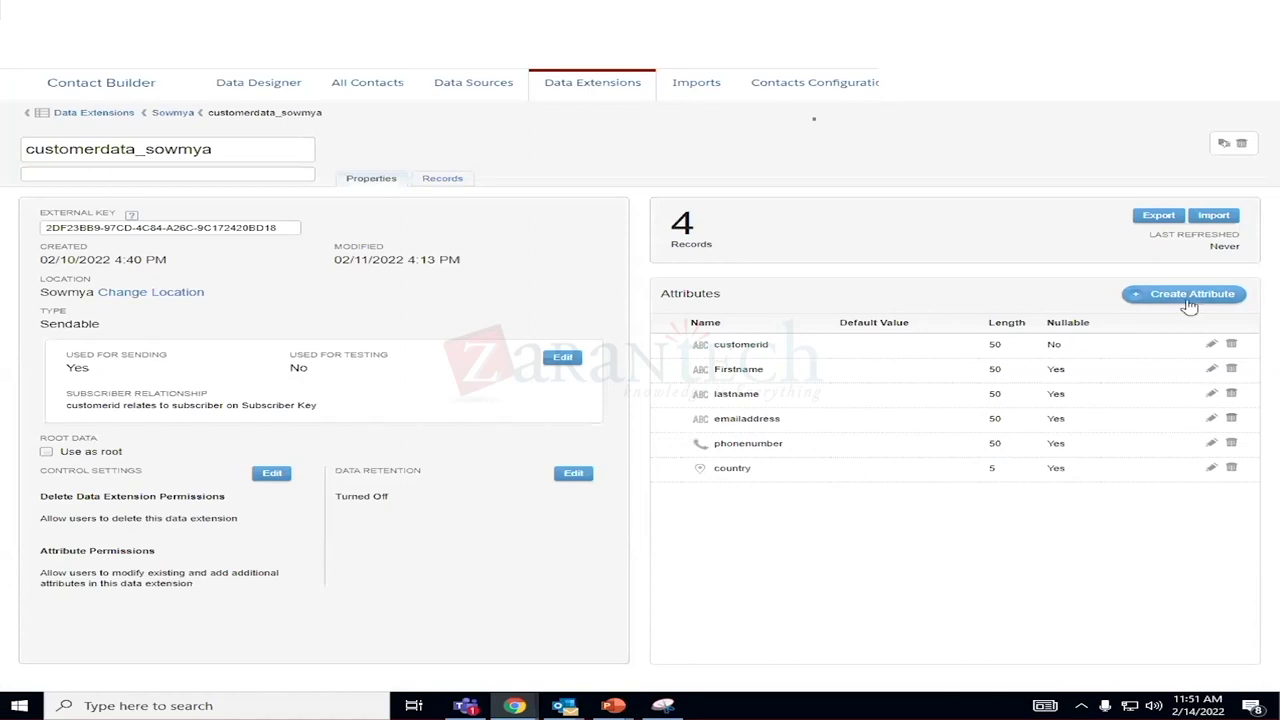
key(F5)
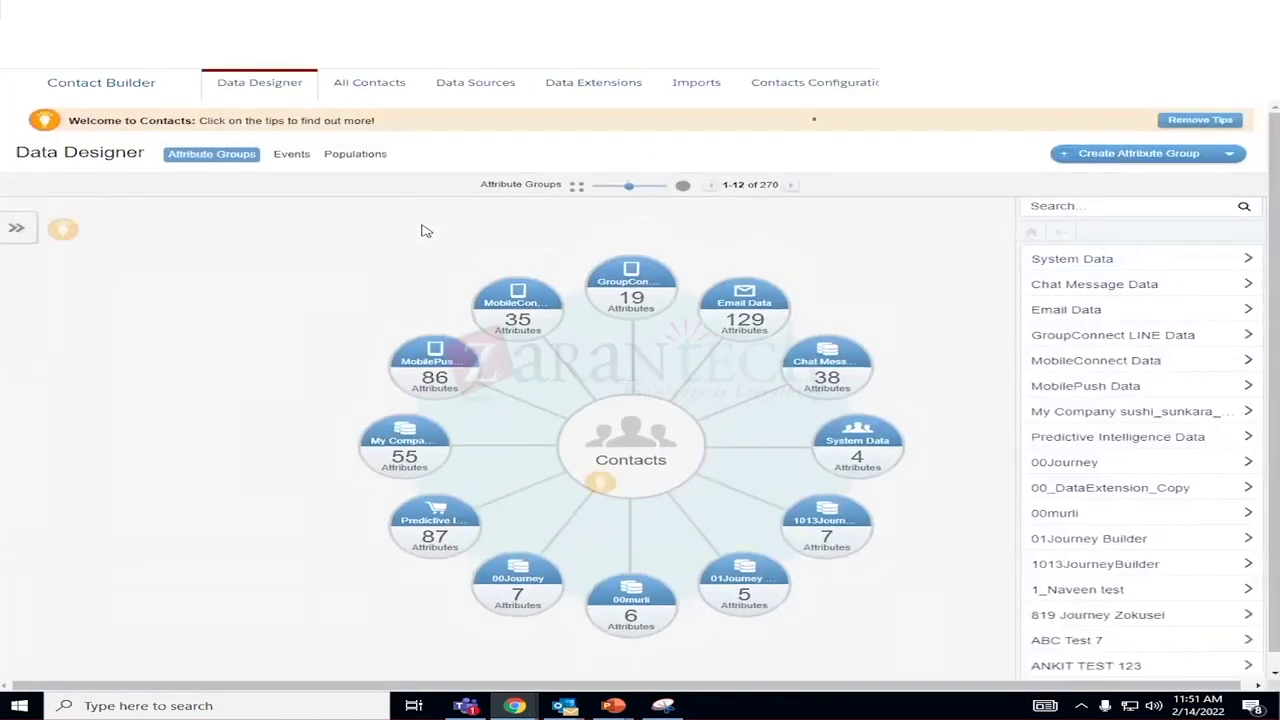
Page the attribute groups forward to 61–72 of 270, then show all data extensions.
click(791, 186)
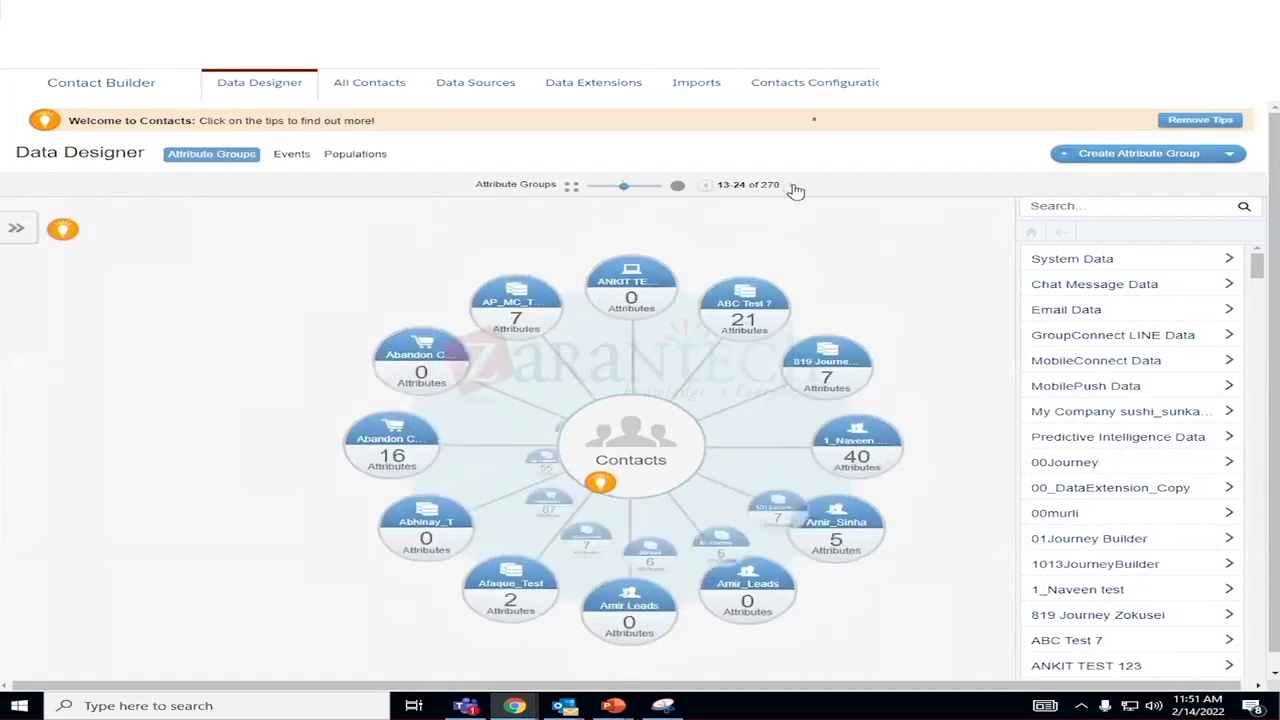
click(793, 187)
click(793, 187)
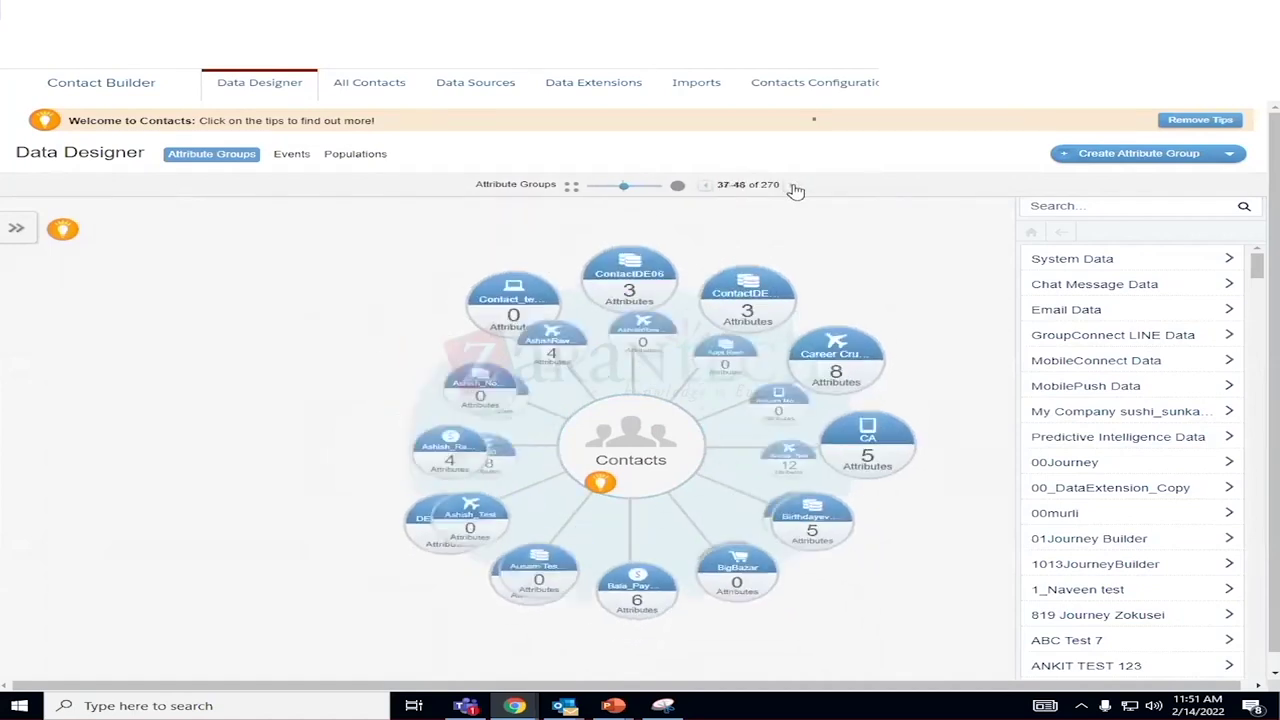
click(793, 187)
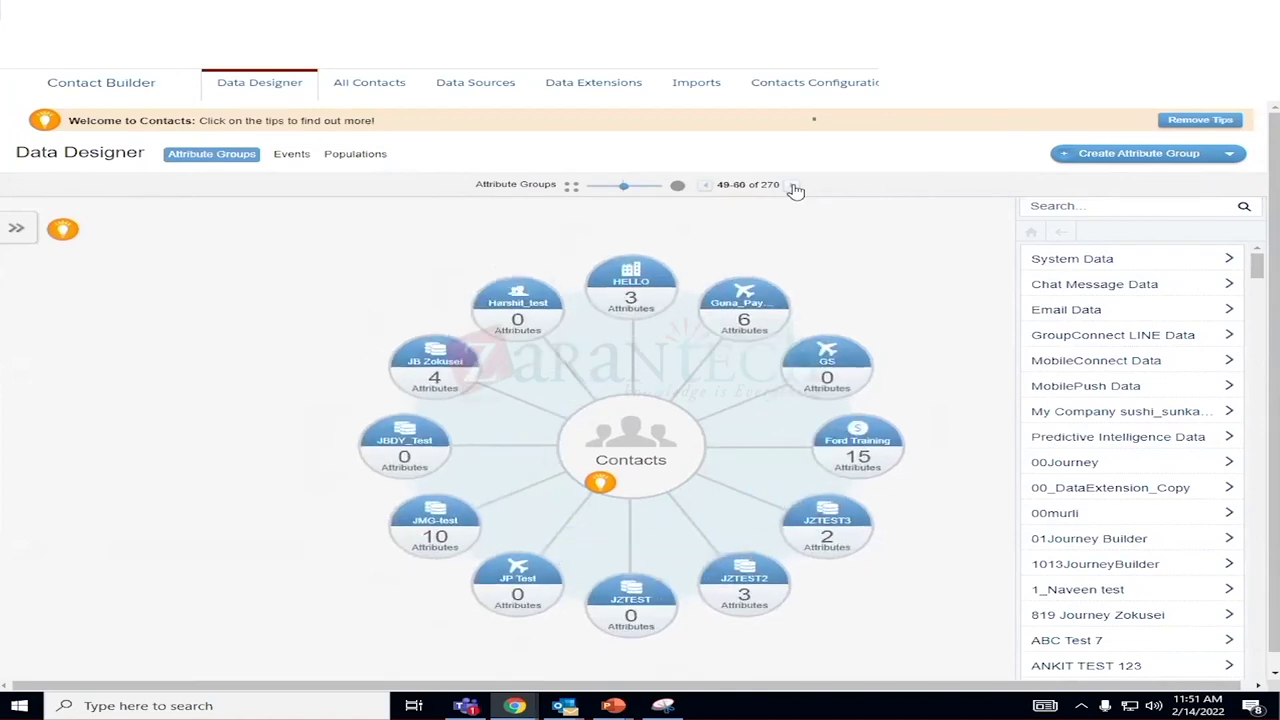
click(795, 188)
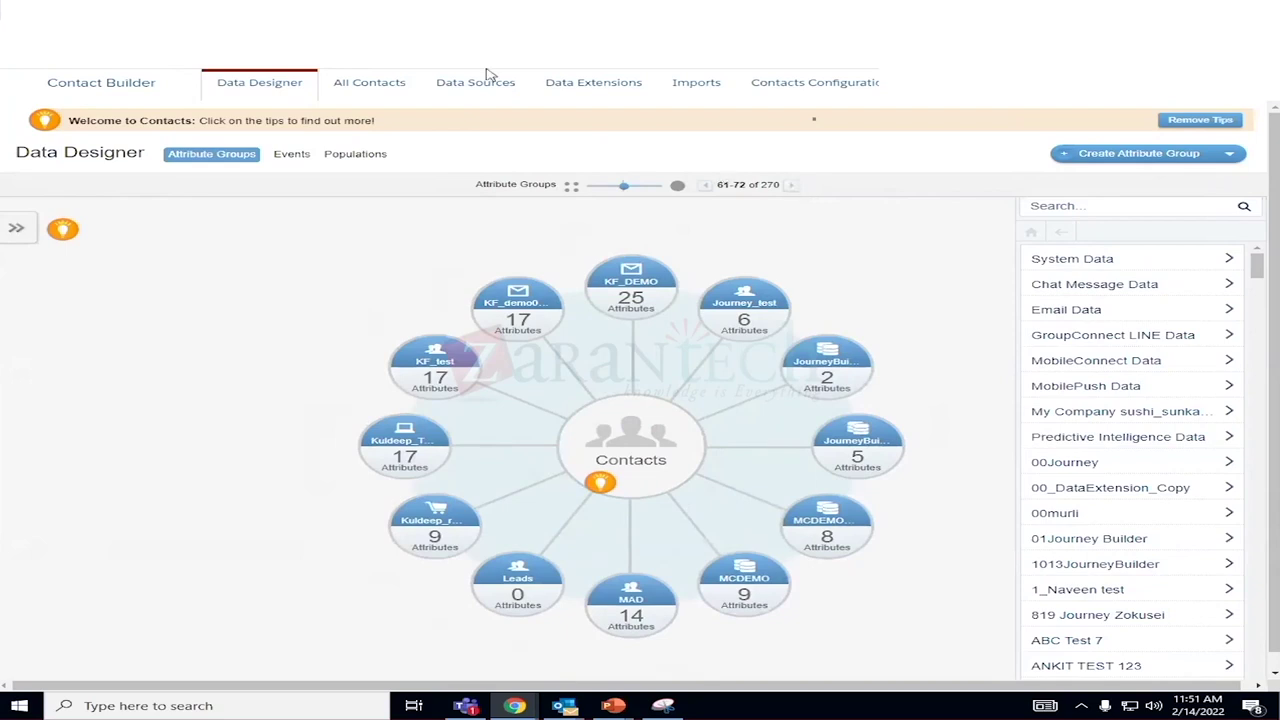
click(585, 85)
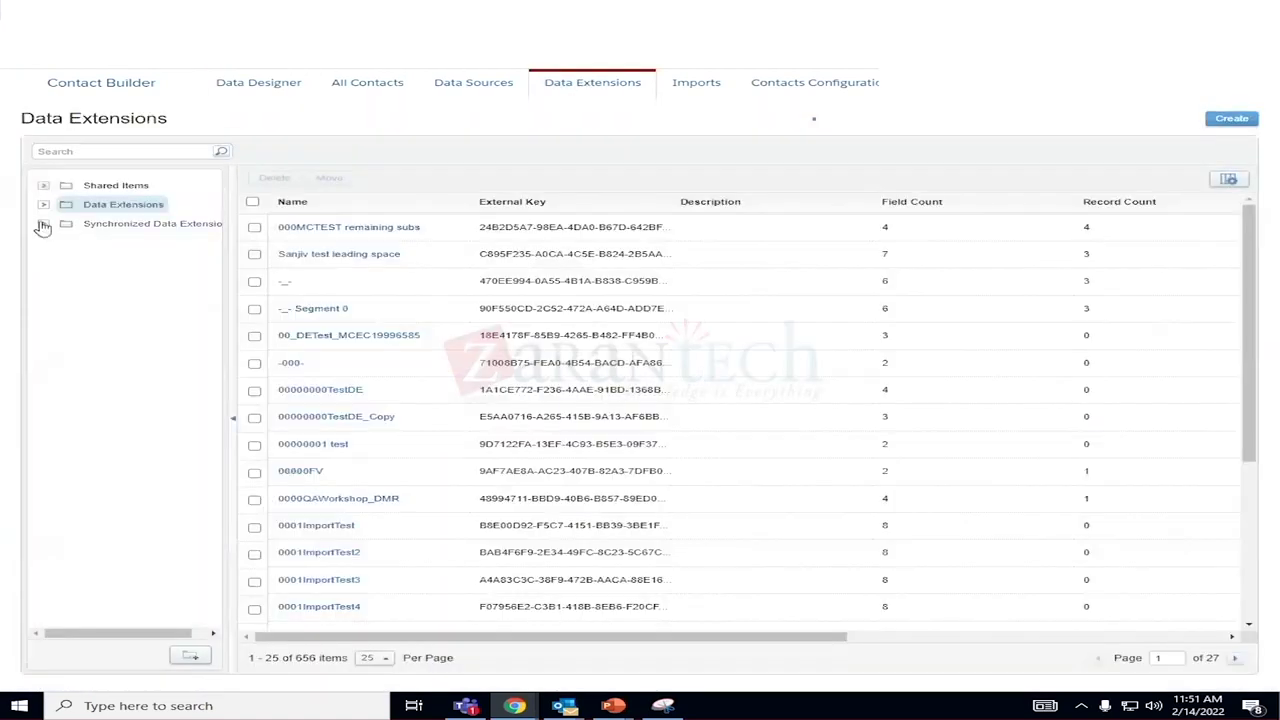
Open customerdata_sowmya from the user's folder and try deleting its emailaddress attribute.
click(43, 204)
scroll(155, 445, down, 5)
scroll(160, 447, down, 15)
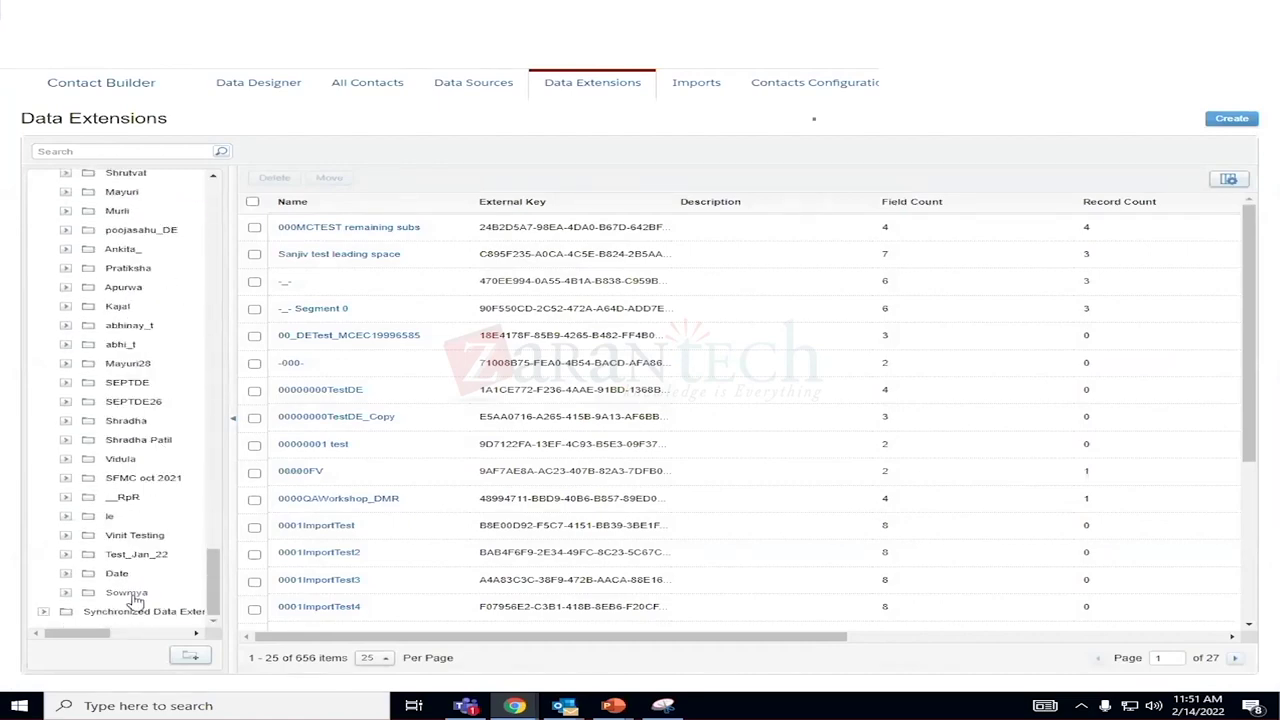
click(126, 593)
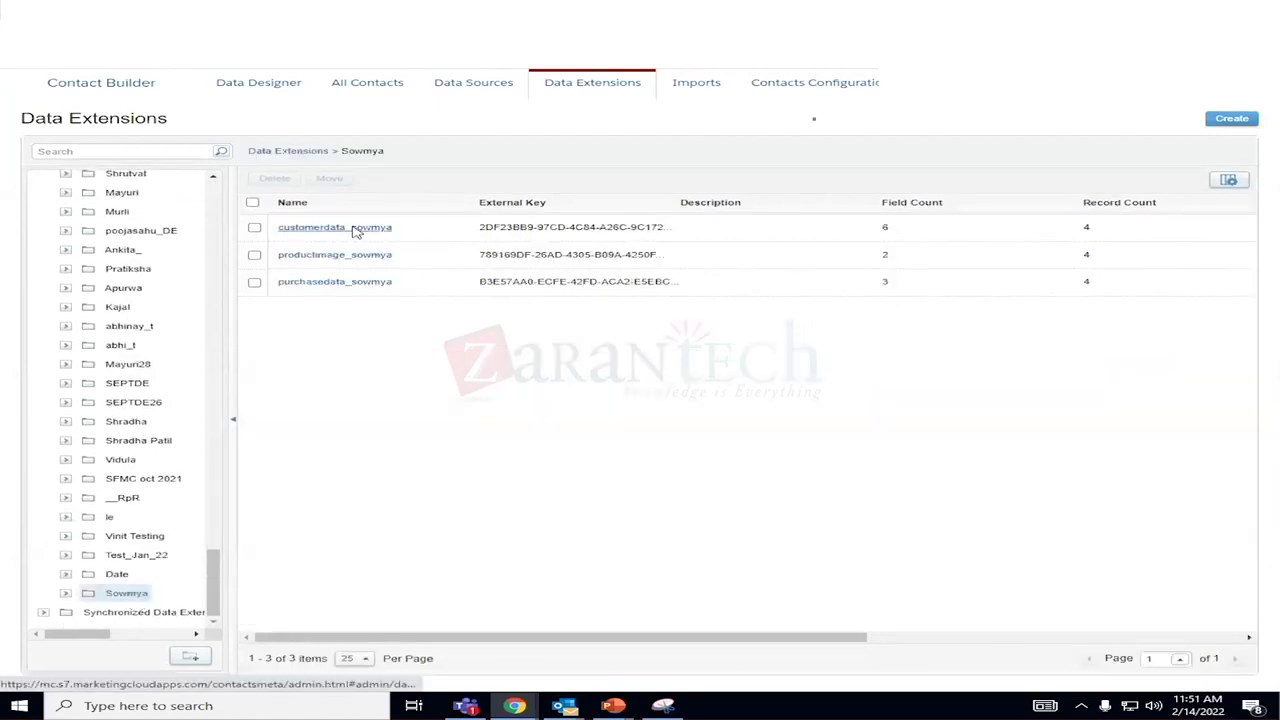
click(355, 229)
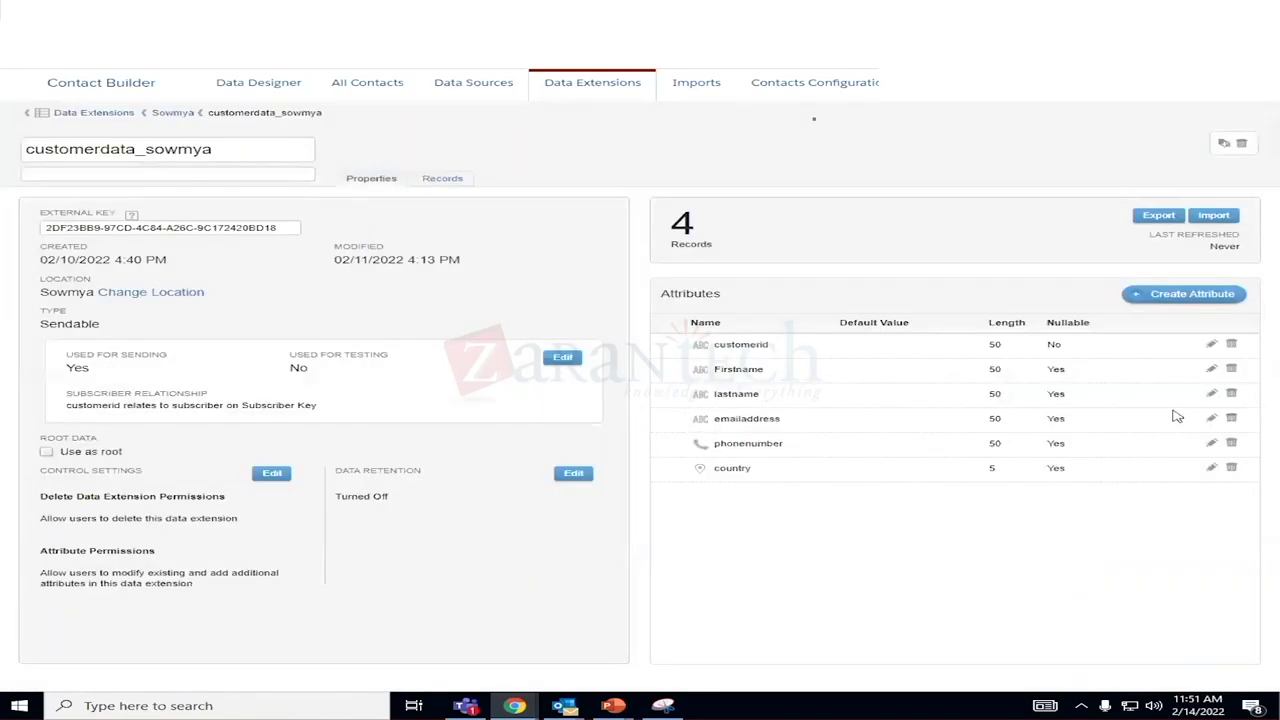
click(1234, 420)
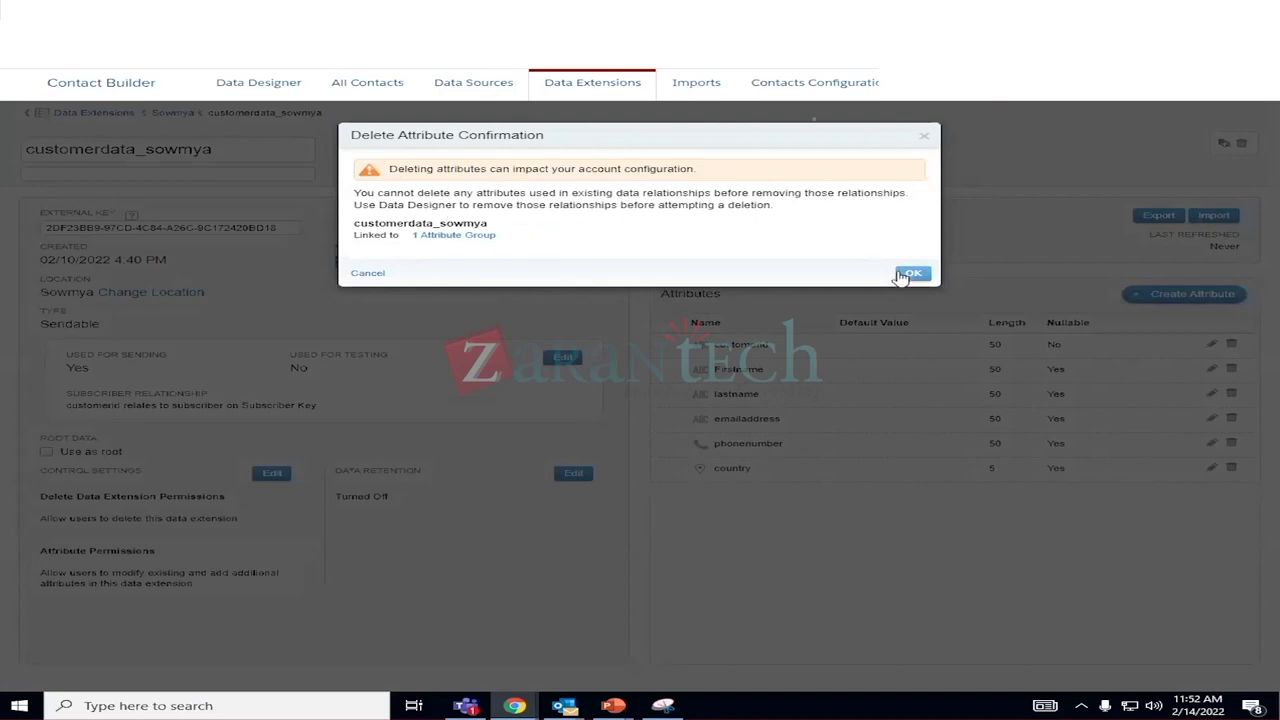
mouse_move(460, 242)
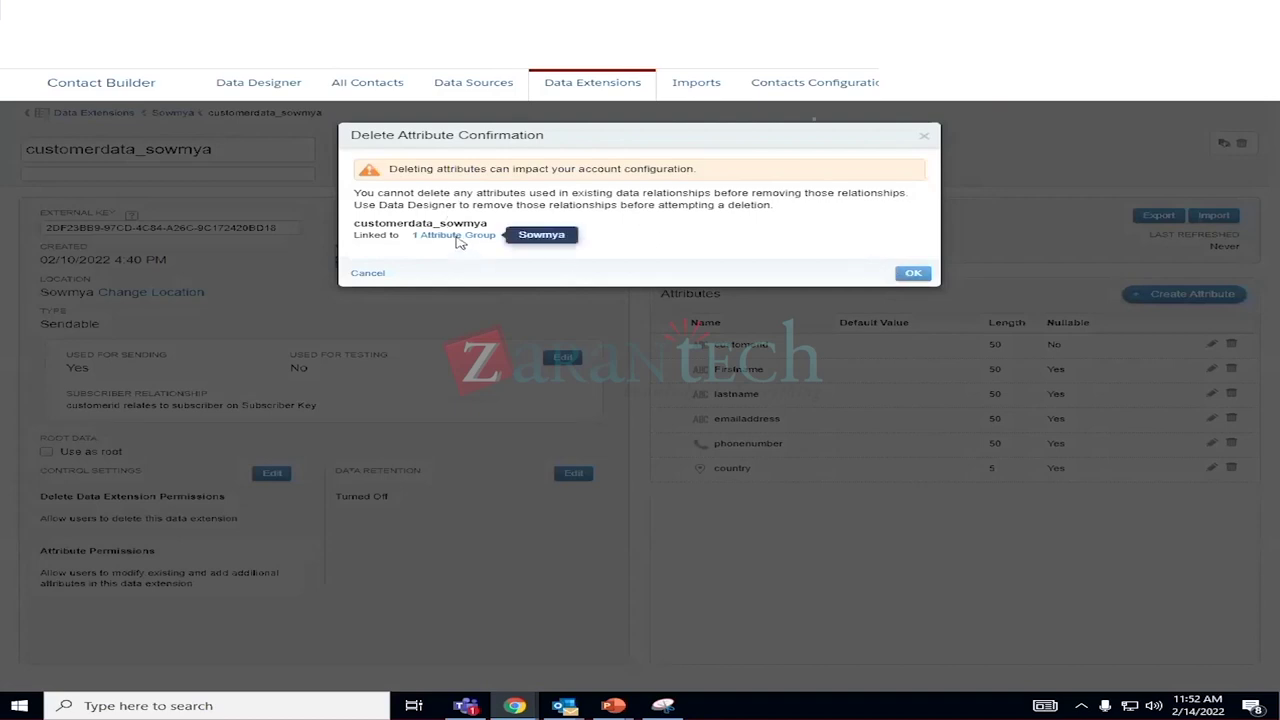
Acknowledge the linked-attribute warning, then inspect the customer data card's title and link settings without changes.
click(913, 274)
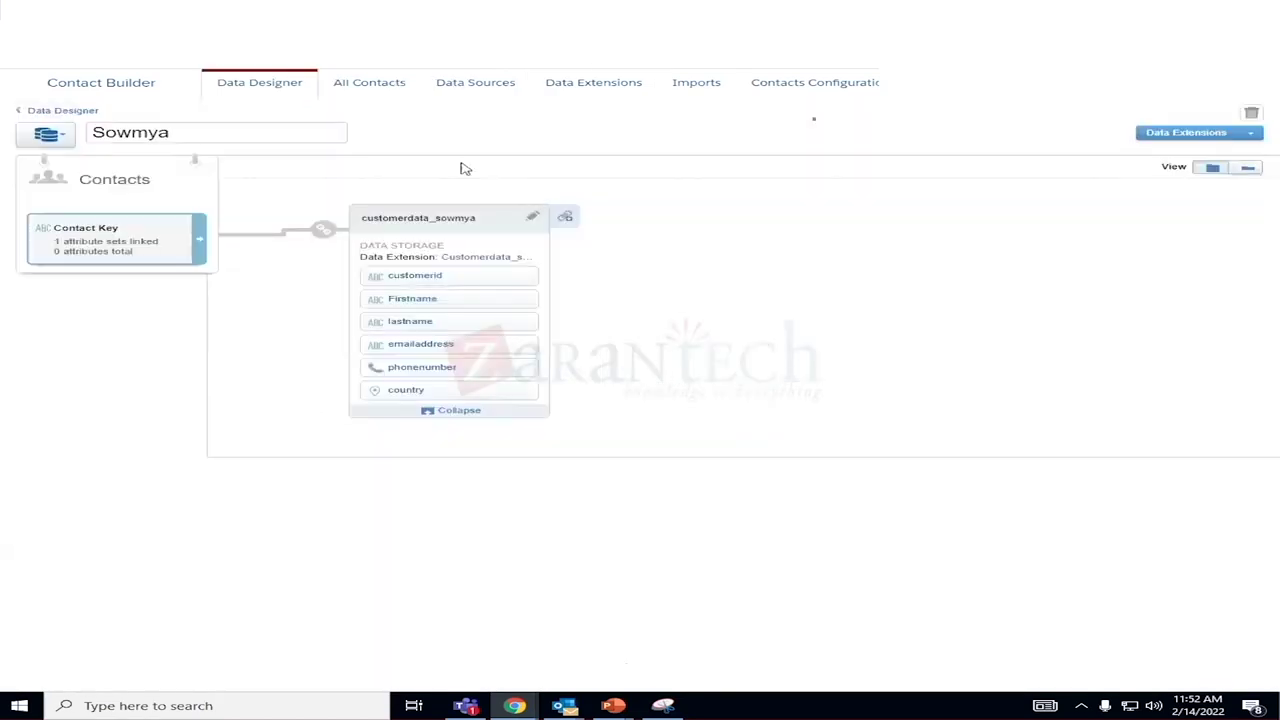
mouse_move(323, 234)
click(437, 224)
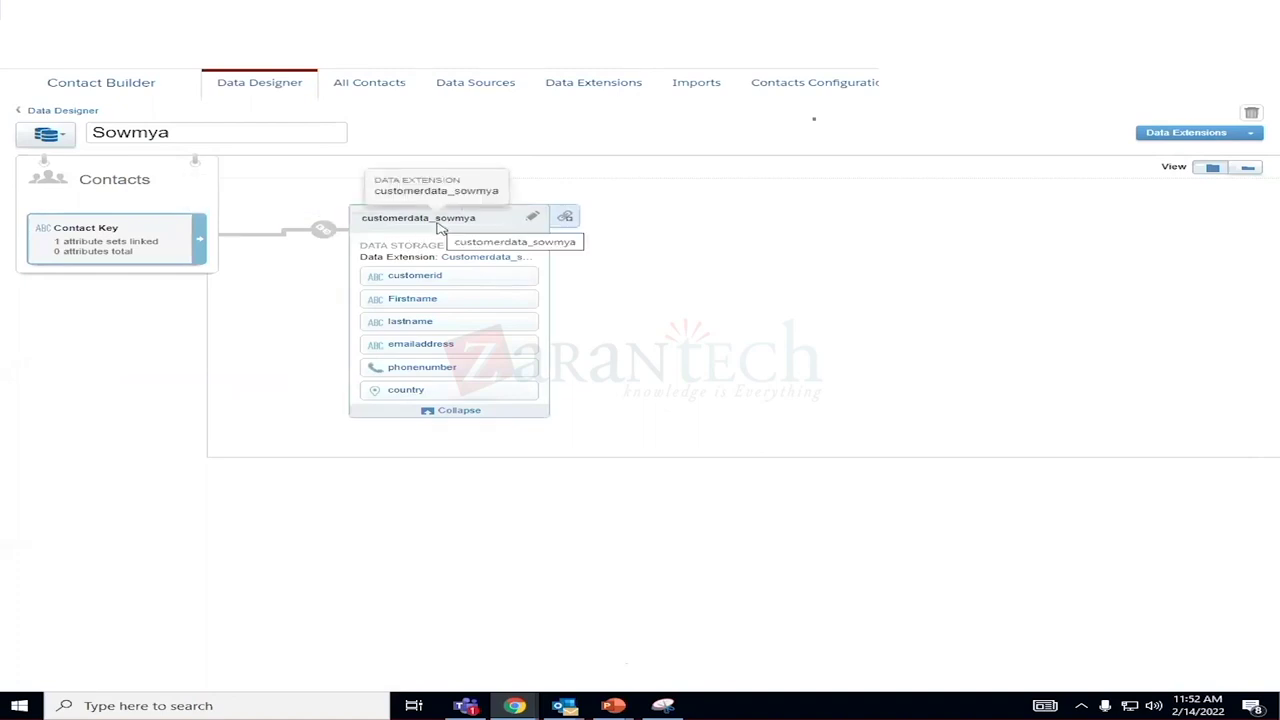
click(185, 297)
click(325, 235)
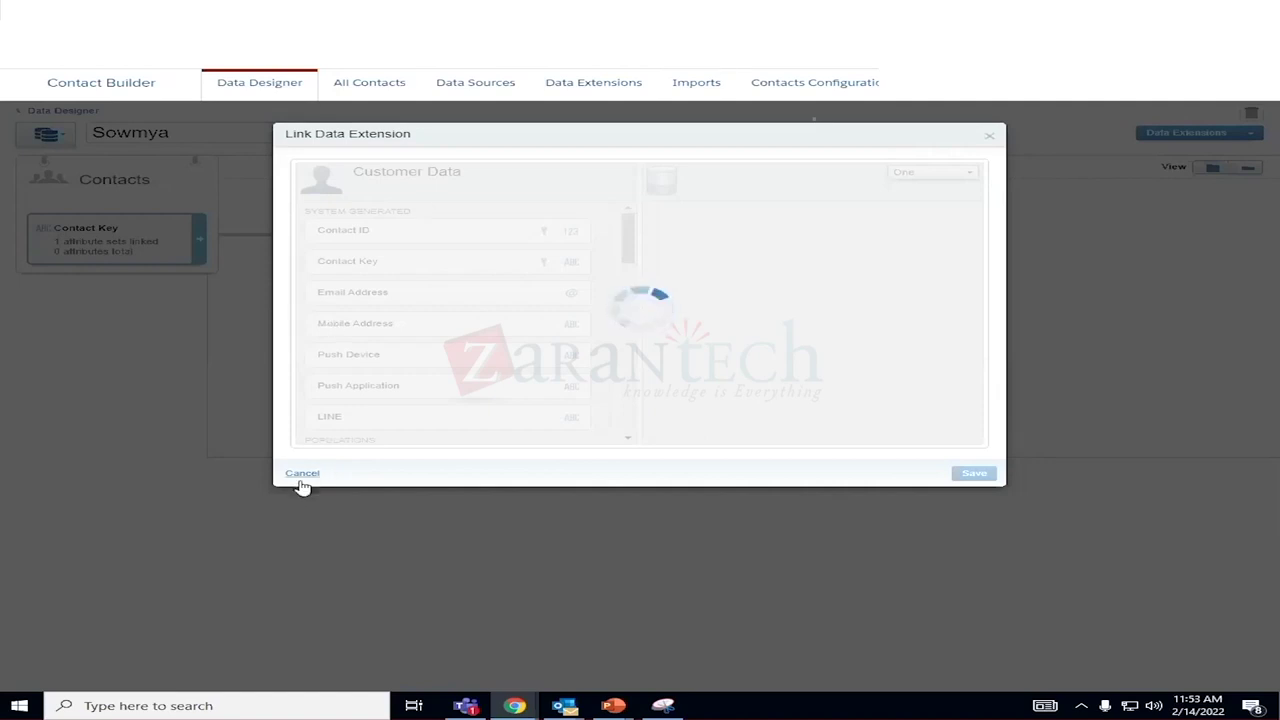
click(303, 474)
Recheck the link settings, then delete the Sowmya attribute group and confirm.
mouse_move(325, 224)
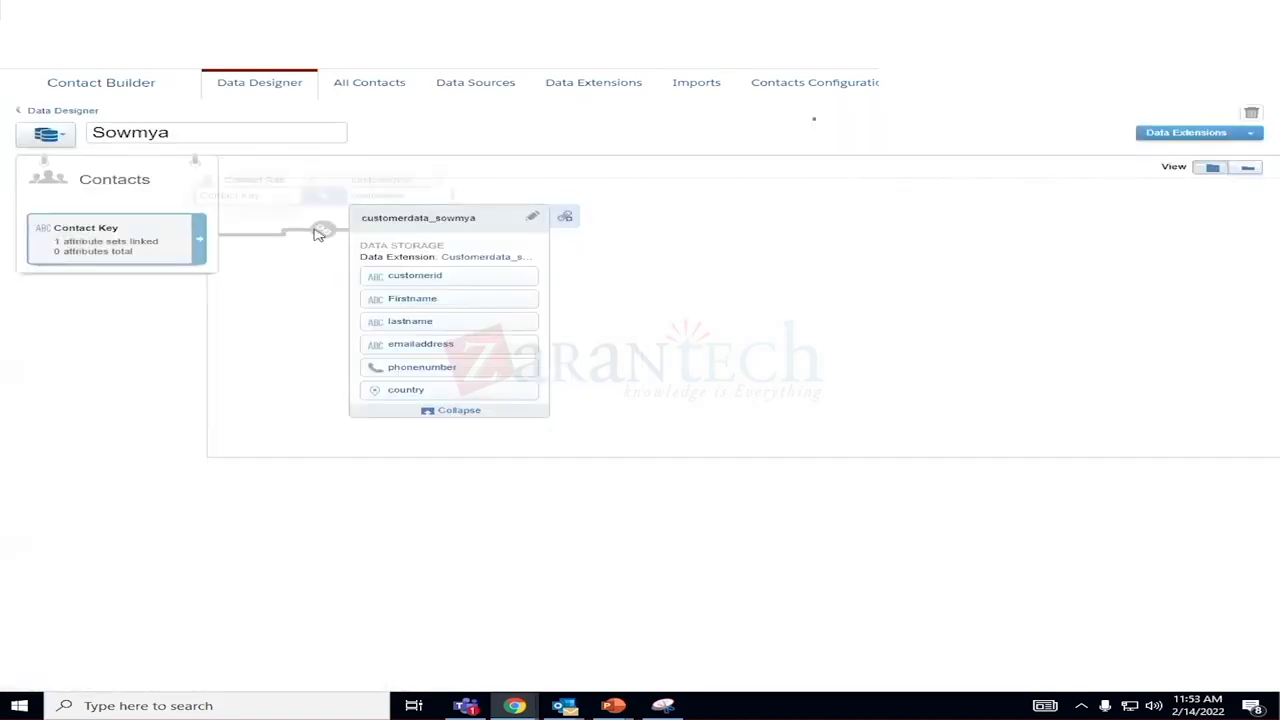
click(325, 231)
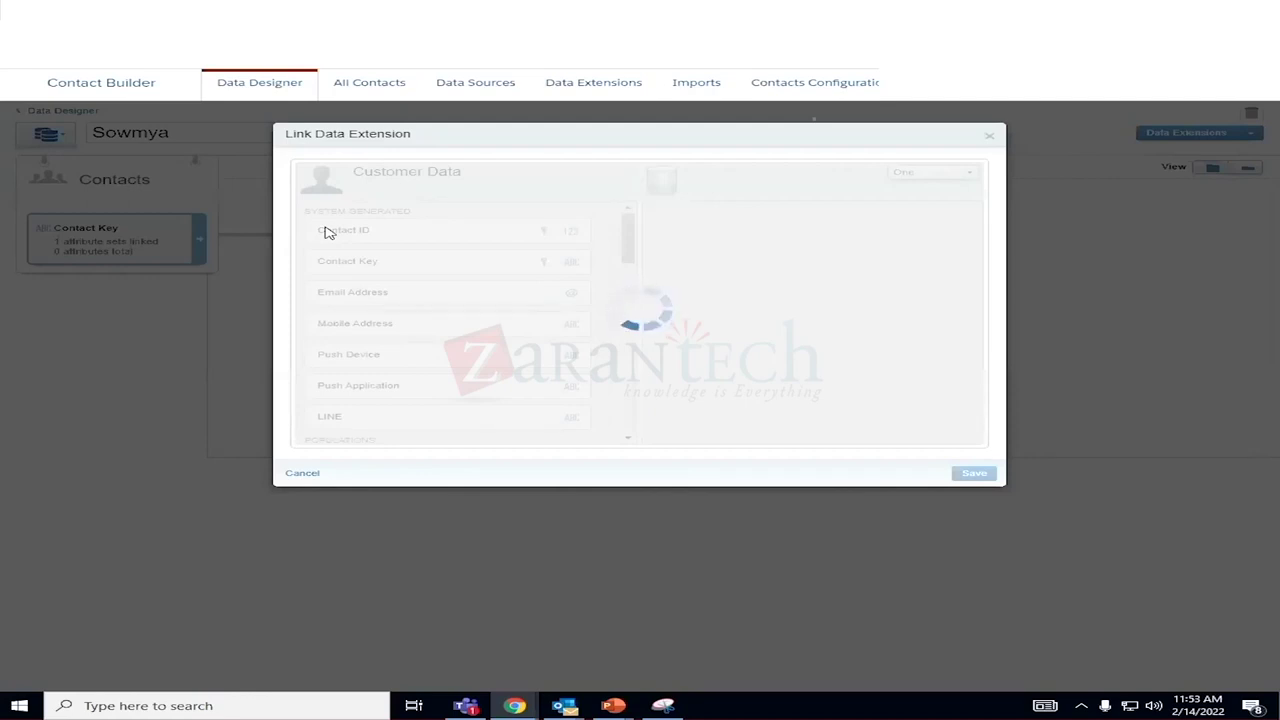
click(989, 136)
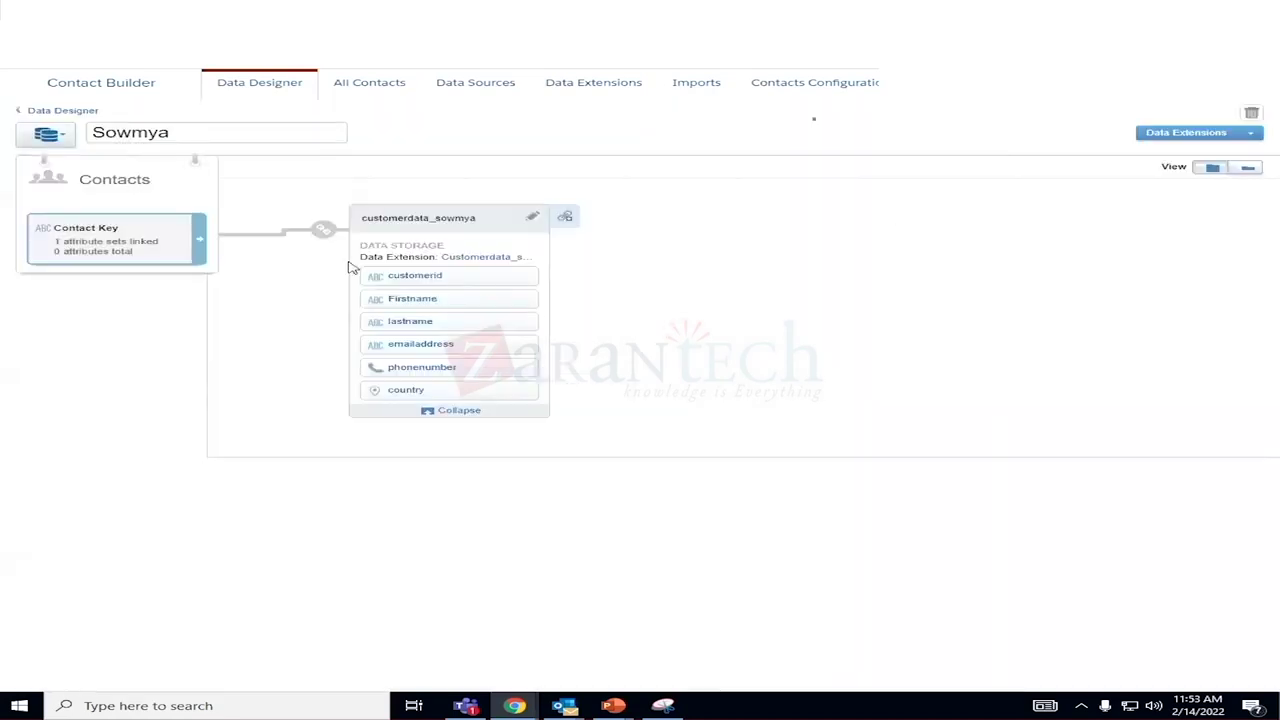
click(1253, 114)
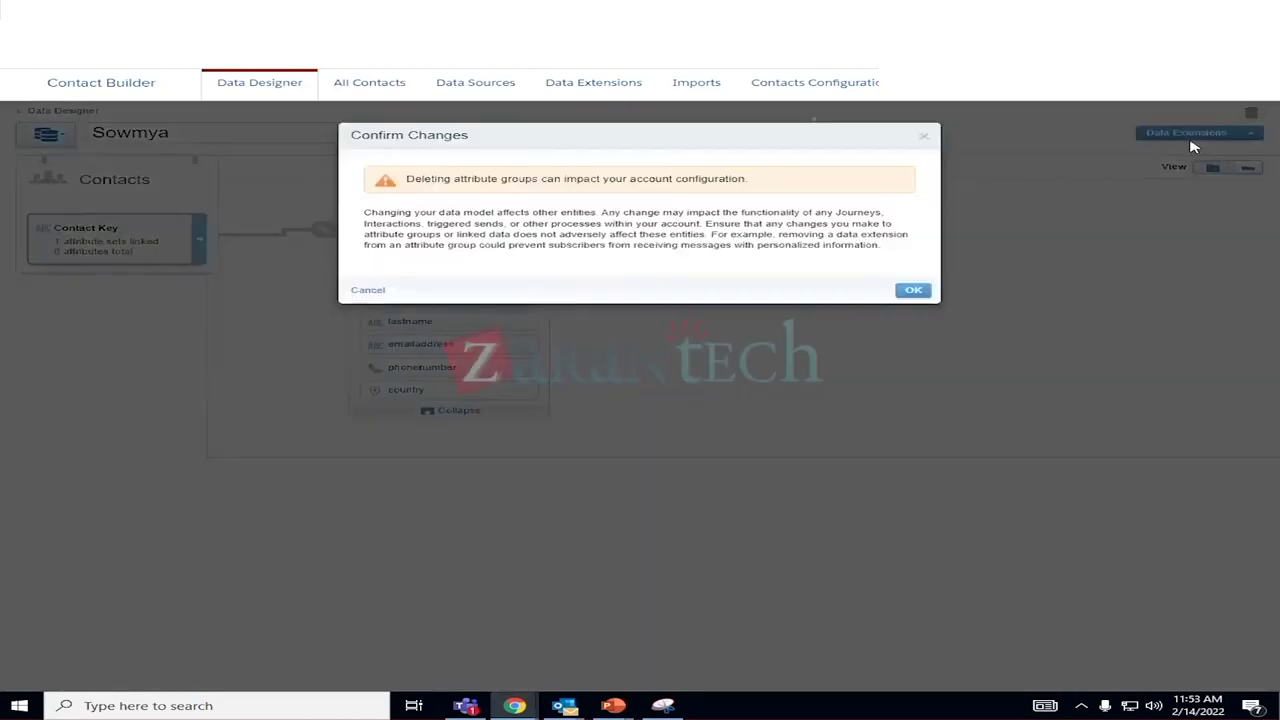
click(913, 290)
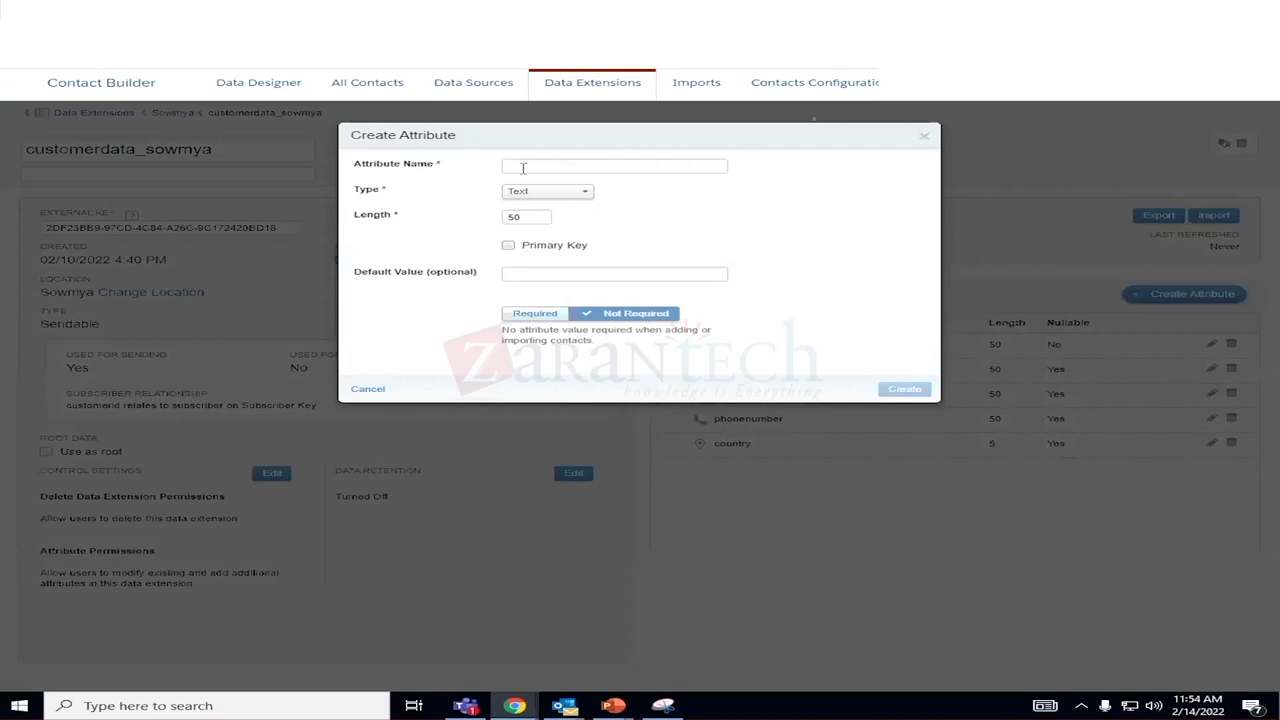
Add an emailaddress attribute of type Email Address, then start a new attribute group.
click(522, 167)
text(emailaddress)
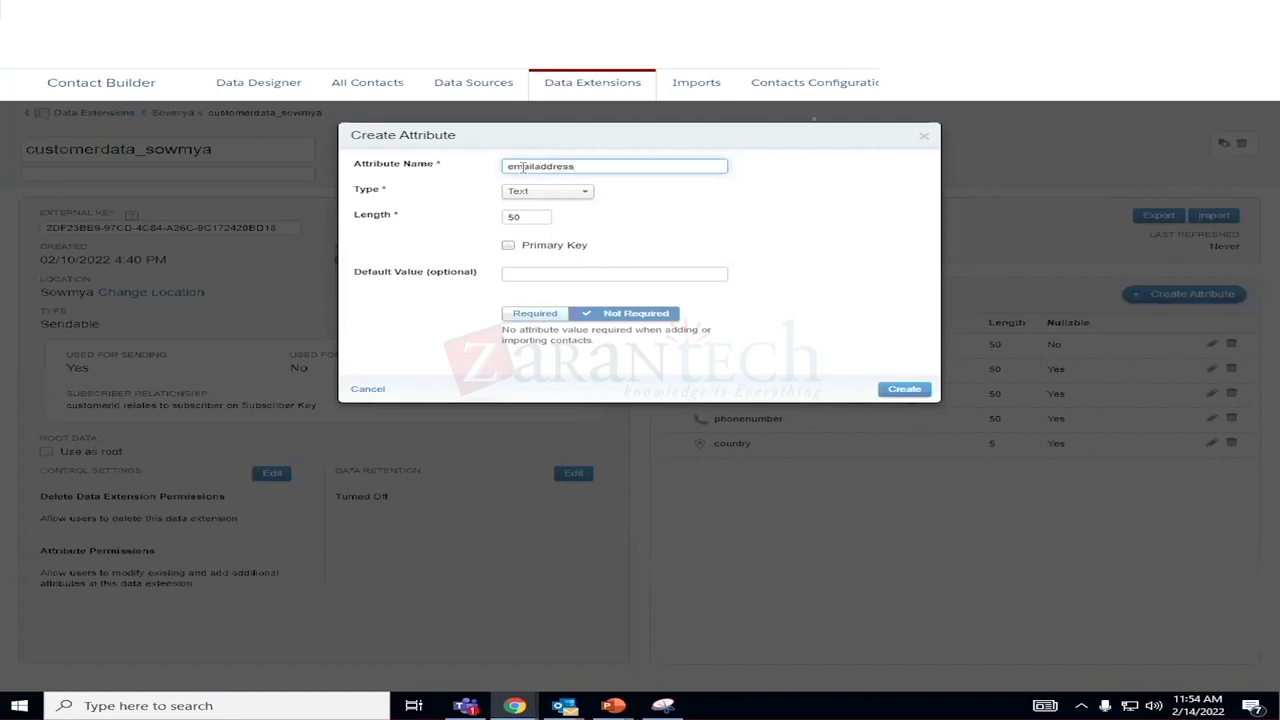
click(563, 196)
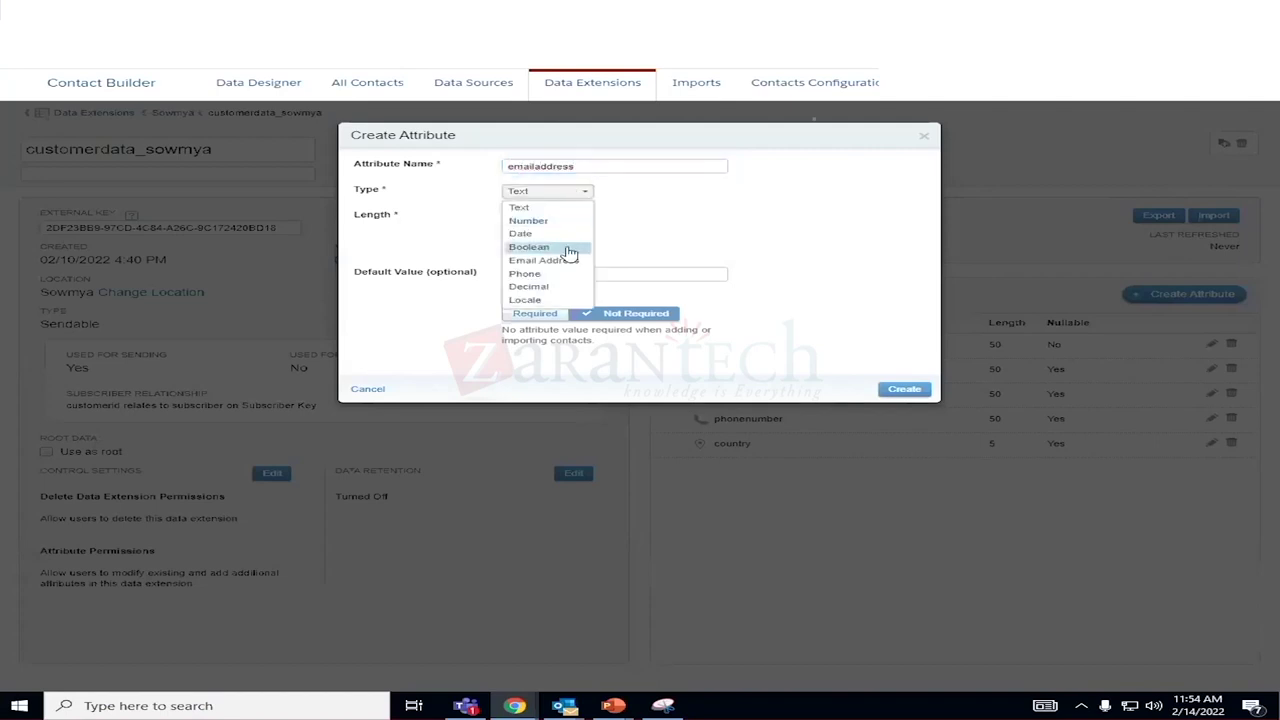
click(568, 261)
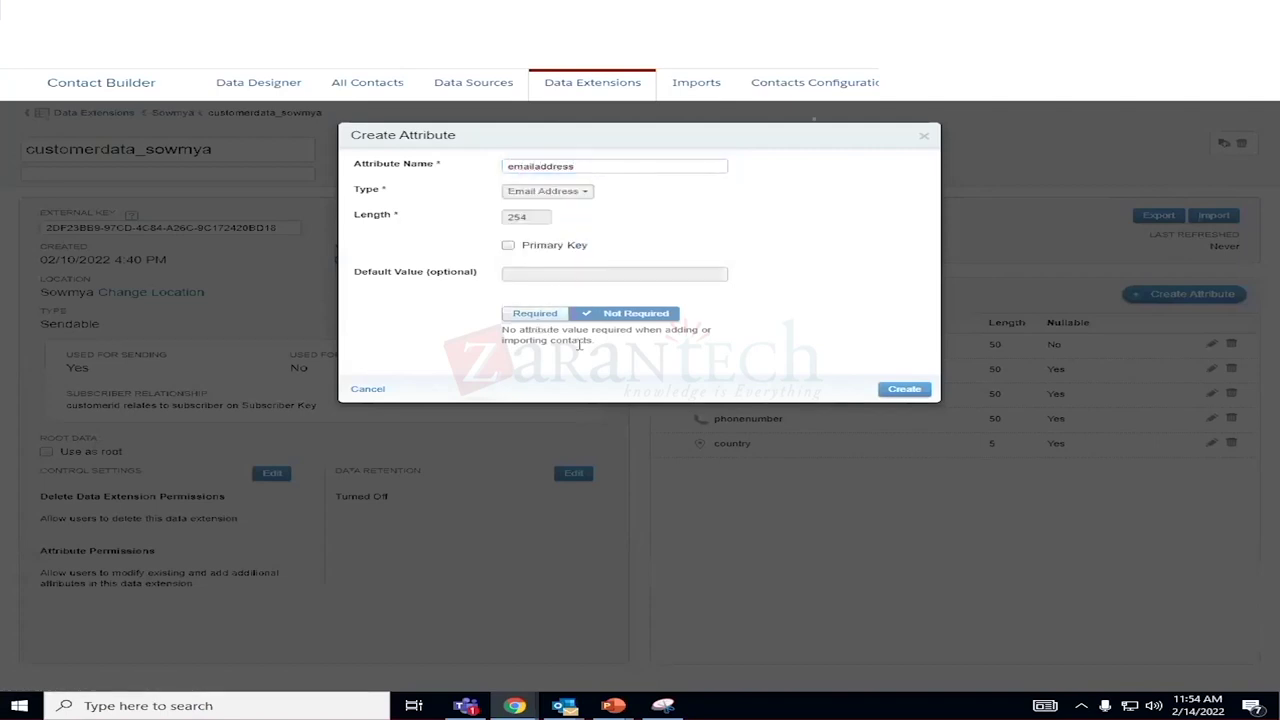
click(900, 392)
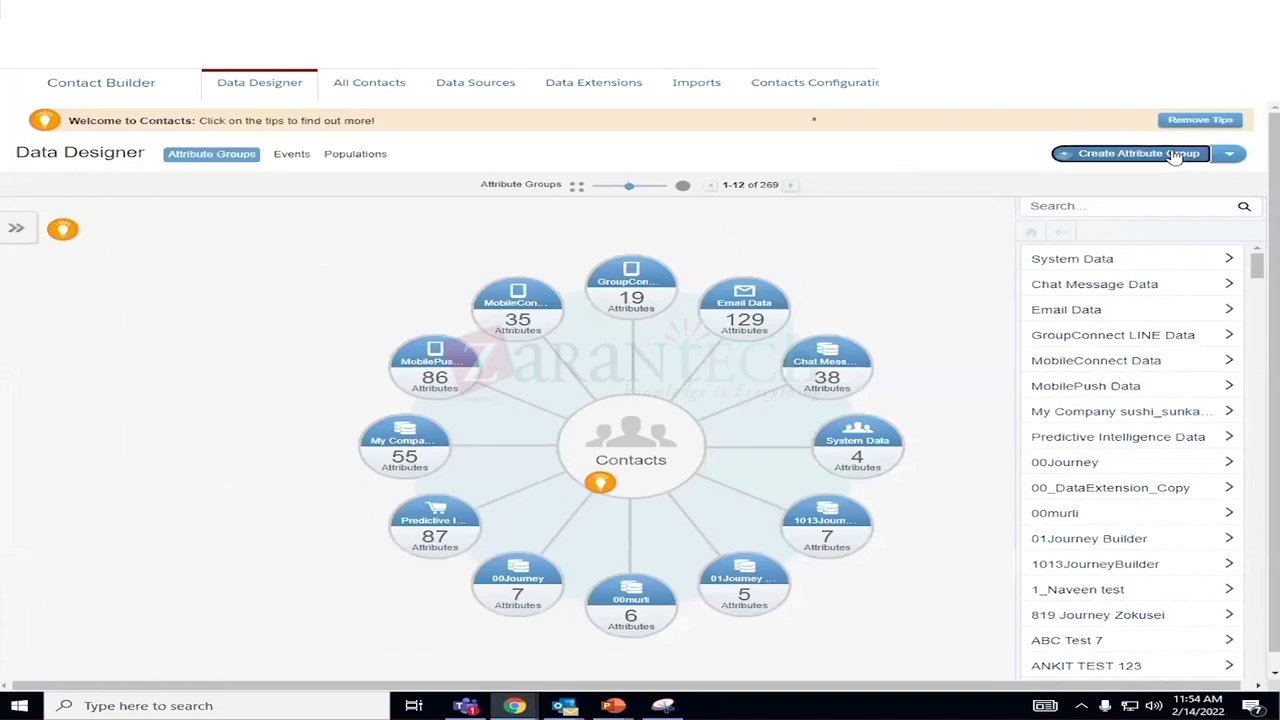
click(1168, 155)
Create the Sowmya_customerdata attribute group with the first icon and begin linking a data extension.
click(476, 181)
text(Sowmya_customerdata)
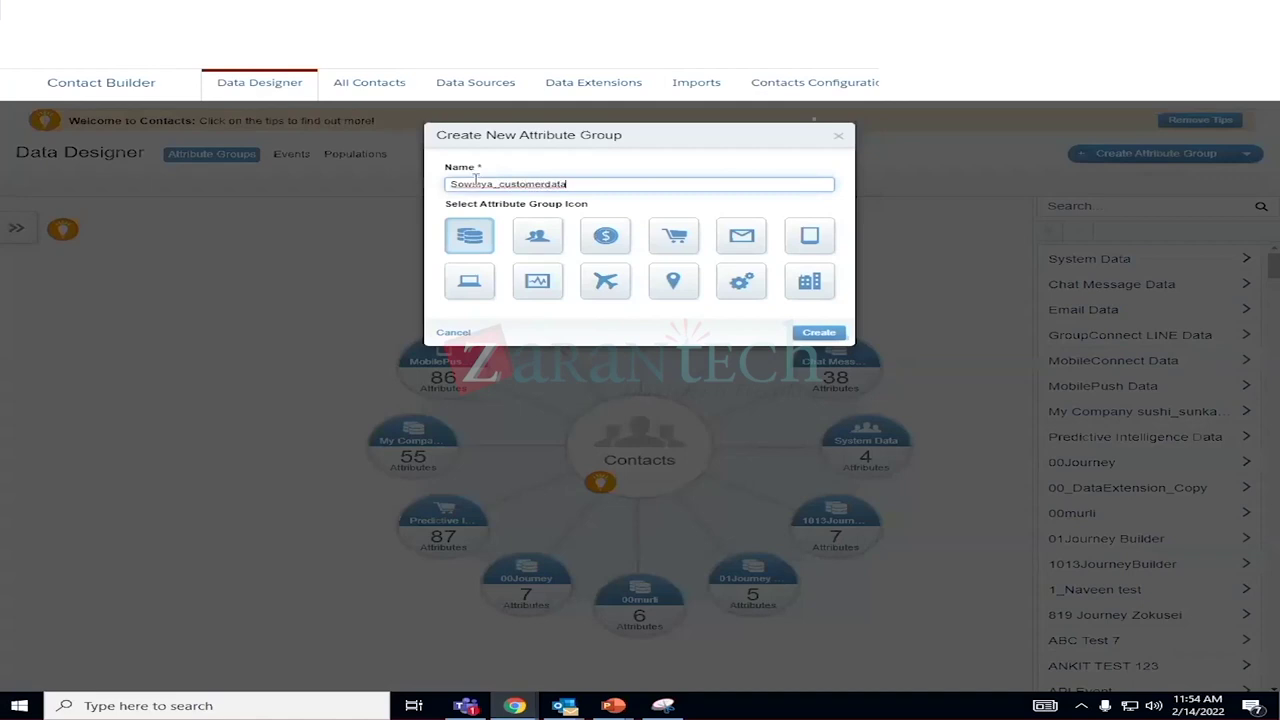
click(480, 252)
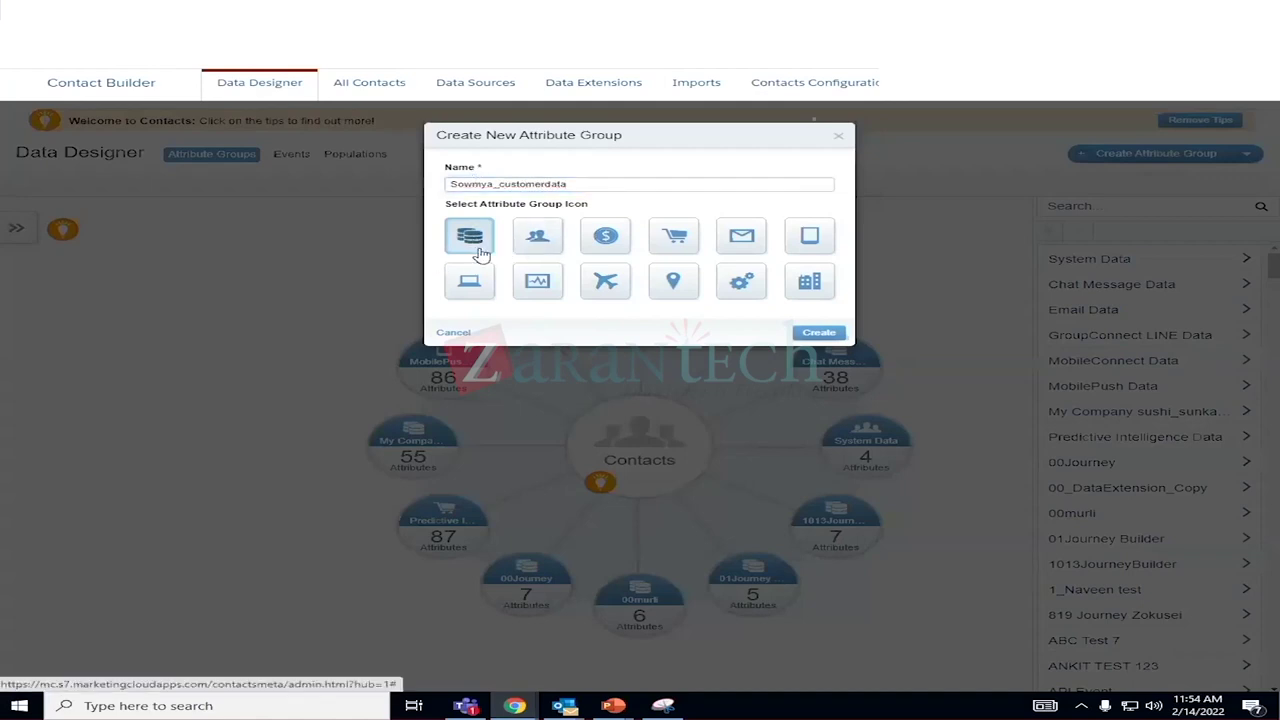
click(818, 333)
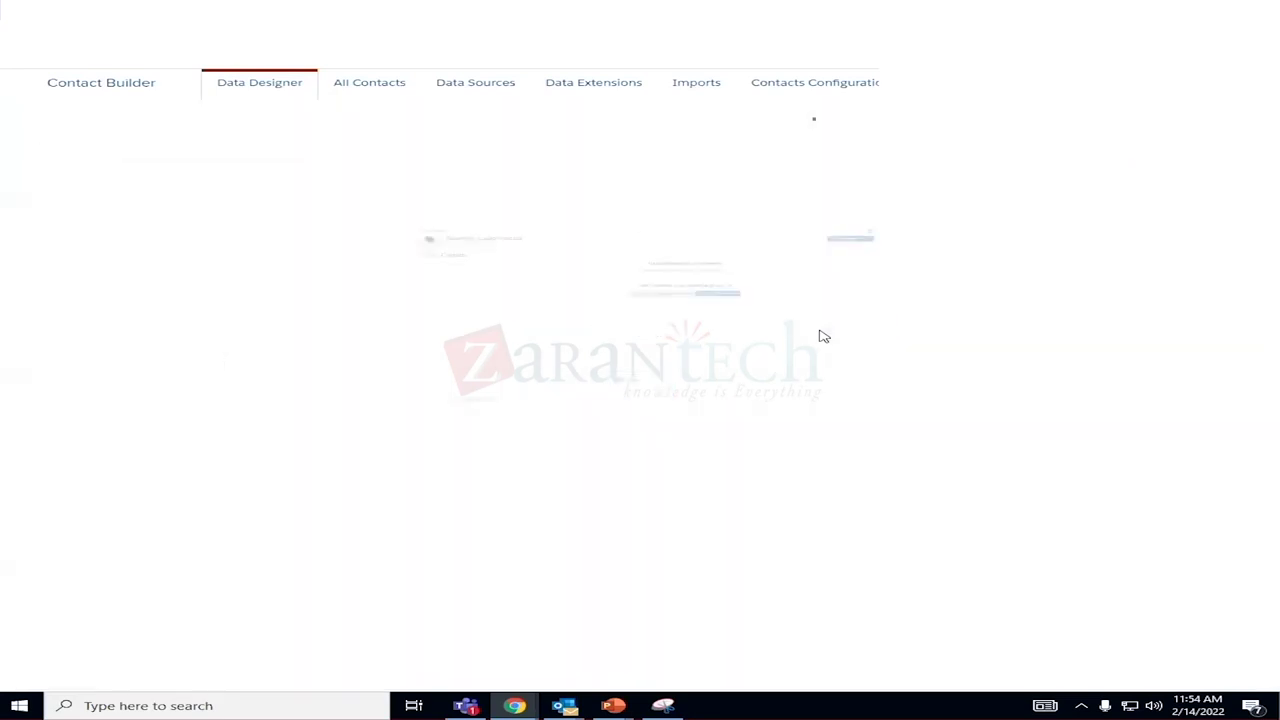
click(808, 318)
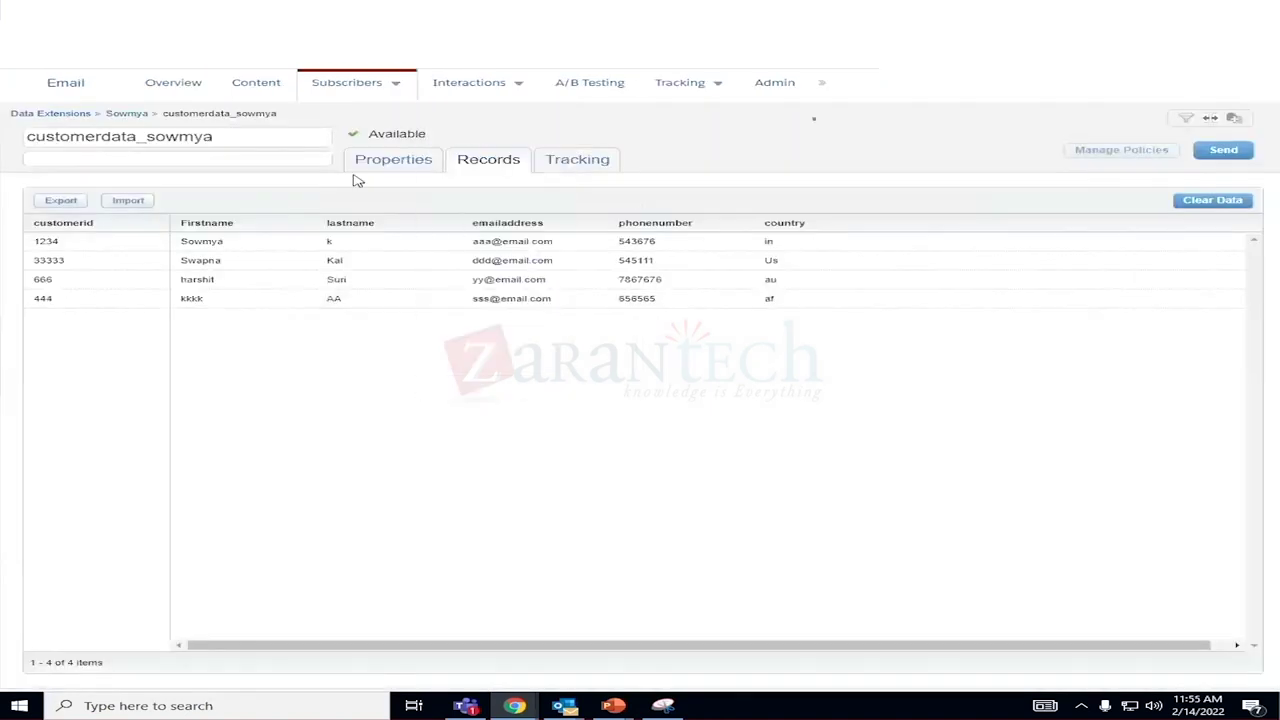
click(357, 170)
click(525, 162)
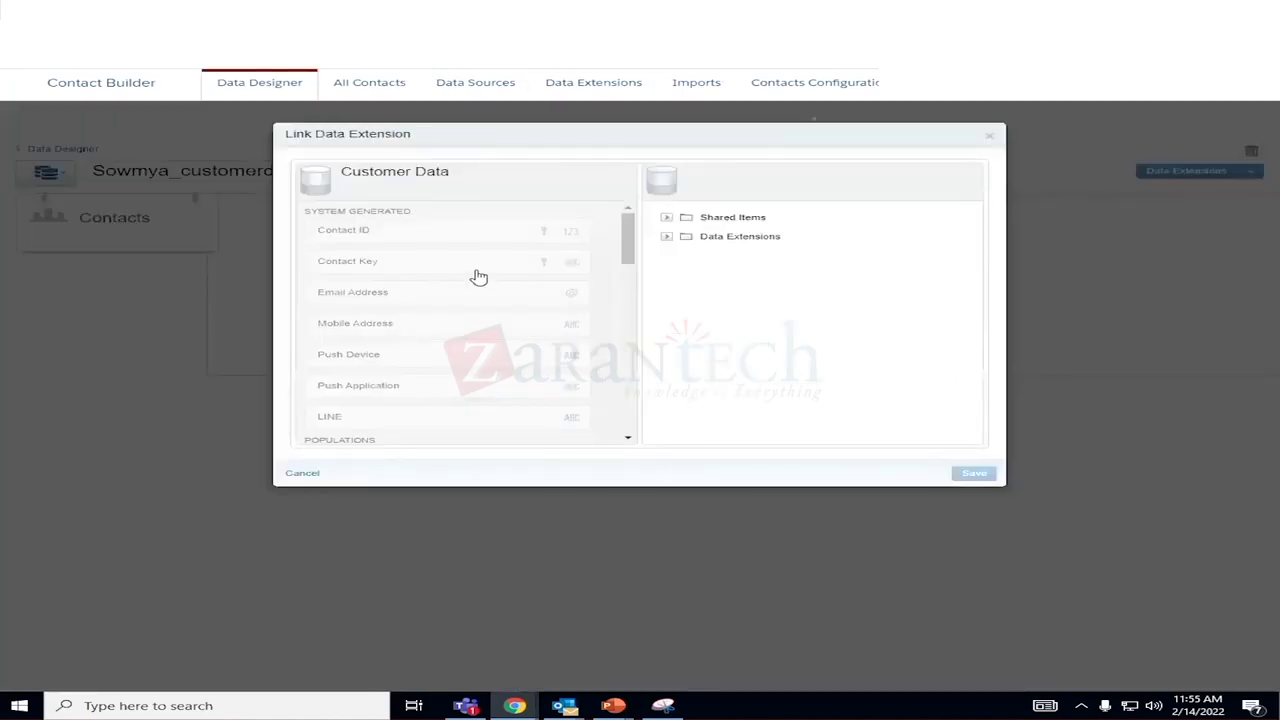
Browse the data extension folders to find the user's folder of data extensions.
scroll(620, 245, down, 10)
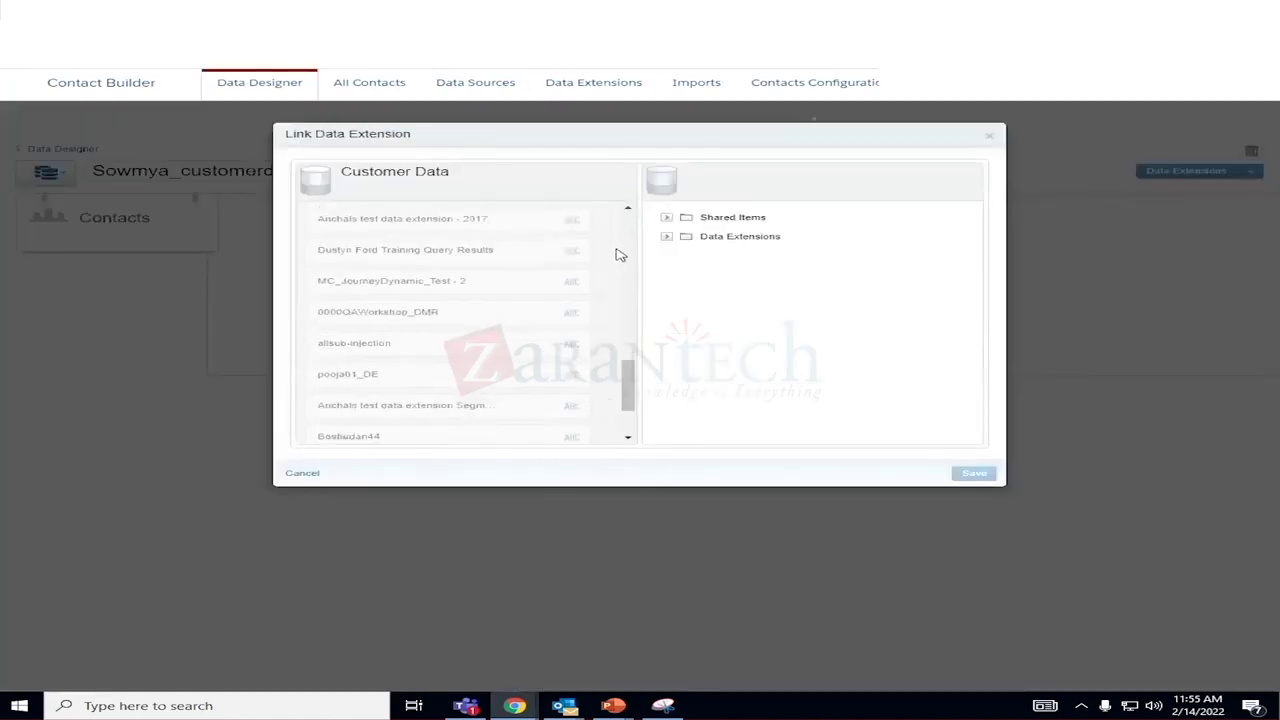
click(667, 237)
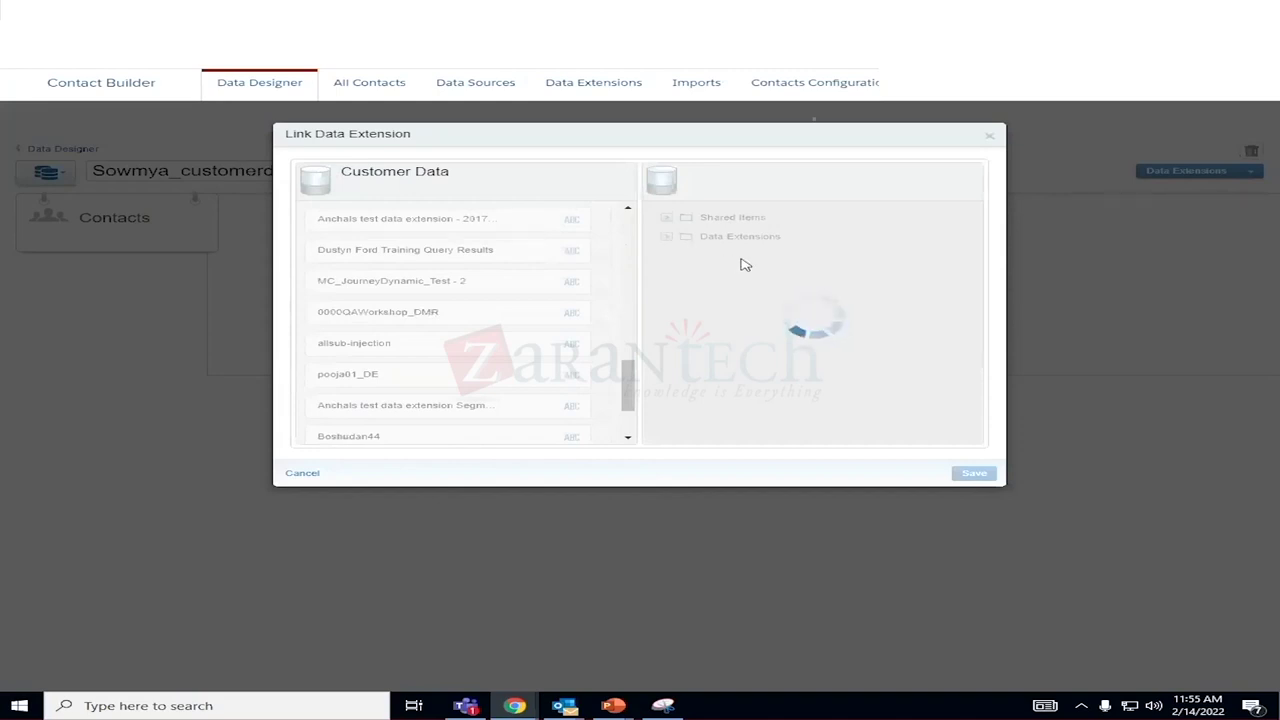
scroll(750, 320, down, 15)
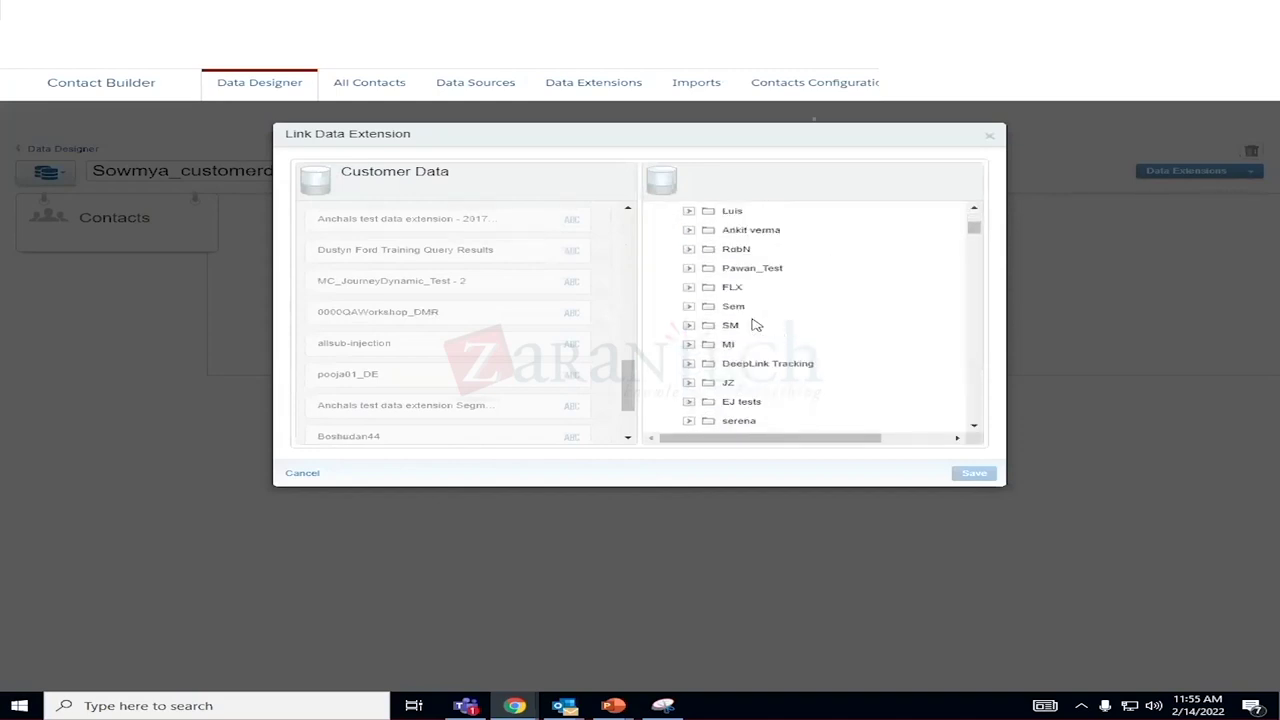
scroll(773, 343, down, 10)
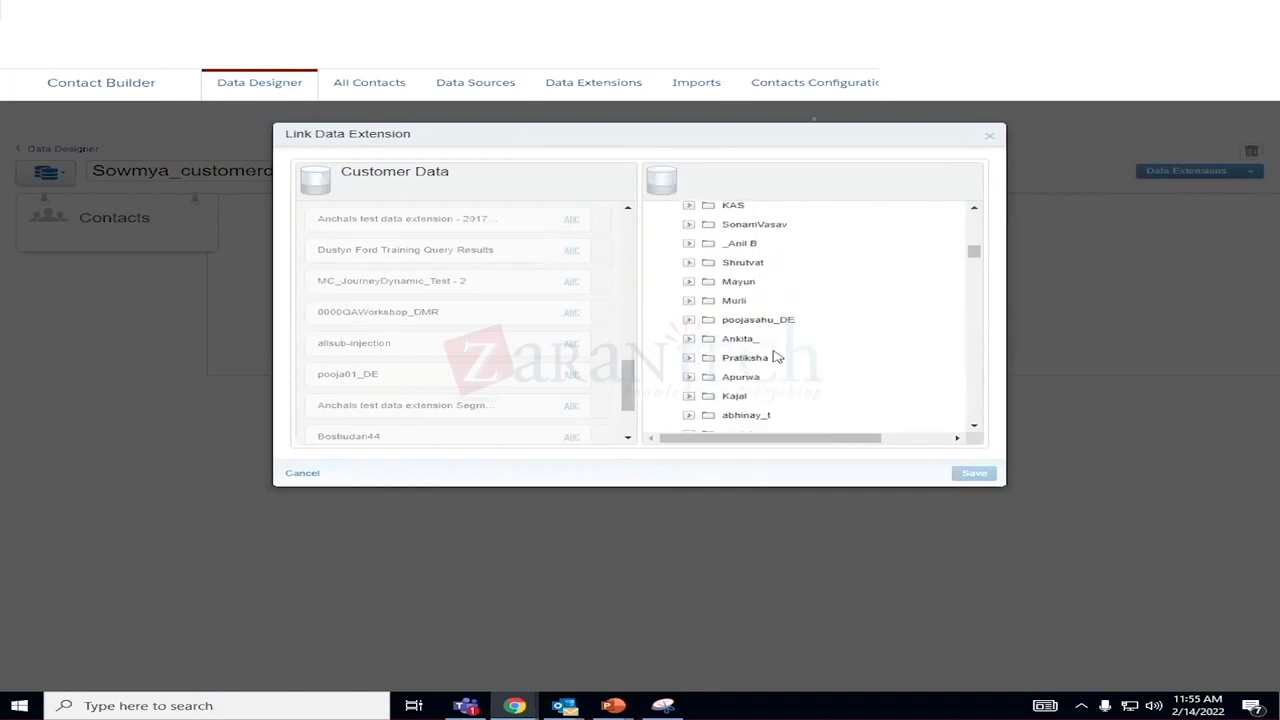
scroll(777, 355, up, 5)
scroll(777, 355, down, 3)
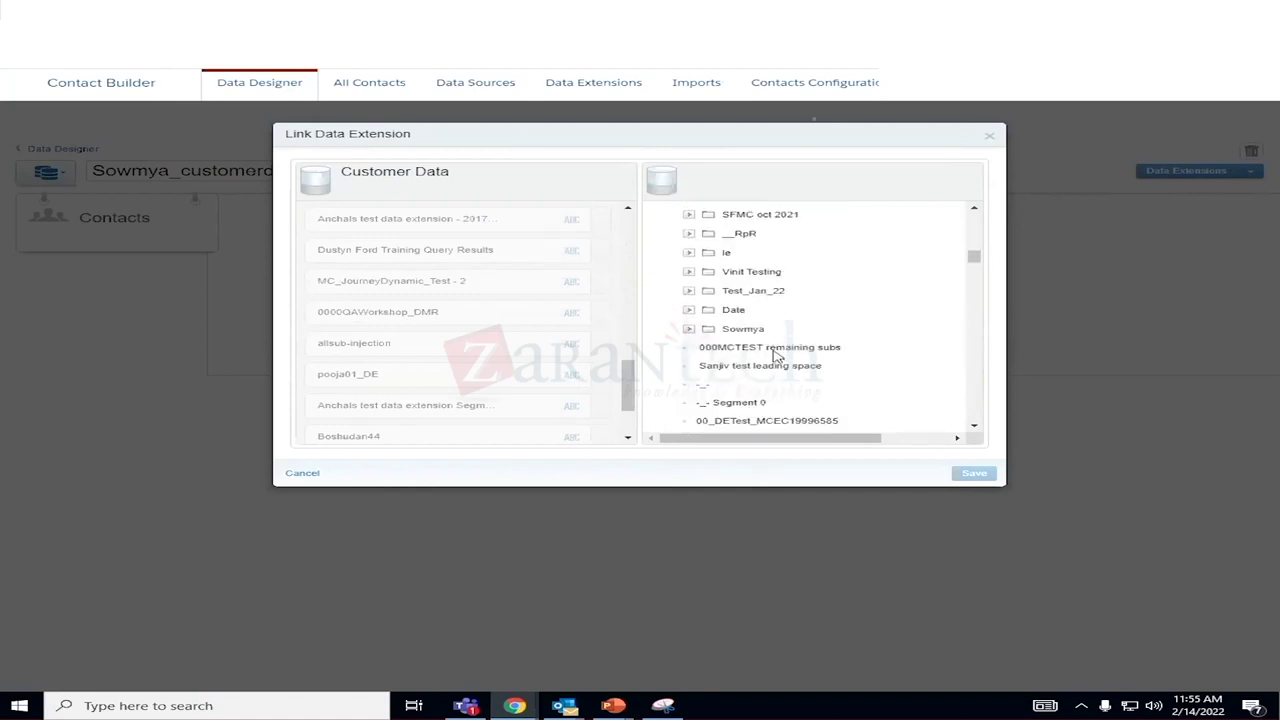
scroll(777, 355, up, 2)
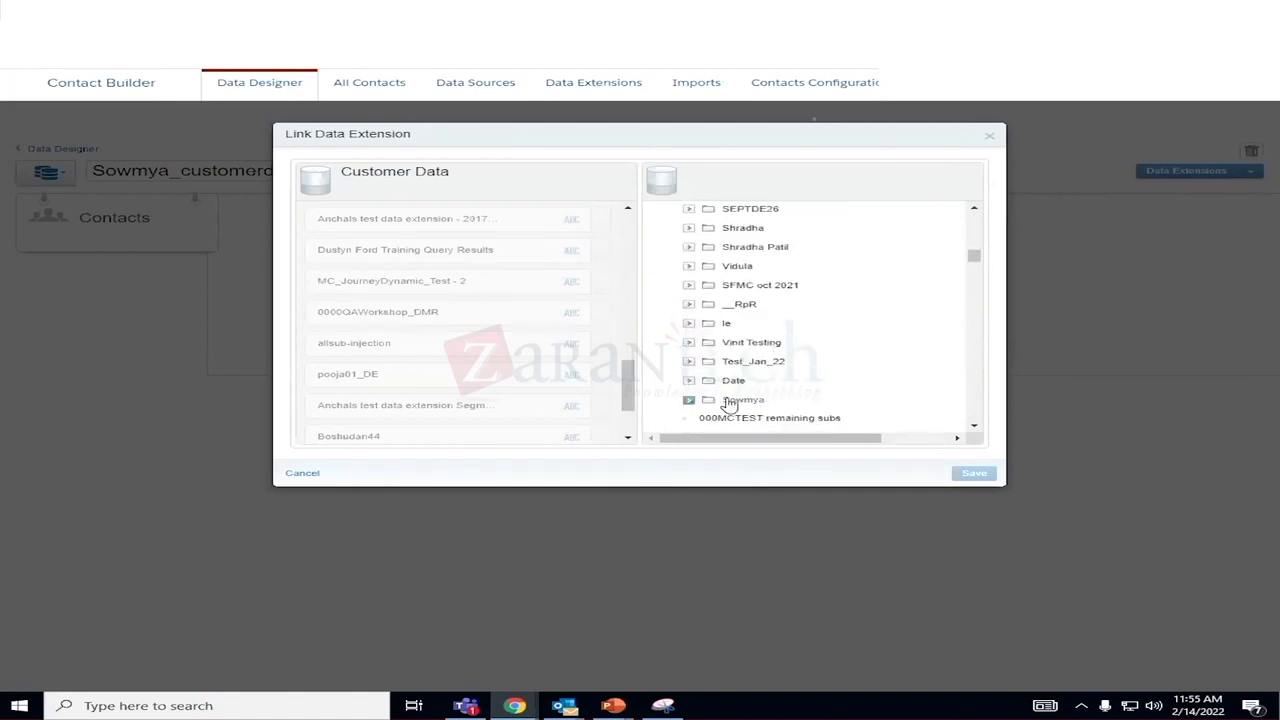
click(741, 402)
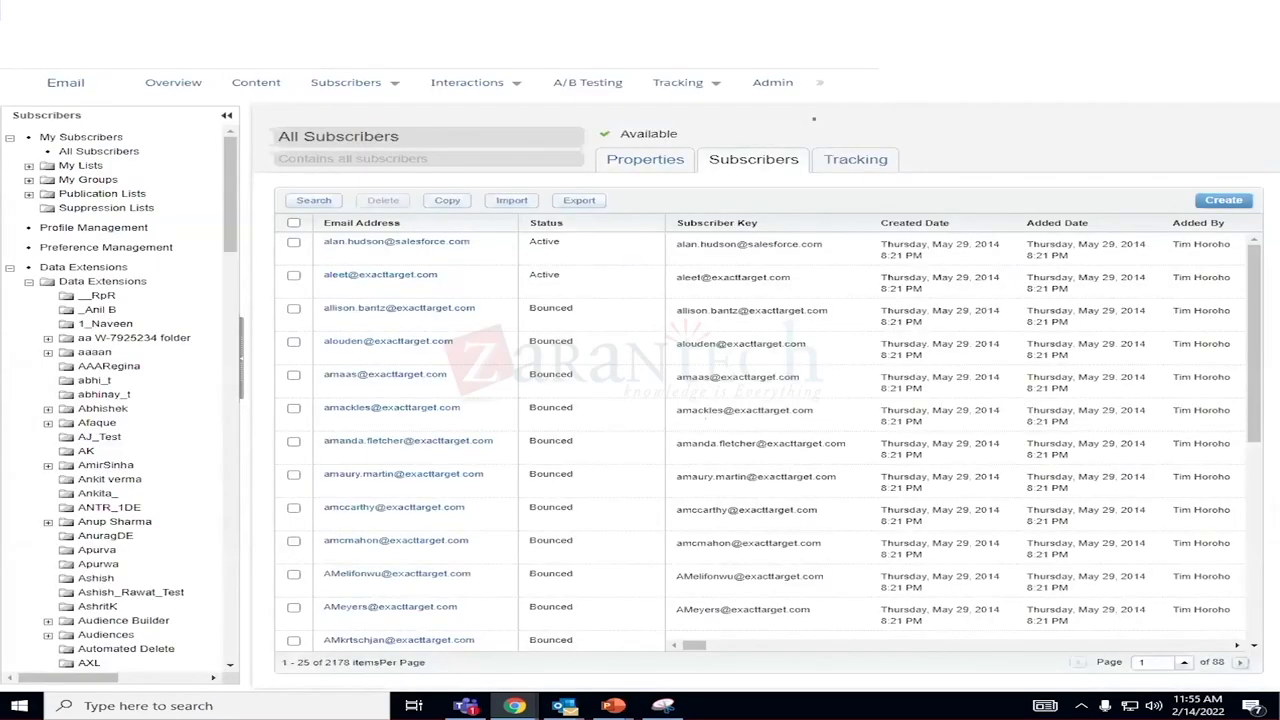
mouse_move(358, 90)
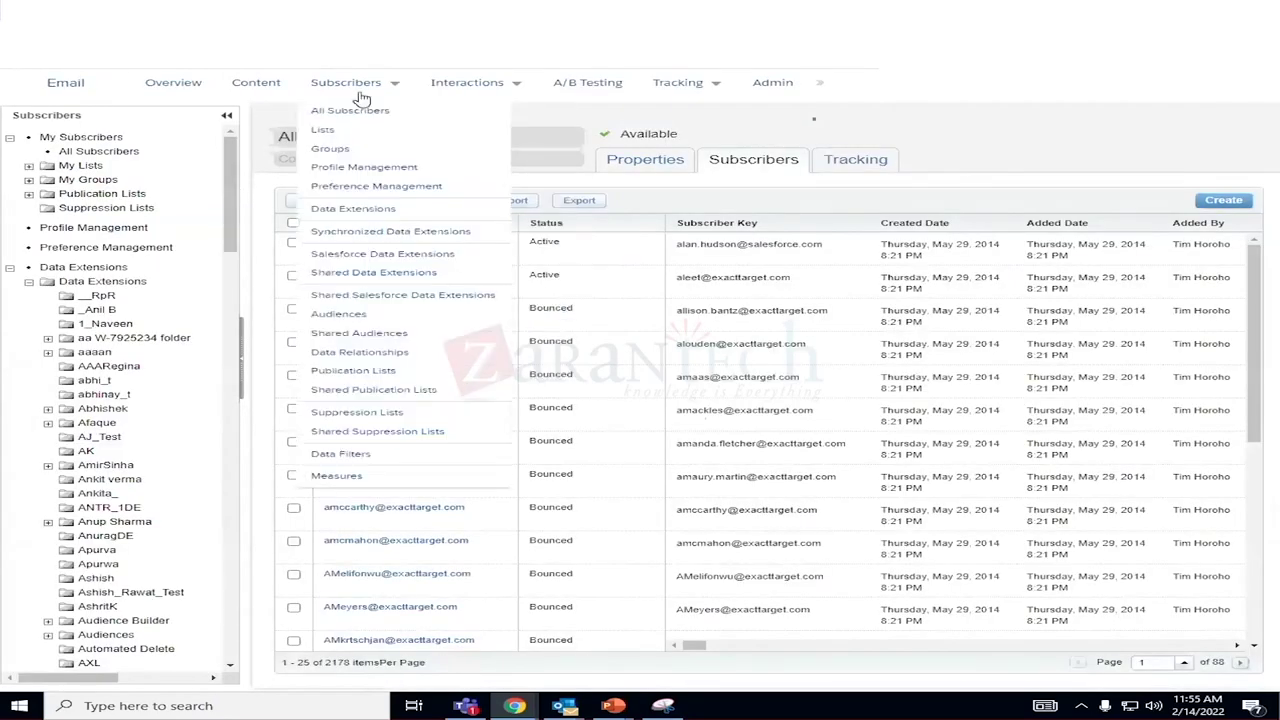
click(343, 208)
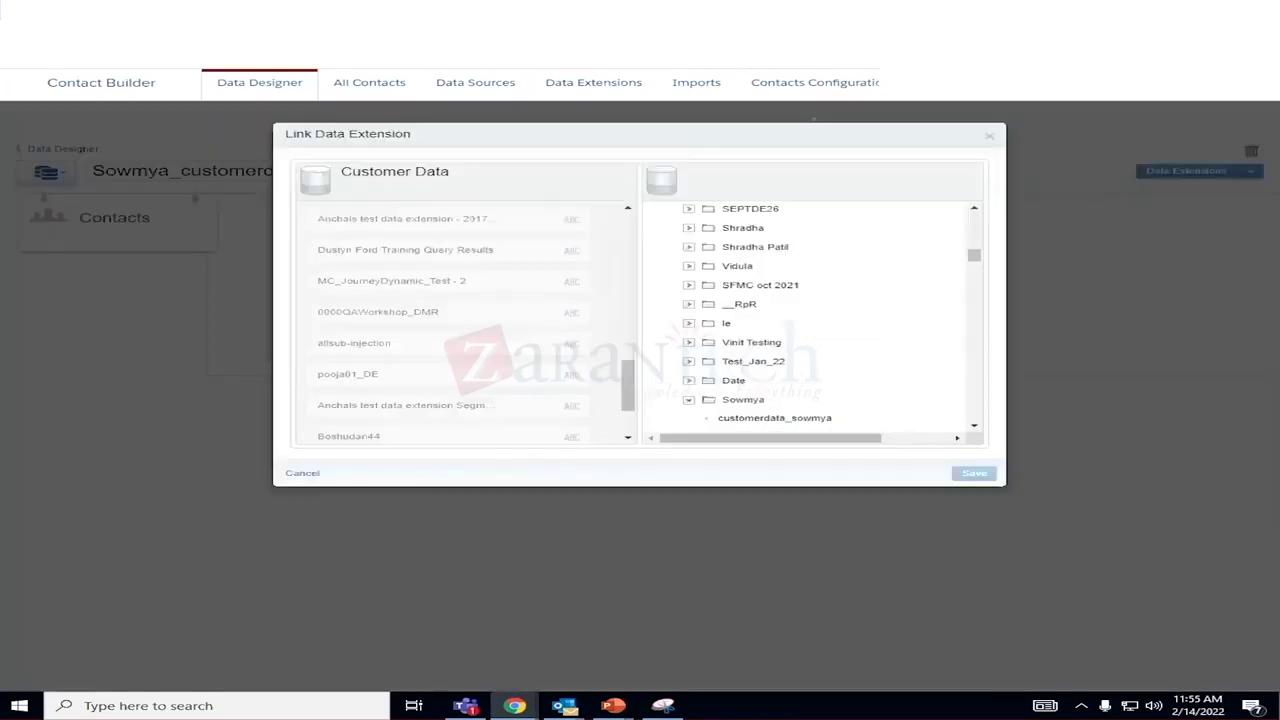
Link customerdata_sowmya to Contacts with Contact Key matched to customerid, then save and confirm.
click(772, 418)
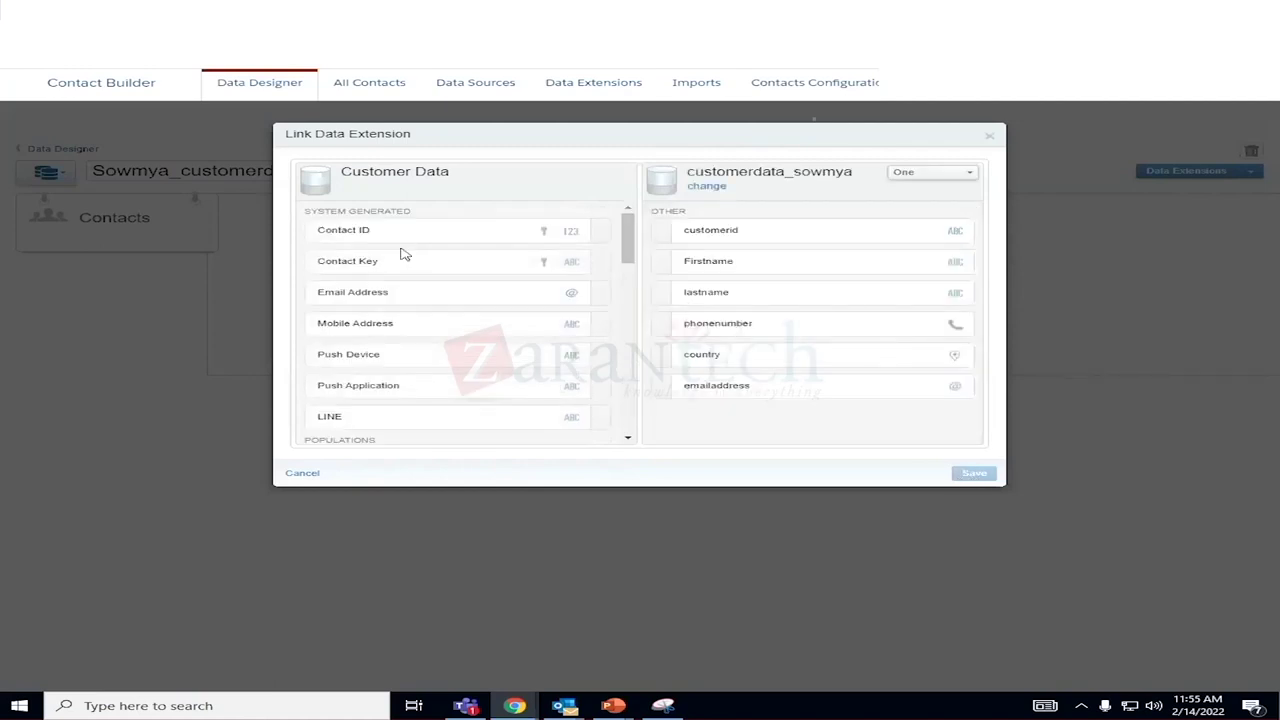
click(404, 241)
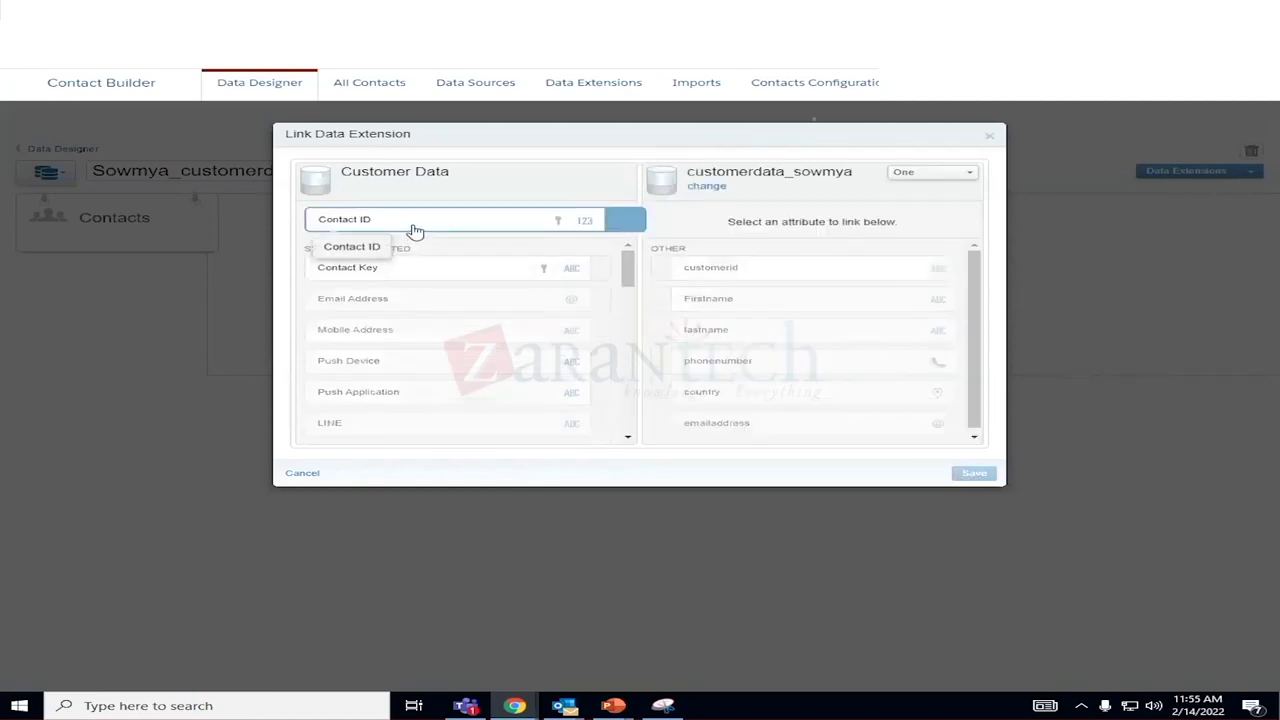
click(398, 280)
click(750, 268)
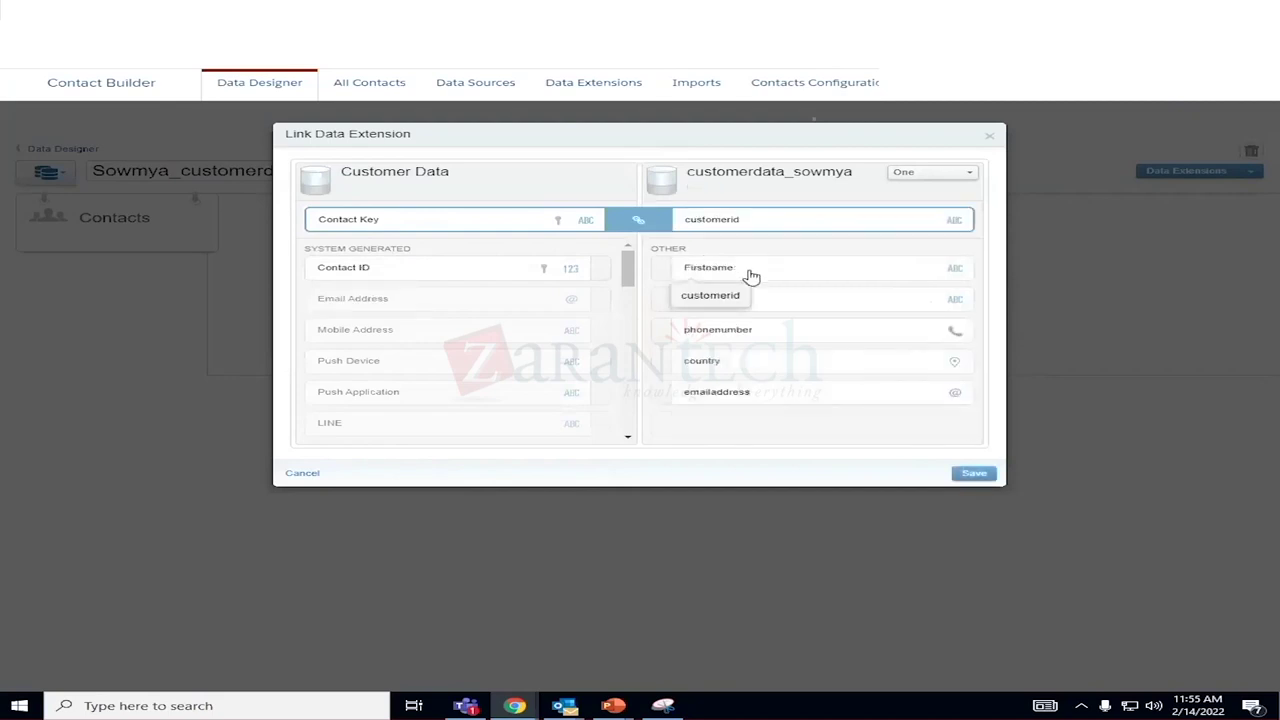
click(968, 477)
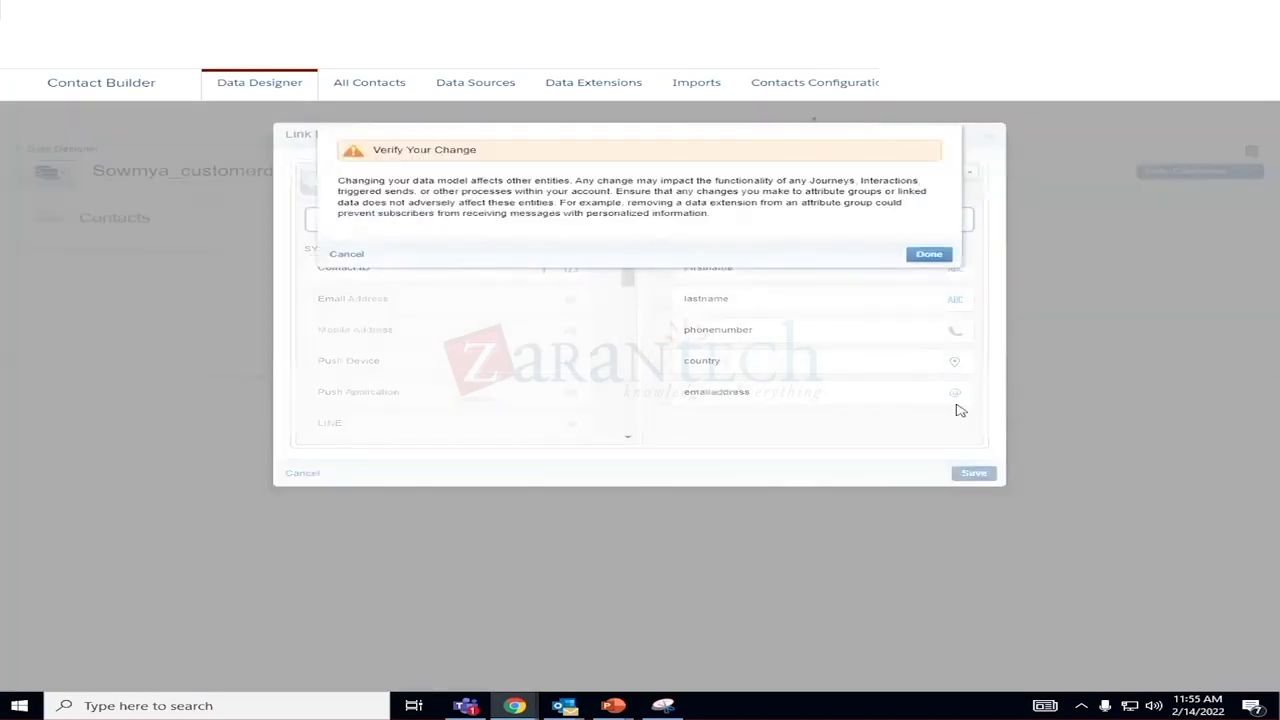
click(925, 256)
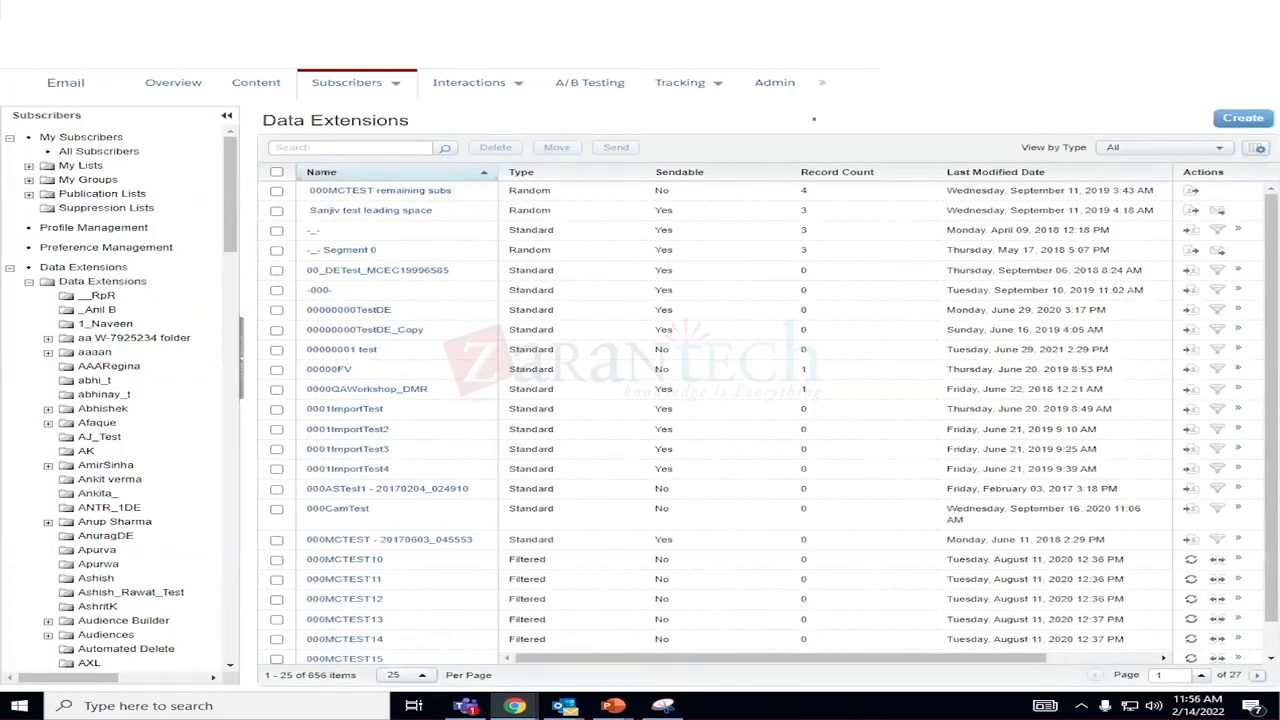
Open customerdata_sowmya from the user's folder, view its four records, and cancel an import.
scroll(366, 512, down, 1)
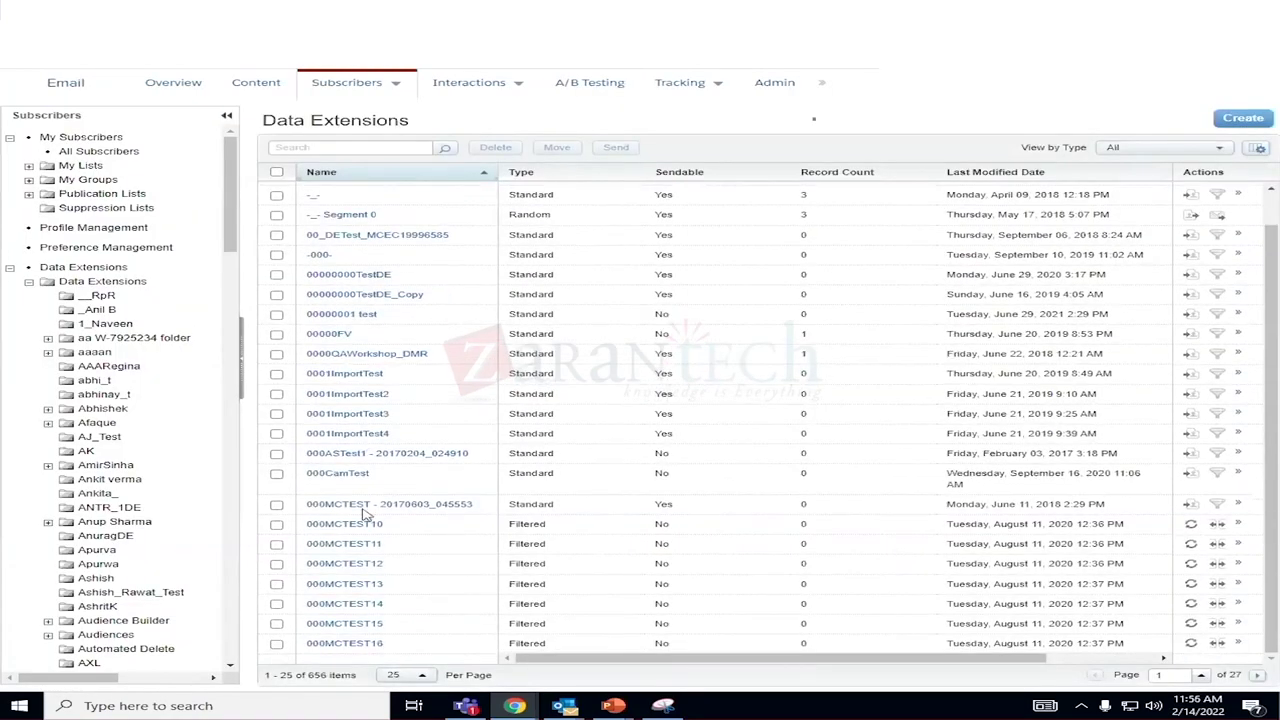
scroll(136, 451, down, 20)
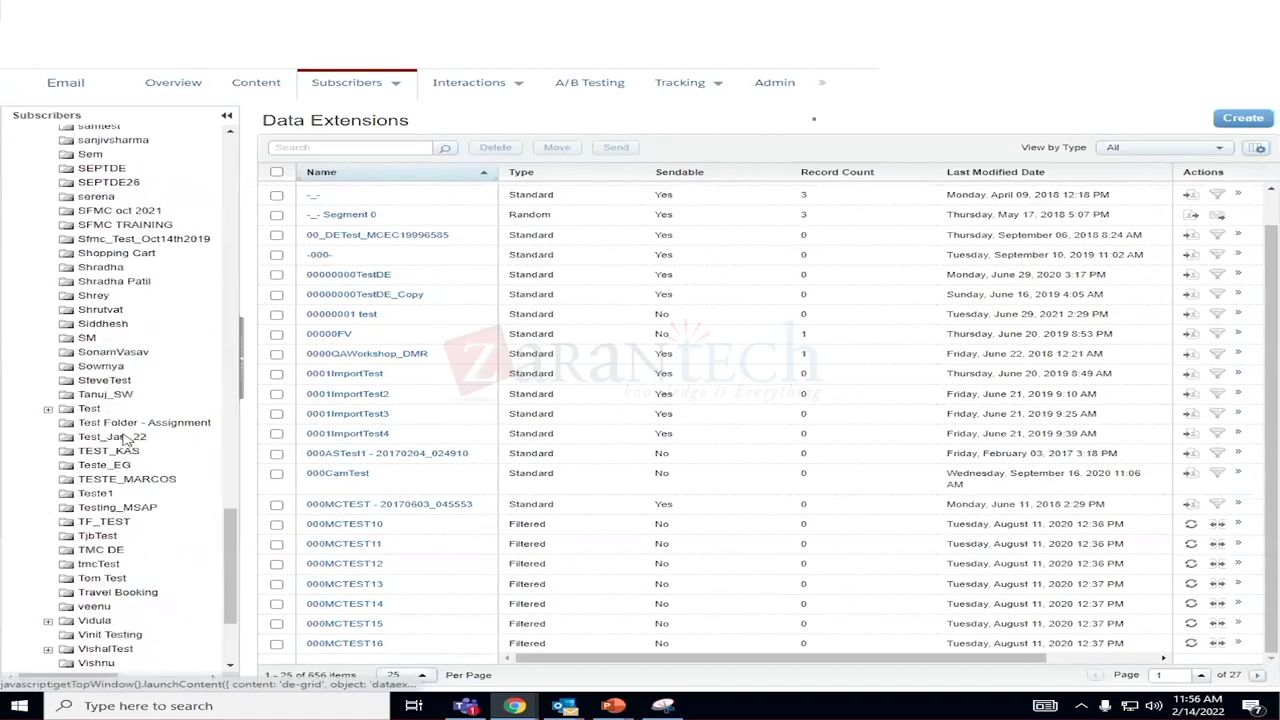
scroll(138, 467, up, 4)
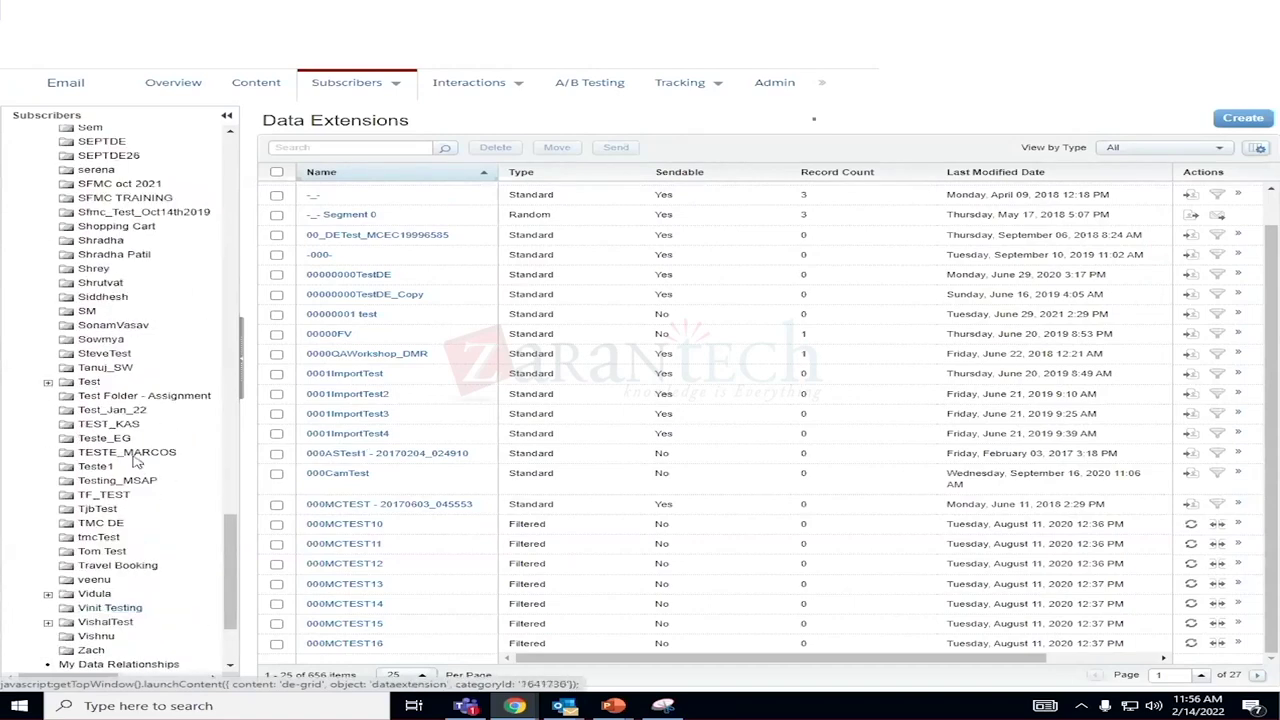
click(108, 340)
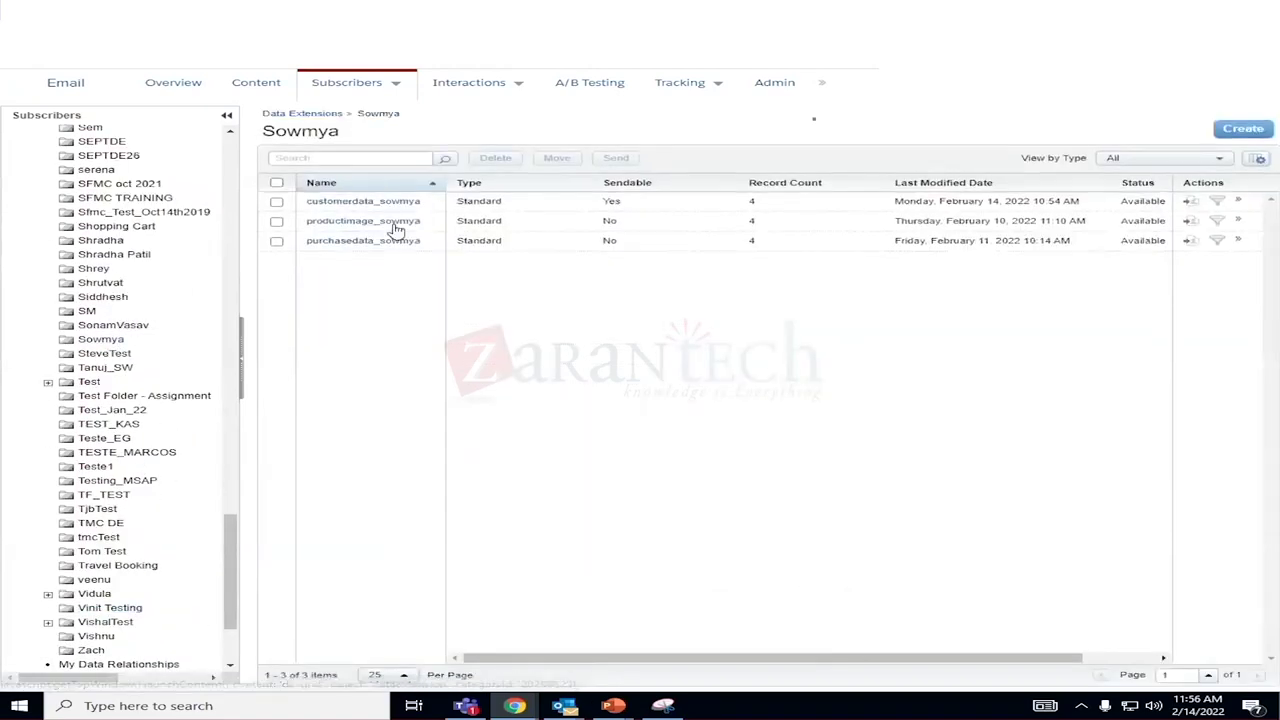
click(363, 204)
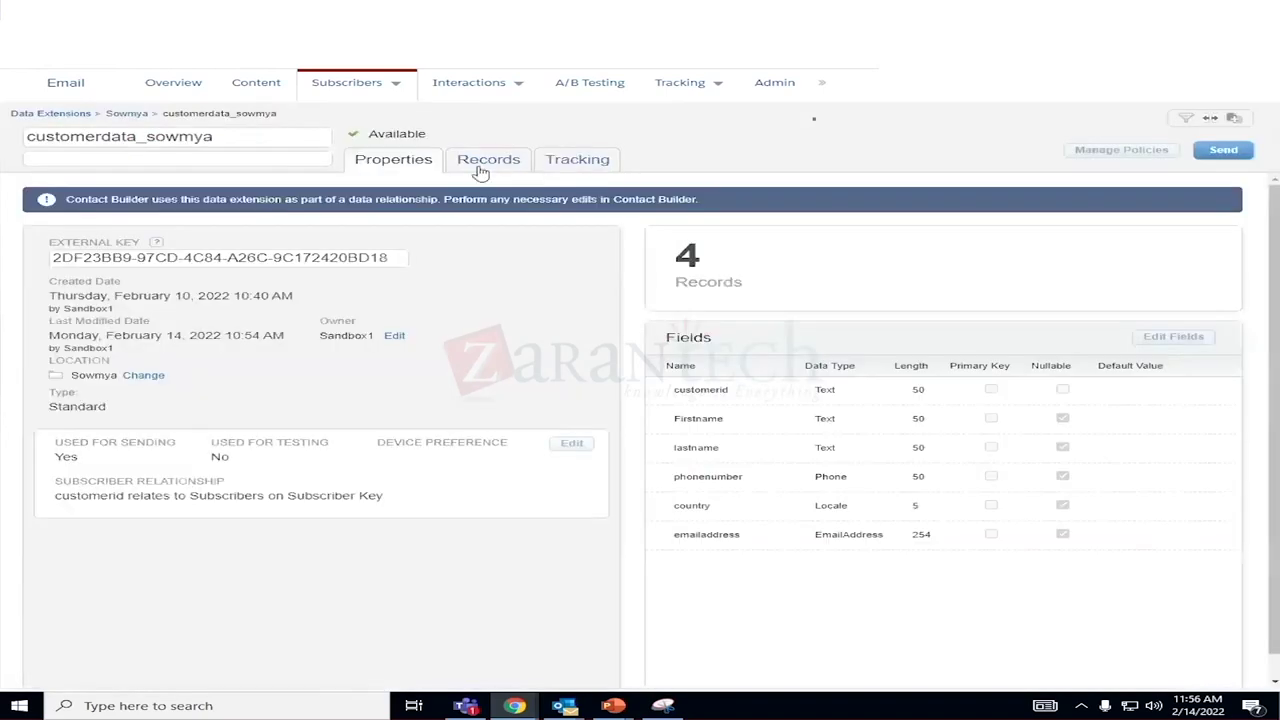
click(481, 170)
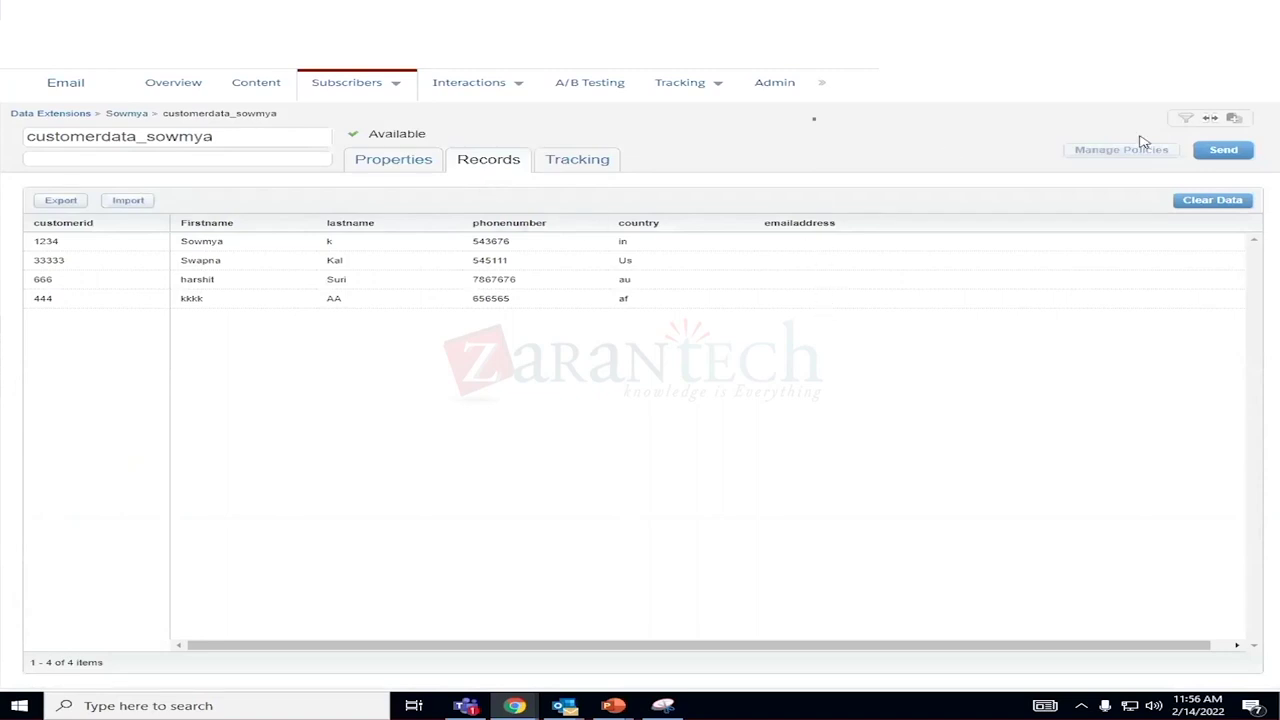
click(131, 200)
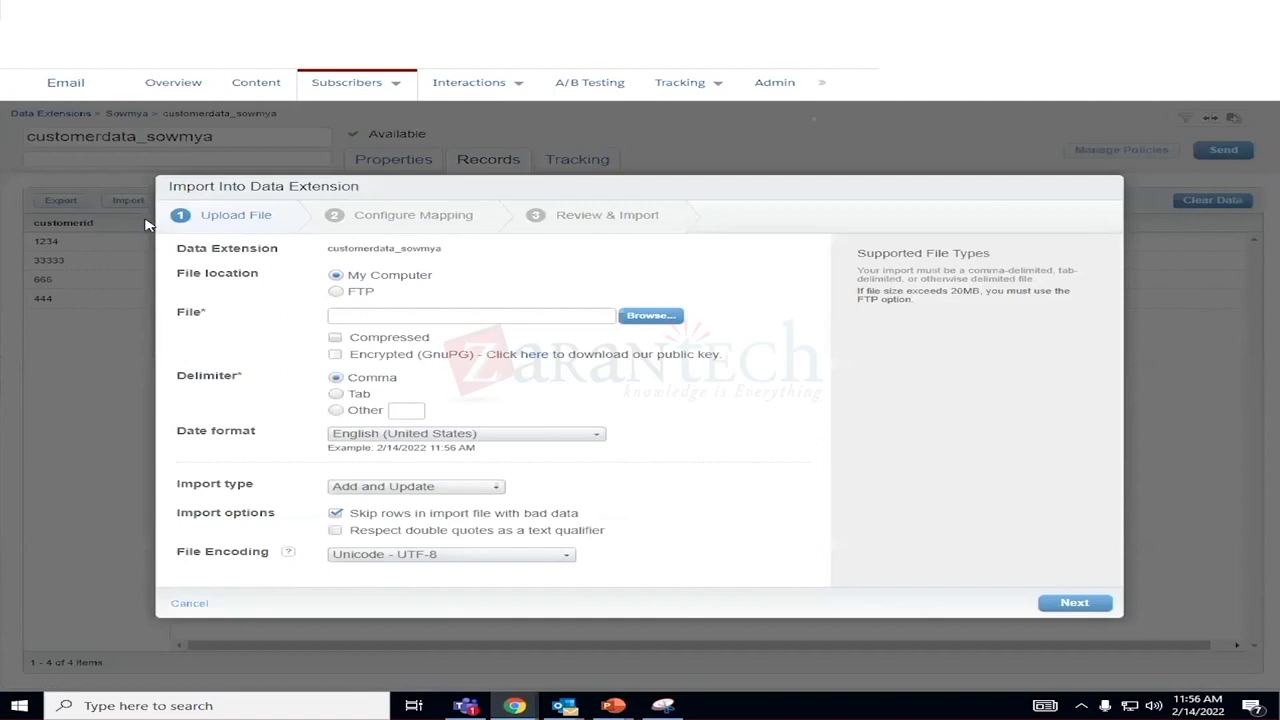
click(184, 605)
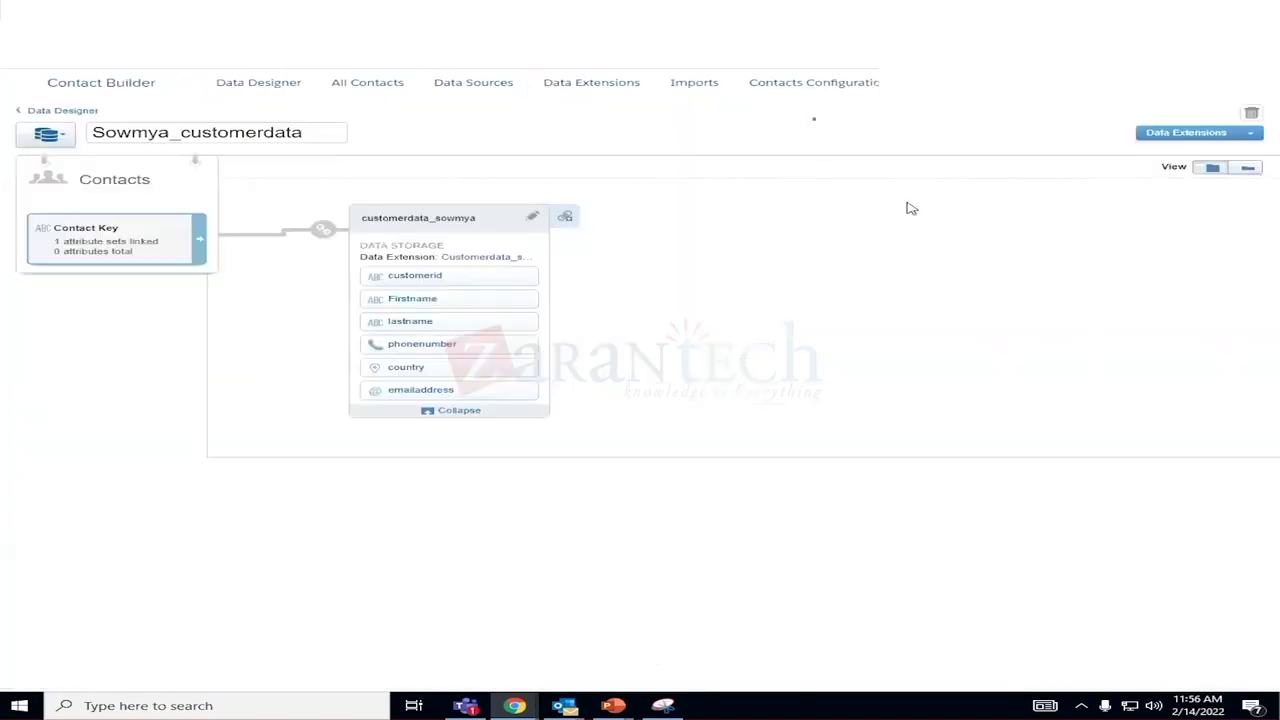
Start a new link from the customer data card and browse to the user's extension folder.
click(565, 216)
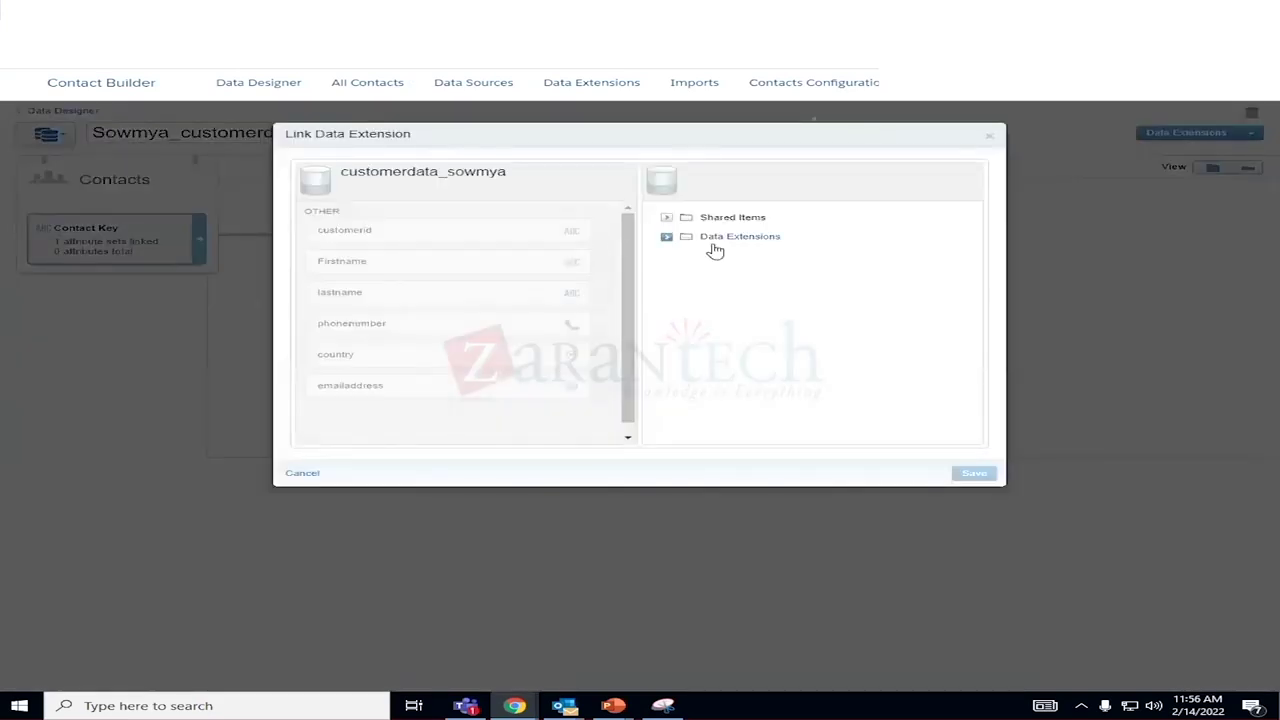
click(670, 238)
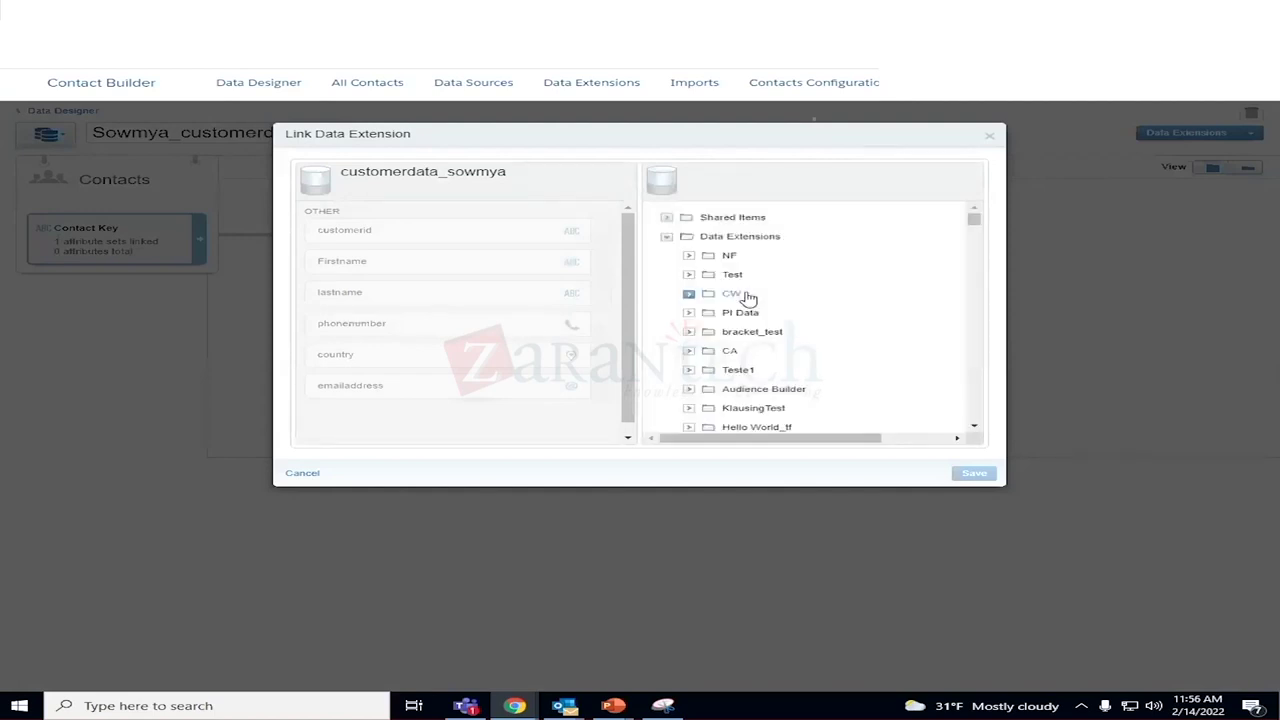
scroll(877, 334, down, 5)
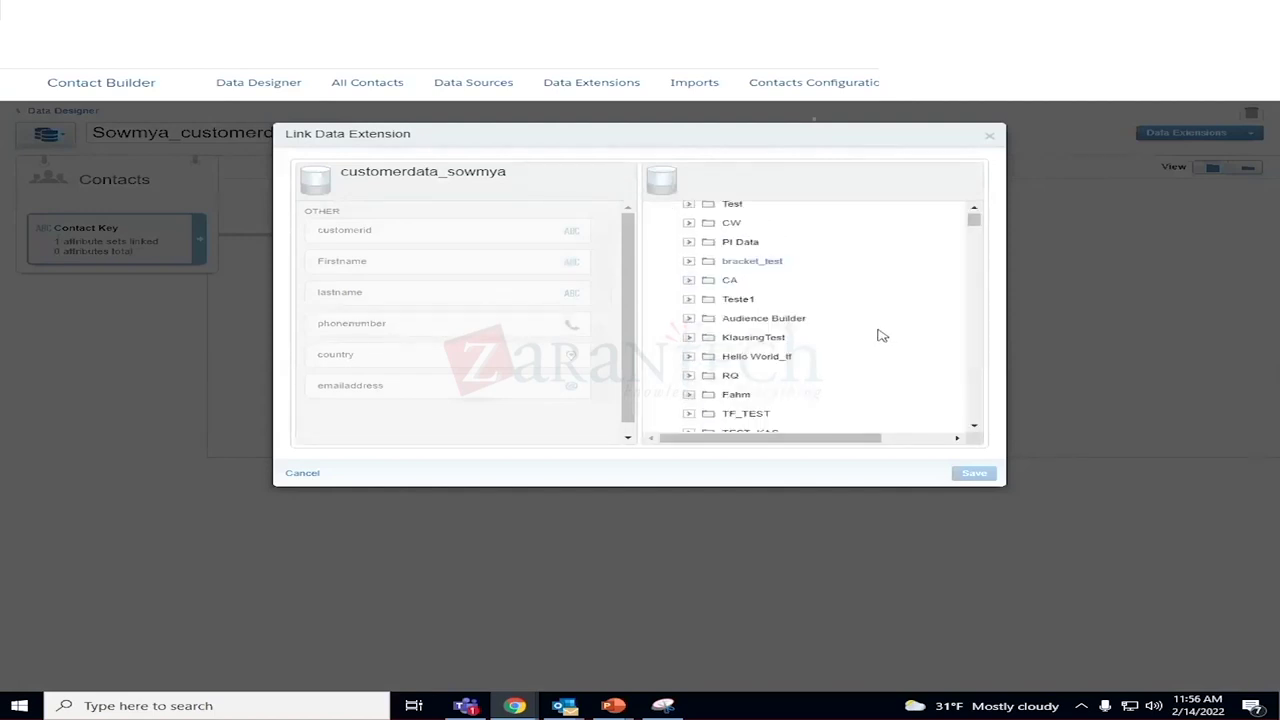
scroll(815, 360, down, 10)
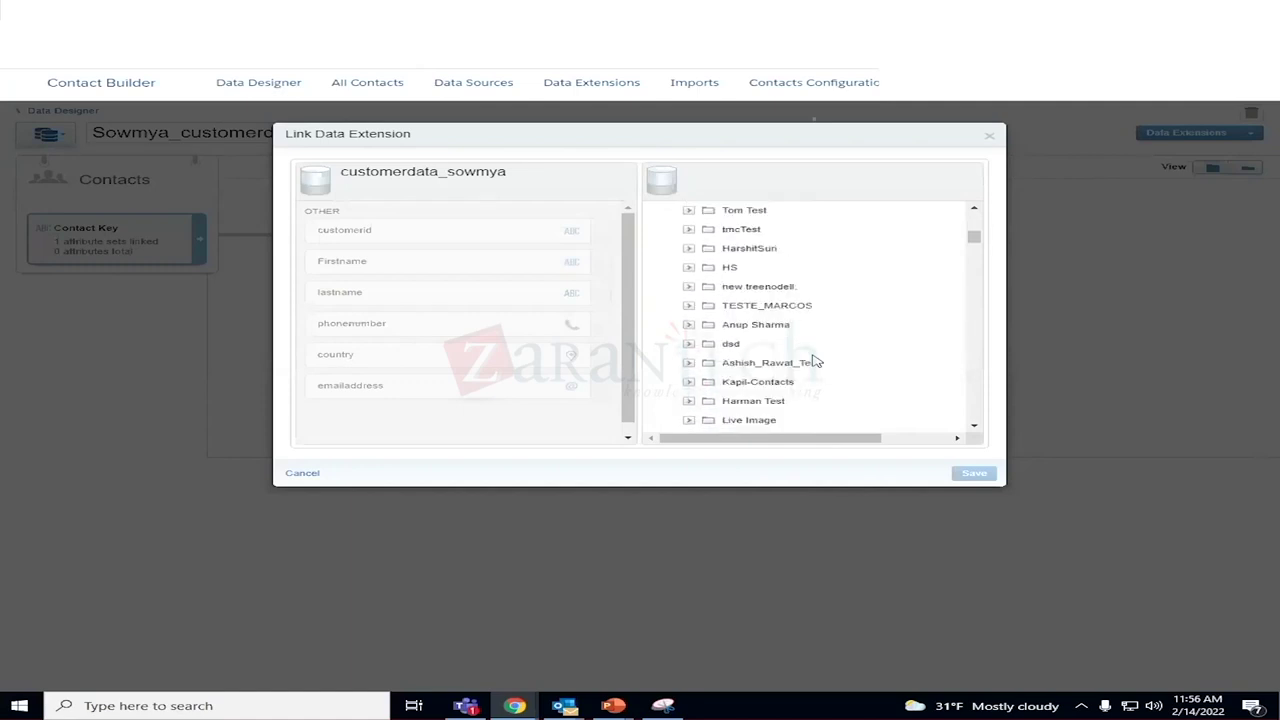
scroll(815, 361, down, 10)
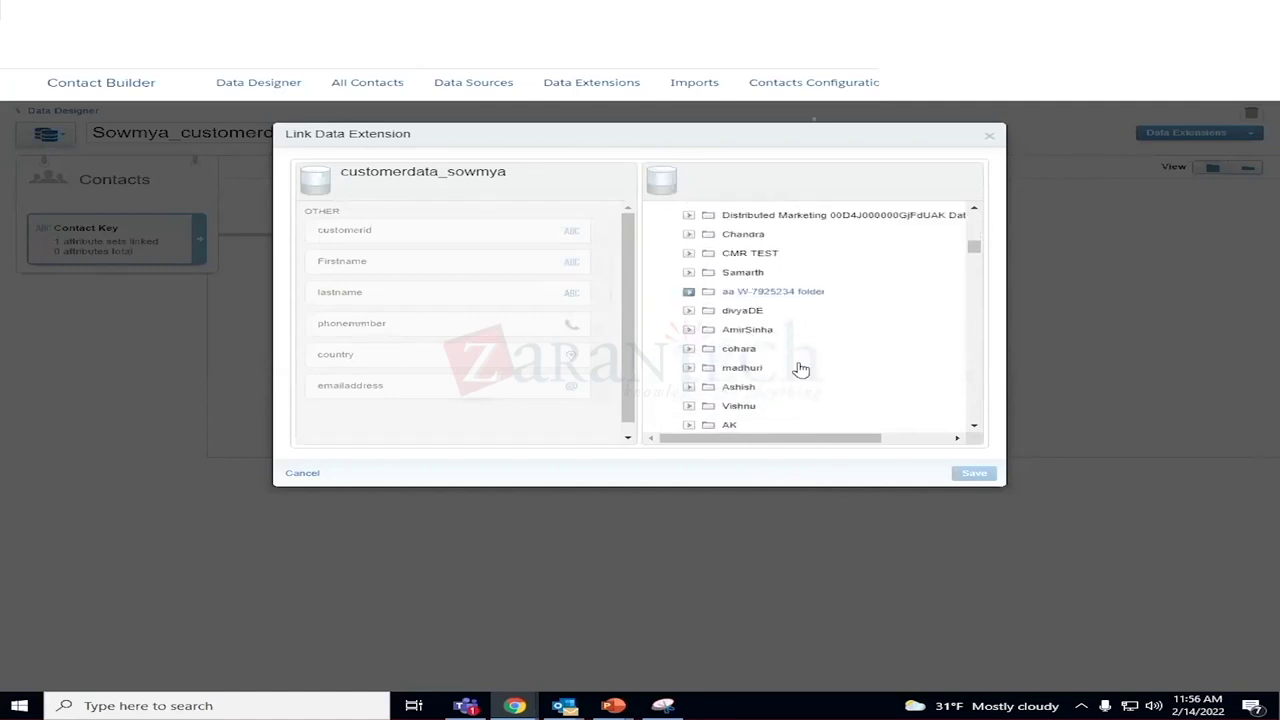
scroll(776, 395, down, 5)
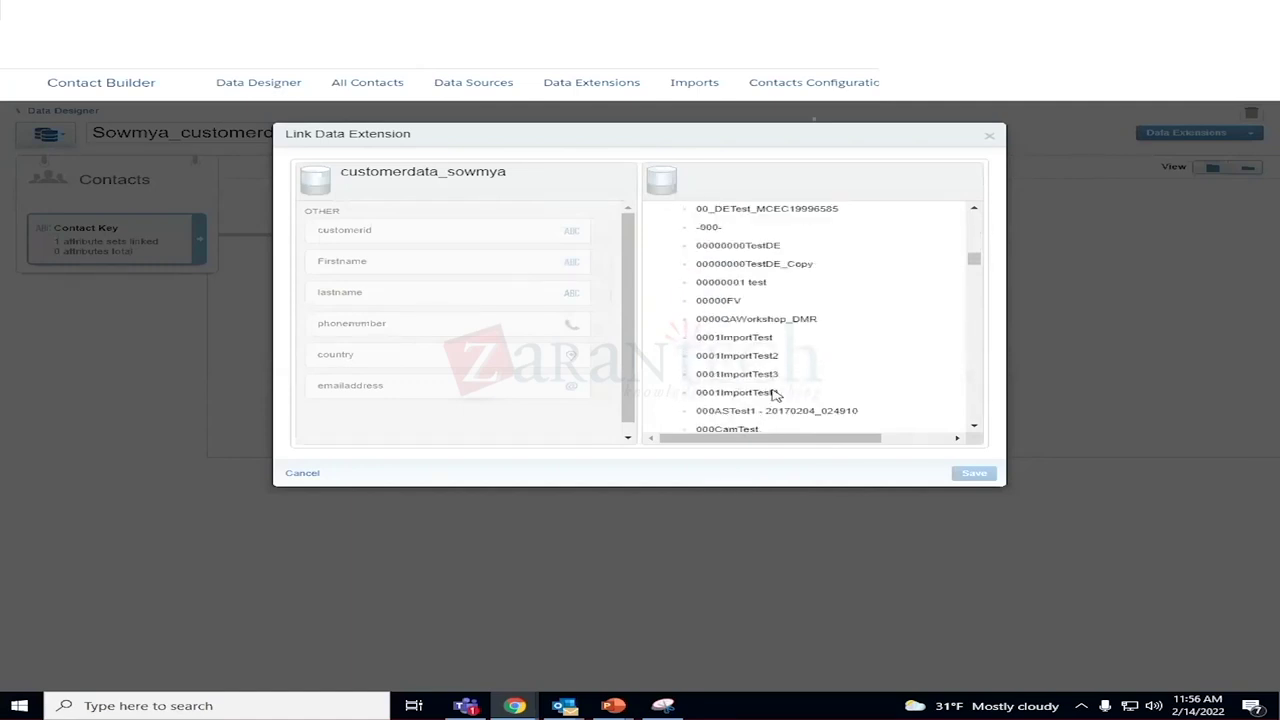
scroll(775, 395, up, 3)
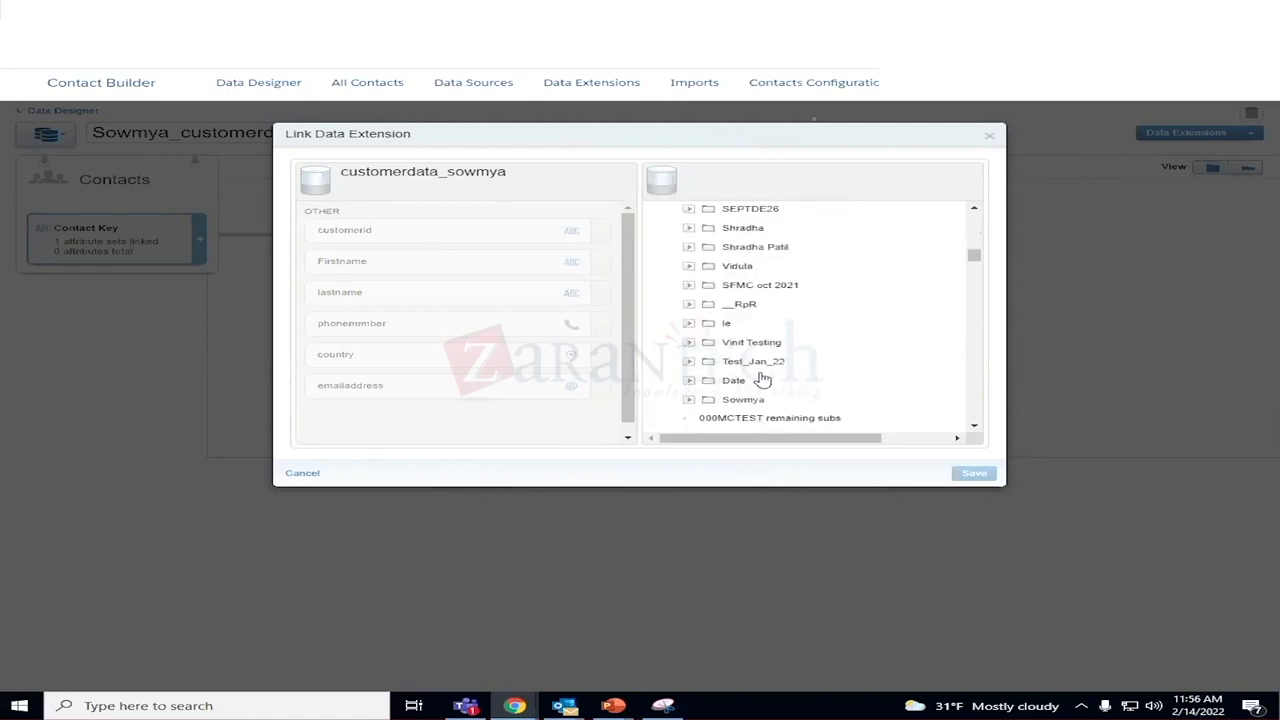
click(742, 401)
Link purchasedata_sowmya to the customer data on customerid to customerid and confirm the change.
click(974, 428)
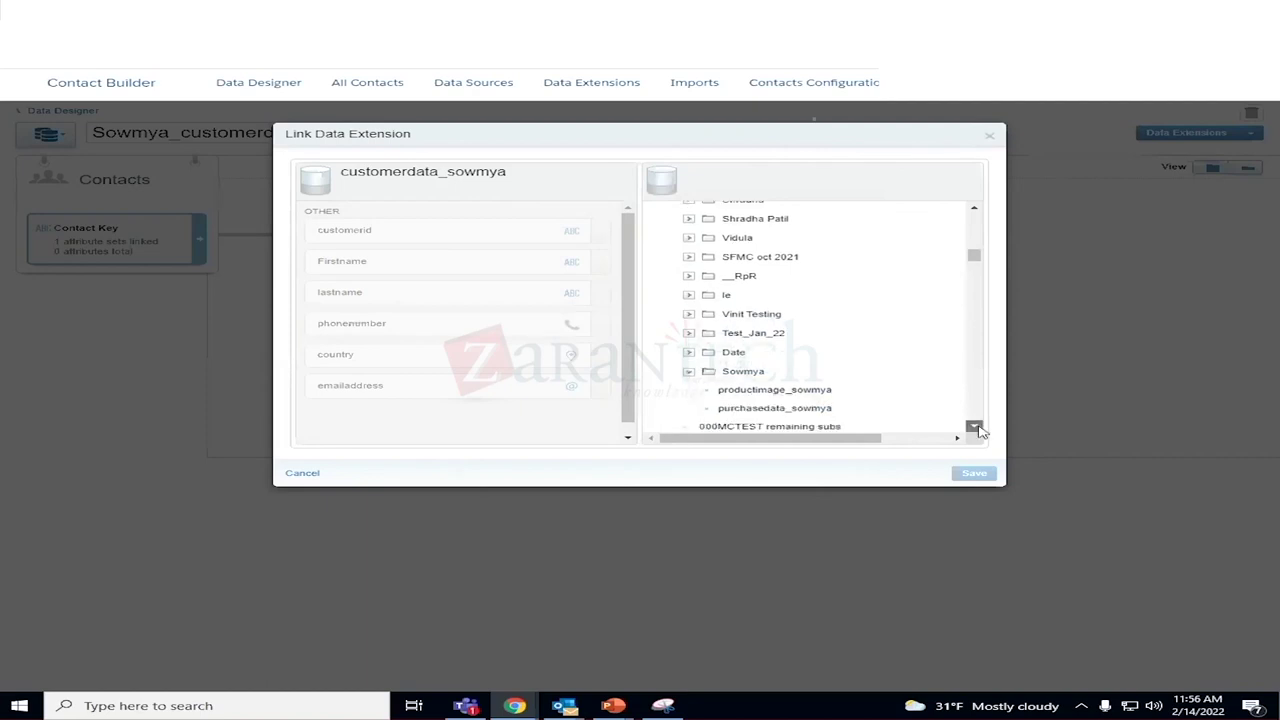
click(830, 411)
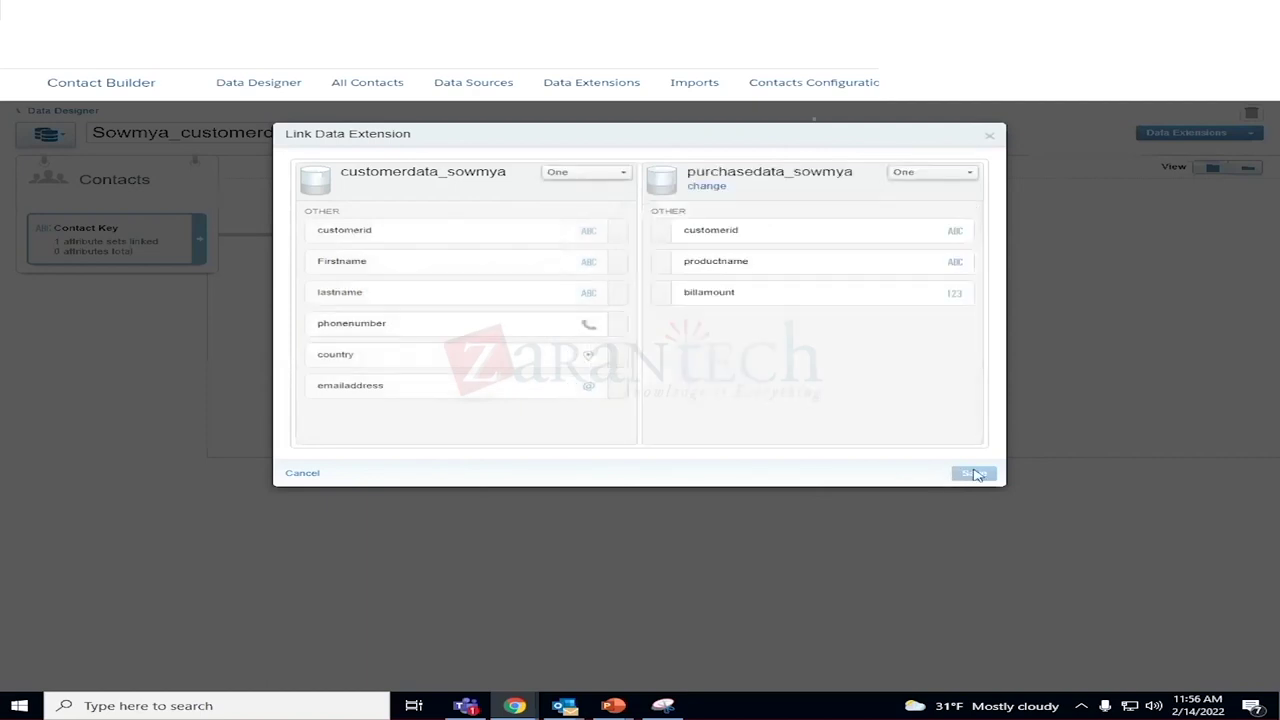
click(466, 238)
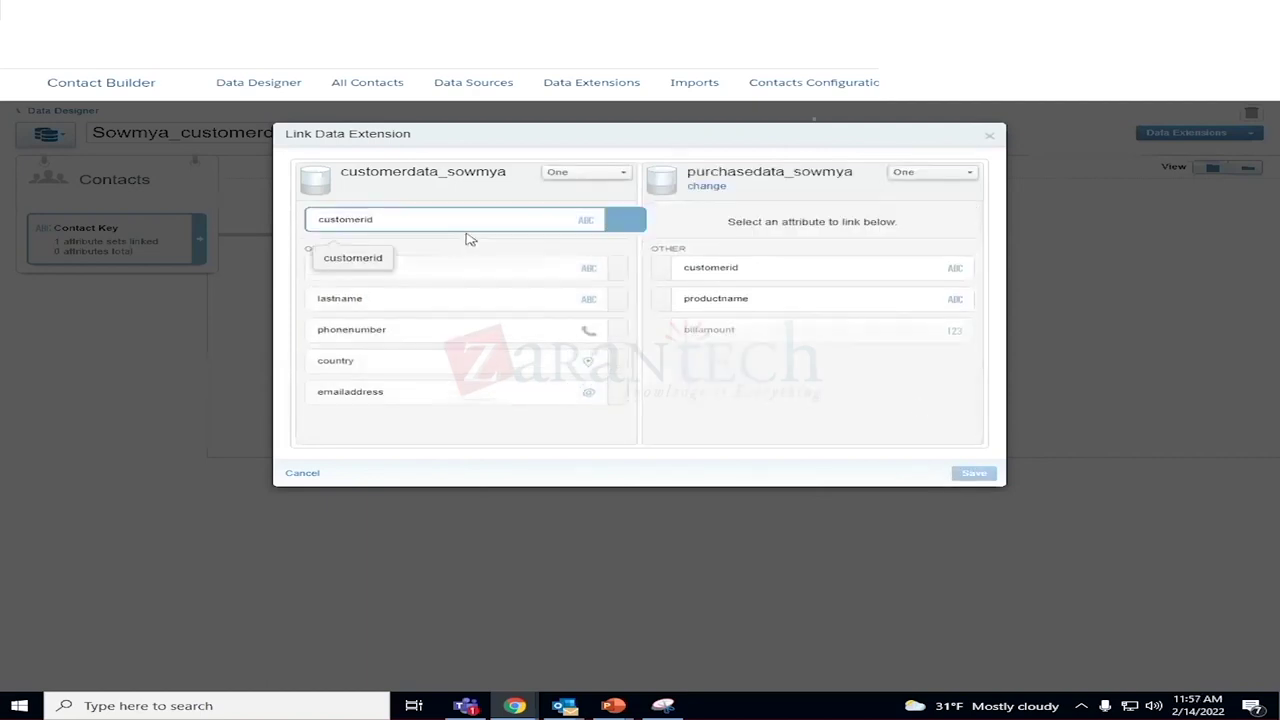
click(726, 270)
click(976, 476)
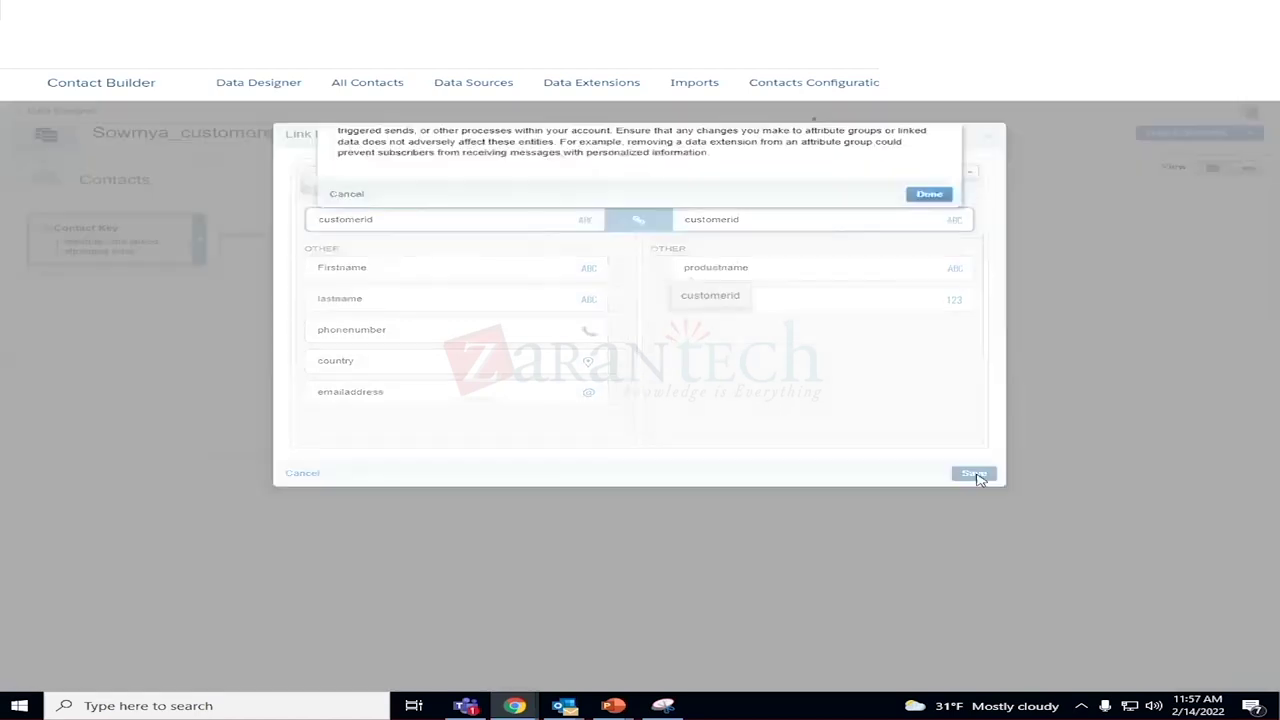
click(942, 254)
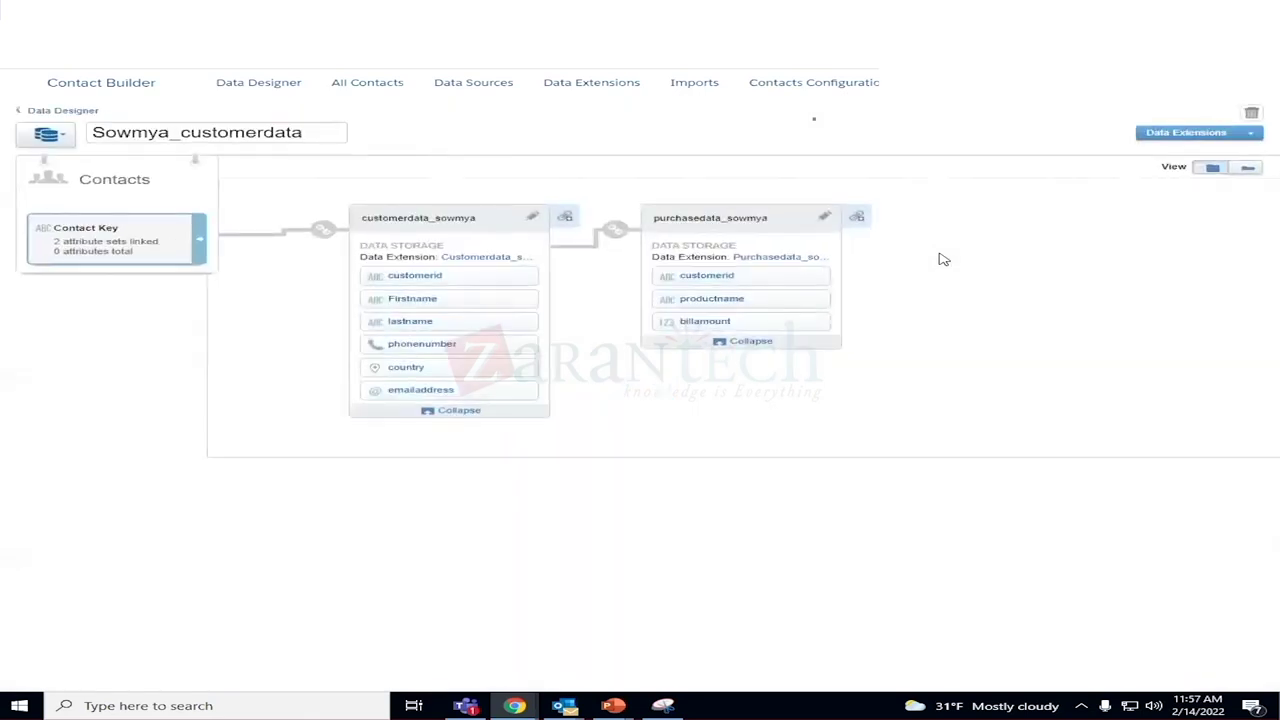
click(860, 220)
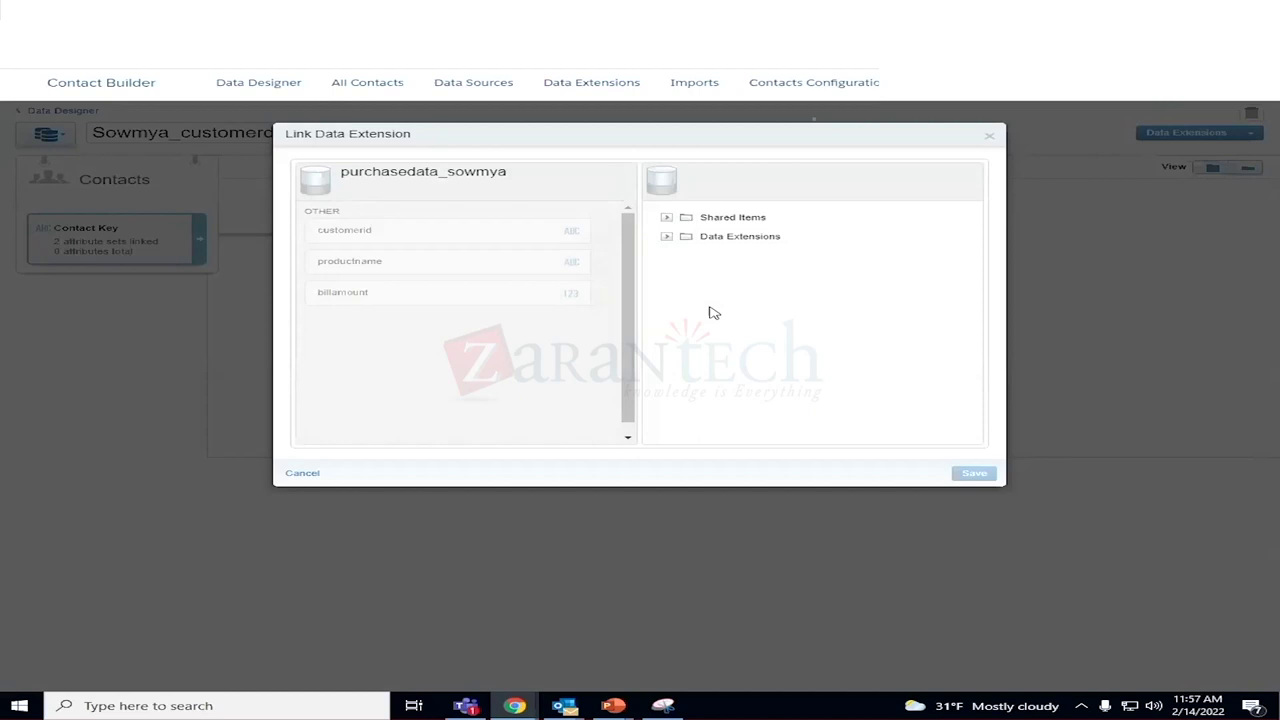
Expand the data extension folders and open the Sowmya folder.
click(666, 236)
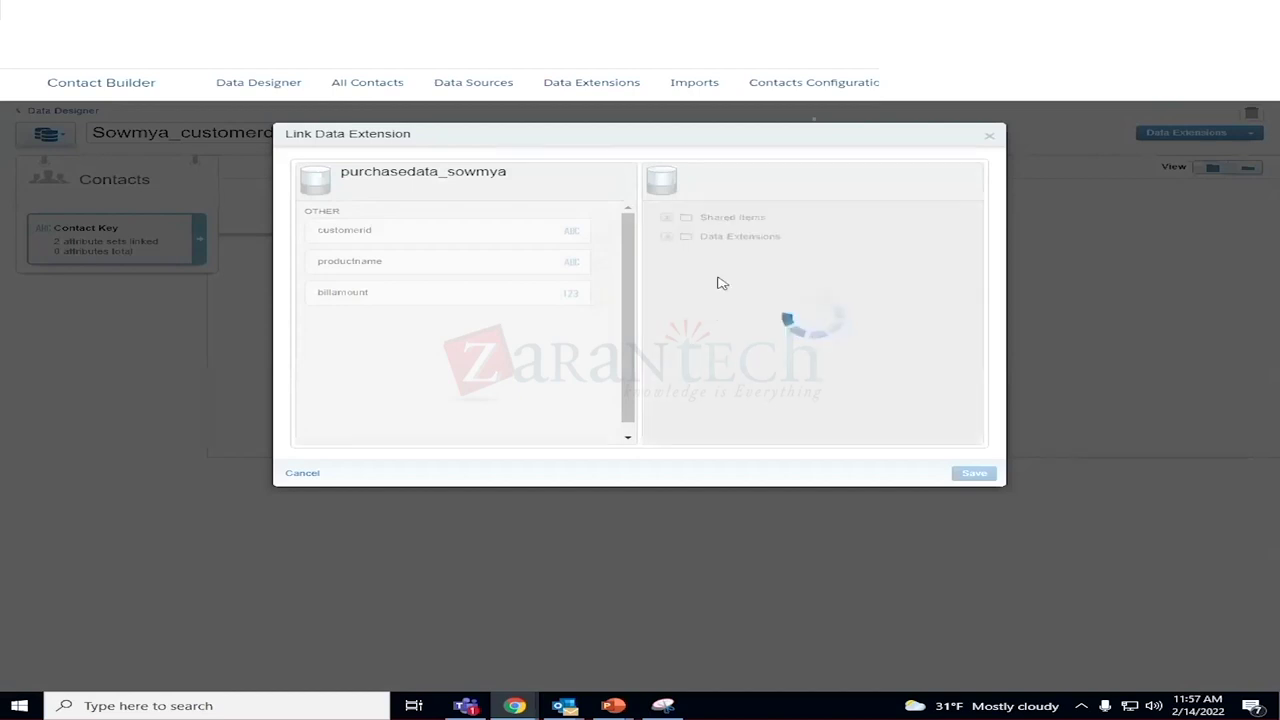
scroll(800, 351, down, 15)
scroll(827, 367, down, 2)
scroll(826, 373, down, 12)
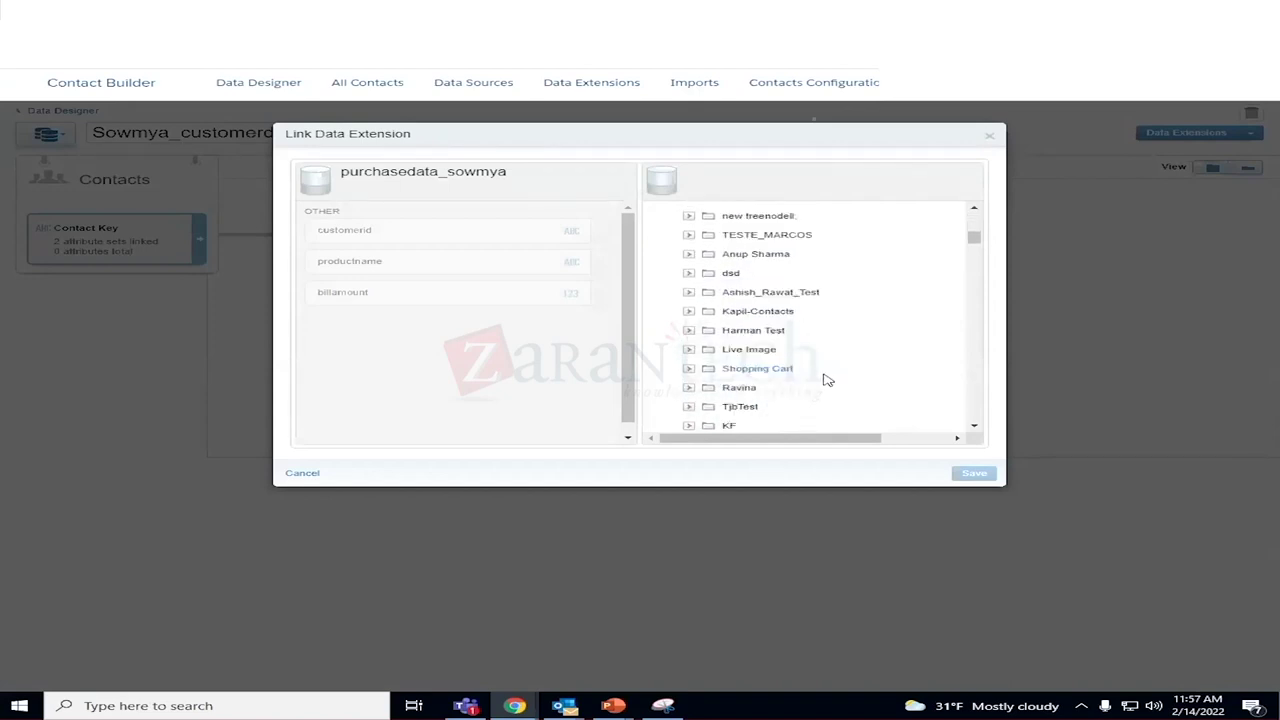
scroll(827, 381, down, 2)
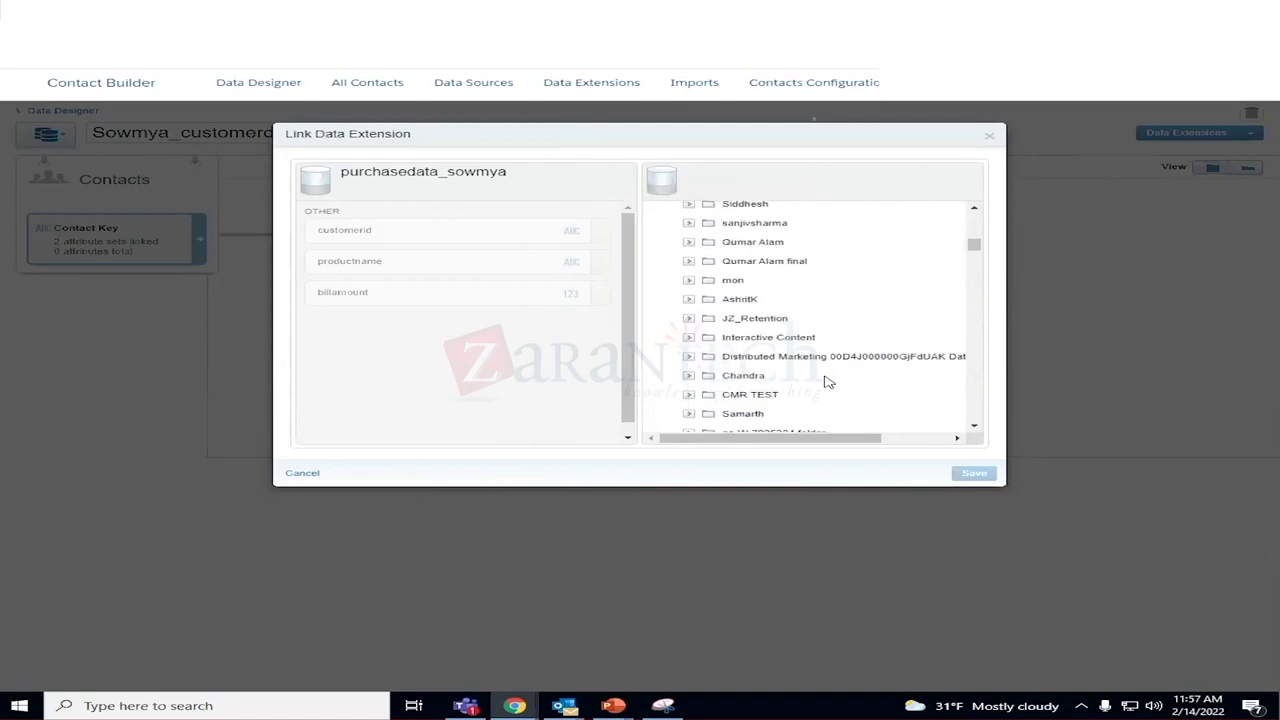
scroll(828, 381, down, 6)
scroll(810, 372, down, 12)
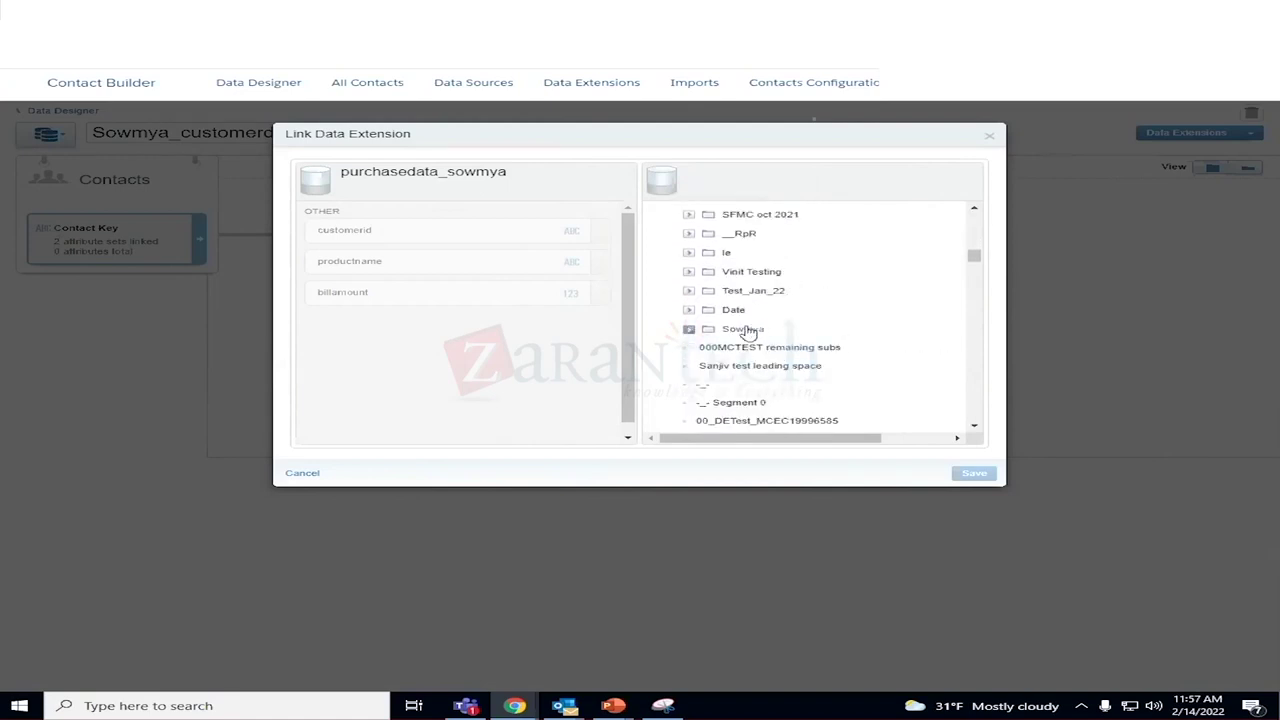
click(745, 331)
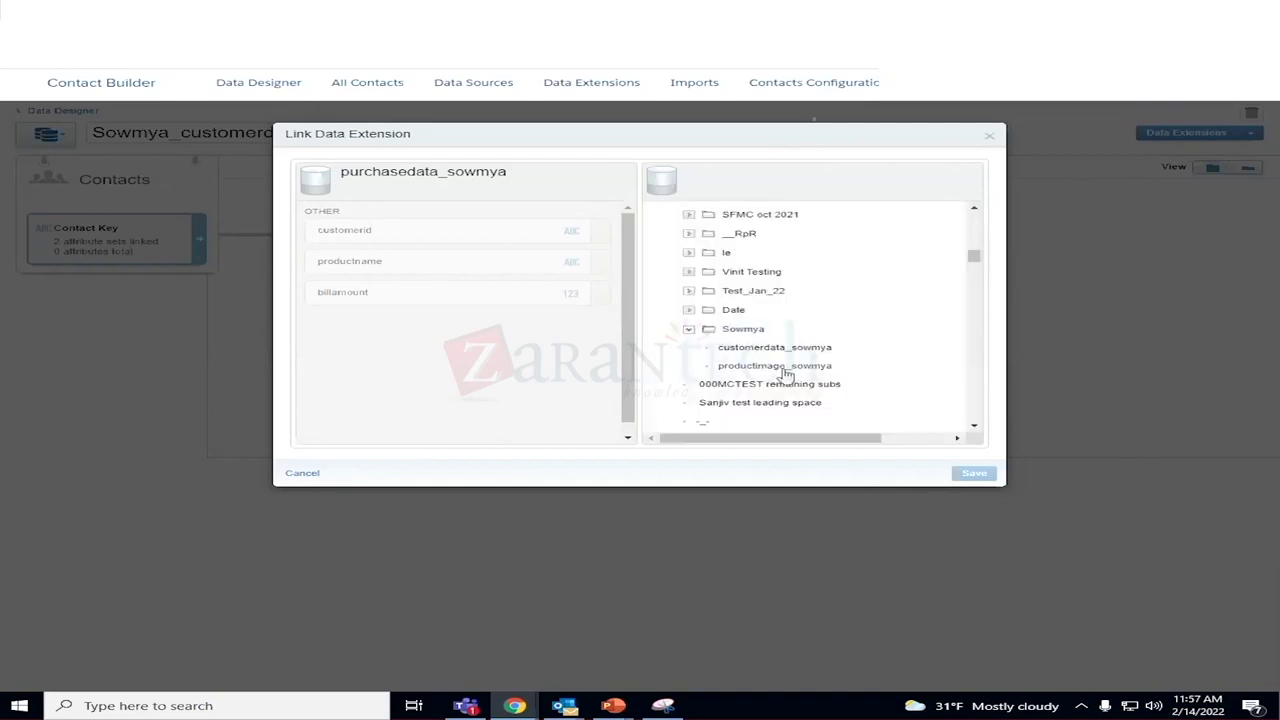
Link productimage_sowmya to the purchase data on productname to productname, then save and confirm.
click(775, 366)
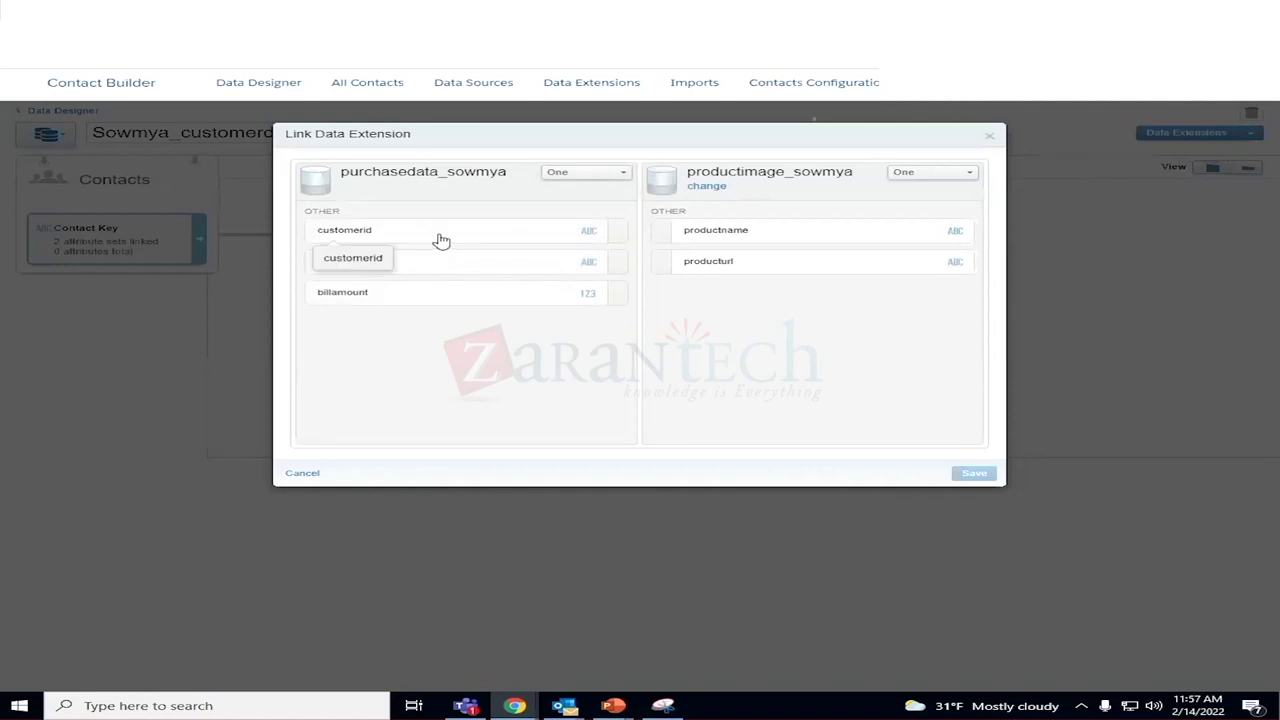
click(598, 238)
click(350, 270)
click(753, 285)
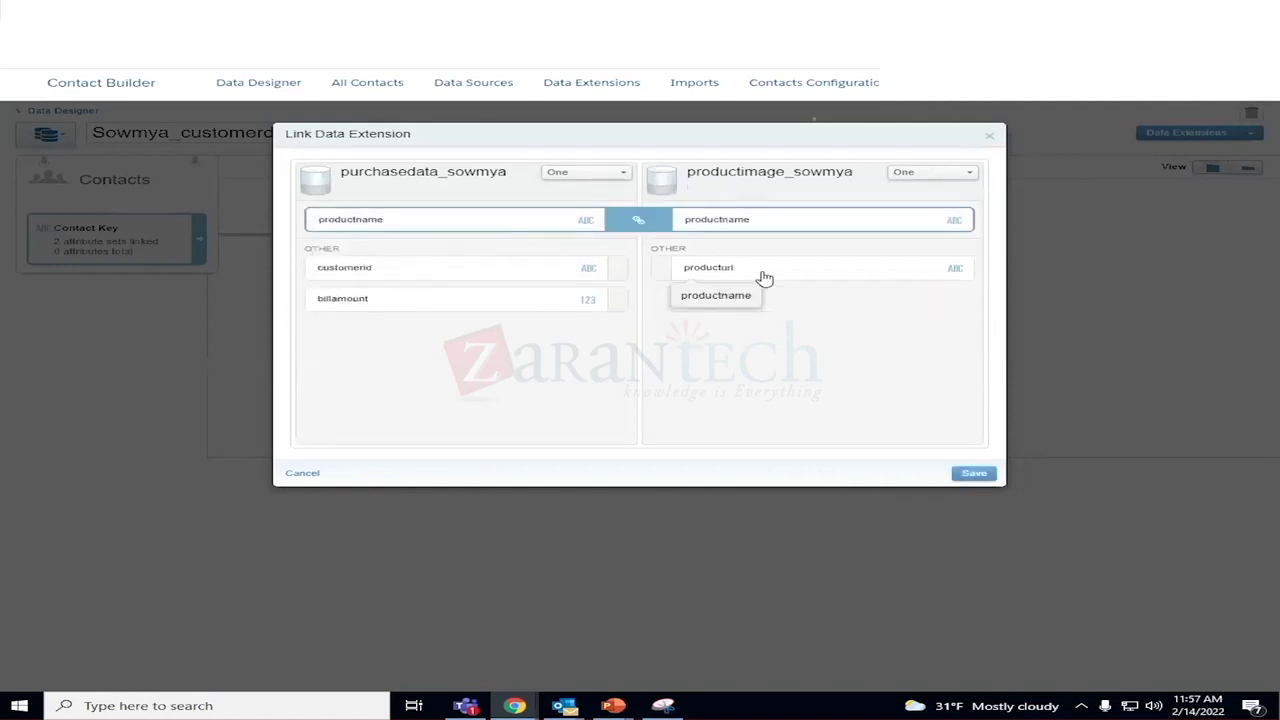
click(978, 475)
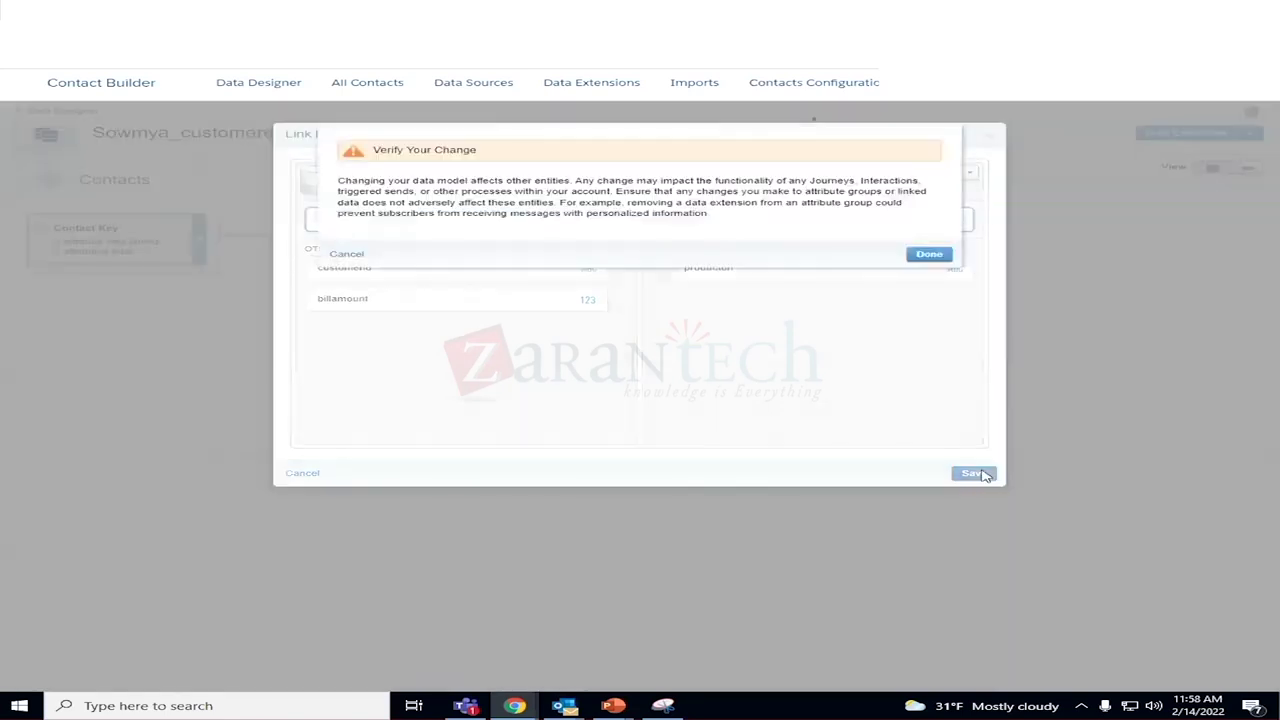
click(938, 257)
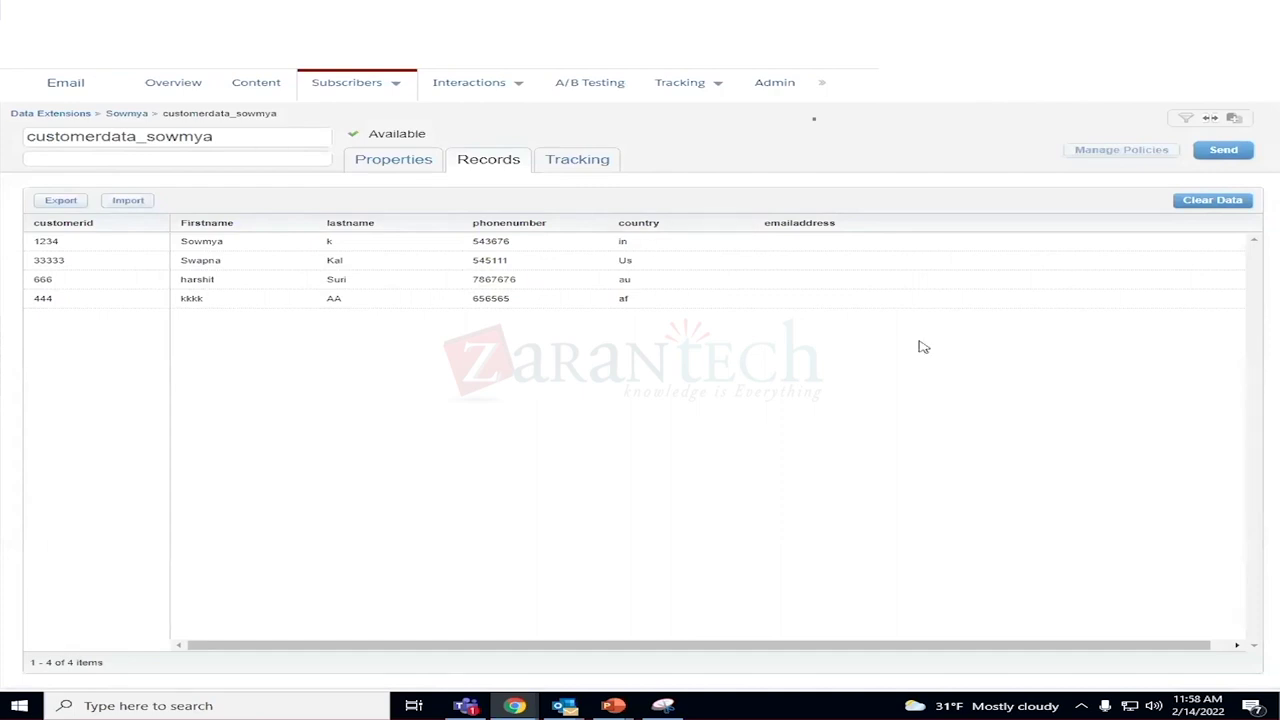
Clear all records from customerdata_sowmya and confirm the deletion.
click(1222, 204)
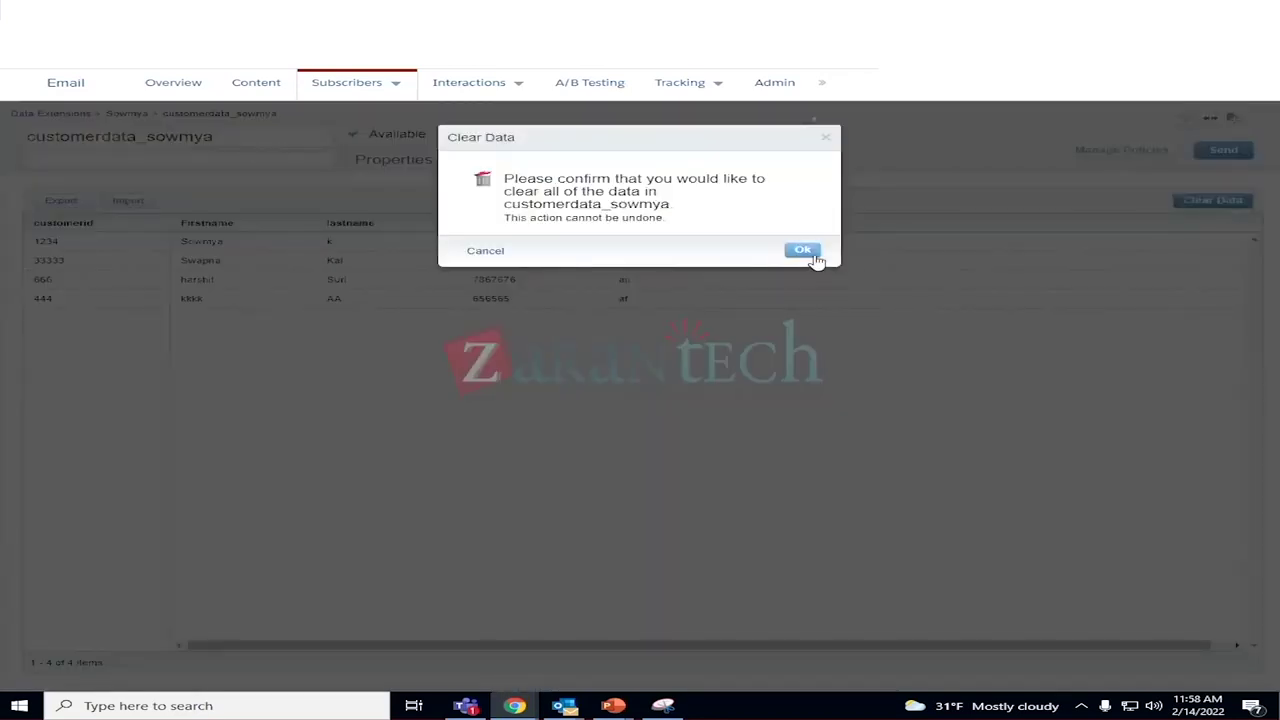
click(806, 252)
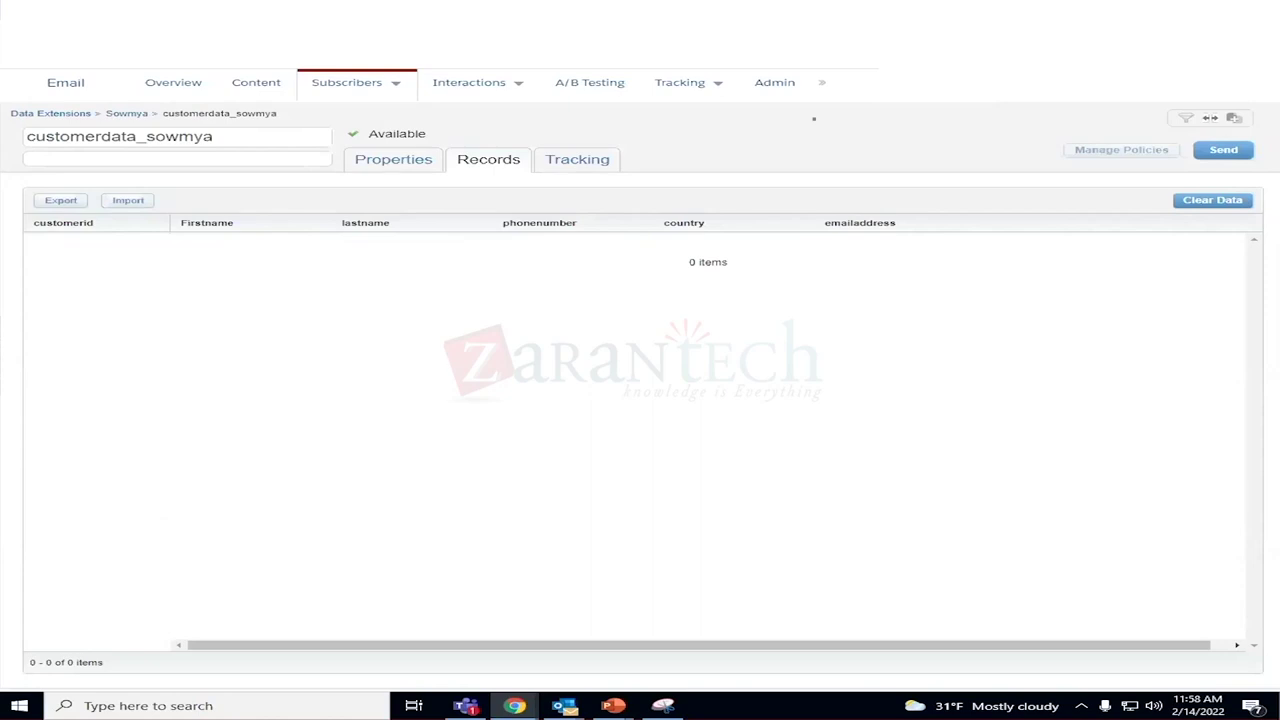
click(1175, 85)
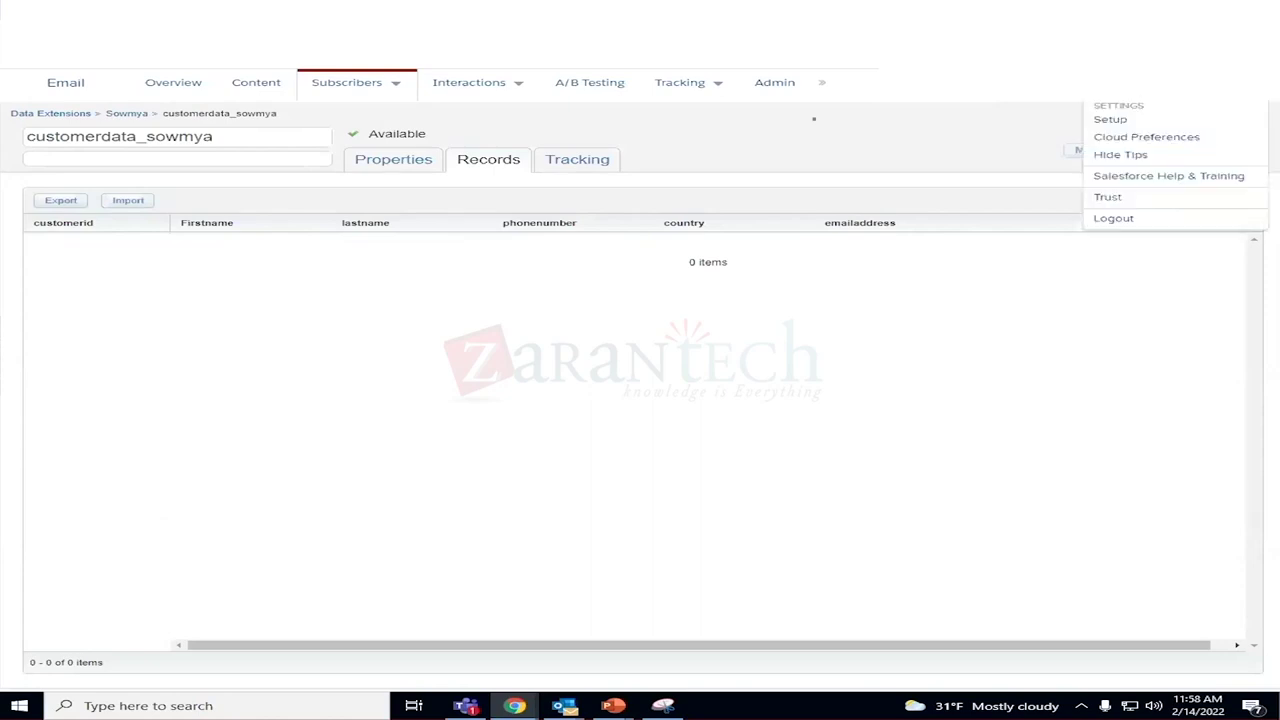
Open Setup in a new browser tab and expand, then collapse, Data Management and Users.
right_click(1124, 123)
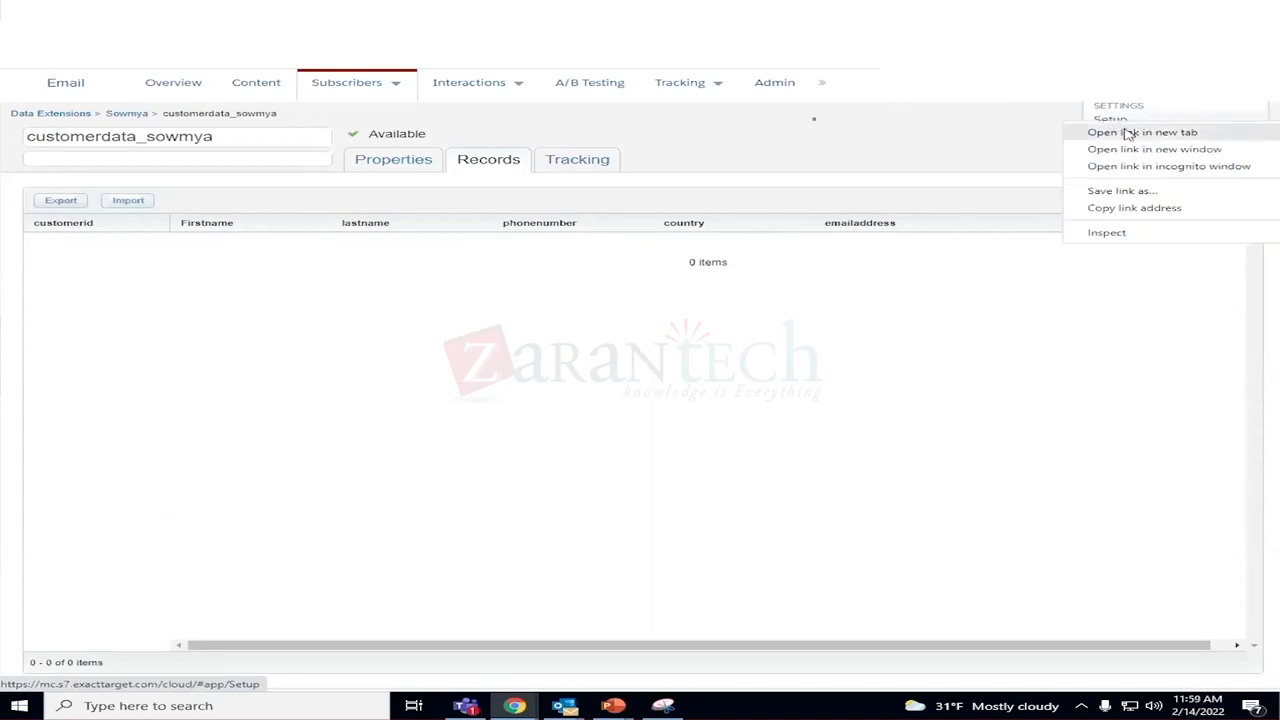
click(1128, 134)
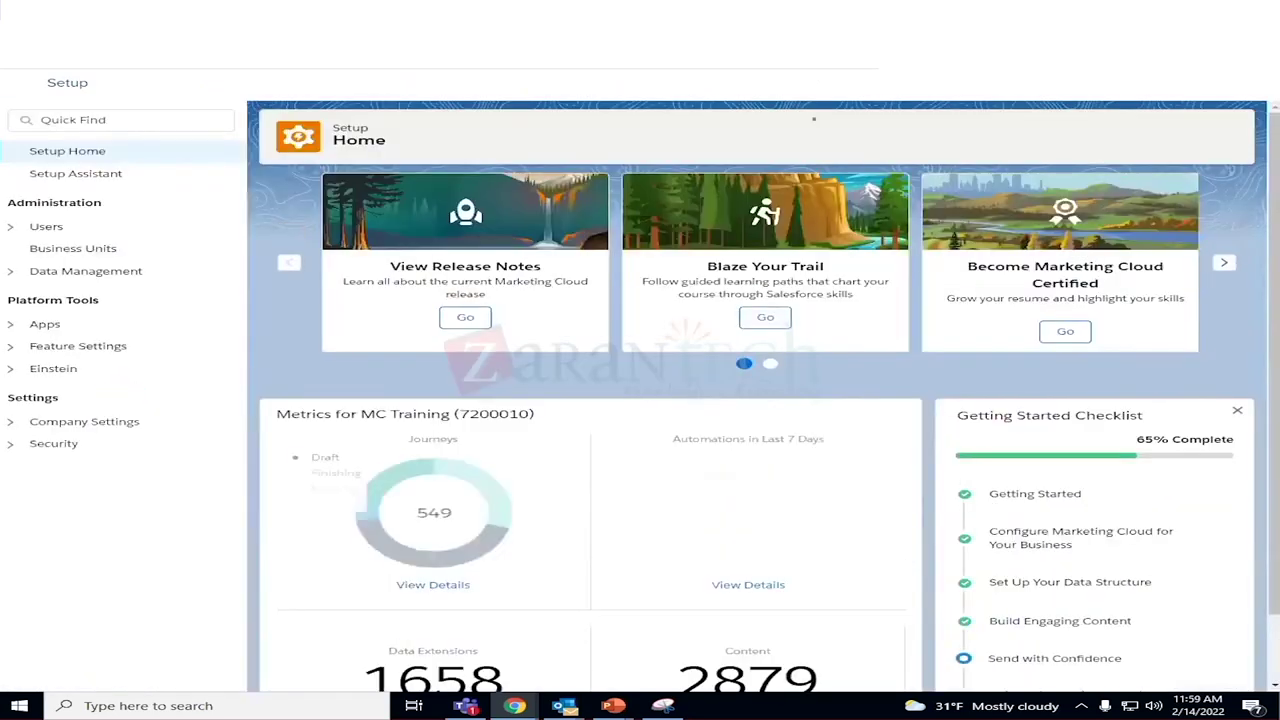
click(22, 274)
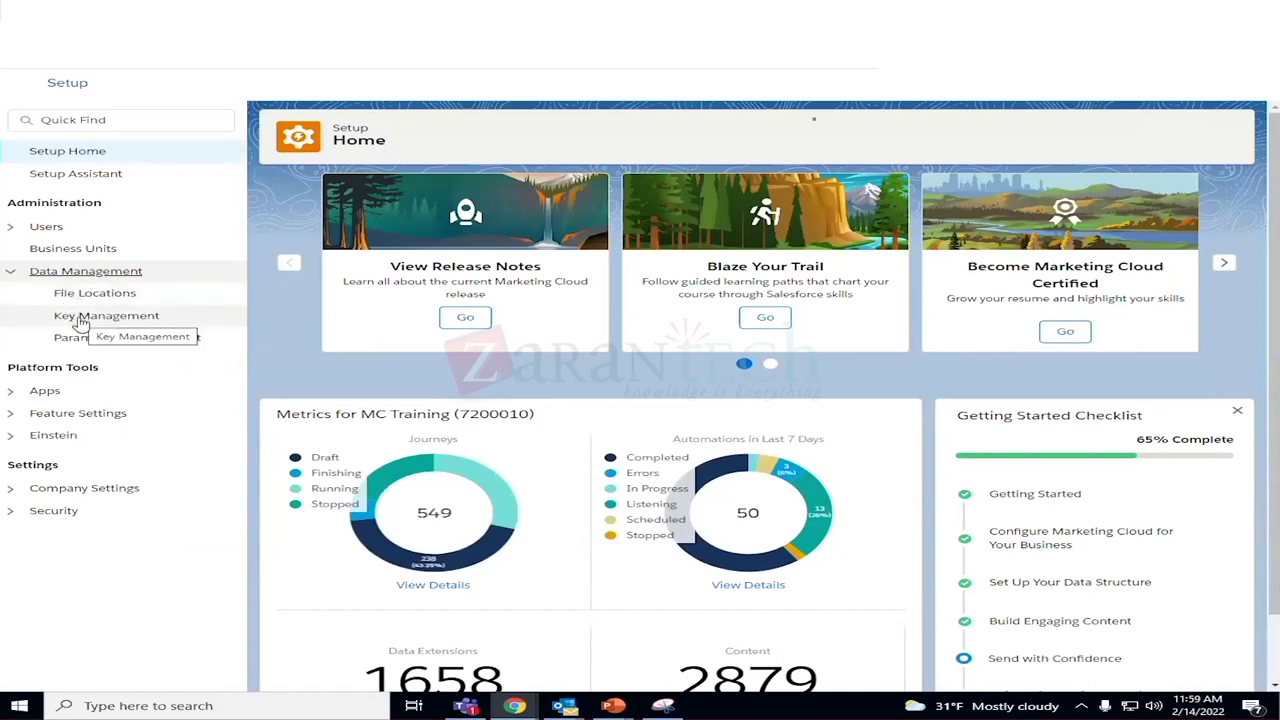
click(10, 273)
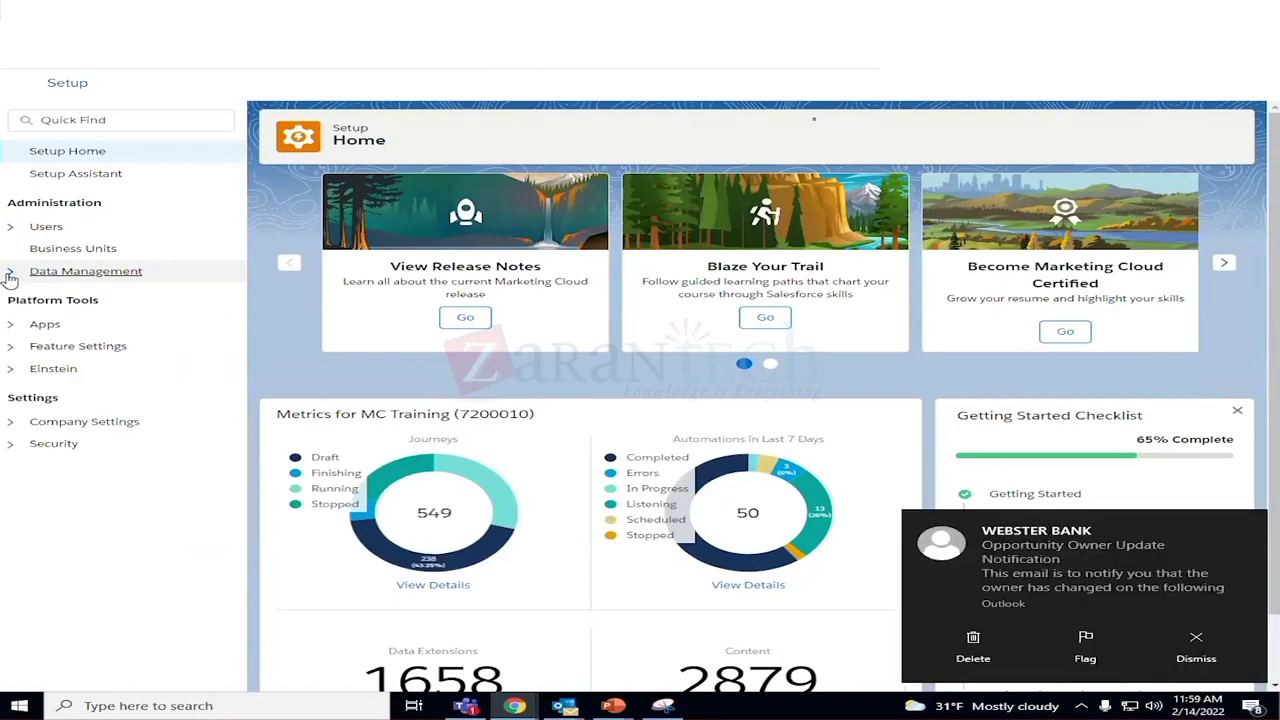
click(10, 227)
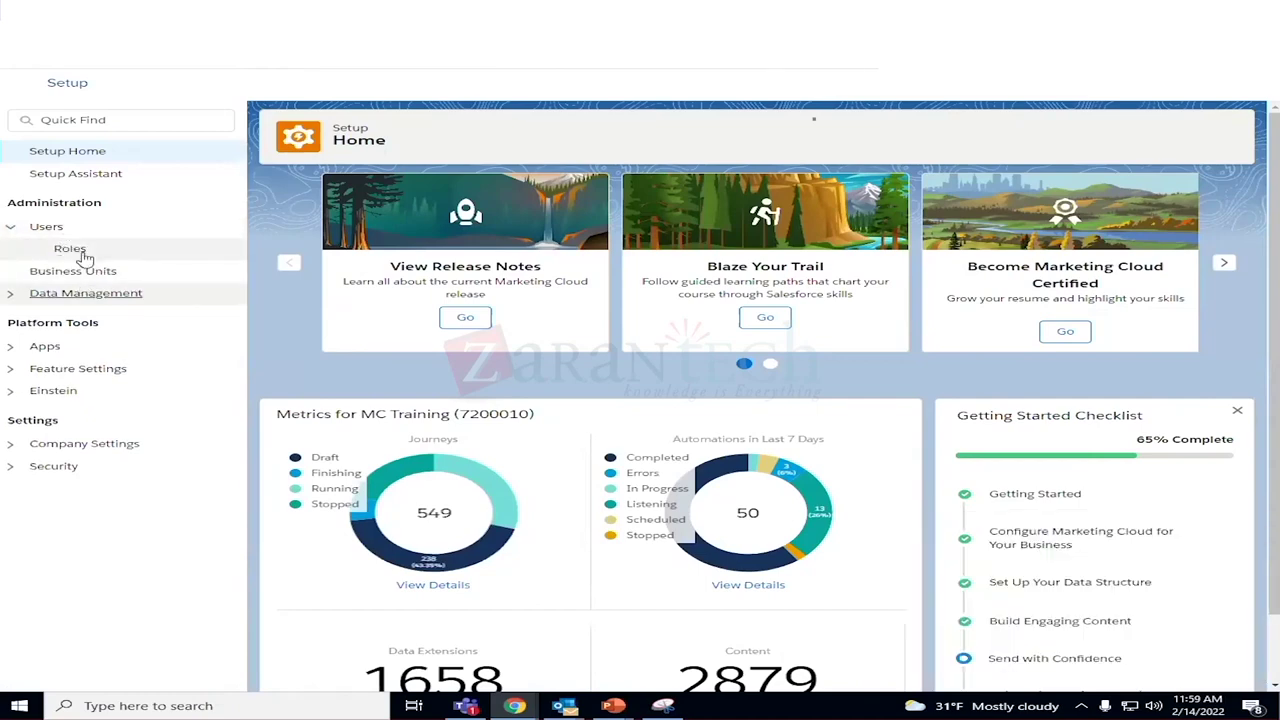
click(10, 228)
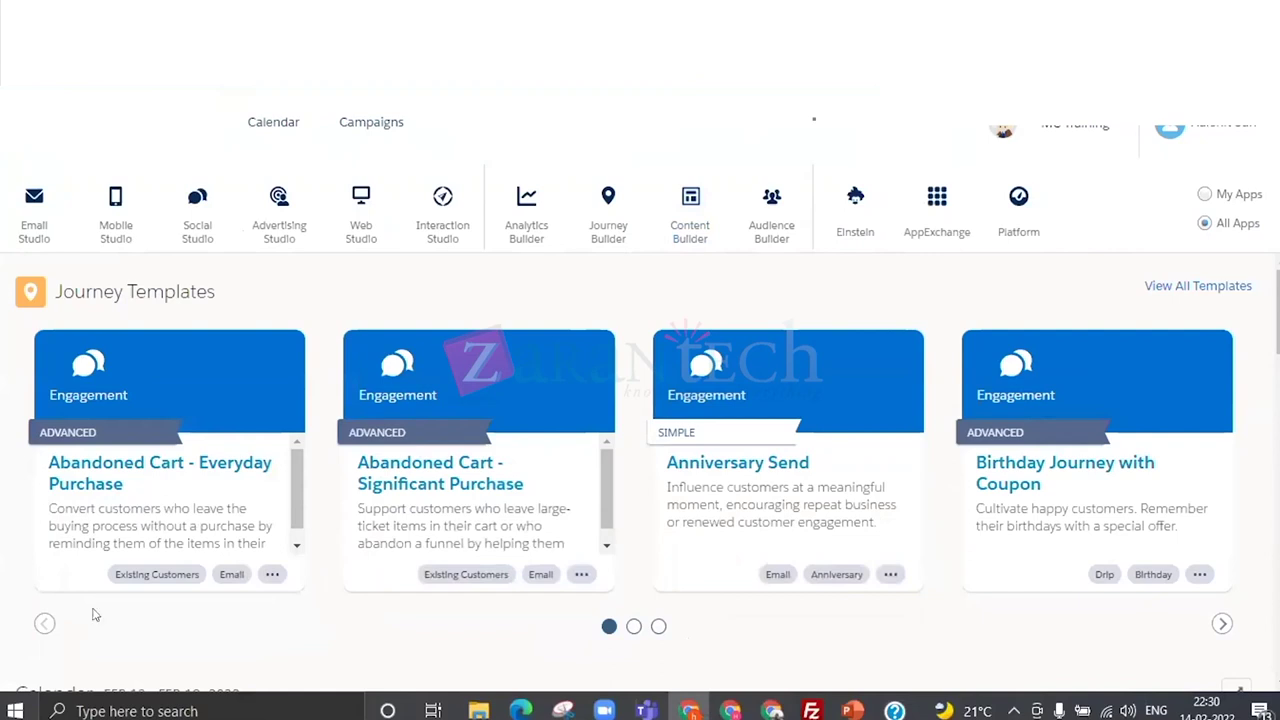
Go to Setup from the account menu and open the Users list under Users.
click(1225, 126)
click(1157, 192)
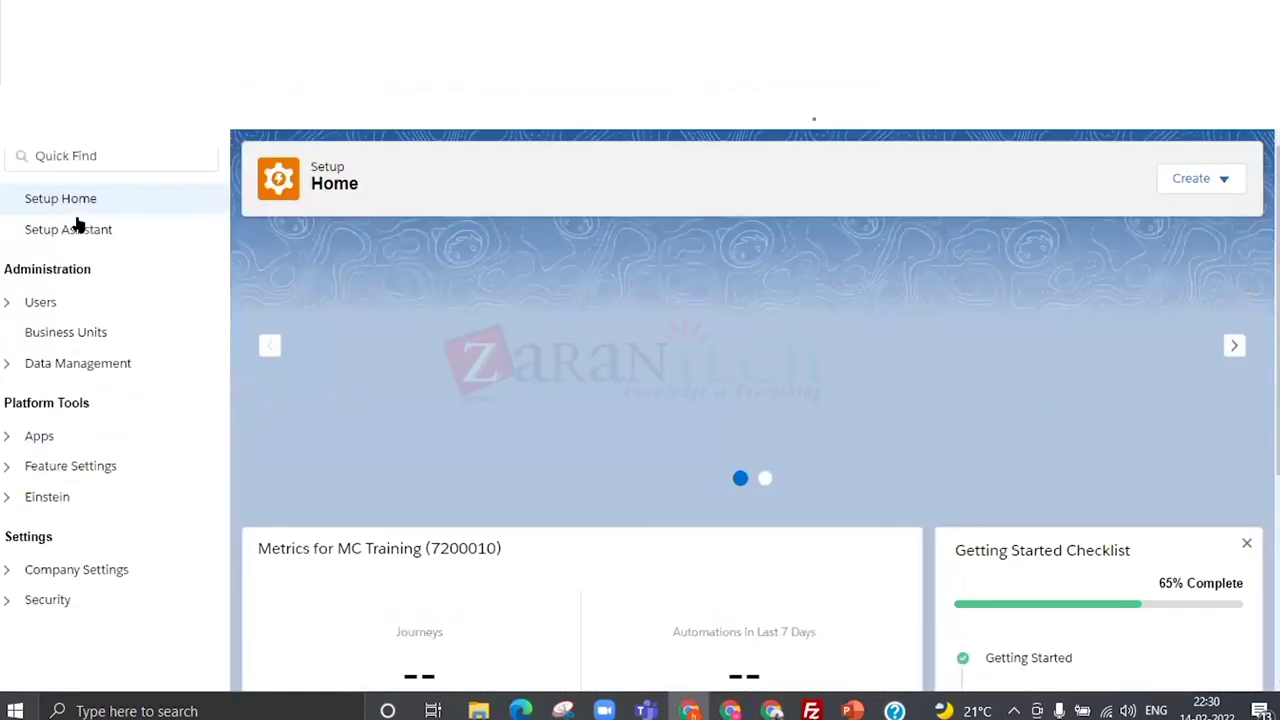
click(24, 302)
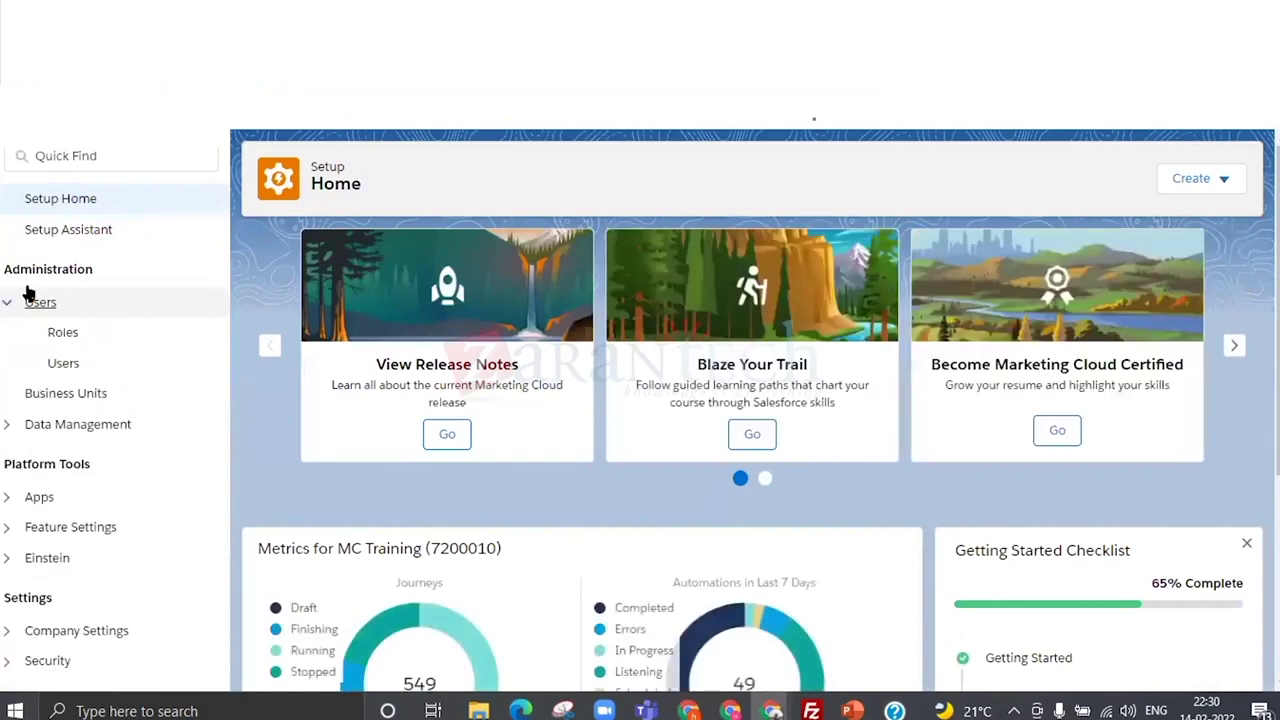
click(62, 363)
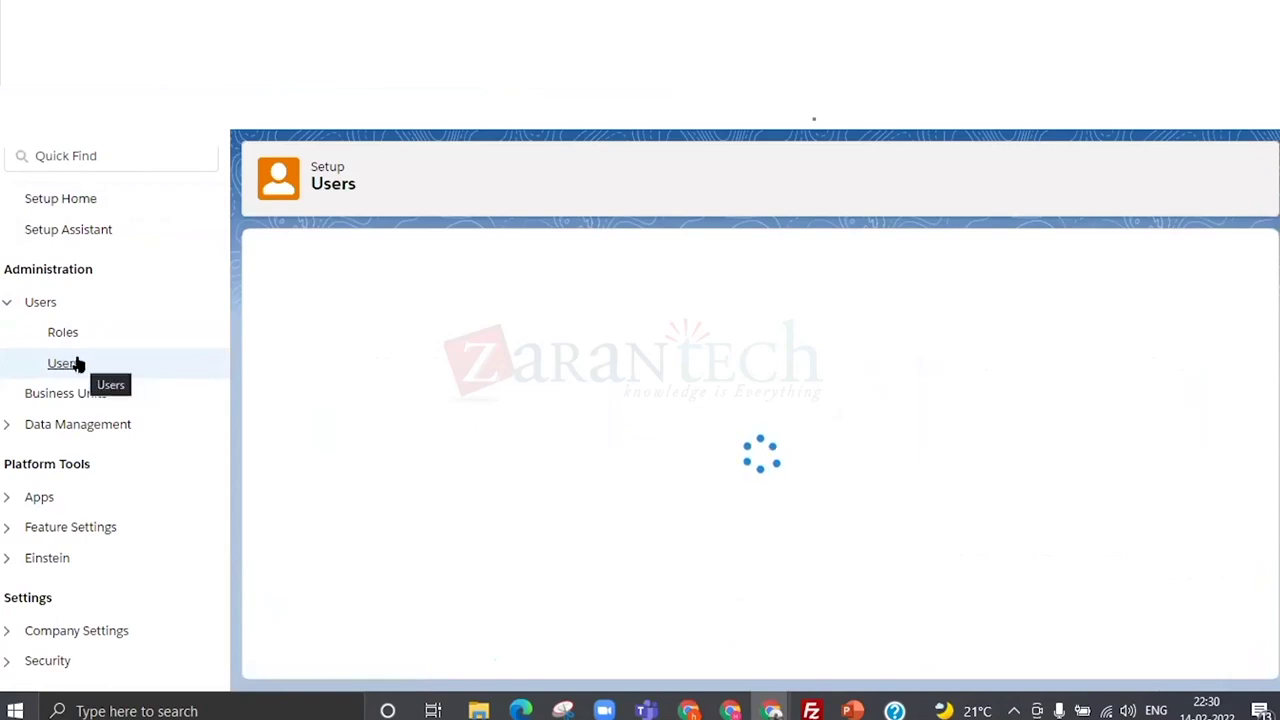
Search for the saved sandbox user, select it, and review its assigned roles in Manage Roles.
click(1036, 268)
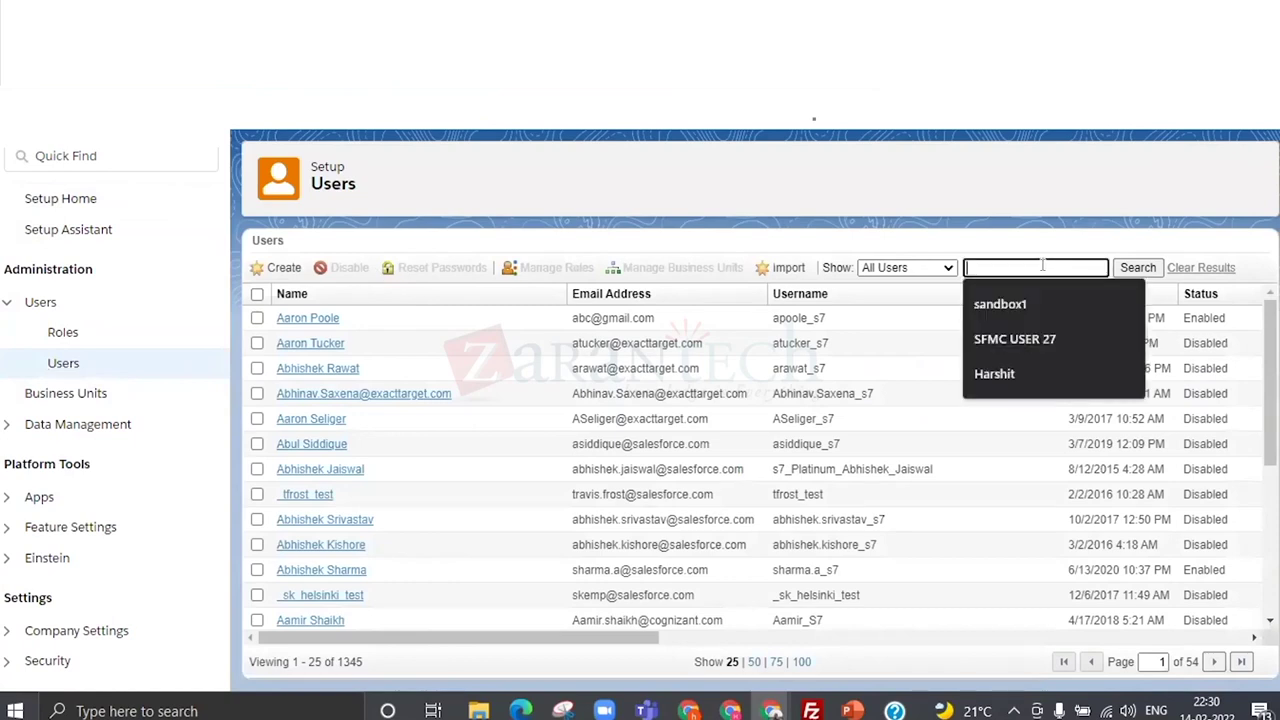
click(1000, 305)
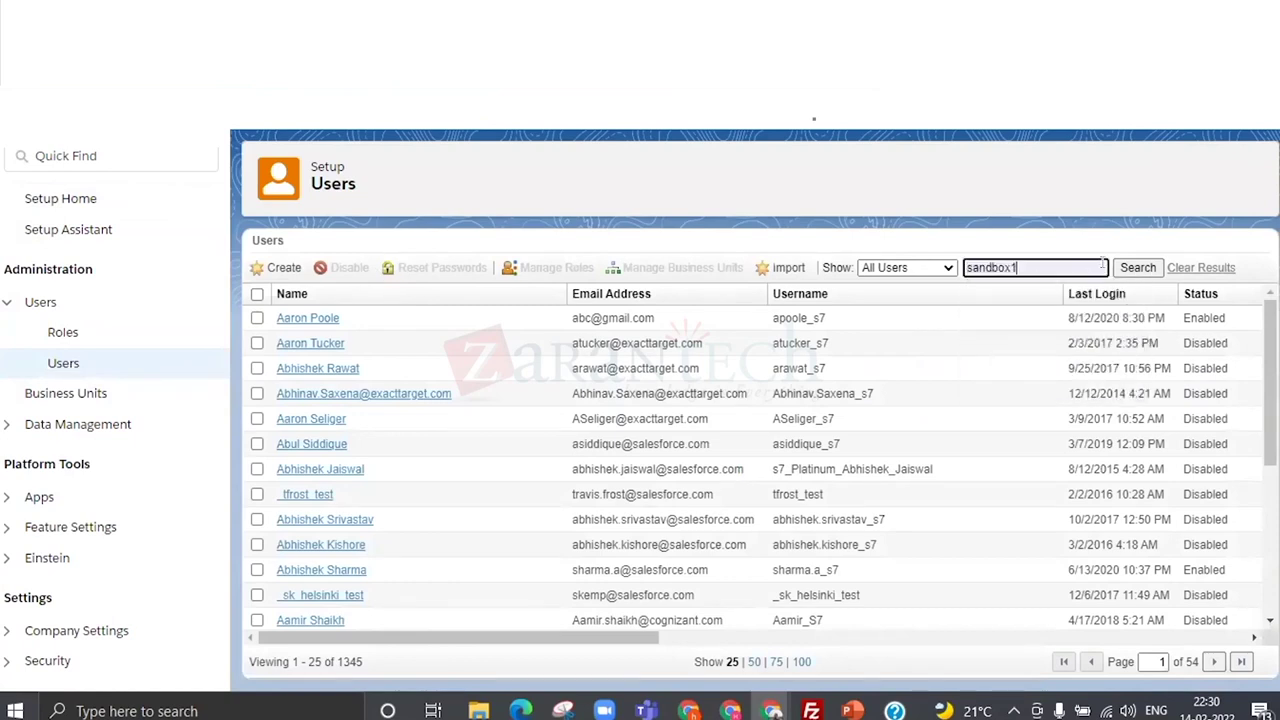
key(Return)
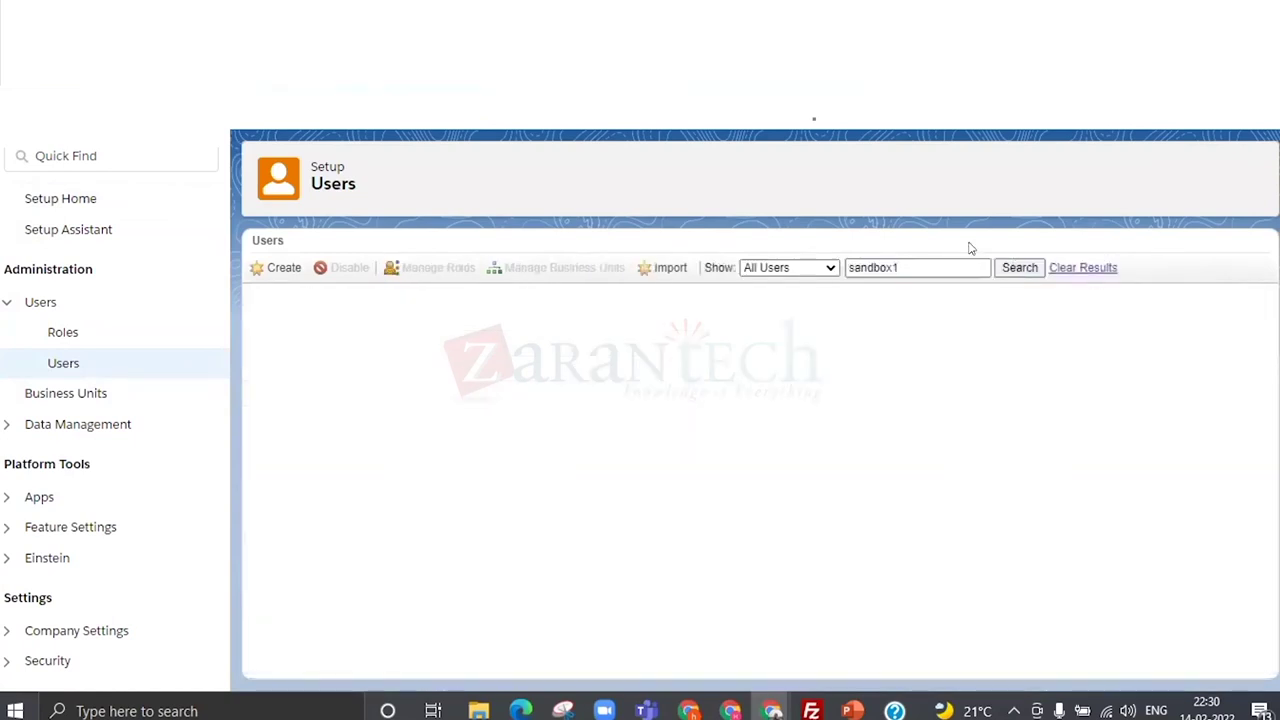
click(256, 318)
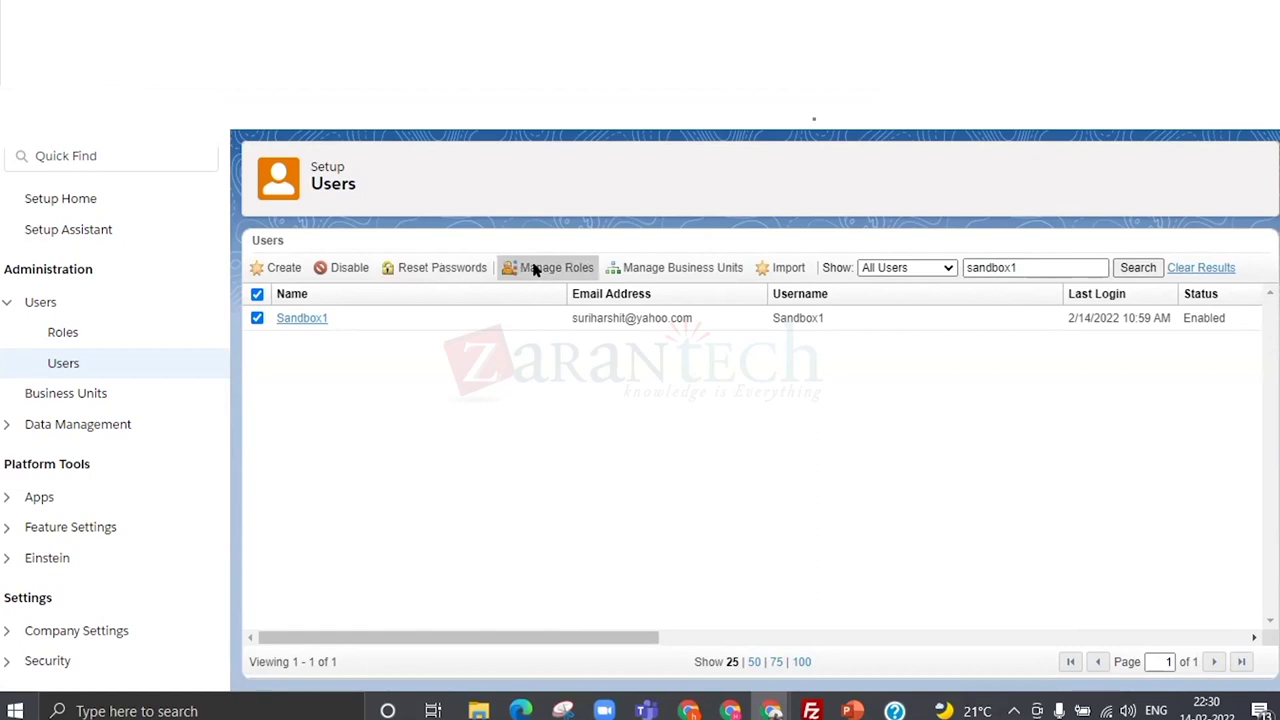
click(587, 262)
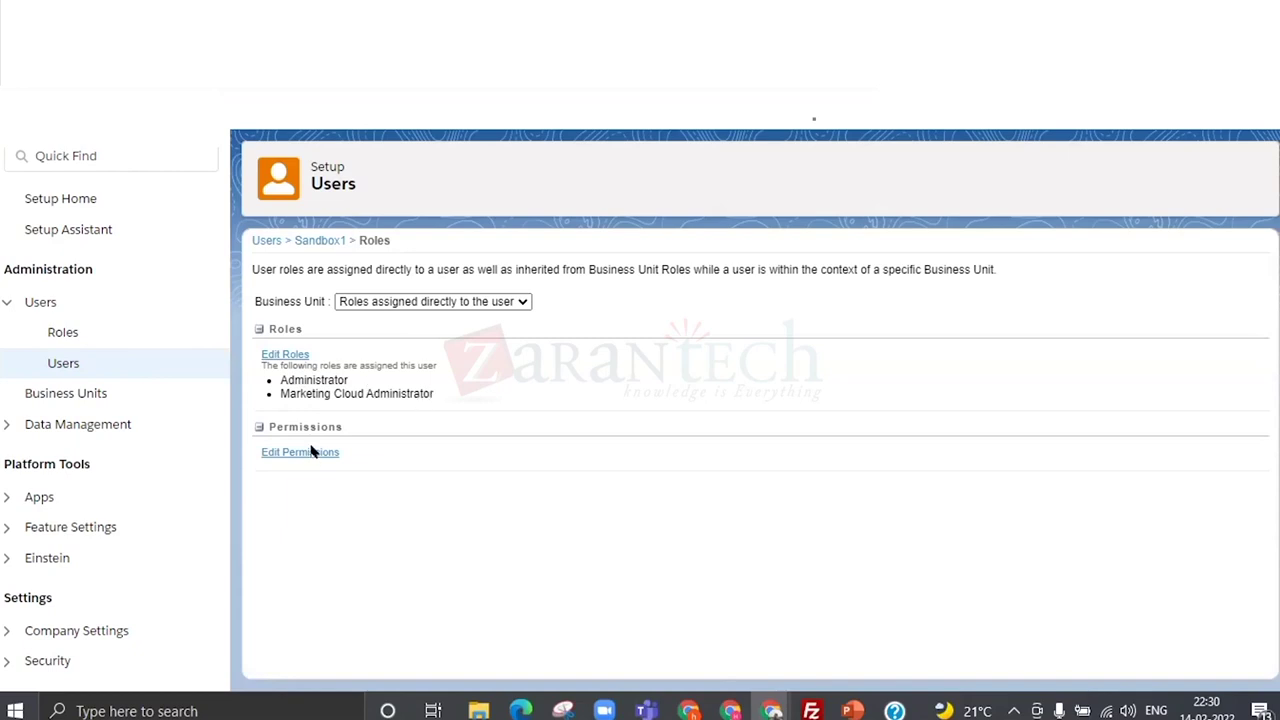
drag(280, 380, 430, 394)
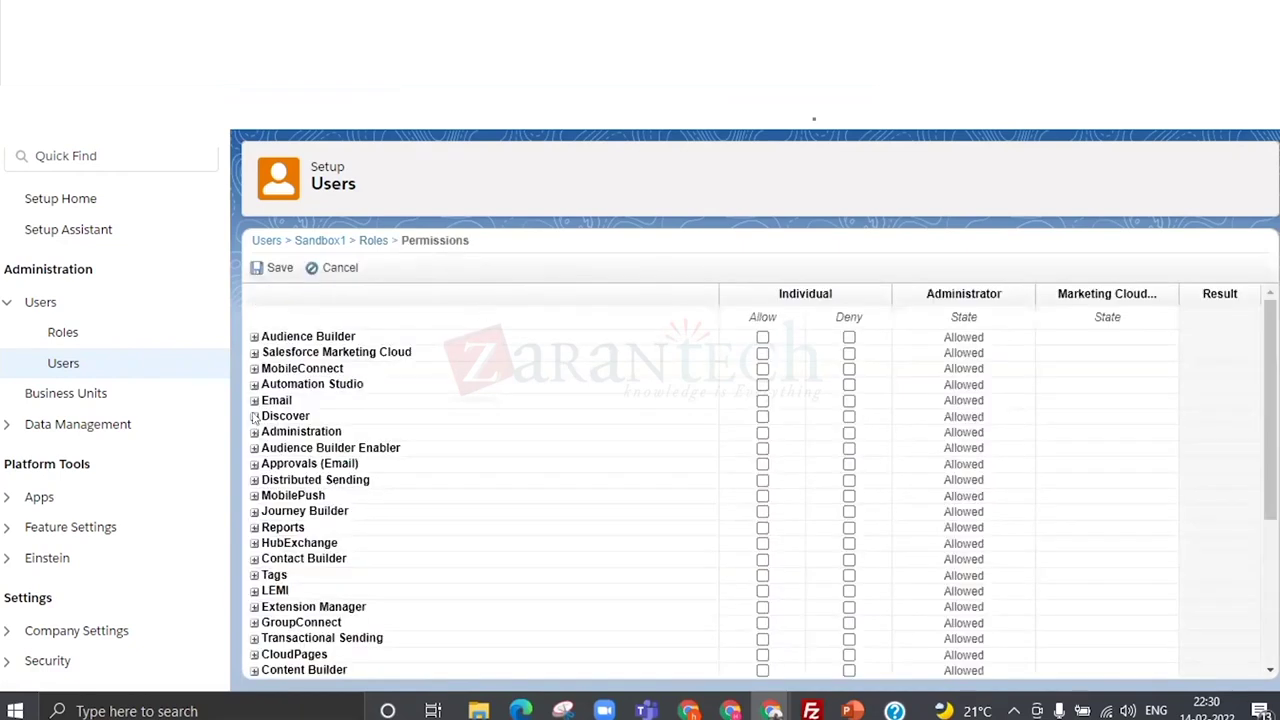
Expand Administration permissions, inspect the Account, Users and General sub-permissions, and save the changes.
click(254, 432)
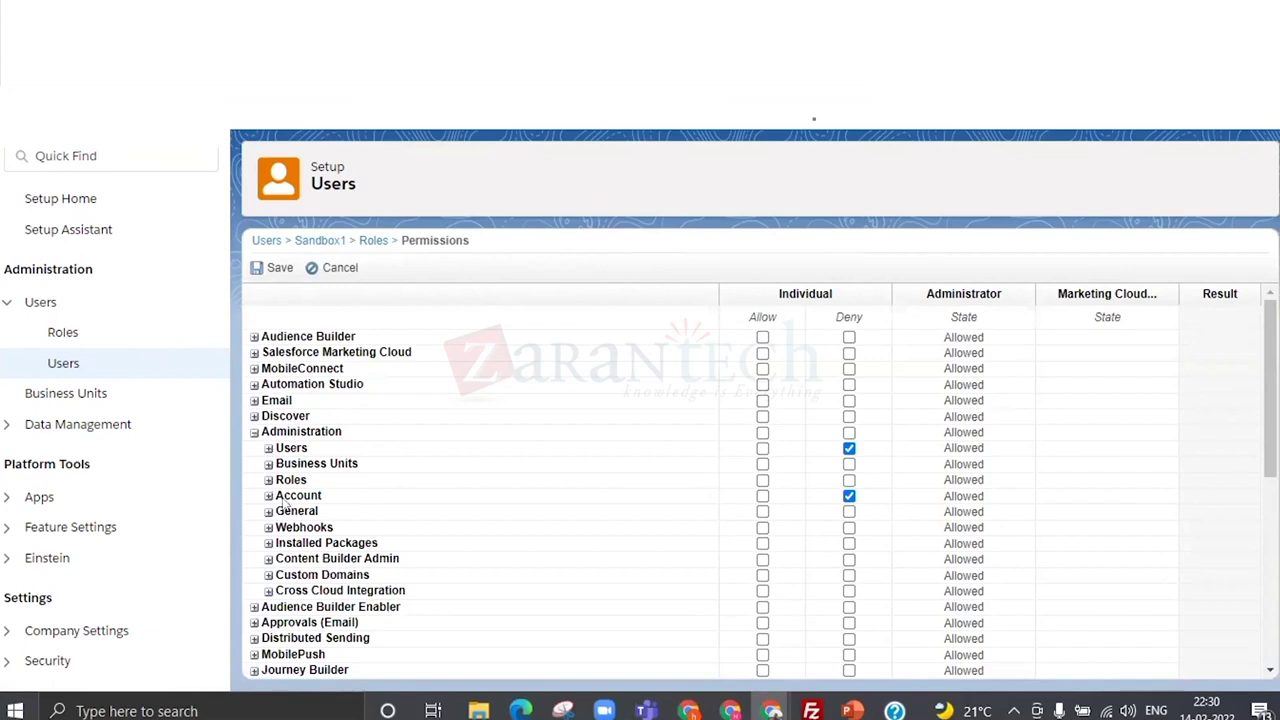
click(267, 496)
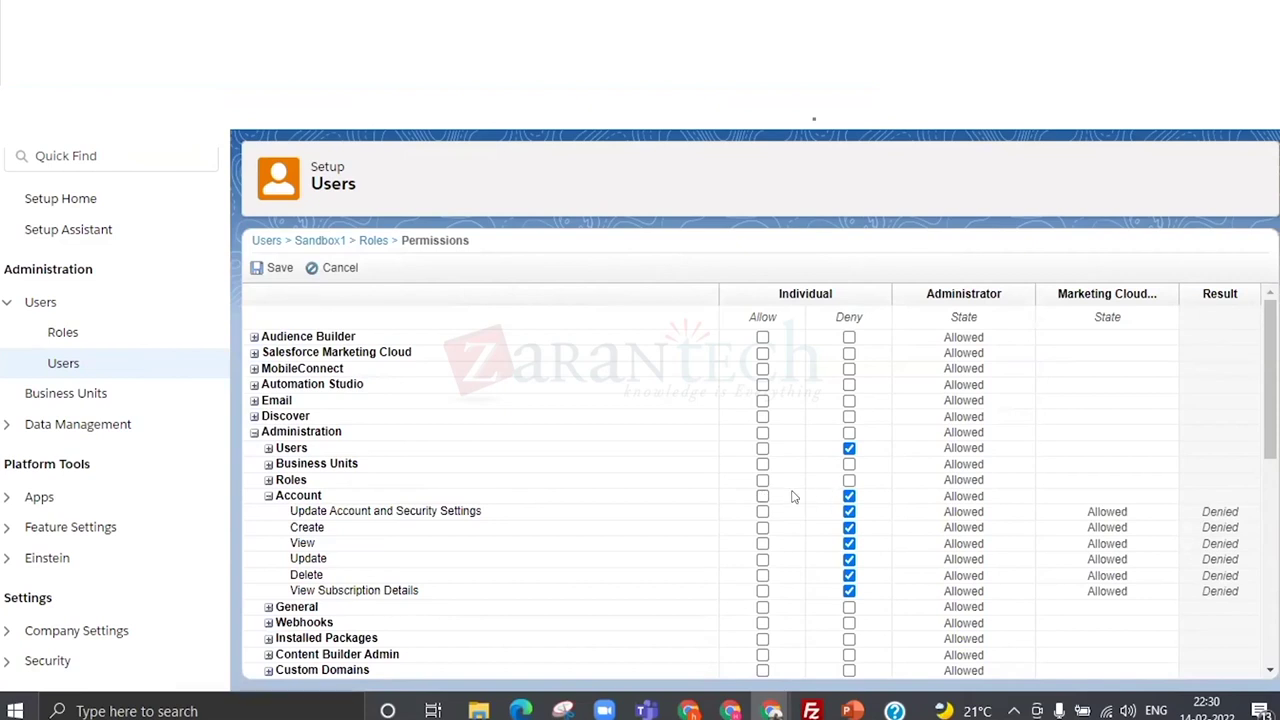
click(267, 496)
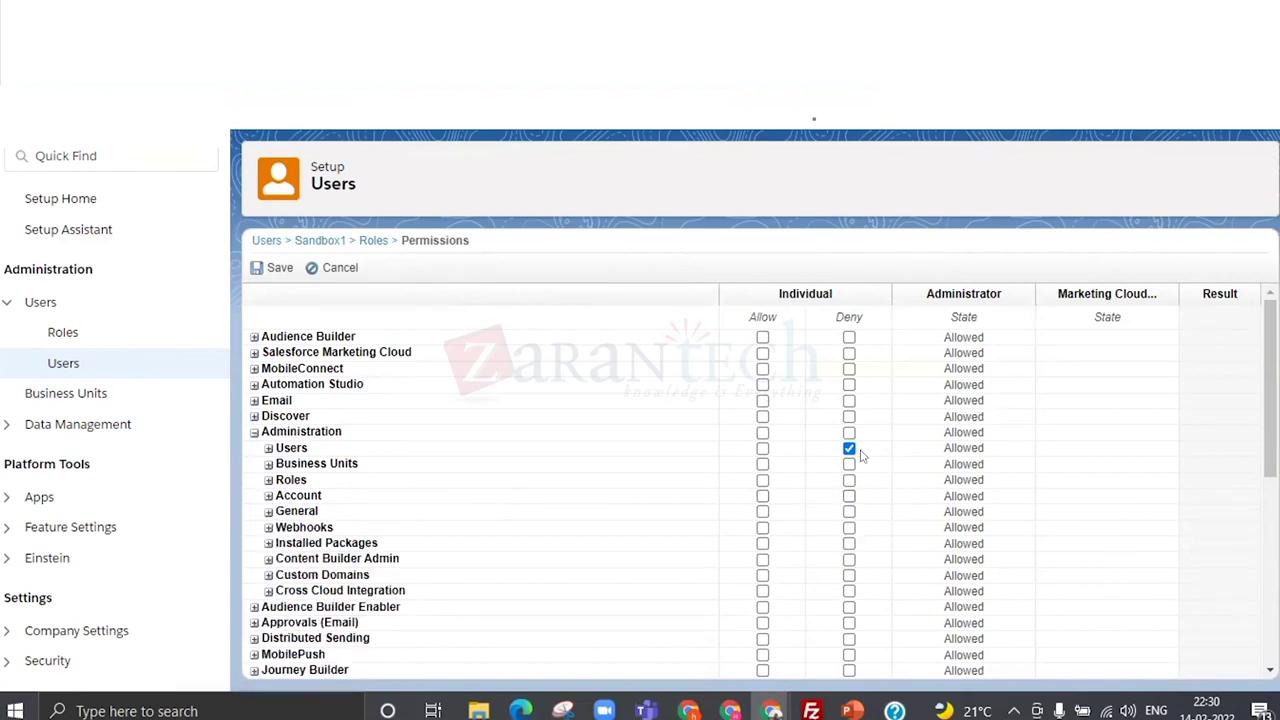
click(267, 449)
click(267, 449)
click(268, 511)
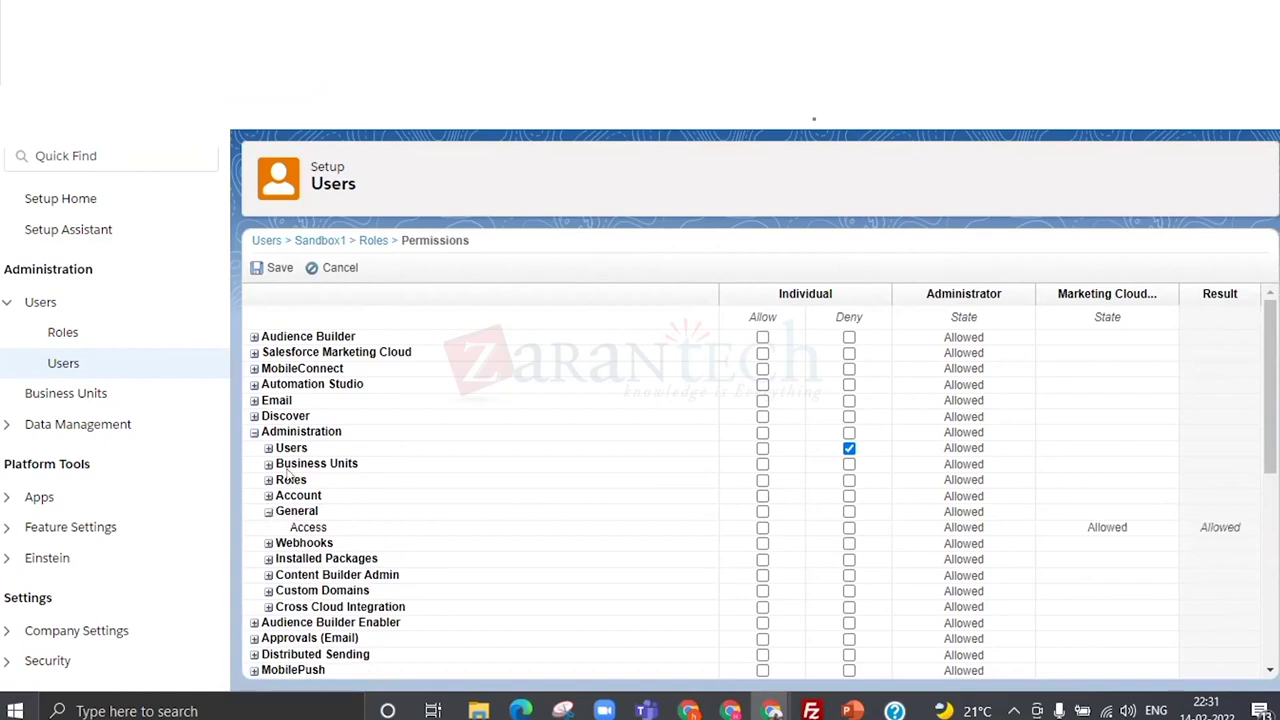
click(268, 511)
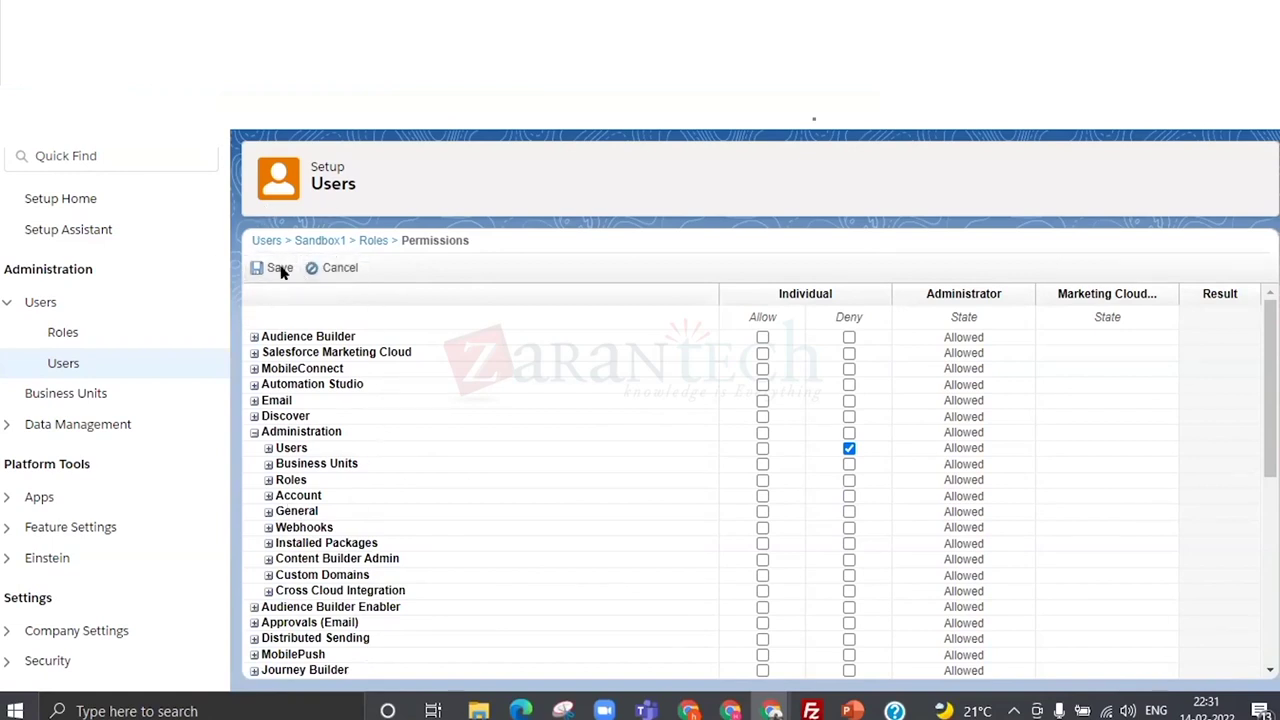
click(268, 269)
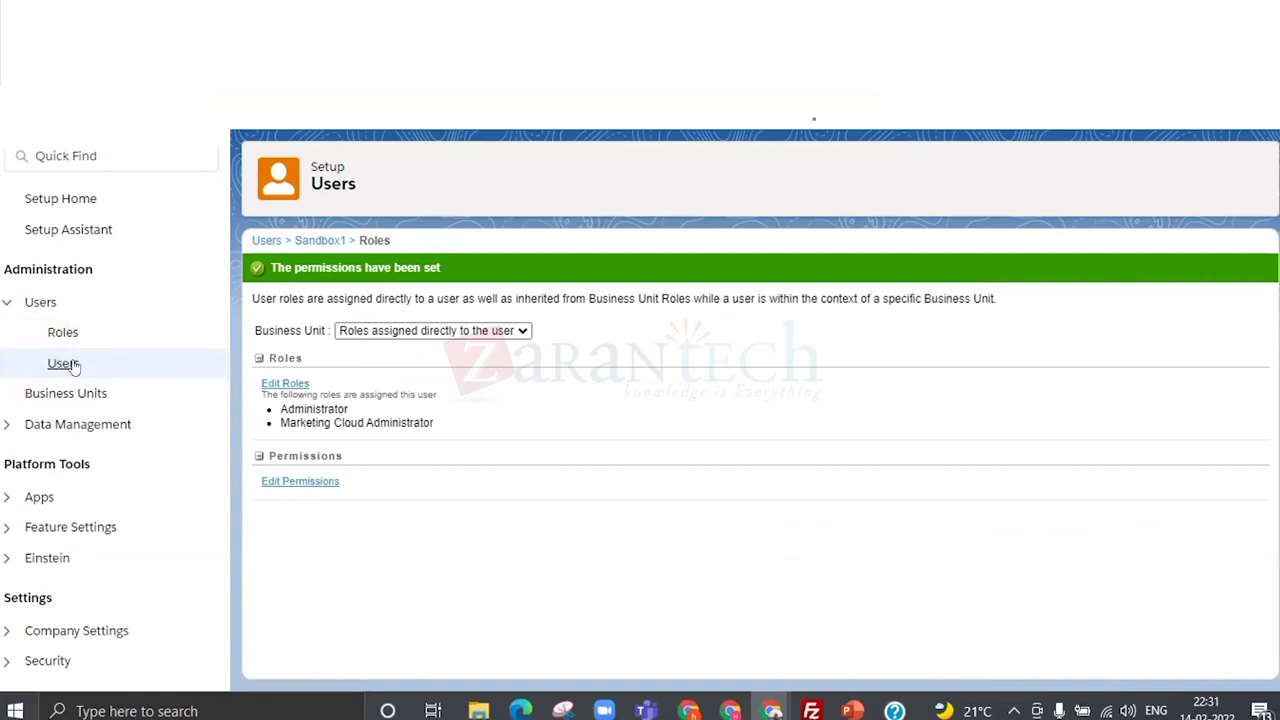
Cancel the new user form, return to the Users list, and select the second user.
click(267, 241)
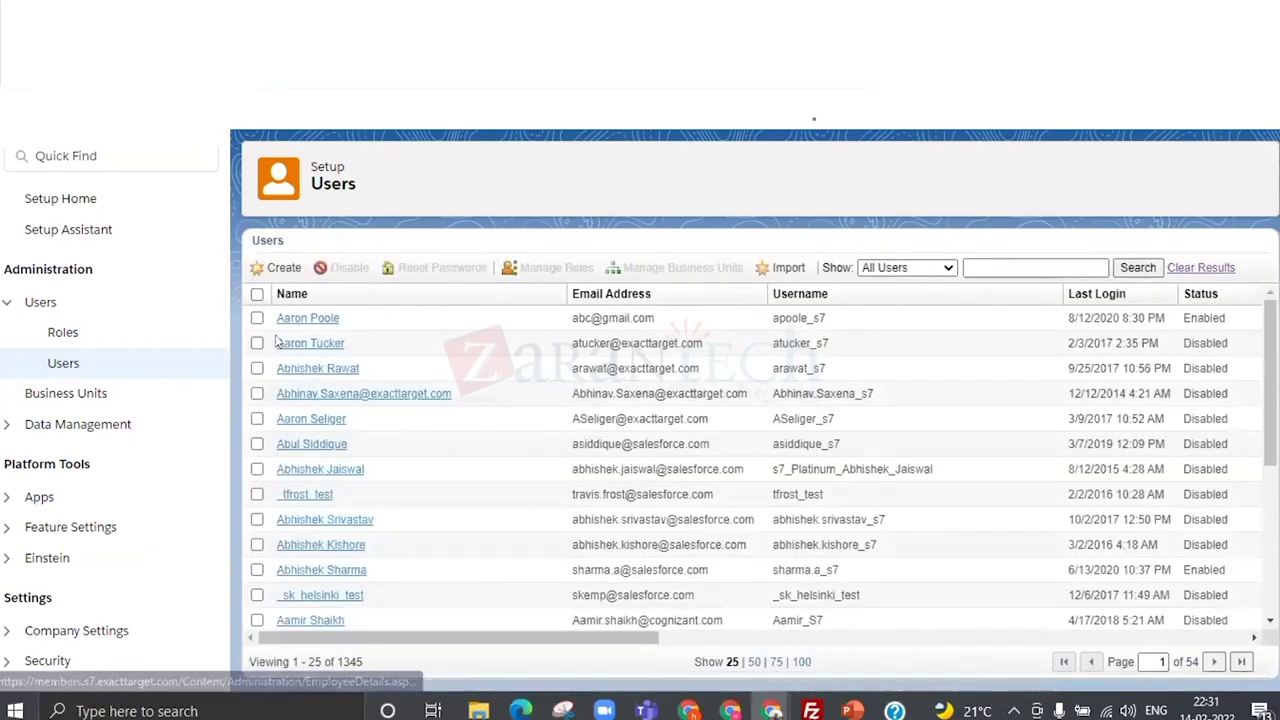
scroll(268, 385, down, 3)
scroll(333, 518, up, 3)
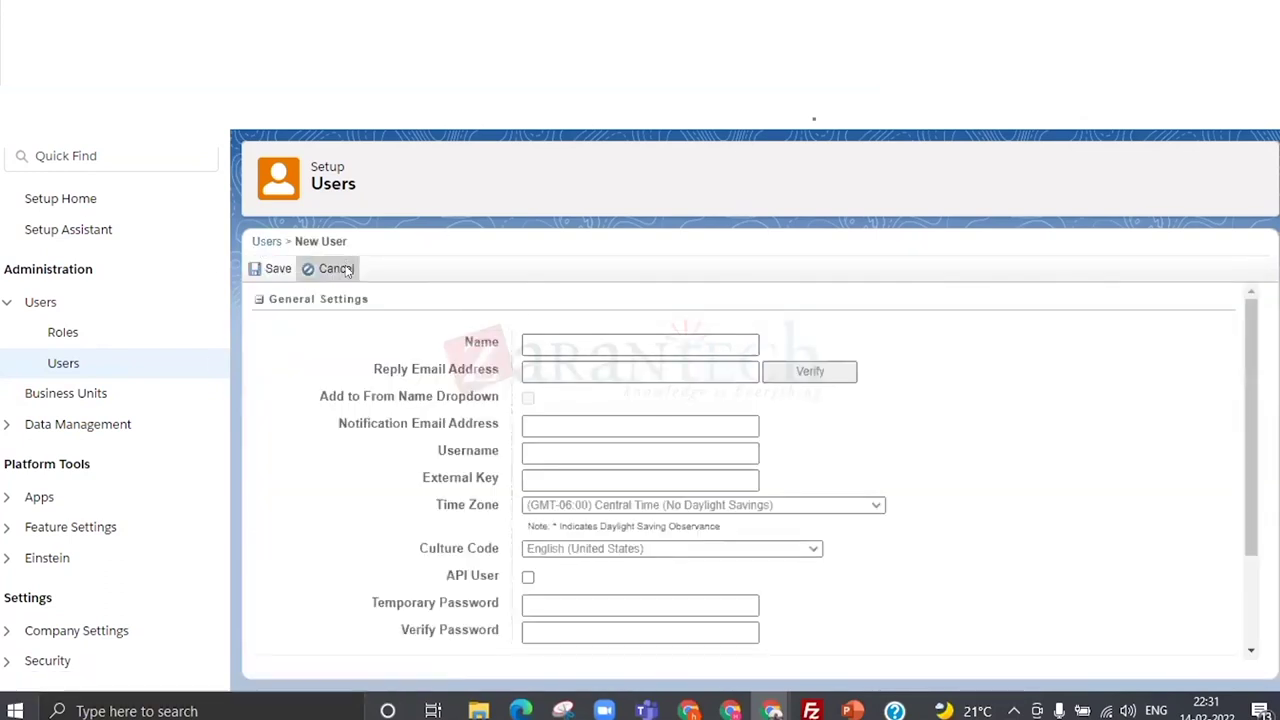
click(337, 269)
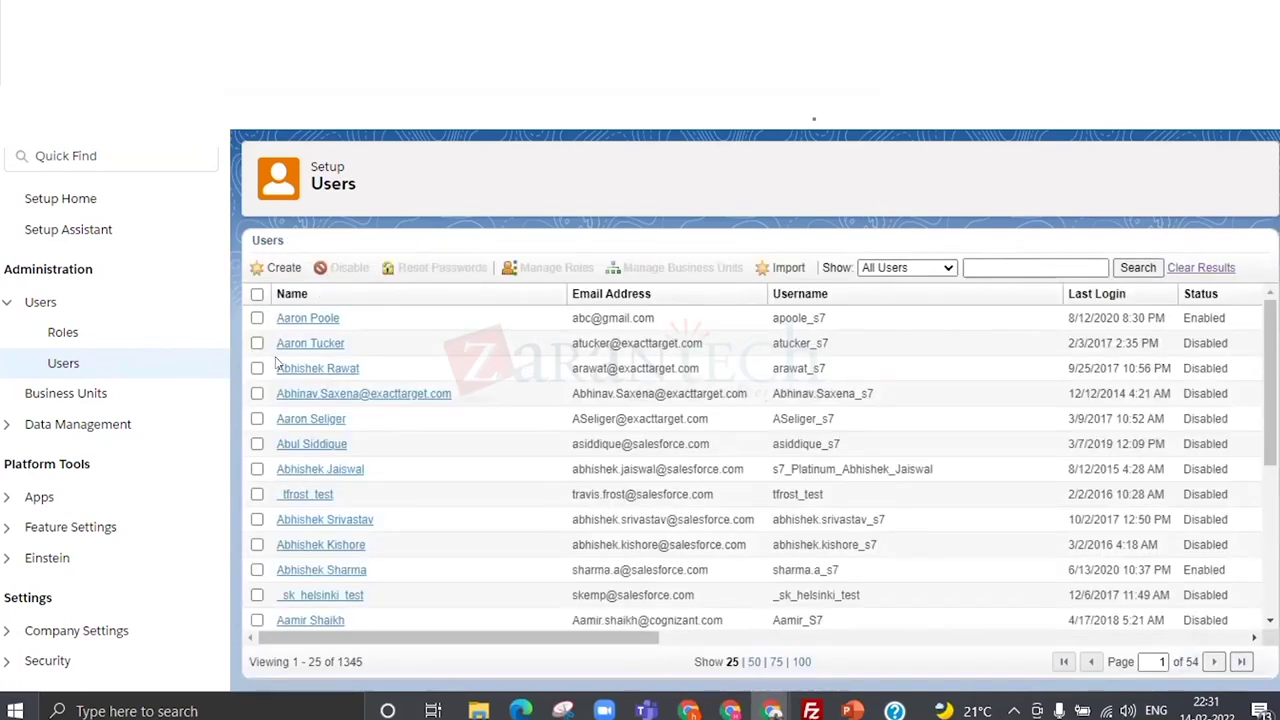
click(257, 343)
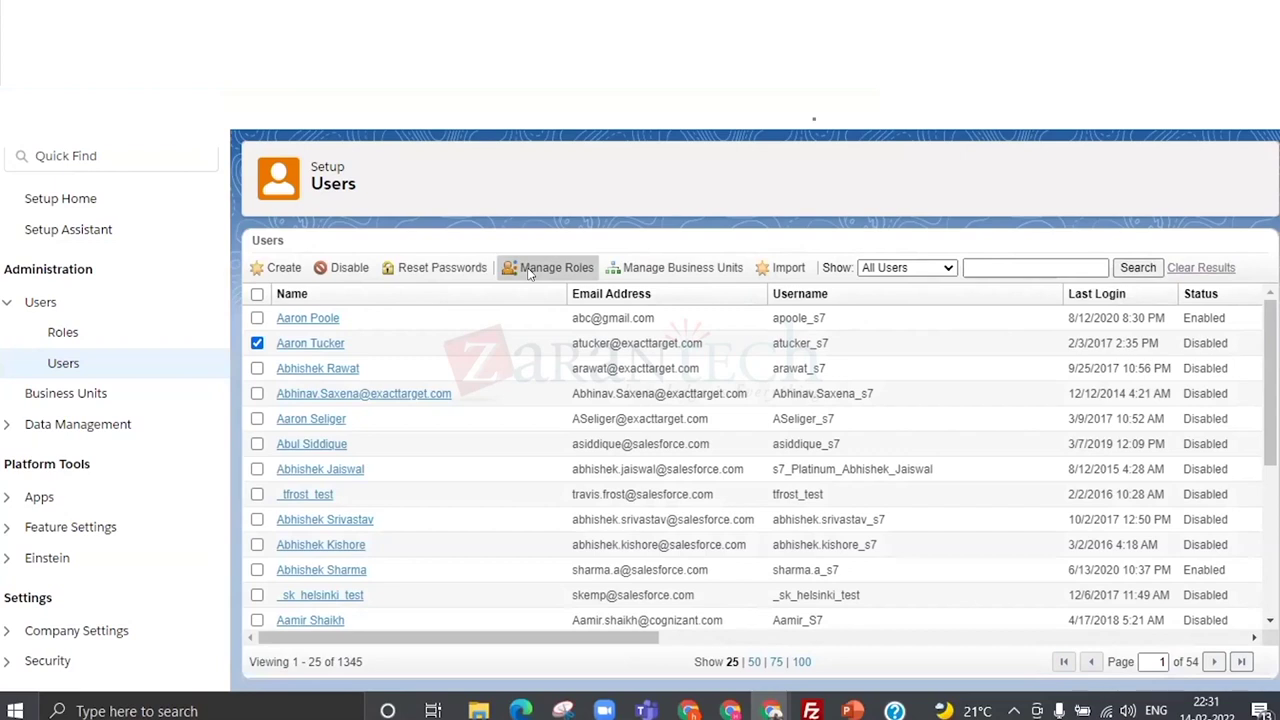
Open the user's role permissions and expand Administration > Users, toggling Deny on Create and back.
click(530, 275)
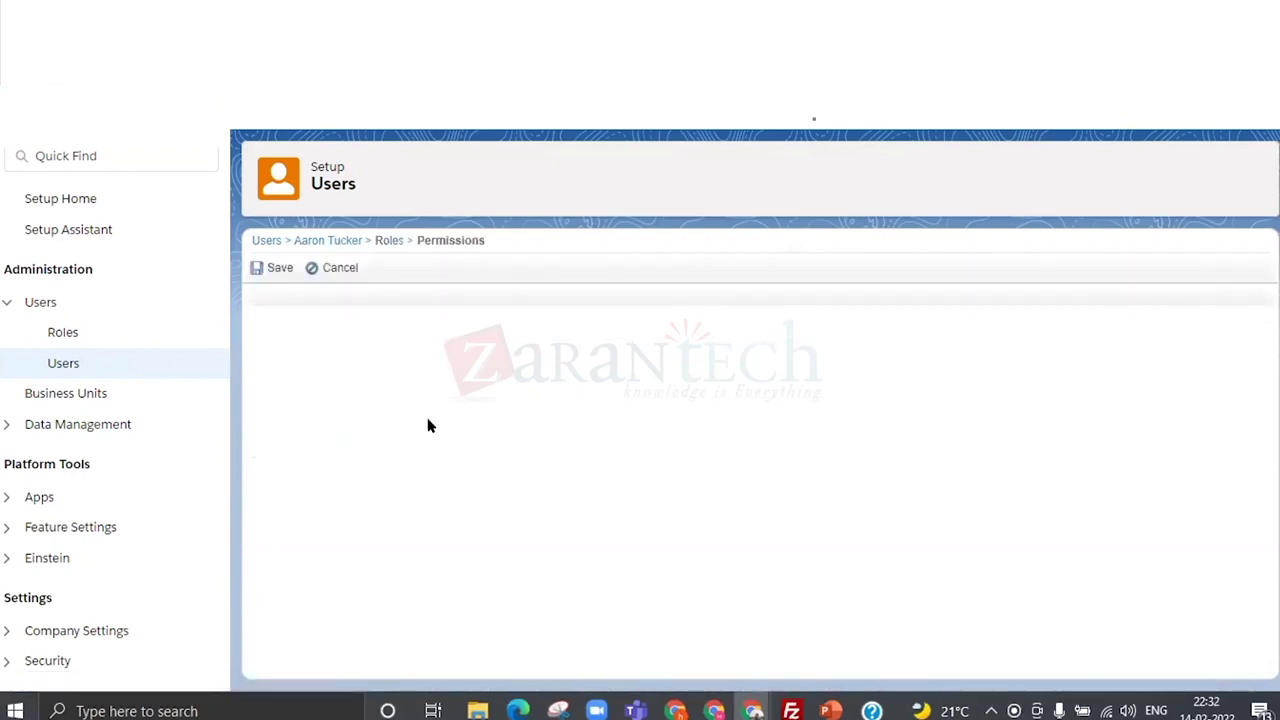
scroll(420, 360, down, 2)
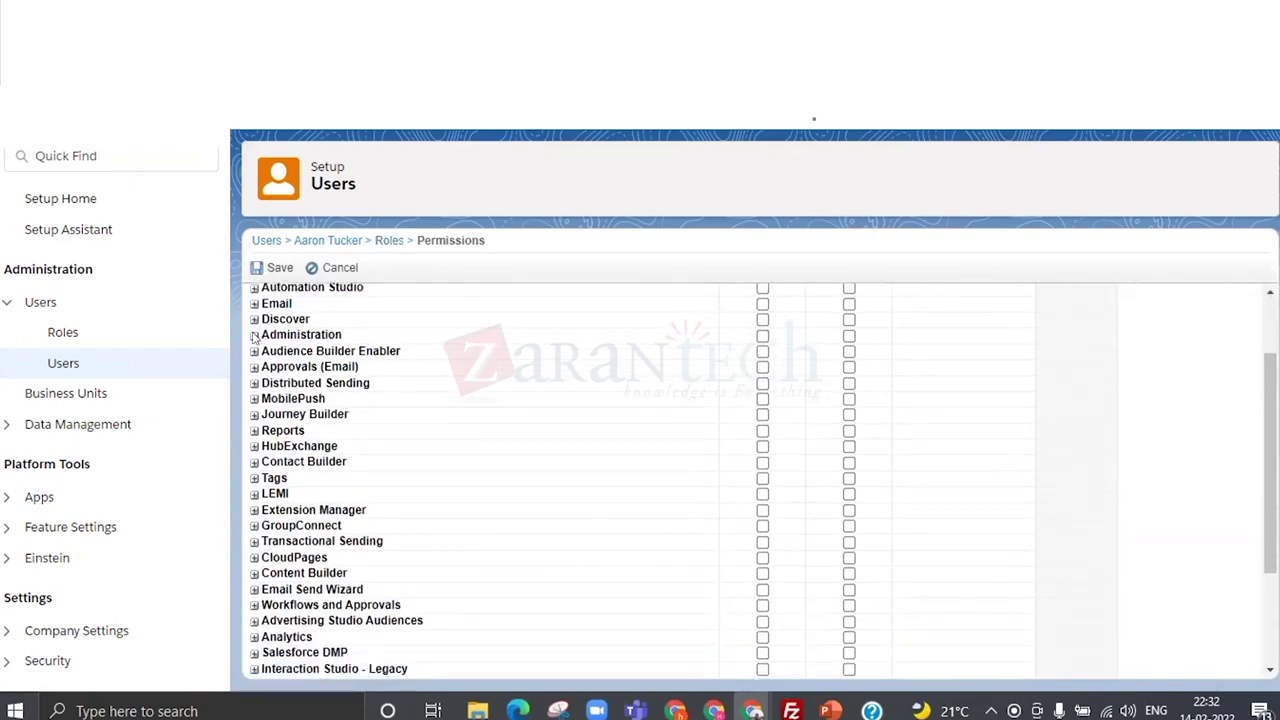
click(254, 335)
click(268, 351)
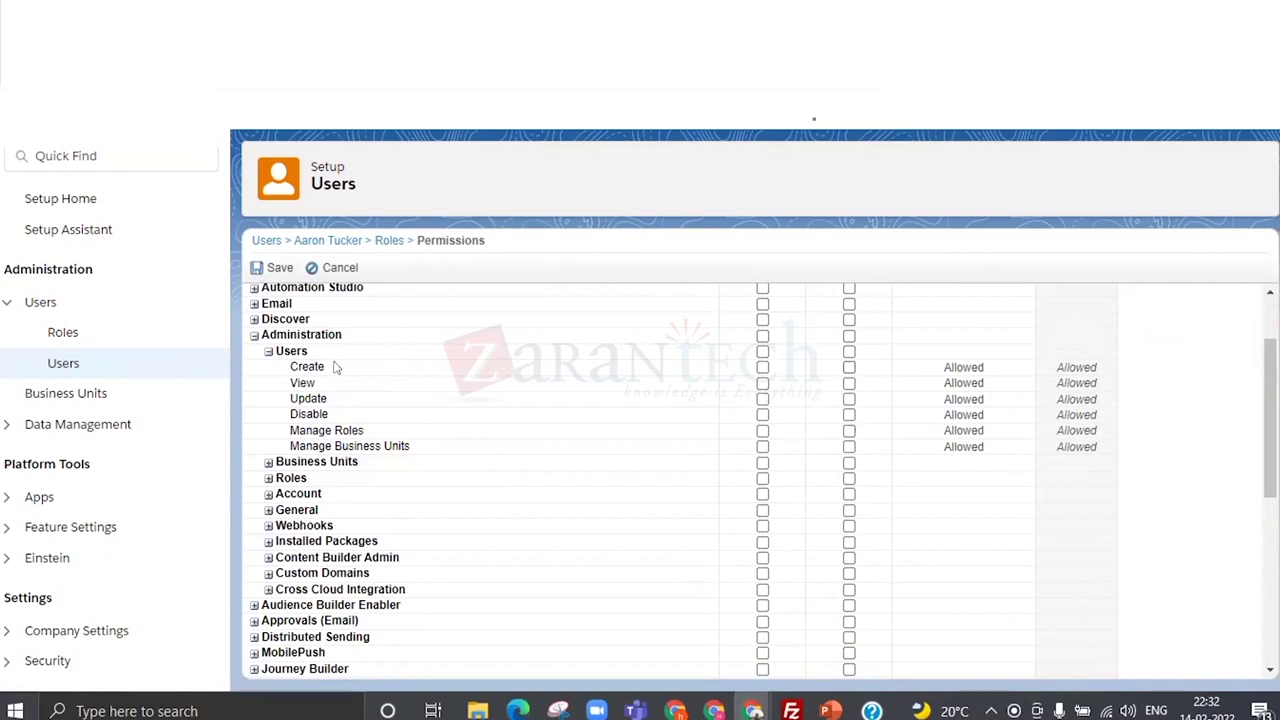
scroll(837, 374, up, 2)
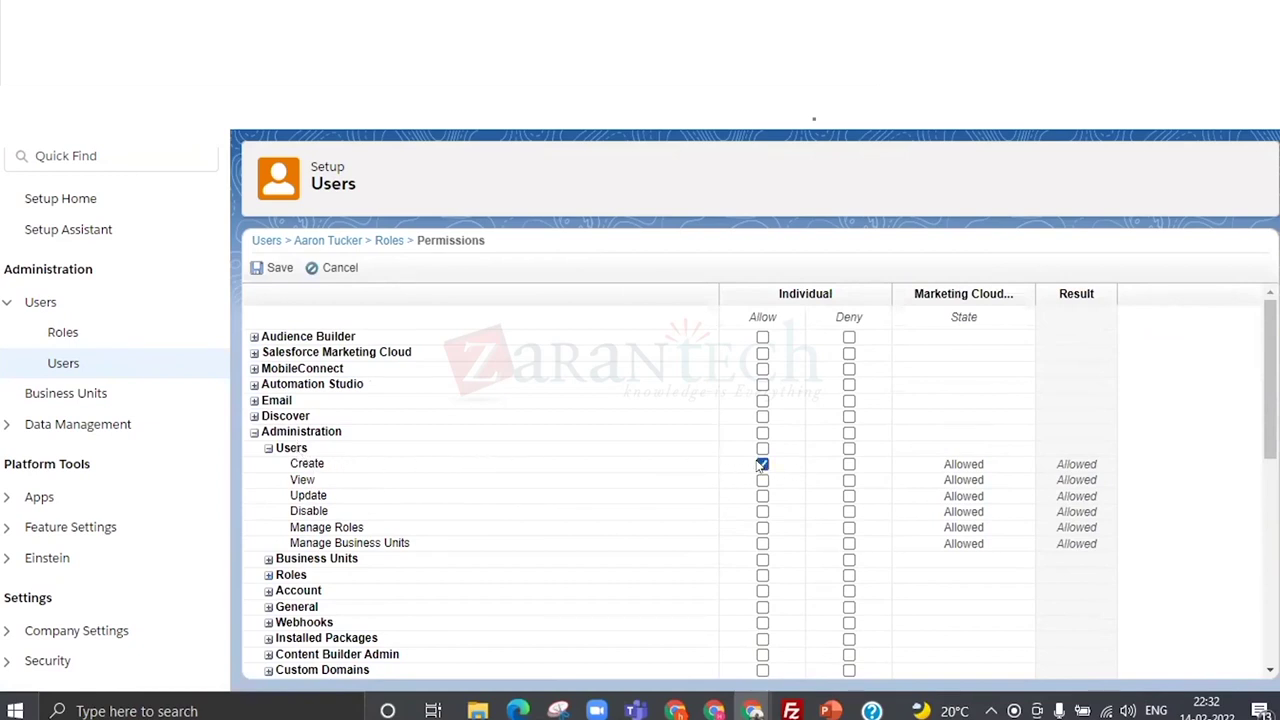
click(848, 465)
click(848, 465)
Expand the Roles, Account, Journey Builder and Email Send Wizard (General, Content, Audience) permissions.
scroll(400, 430, down, 3)
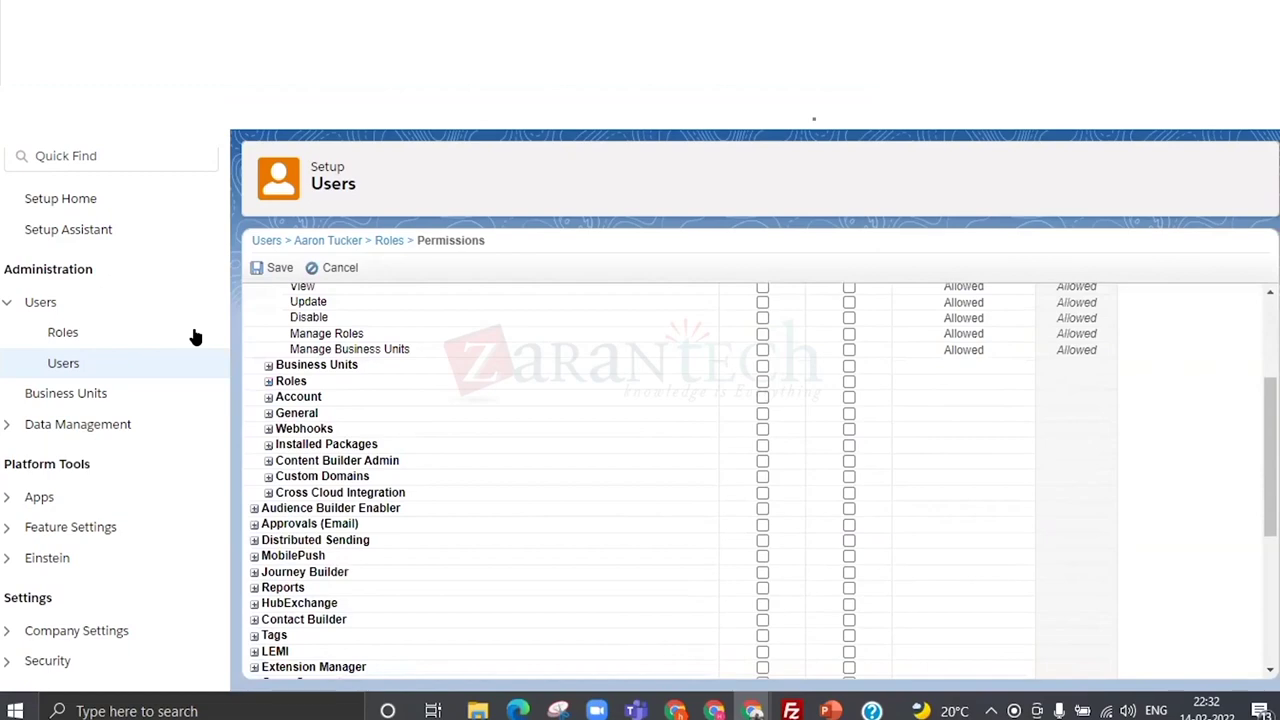
click(268, 381)
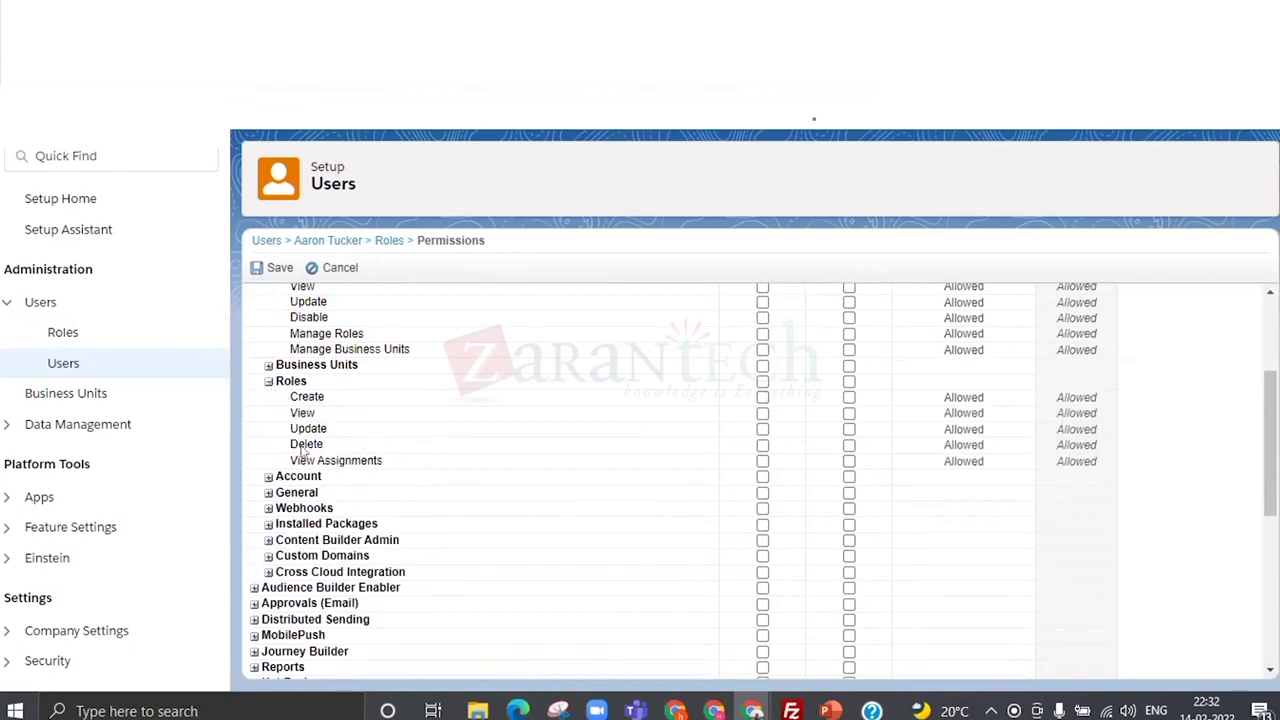
click(268, 477)
scroll(260, 474, down, 4)
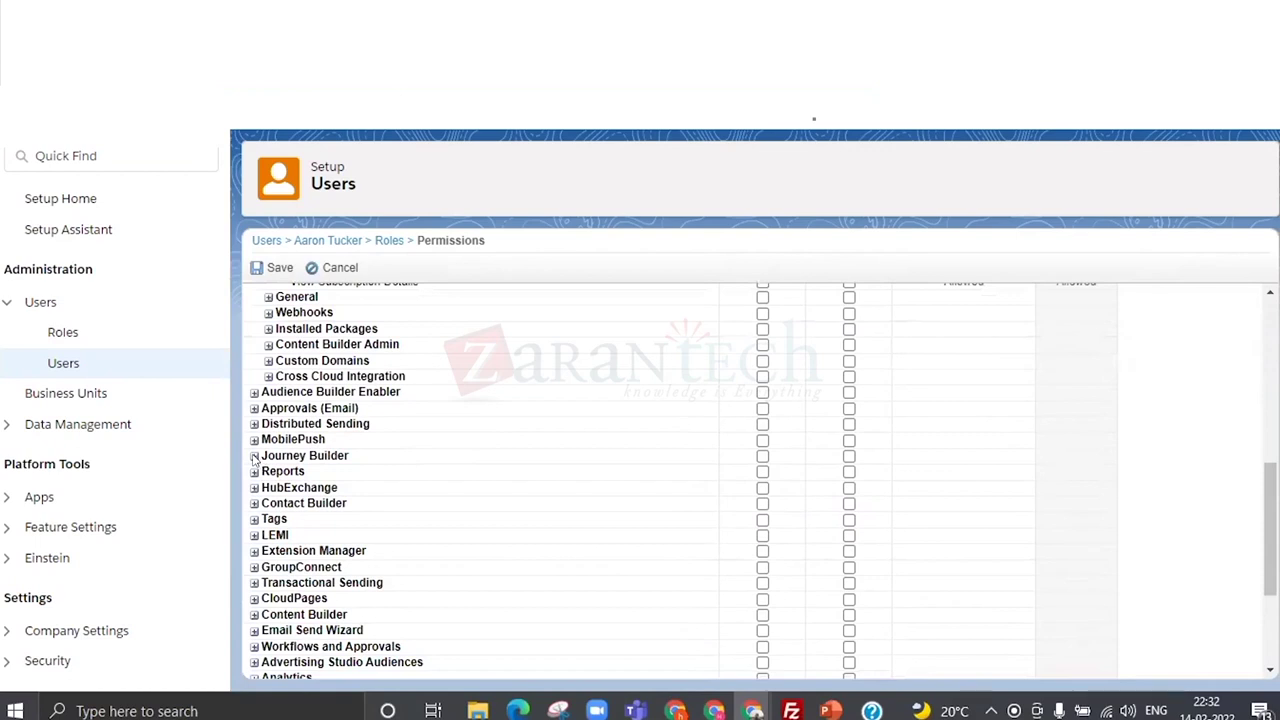
click(254, 459)
scroll(331, 472, down, 3)
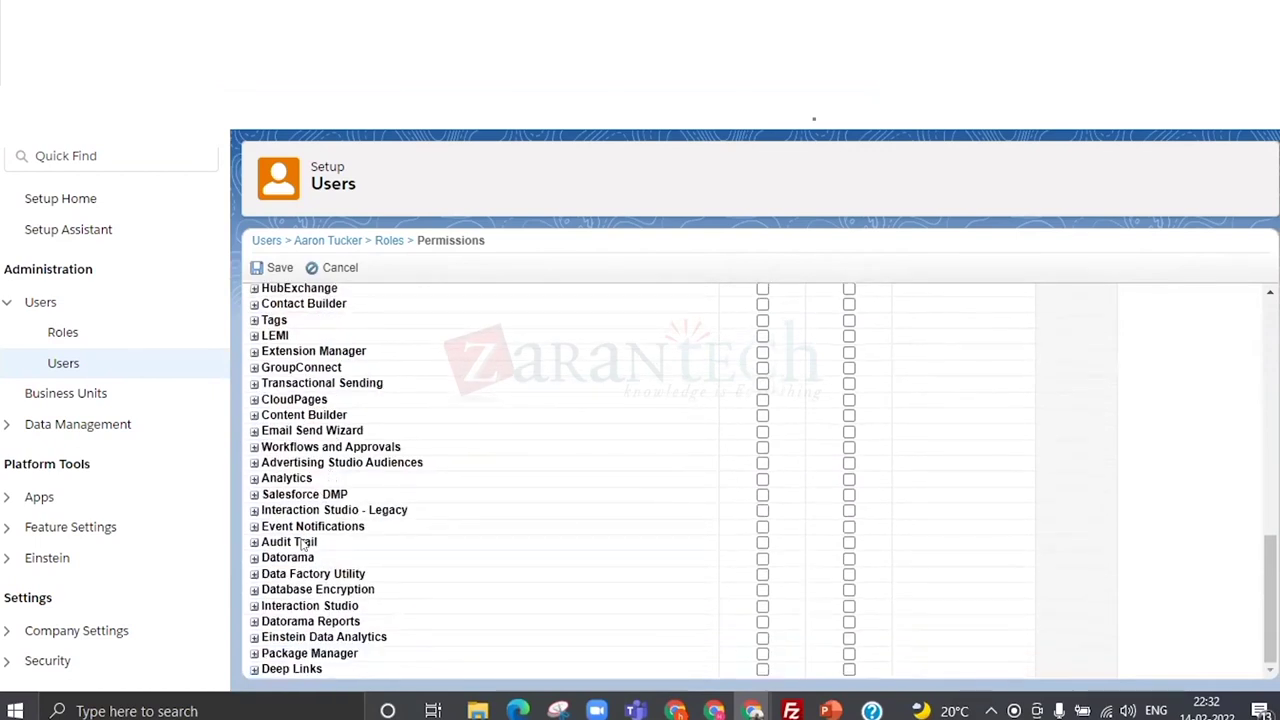
click(253, 430)
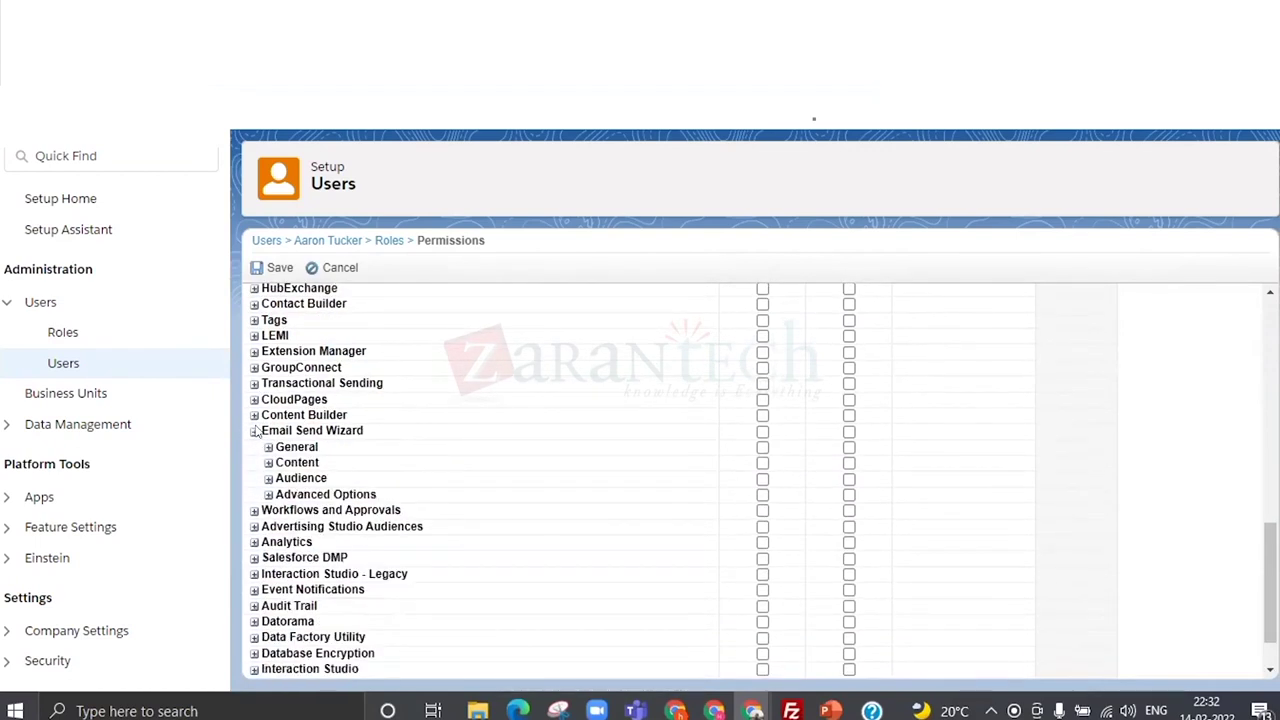
click(268, 447)
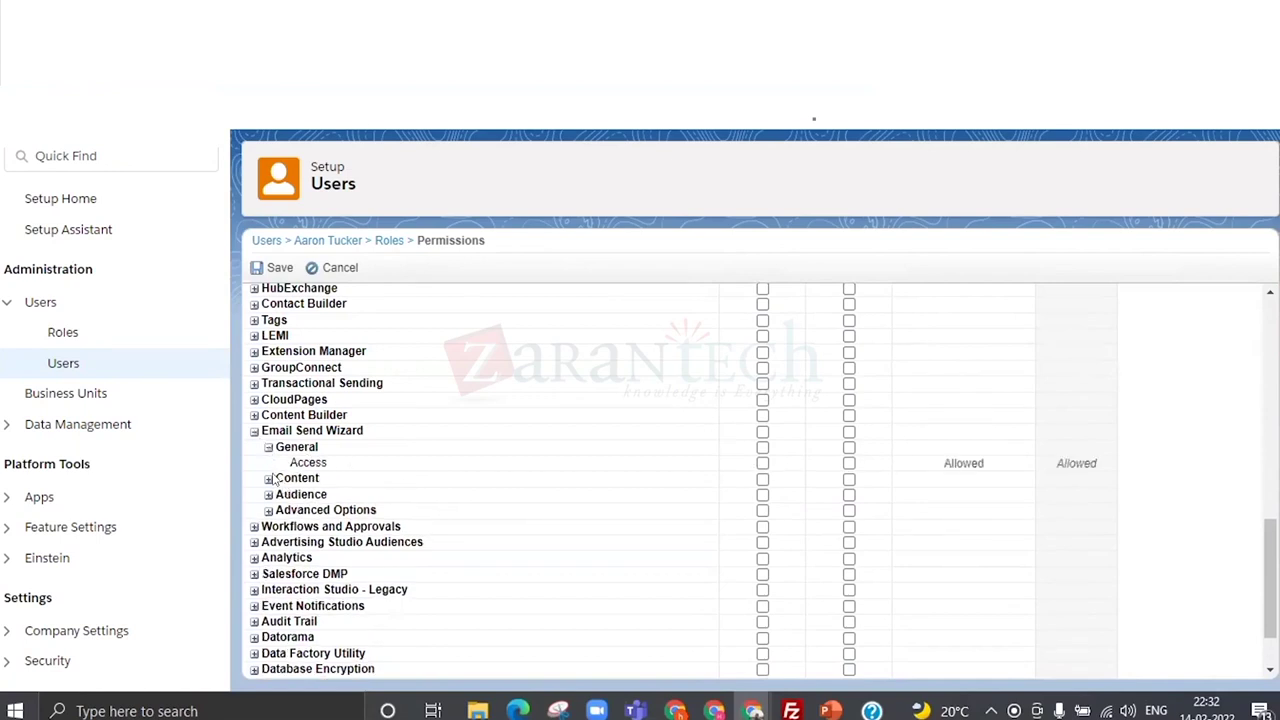
click(268, 478)
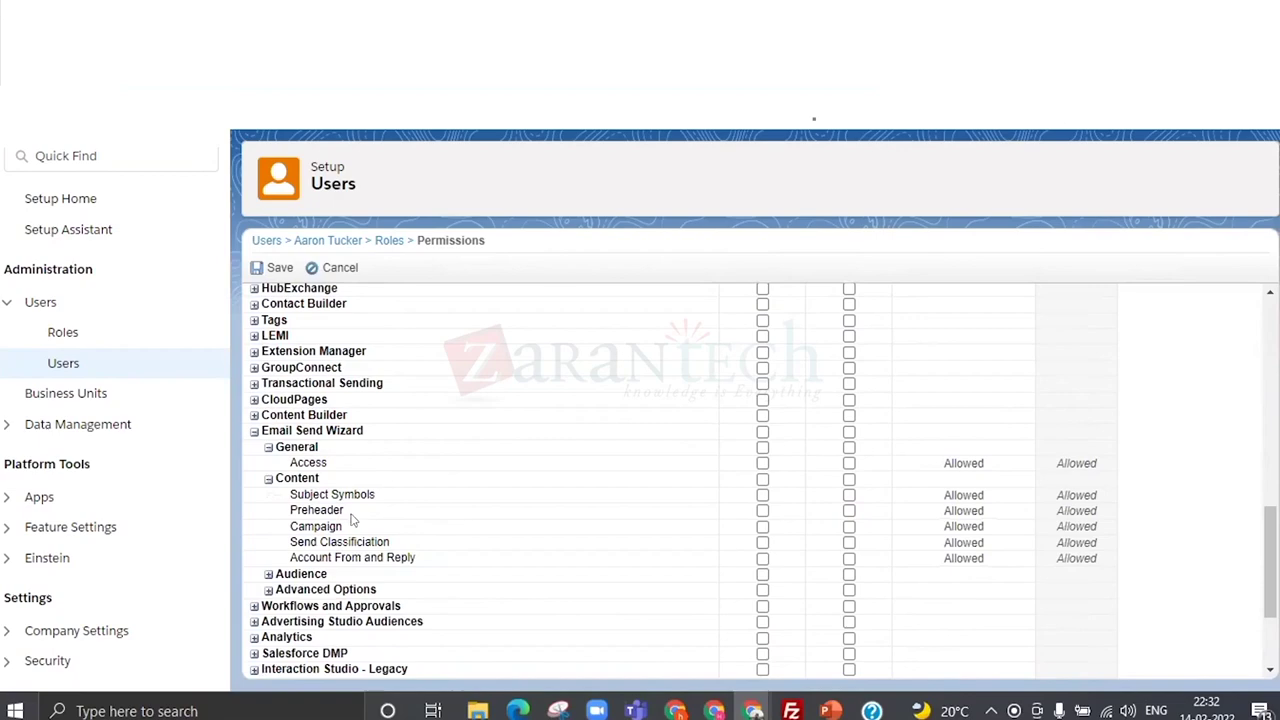
scroll(362, 479, down, 1)
click(268, 477)
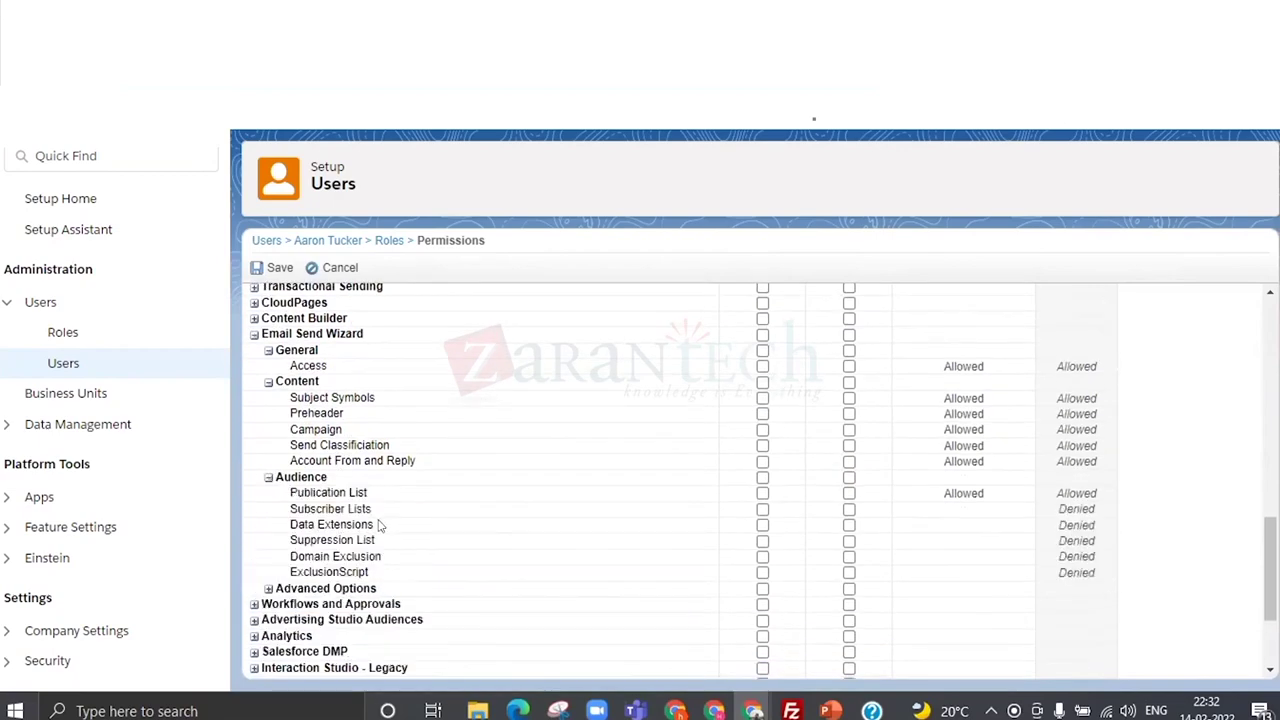
scroll(378, 525, down, 1)
scroll(443, 430, up, 5)
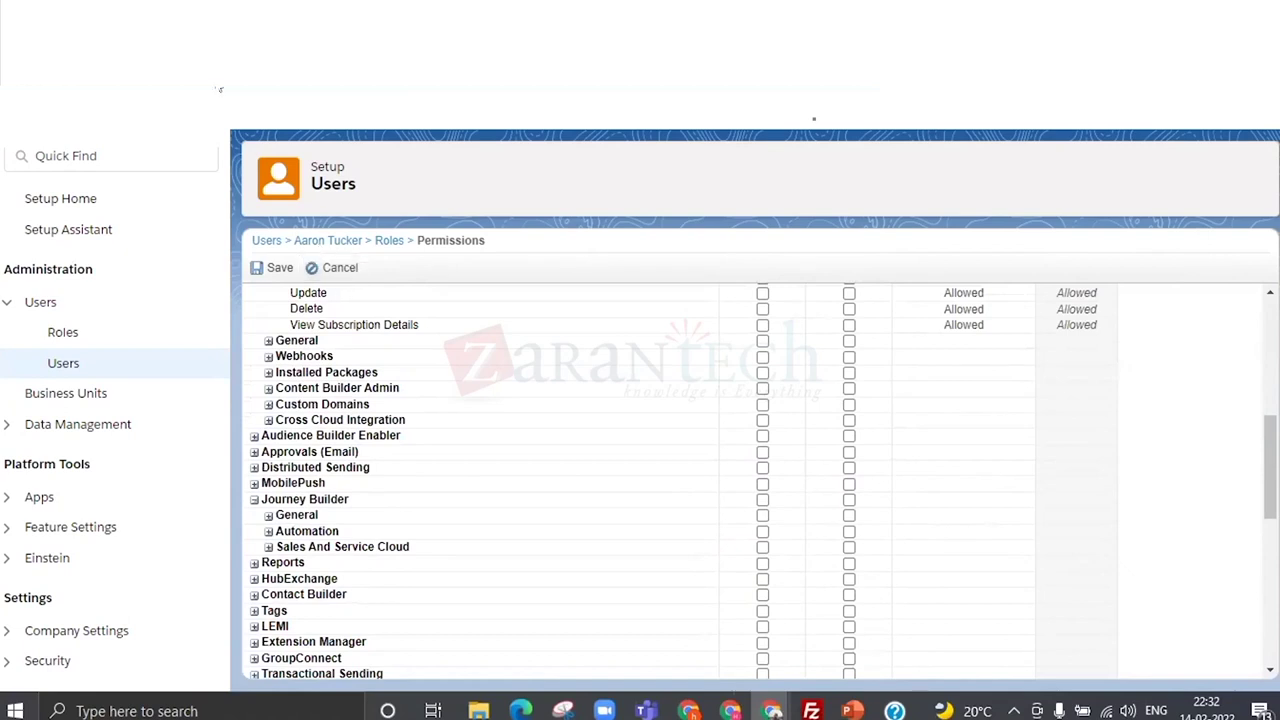
mouse_move(772, 710)
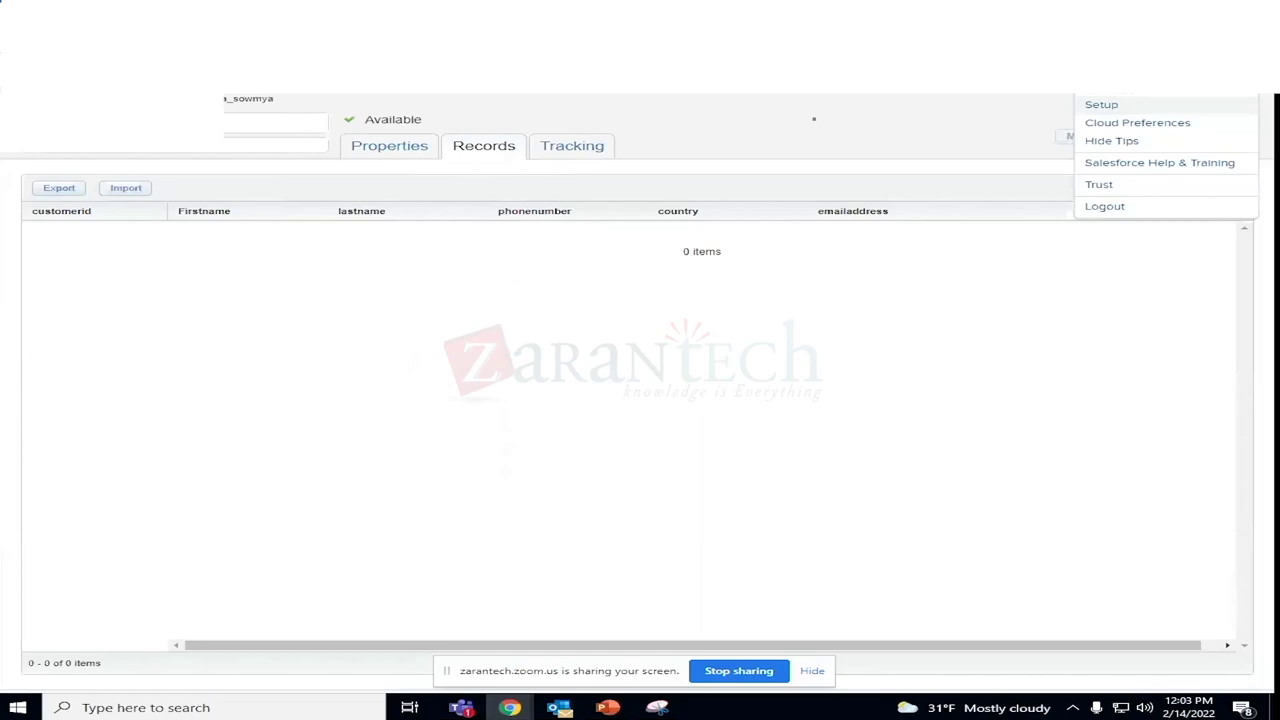
Go to Setup Home and expand Data Management to show File Locations, Key Management and Parameter Management.
click(389, 145)
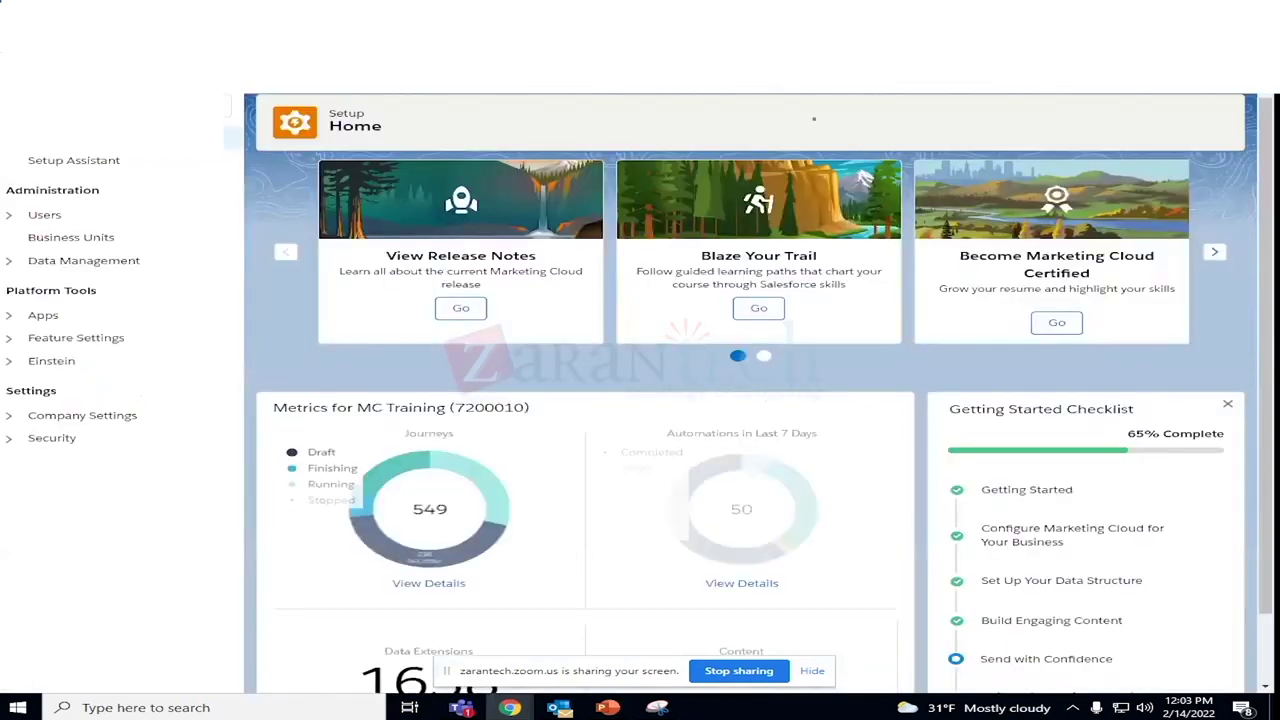
click(8, 263)
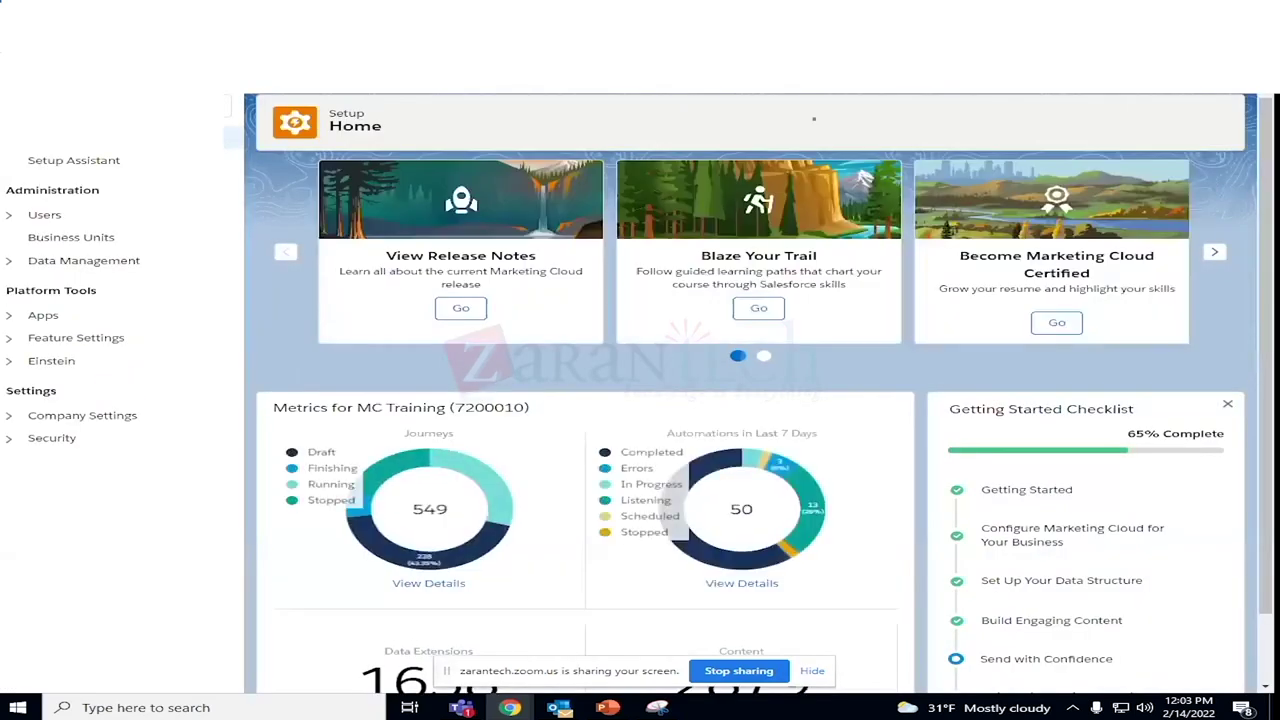
click(10, 260)
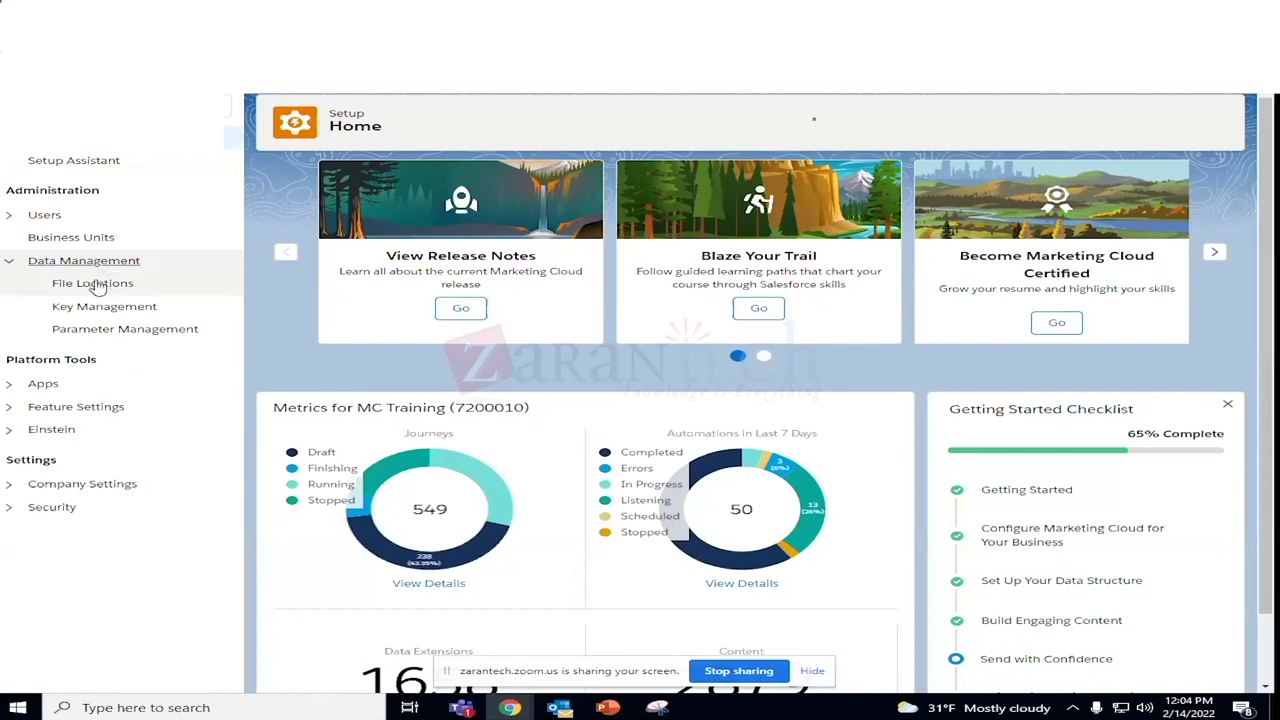
View the File Locations, Key Management and Parameter Management pages, ending on the 46-entry File Locations list.
click(97, 285)
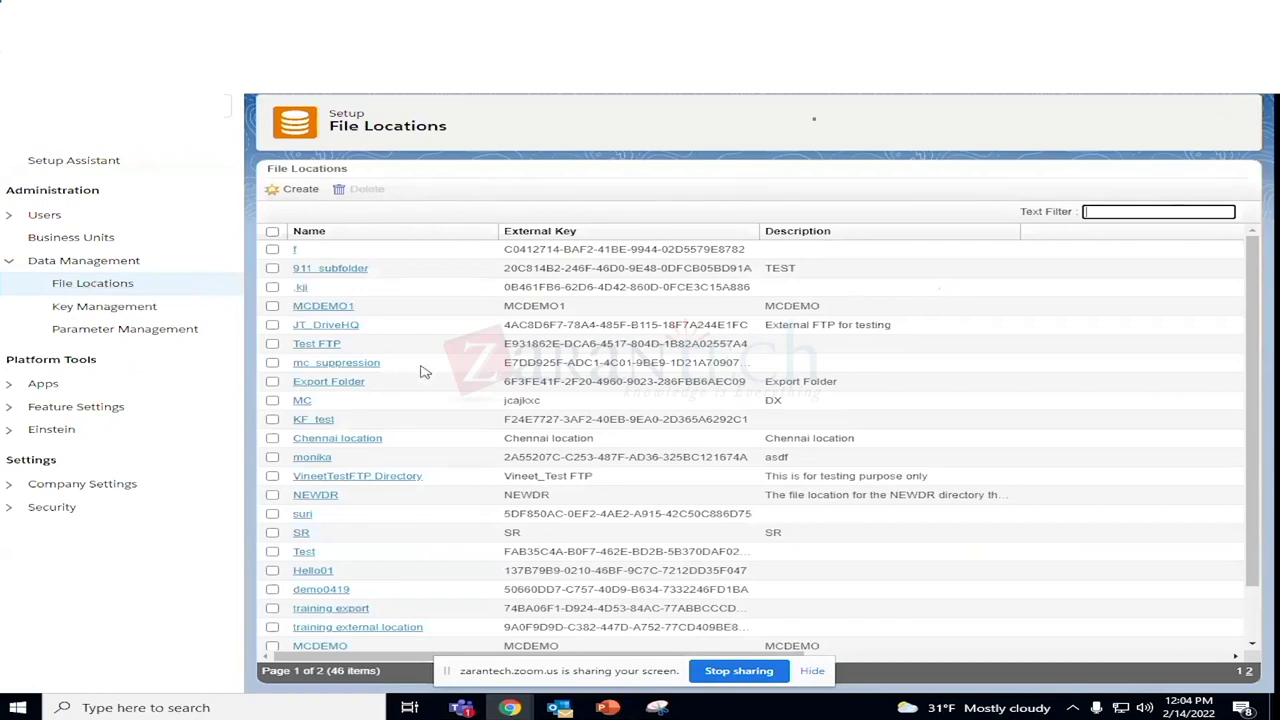
scroll(435, 372, down, 2)
click(127, 310)
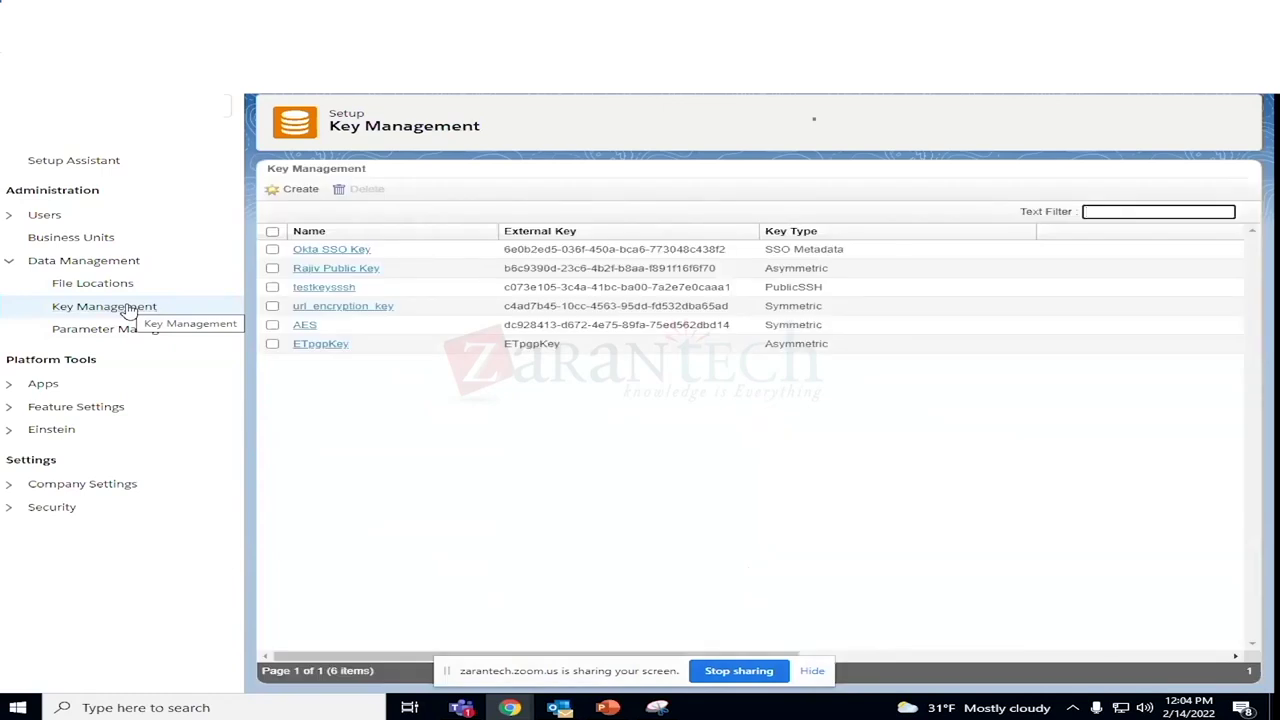
click(97, 335)
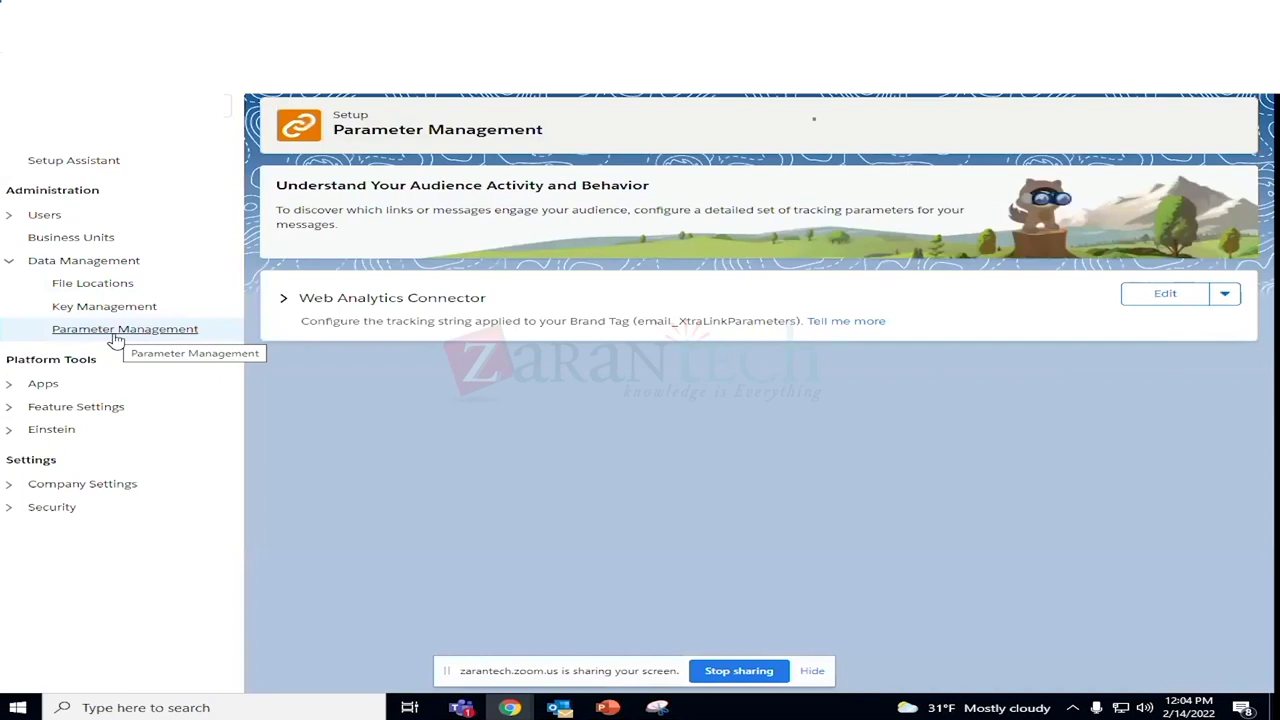
click(110, 287)
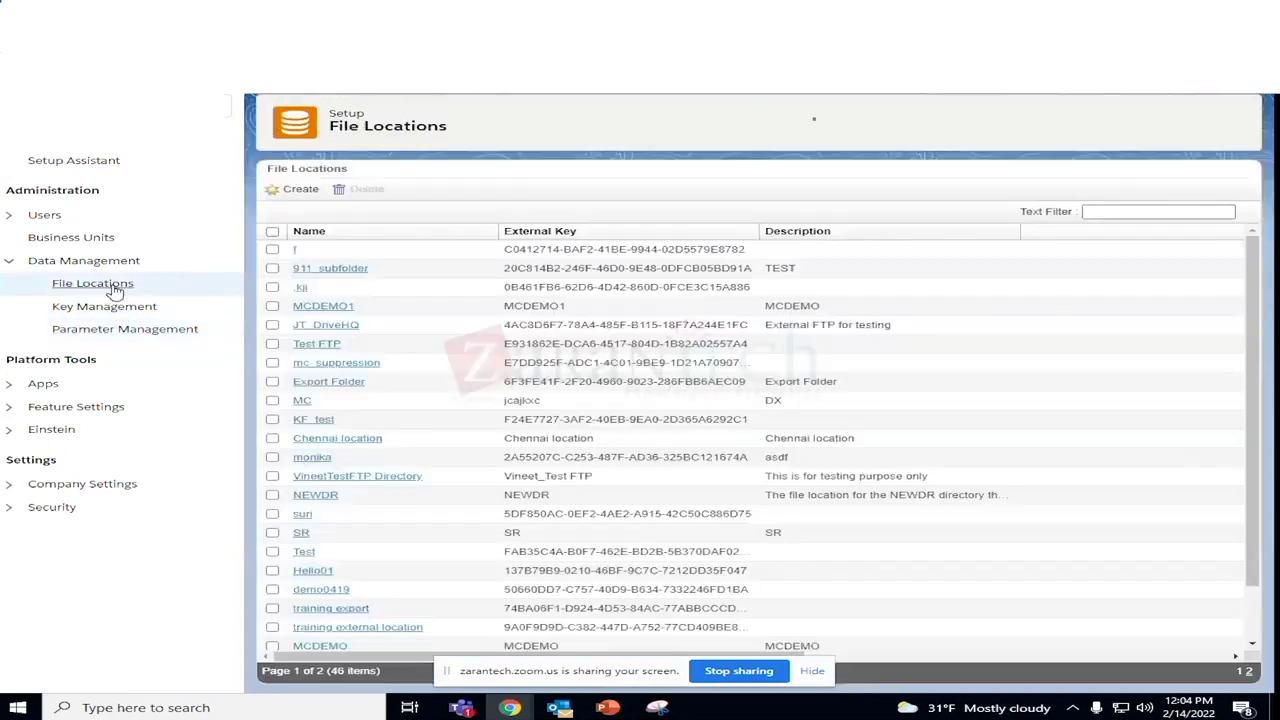
scroll(657, 447, down, 2)
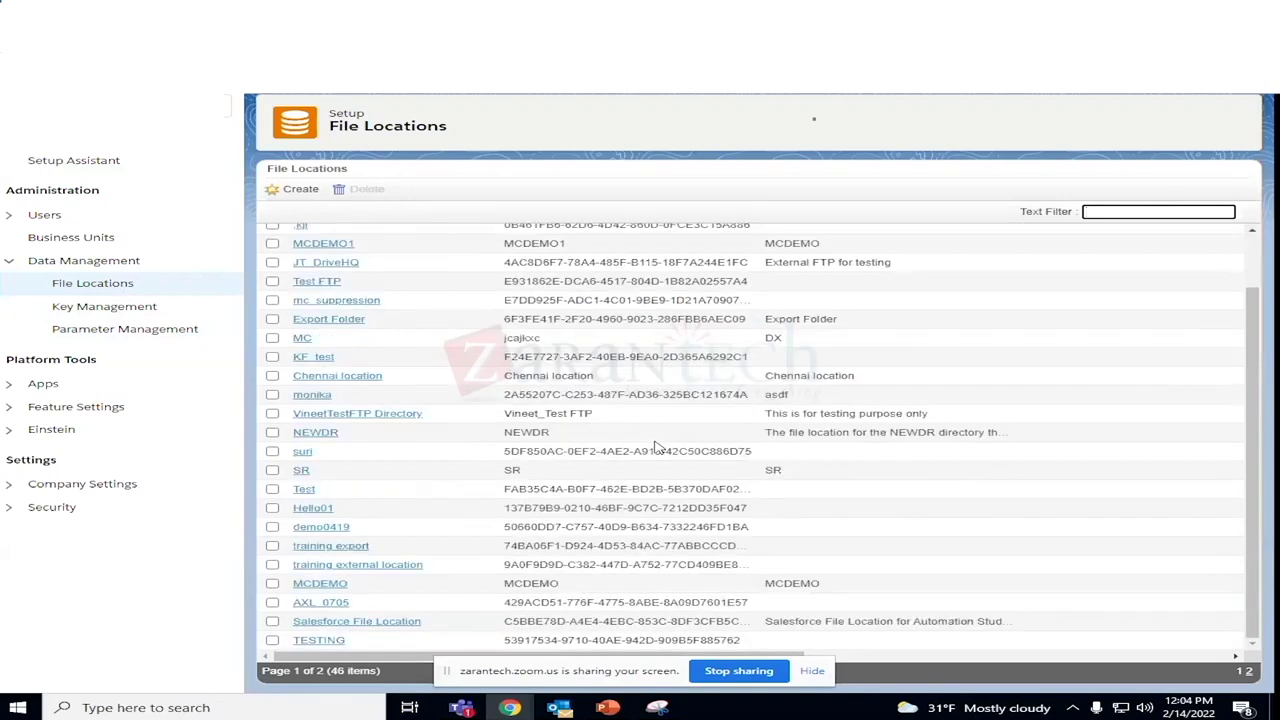
scroll(657, 447, up, 2)
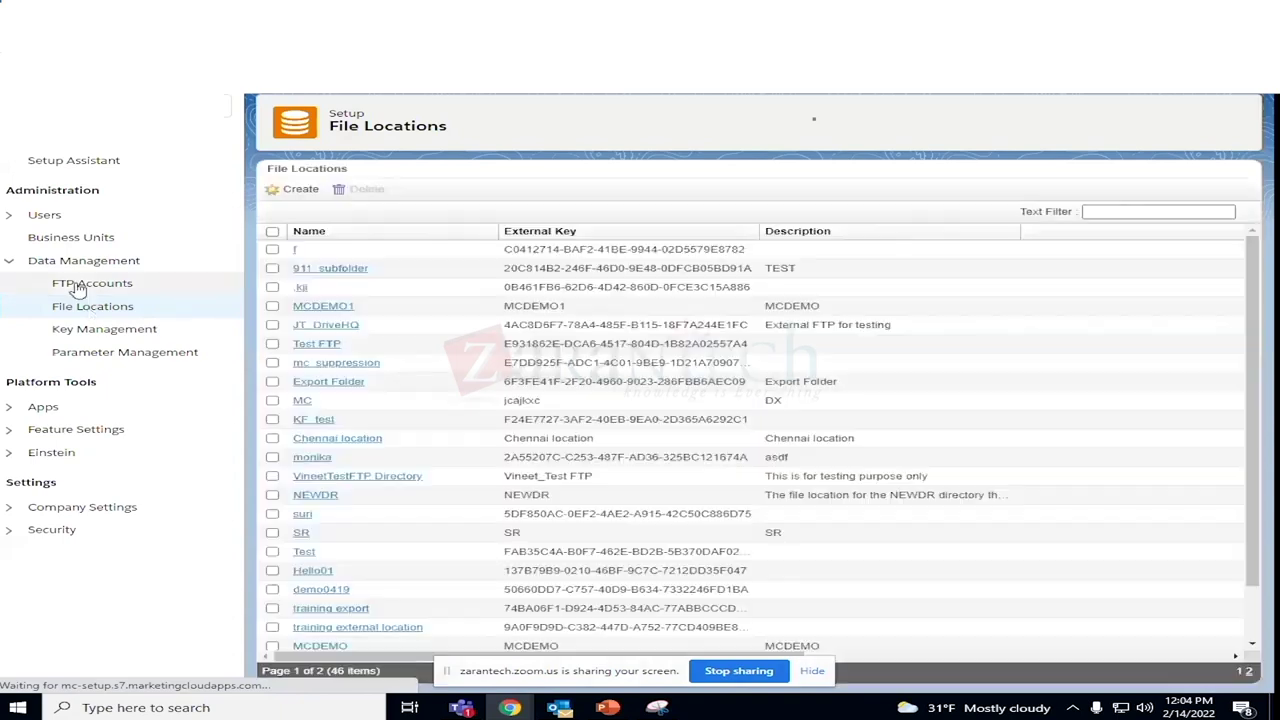
On the FTP Accounts page, start an Add FTP User form and begin entering the e-mail address.
click(78, 286)
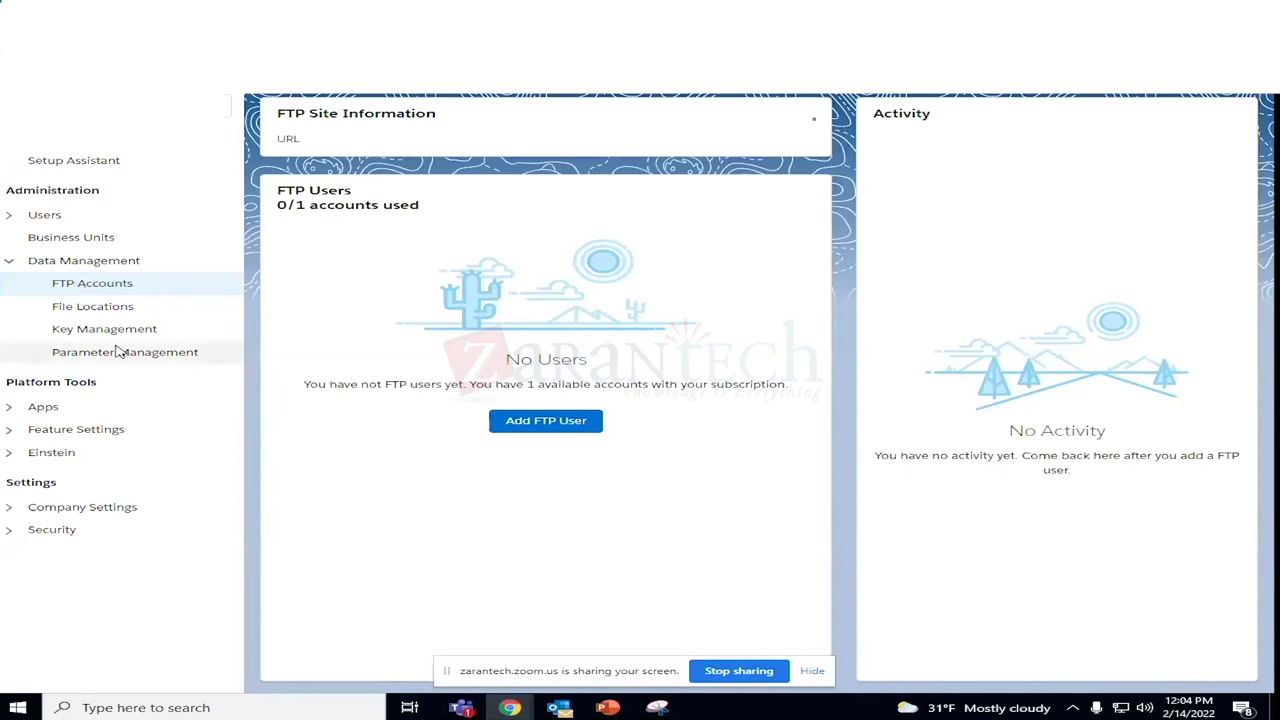
click(557, 433)
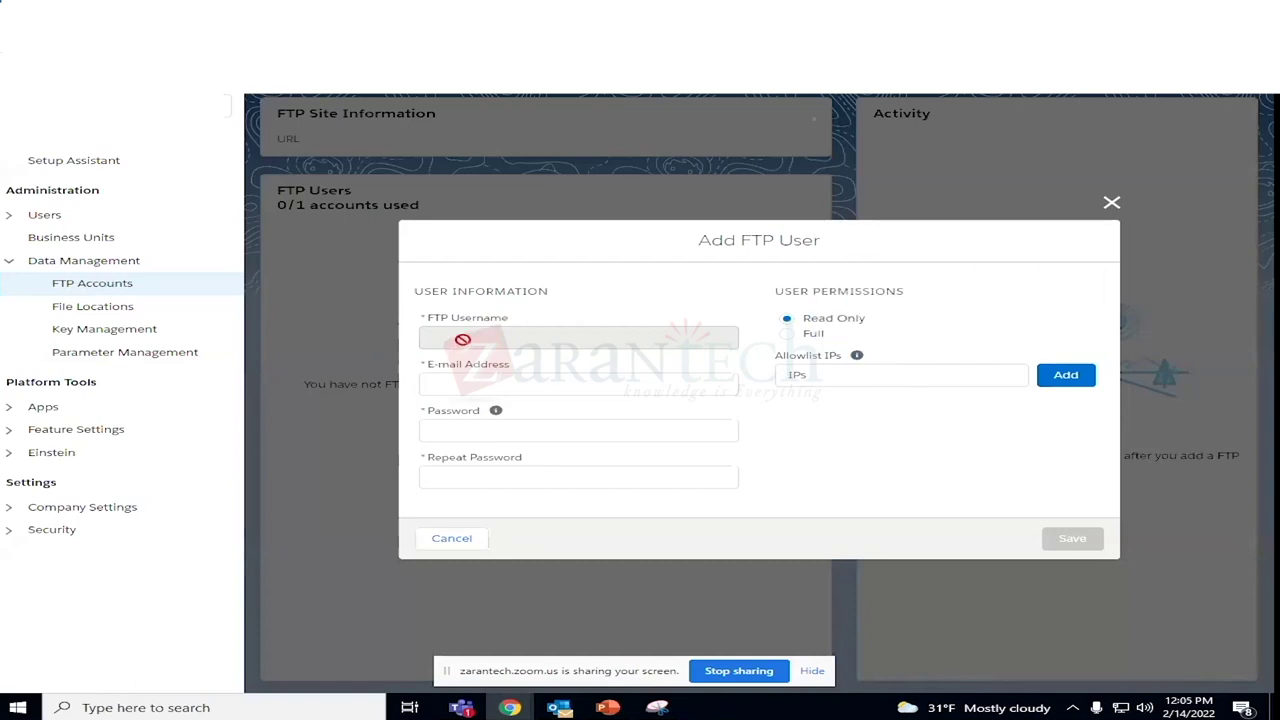
click(463, 383)
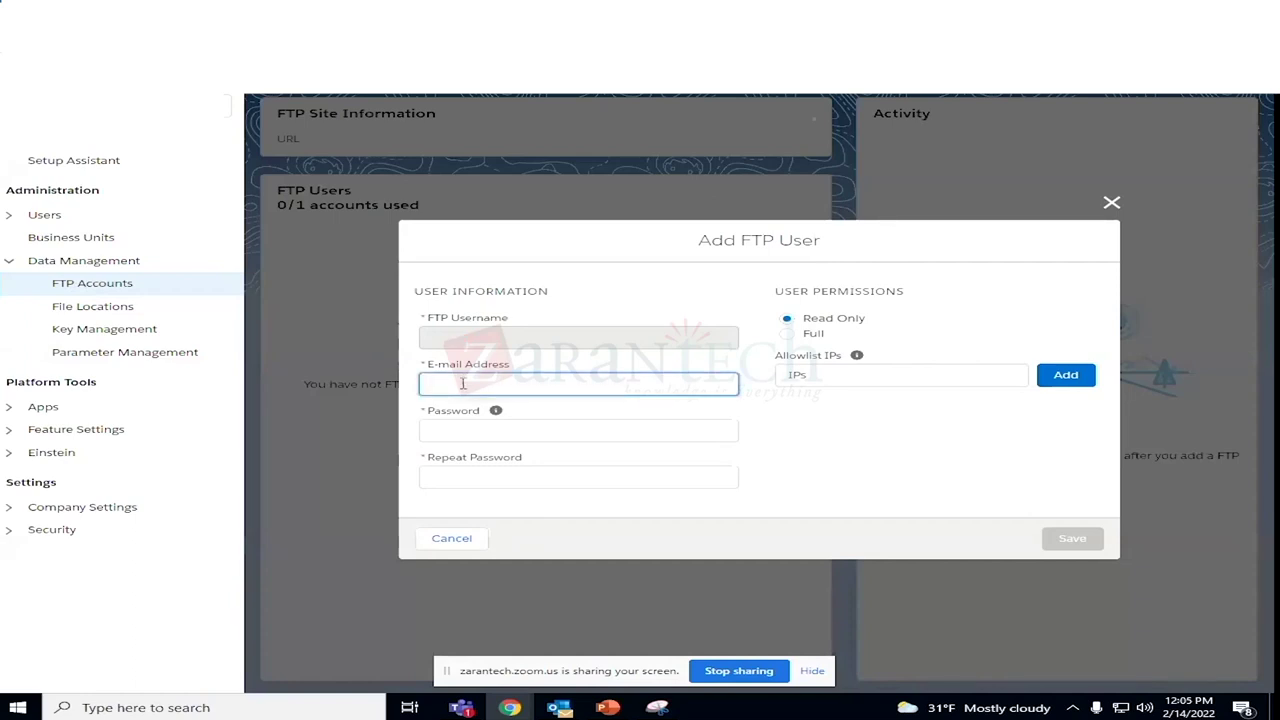
text(so)
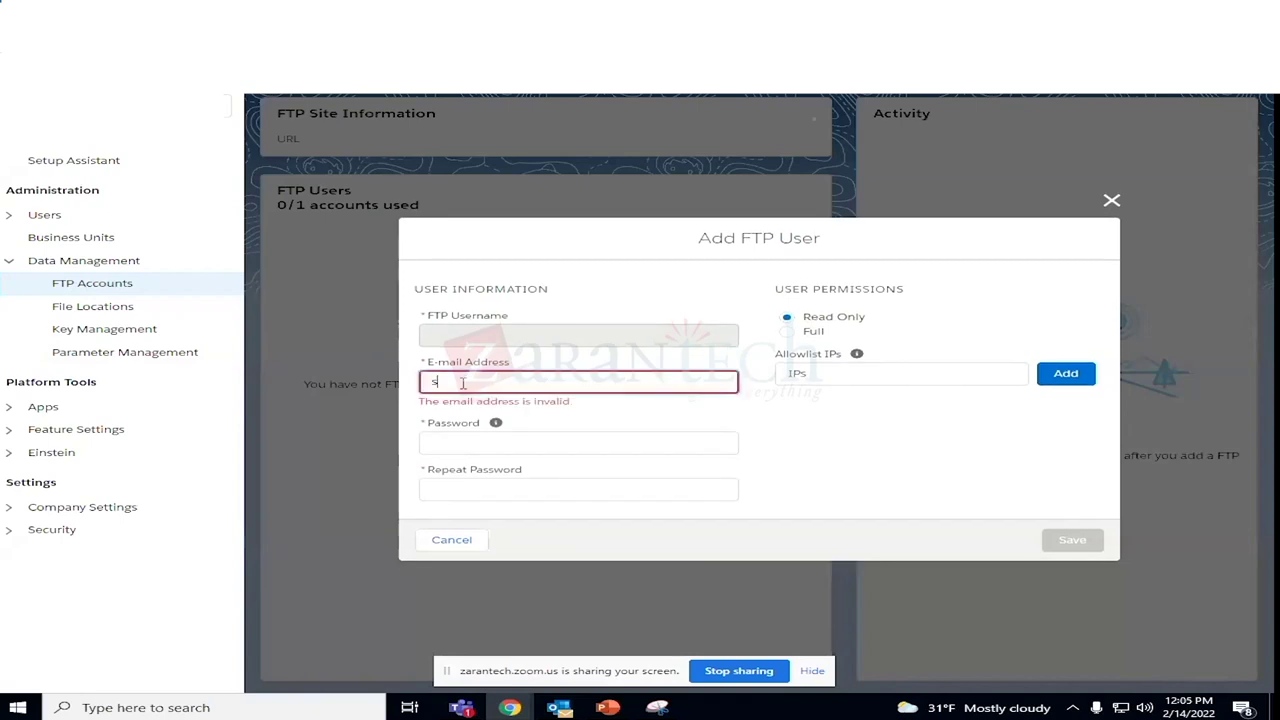
Cancel the partly filled form, reload FTP Accounts and open a fresh Add FTP User form.
click(451, 539)
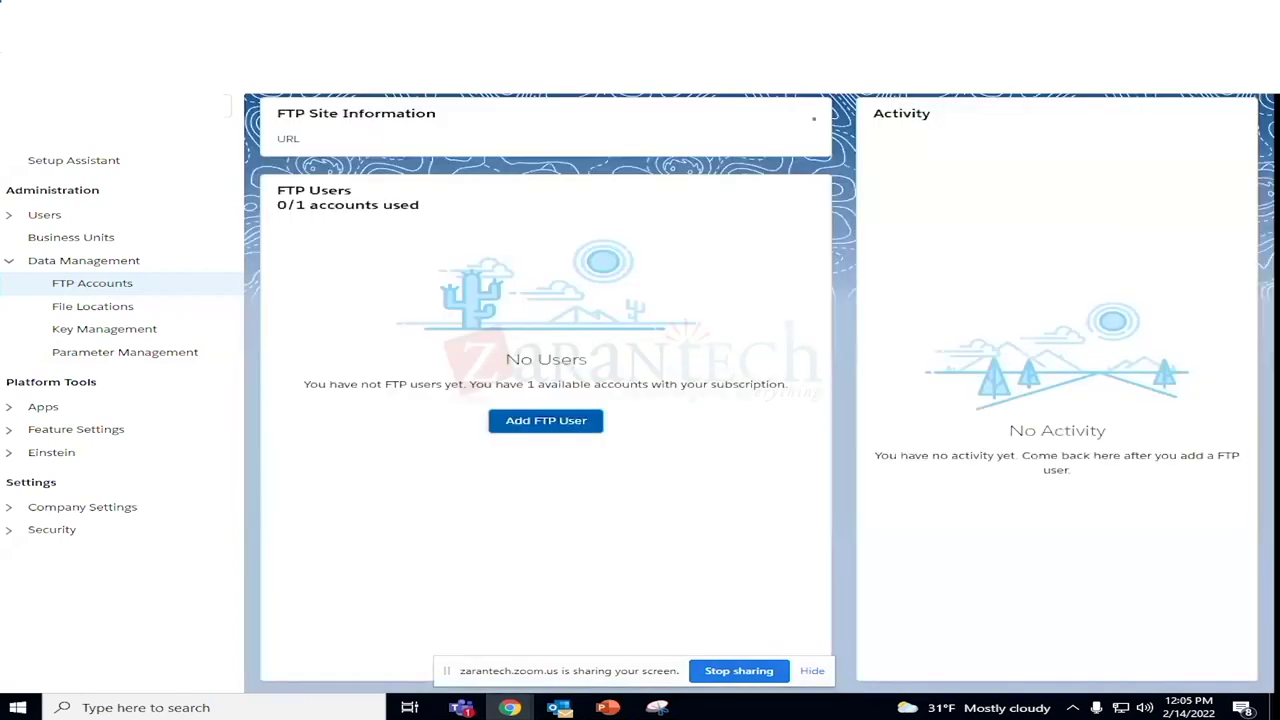
click(165, 155)
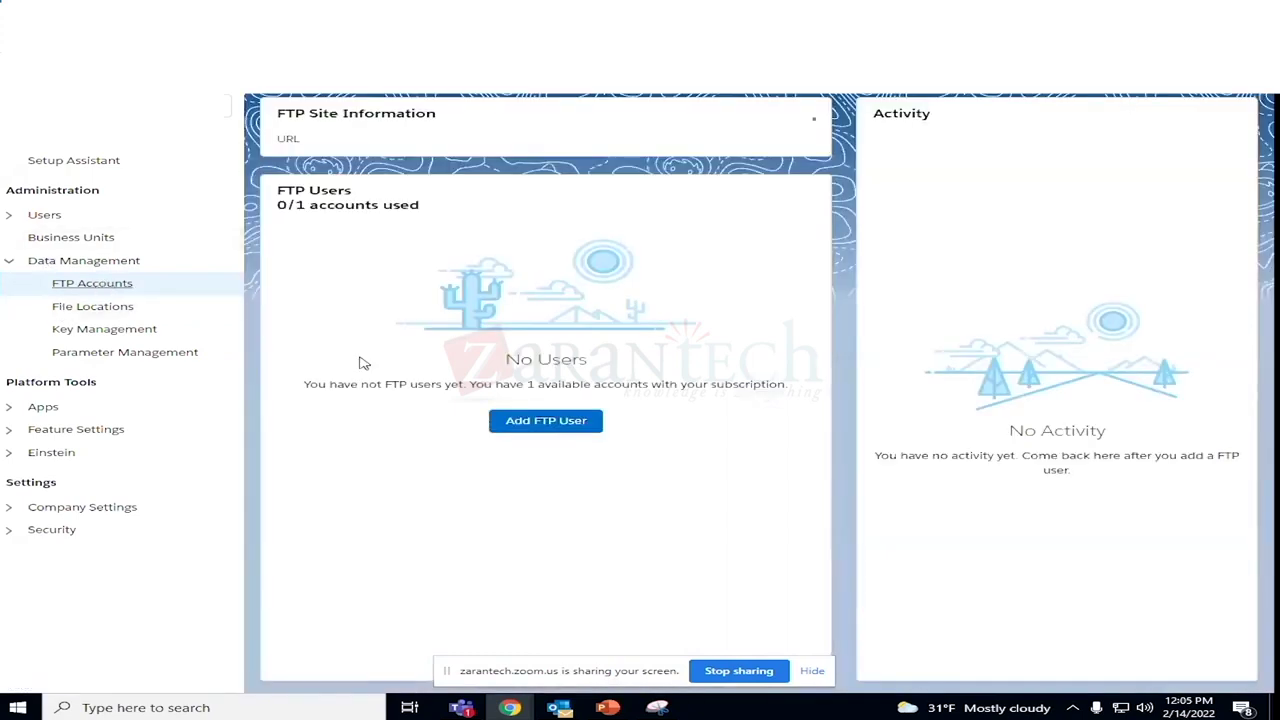
click(557, 421)
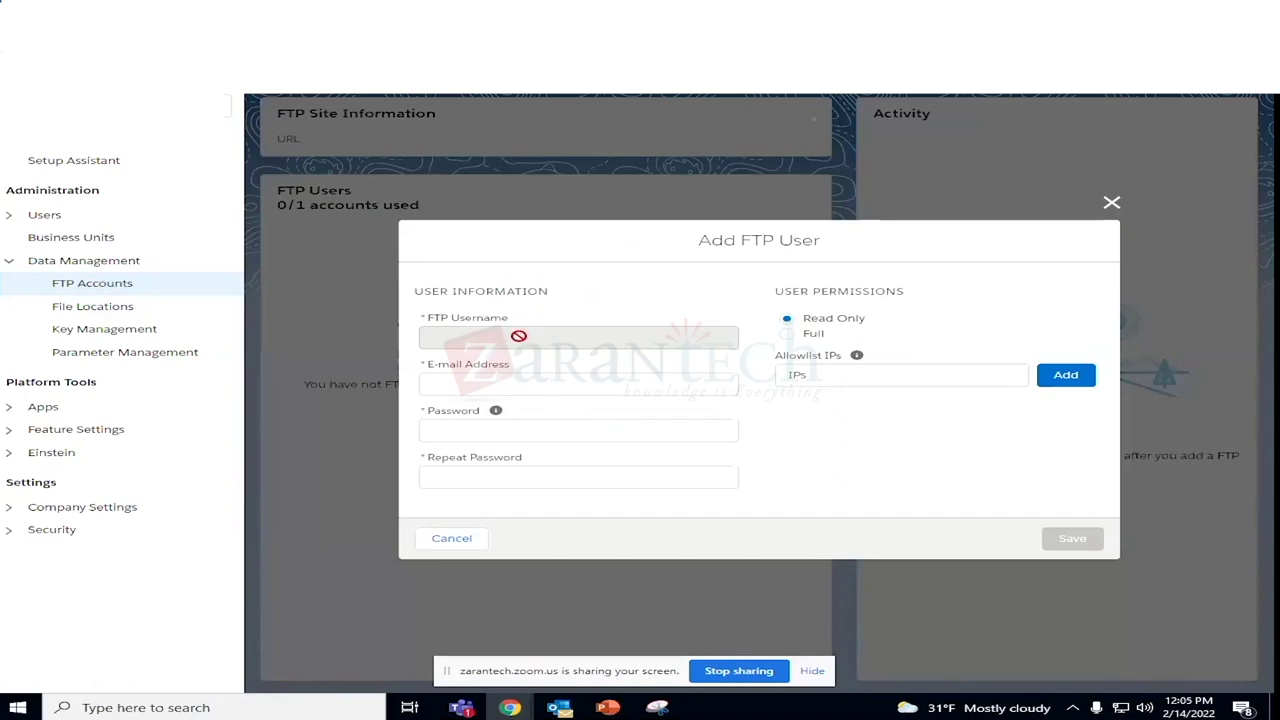
Choose Full user permissions and enter the new FTP user's e-mail address.
click(787, 334)
click(509, 379)
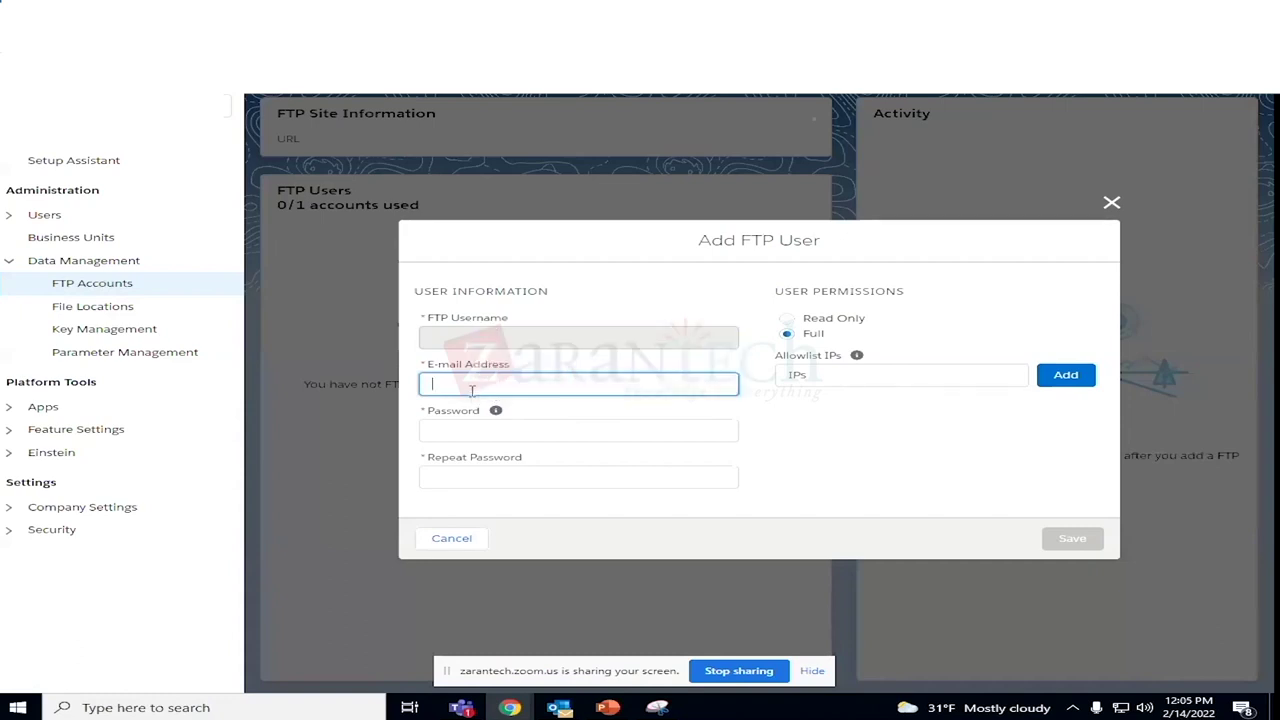
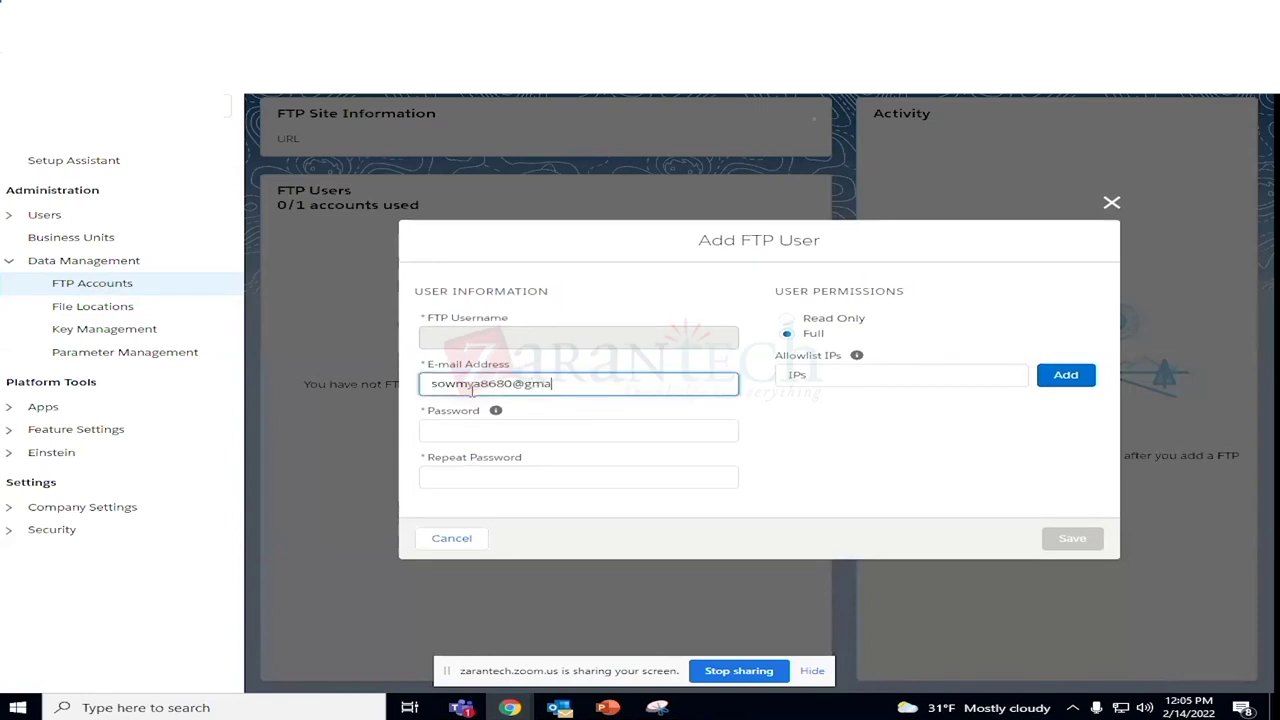
Enter the FTP user's password, retrying several different passwords to satisfy the complexity rule.
click(473, 432)
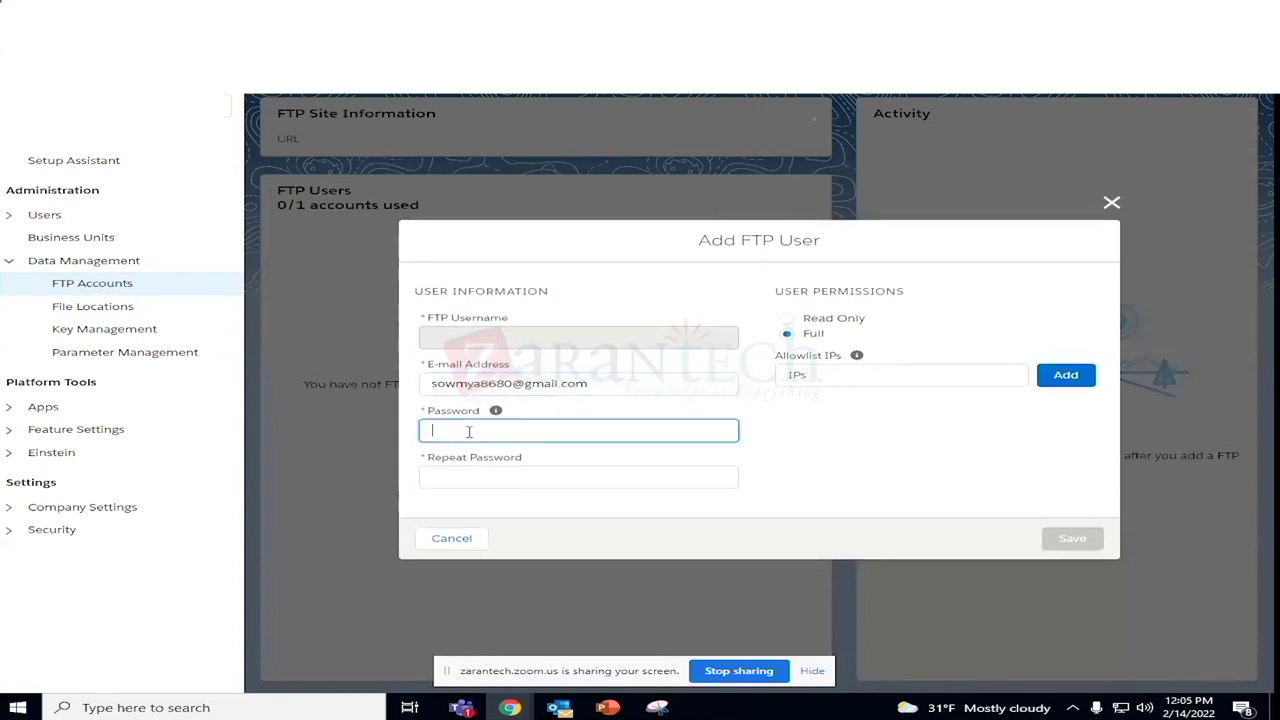
text(******)
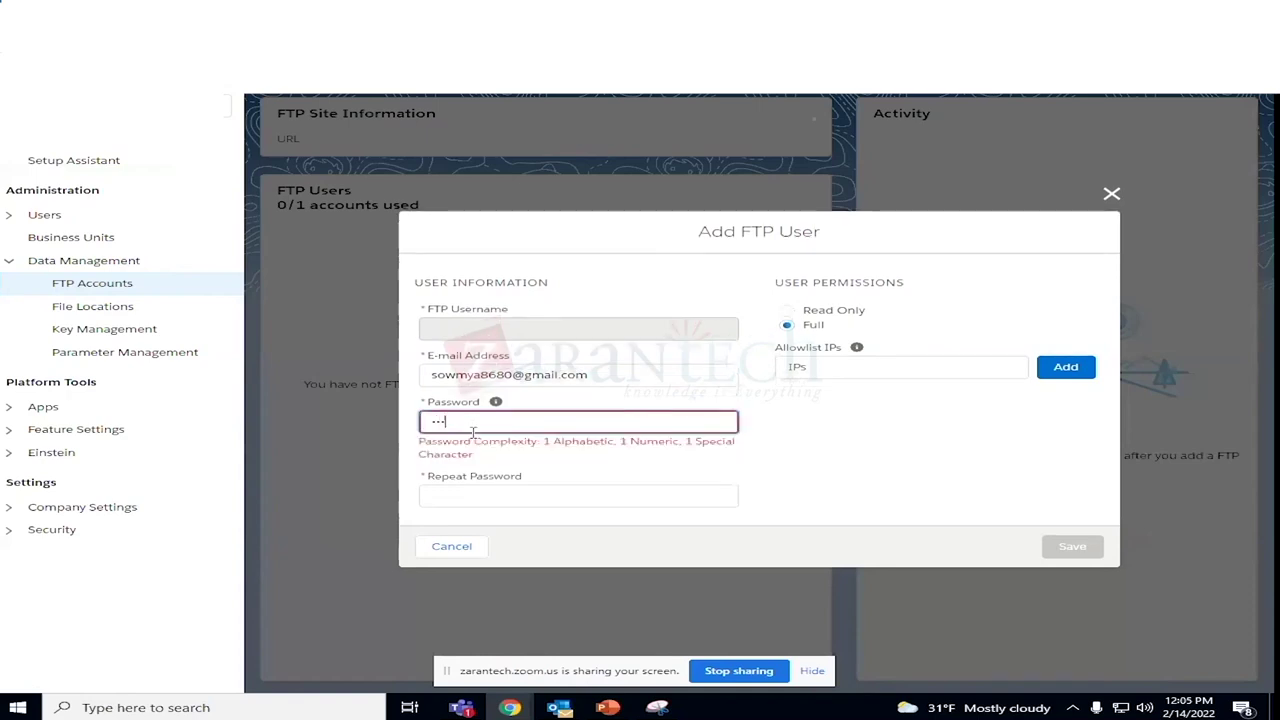
text(***)
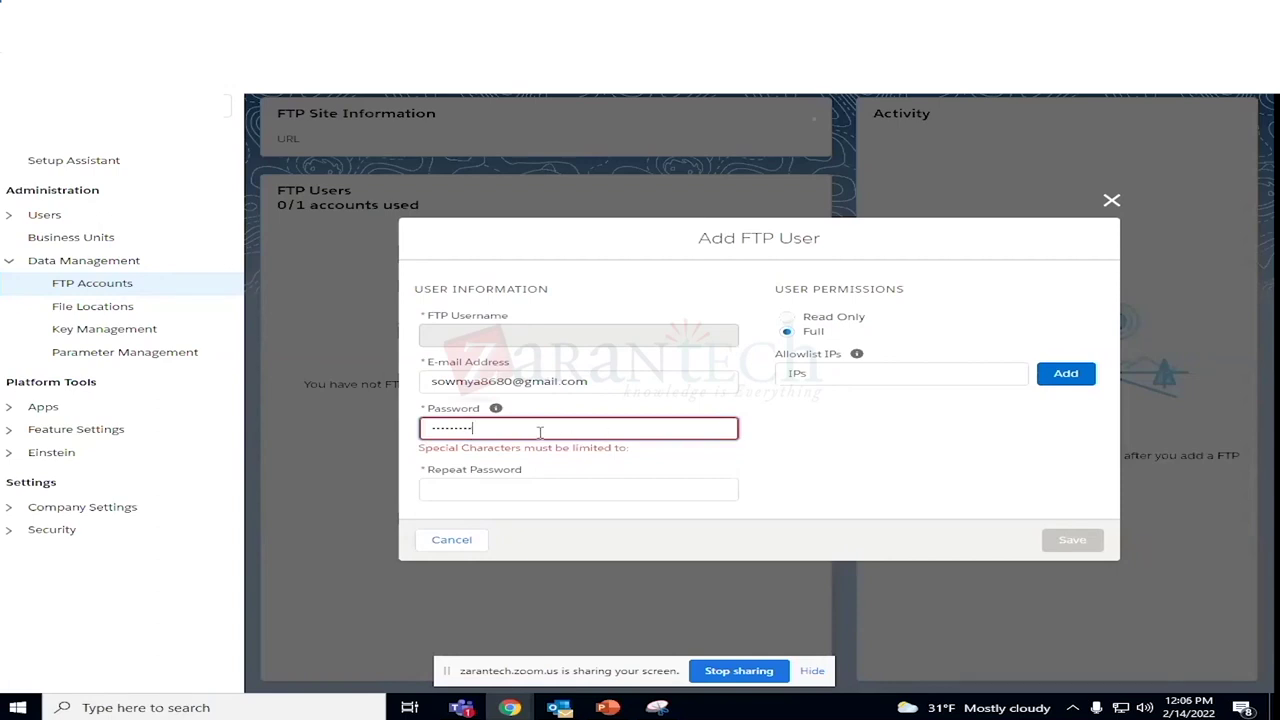
key(BackSpace)
key(BackSpace)
key(BackSpace)
key(BackSpace)
key(BackSpace)
key(BackSpace)
key(BackSpace)
key(BackSpace)
key(BackSpace)
text(********)
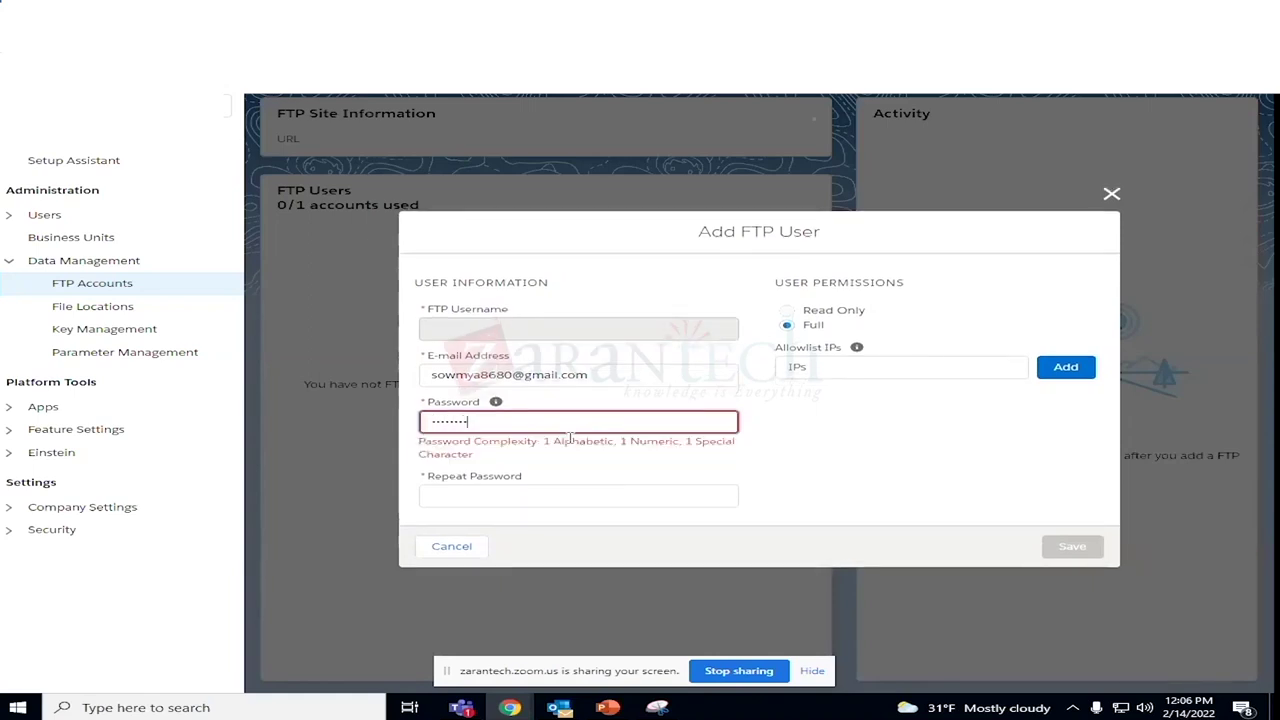
text(@)
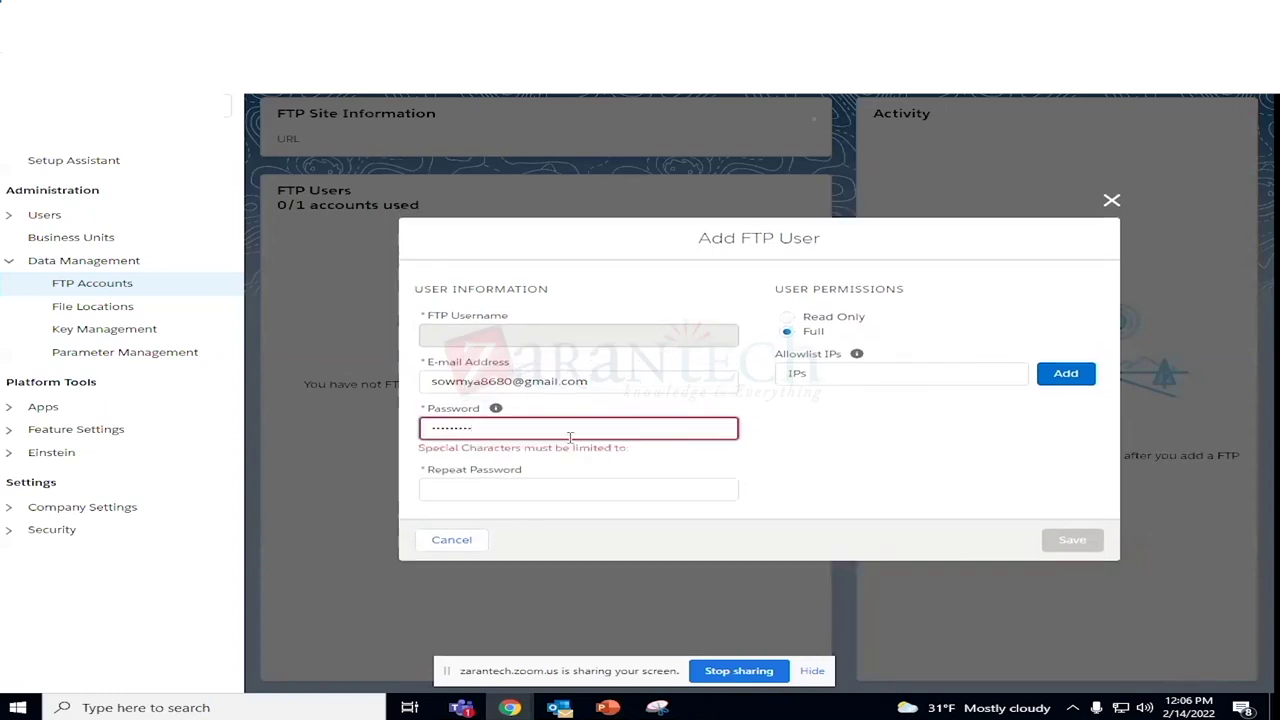
key(BackSpace)
key(BackSpace)
key(BackSpace)
key(BackSpace)
key(BackSpace)
key(BackSpace)
key(BackSpace)
key(BackSpace)
key(BackSpace)
text(•)
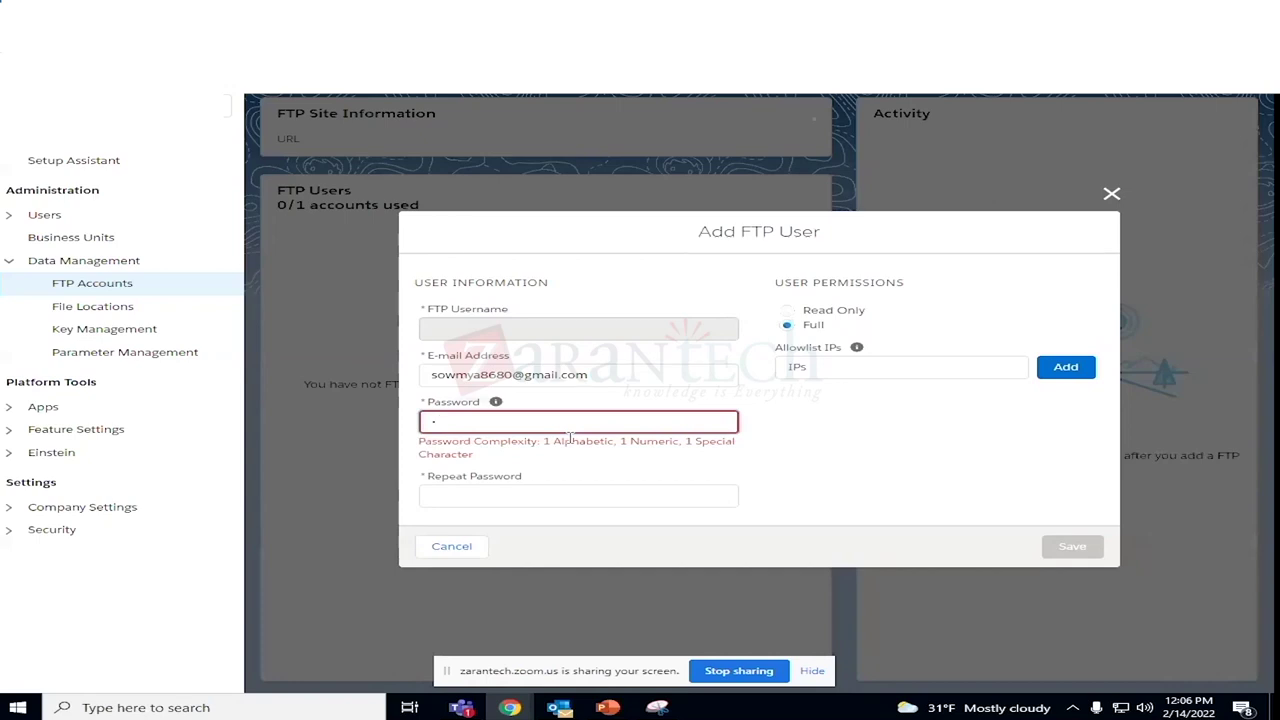
key(BackSpace)
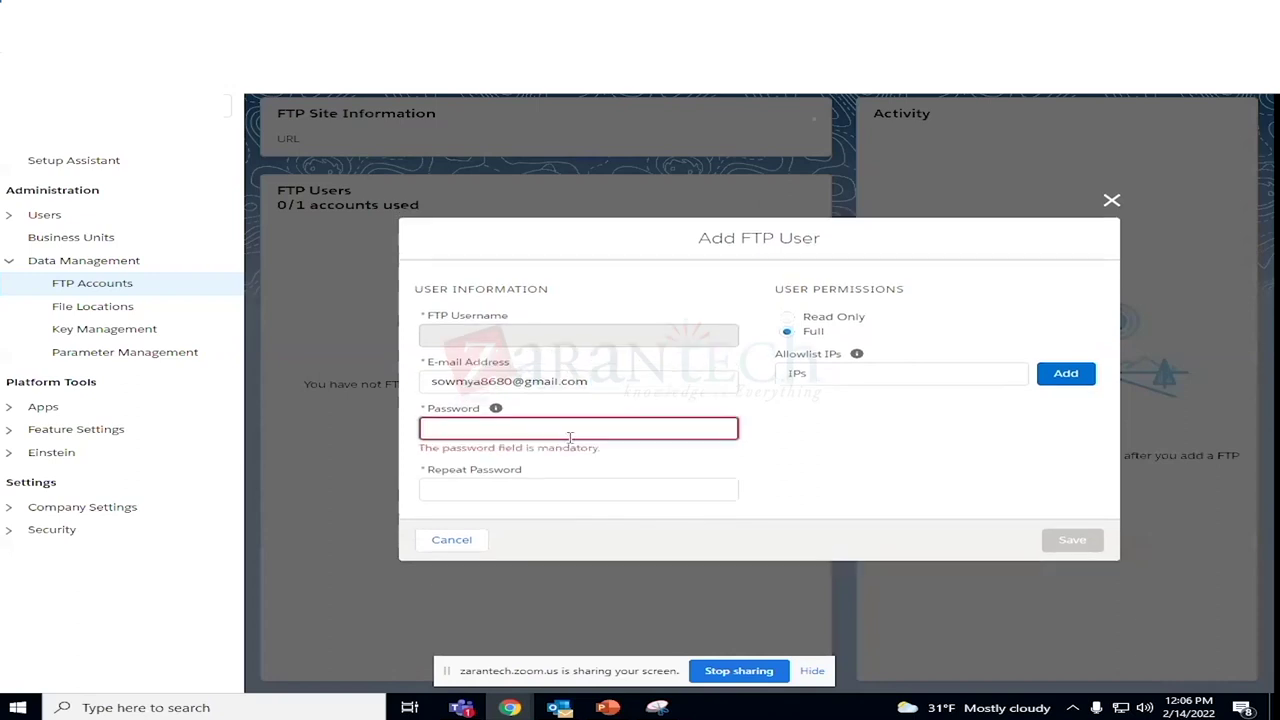
text(a)
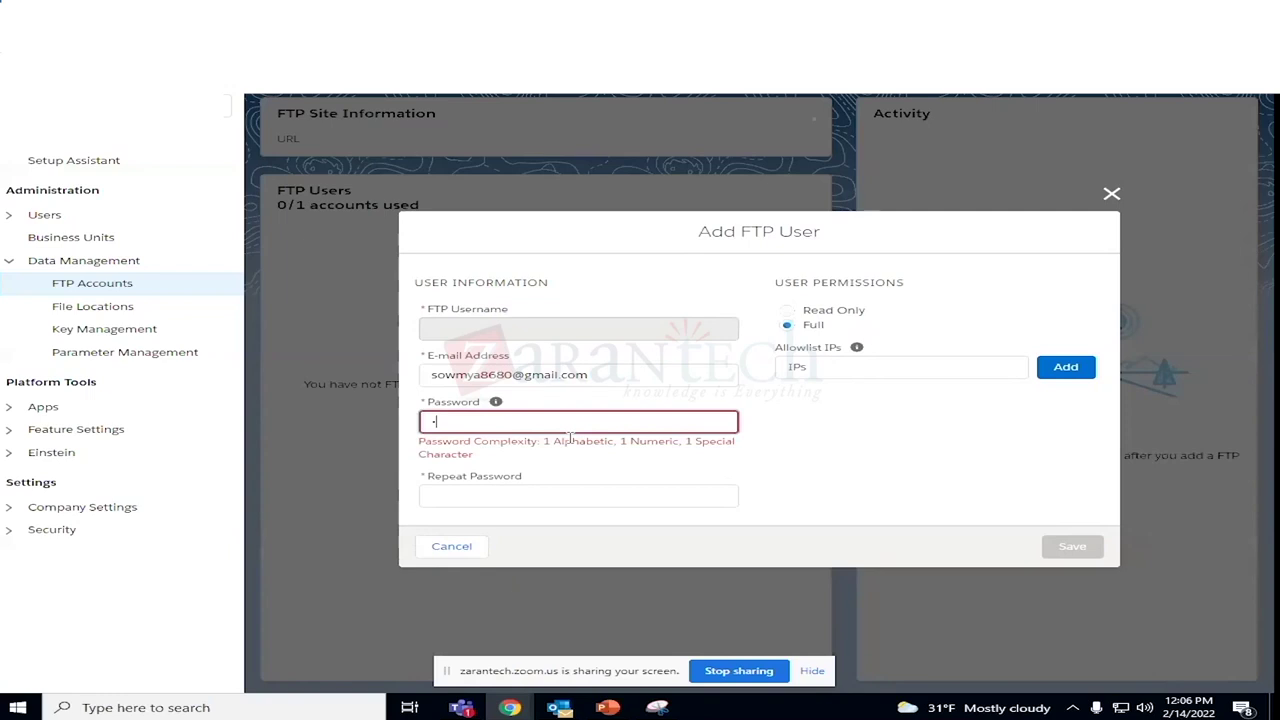
text(bcdefg@)
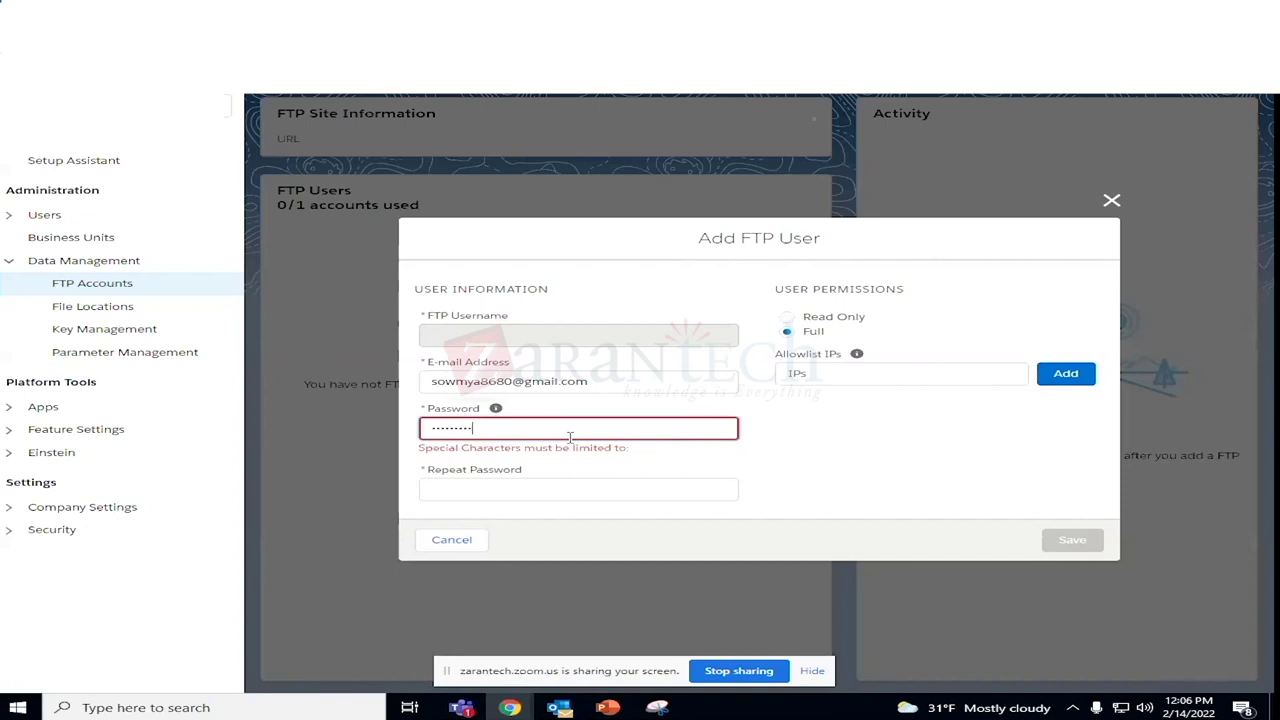
key(BackSpace)
key(BackSpace)
key(BackSpace)
key(BackSpace)
key(BackSpace)
key(BackSpace)
key(BackSpace)
key(BackSpace)
key(BackSpace)
text(1)
key(BackSpace)
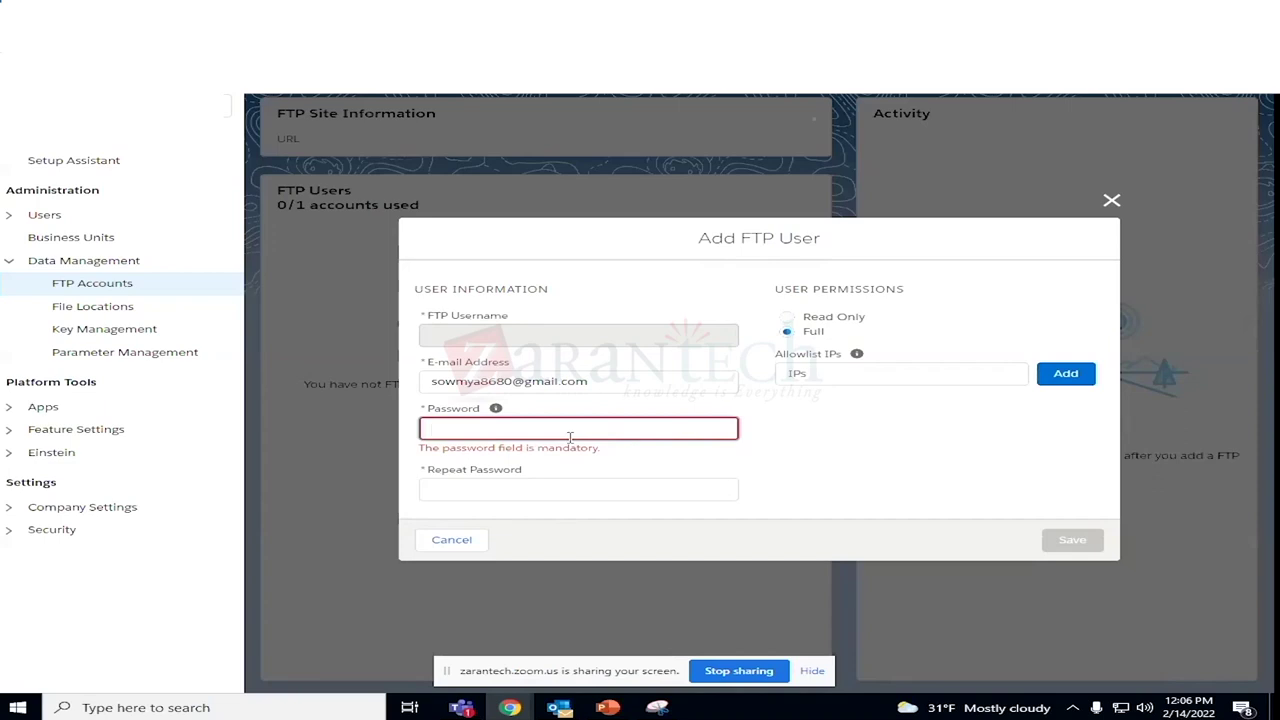
text(1)
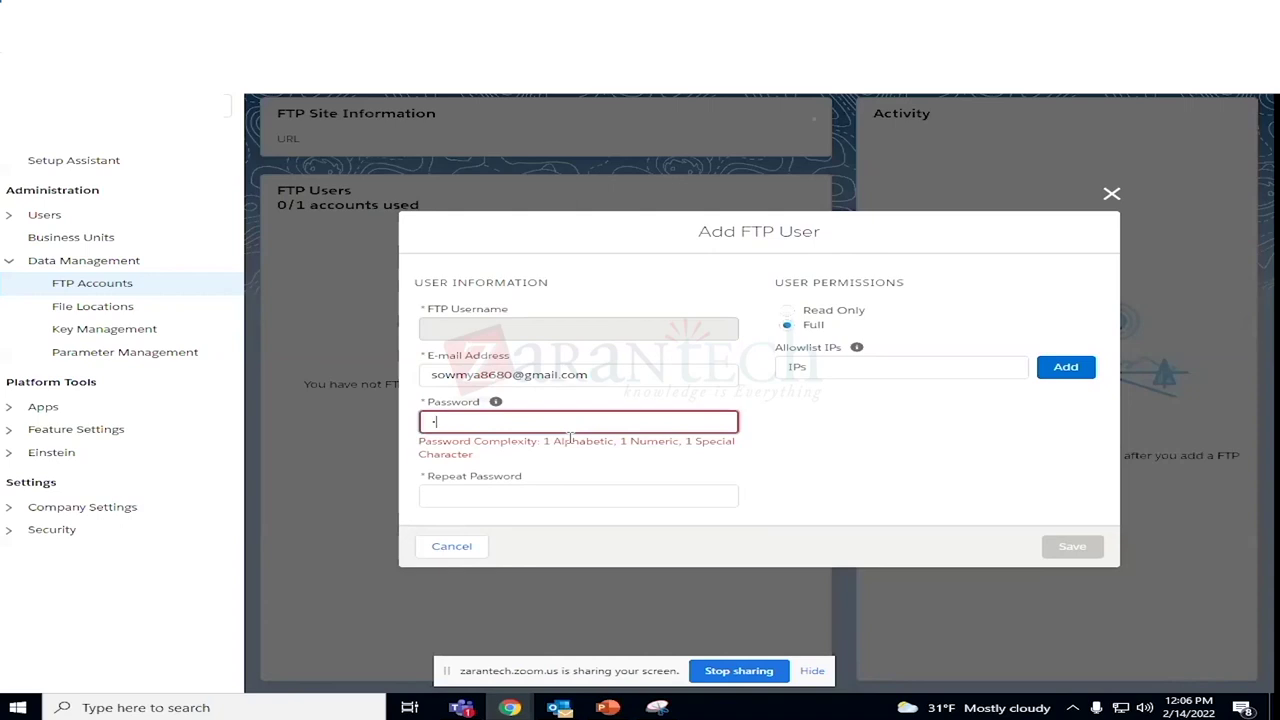
key(BackSpace)
text(1)
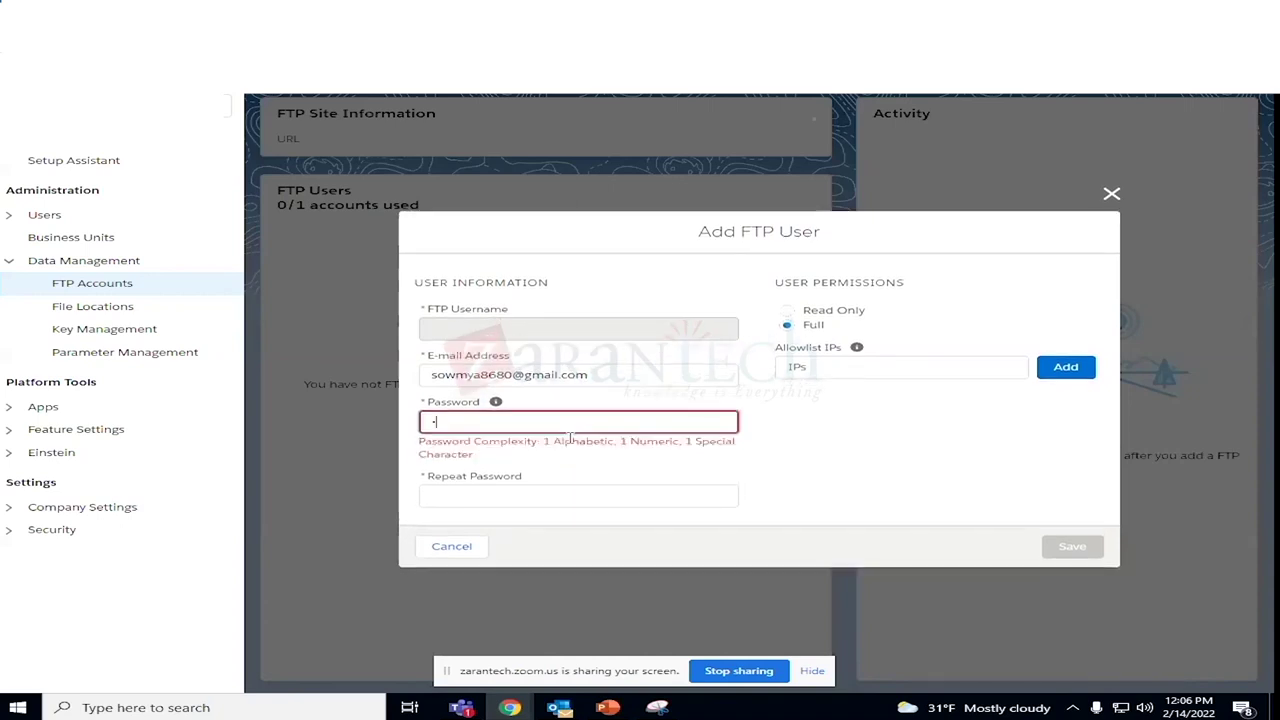
key(BackSpace)
text(•••••••••)
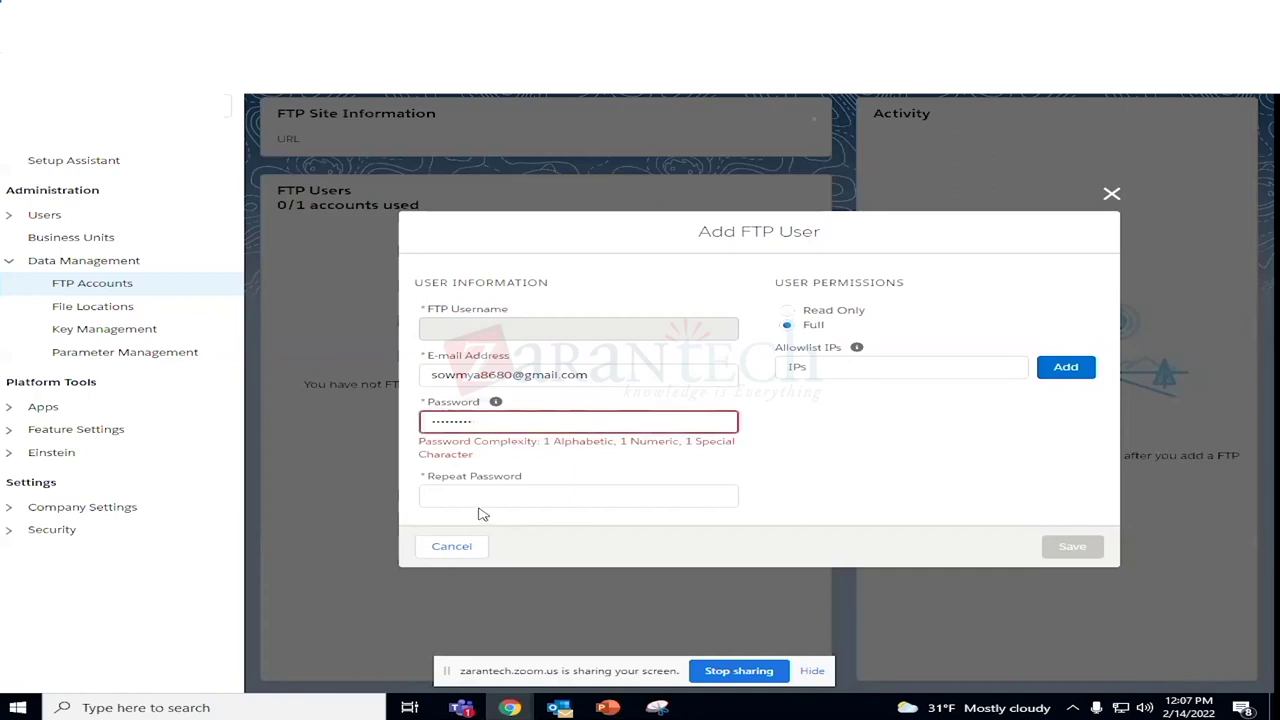
Try yet another password in the Password field after clearing the rejected one.
click(517, 421)
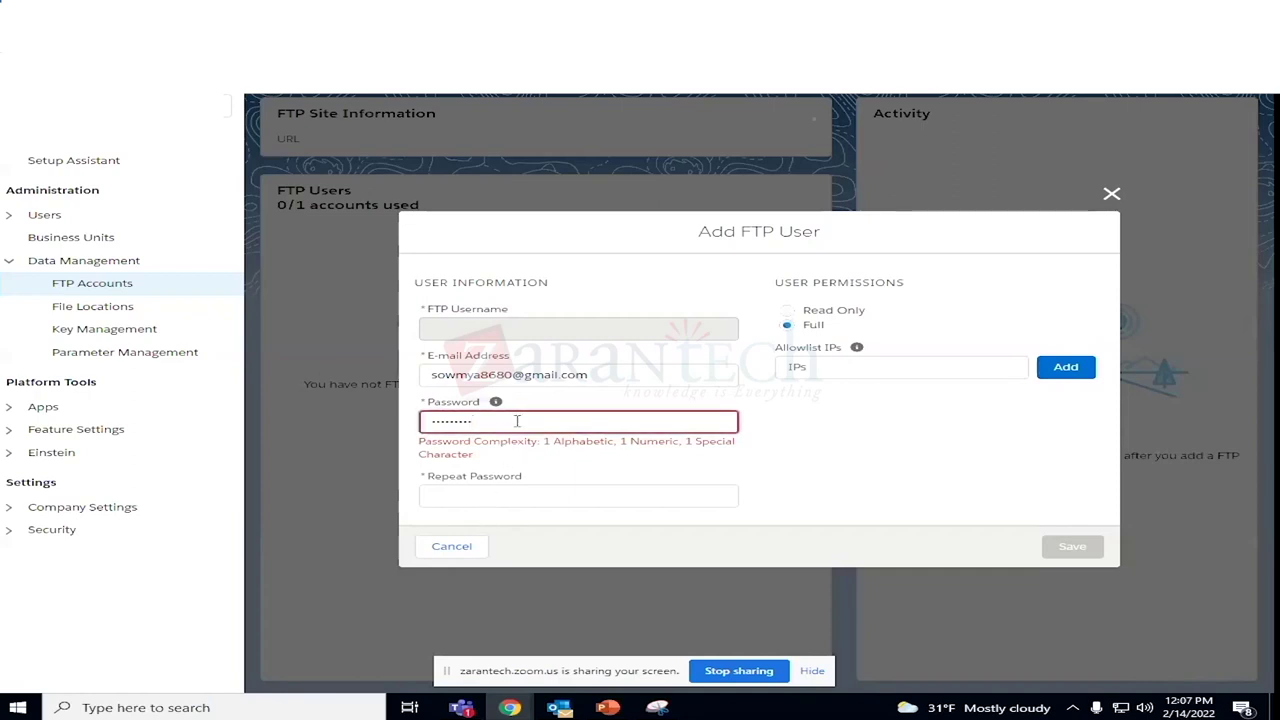
key(BackSpace)
key(BackSpace)
key(BackSpace)
key(BackSpace)
key(BackSpace)
key(BackSpace)
key(BackSpace)
key(BackSpace)
text(admin@123)
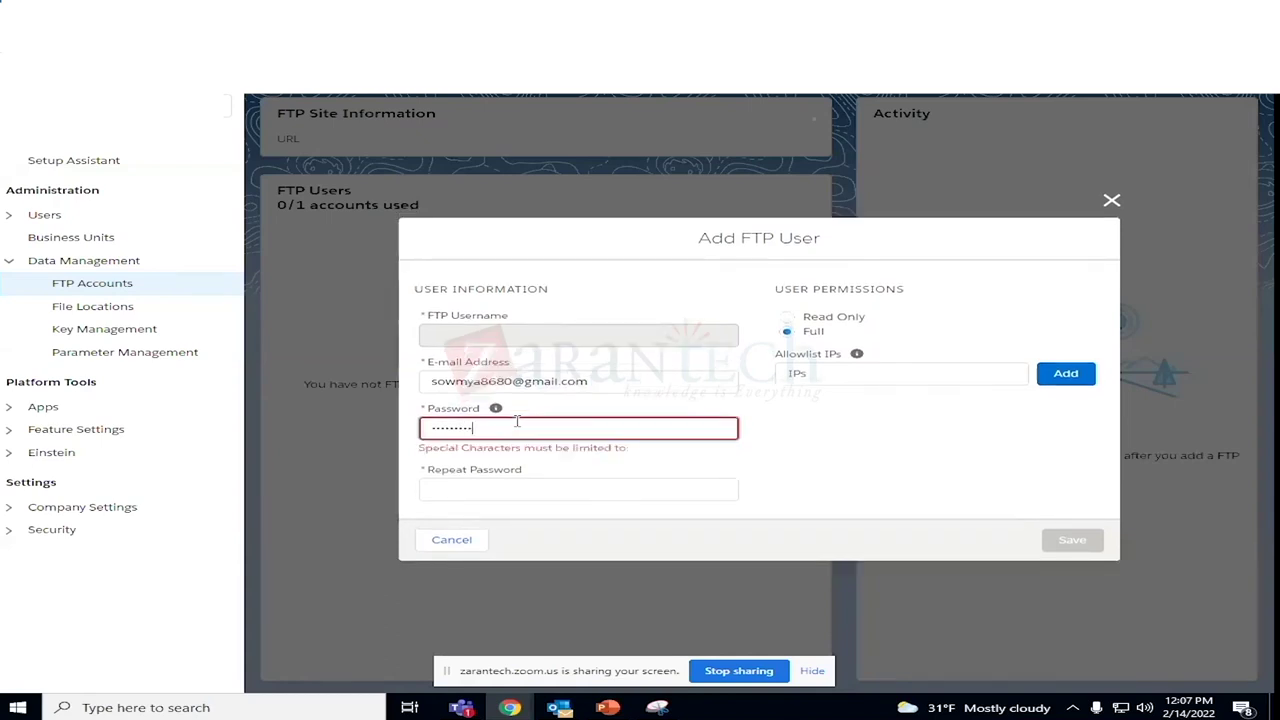
key(BackSpace)
key(BackSpace)
key(BackSpace)
key(BackSpace)
key(BackSpace)
key(BackSpace)
key(BackSpace)
key(BackSpace)
key(BackSpace)
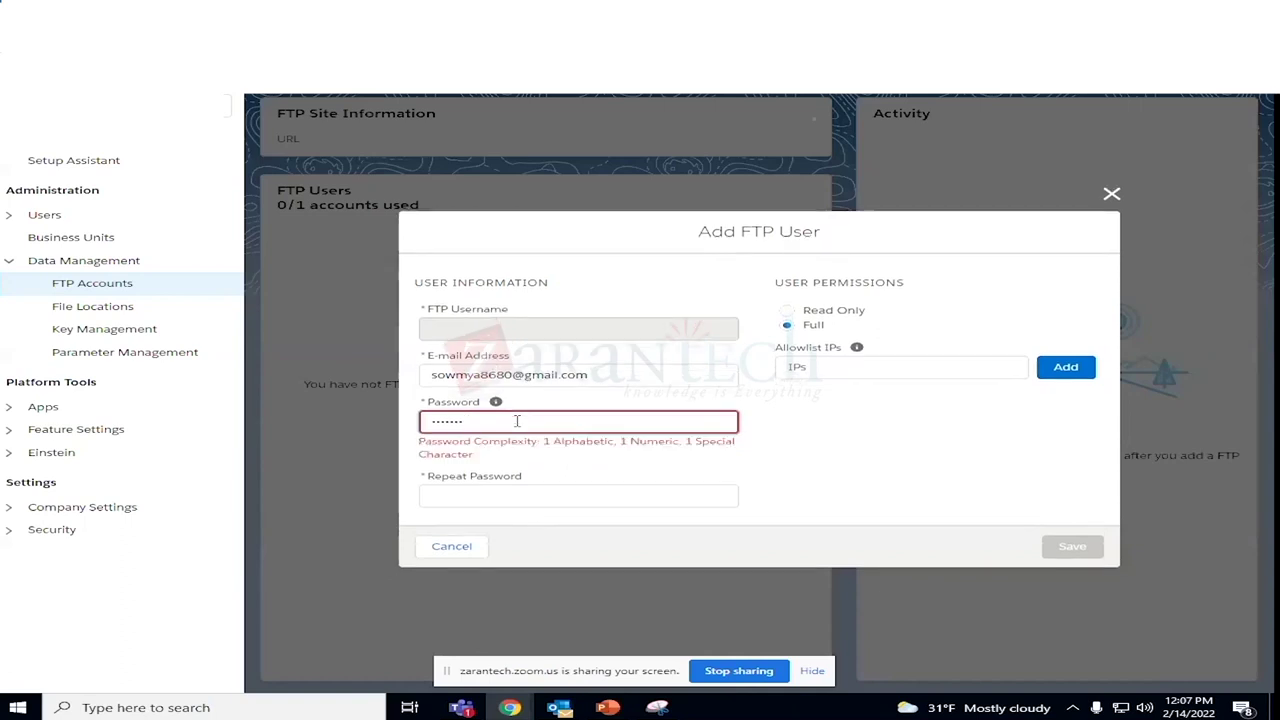
text(••••••••••••••••)
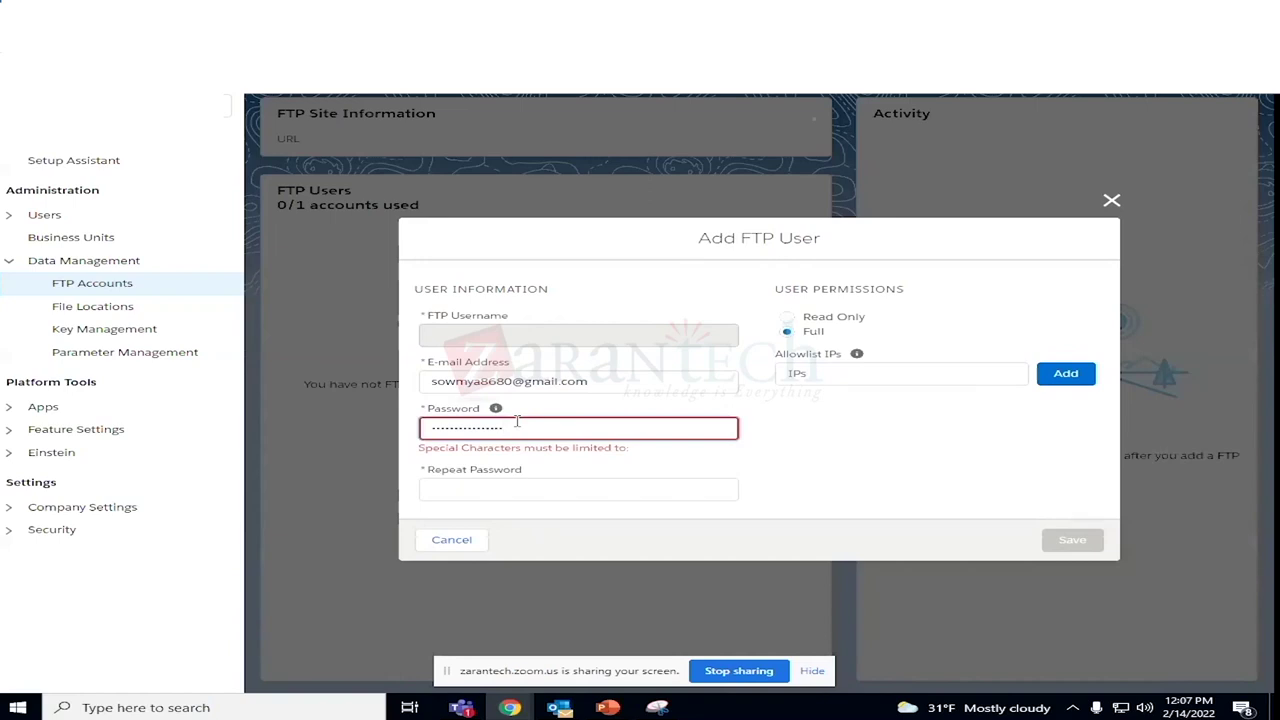
Clear the password and cancel the Add FTP User form without saving.
click(473, 498)
click(514, 427)
key(BackSpace)
key(BackSpace)
key(BackSpace)
key(BackSpace)
key(BackSpace)
key(BackSpace)
key(BackSpace)
key(BackSpace)
key(BackSpace)
key(BackSpace)
key(BackSpace)
key(BackSpace)
key(BackSpace)
key(BackSpace)
key(BackSpace)
key(BackSpace)
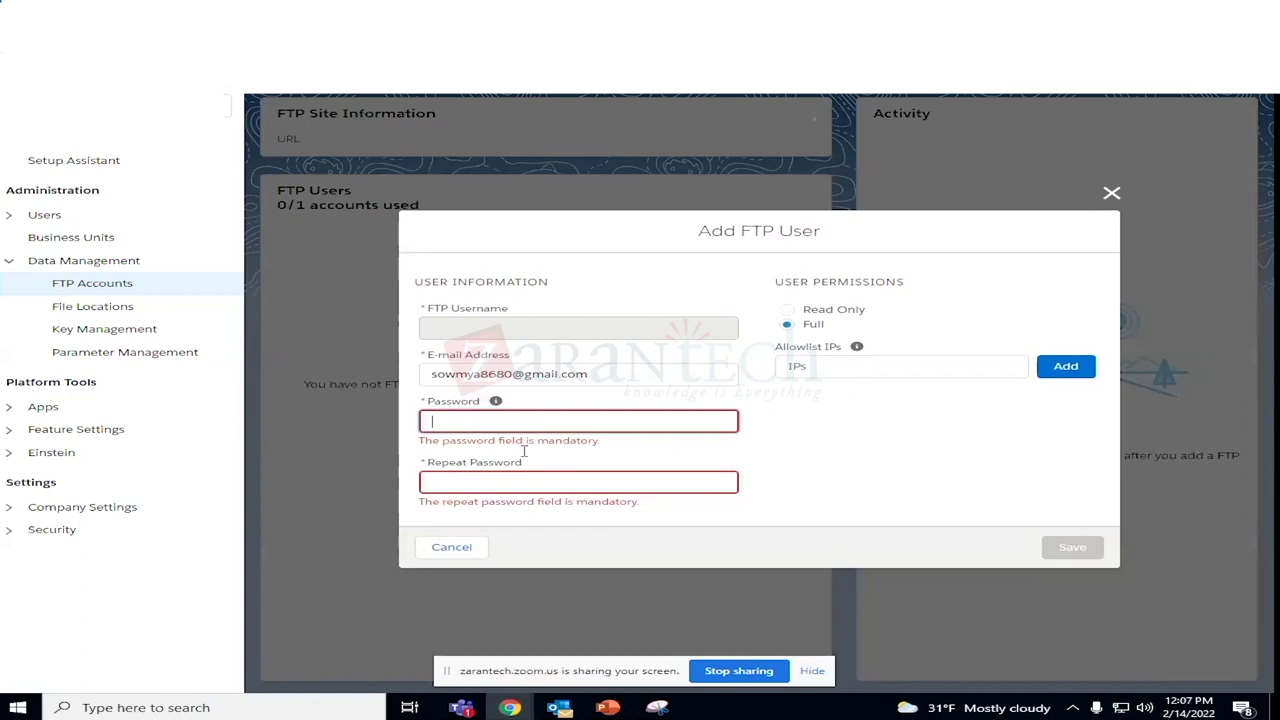
click(453, 549)
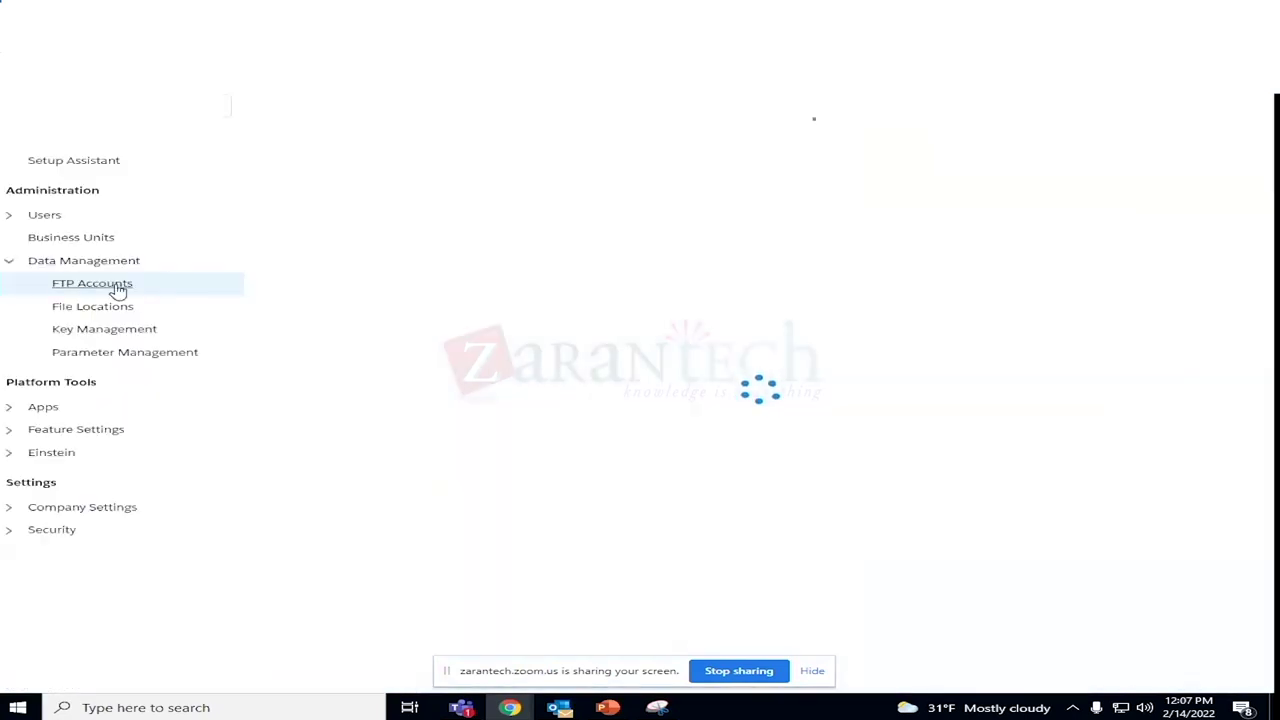
click(566, 425)
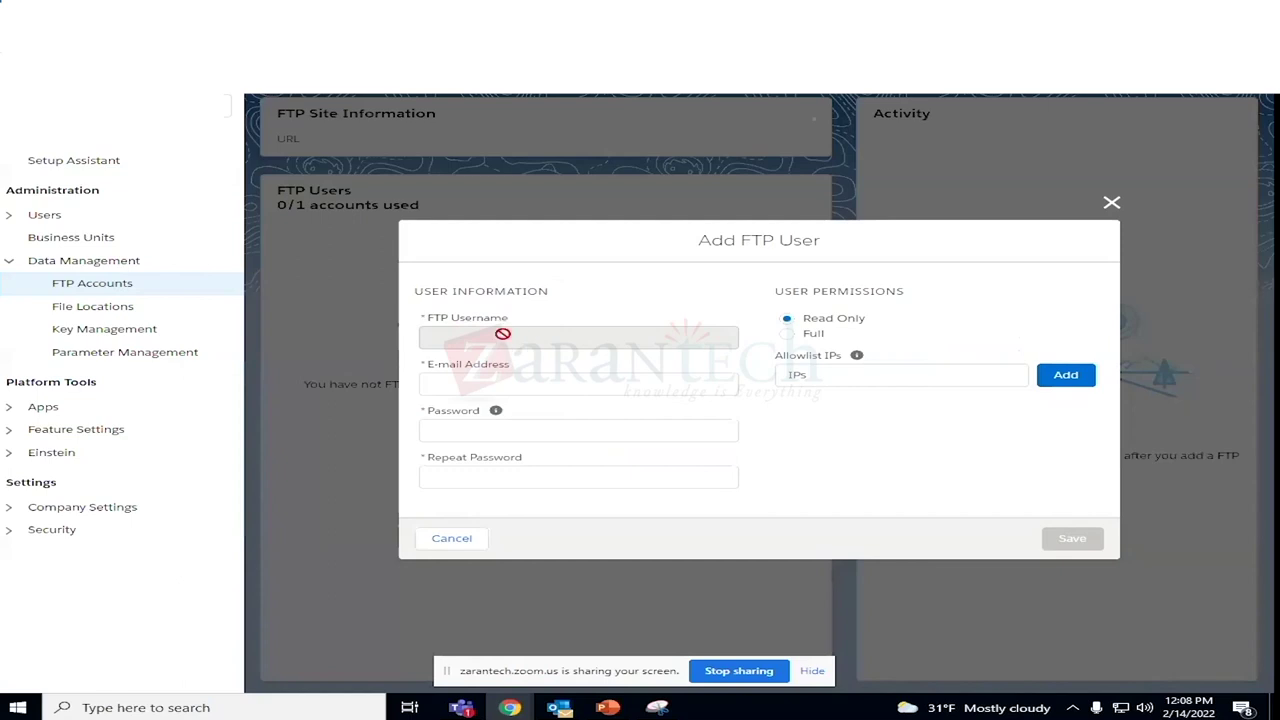
click(1111, 203)
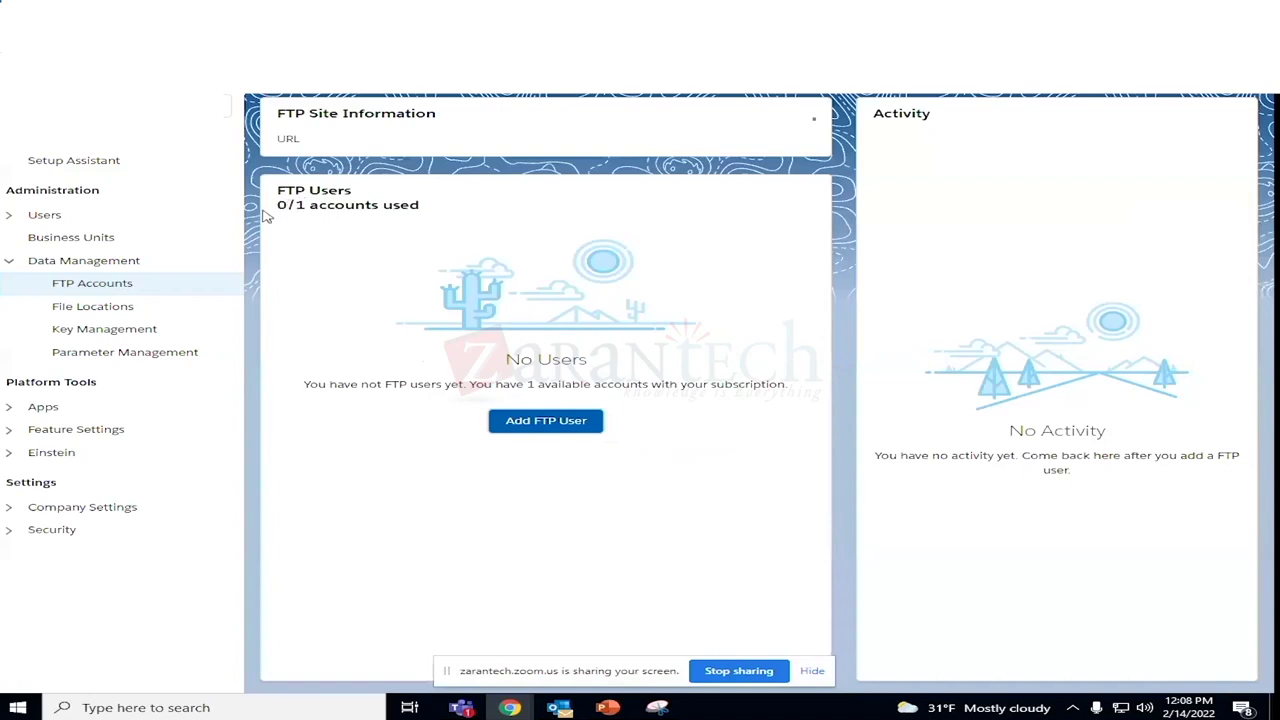
drag(273, 205, 435, 210)
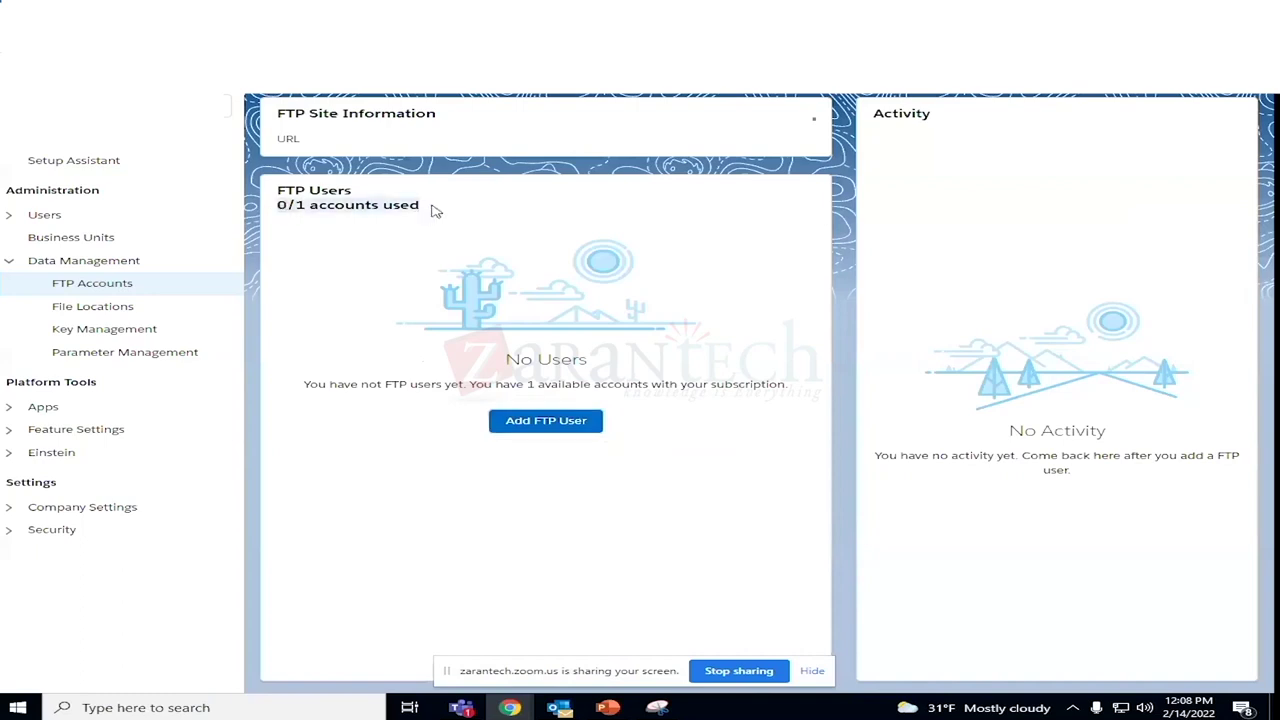
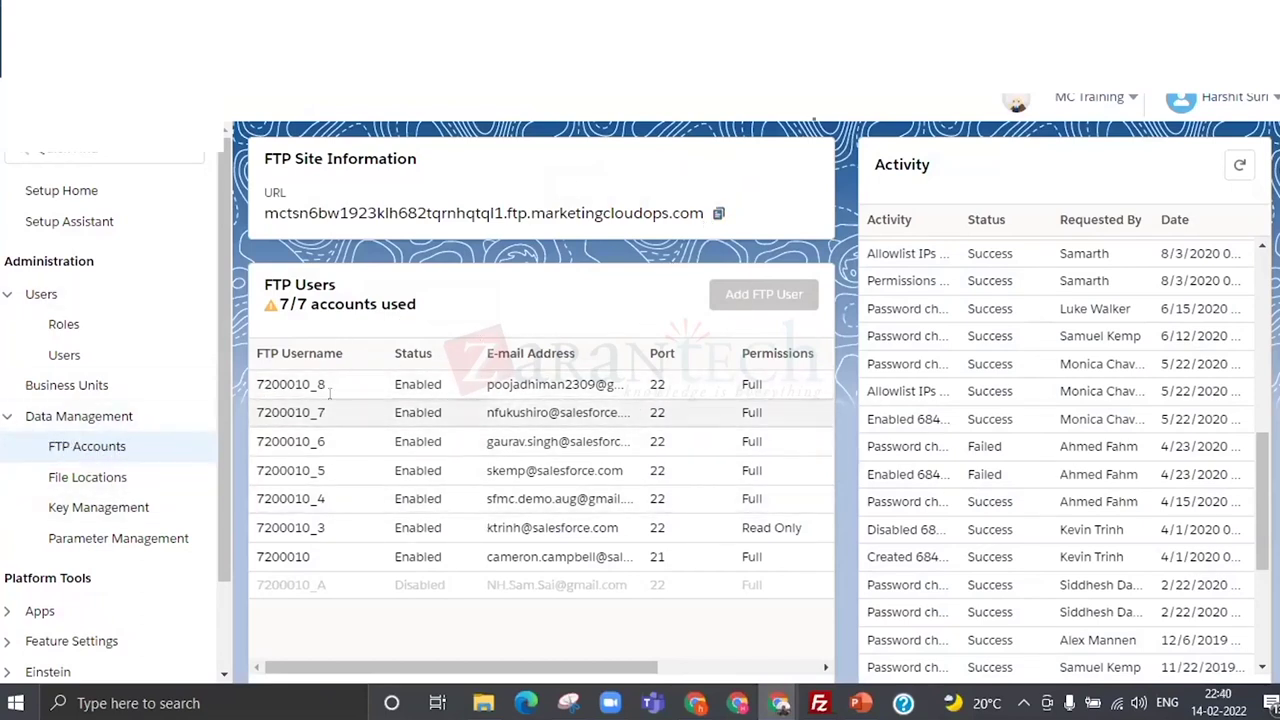
Copy the FTP Site Information URL, noting the 7 of 7 FTP accounts used.
drag(277, 296, 416, 304)
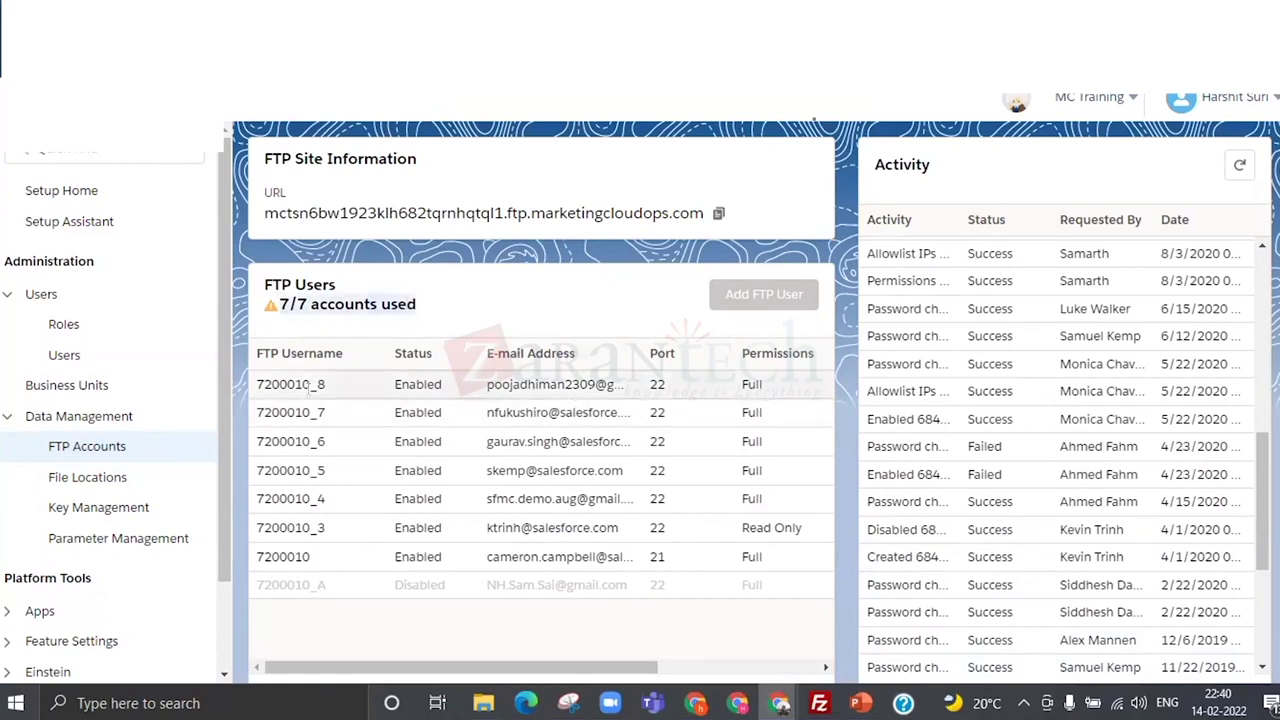
click(282, 380)
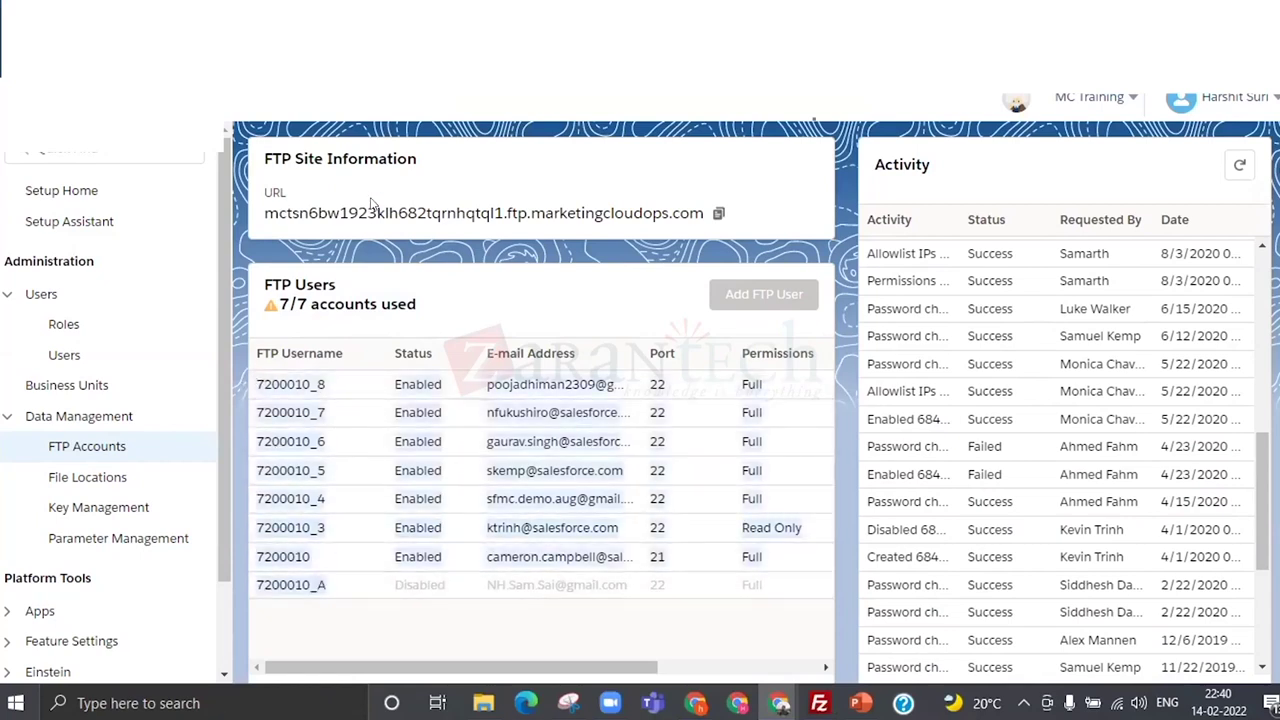
click(716, 215)
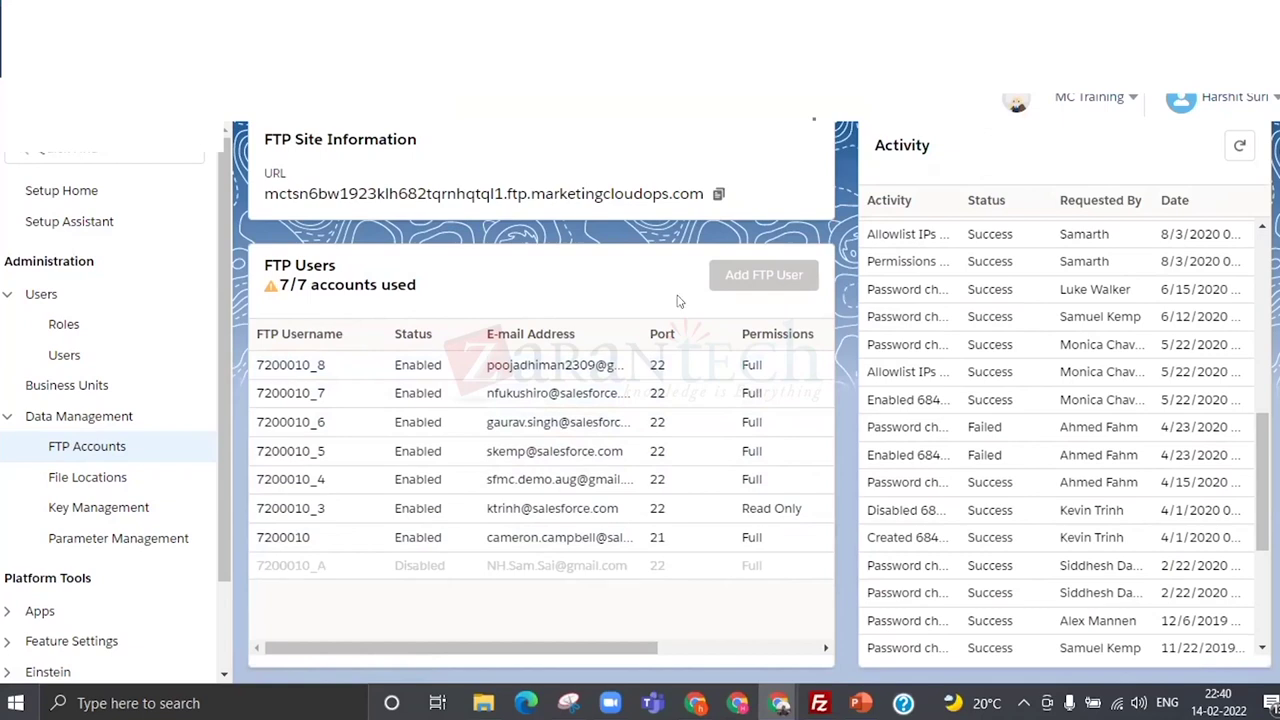
mouse_move(418, 286)
mouse_down()
mouse_move(291, 285)
mouse_move(416, 286)
mouse_up()
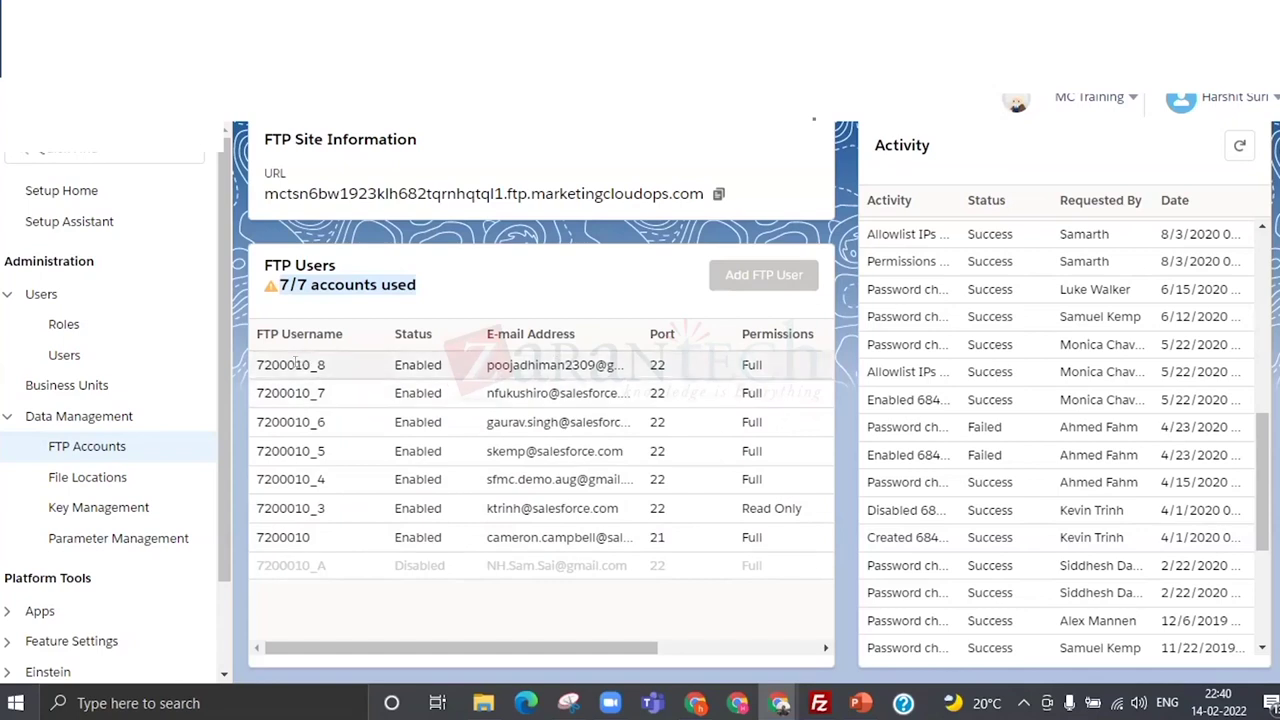
drag(627, 658, 490, 610)
scroll(981, 441, up, 10)
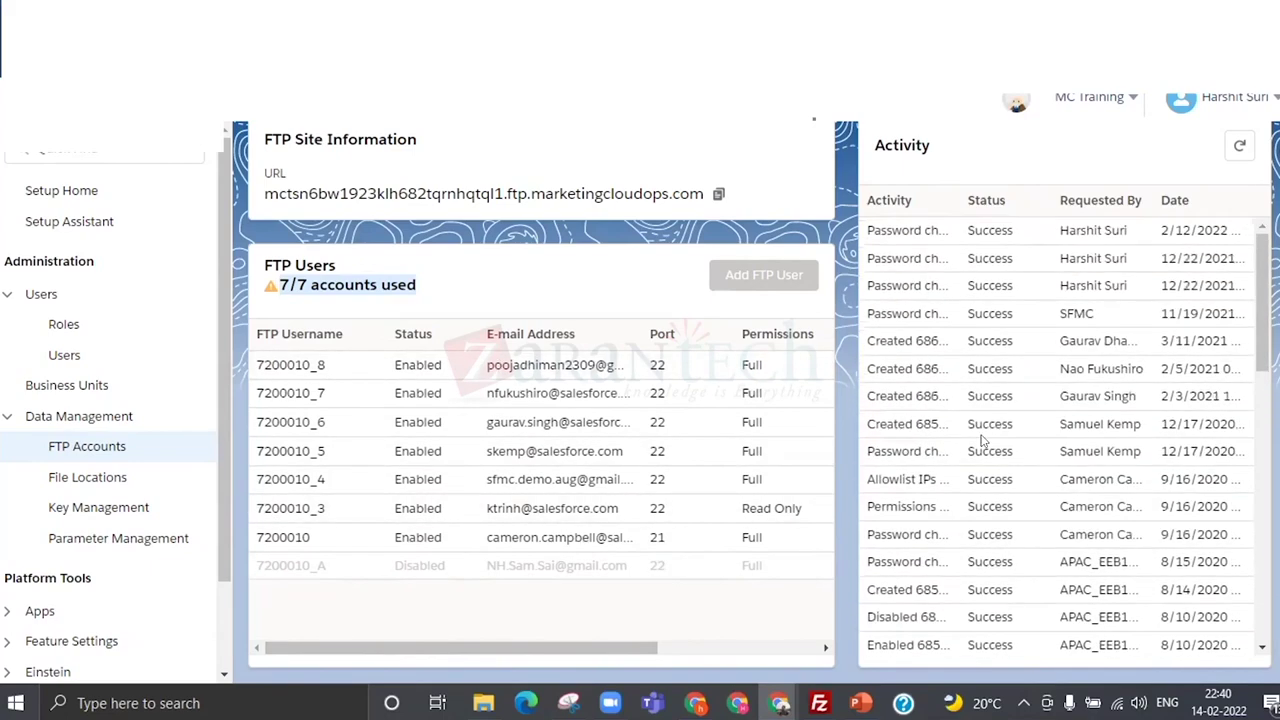
scroll(981, 441, up, 1)
drag(508, 668, 363, 643)
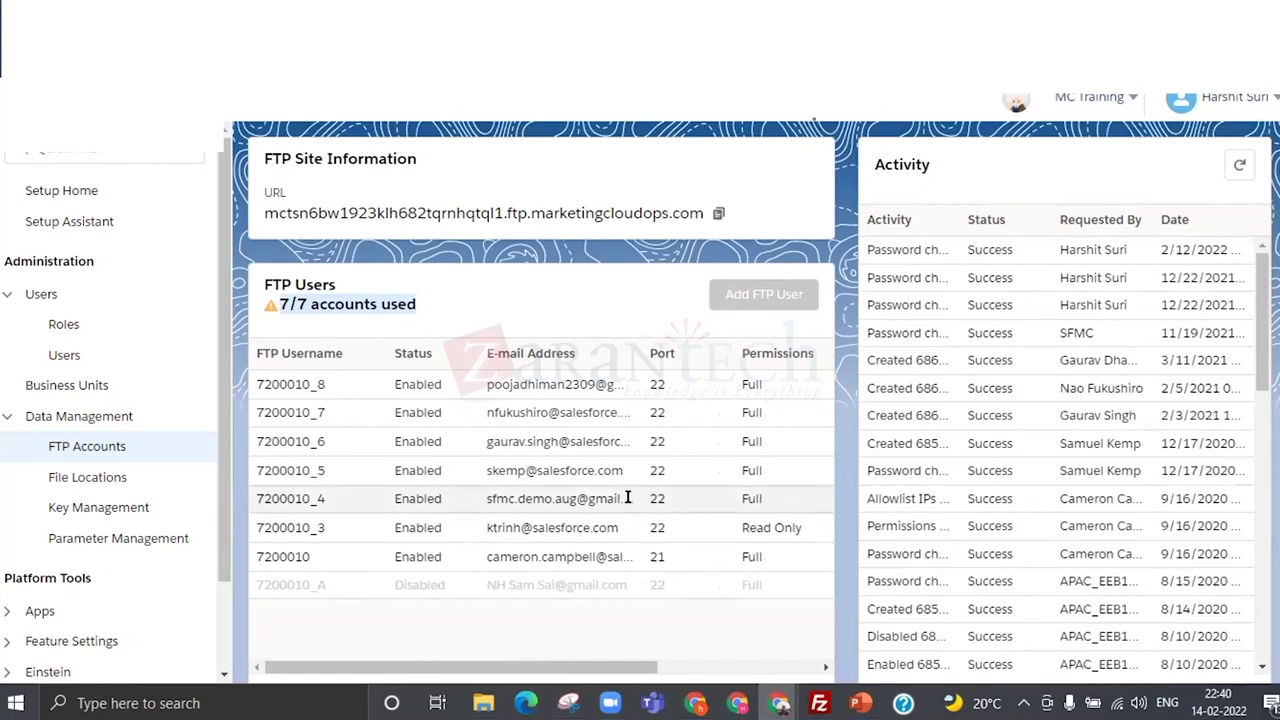
Clear the highlight and scroll the FTP Users table to find the first FTP username.
click(268, 378)
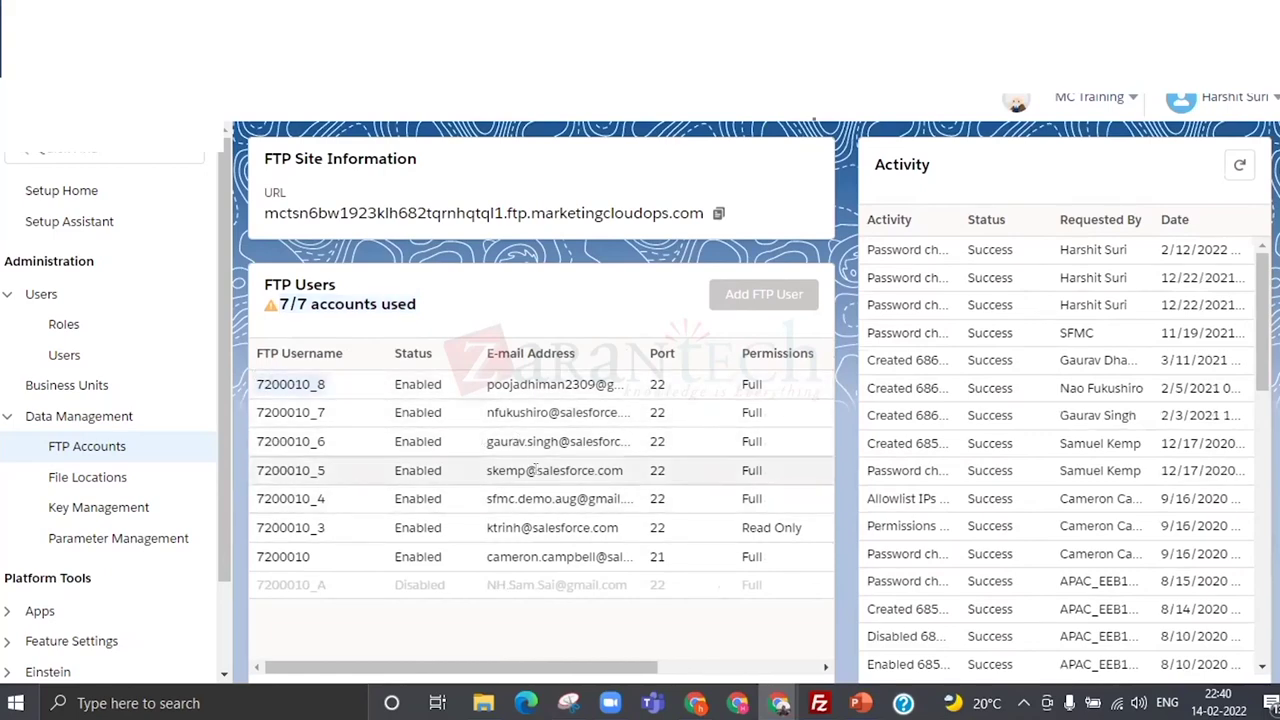
scroll(538, 483, down, 1)
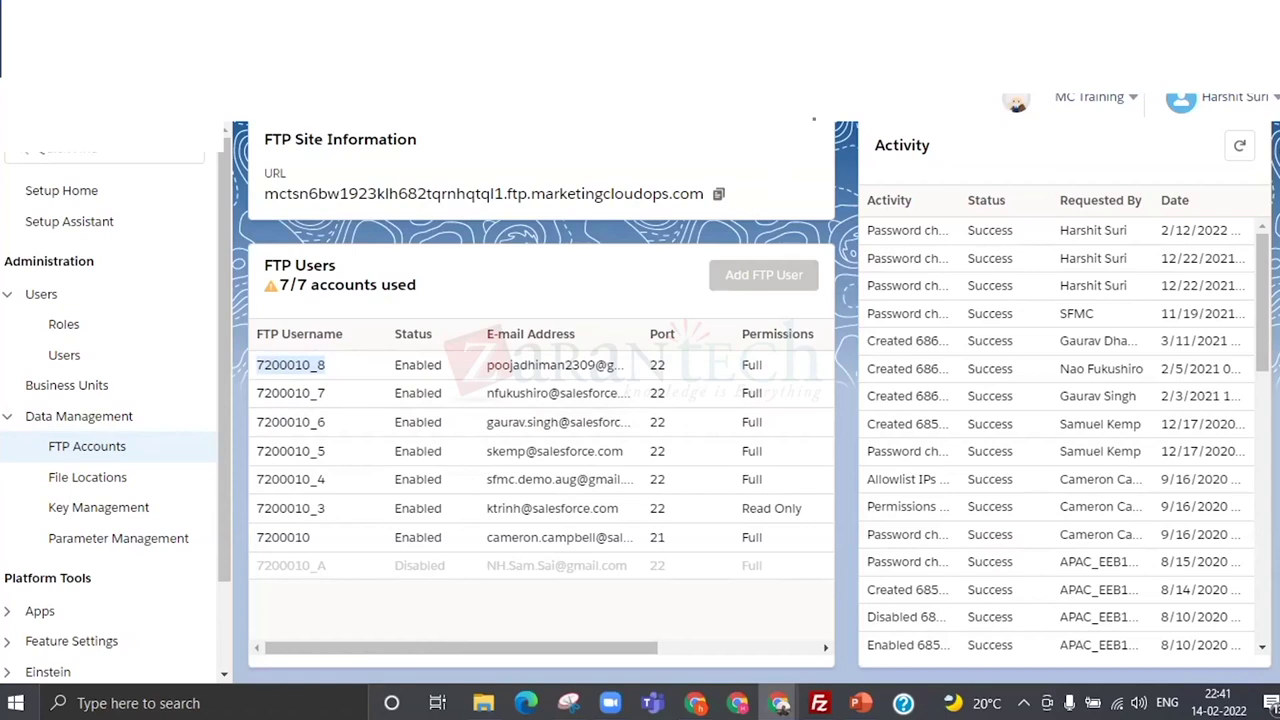
scroll(763, 281, up, 1)
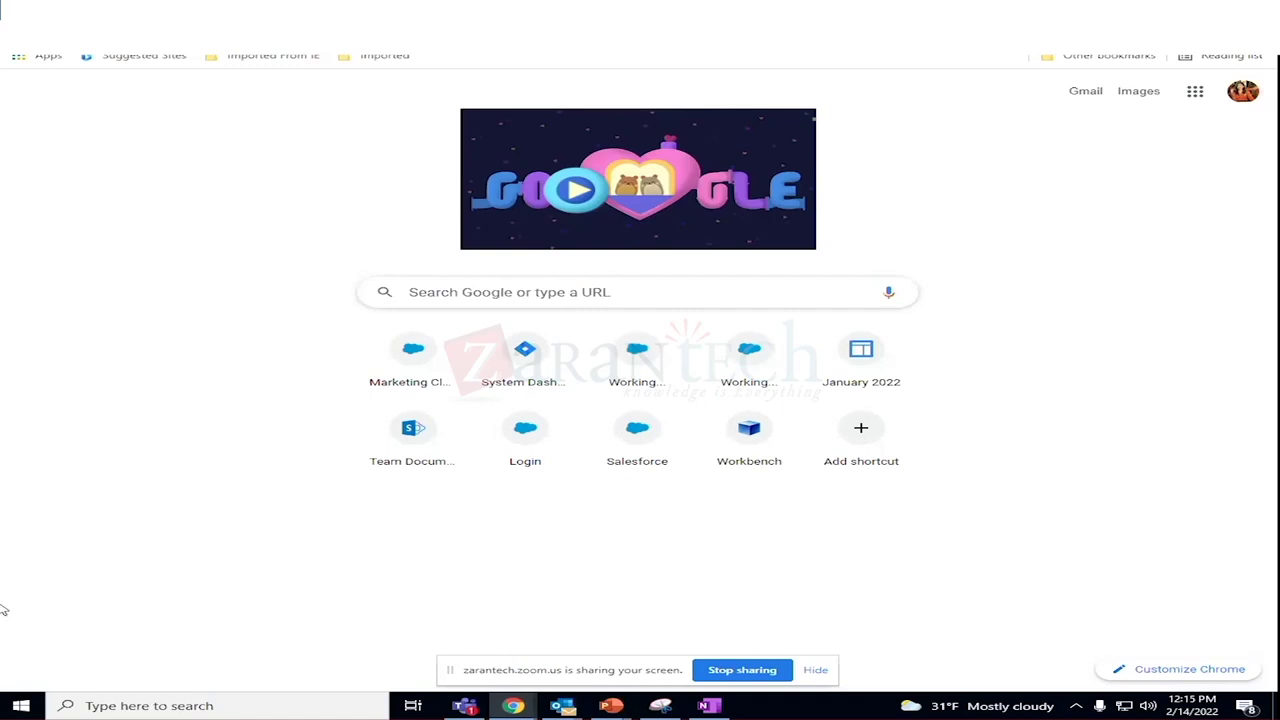
Find WinSCP through the Start menu app list and a 'win' search, and launch it.
click(18, 706)
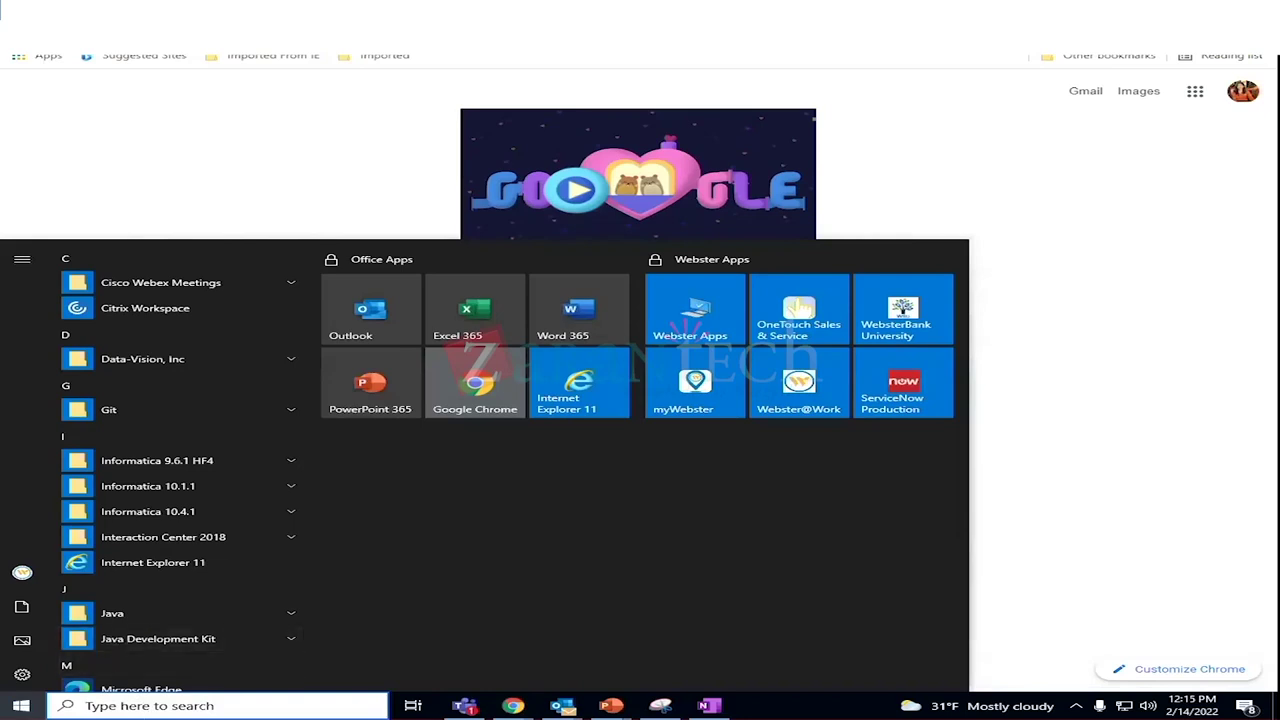
scroll(189, 640, down, 5)
scroll(189, 640, down, 5)
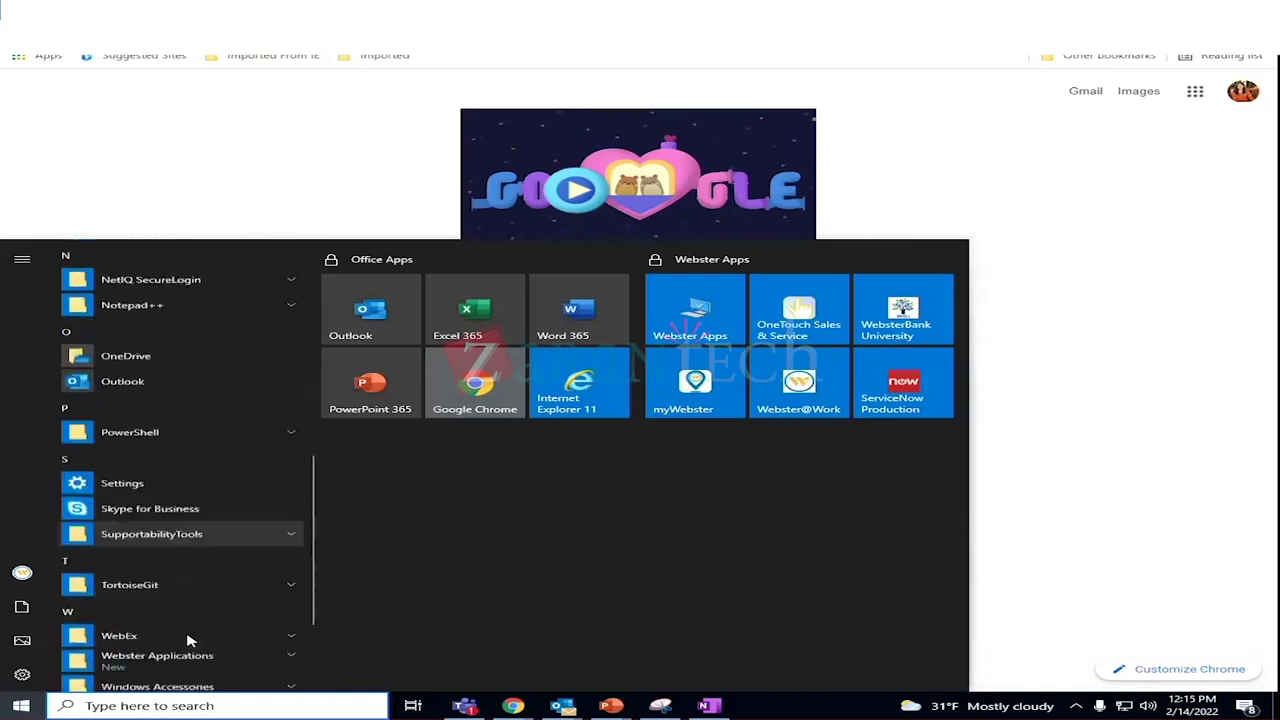
scroll(189, 640, up, 5)
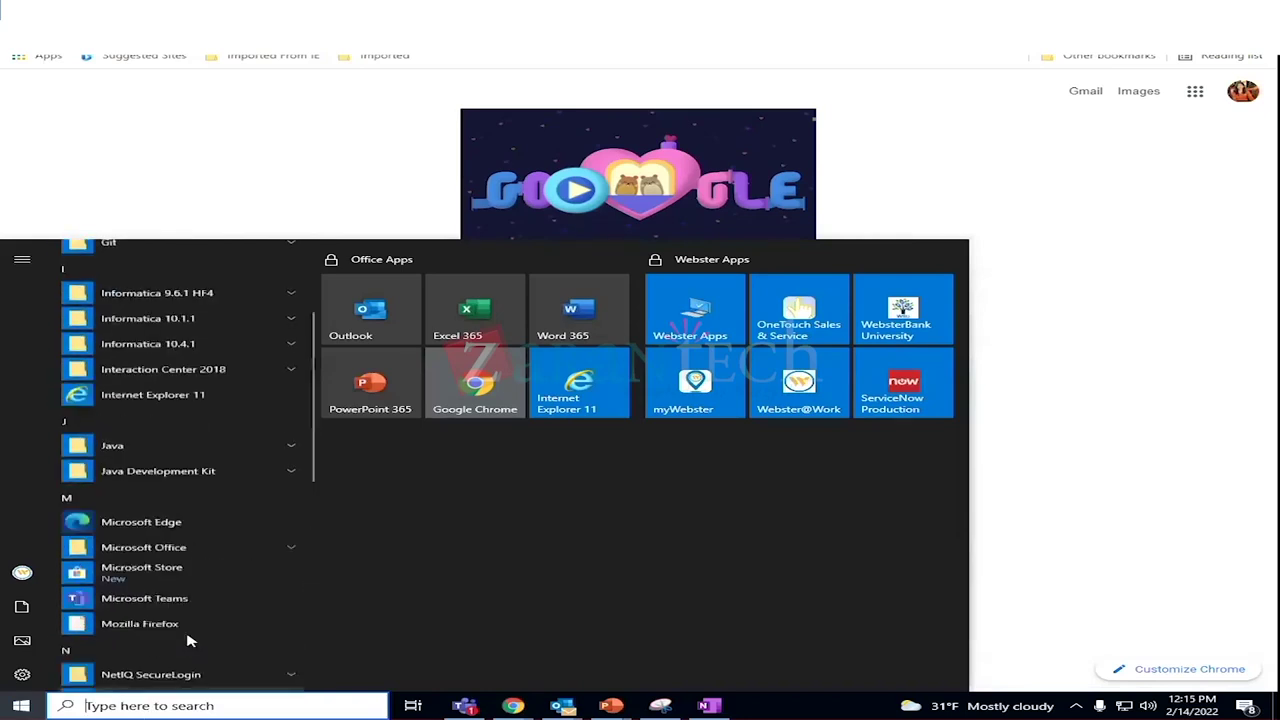
scroll(189, 640, up, 5)
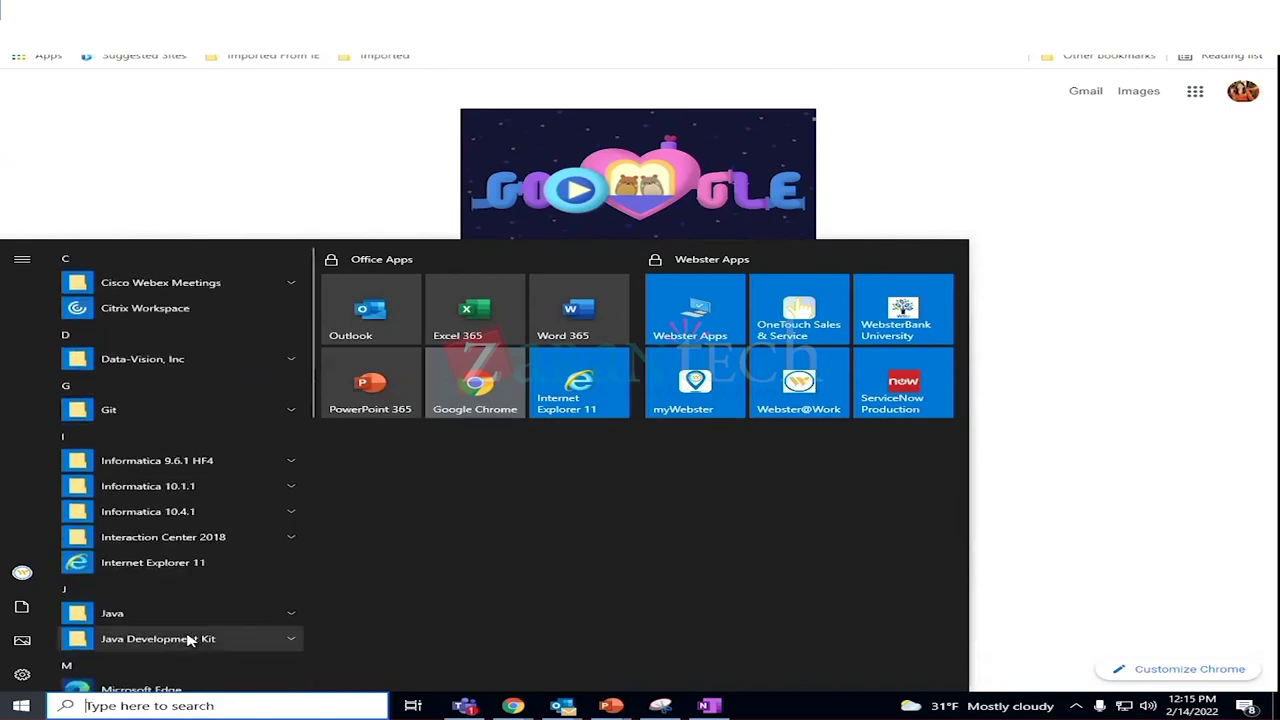
scroll(189, 640, down, 1)
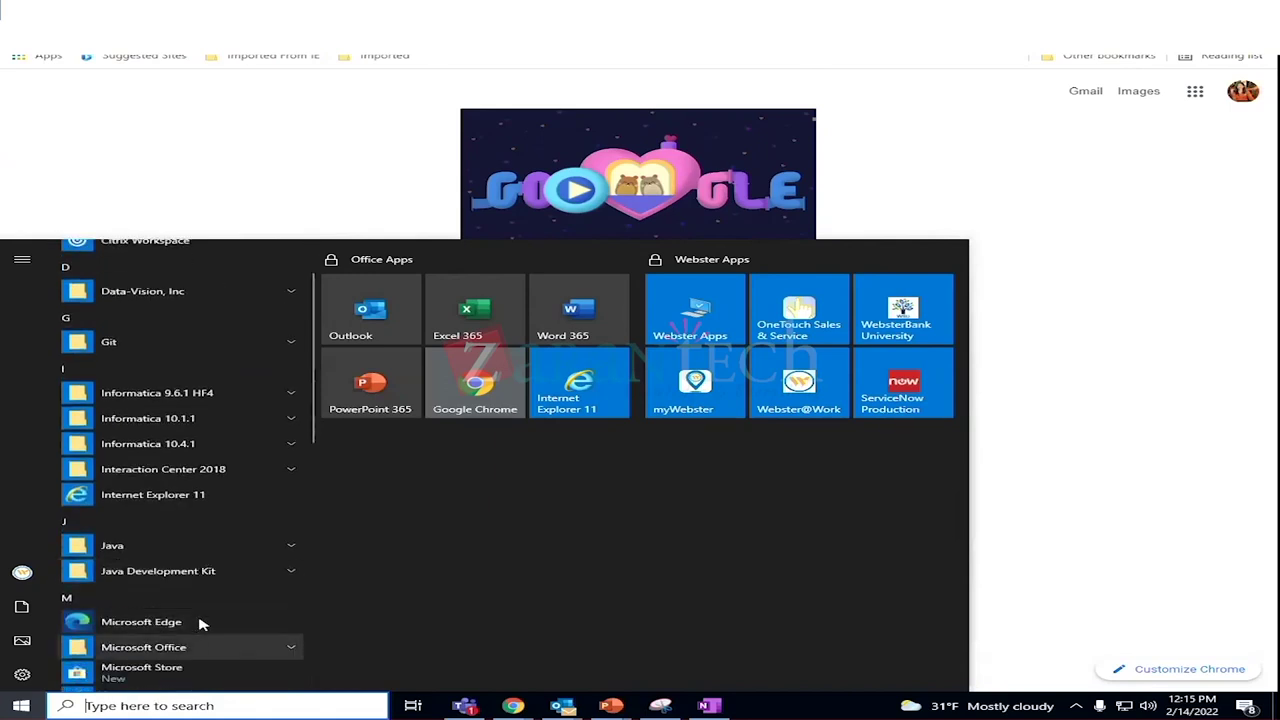
scroll(205, 615, up, 1)
scroll(212, 598, down, 4)
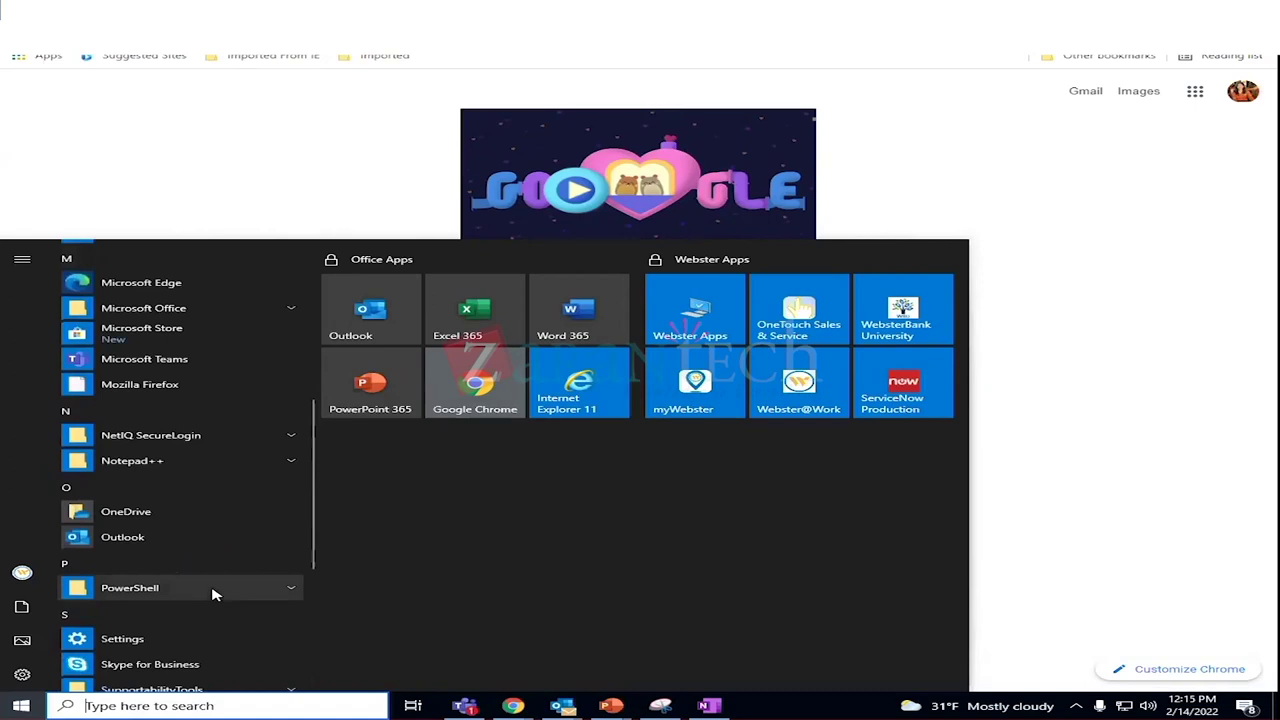
text(wi)
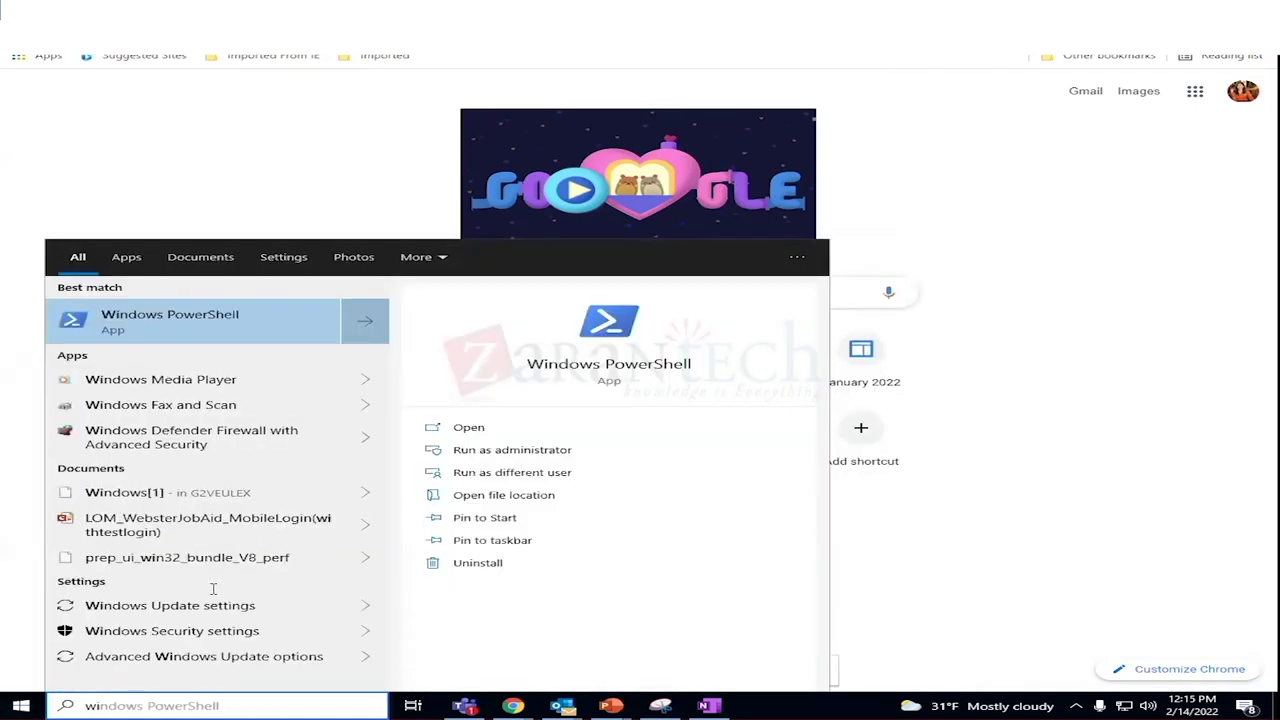
text(n)
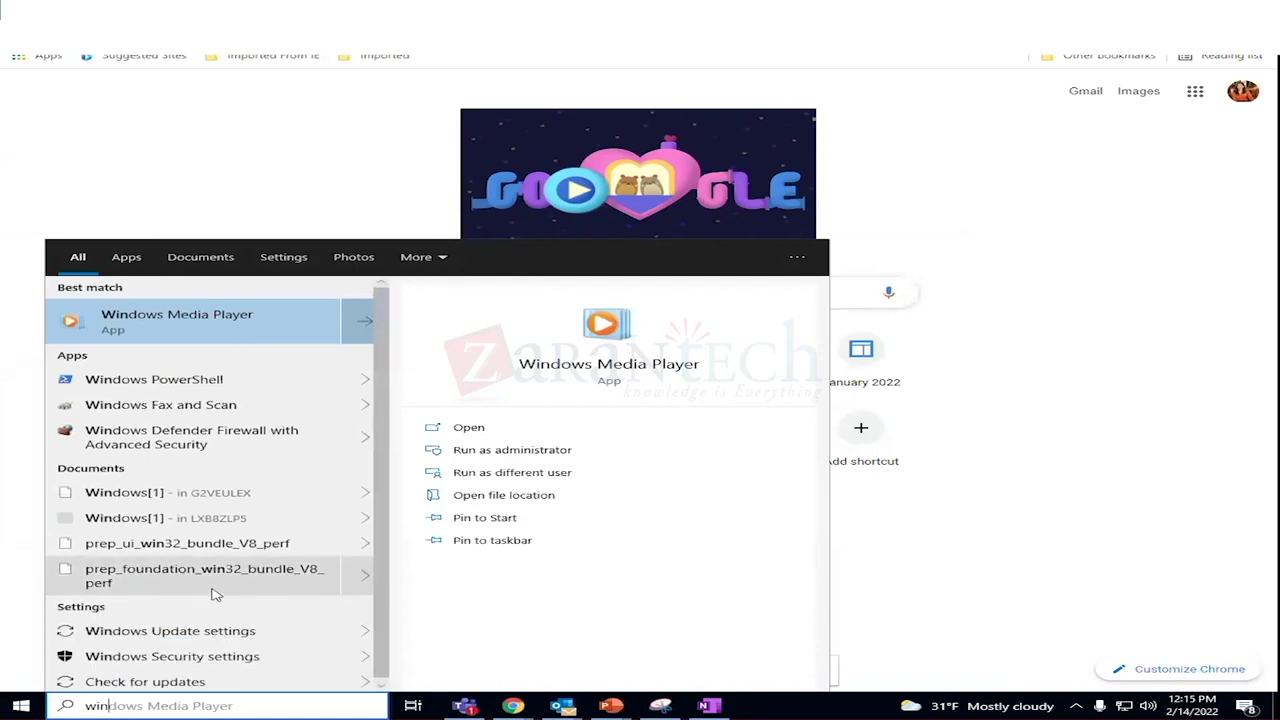
key(BackSpace)
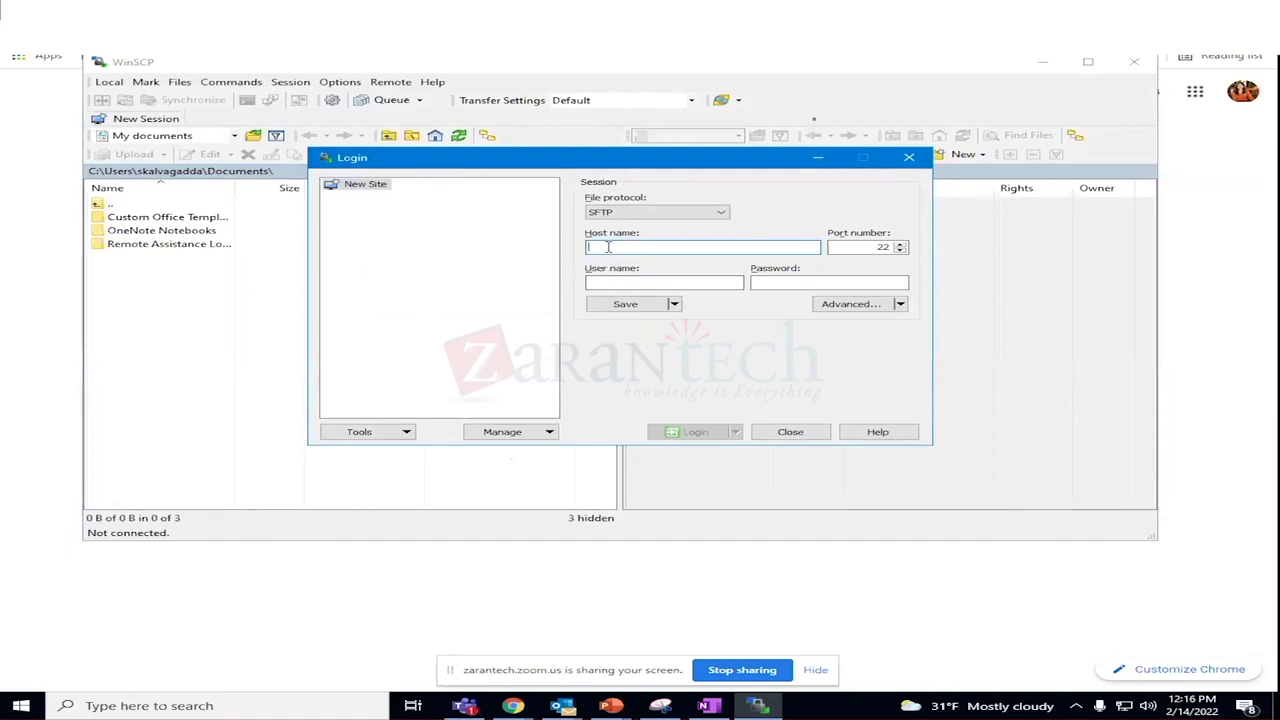
Paste the FTP host name and fill in the FTP username copied from the OneNote notes.
key(ctrl+v)
click(603, 281)
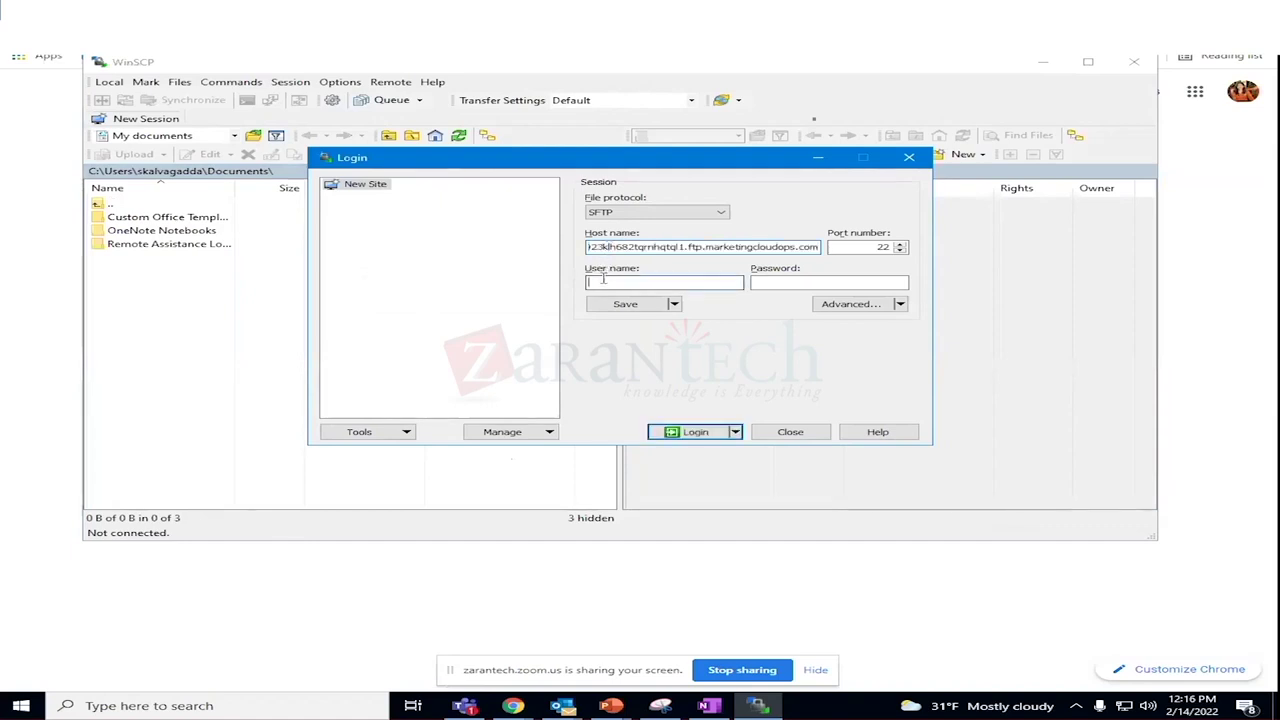
click(709, 705)
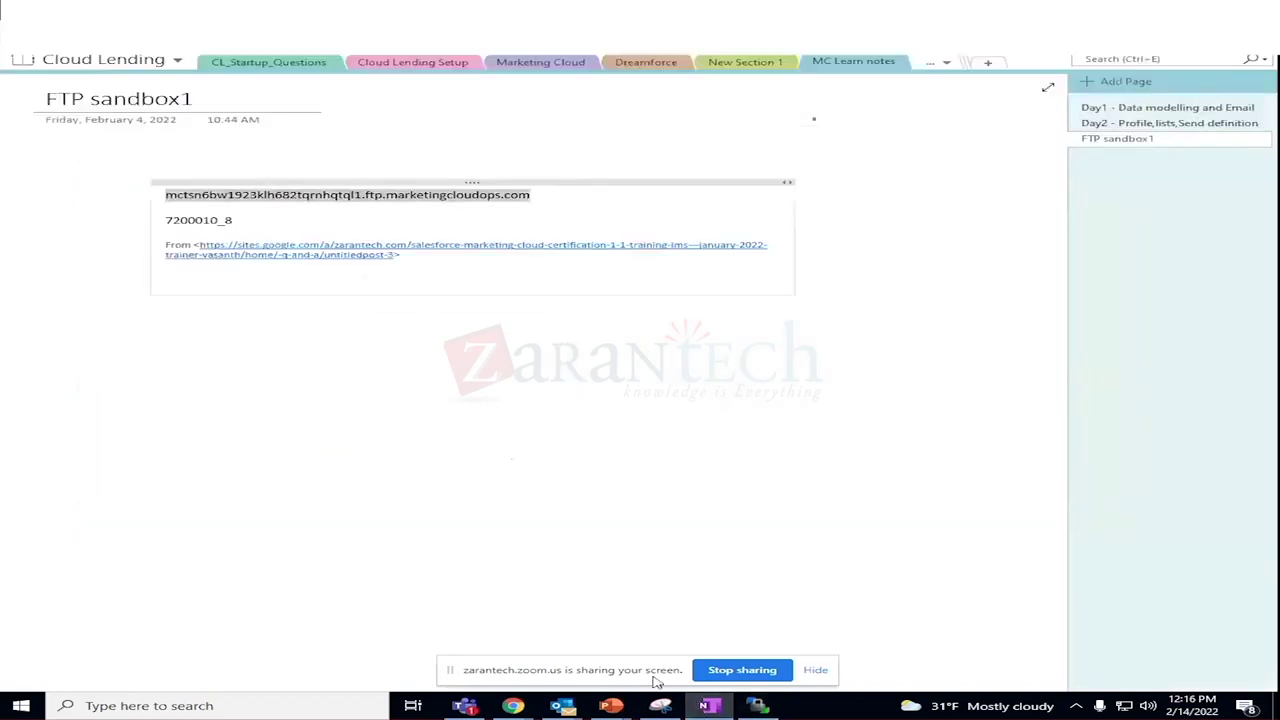
double_click(238, 221)
drag(238, 221, 157, 221)
key(ctrl+c)
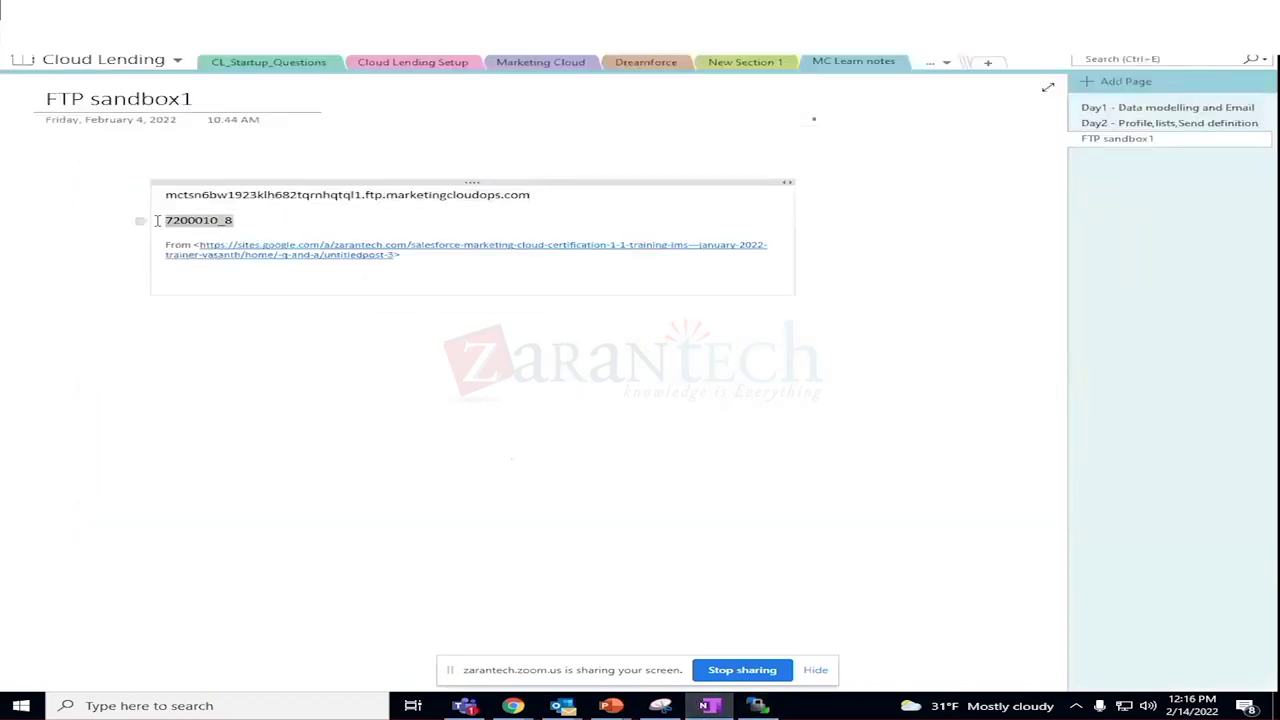
key(alt+Tab)
click(636, 286)
key(ctrl+v)
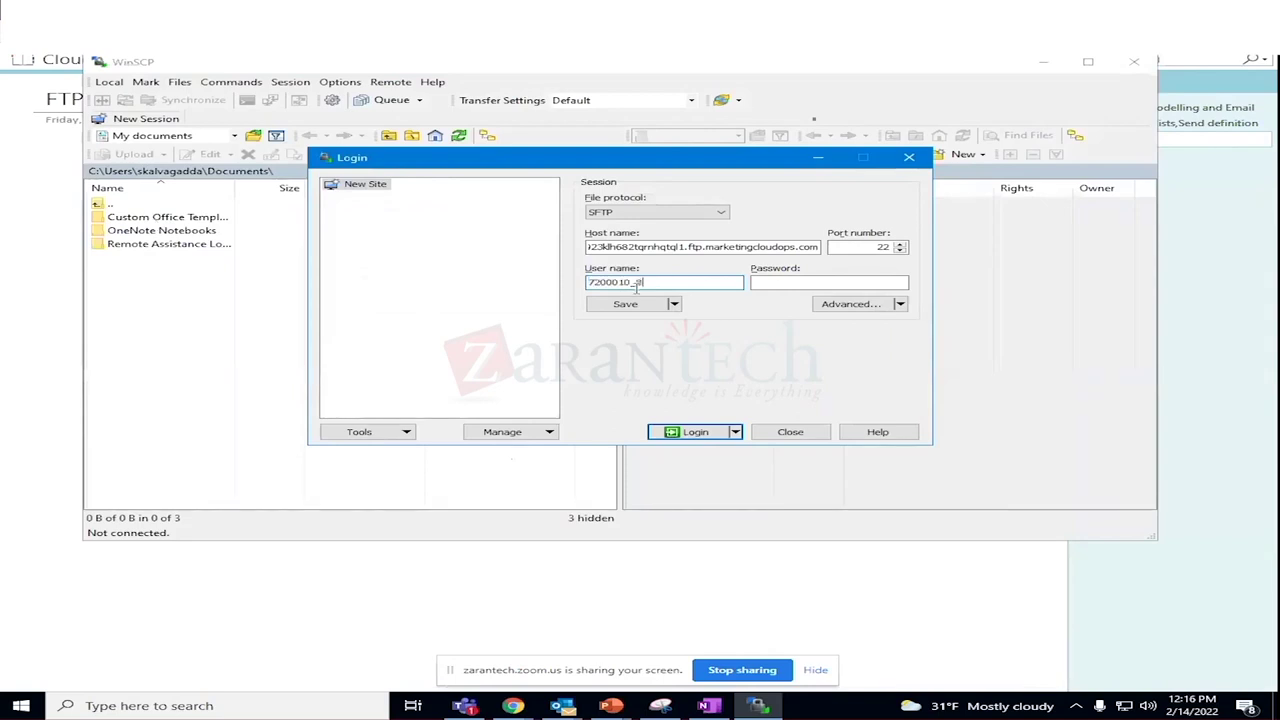
Enter the account password and attempt the WinSCP login.
click(770, 283)
text(*****)
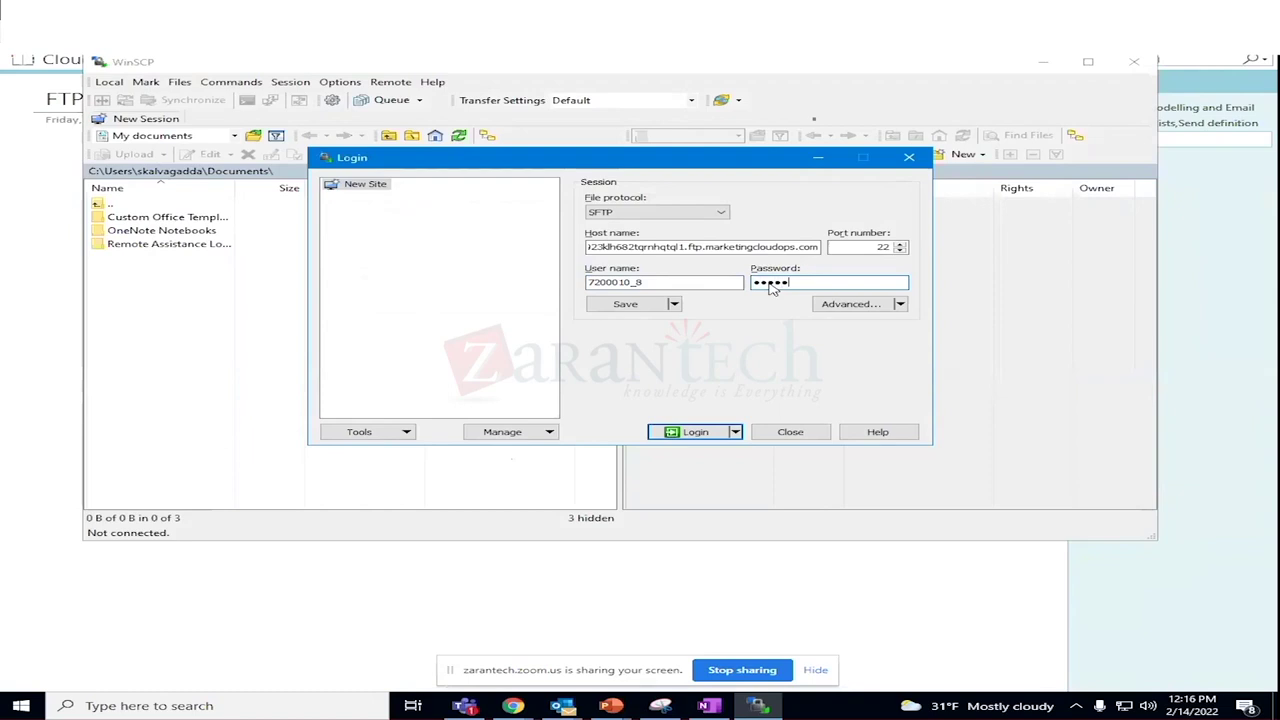
text(*****)
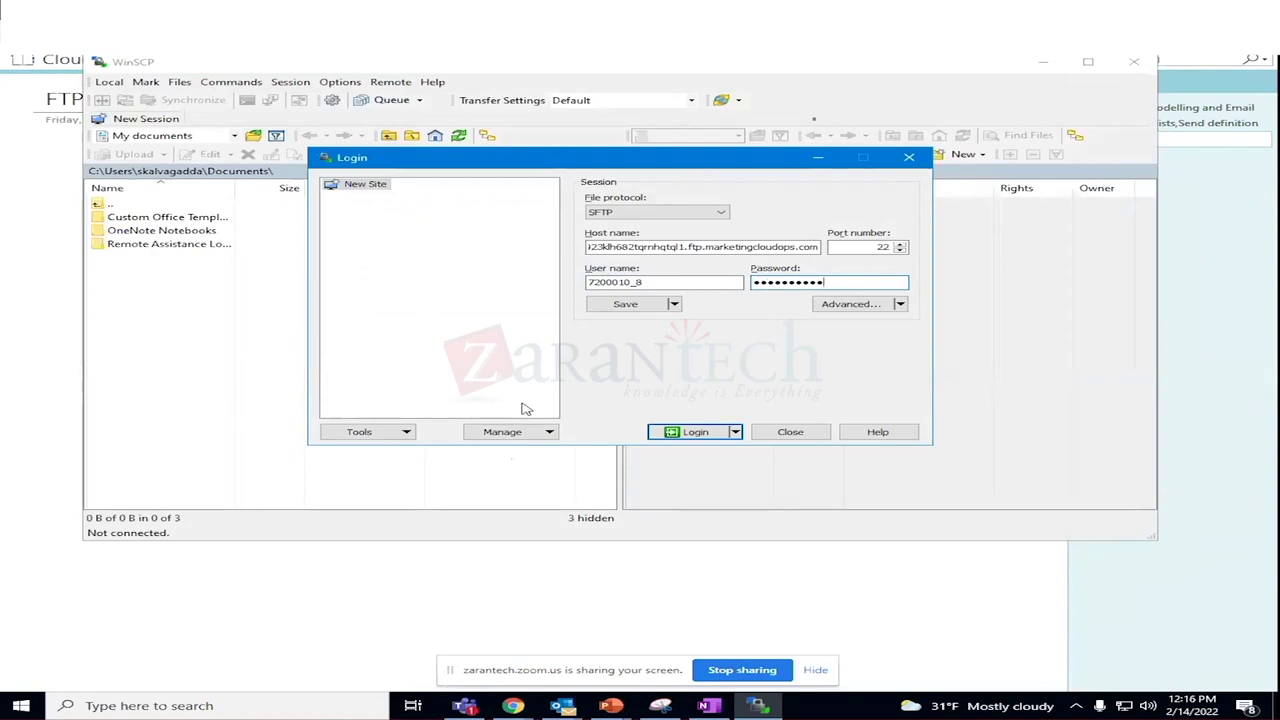
text(******)
click(712, 432)
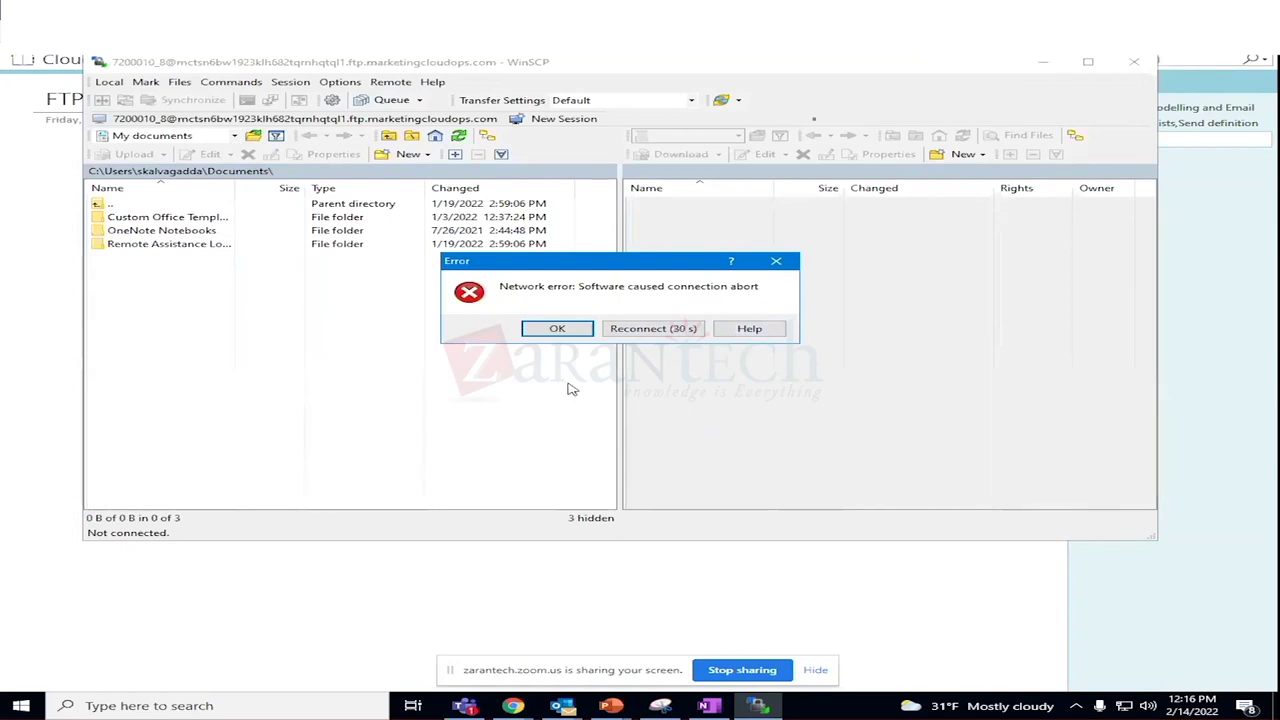
Dismiss the network error and re-enter the FTP host name copied from the notes.
click(780, 264)
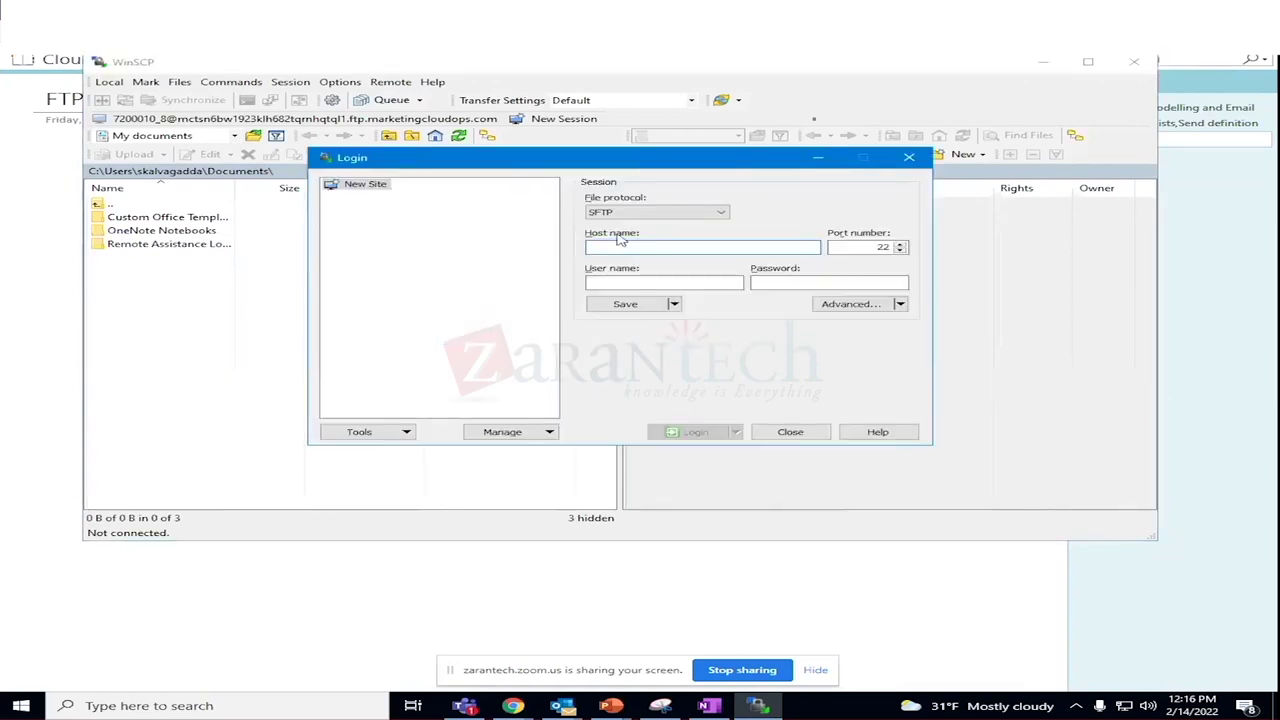
key(ctrl+v)
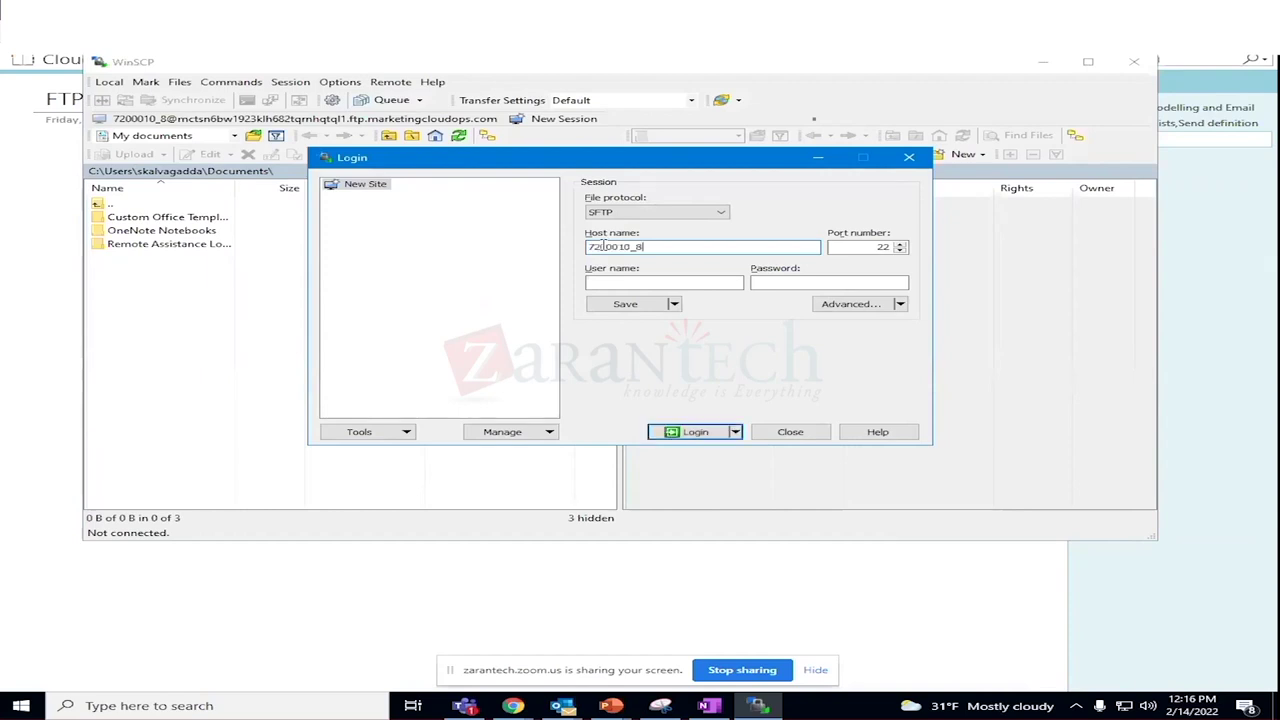
key(BackSpace)
key(BackSpace)
key(BackSpace)
key(BackSpace)
key(BackSpace)
key(BackSpace)
key(BackSpace)
key(BackSpace)
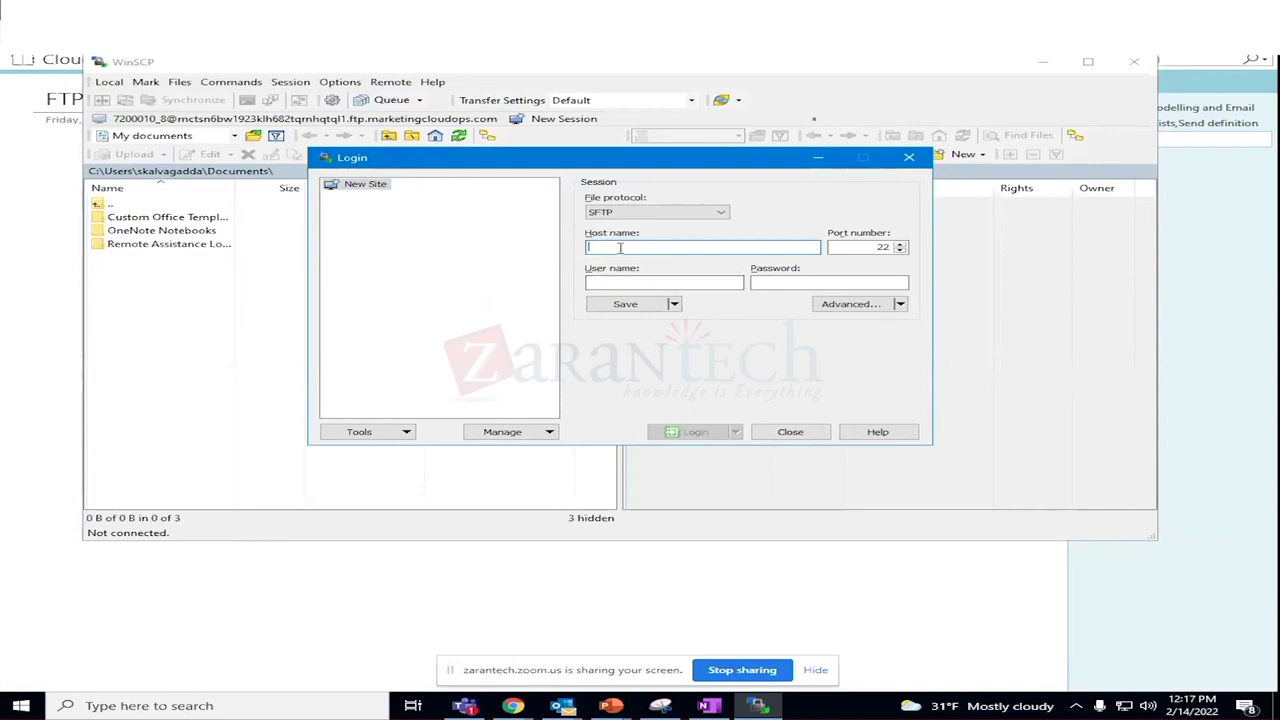
click(708, 705)
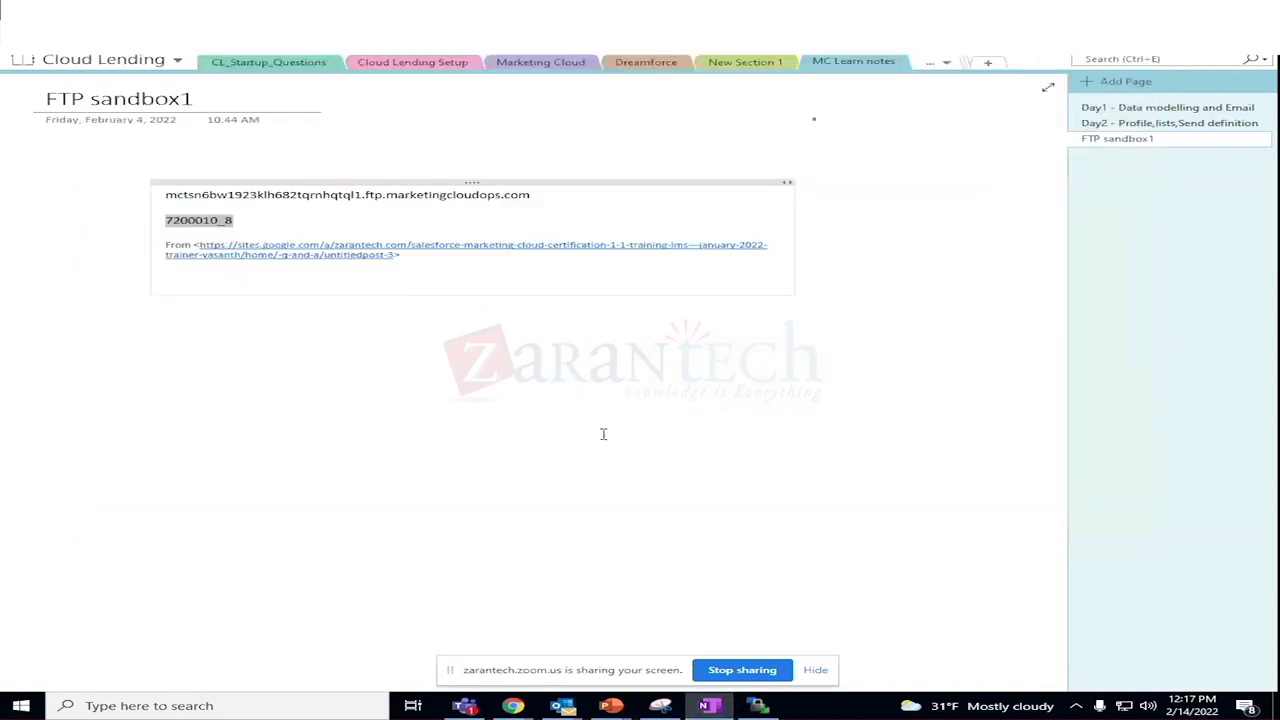
click(532, 197)
drag(537, 197, 170, 200)
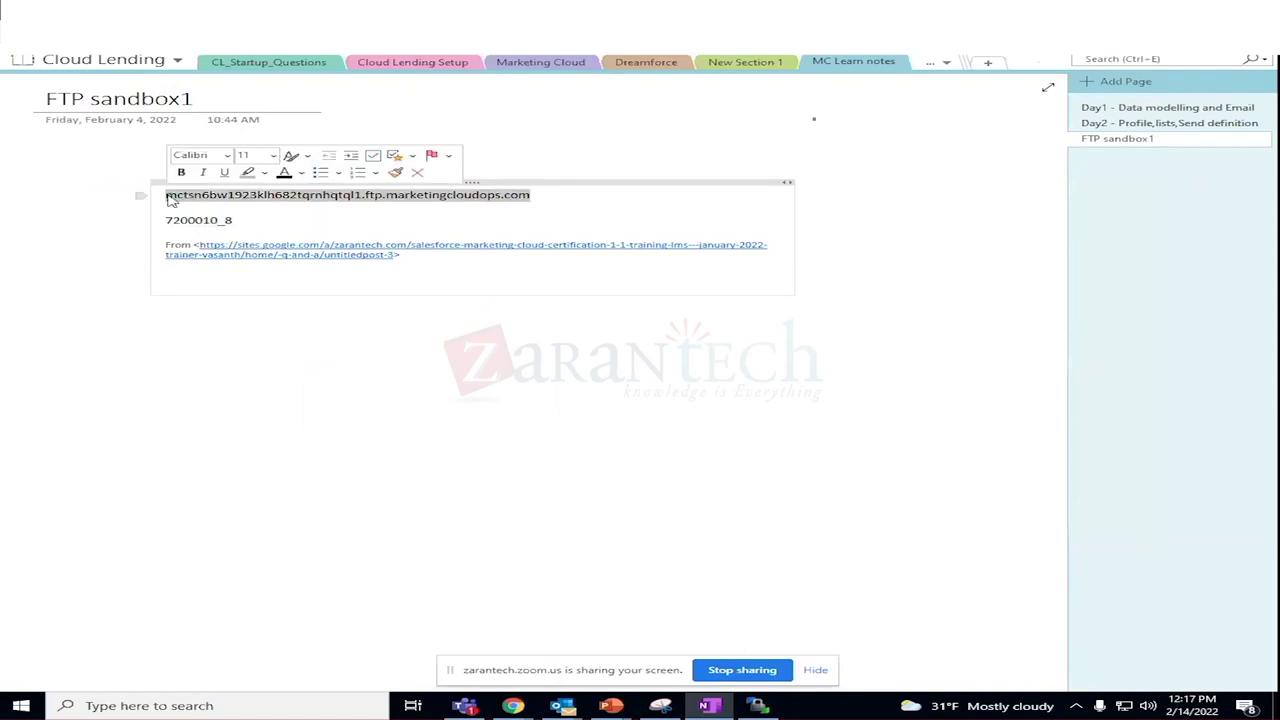
key(ctrl+c)
key(alt+Tab)
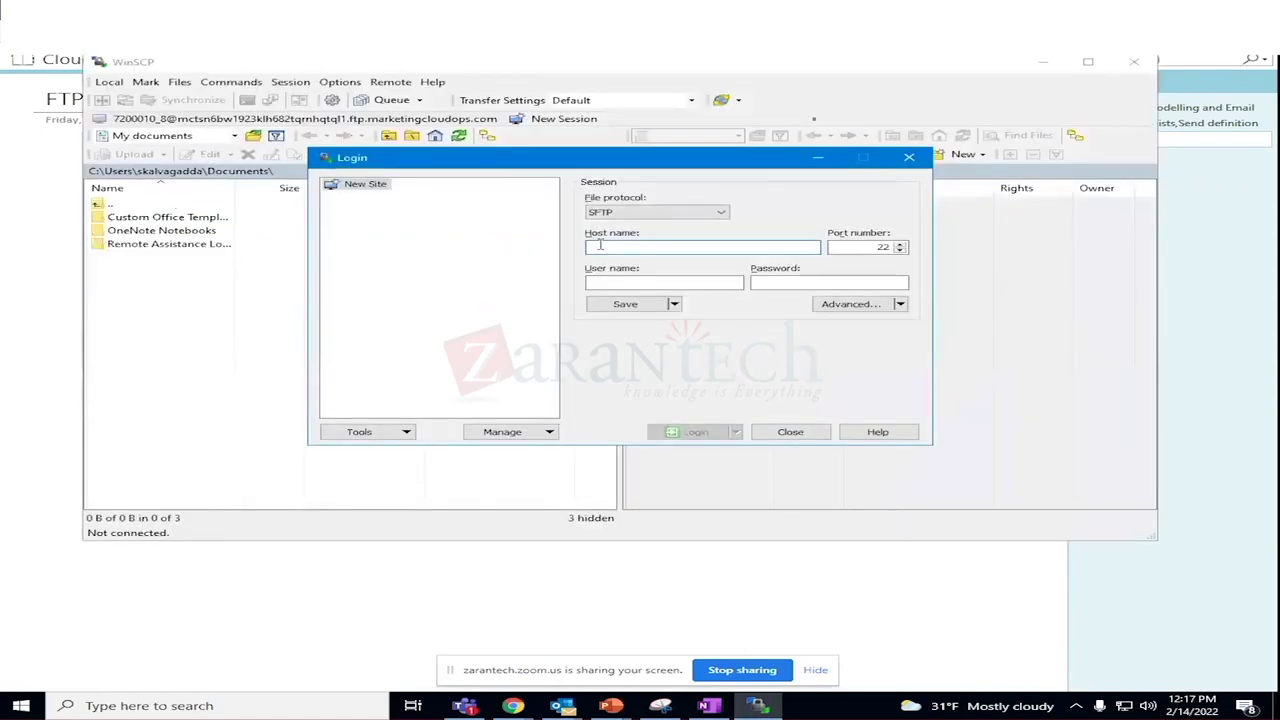
click(600, 247)
key(ctrl+v)
Fill in the FTP username from the notes, retype the password and retry the login.
click(595, 283)
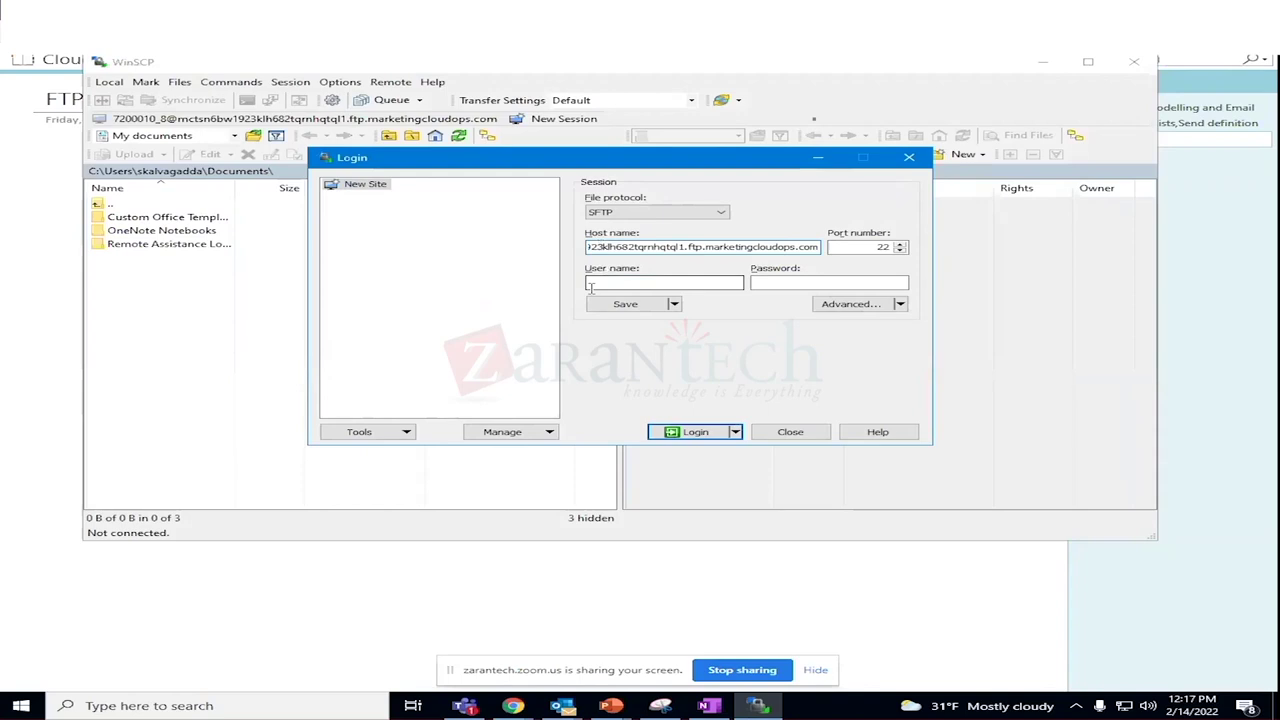
key(alt+Tab)
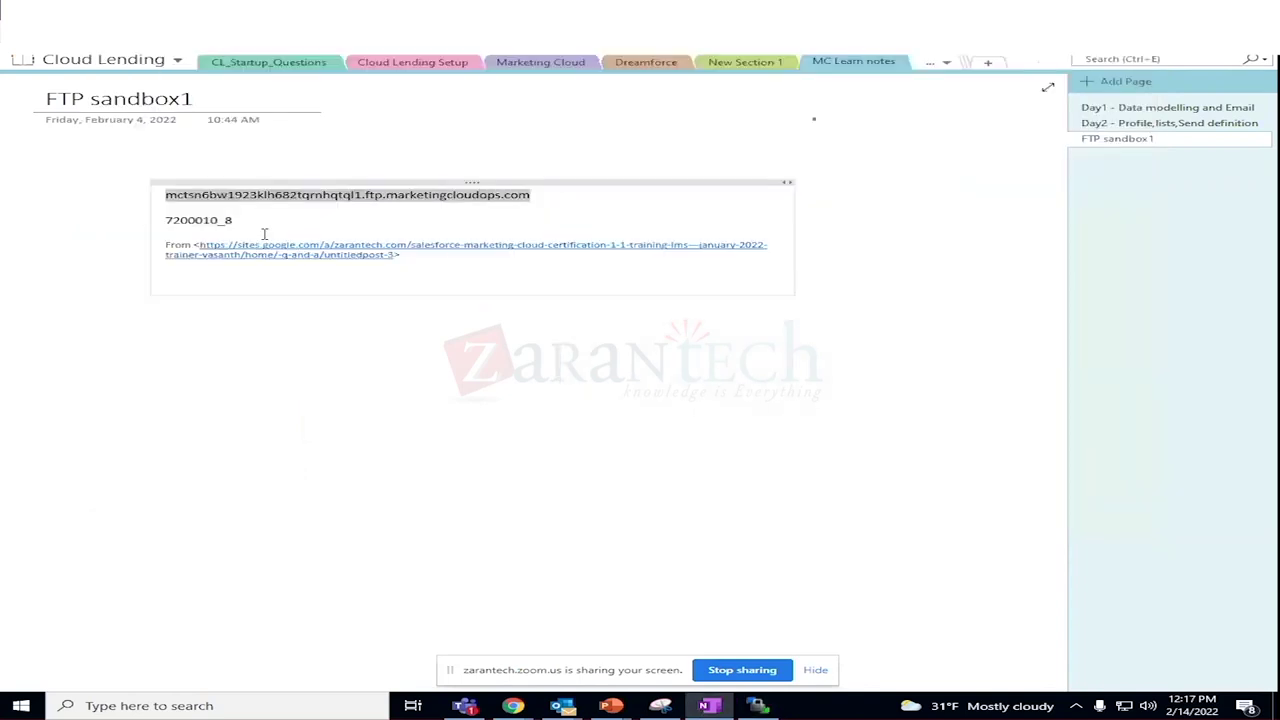
drag(237, 219, 162, 220)
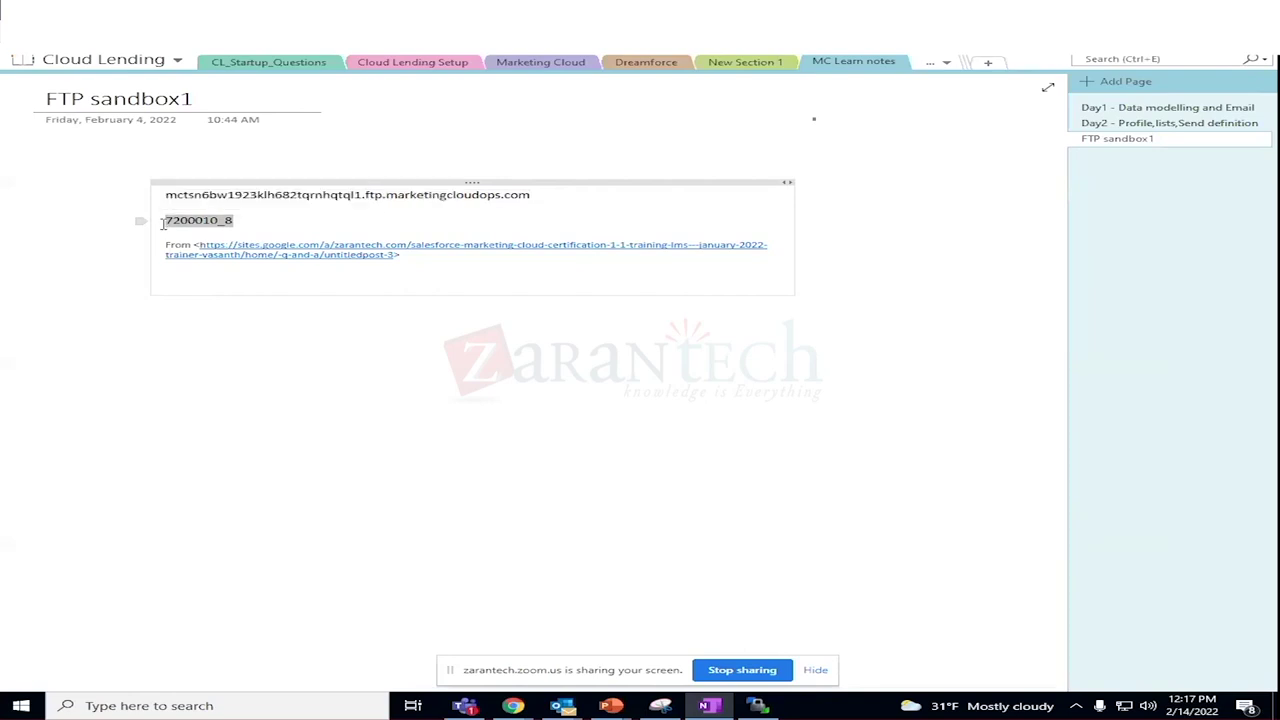
key(alt+Tab)
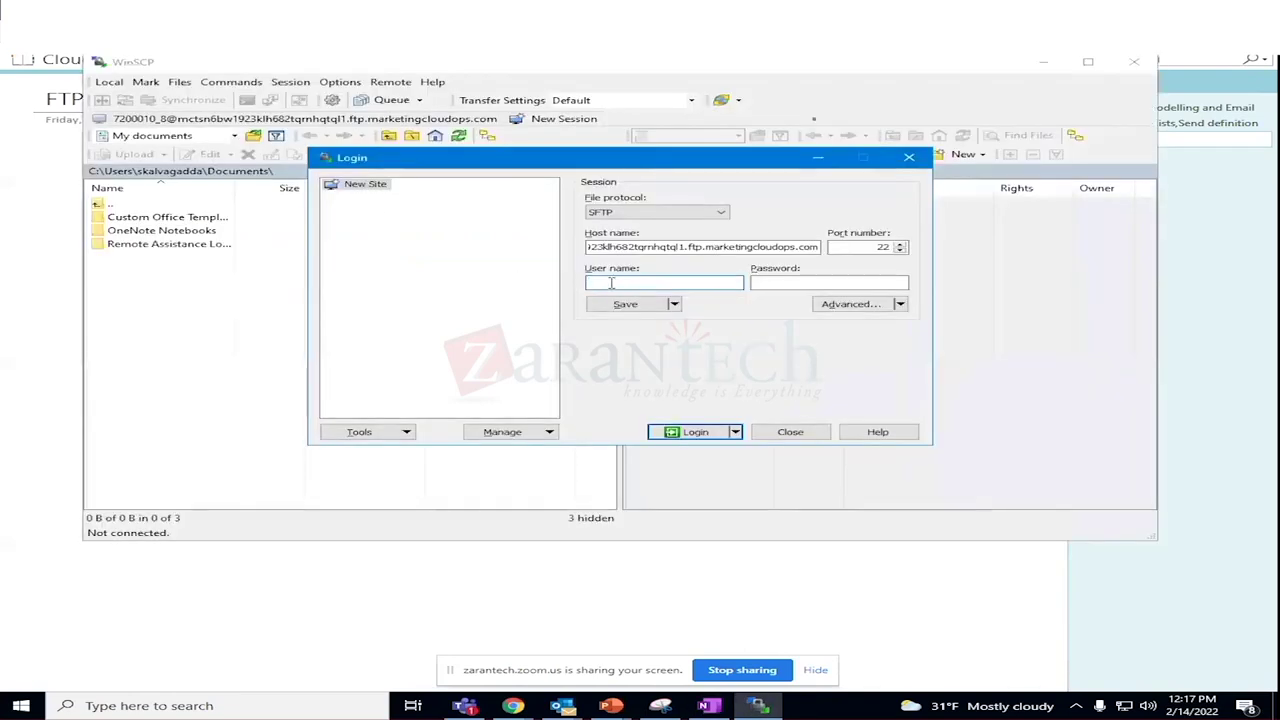
key(ctrl+v)
click(782, 281)
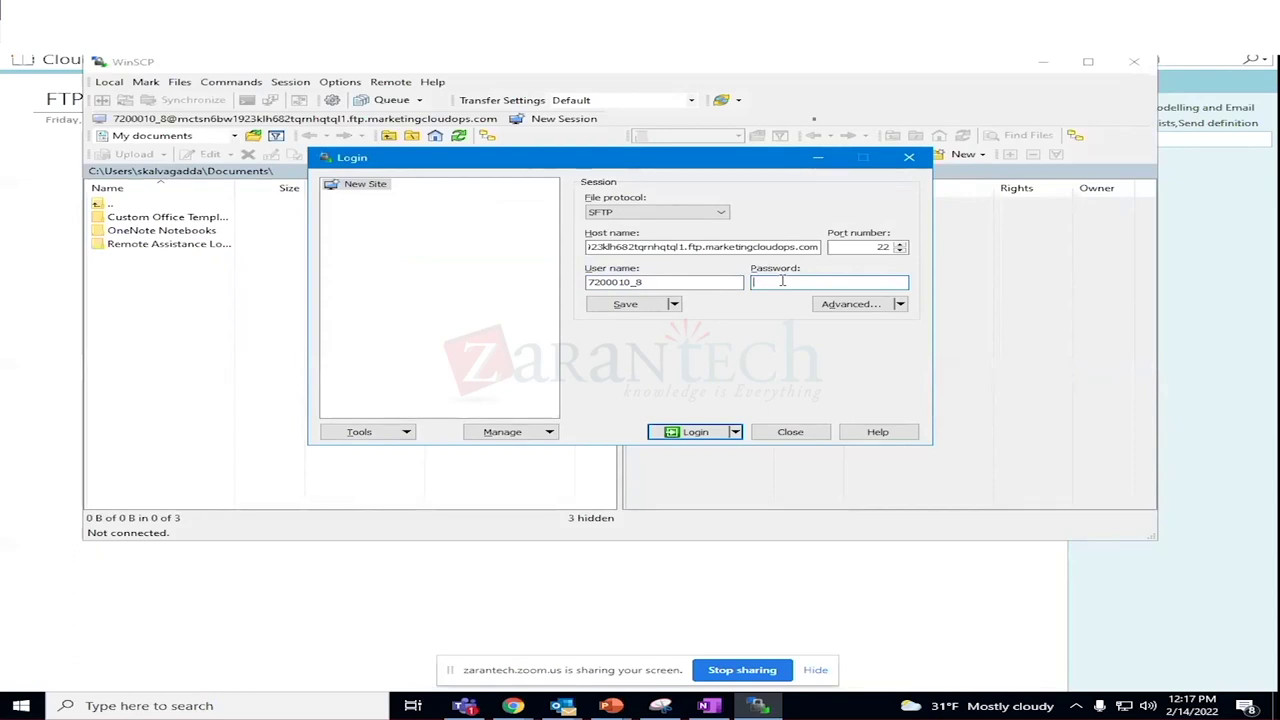
text(••••••••••••)
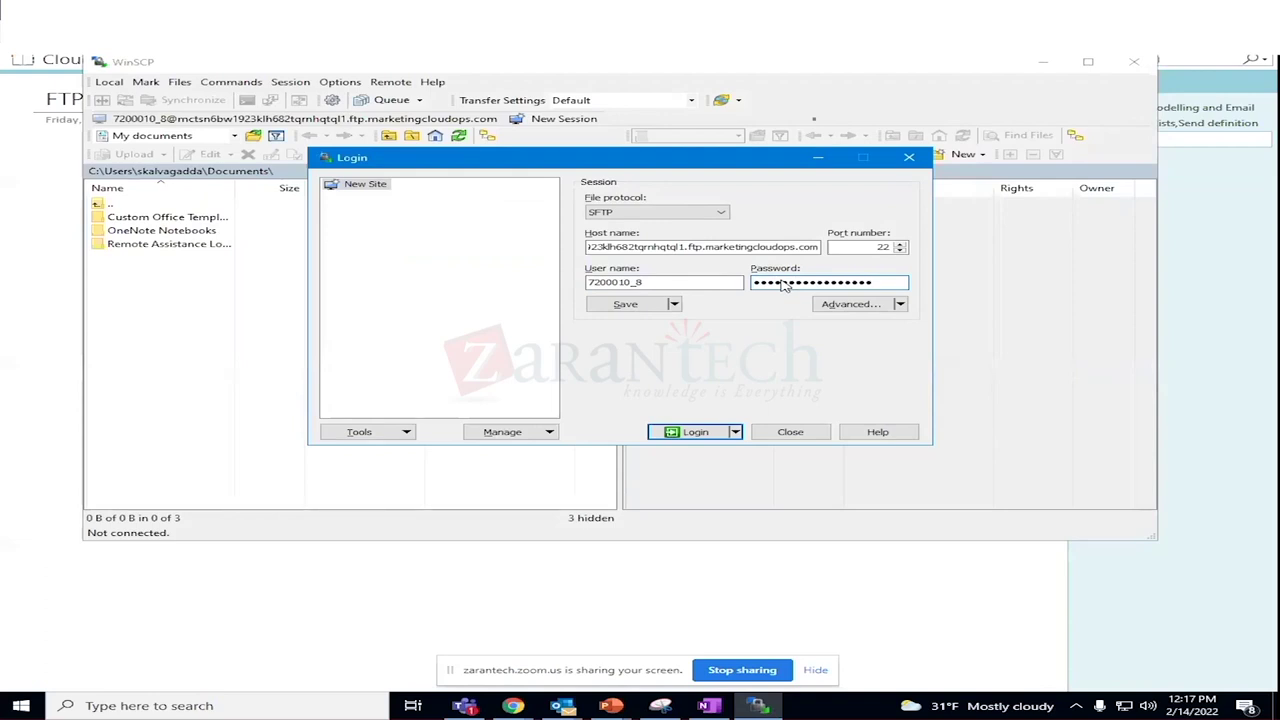
click(695, 432)
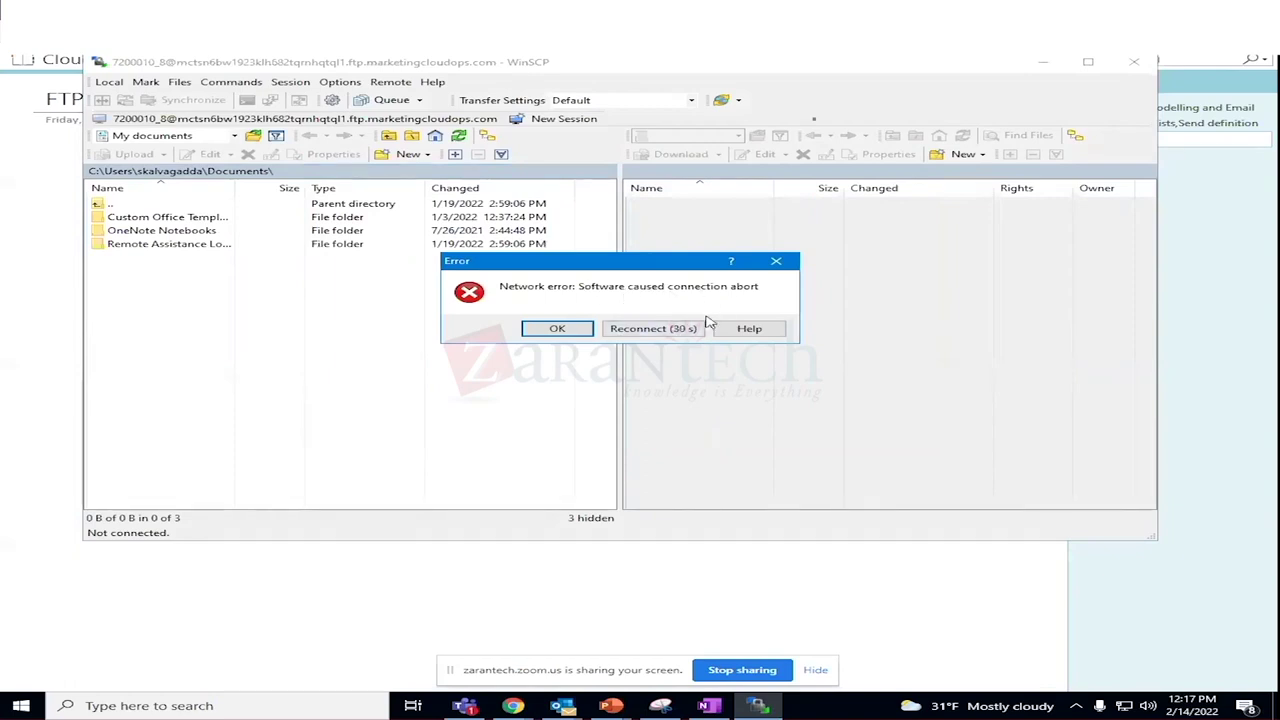
Dismiss the error, empty the Host name field and select the host line in the 'FTP sandbox1' notes.
click(557, 330)
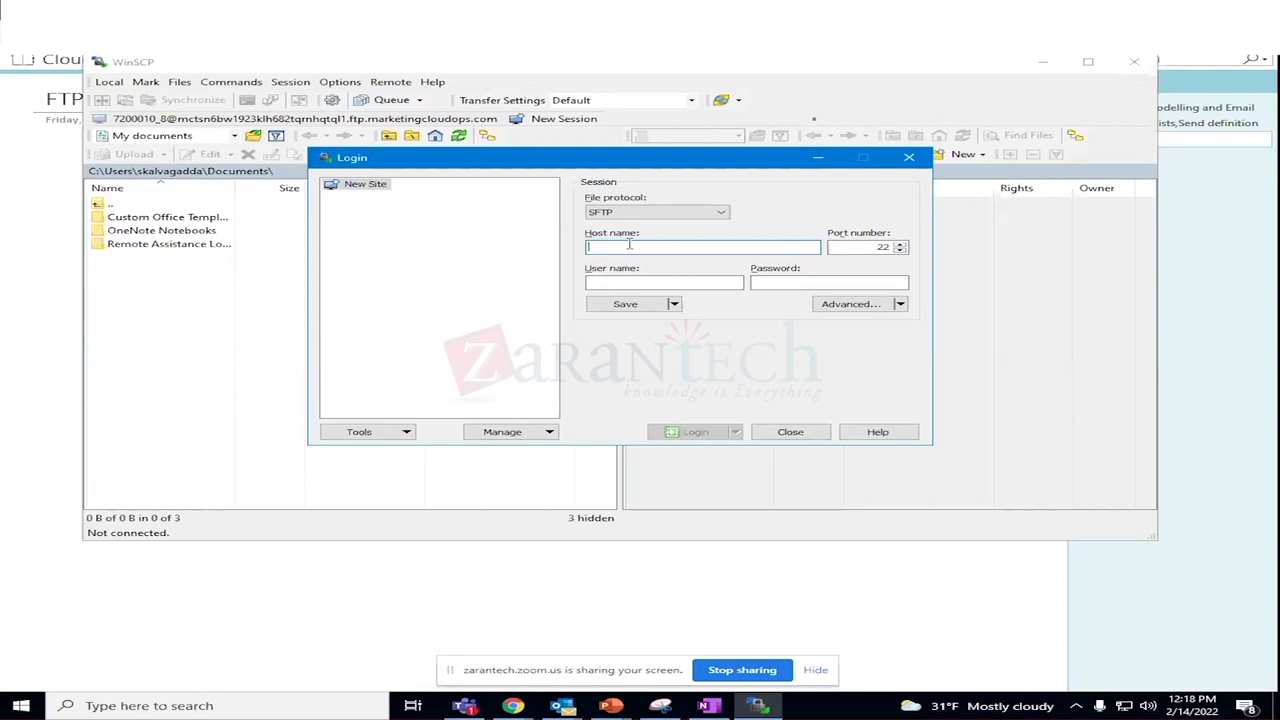
key(ctrl+v)
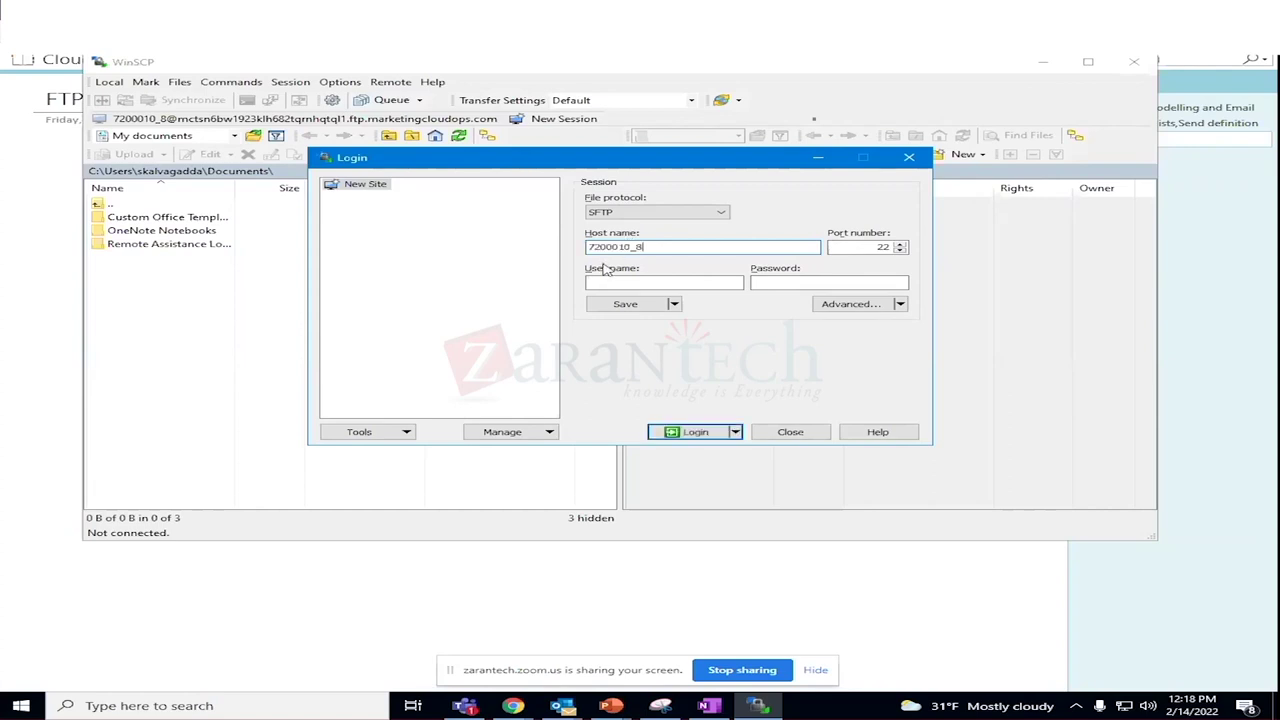
key(BackSpace)
key(BackSpace)
key(BackSpace)
key(BackSpace)
key(BackSpace)
key(BackSpace)
key(BackSpace)
key(BackSpace)
key(BackSpace)
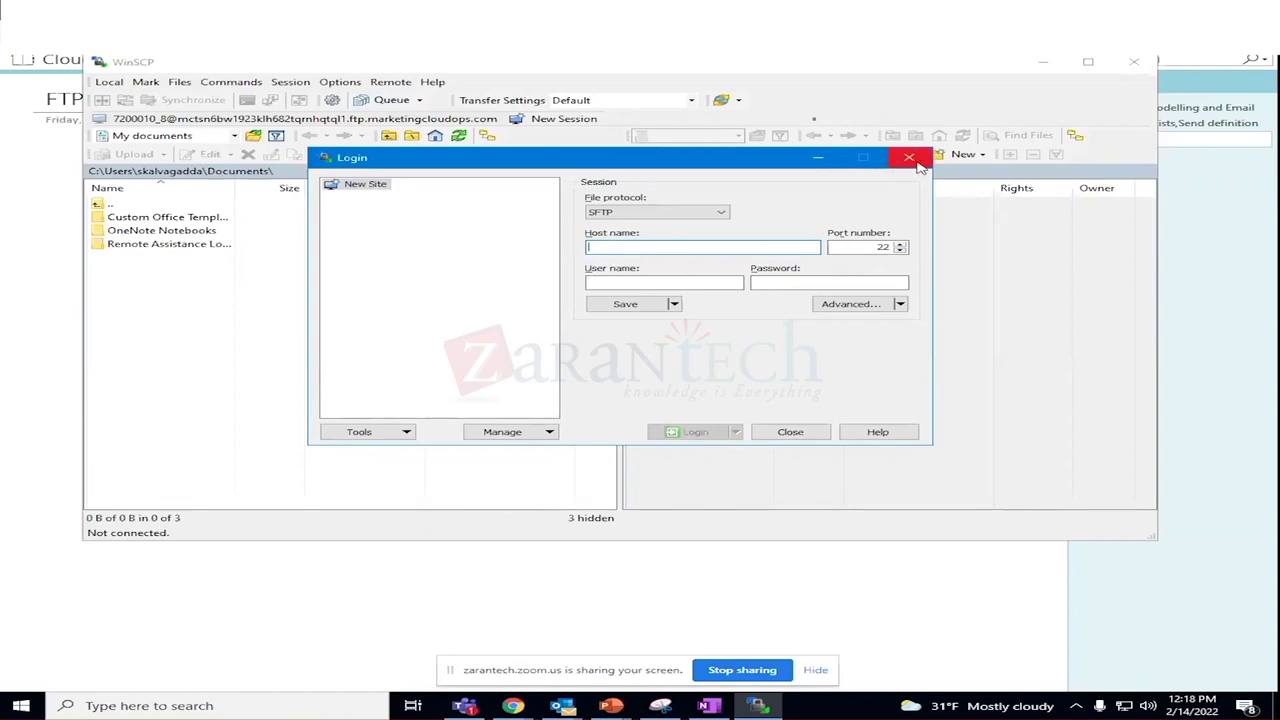
click(708, 705)
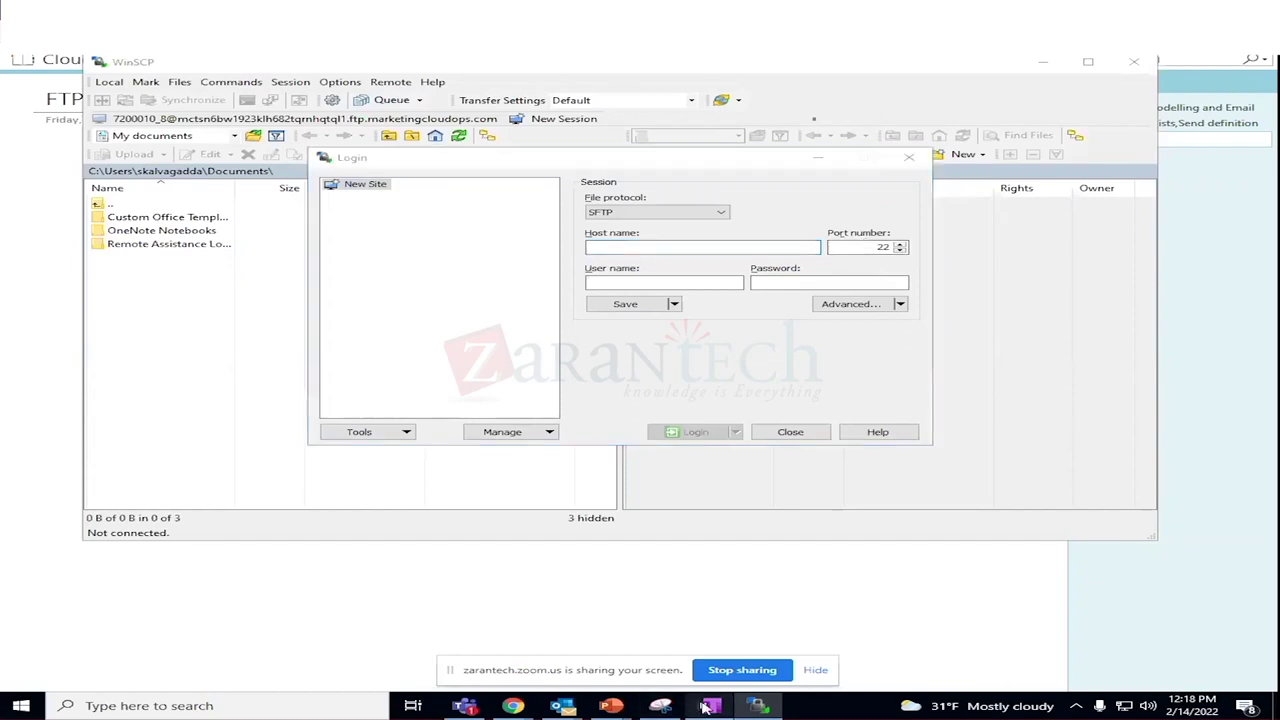
drag(532, 196, 163, 192)
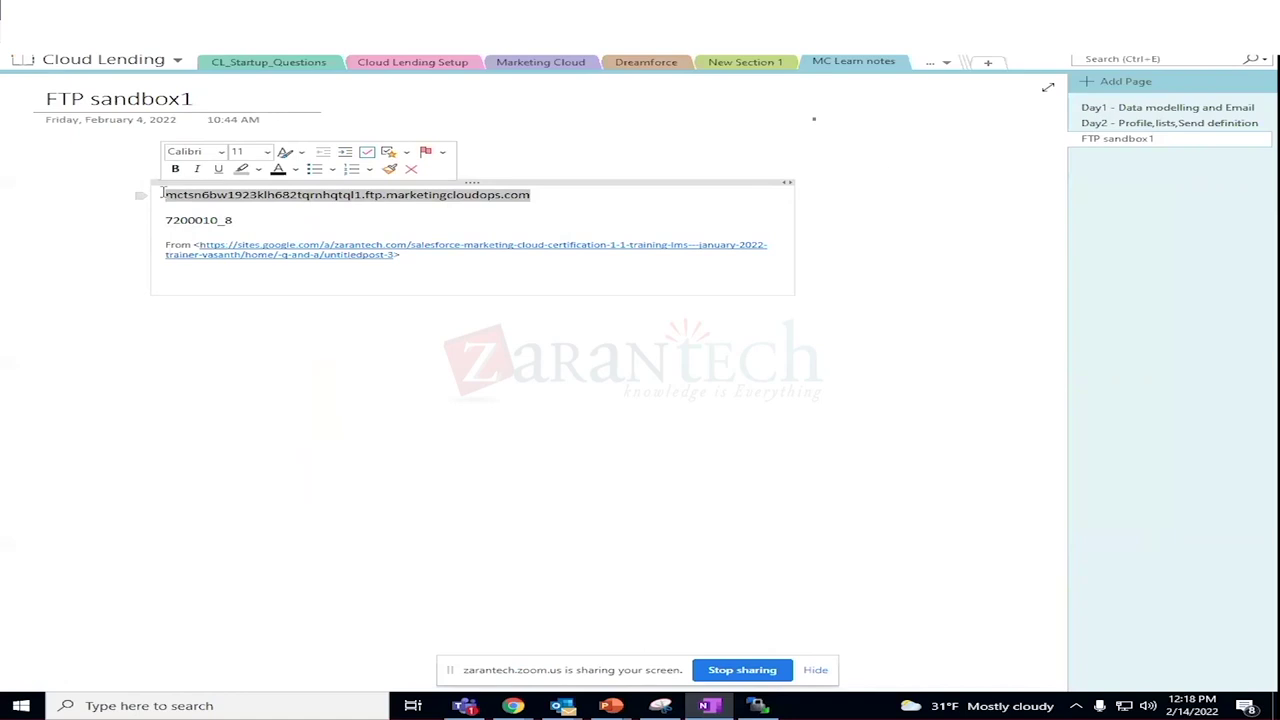
Fill in the Host name and User name with the FTP host and username from the notes.
key(ctrl+c)
key(alt+Tab)
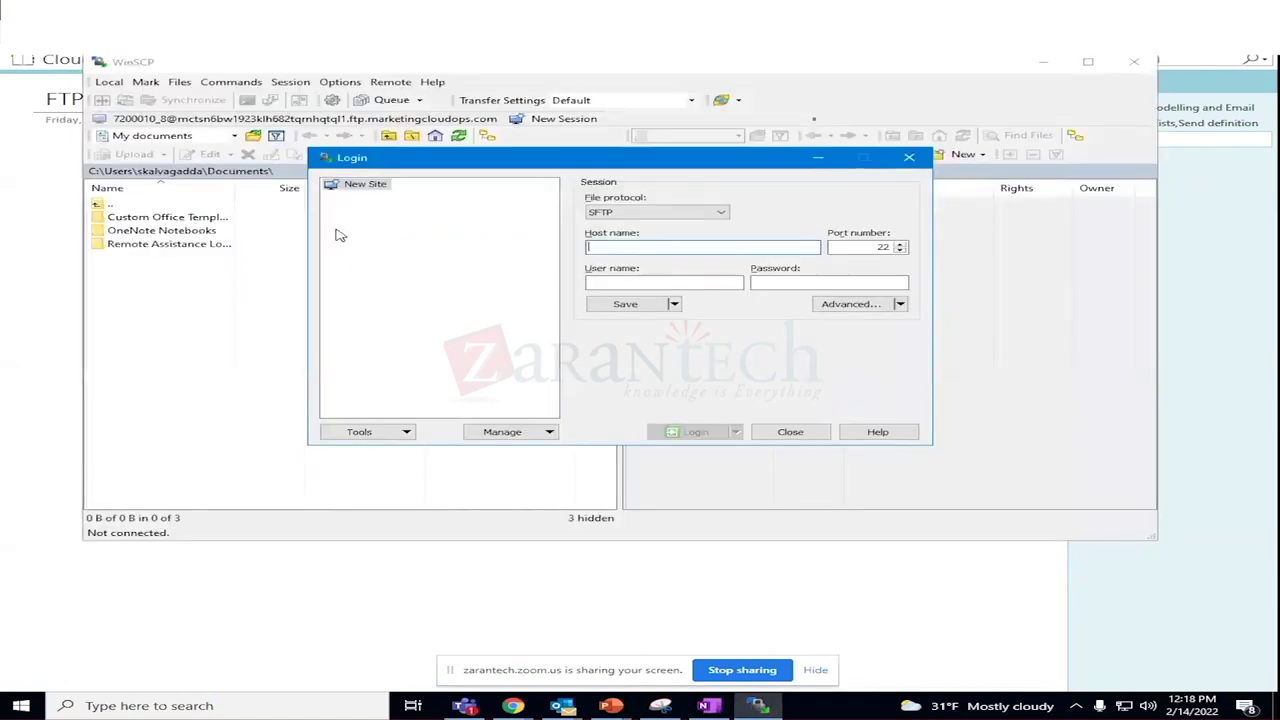
key(ctrl+v)
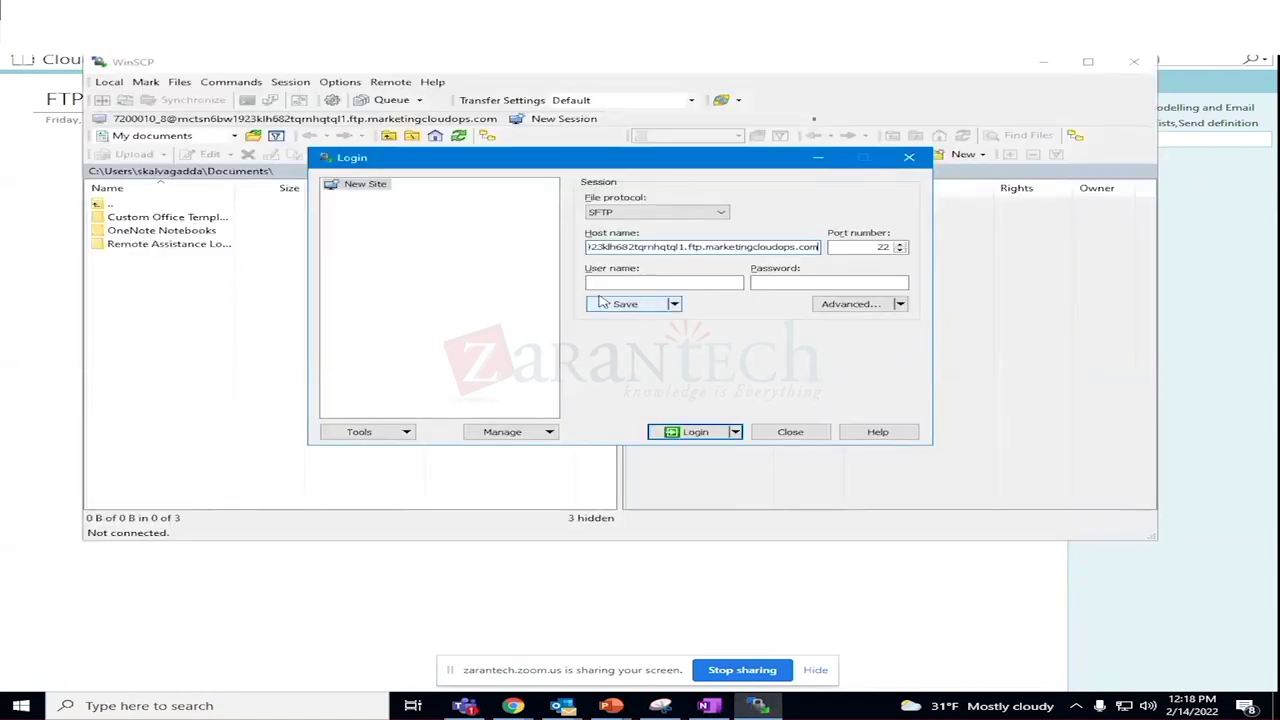
click(606, 283)
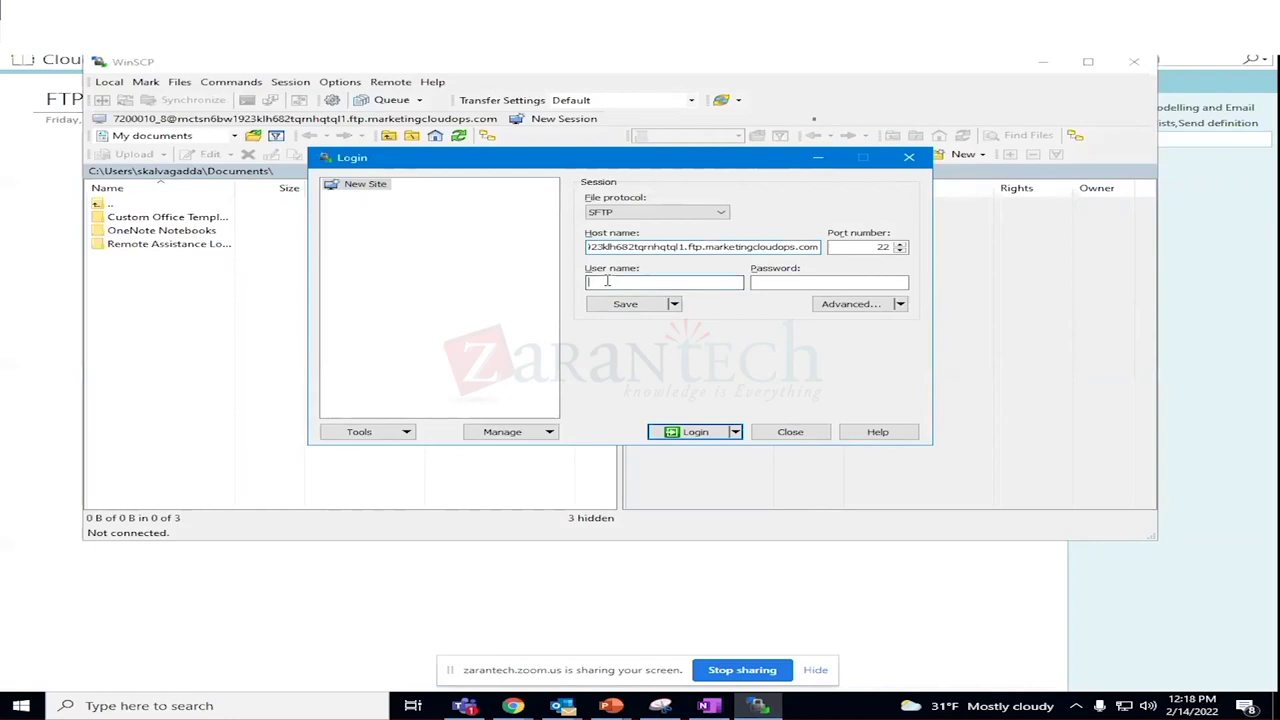
key(alt+Tab)
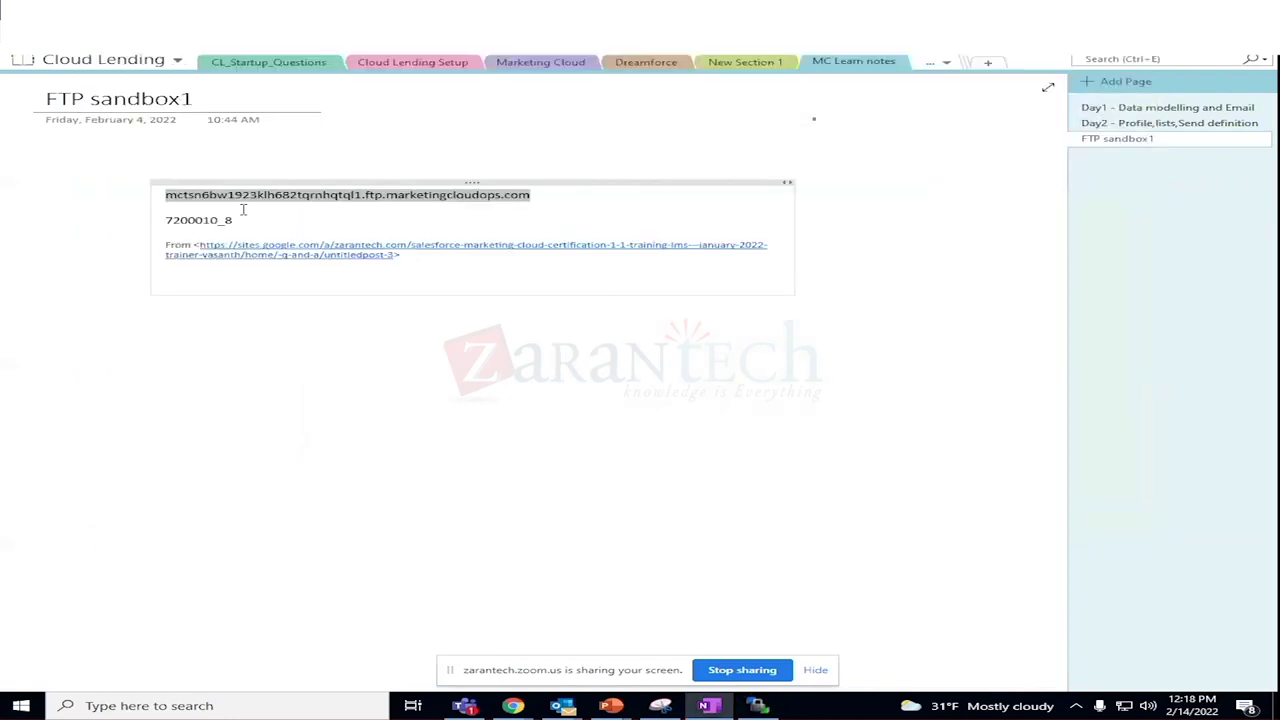
drag(232, 221, 161, 223)
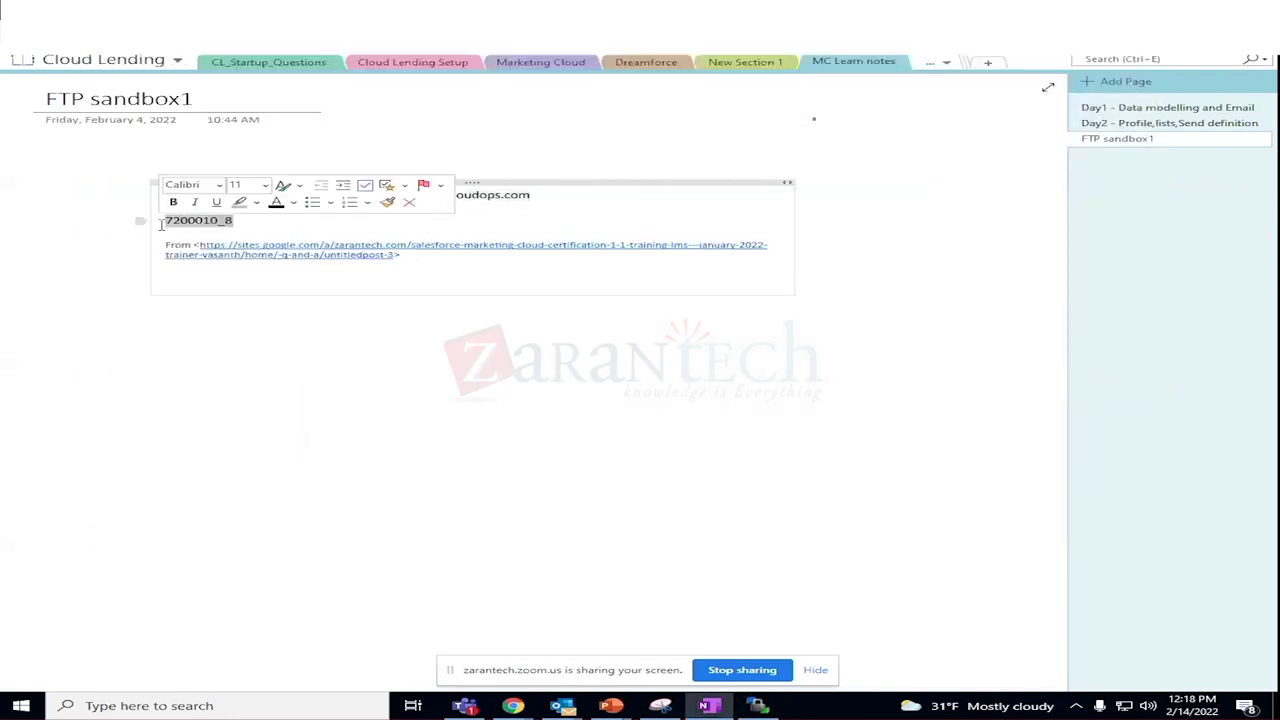
key(alt+Tab)
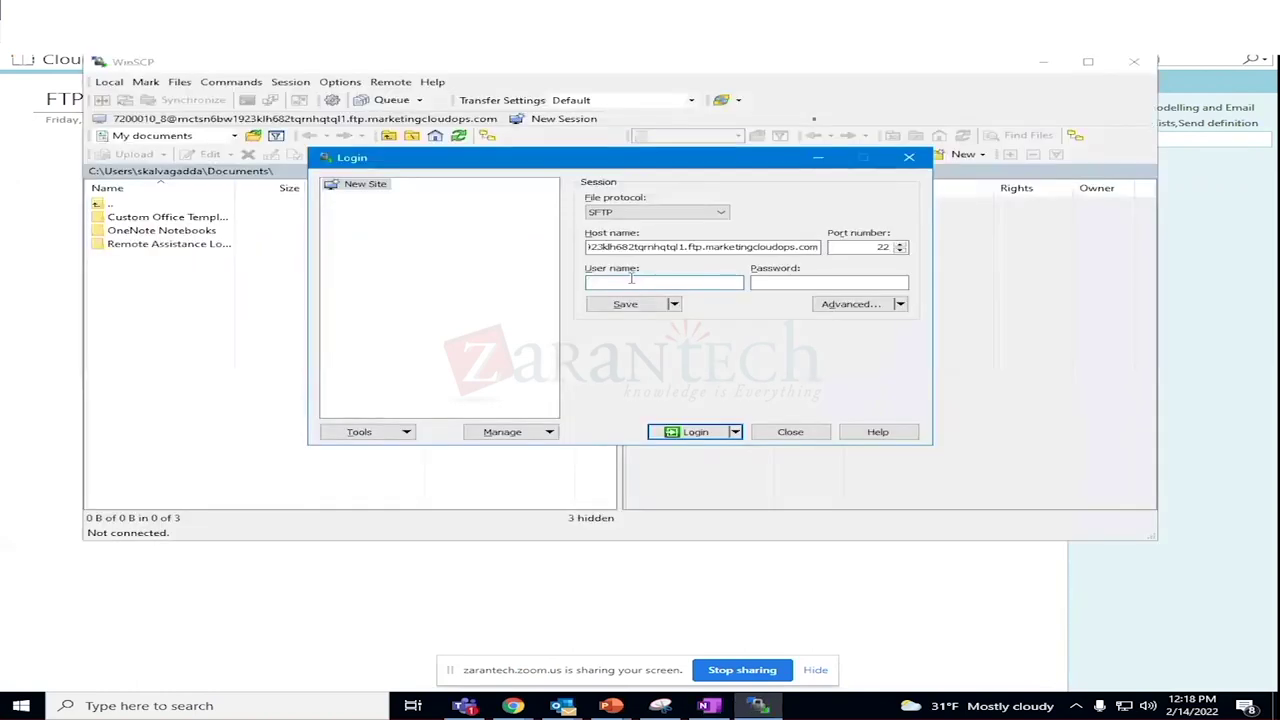
key(ctrl+v)
Retype the account password in the Password field.
click(775, 283)
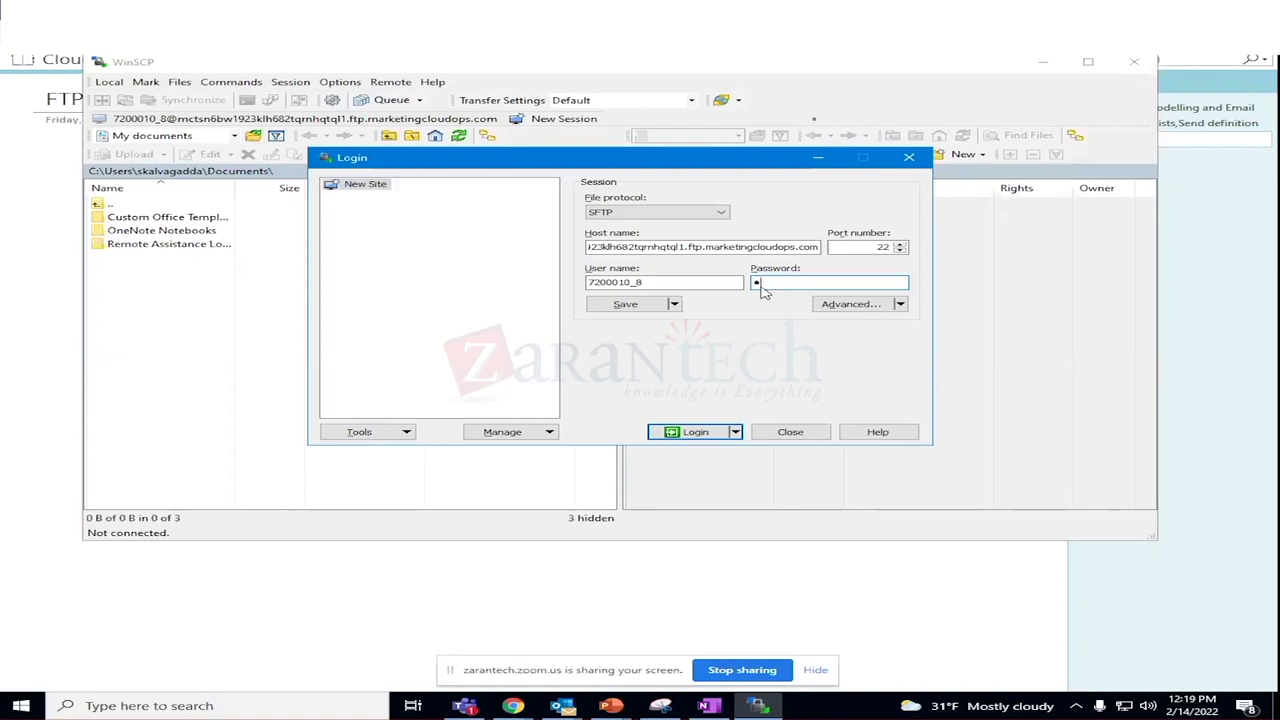
text(•••••)
key(BackSpace)
key(BackSpace)
key(BackSpace)
key(BackSpace)
key(BackSpace)
text(••••••••••••)
key(BackSpace)
key(BackSpace)
key(BackSpace)
key(BackSpace)
key(BackSpace)
key(BackSpace)
key(BackSpace)
key(BackSpace)
key(BackSpace)
key(BackSpace)
key(BackSpace)
key(BackSpace)
text(*****************)
Retry the login, dismiss the repeated network error and close WinSCP.
click(702, 436)
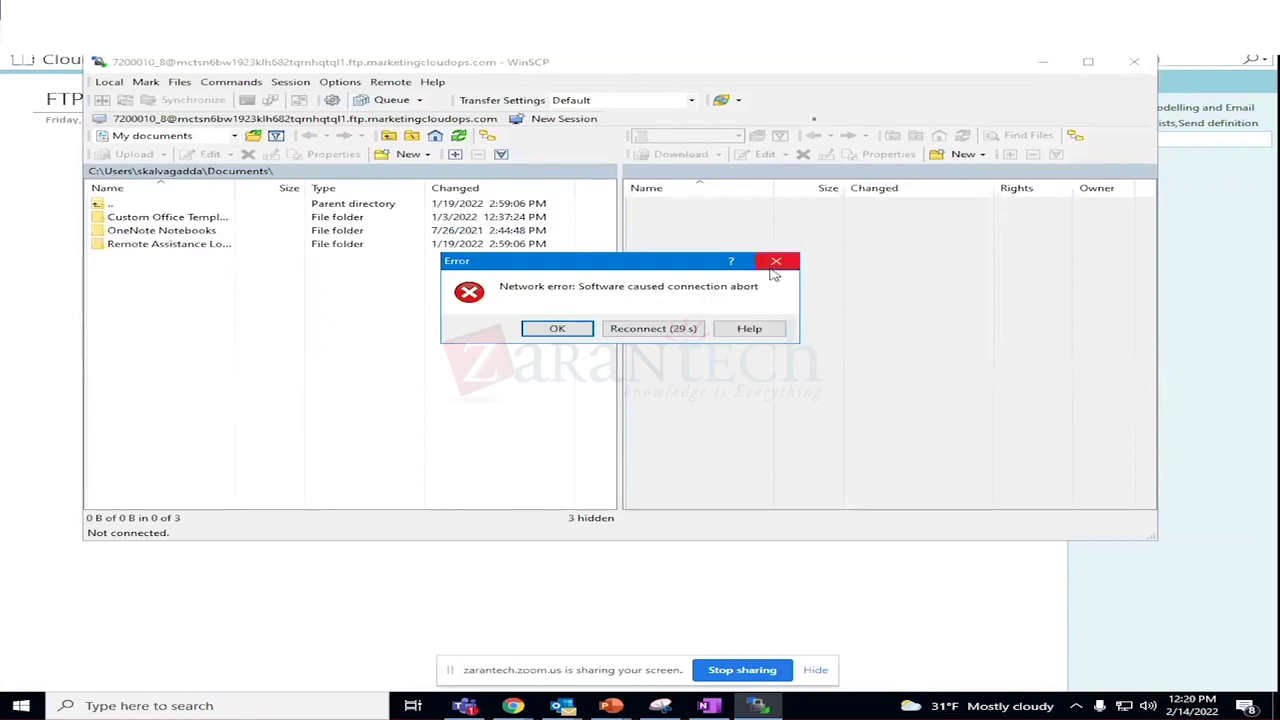
click(776, 262)
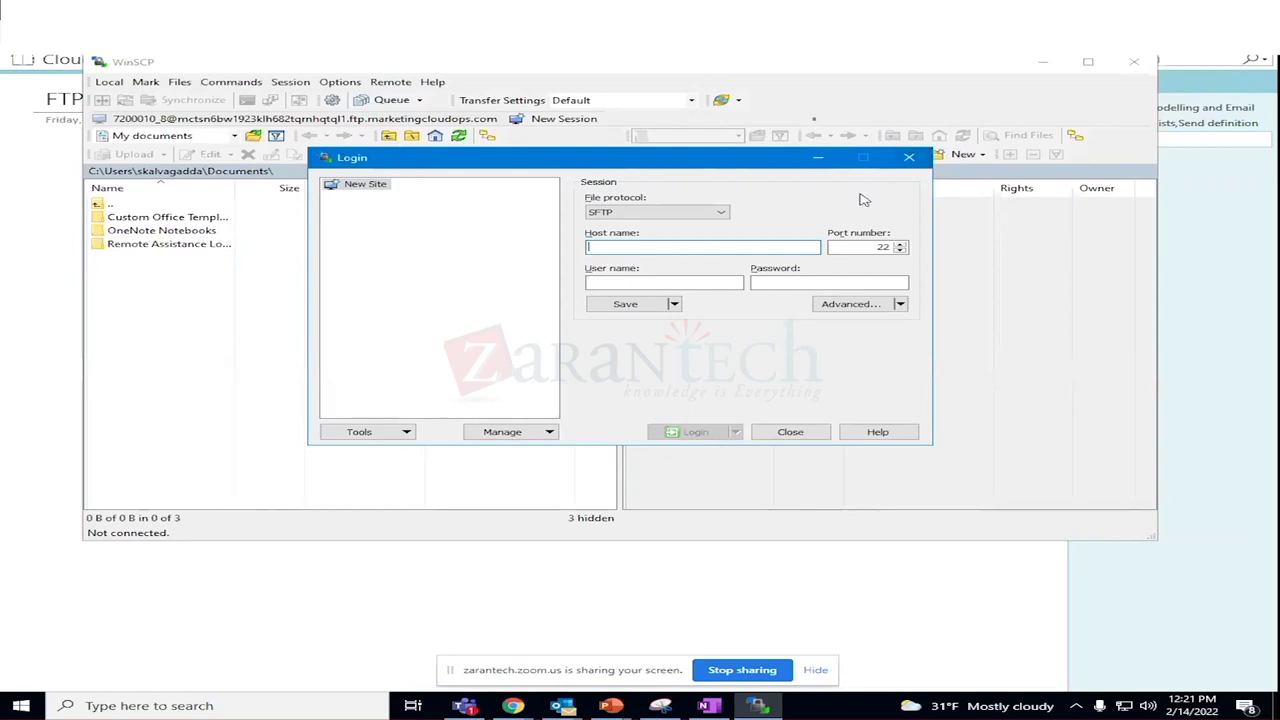
click(775, 432)
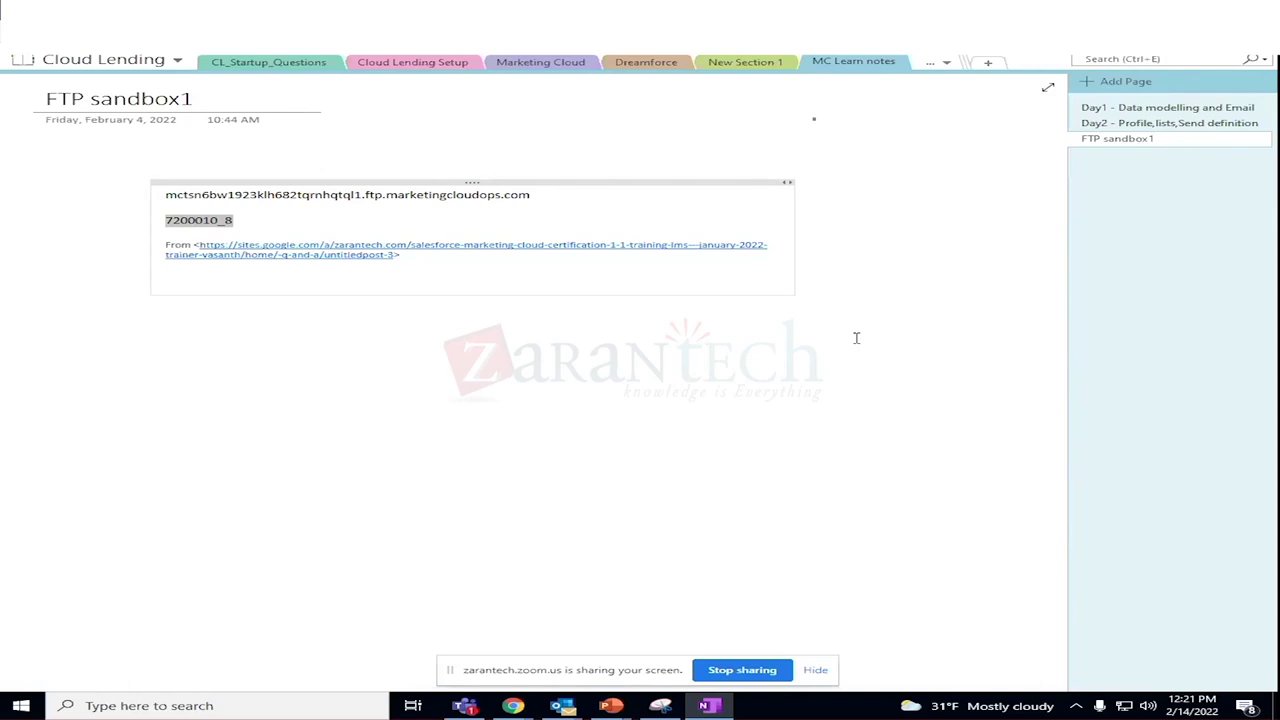
In a new Chrome tab, search Google for 'ftp clients browser online'.
click(511, 706)
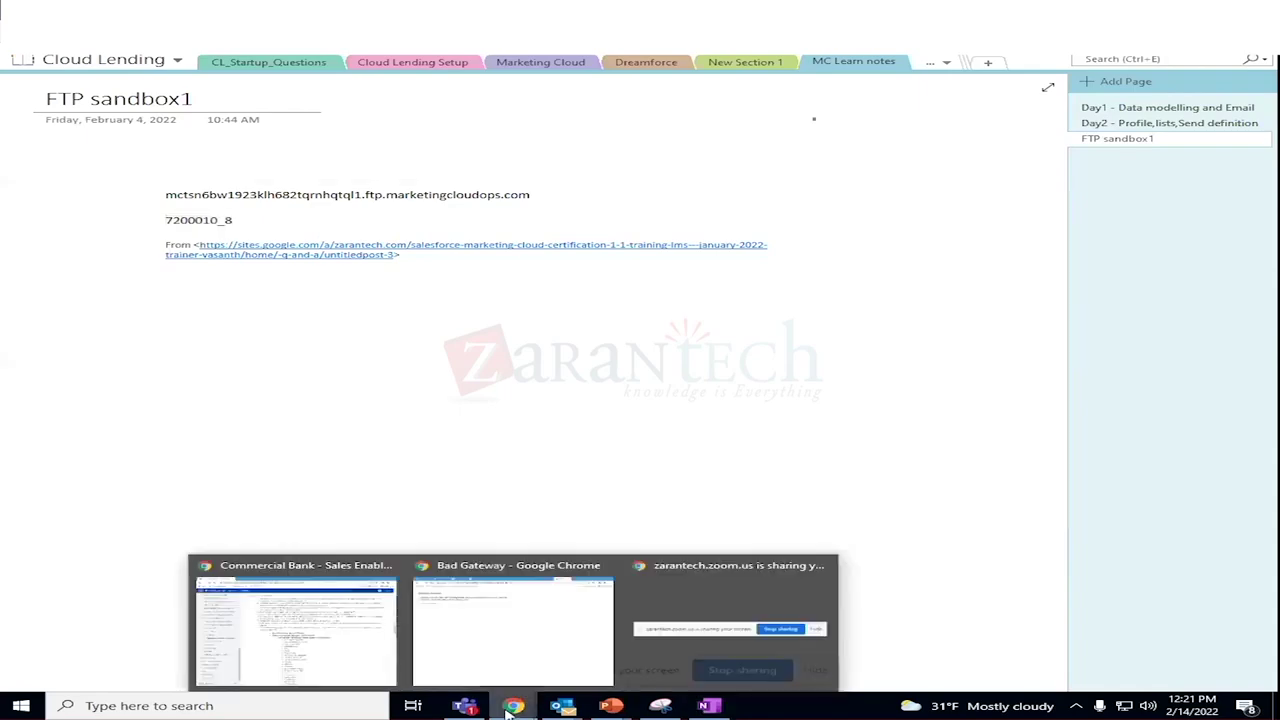
click(314, 634)
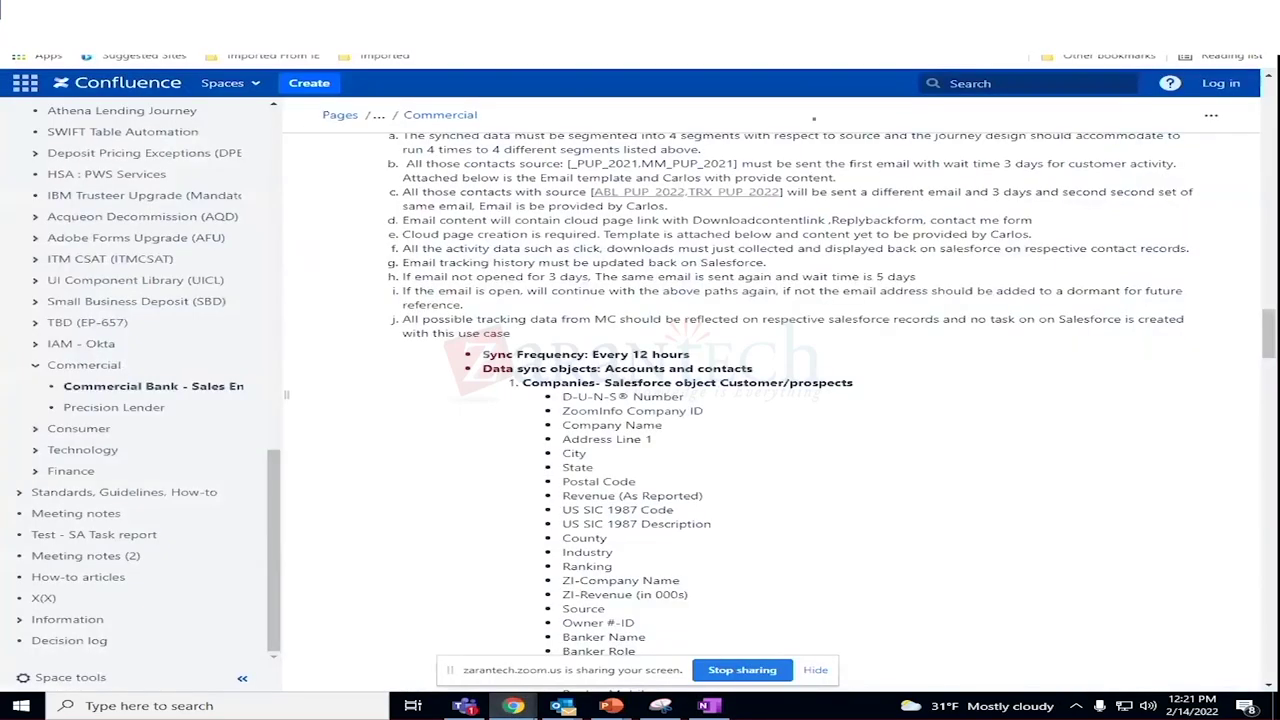
key(ctrl+t)
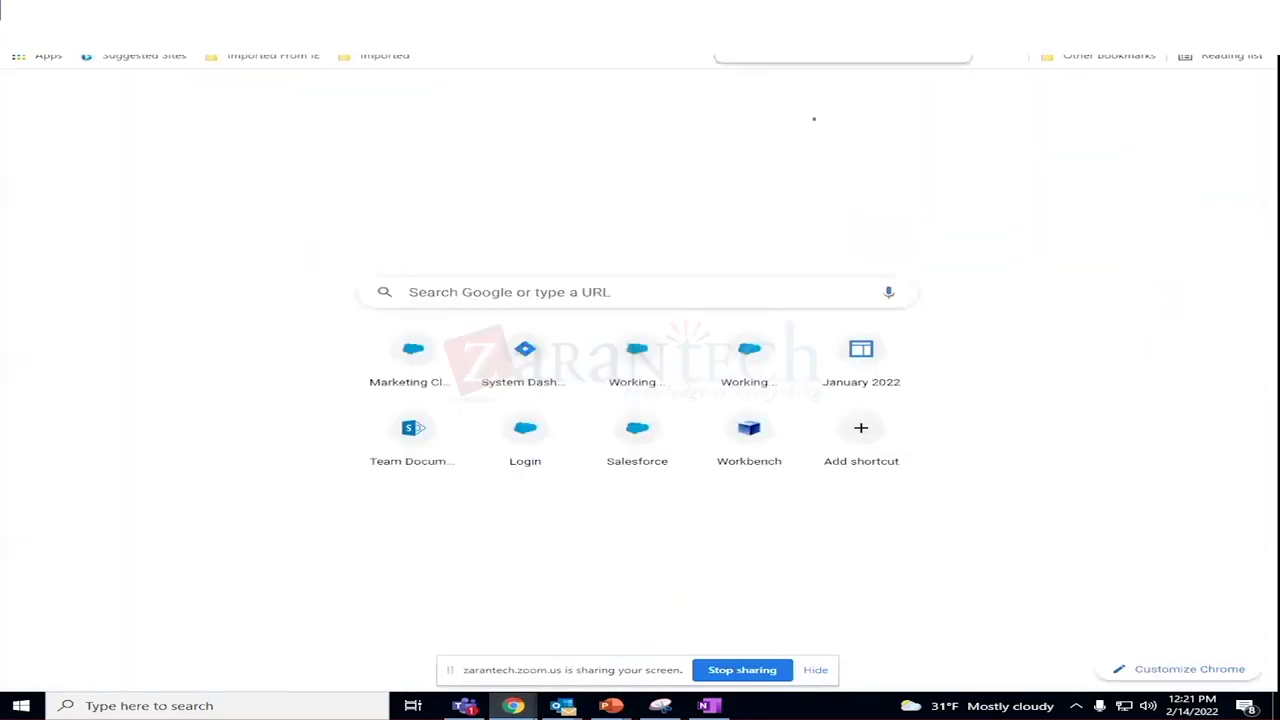
text(ftp clients)
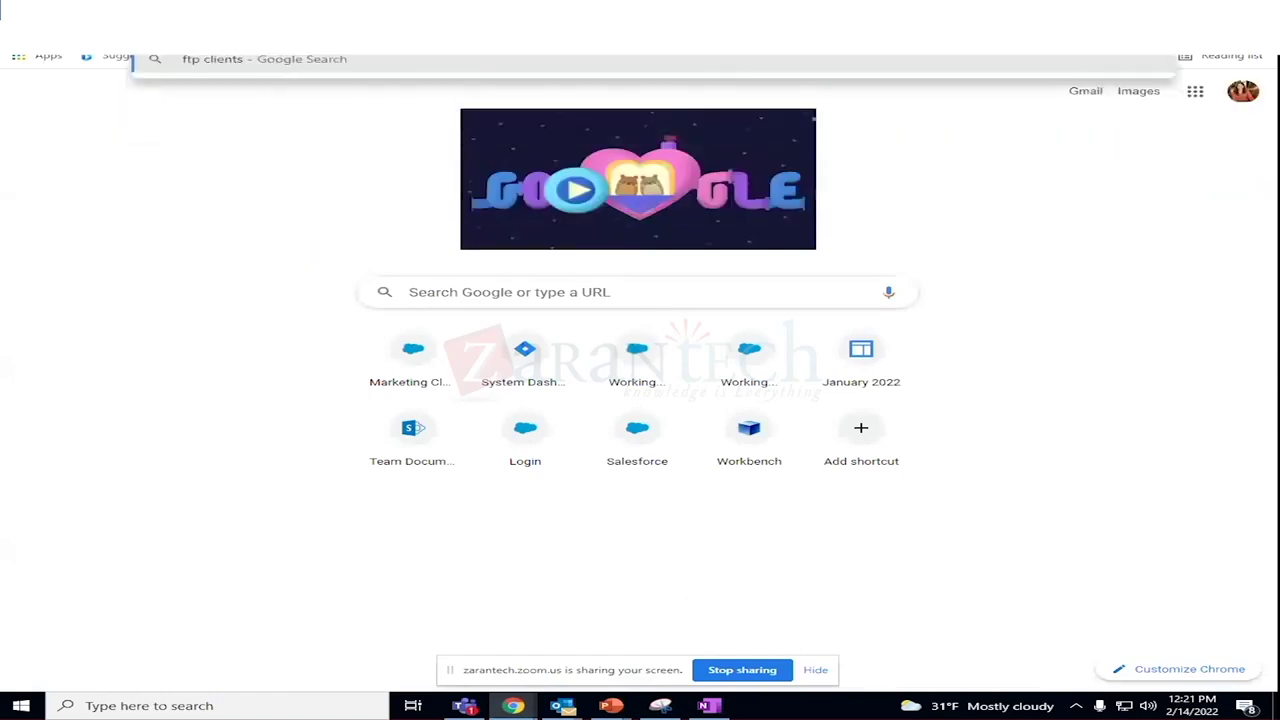
text( browser on)
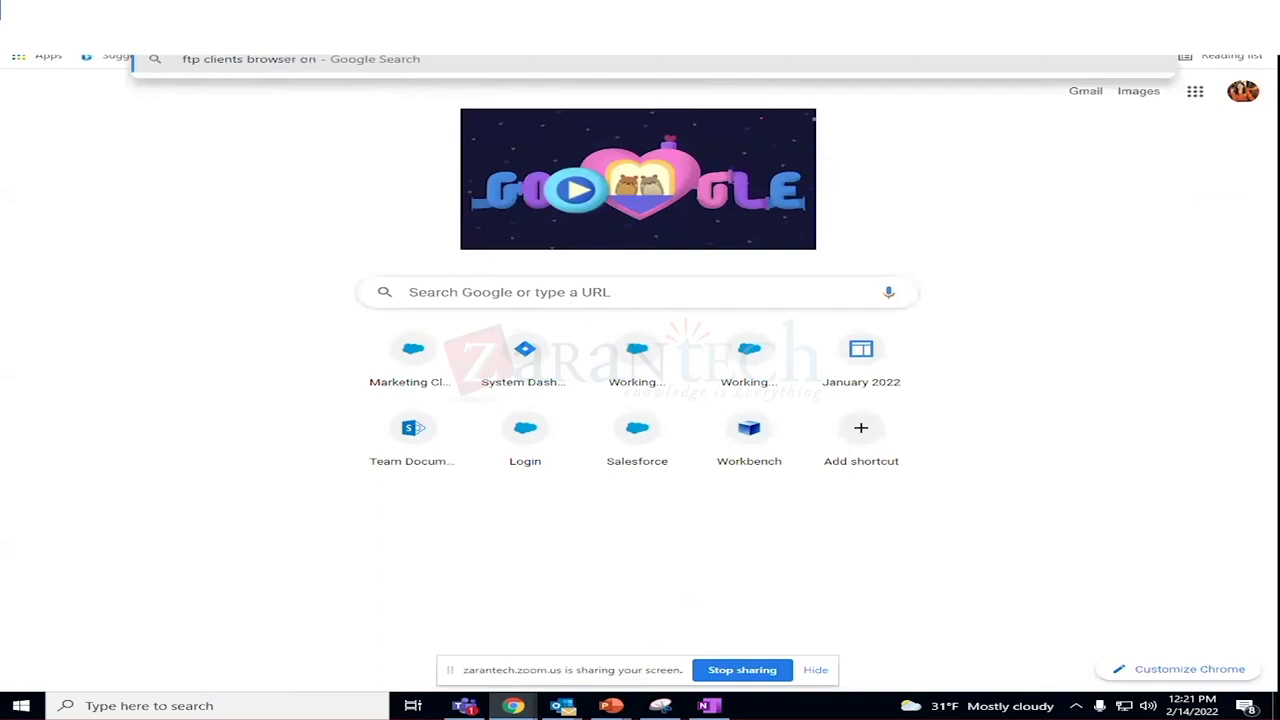
text(line)
key(Return)
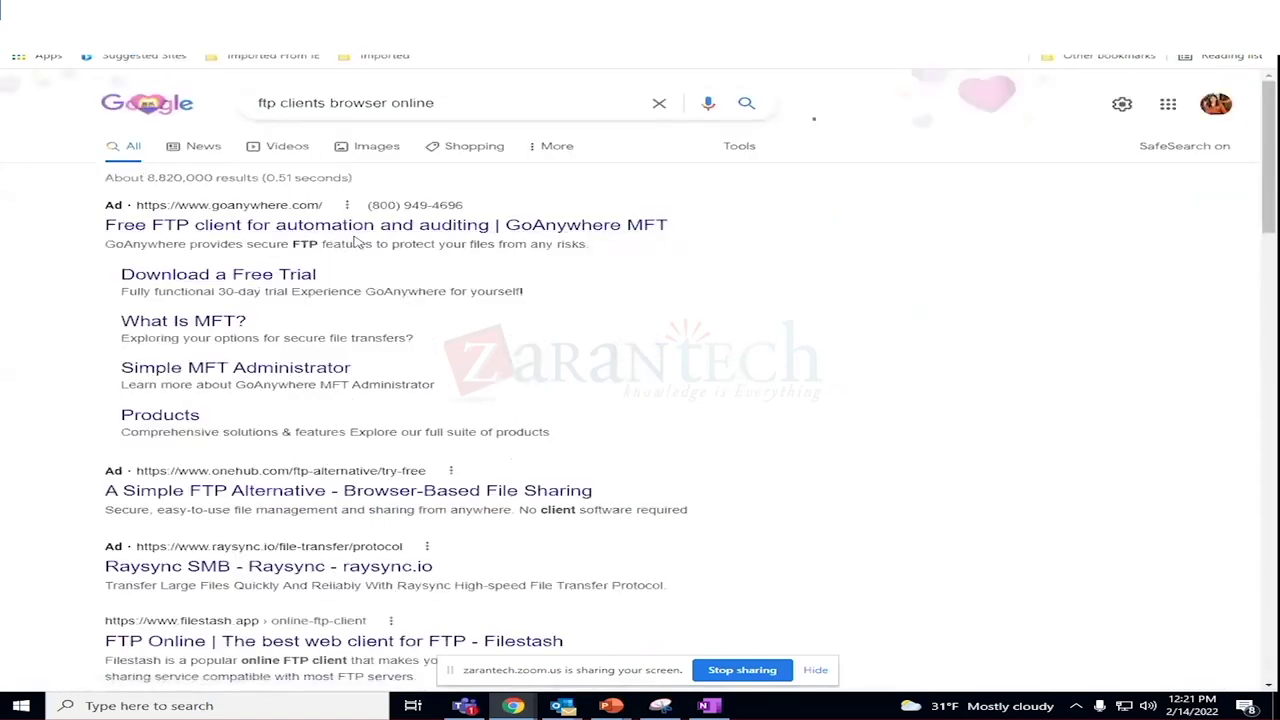
Open the onlineftp.ch search result in a new tab.
scroll(420, 290, down, 3)
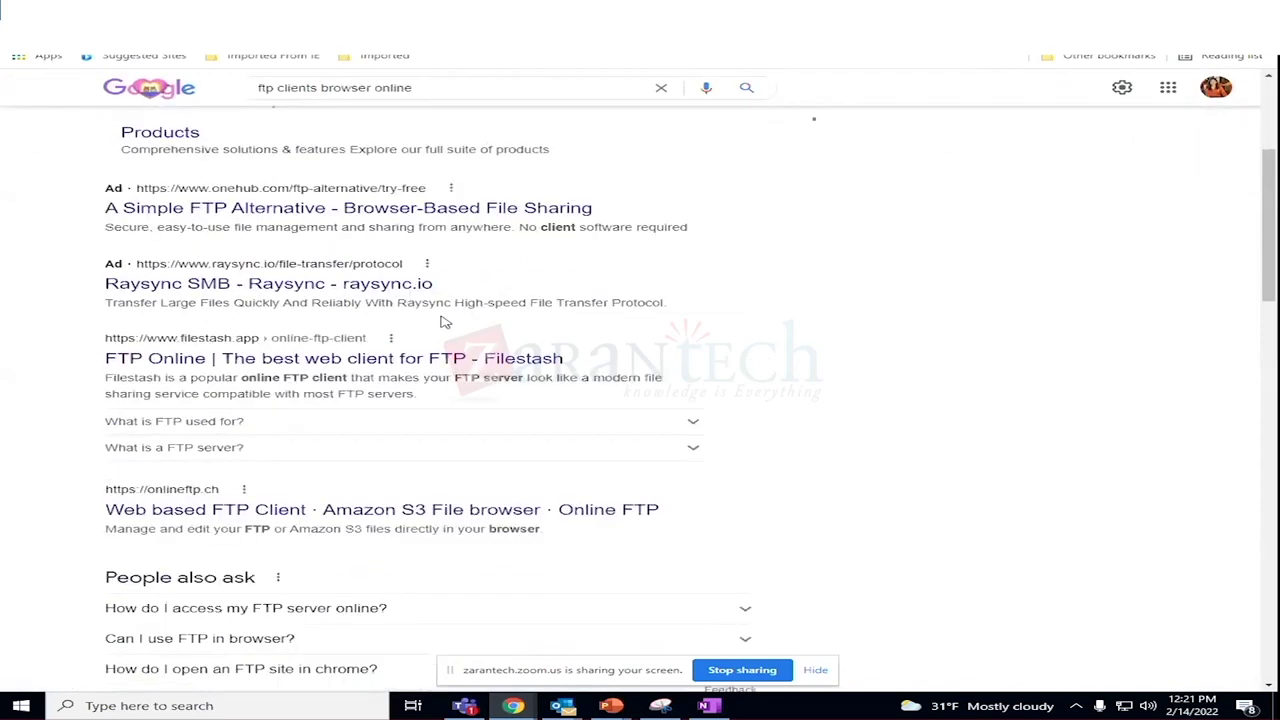
scroll(445, 322, down, 1)
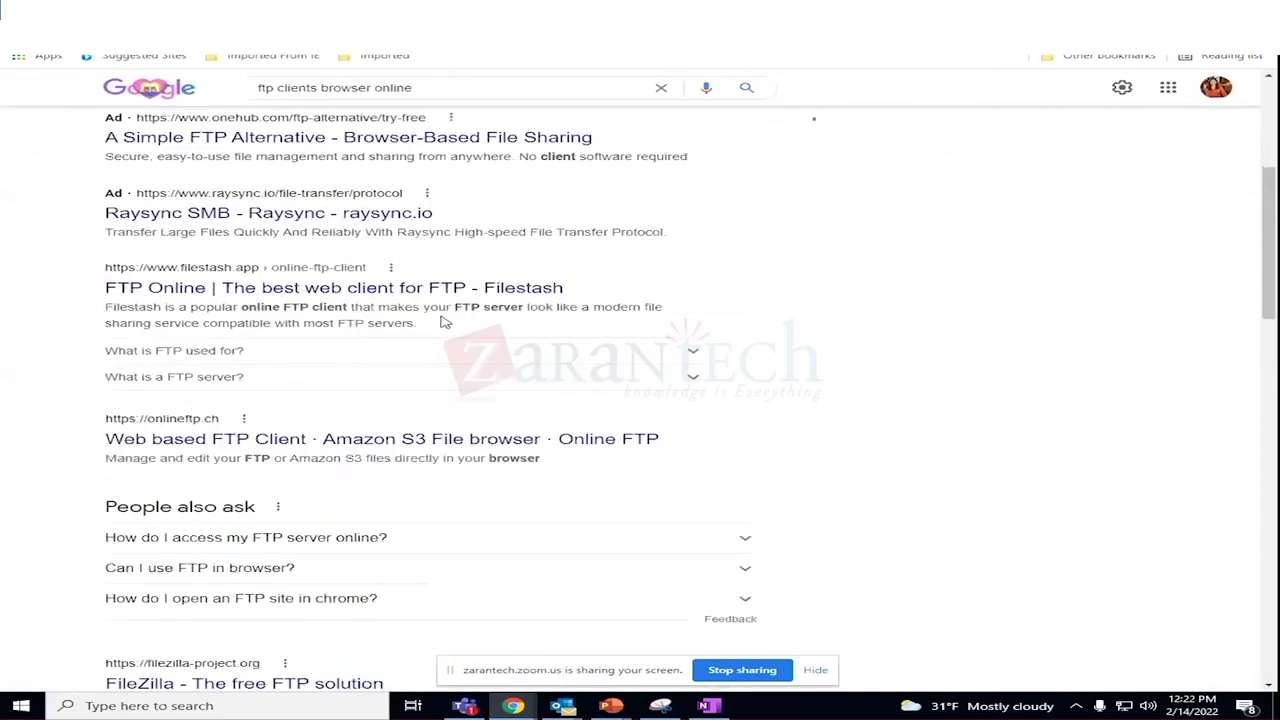
right_click(368, 443)
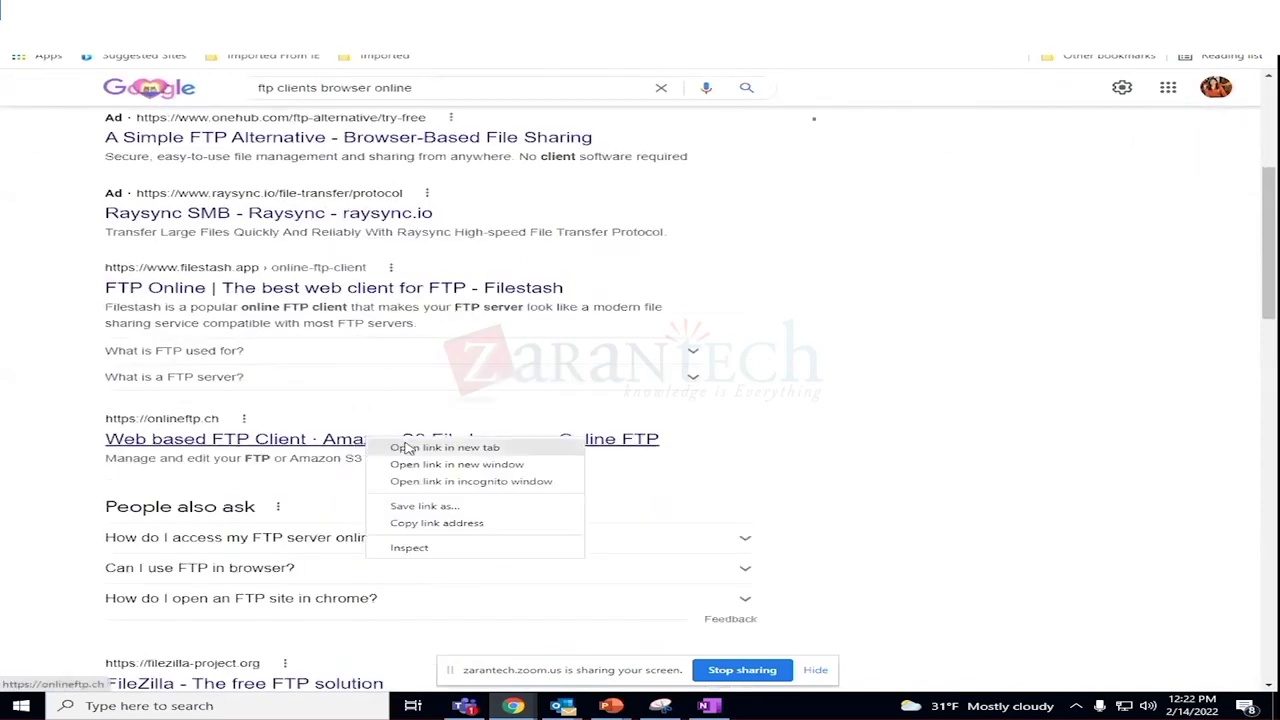
click(414, 450)
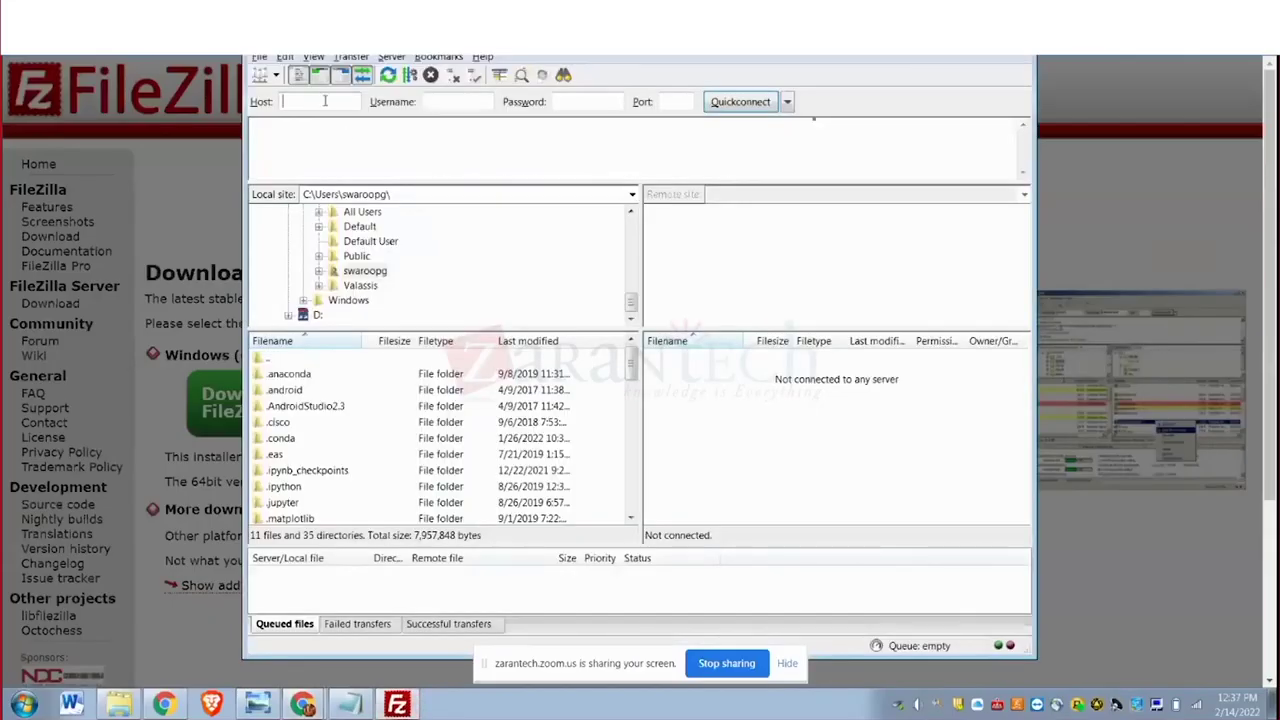
Fill FileZilla's Host with the FTP host and Username with the username from the blog comment.
text(ngcloudops.com)
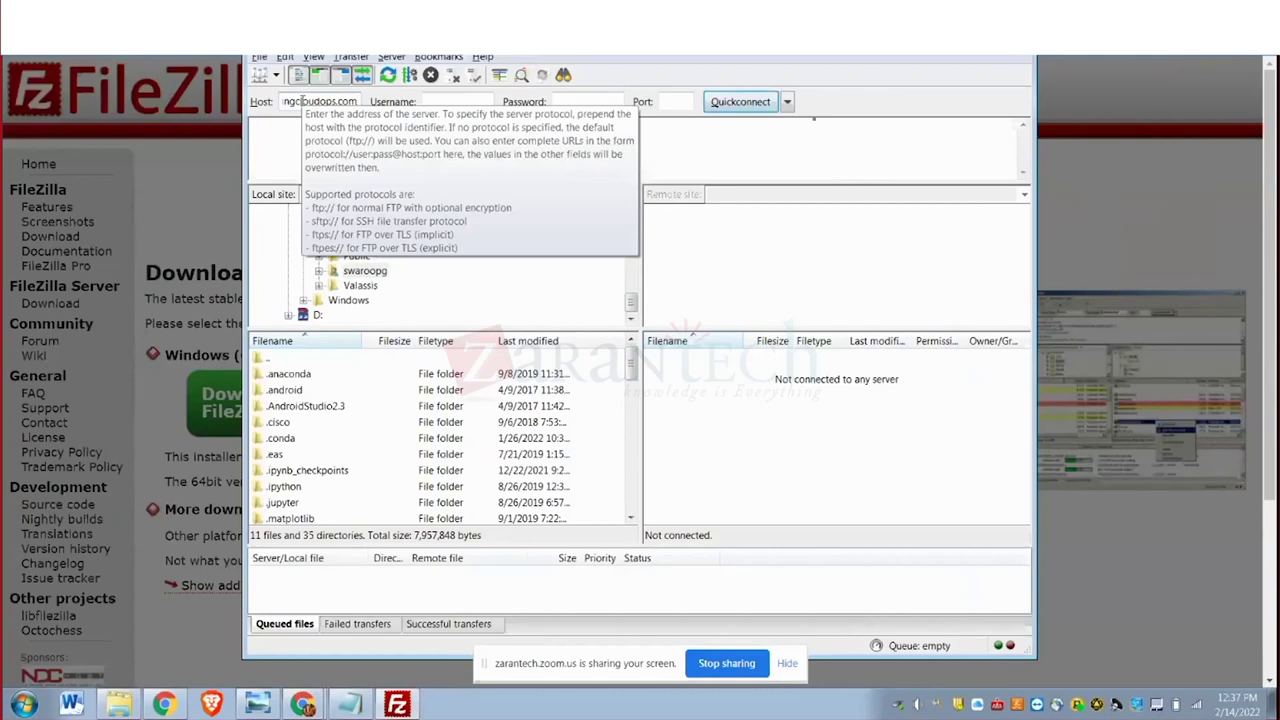
key(alt+Tab)
key(alt+Tab)
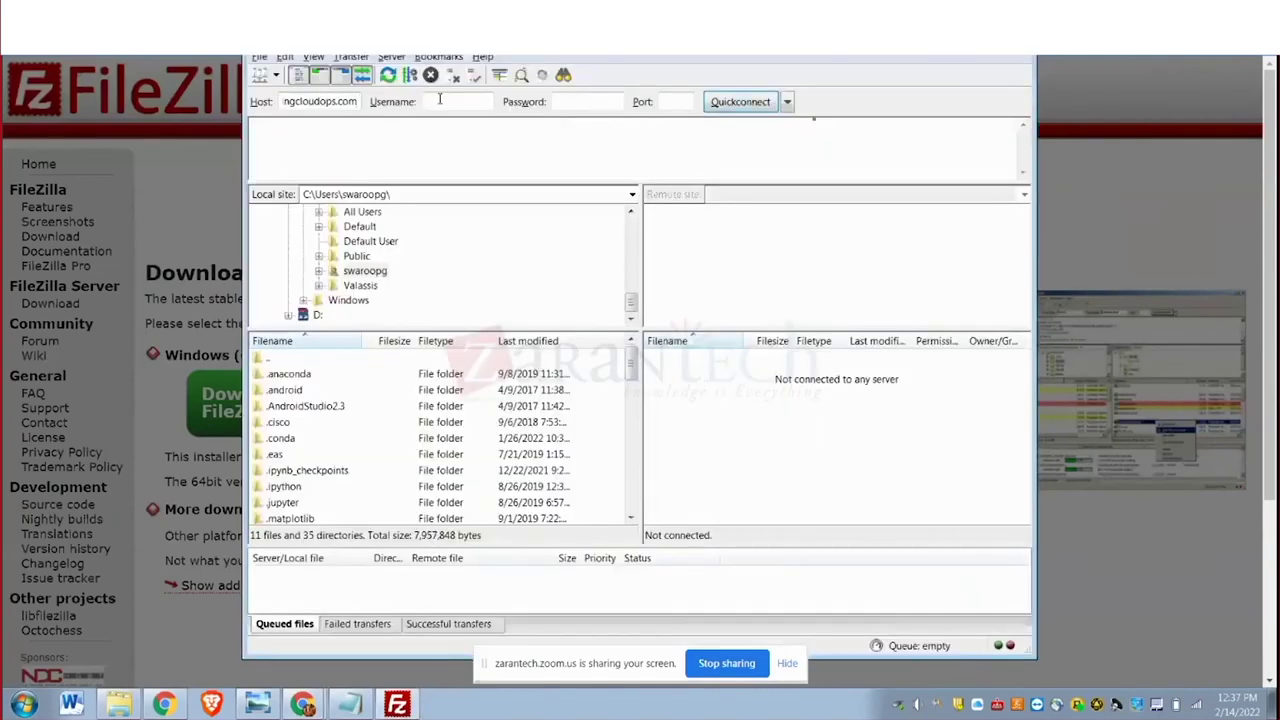
key(alt+Tab)
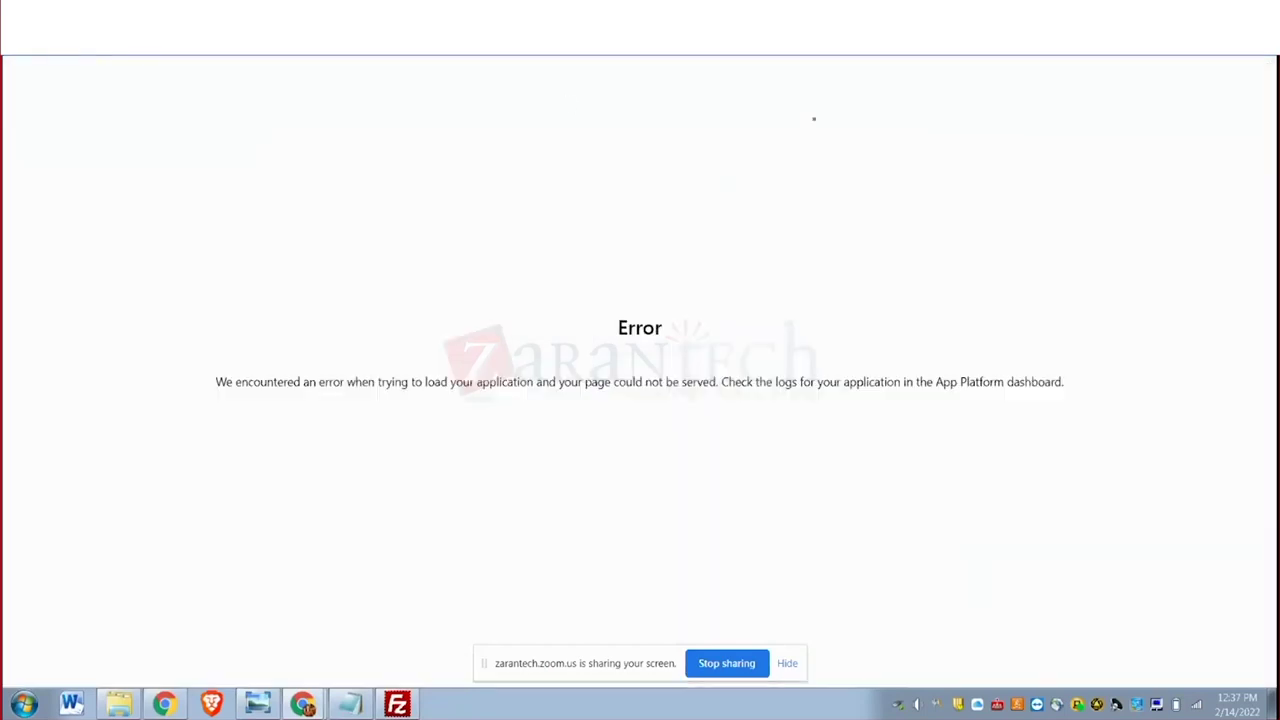
key(alt+Tab)
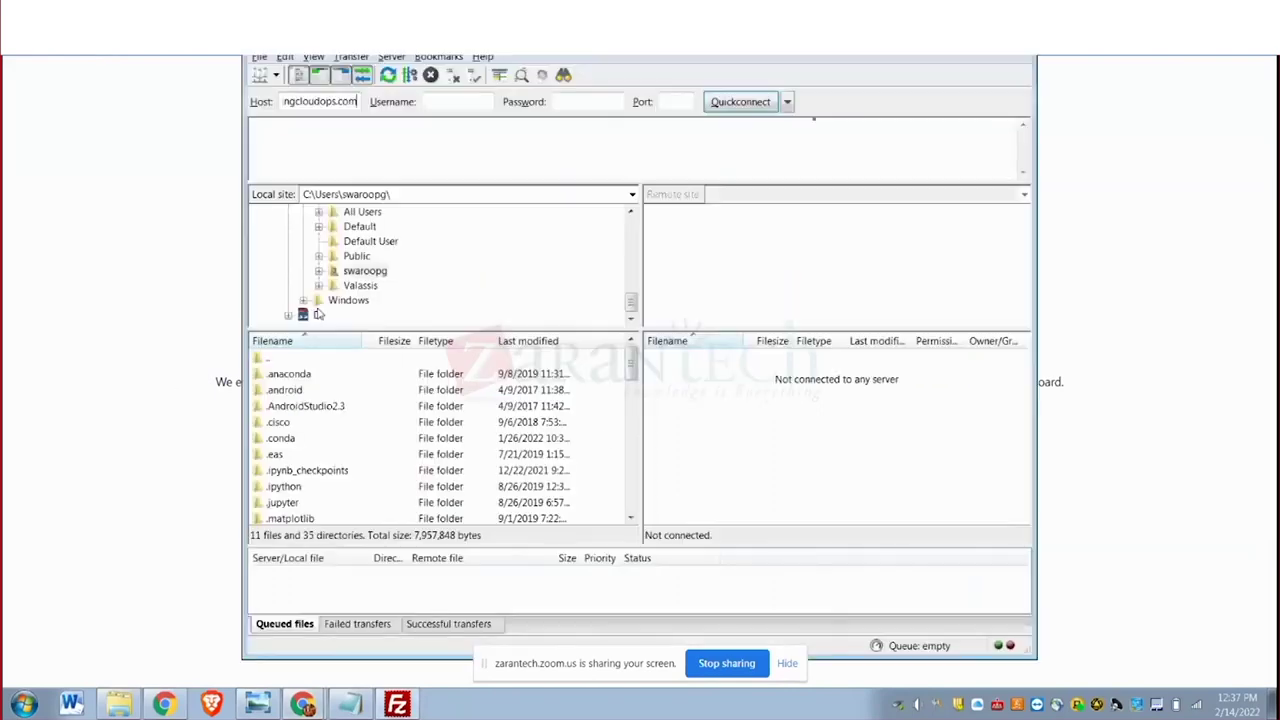
key(alt+Tab)
key(alt+Tab)
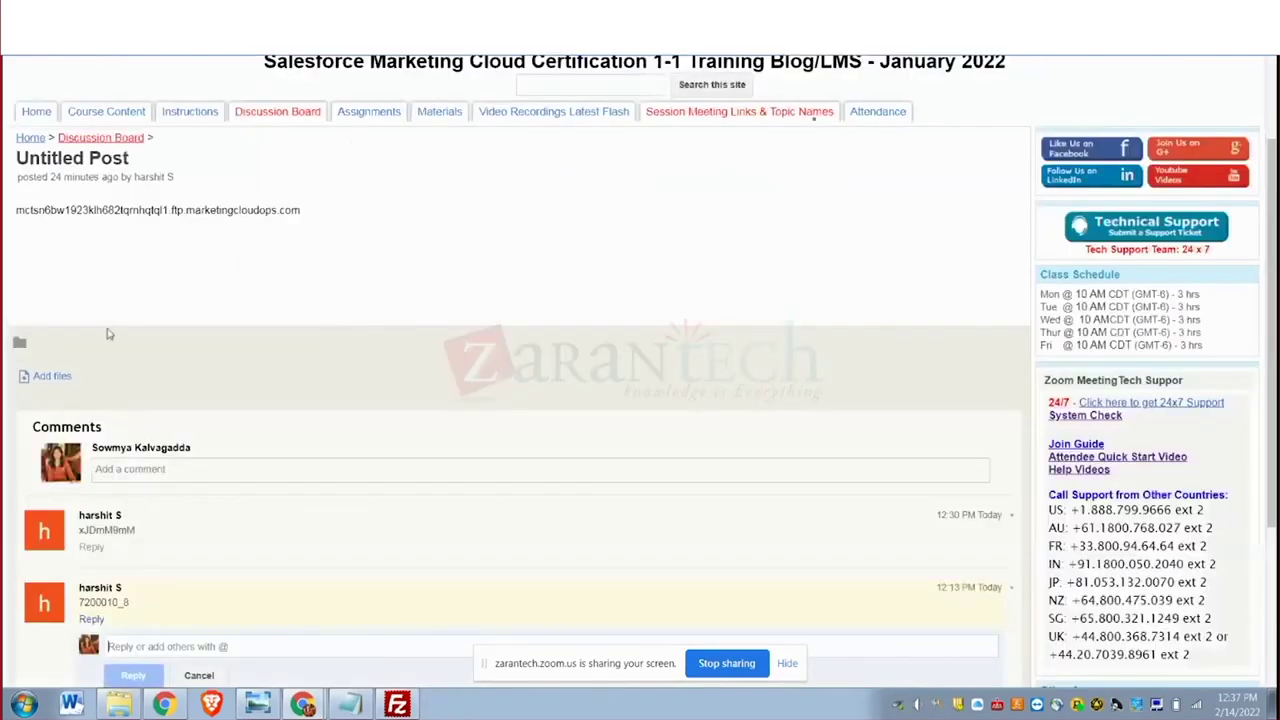
double_click(108, 602)
key(ctrl+c)
key(alt+Tab)
click(432, 101)
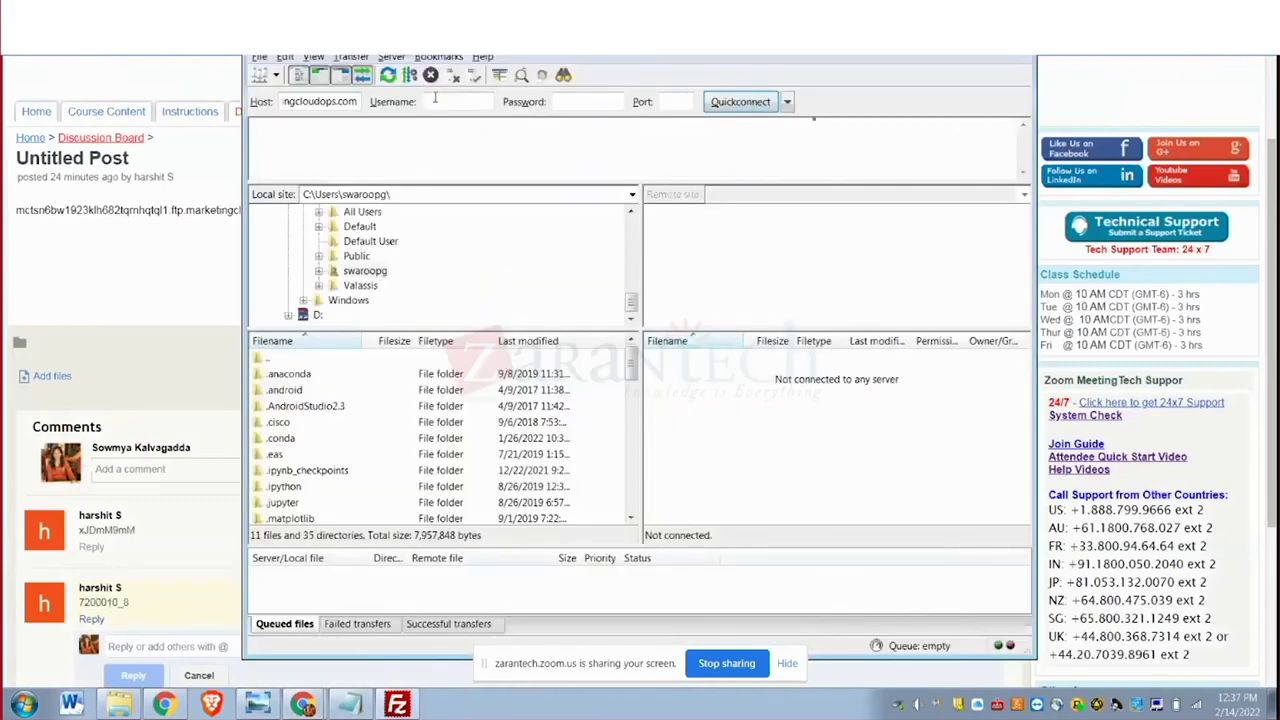
key(ctrl+v)
Enter the account password and port 22, then Quickconnect.
click(585, 104)
text(xxxxxxxxx)
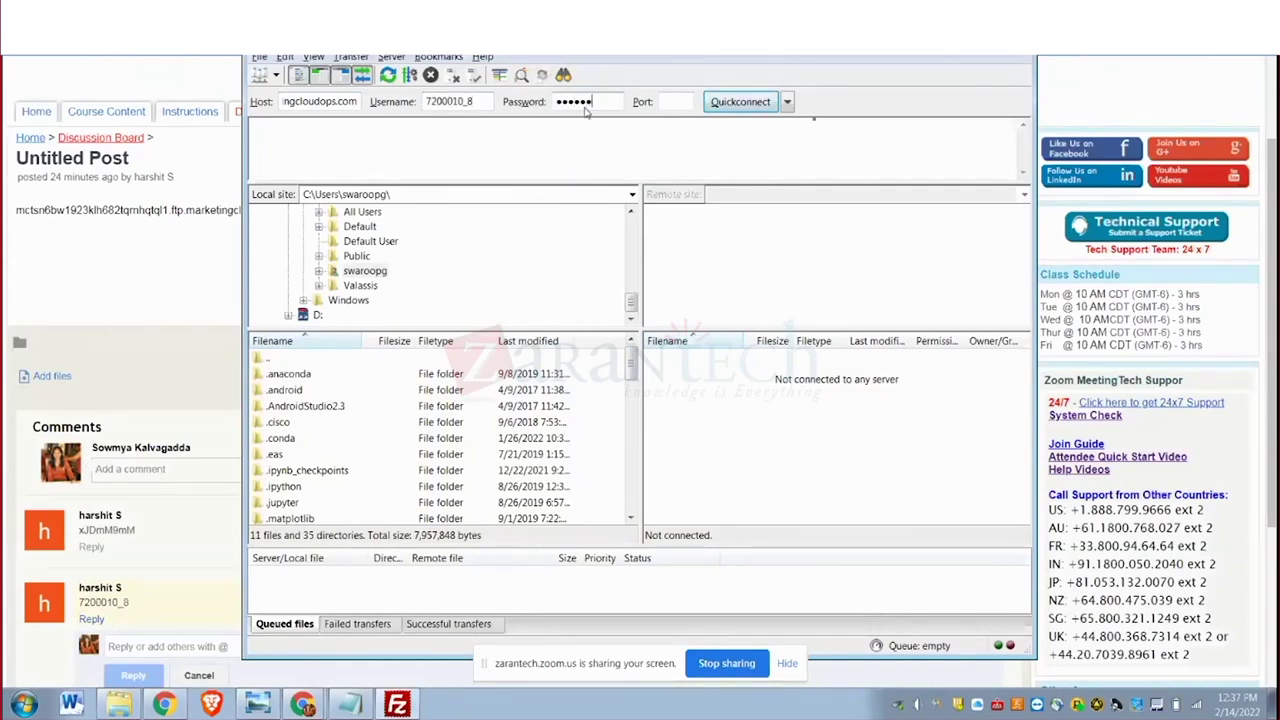
text(xx)
click(668, 102)
text(22)
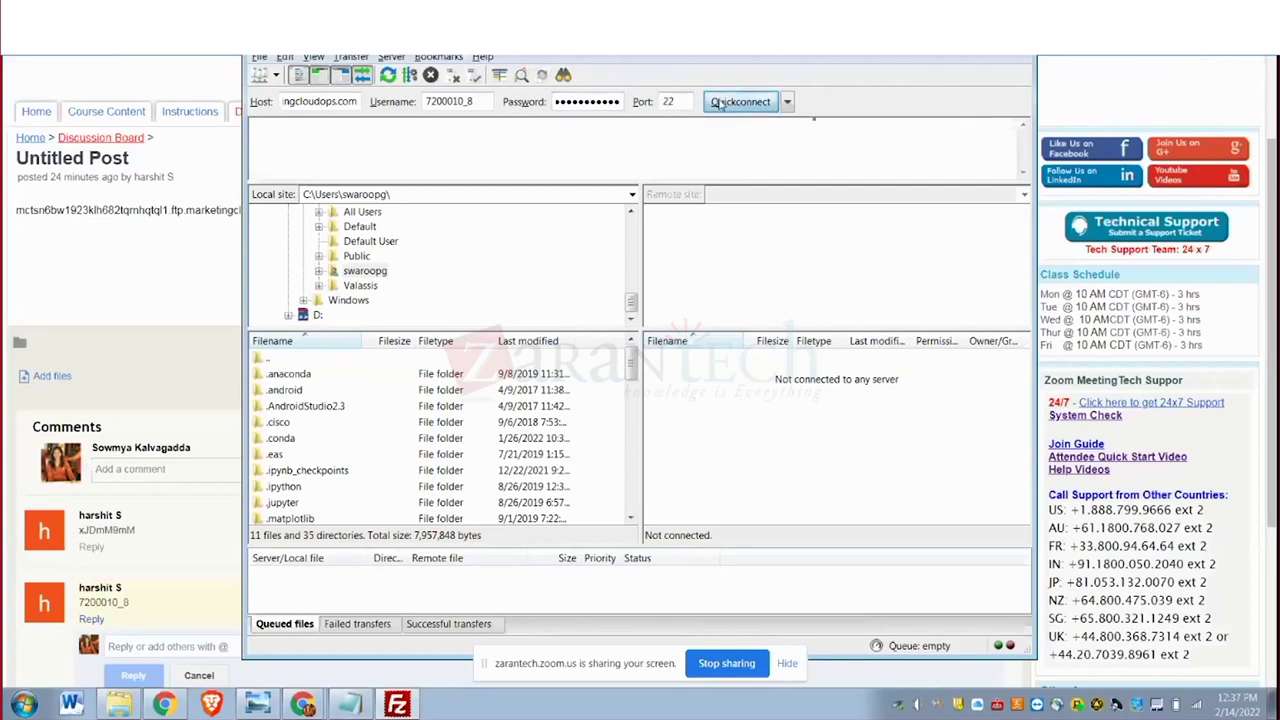
click(720, 102)
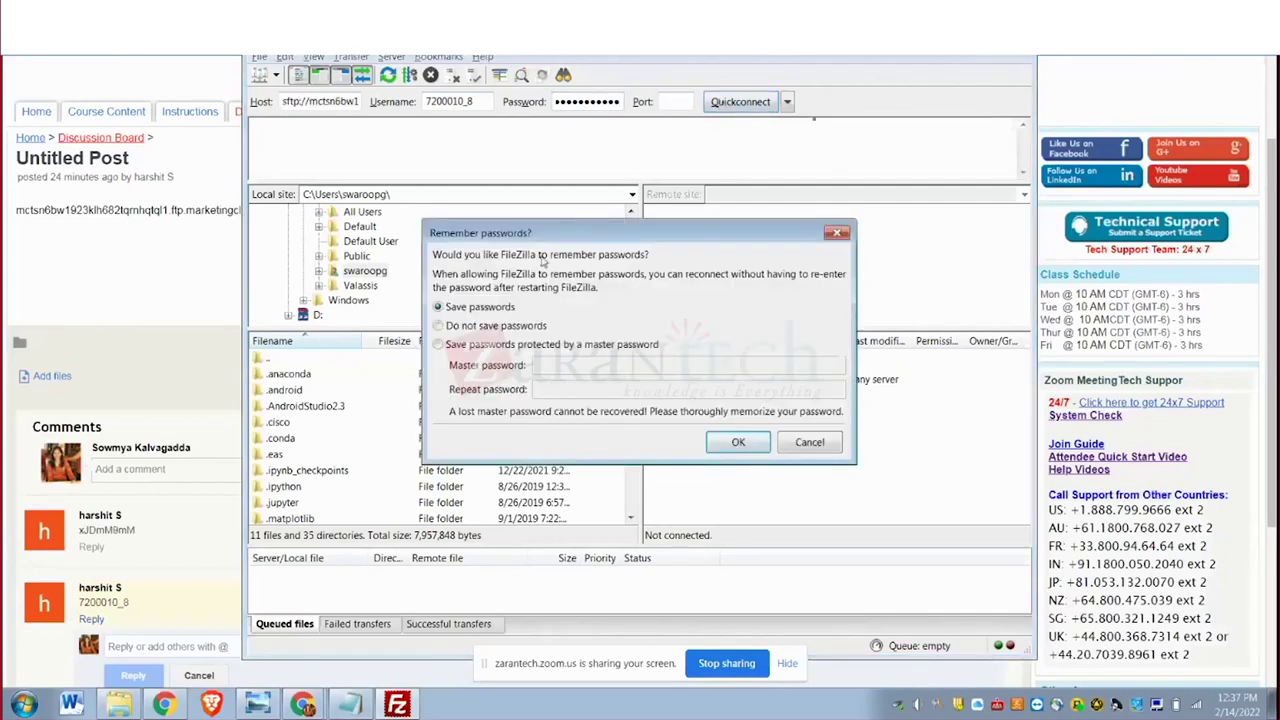
Accept saving the password and trust the server's host key, then maximize the connected FileZilla window.
click(740, 450)
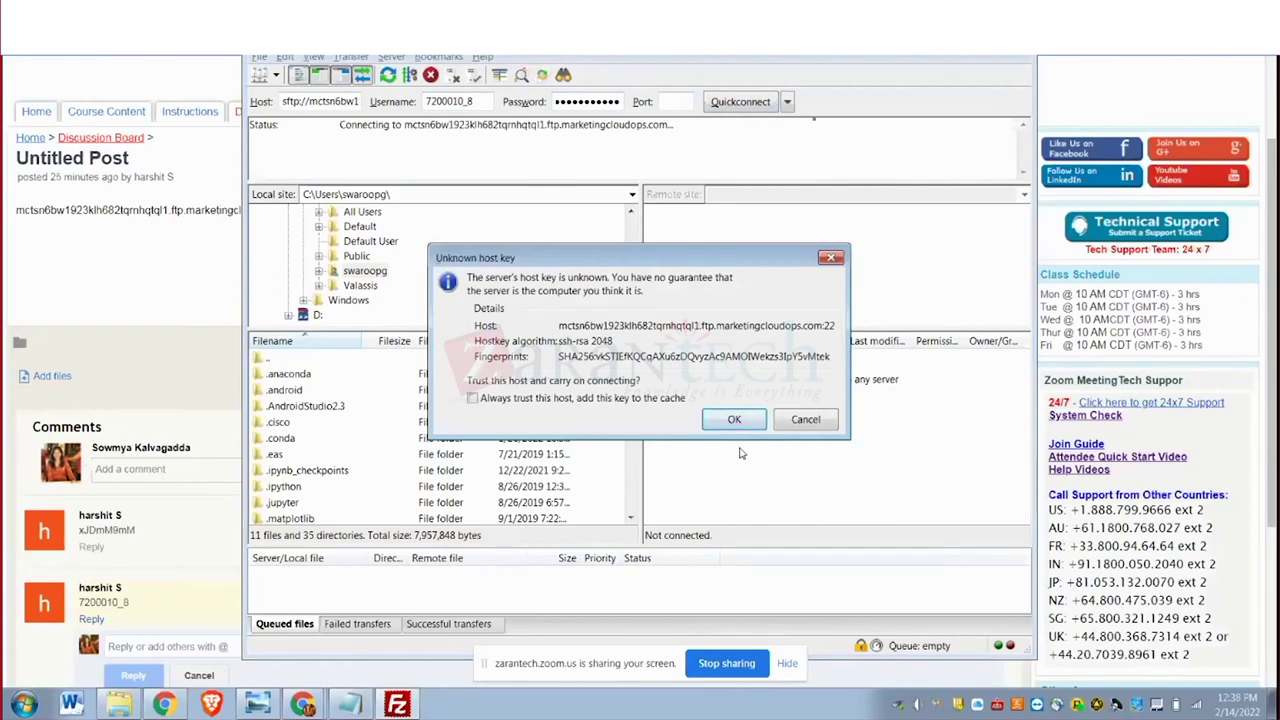
click(737, 427)
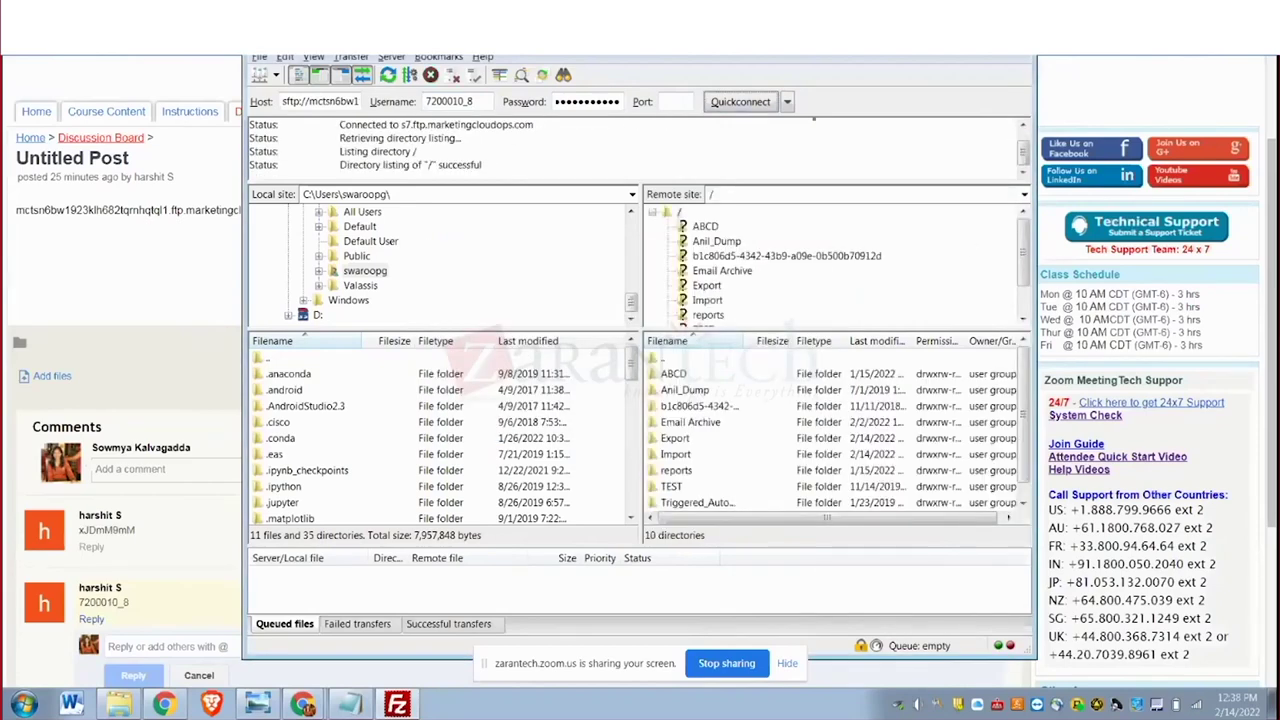
key(super+Up)
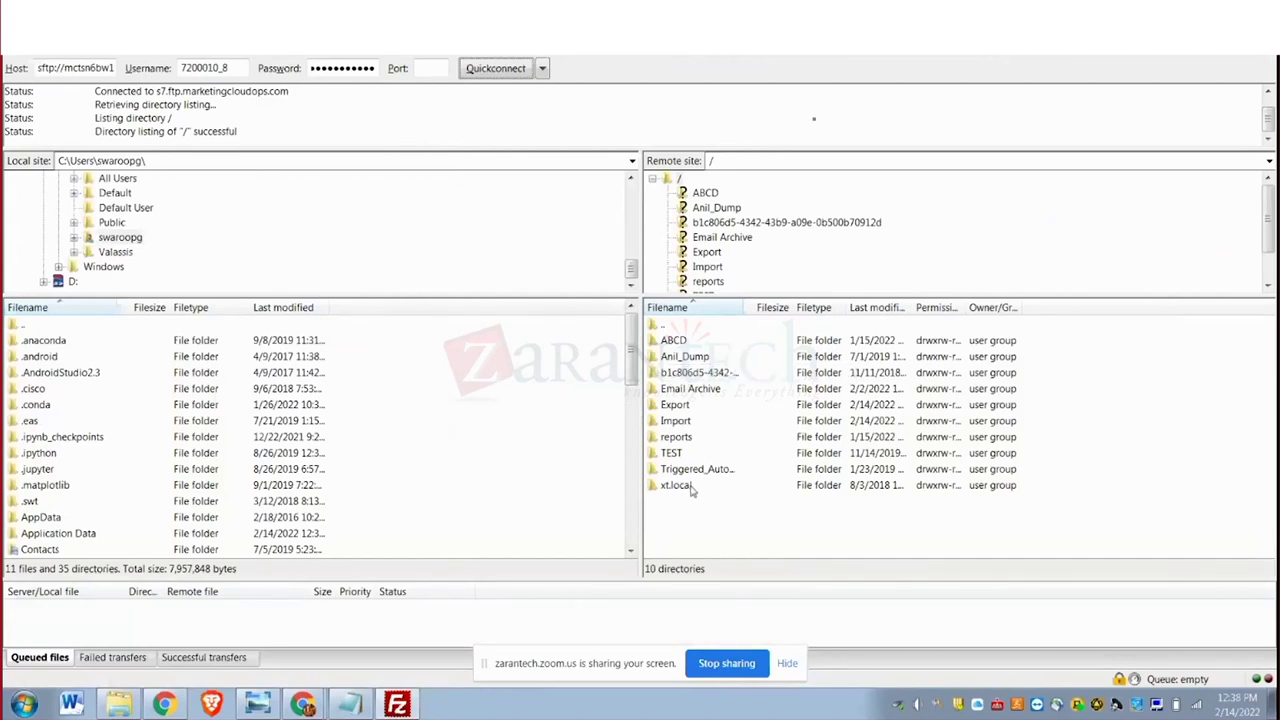
Open the server's /Export folder and download the 222-byte customerdata CSV locally.
click(677, 406)
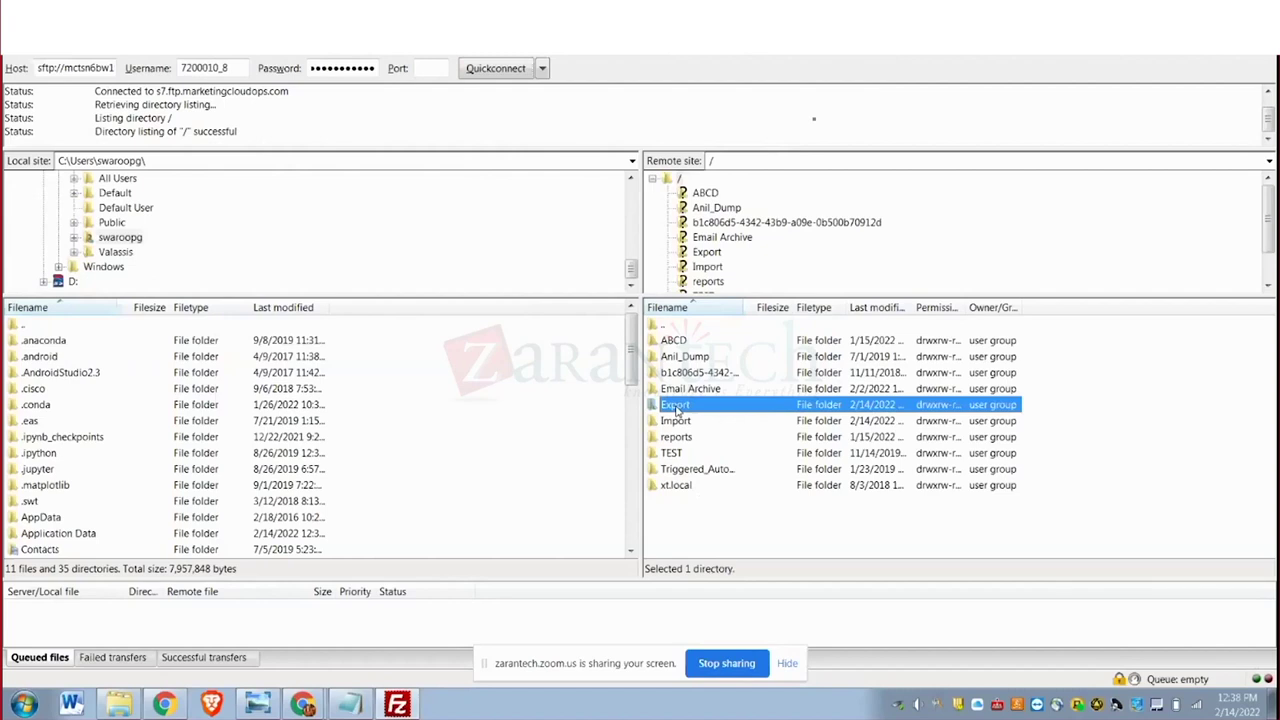
double_click(677, 406)
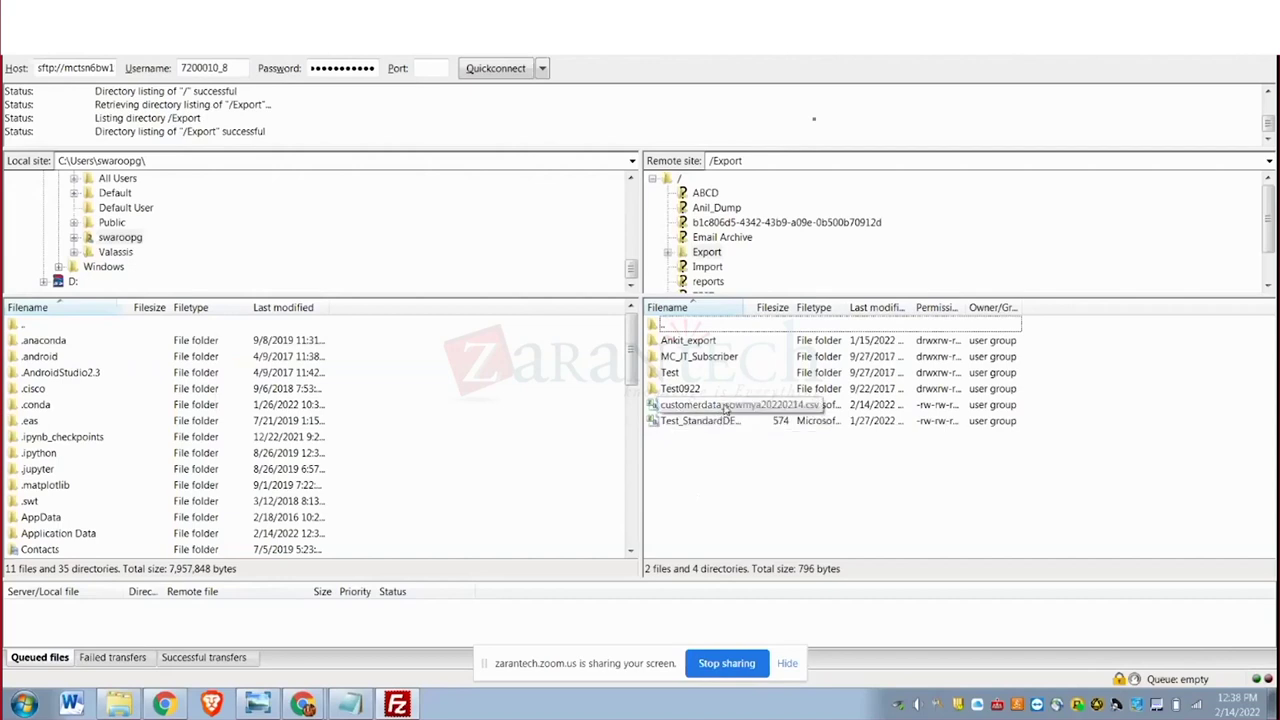
click(725, 405)
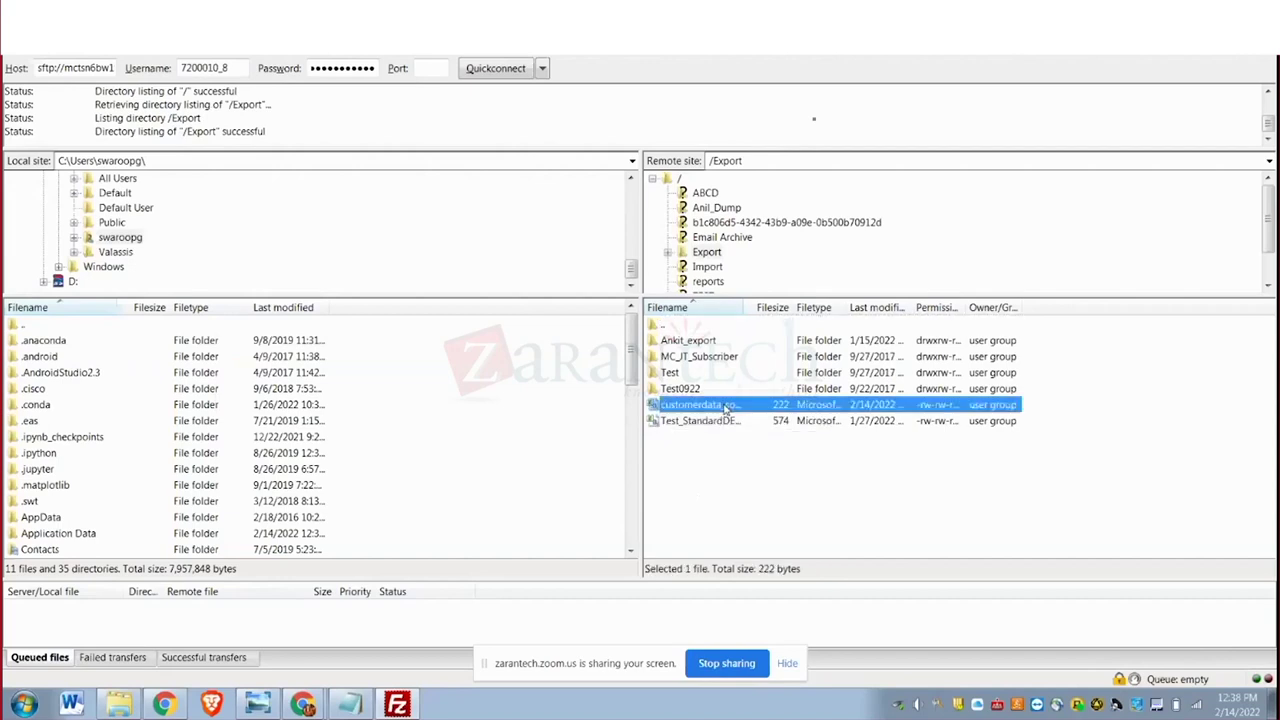
right_click(725, 408)
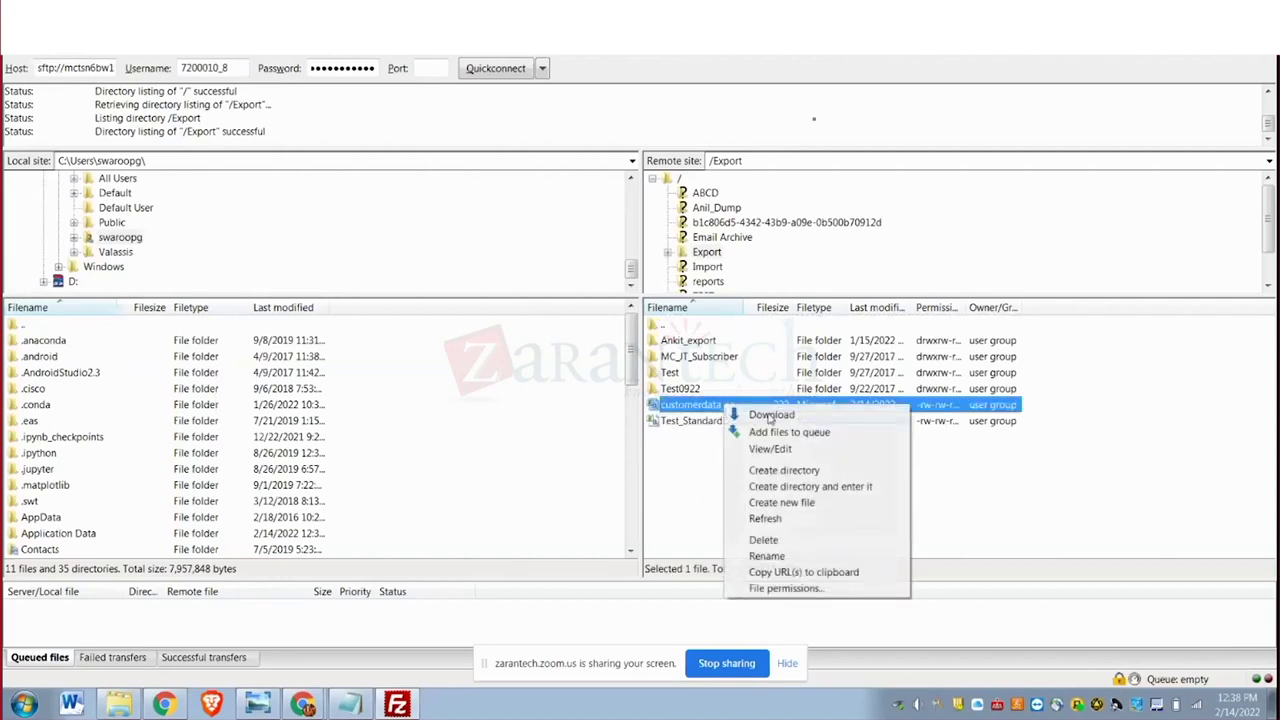
click(770, 415)
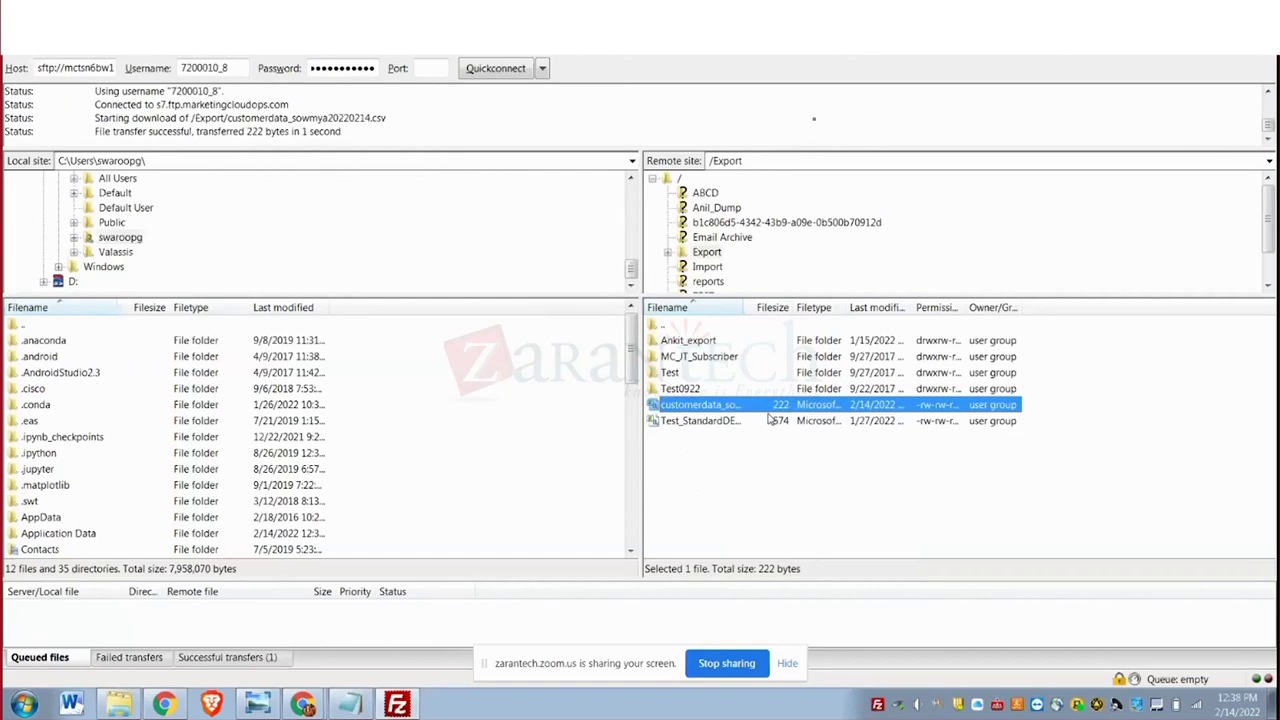
click(696, 629)
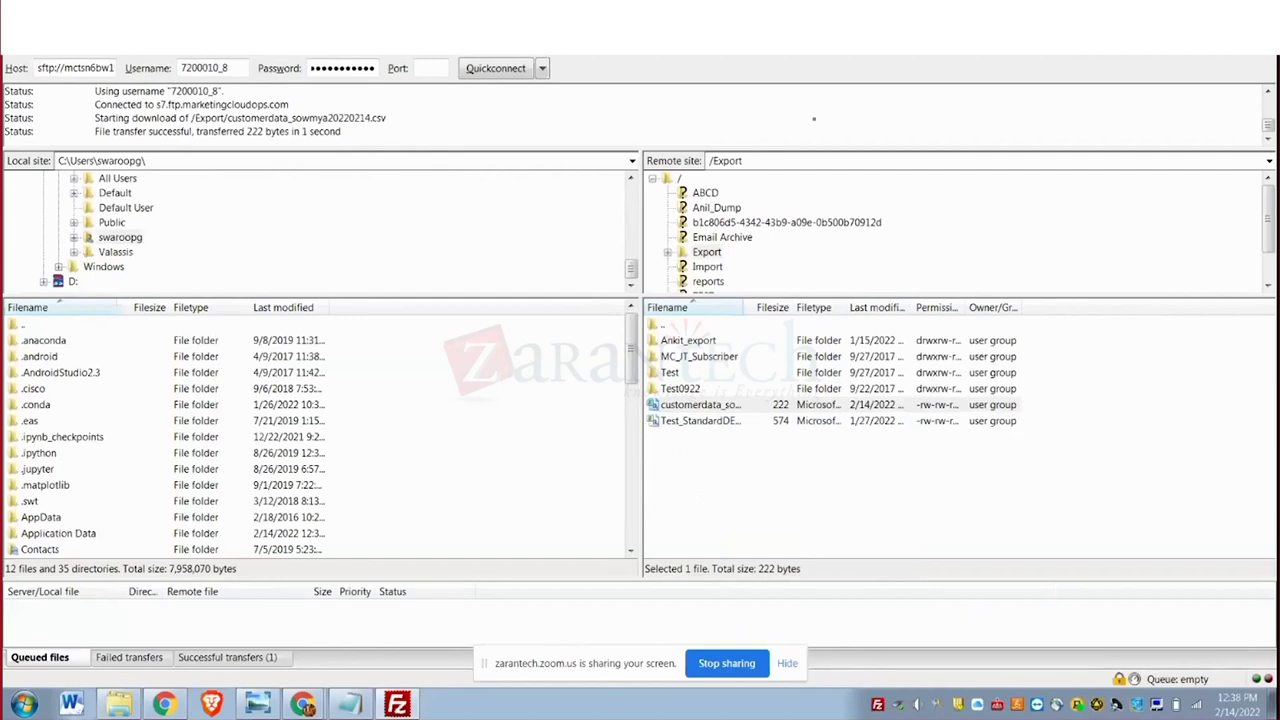
mouse_move(304, 707)
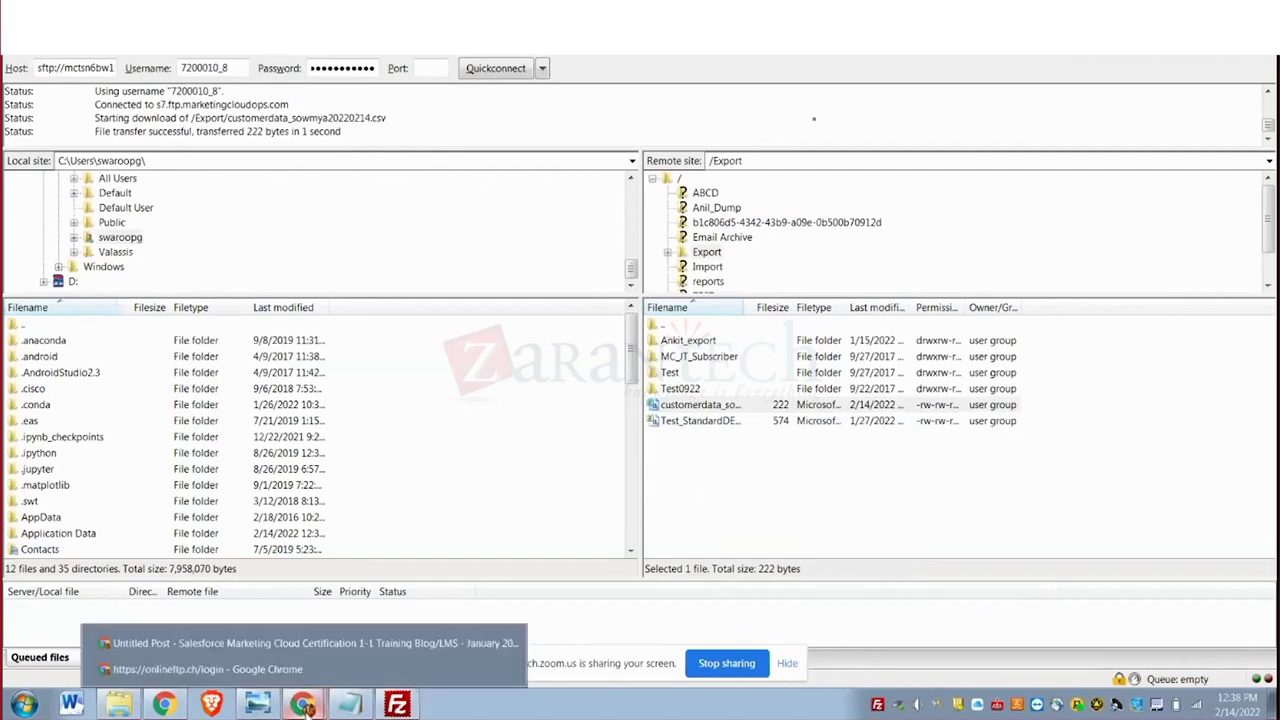
Return to Marketing Cloud in Chrome and go to Email Studio > Subscribers > Data Extensions.
click(355, 645)
mouse_move(112, 195)
mouse_move(48, 187)
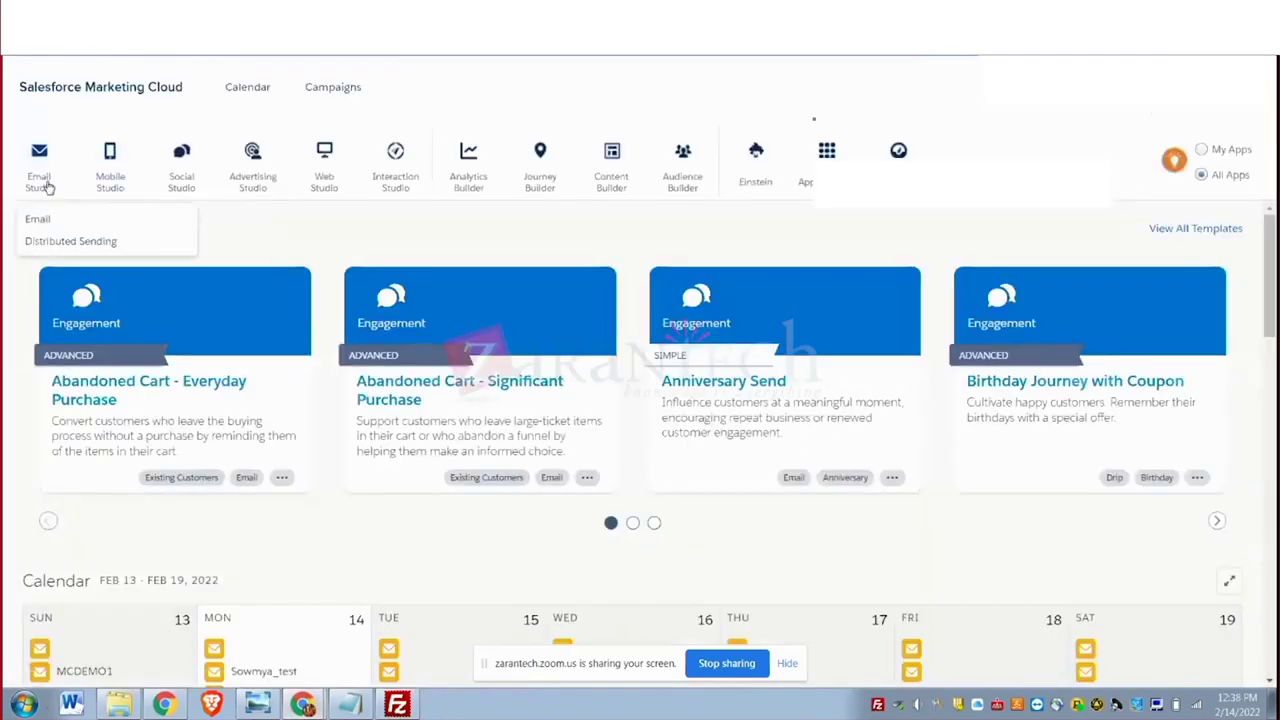
click(40, 219)
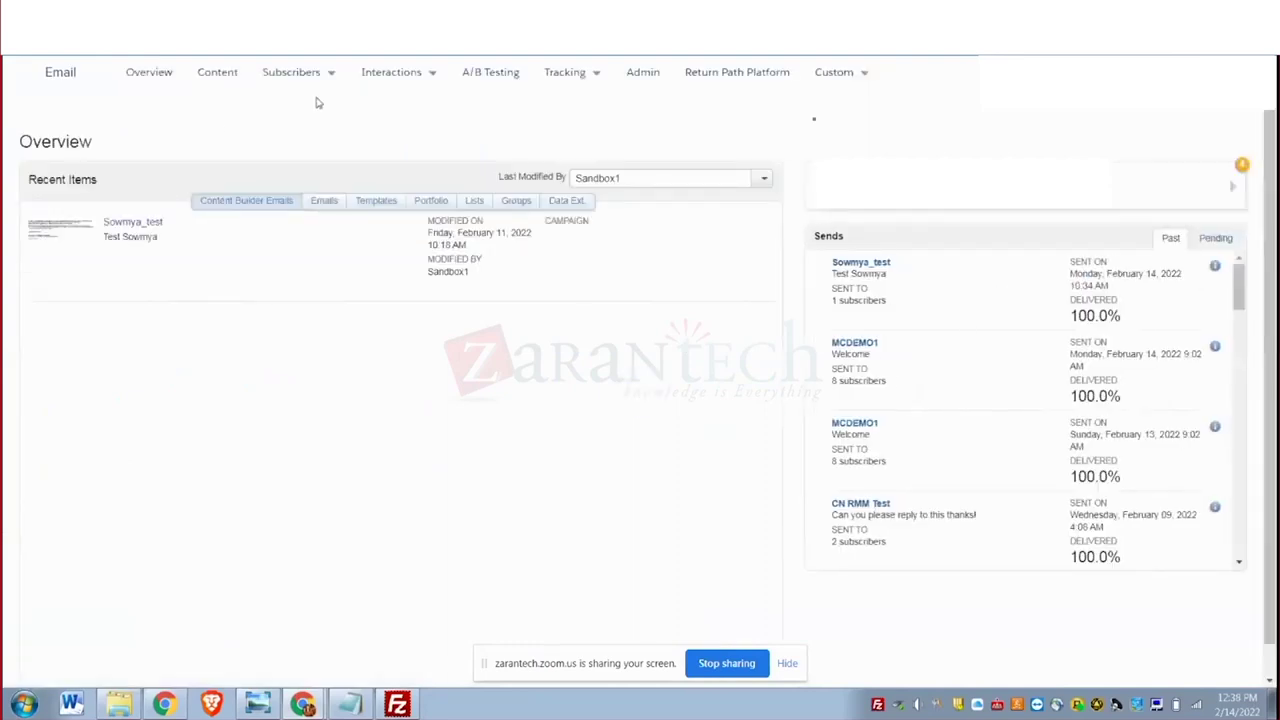
mouse_move(331, 77)
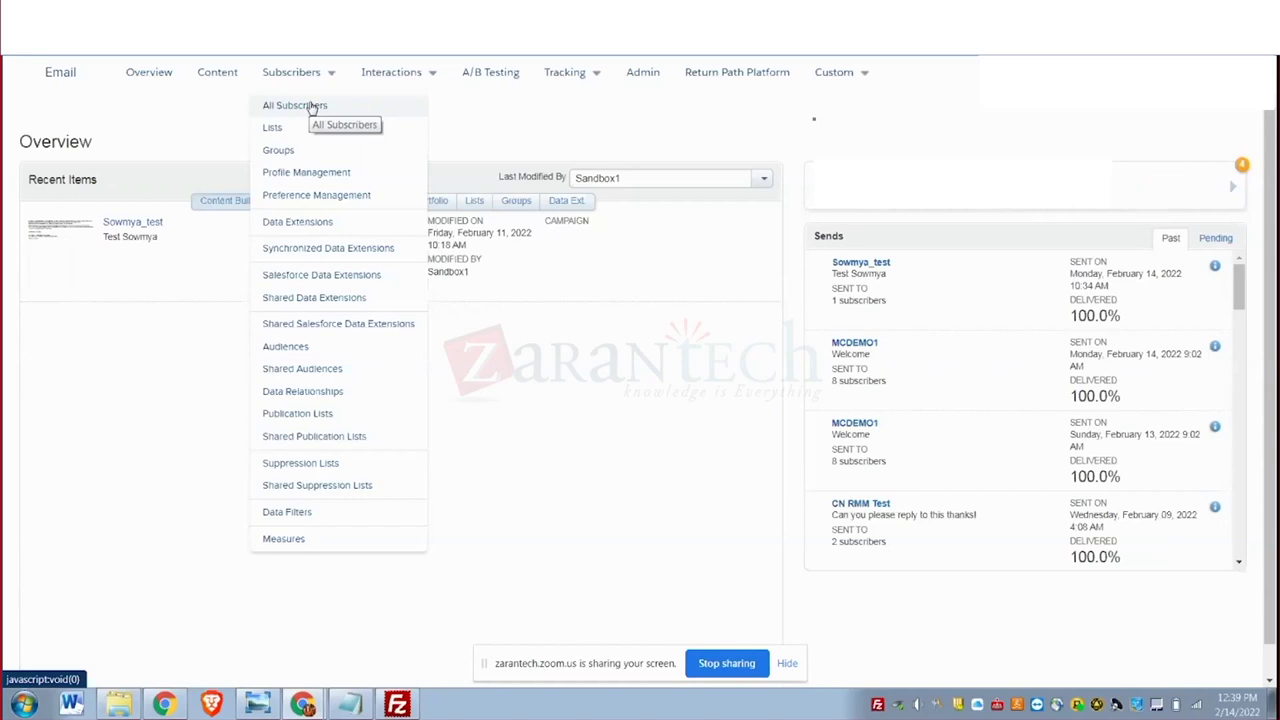
mouse_move(414, 75)
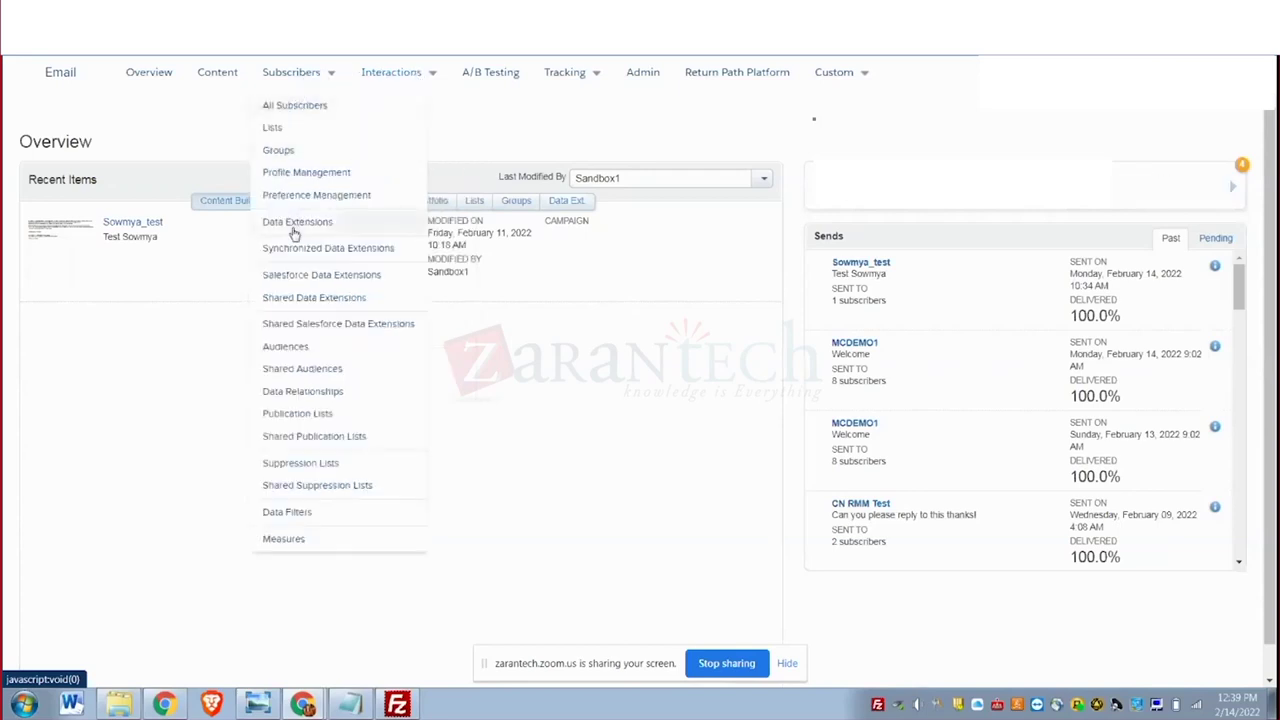
click(292, 230)
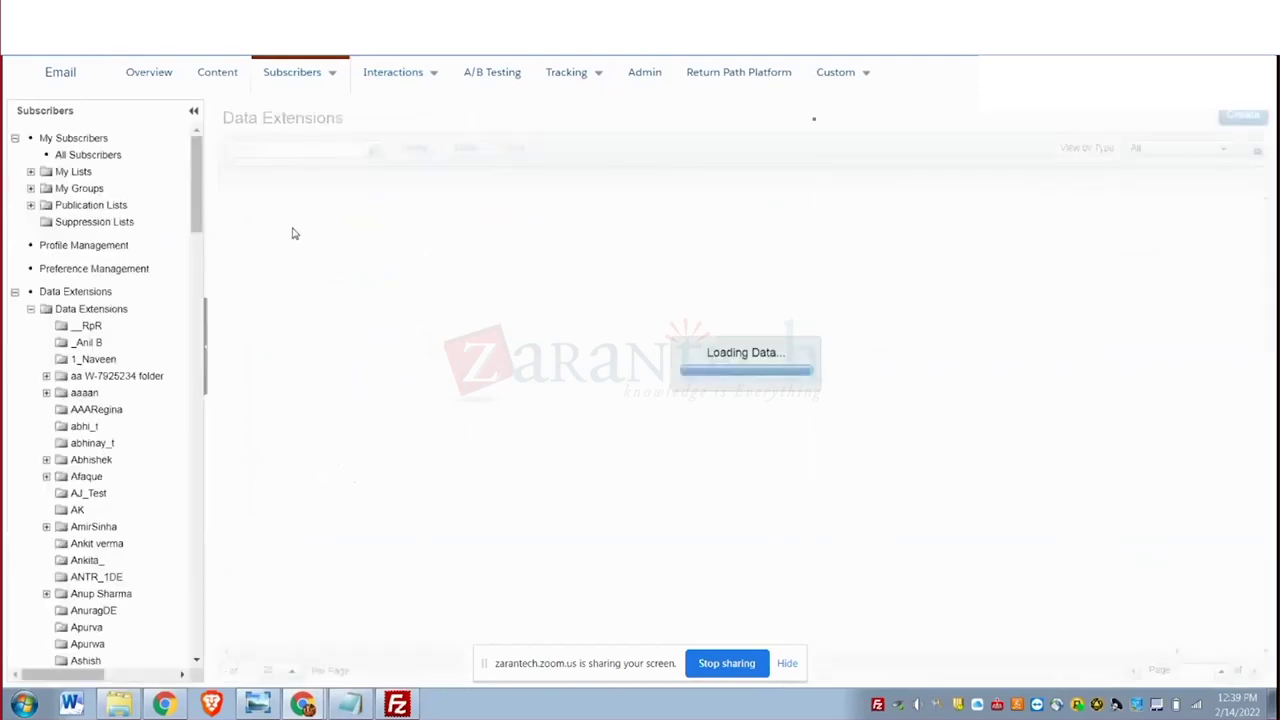
Open customerdata_sowmya in the Sowmya folder and start an import from its Records tab.
drag(197, 221, 166, 642)
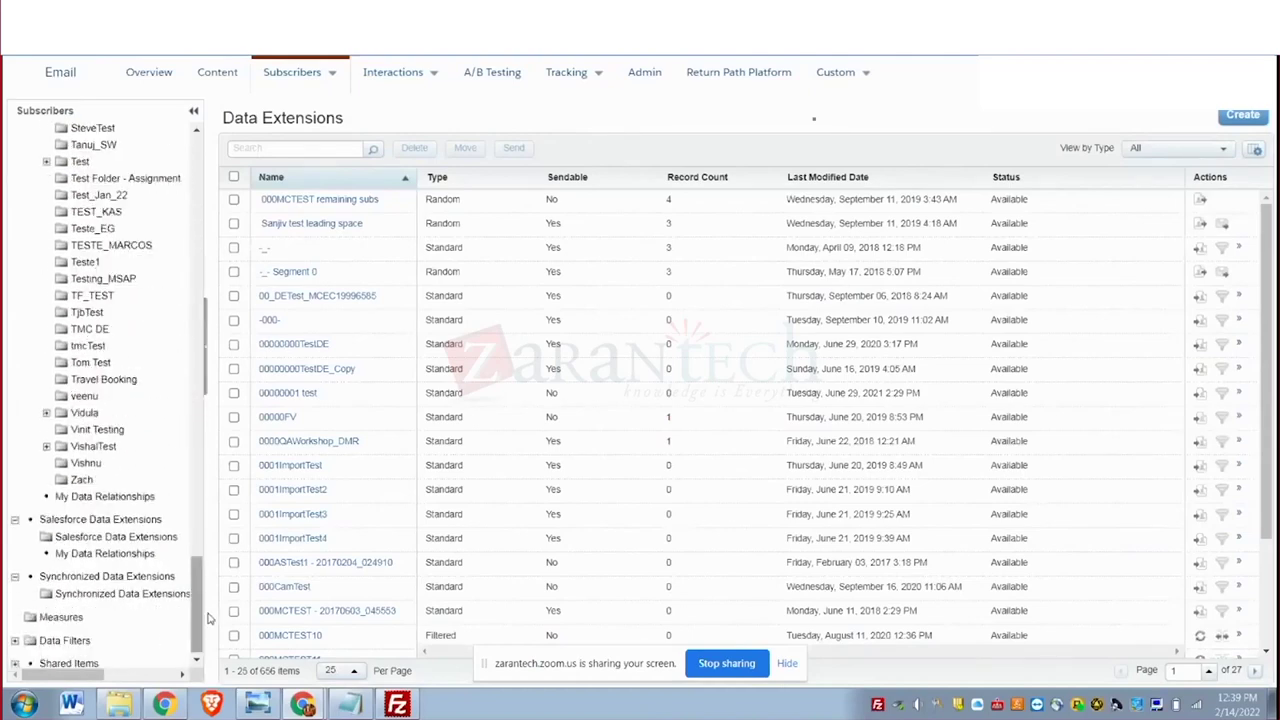
drag(197, 618, 196, 575)
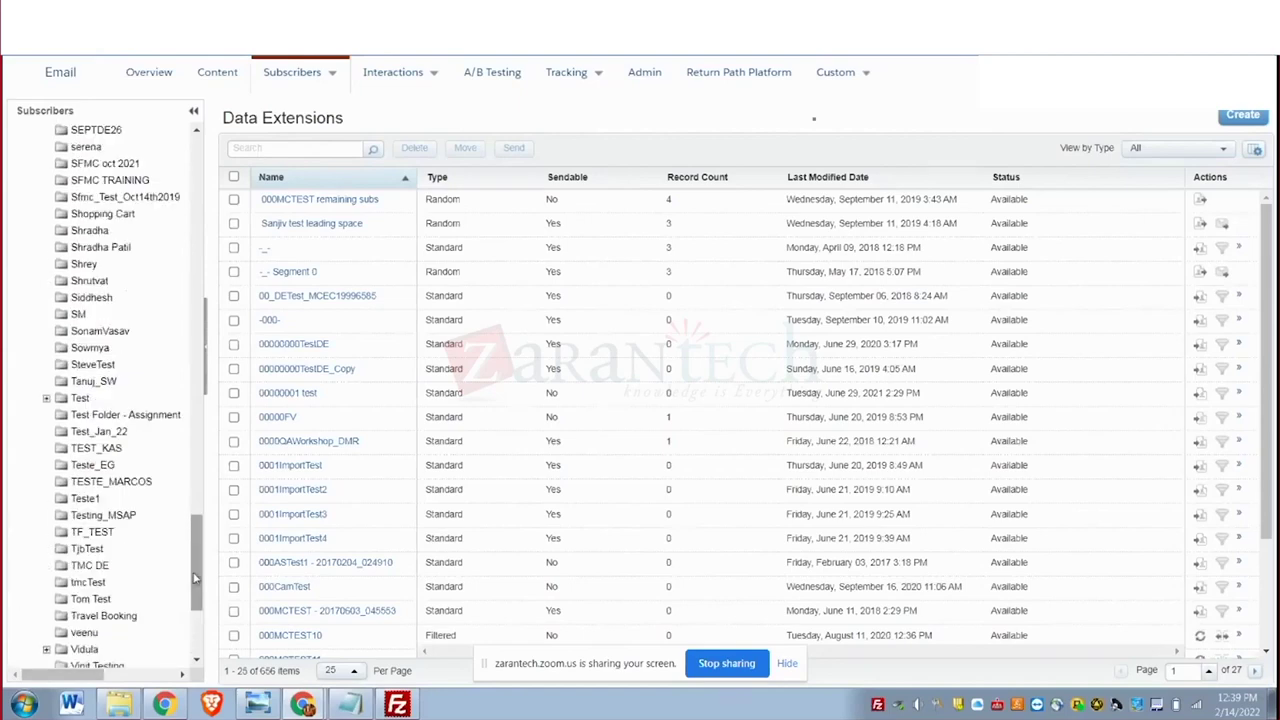
click(82, 350)
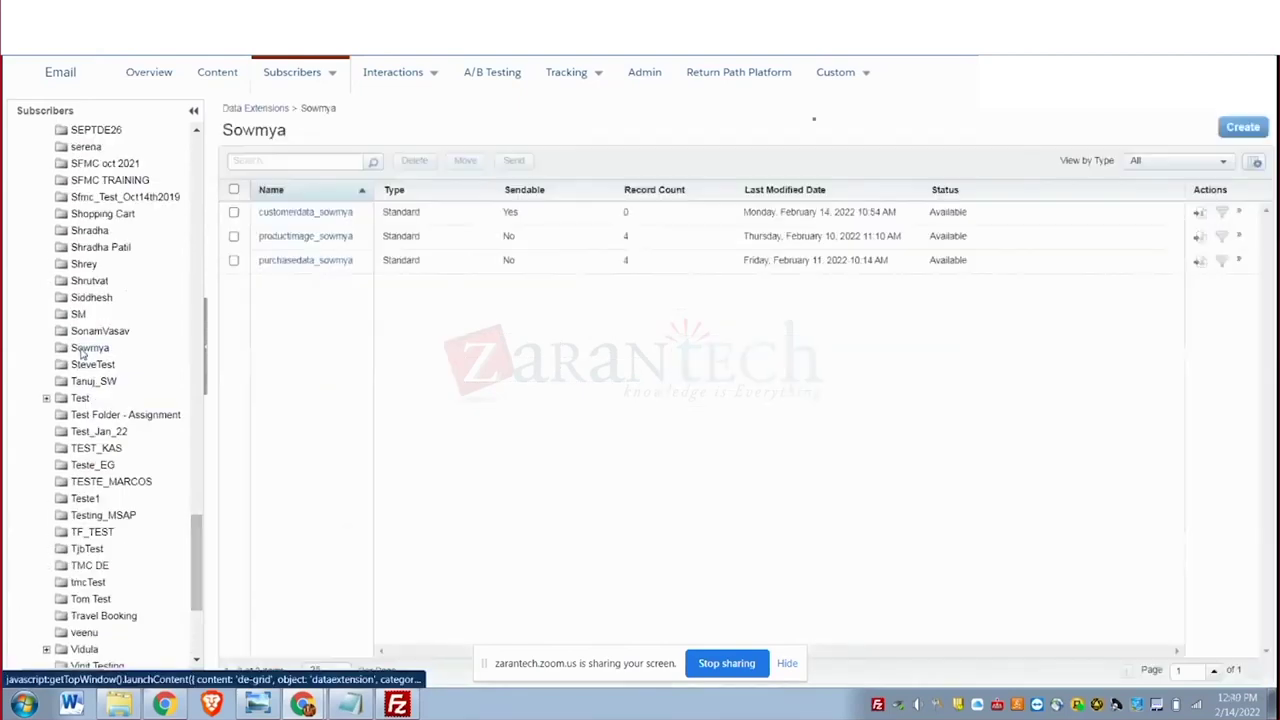
click(305, 212)
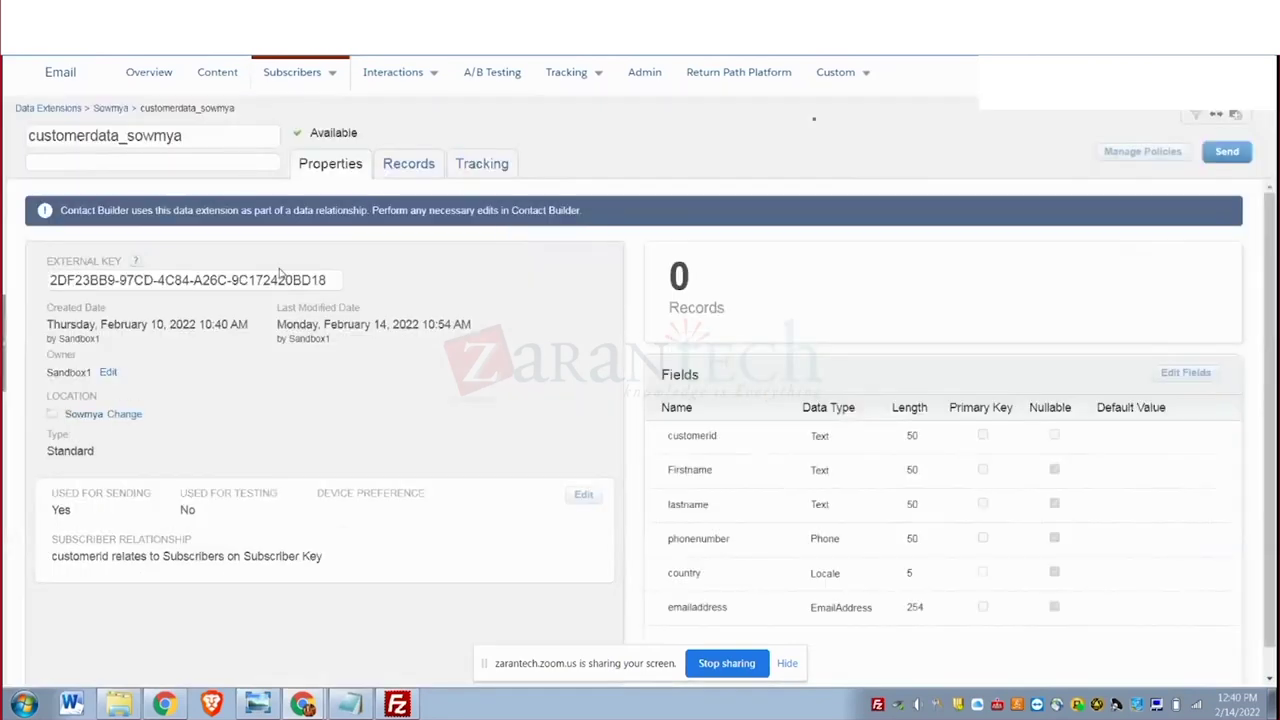
click(420, 165)
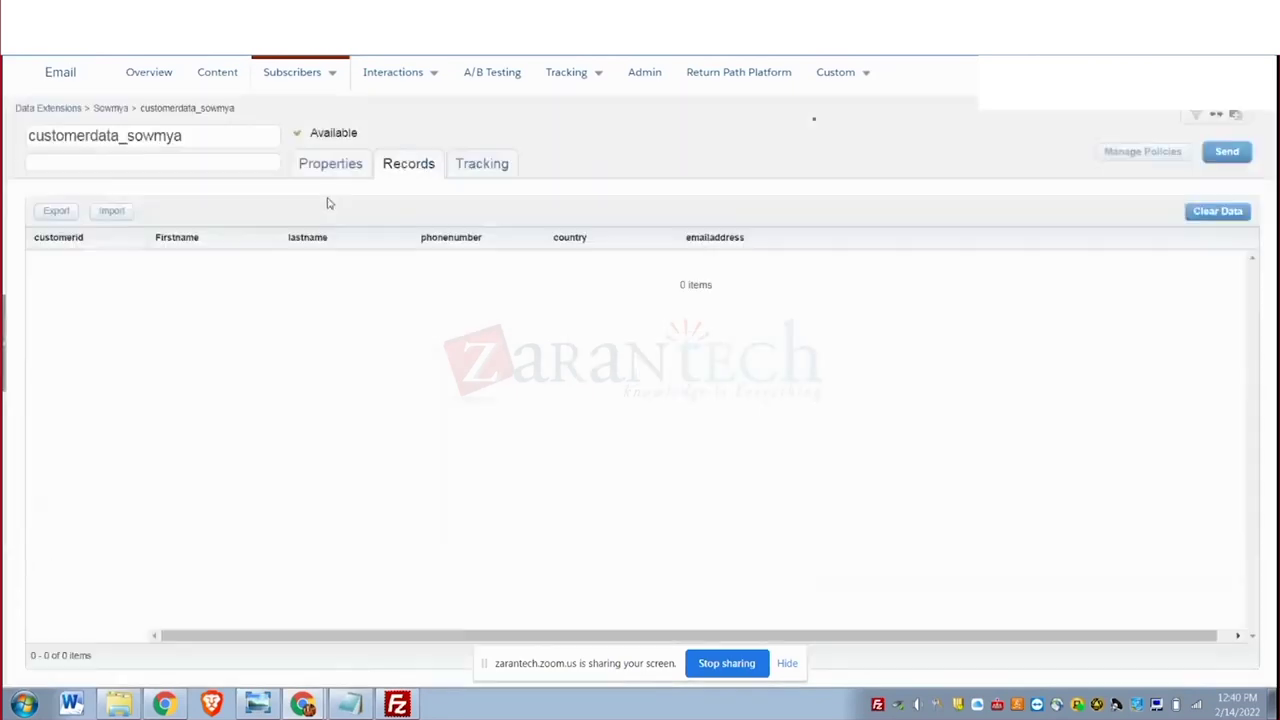
click(113, 212)
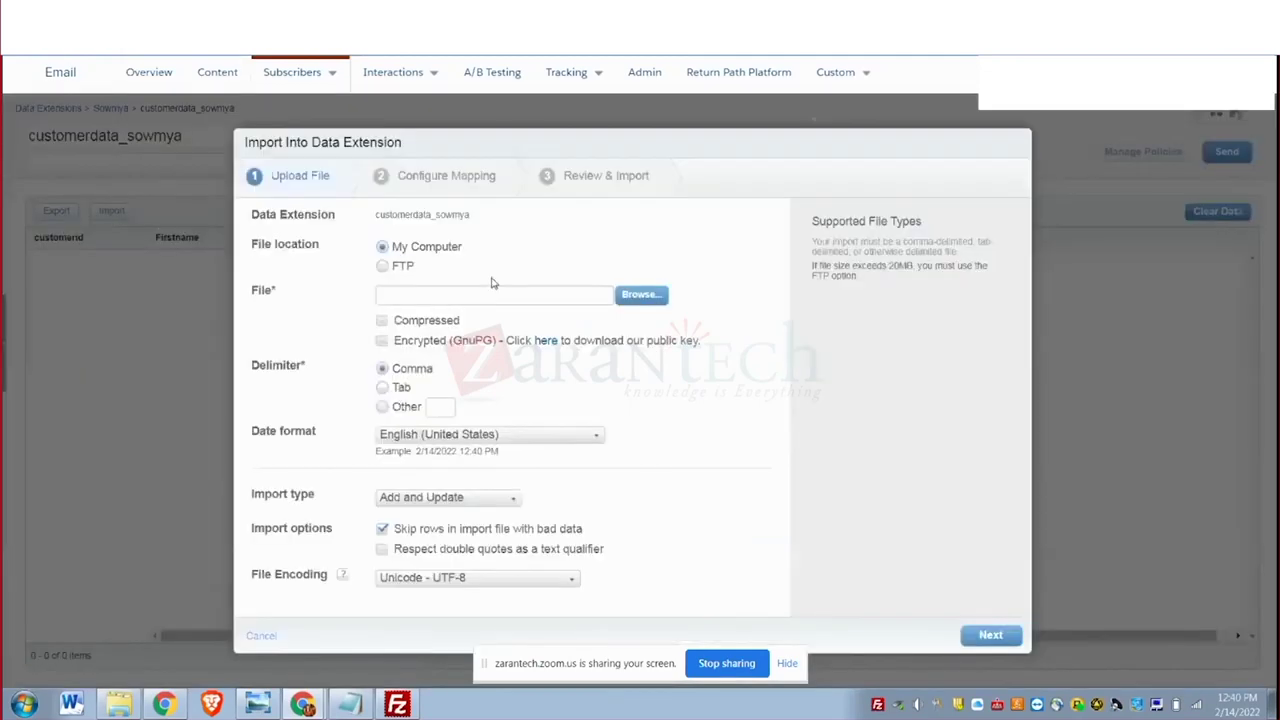
Search Downloads and Documents, sorted newest first, for the customerdata file to import.
click(657, 295)
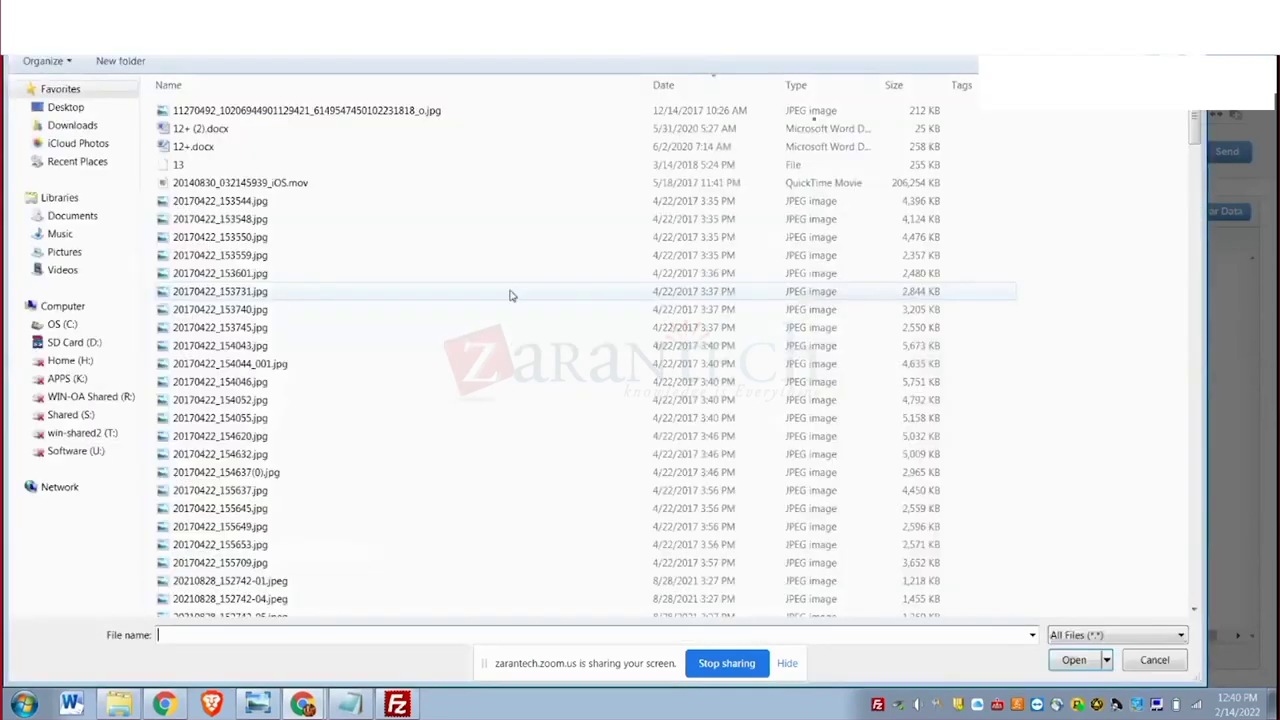
click(63, 127)
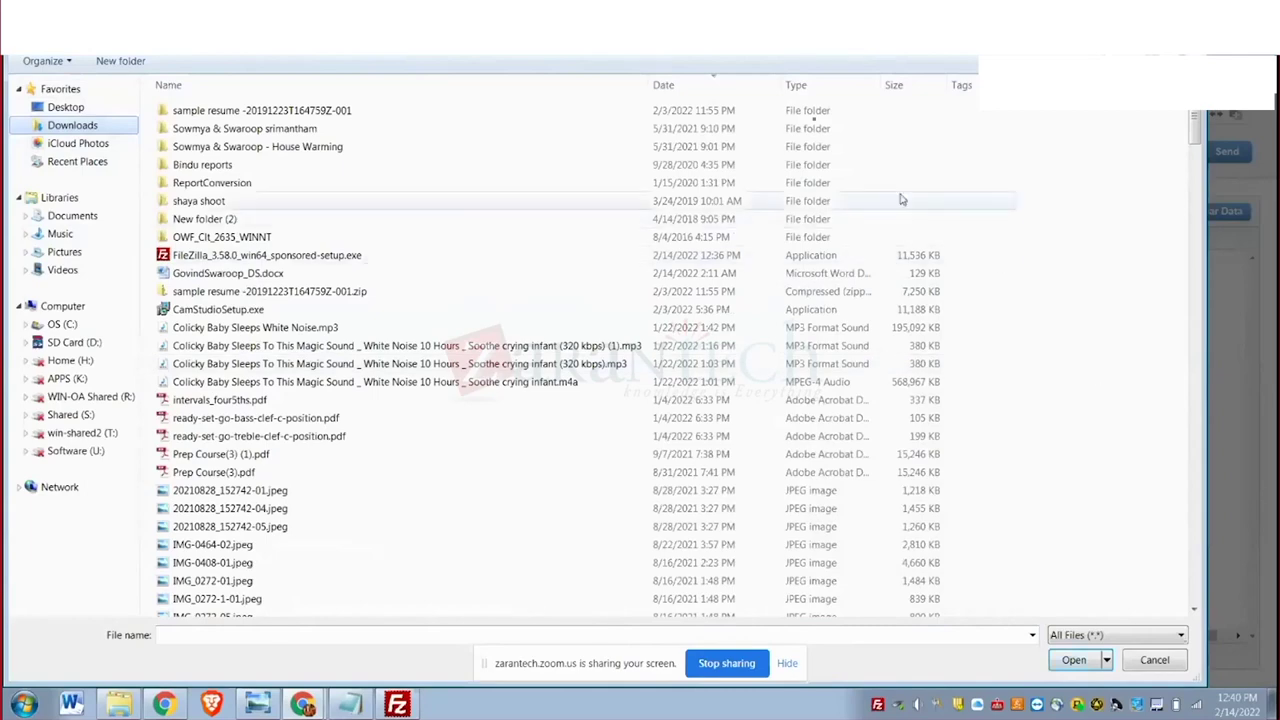
click(666, 85)
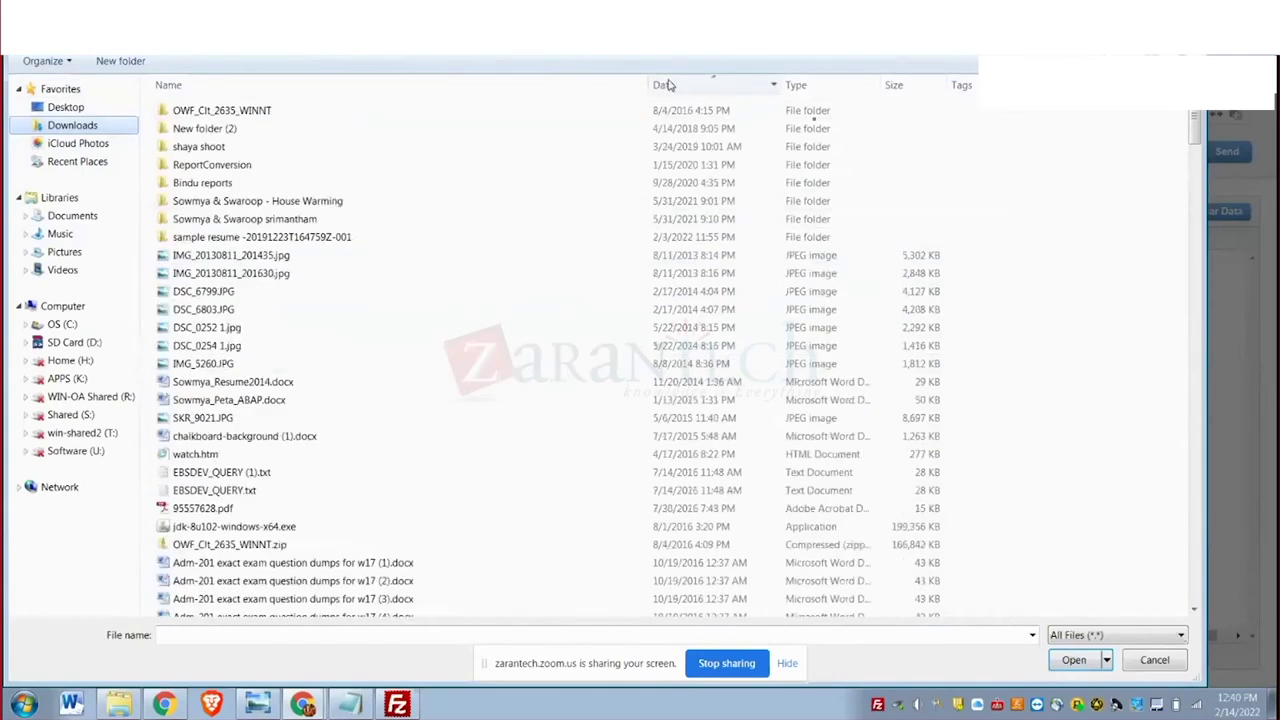
click(666, 85)
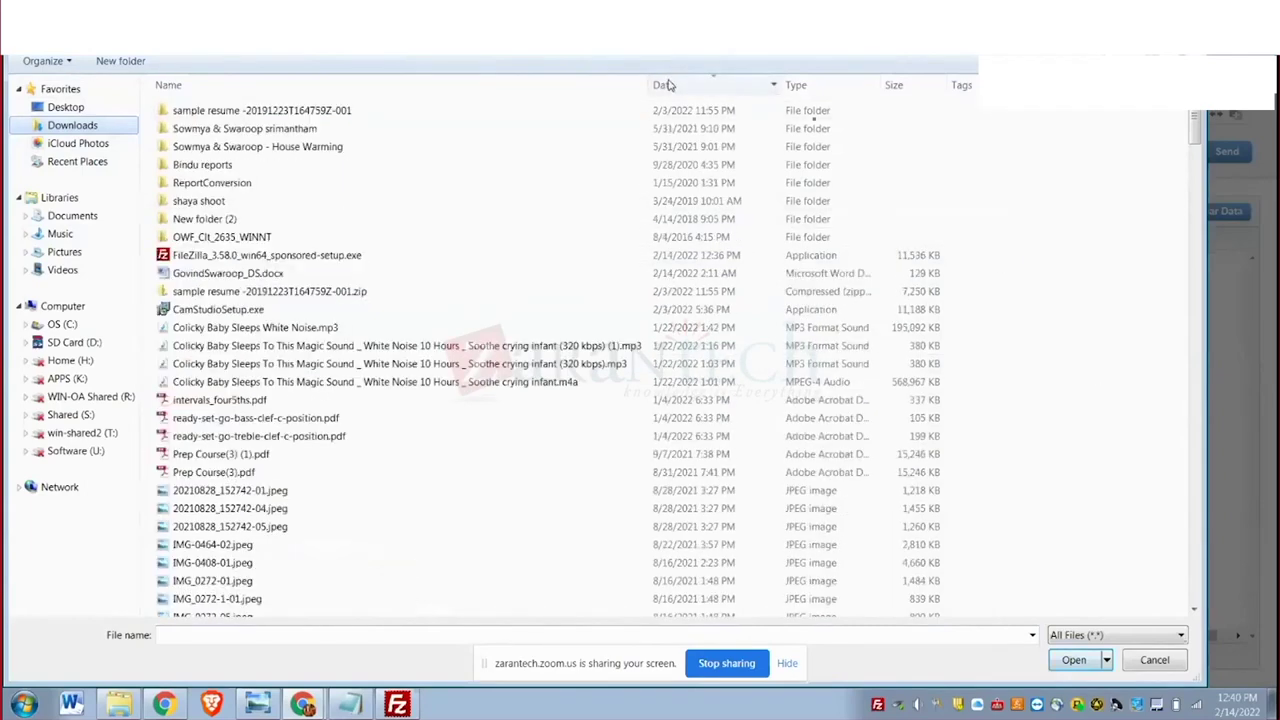
click(76, 224)
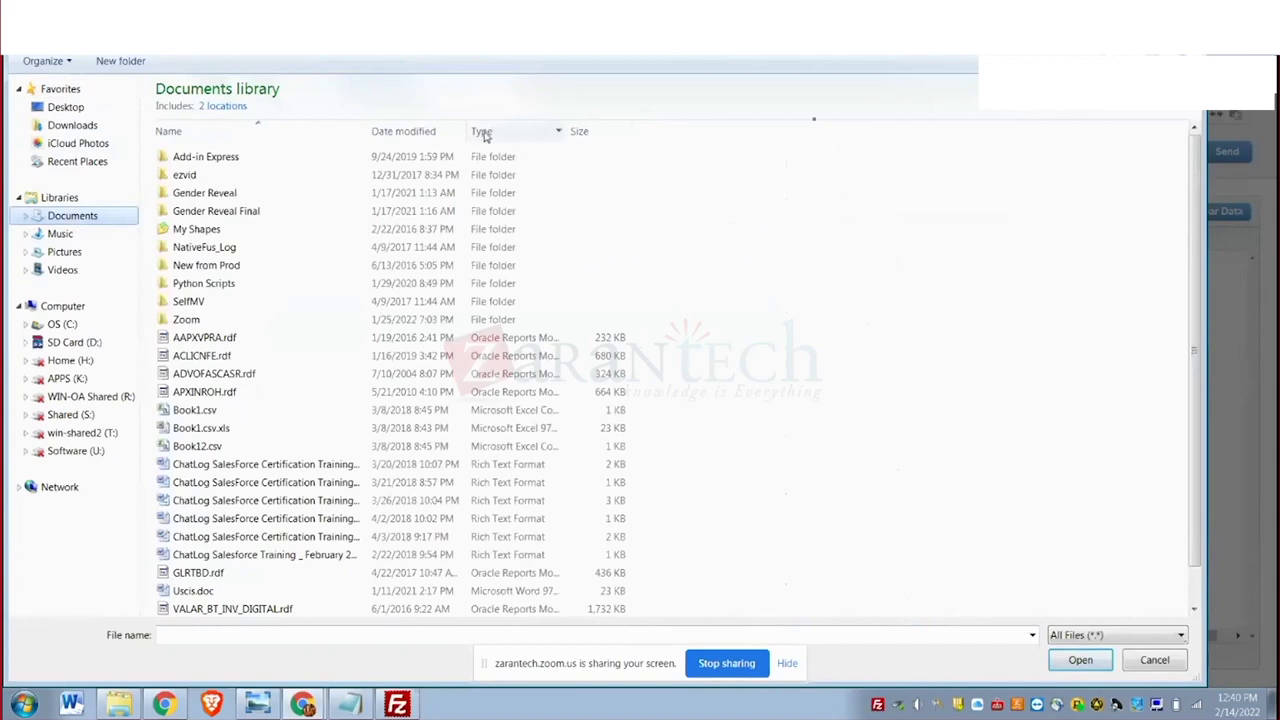
click(426, 141)
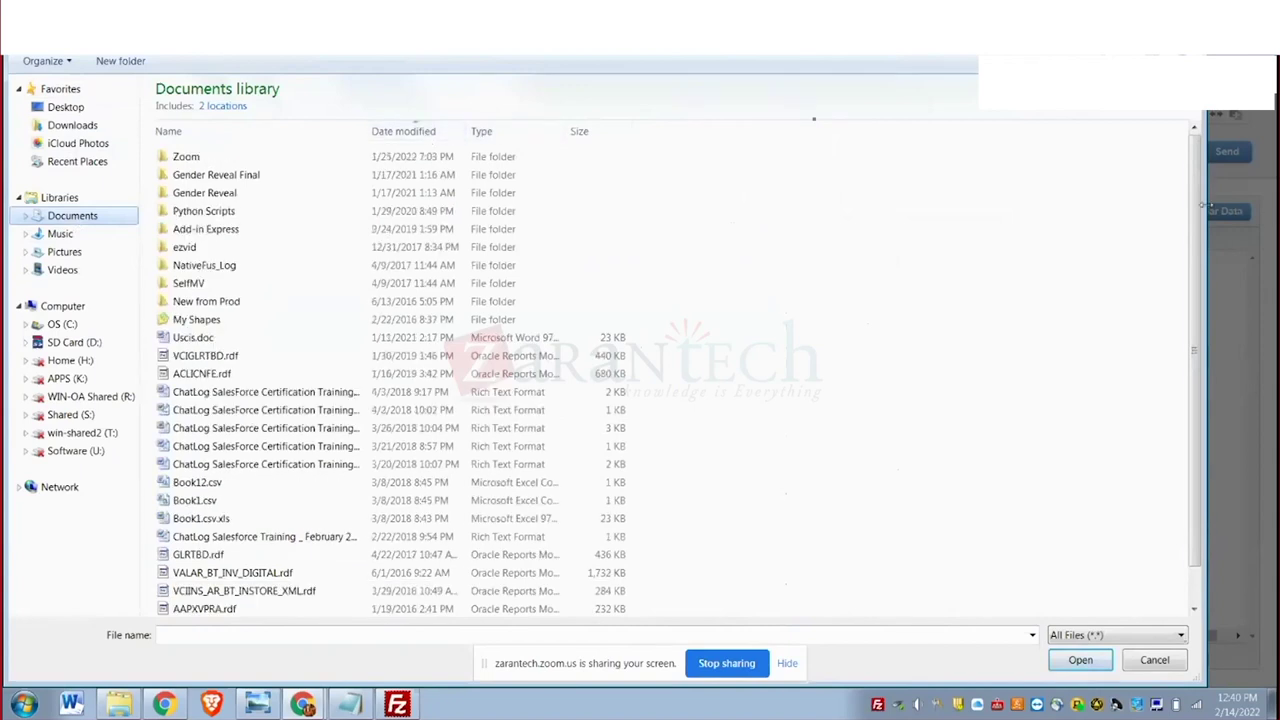
Cancel the file picker and go back to FileZilla to move the customerdata export file.
drag(1196, 210, 1198, 308)
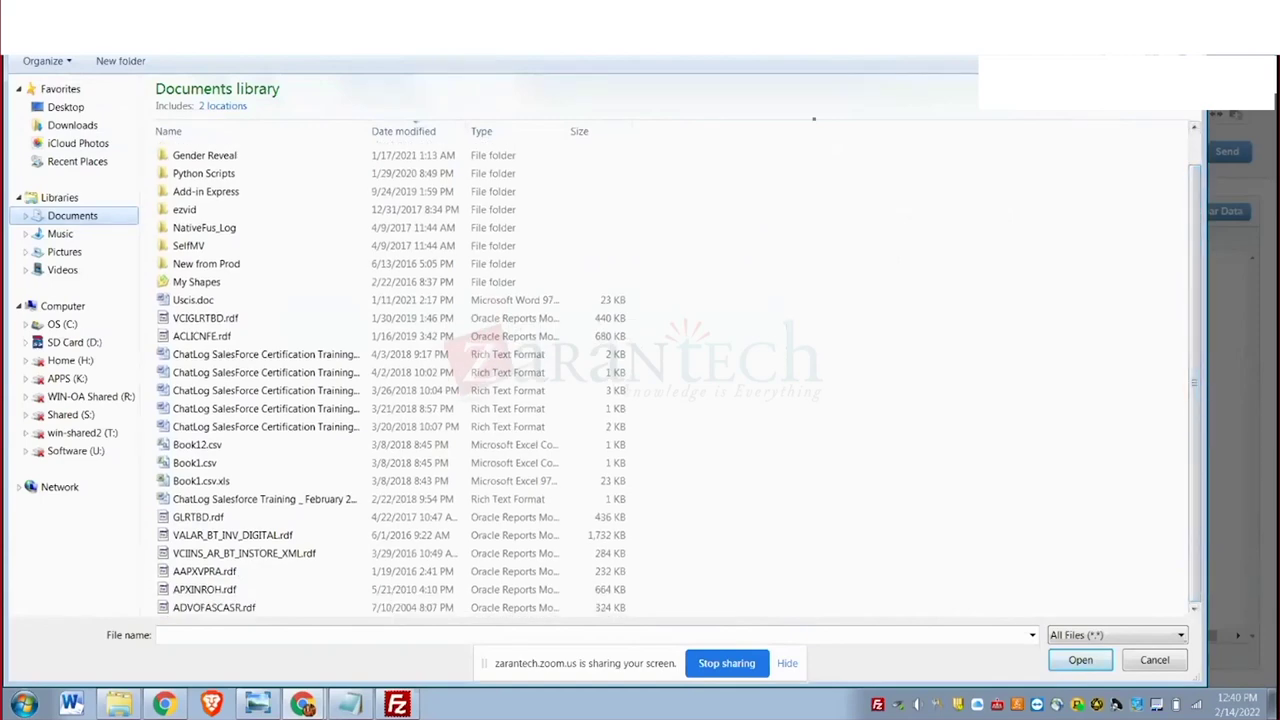
key(Escape)
key(alt+Tab)
drag(712, 408, 1074, 596)
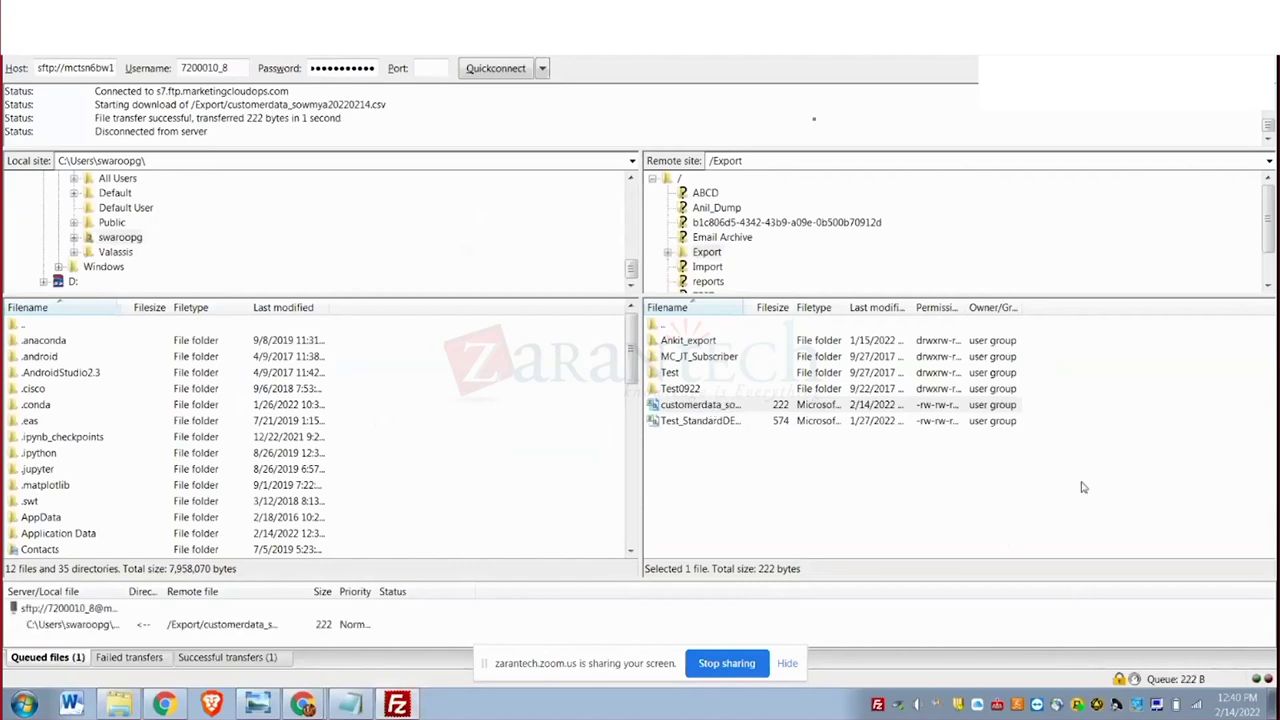
Try dragging the customerdata CSV onto the desktop; dismiss the failed transfer error.
key(super+Down)
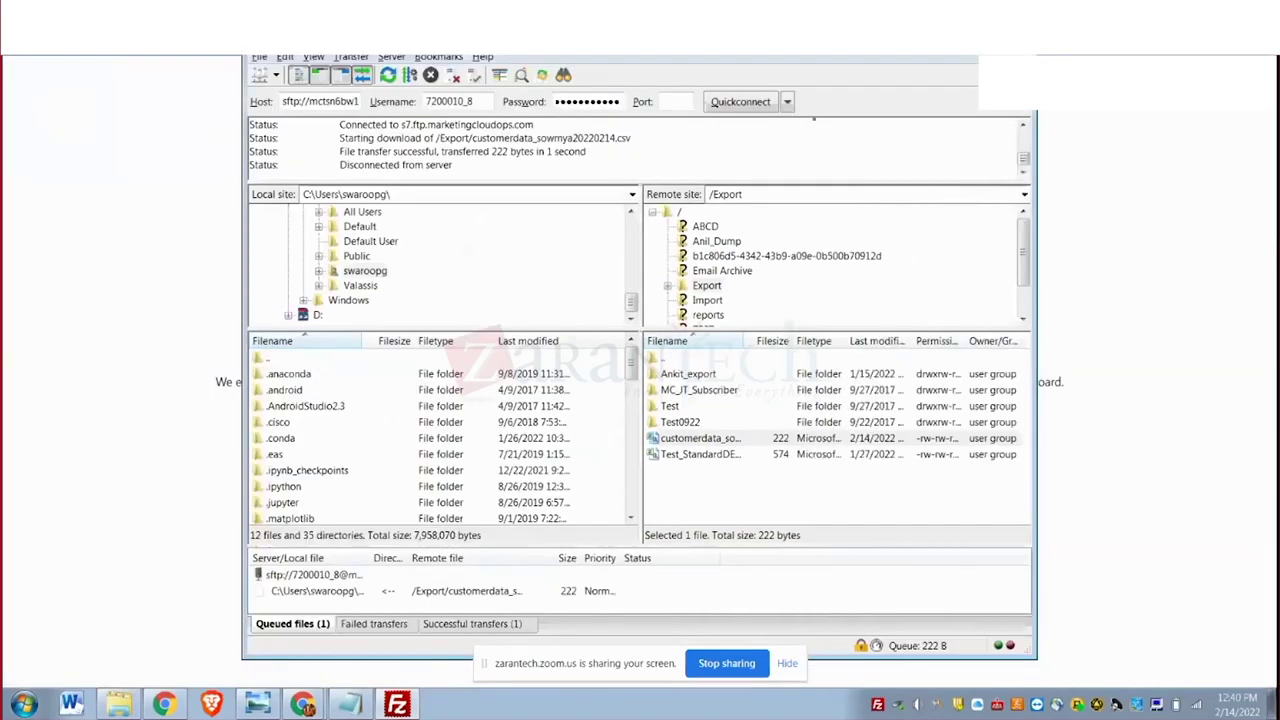
click(1271, 707)
drag(700, 438, 1088, 440)
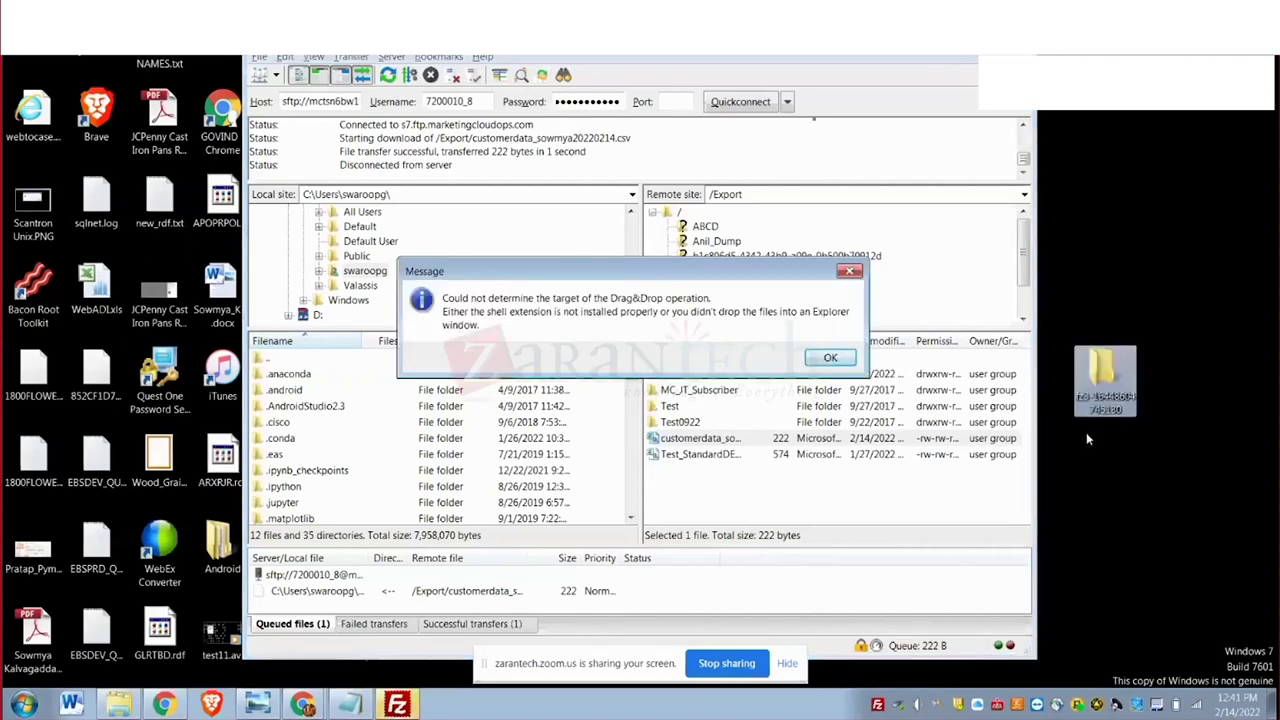
click(833, 359)
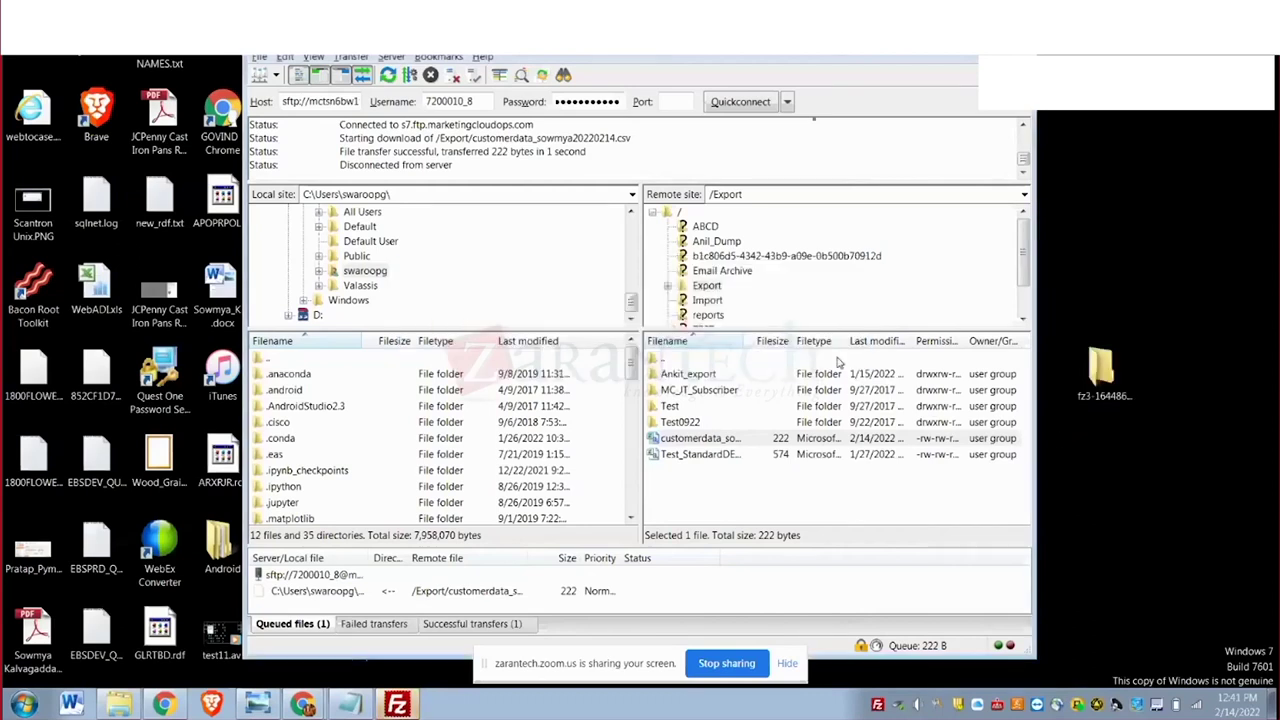
Try dragging the CSV into the Android folder; it fails, leaving only an empty fz3 folder.
double_click(210, 566)
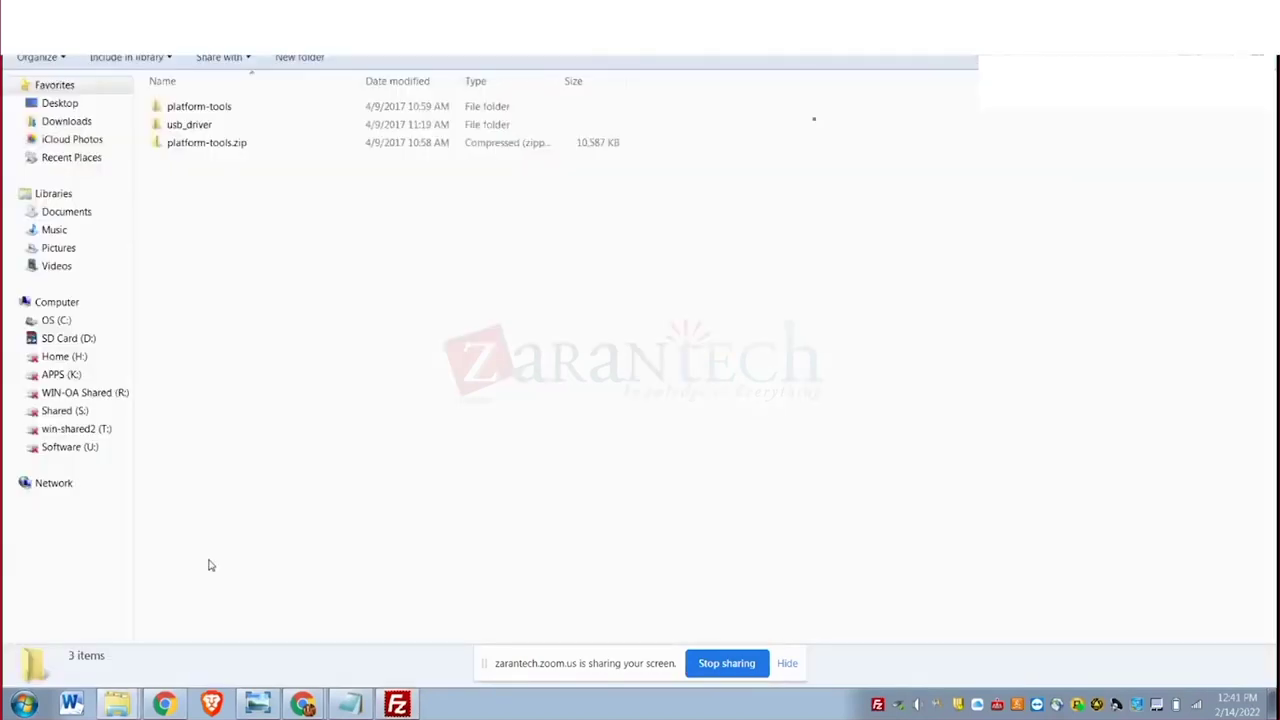
key(alt+Tab)
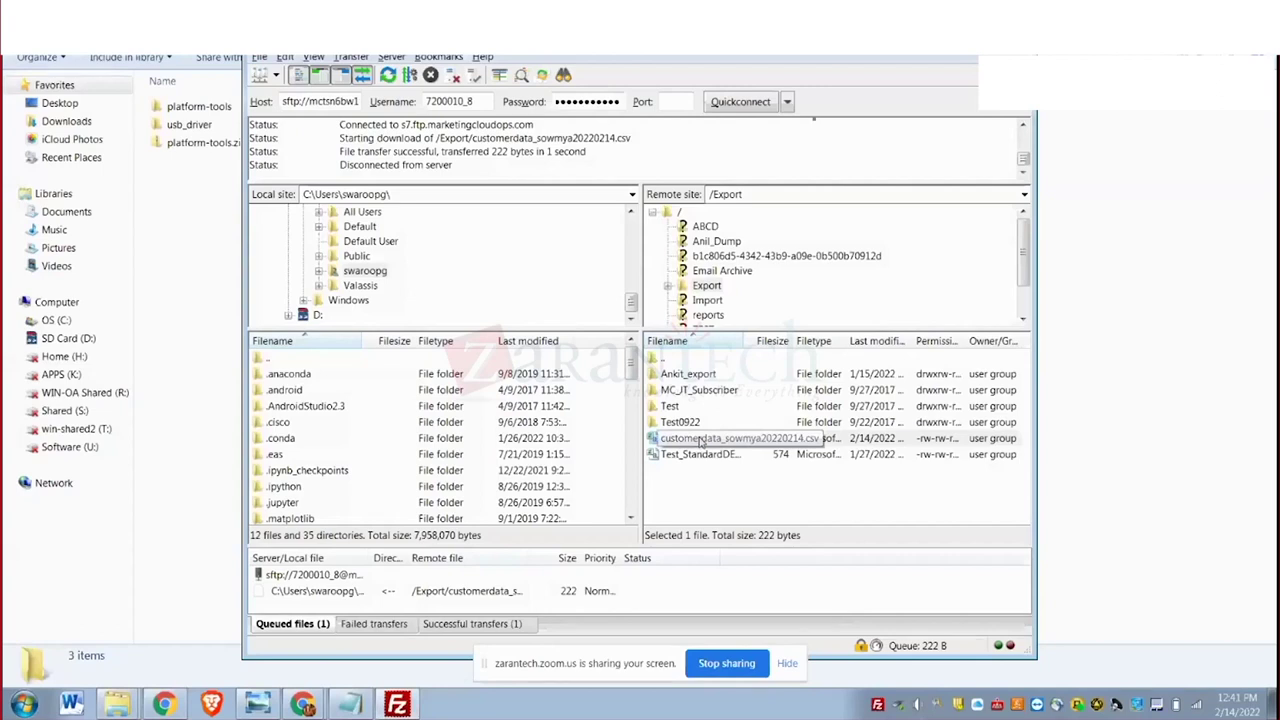
drag(703, 443, 1128, 409)
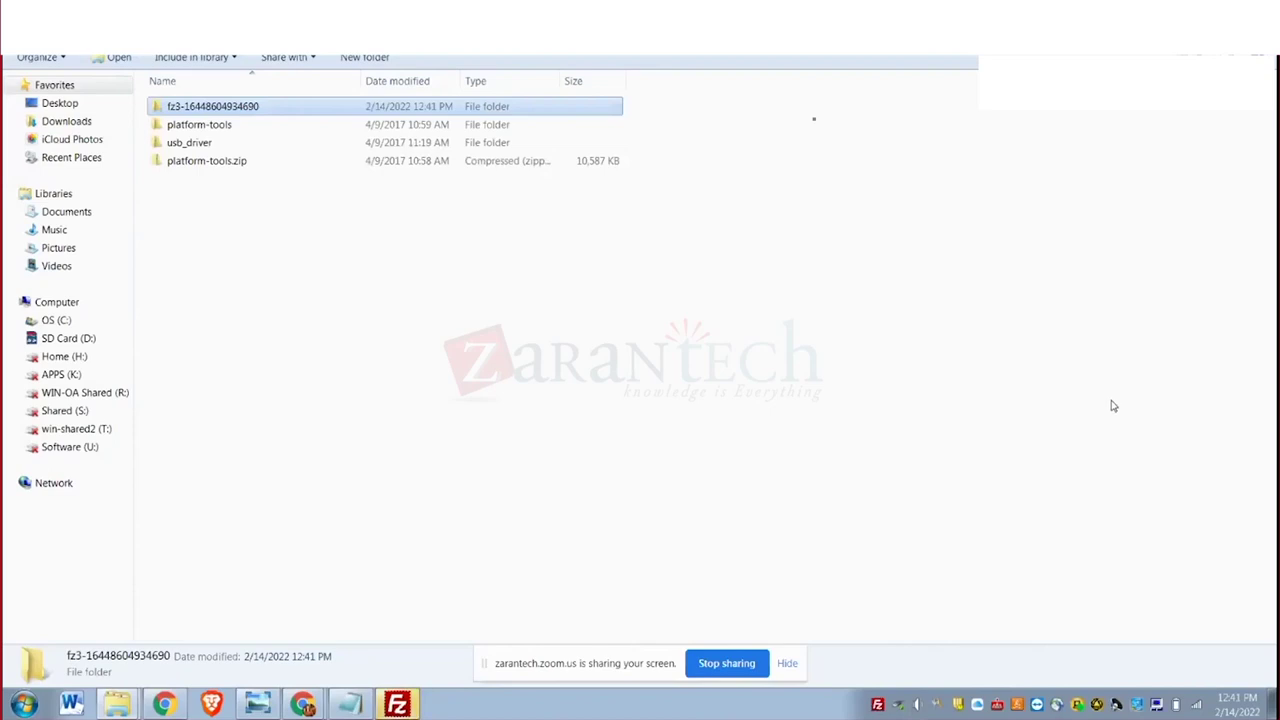
double_click(218, 108)
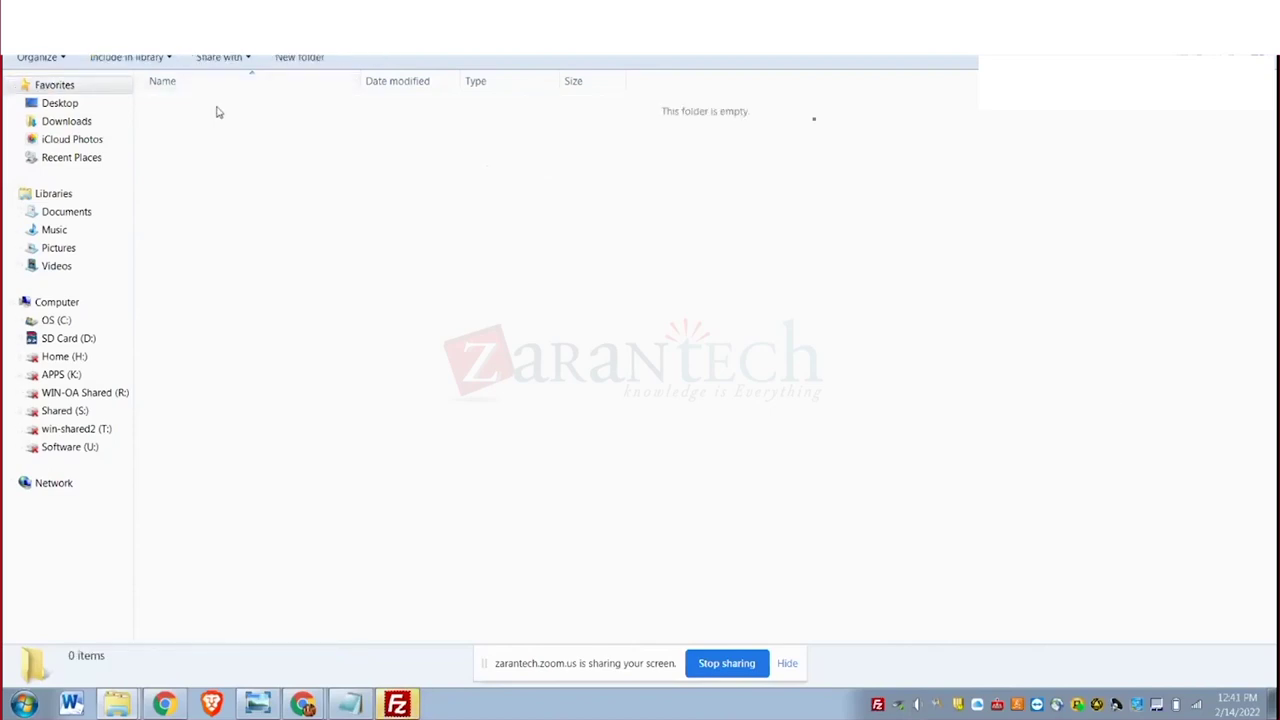
key(BackSpace)
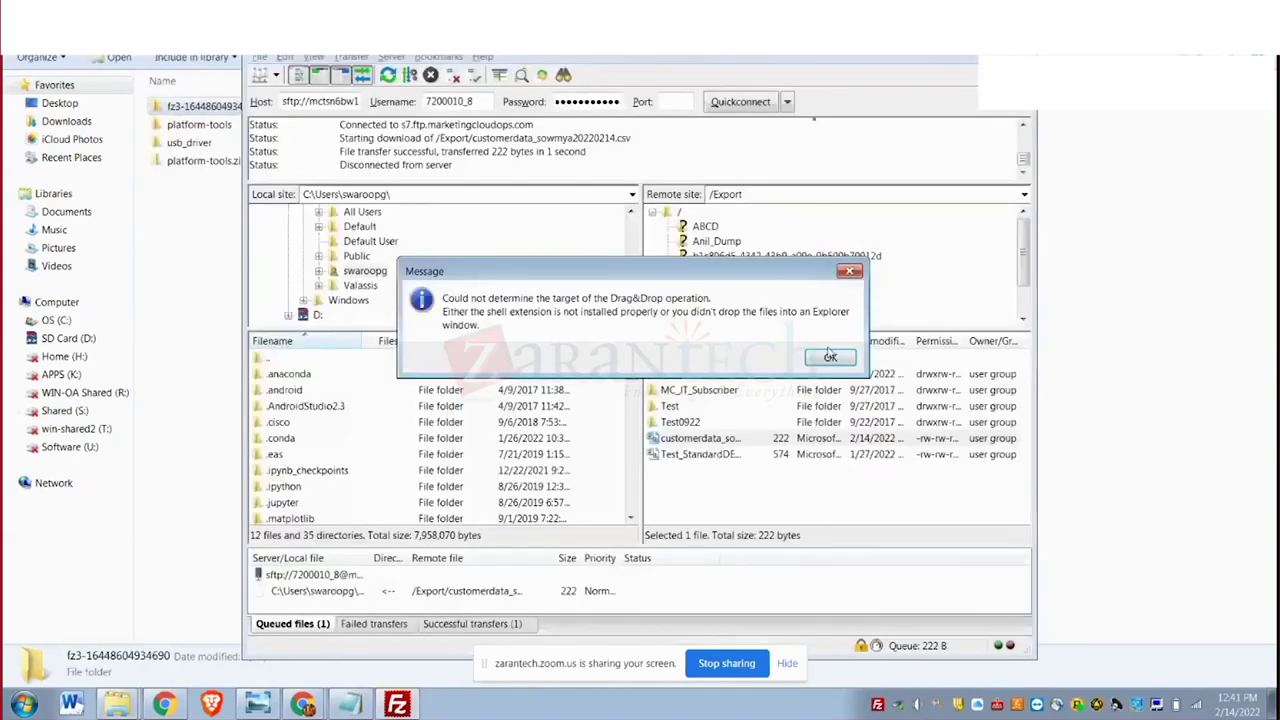
click(830, 357)
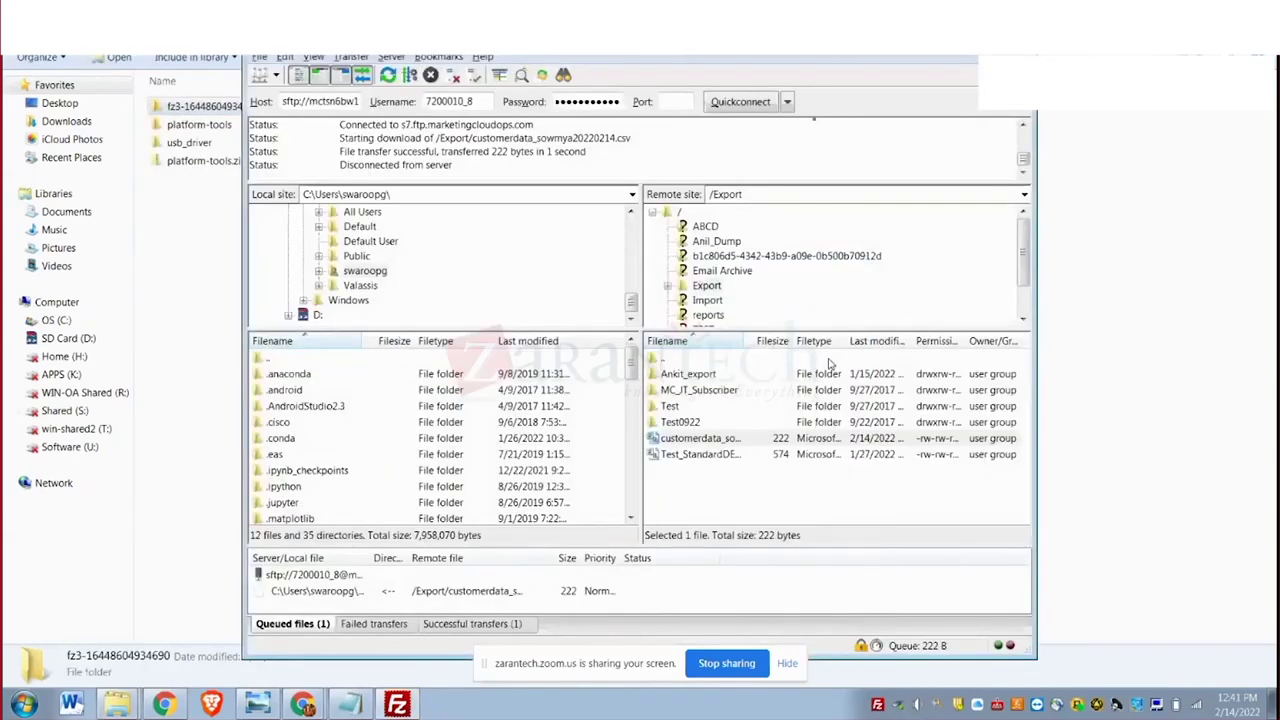
Re-download the customerdata CSV, skip overwriting the existing local copy, and widen the queue column.
right_click(717, 445)
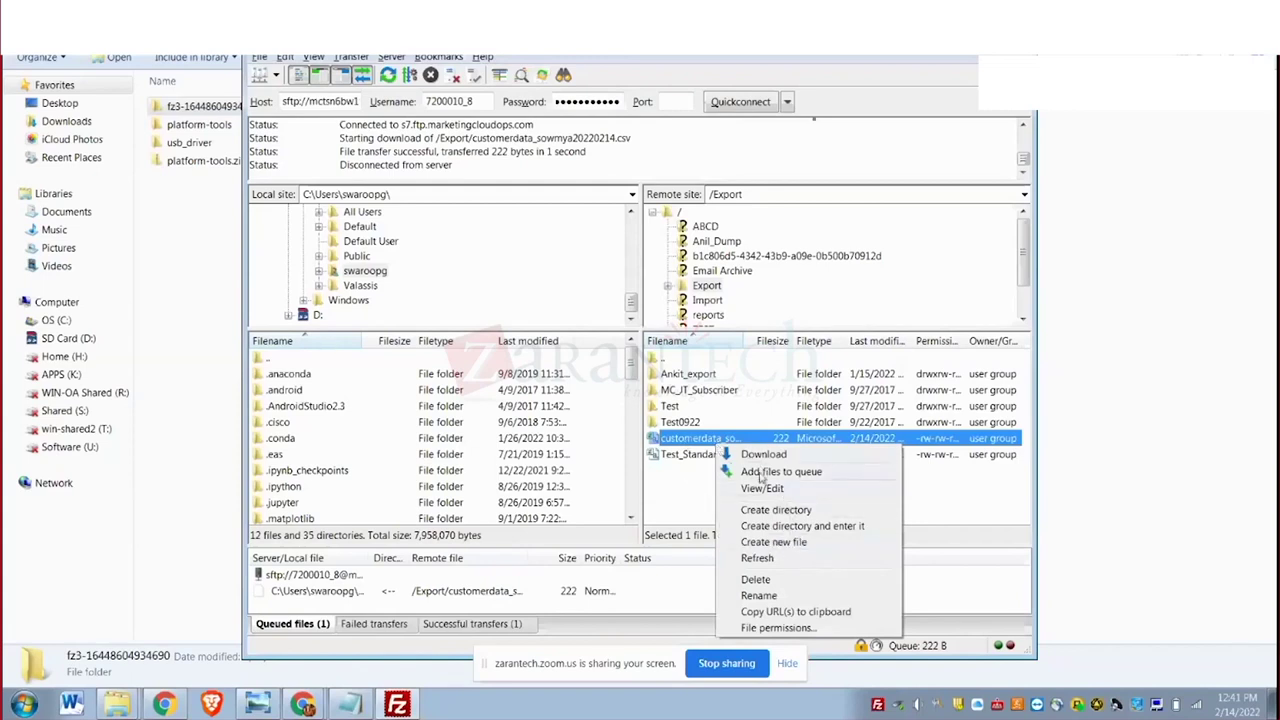
click(782, 455)
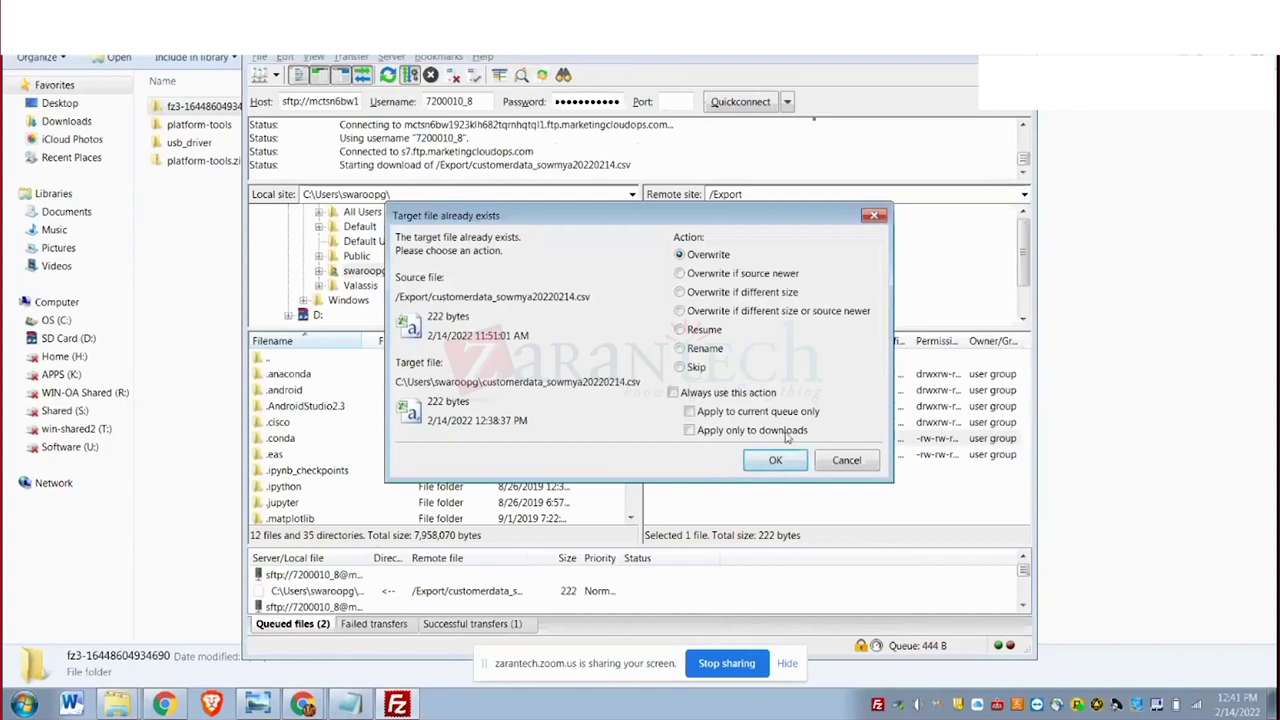
click(843, 463)
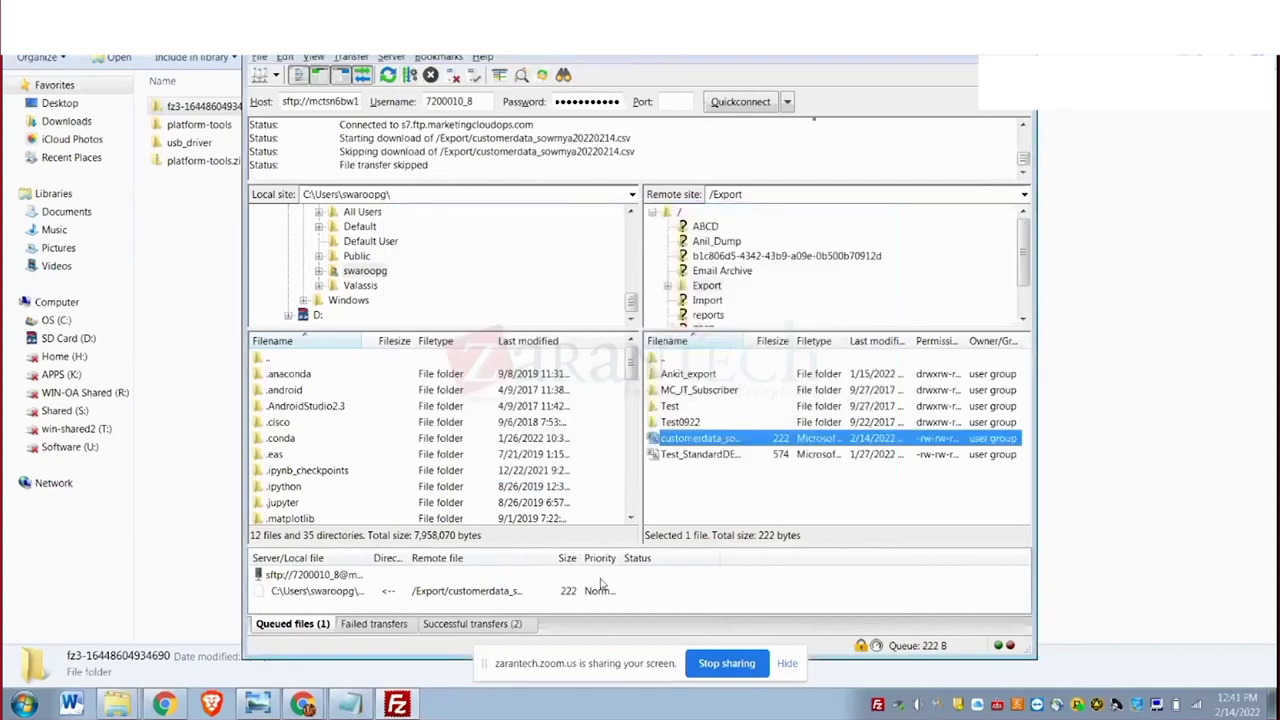
drag(366, 558, 546, 566)
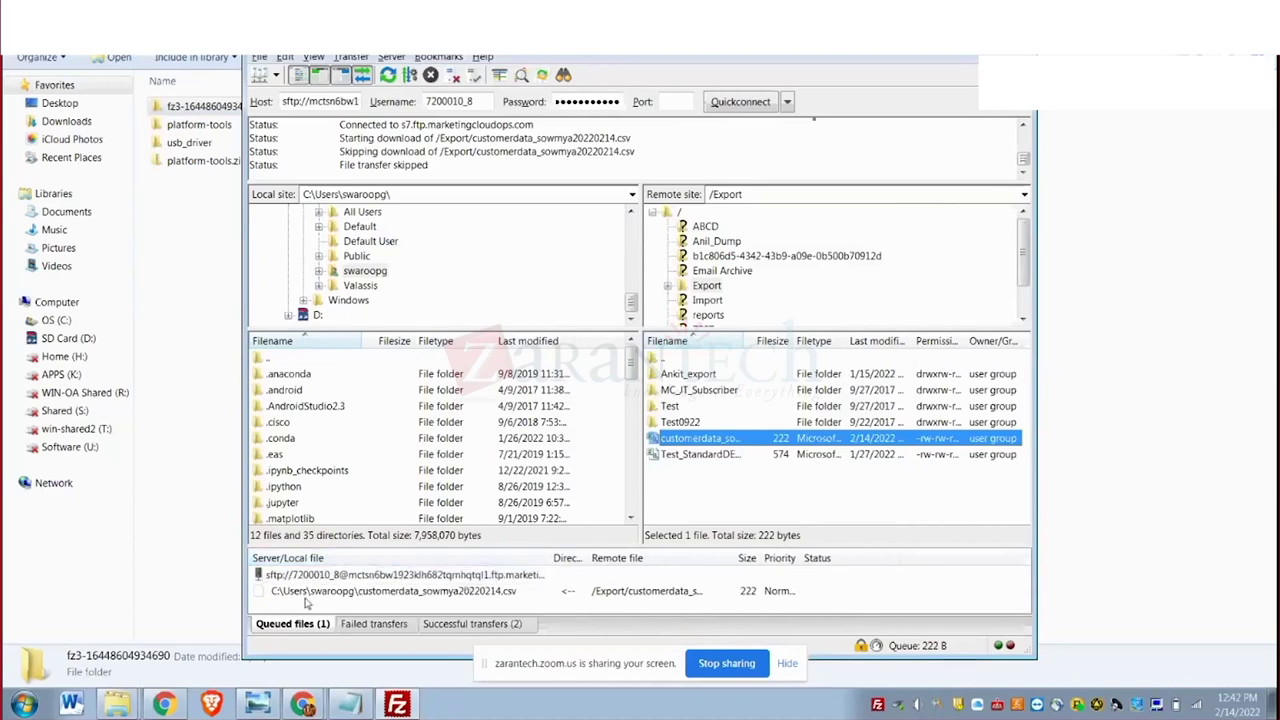
Switch from FileZilla back to the Chrome browser window.
key(alt+Tab)
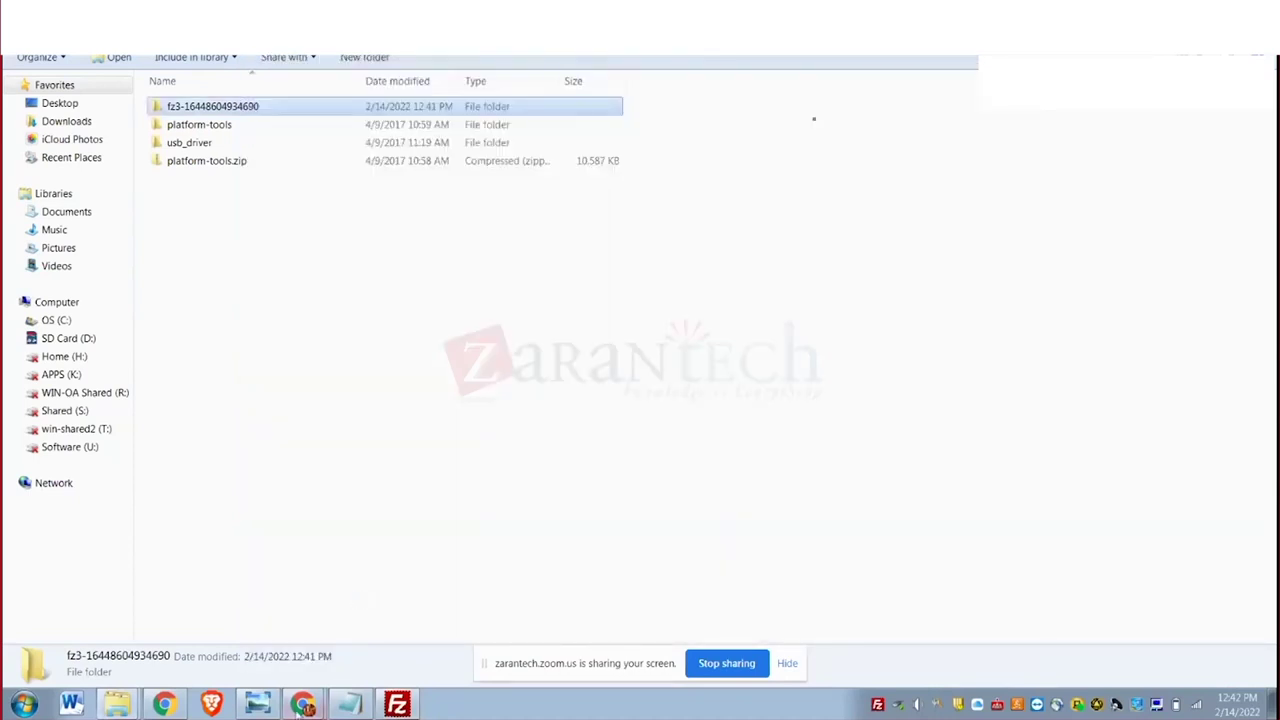
click(303, 704)
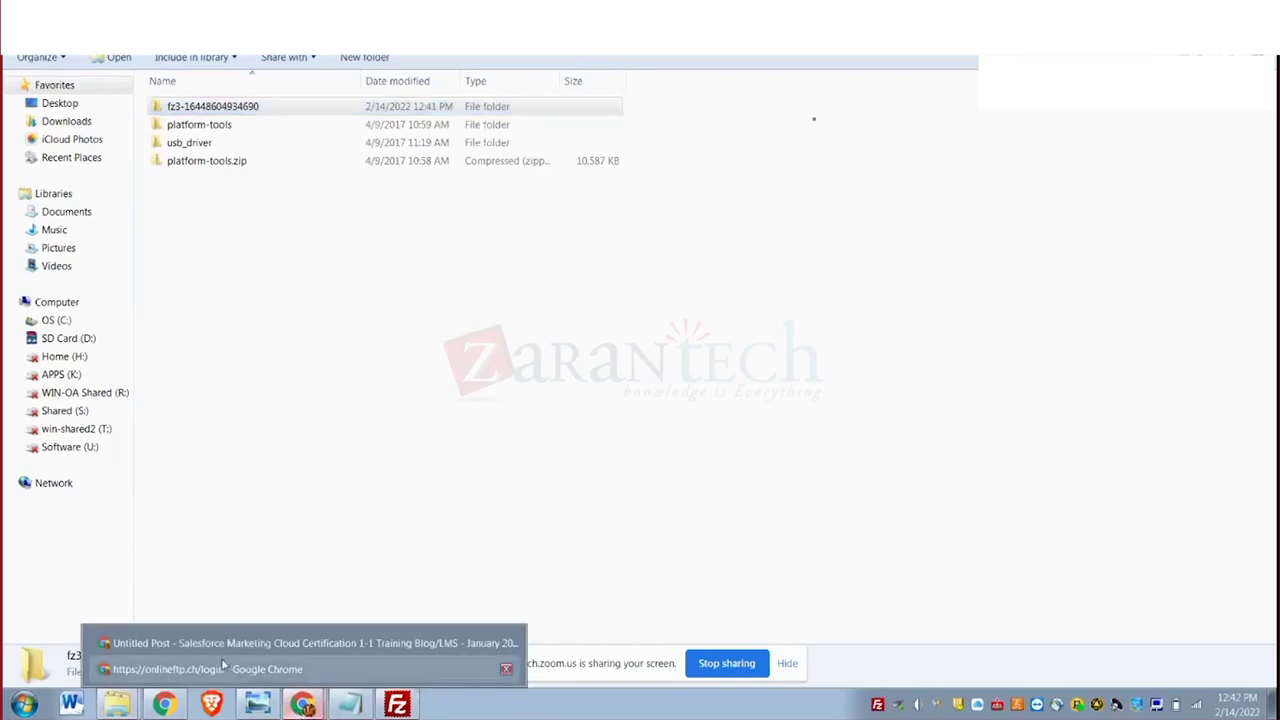
key(Escape)
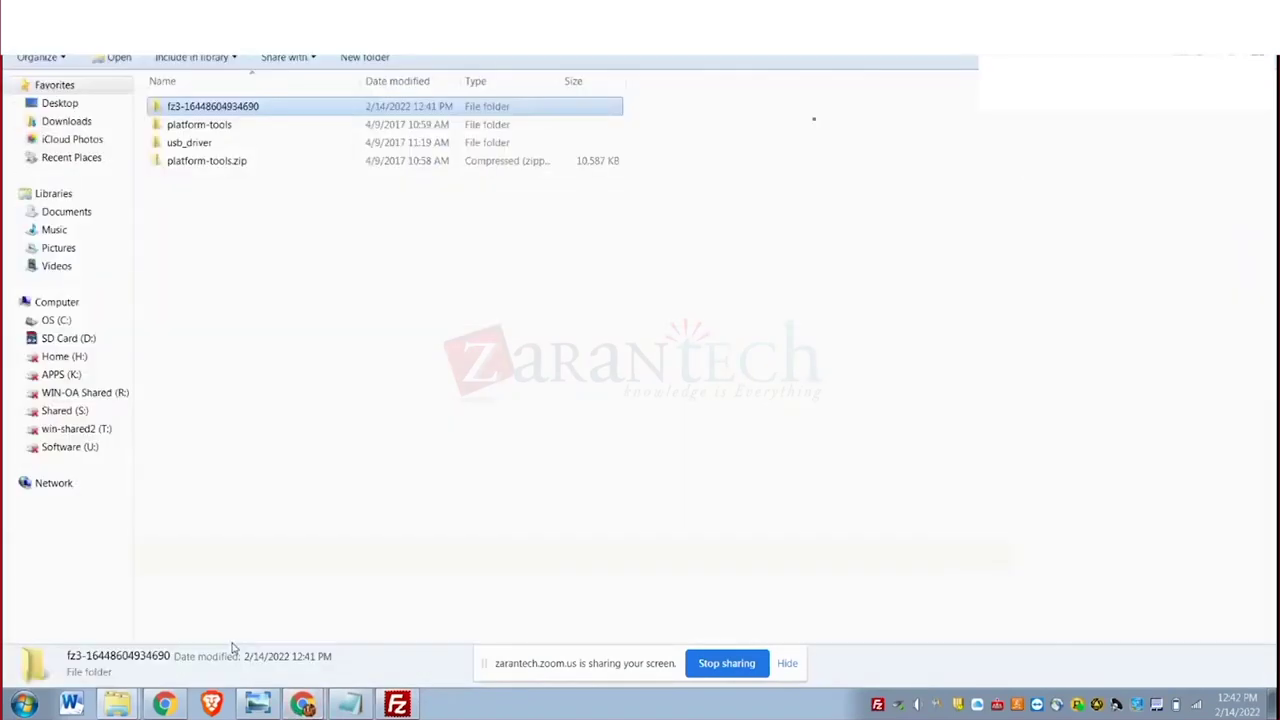
key(alt+Tab)
mouse_move(303, 704)
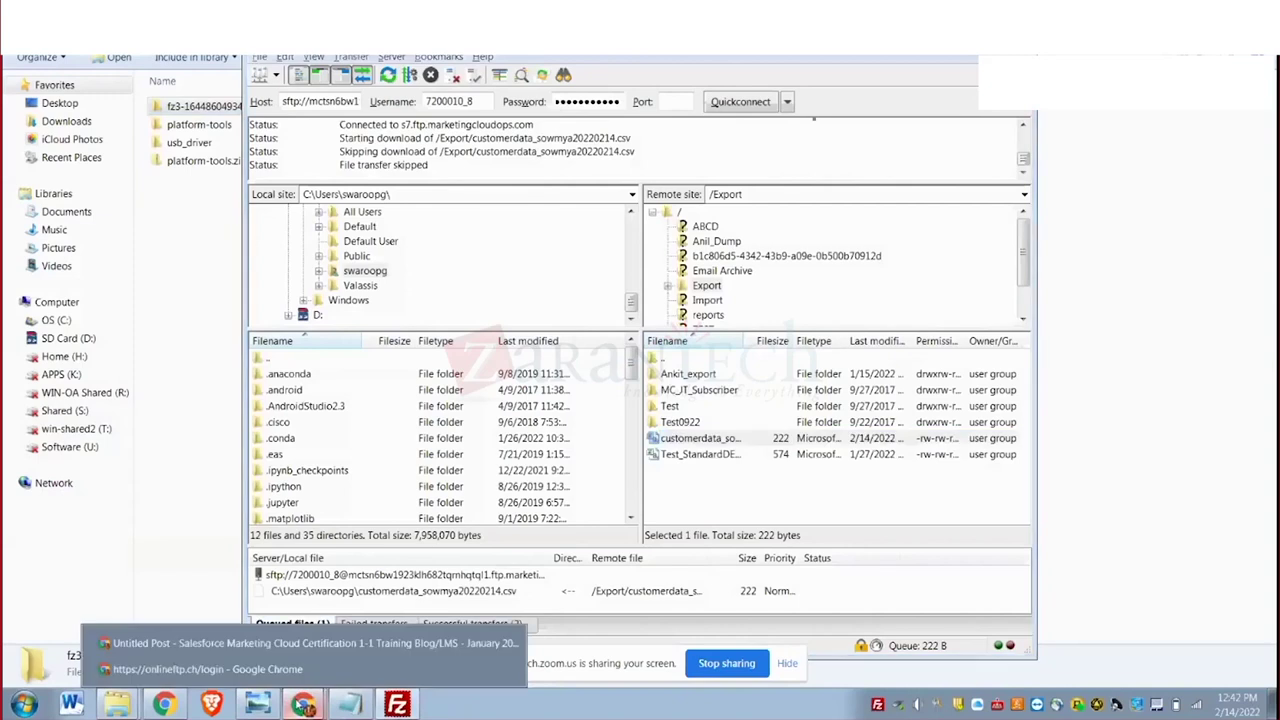
click(200, 669)
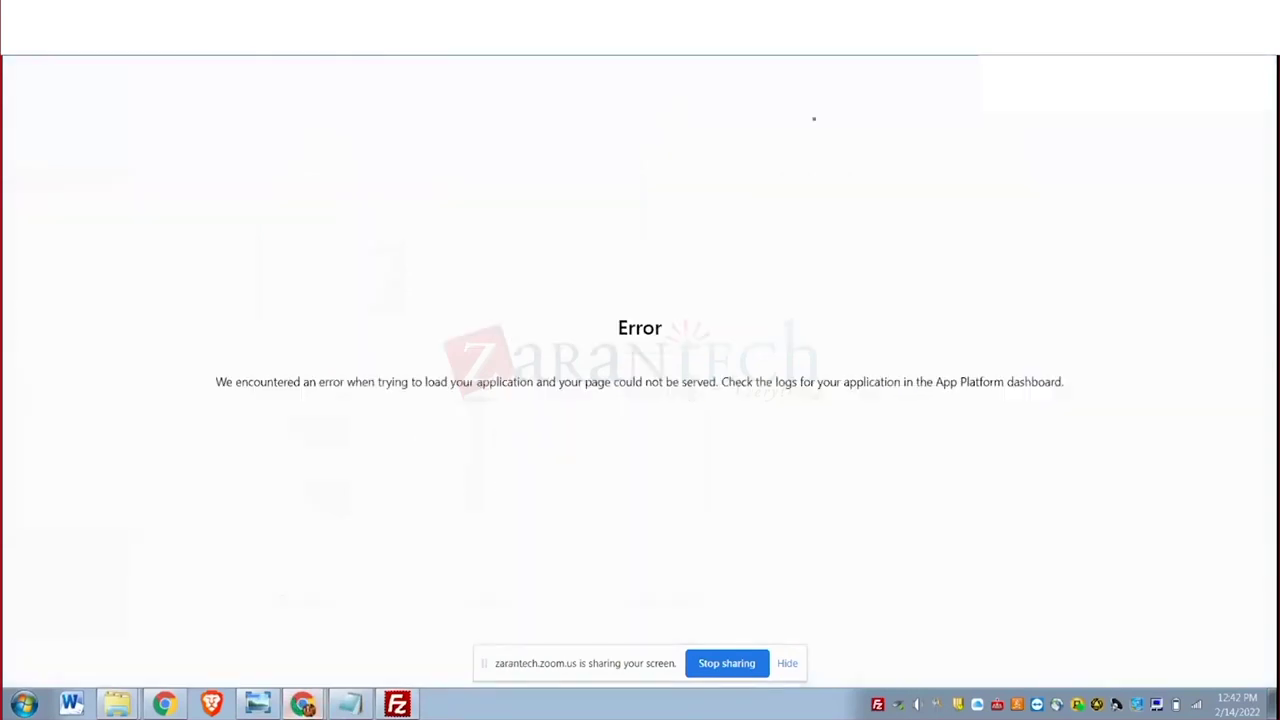
Browse to C:\Users and choose customerdata_sowmya20220214.csv as the import file.
key(alt+Tab)
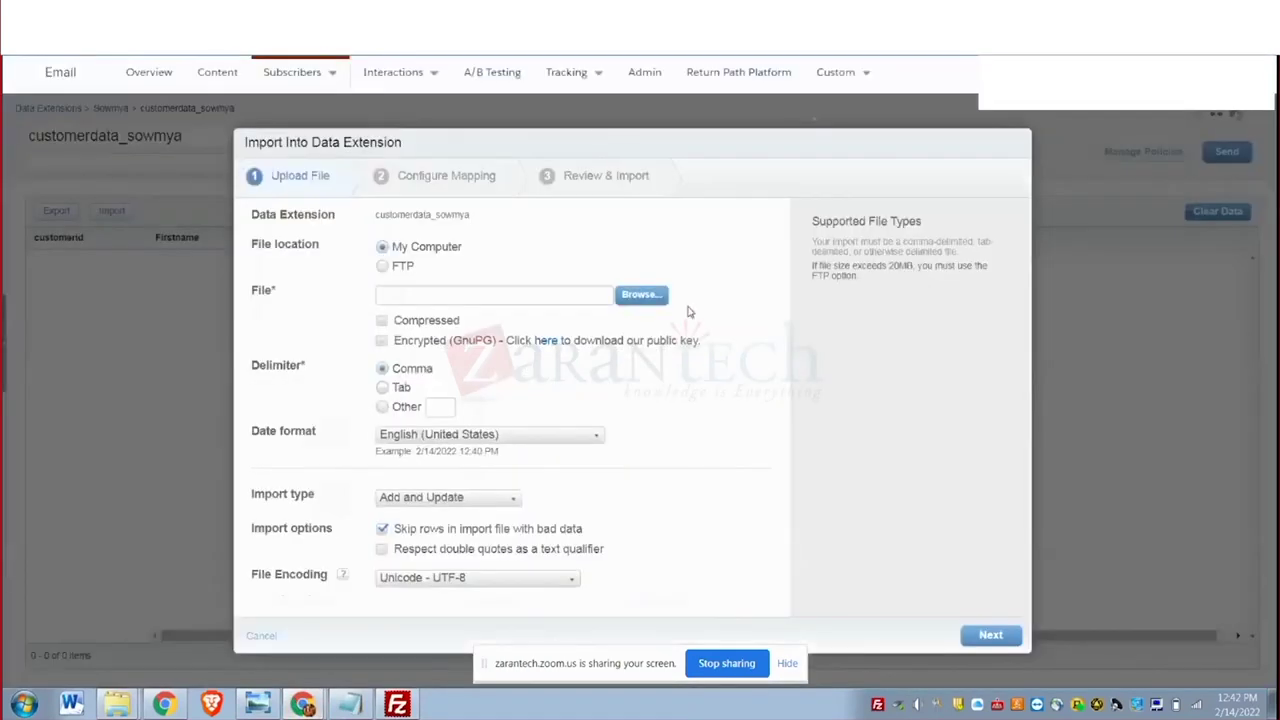
click(646, 298)
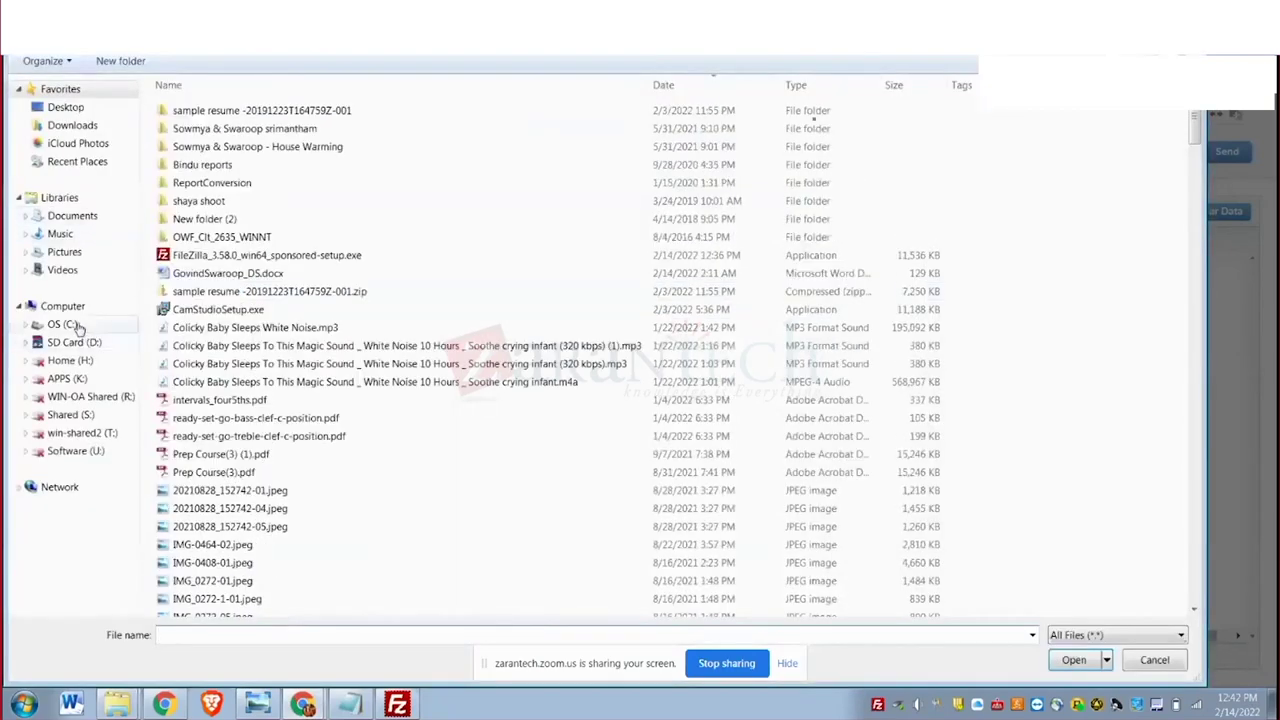
click(68, 325)
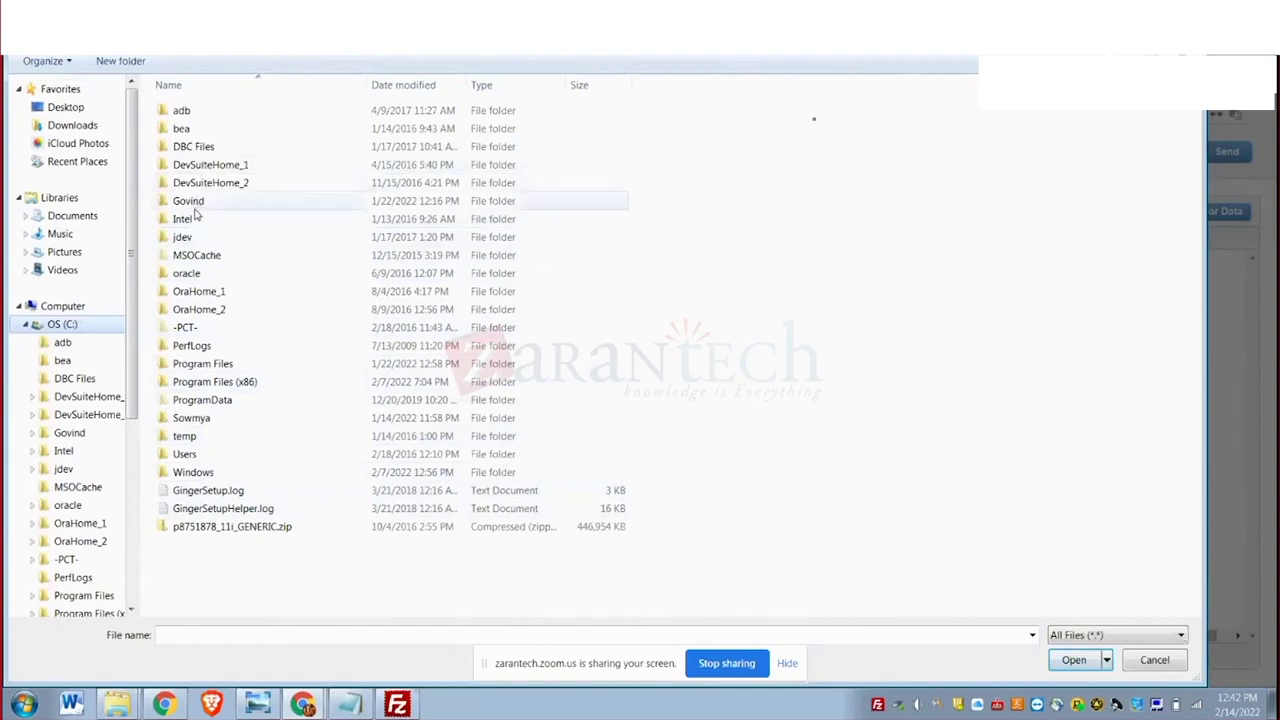
click(185, 457)
double_click(185, 457)
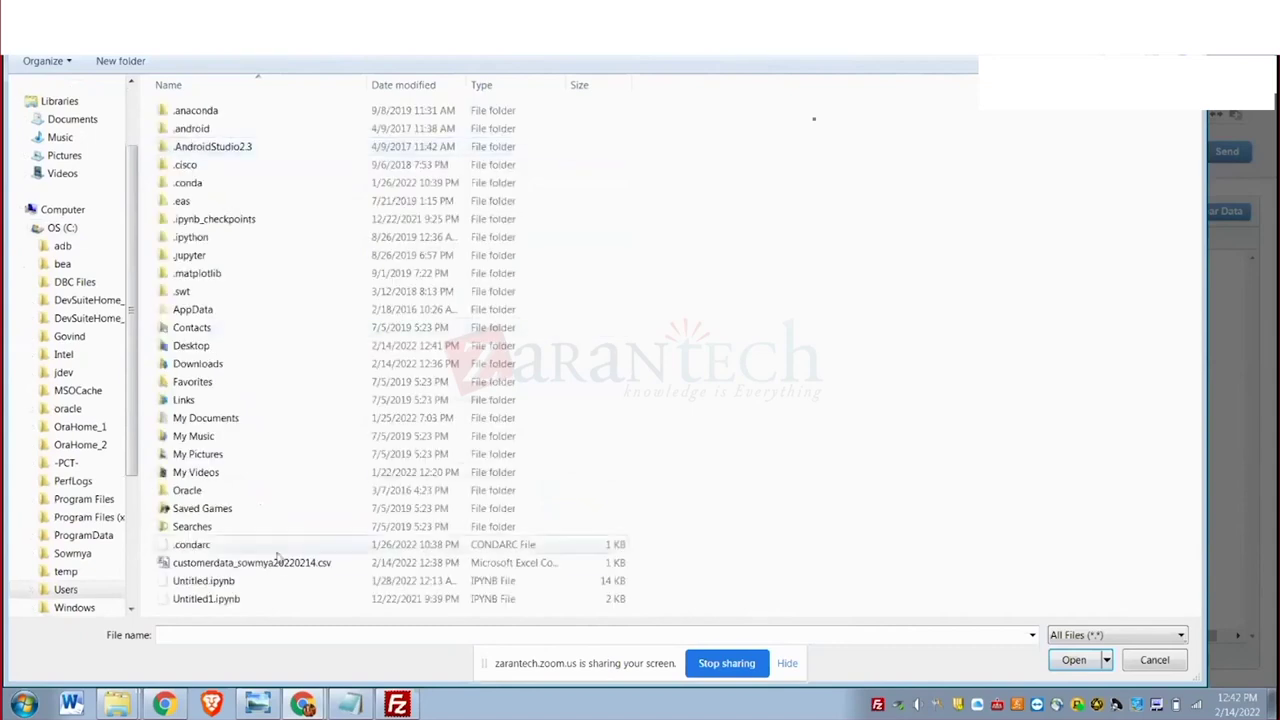
click(283, 564)
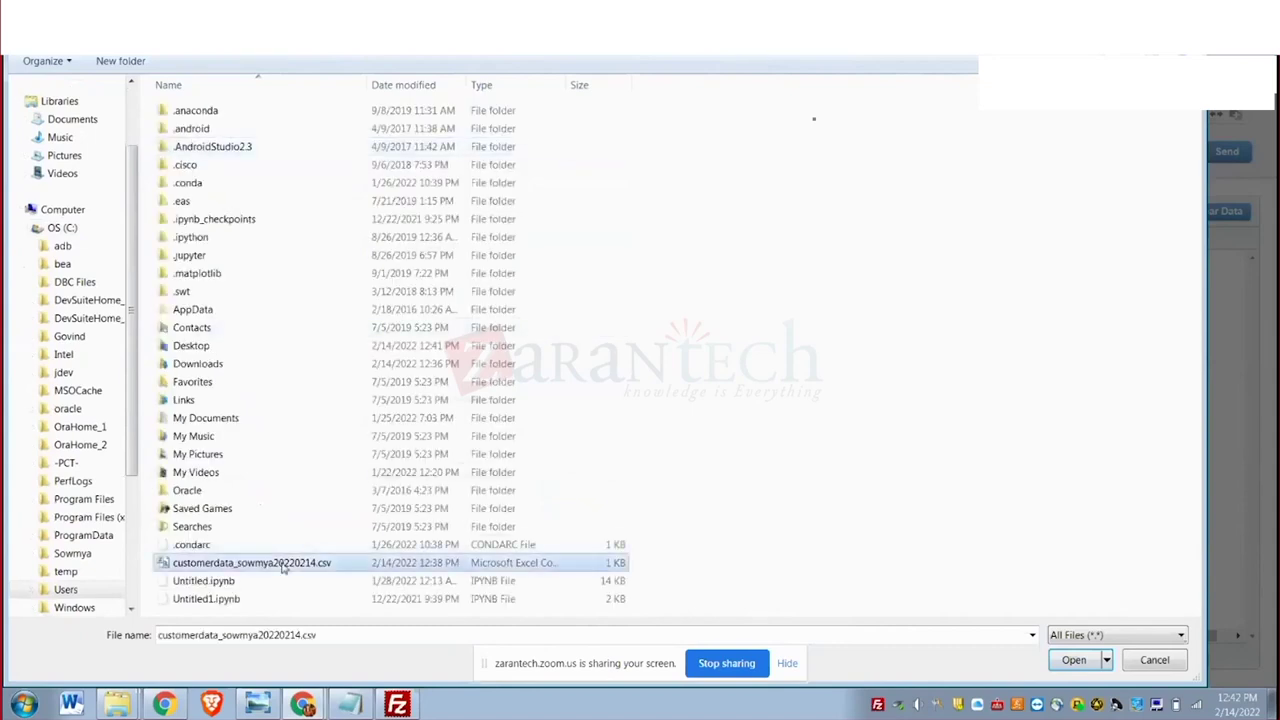
click(1073, 660)
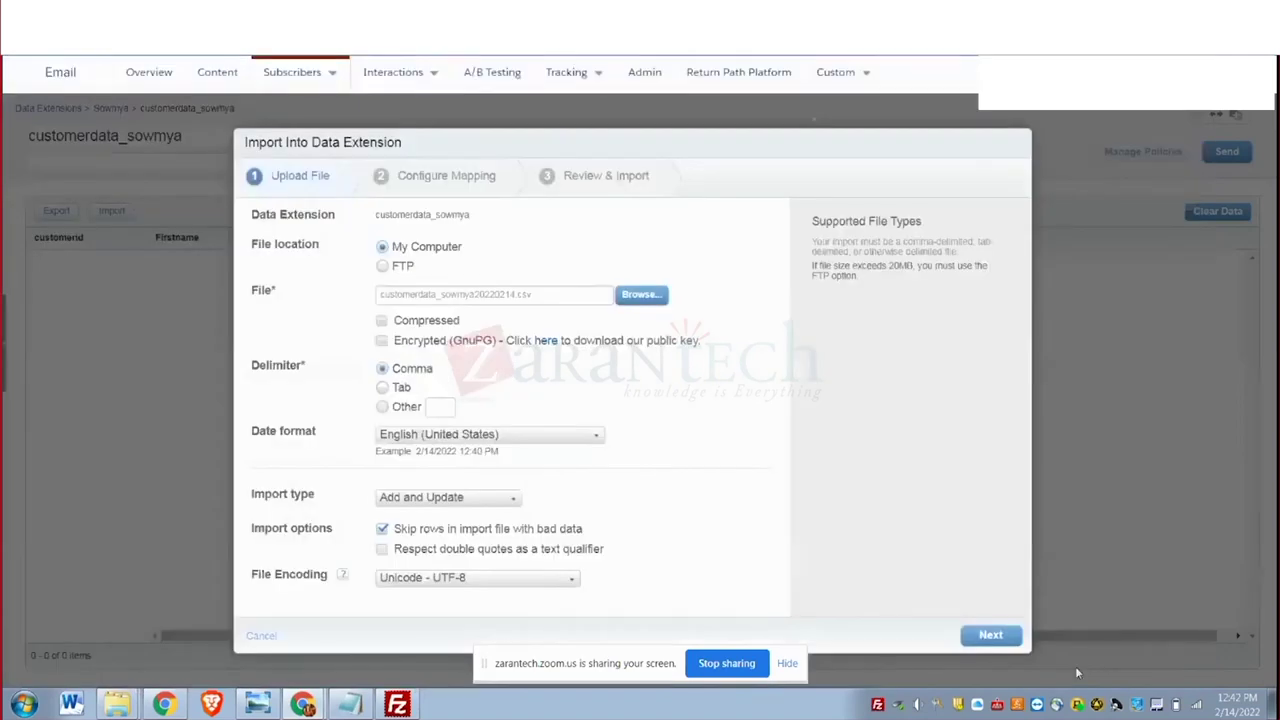
After the primary-key upload error, change the import type from Add and Update to Overwrite.
click(1000, 635)
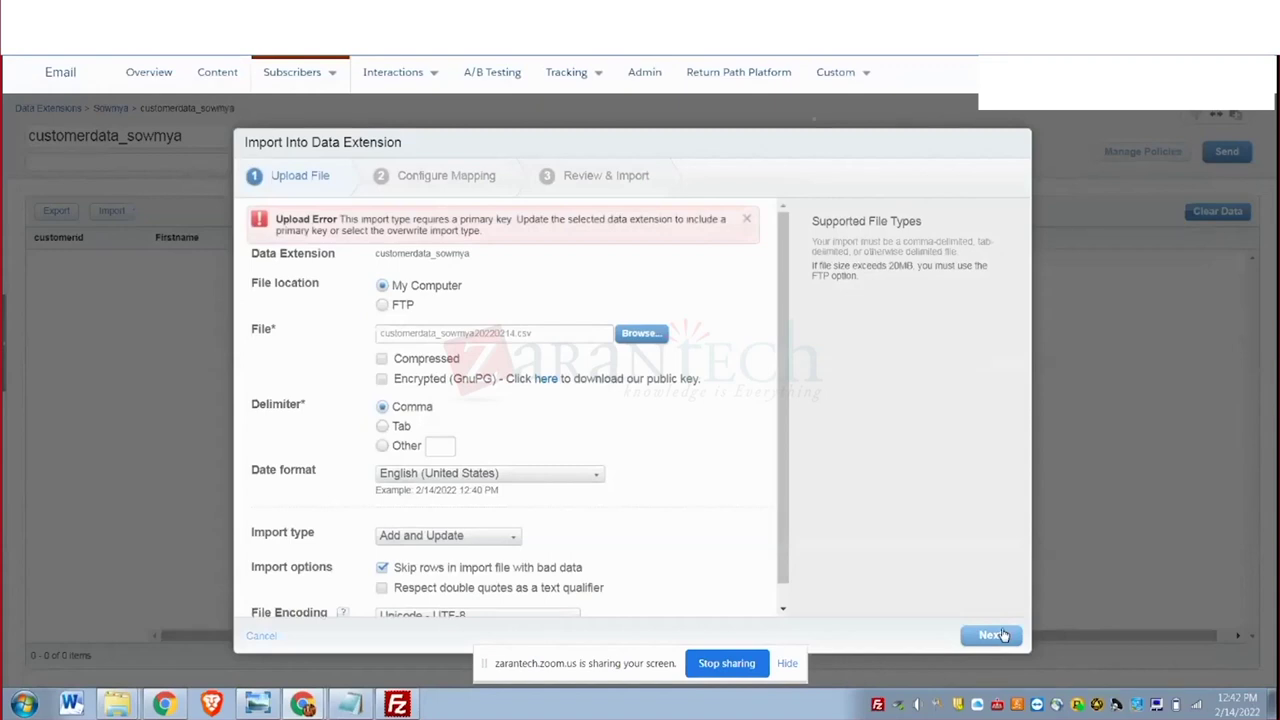
scroll(788, 493, down, 1)
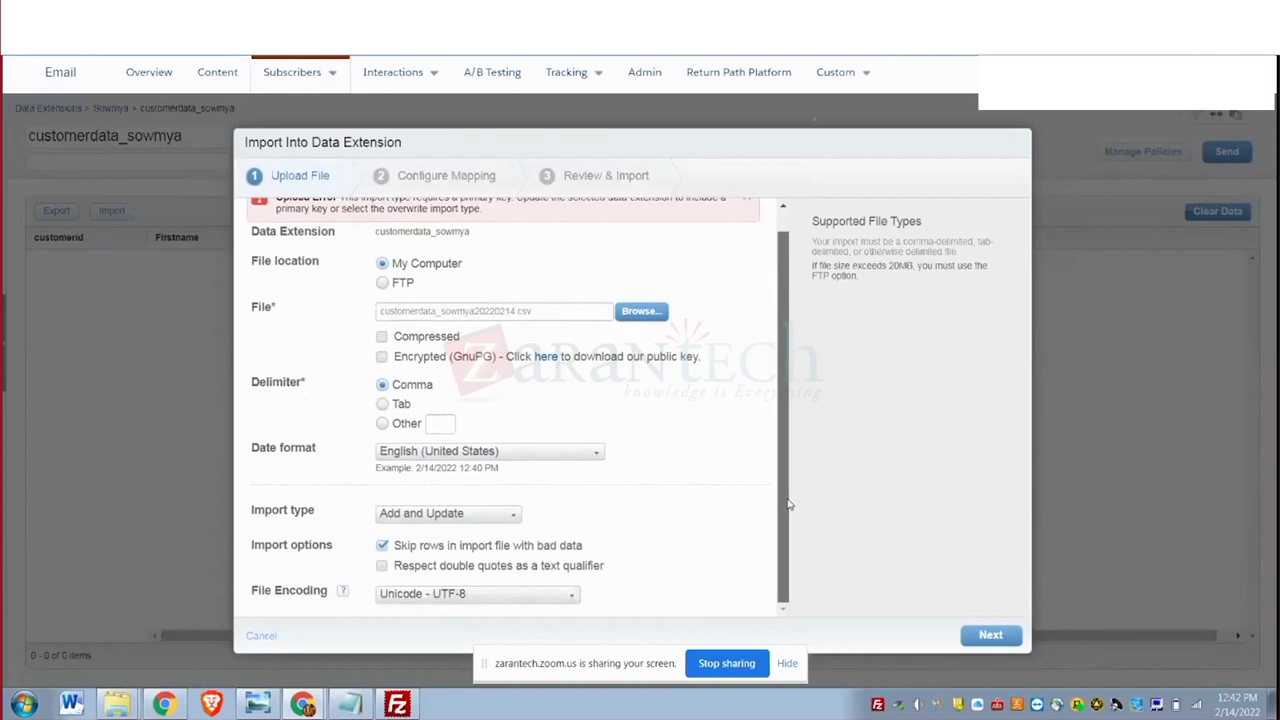
scroll(788, 505, up, 1)
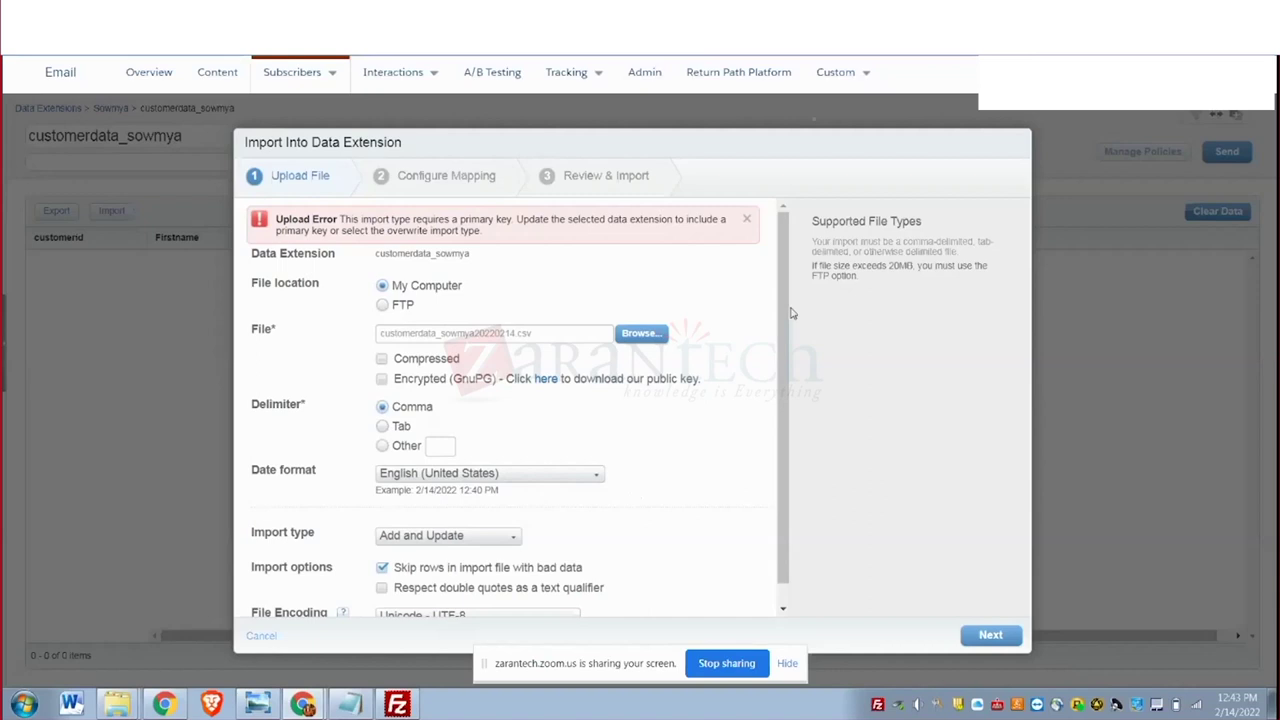
click(516, 538)
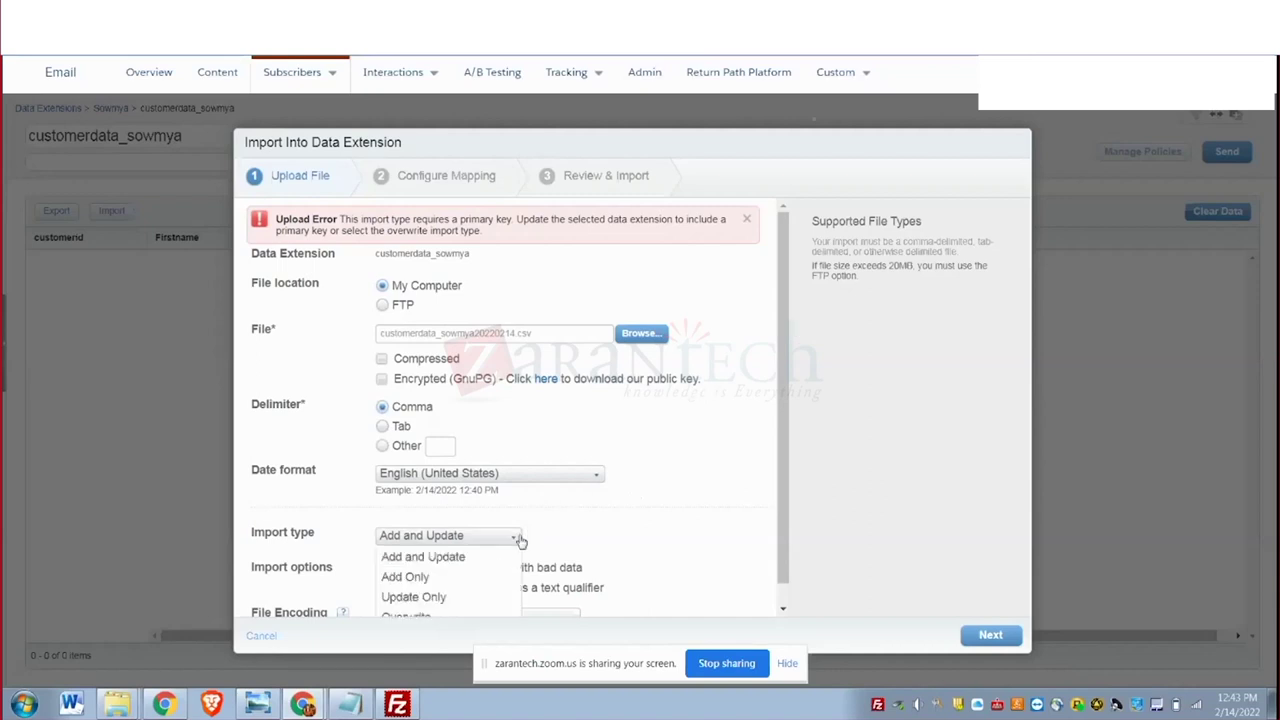
click(466, 616)
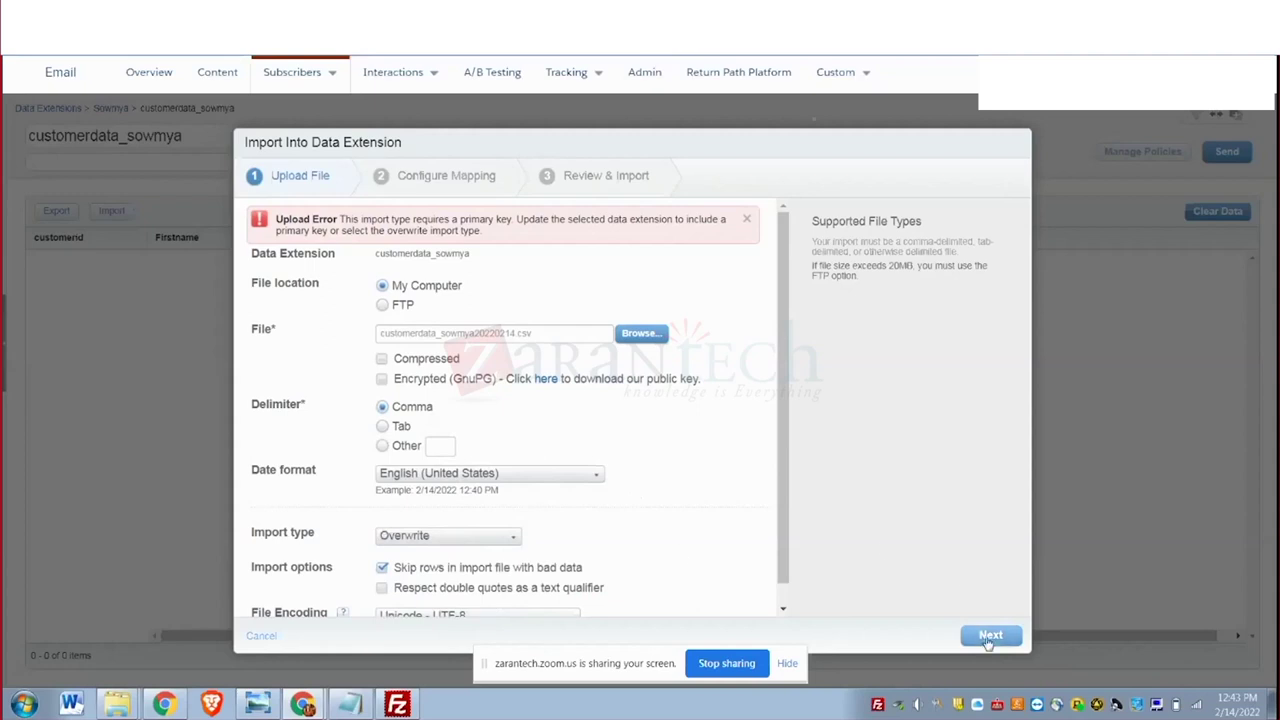
Map columns by header row, run the Overwrite import, and close the notice, leaving 4 records.
click(992, 637)
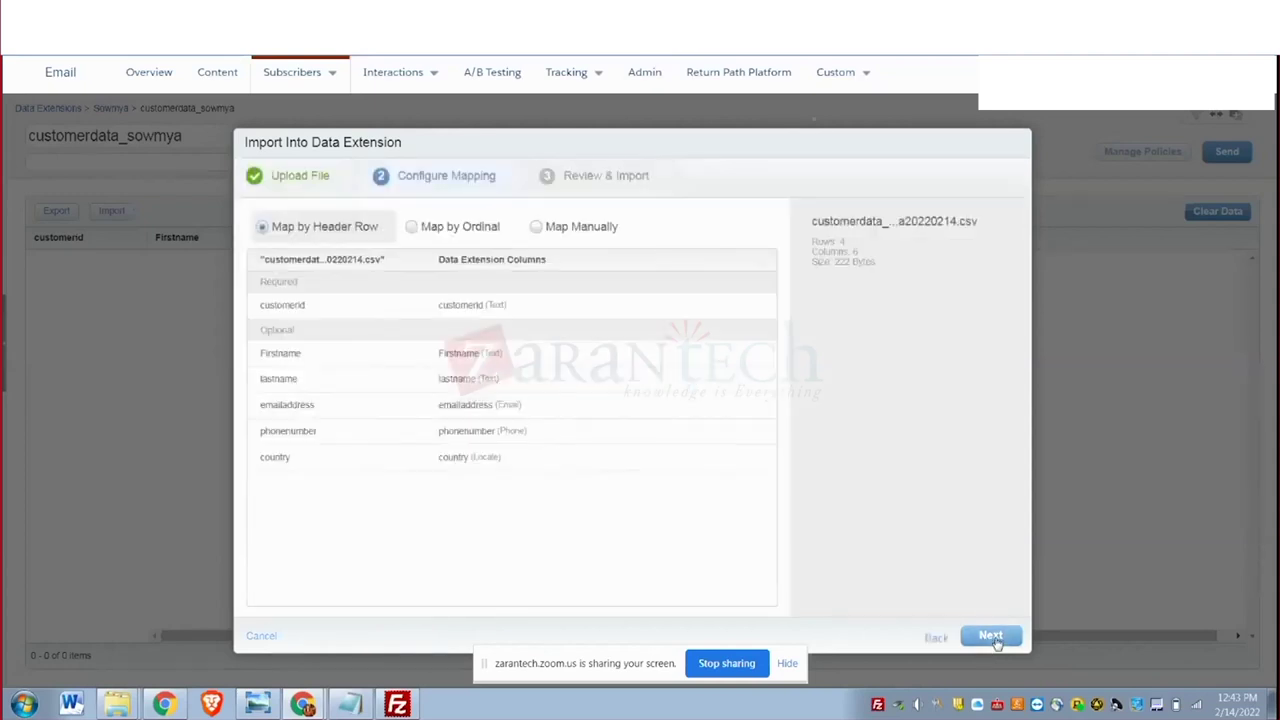
click(998, 639)
click(1010, 639)
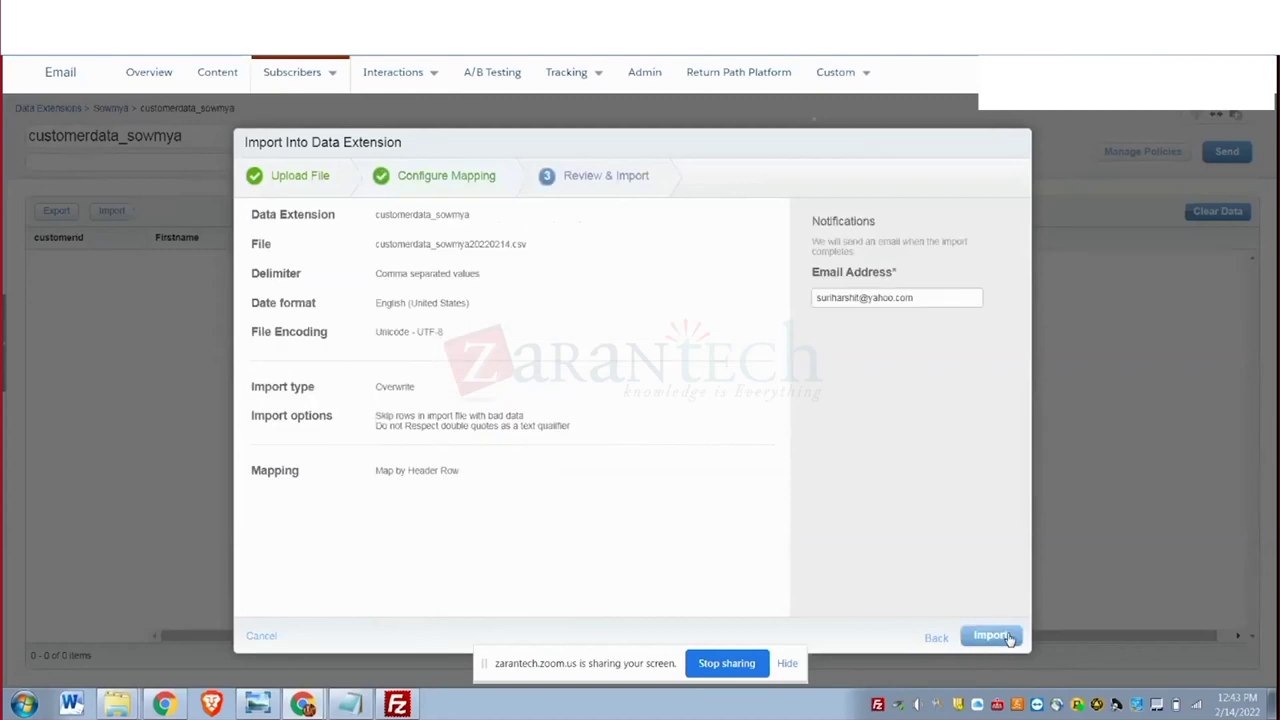
click(1010, 639)
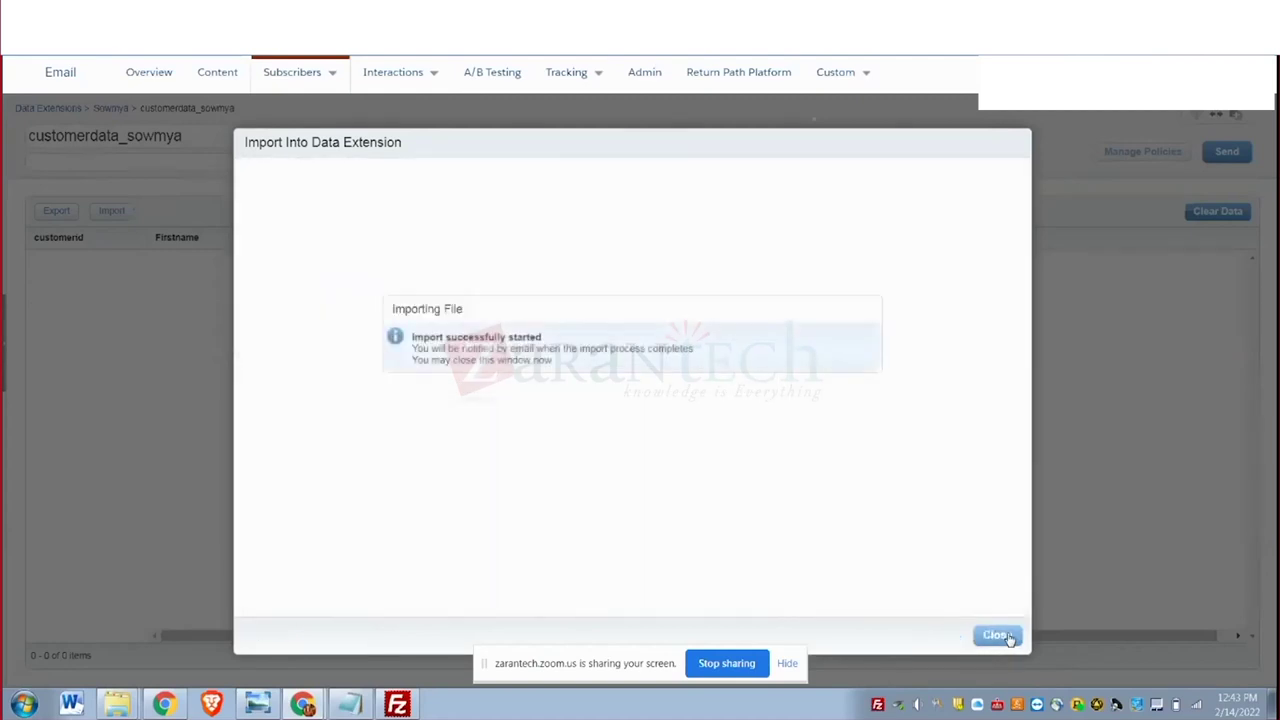
click(1008, 637)
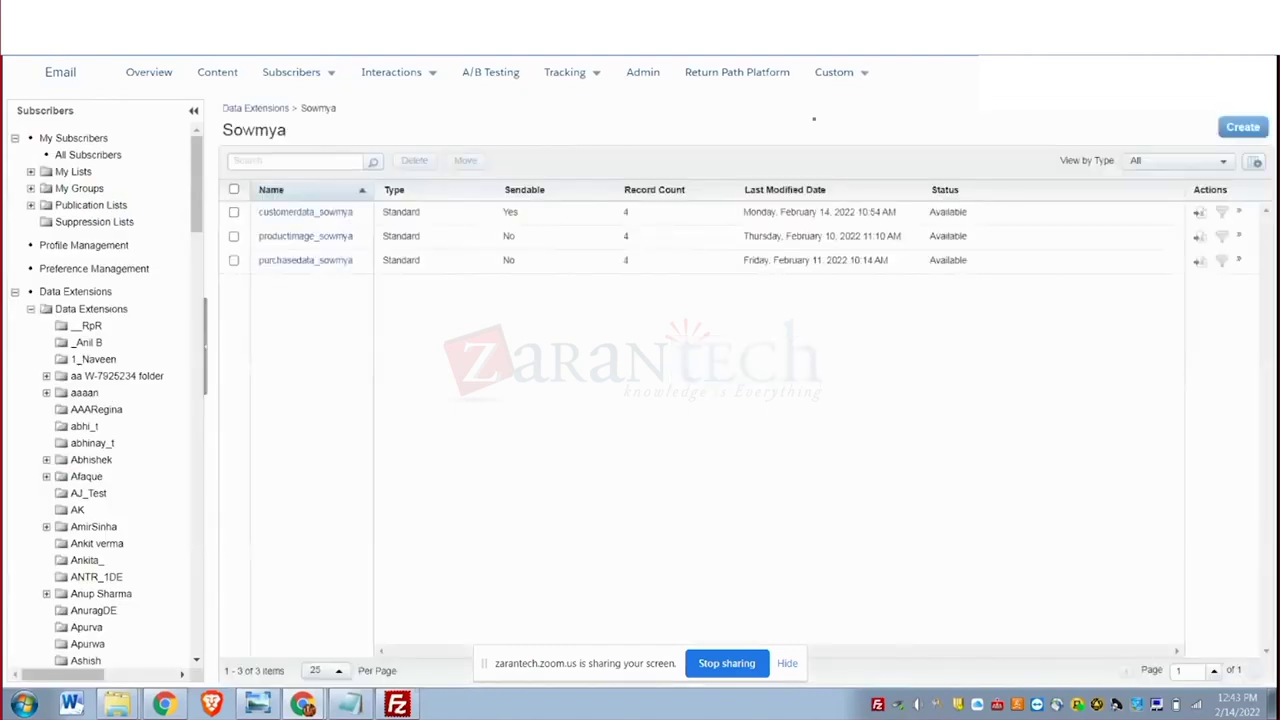
Show customerdata_sowmya's four imported customer records, then bring up the app switcher's Journey Builder list.
click(287, 213)
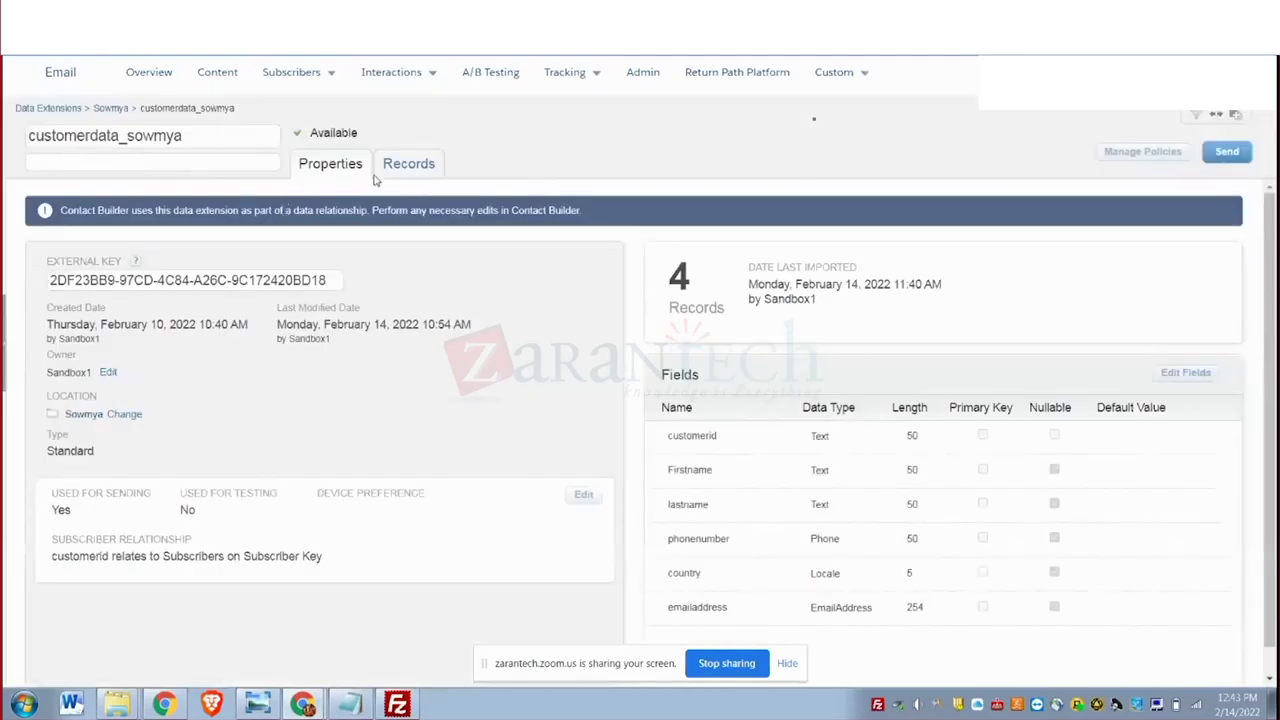
click(404, 168)
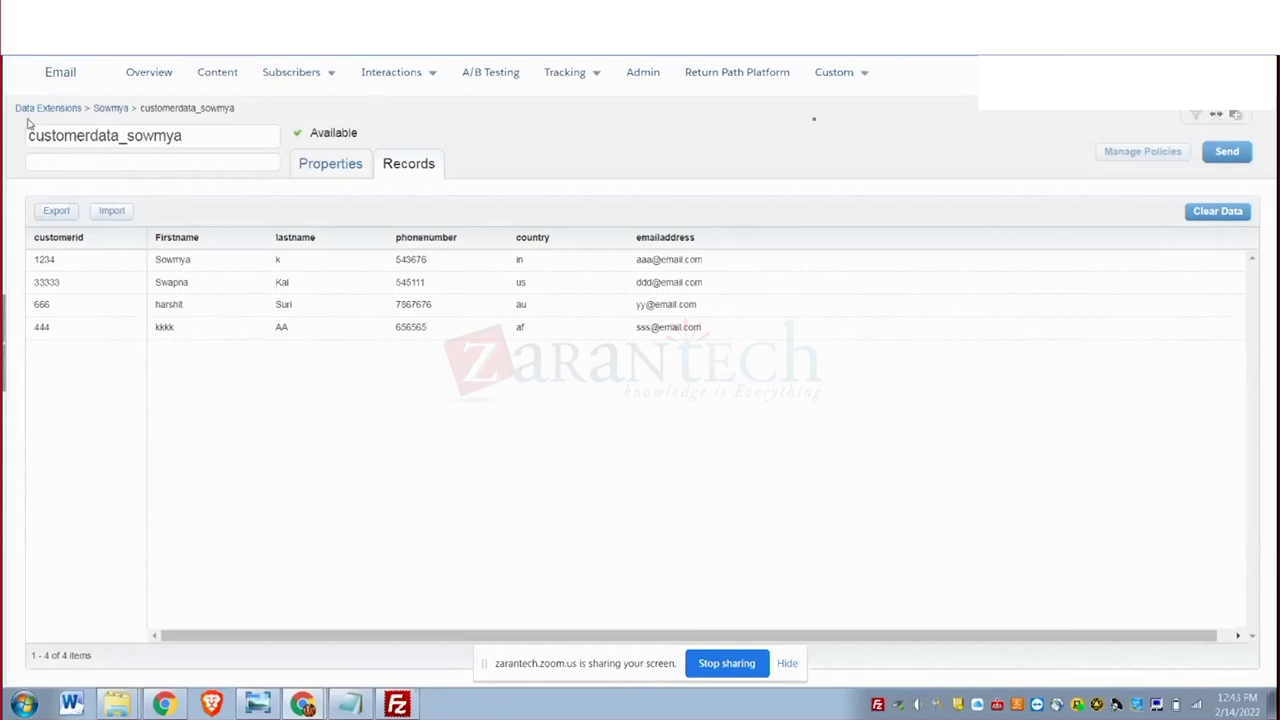
mouse_move(11, 94)
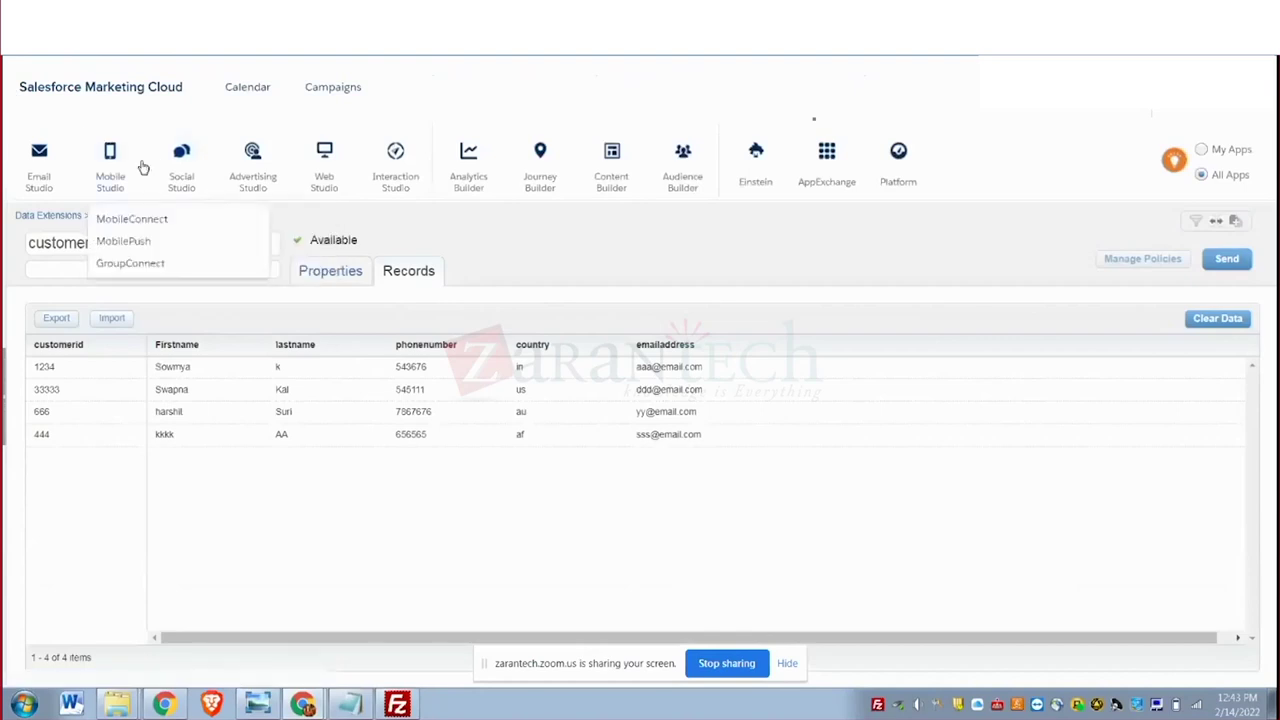
mouse_move(687, 178)
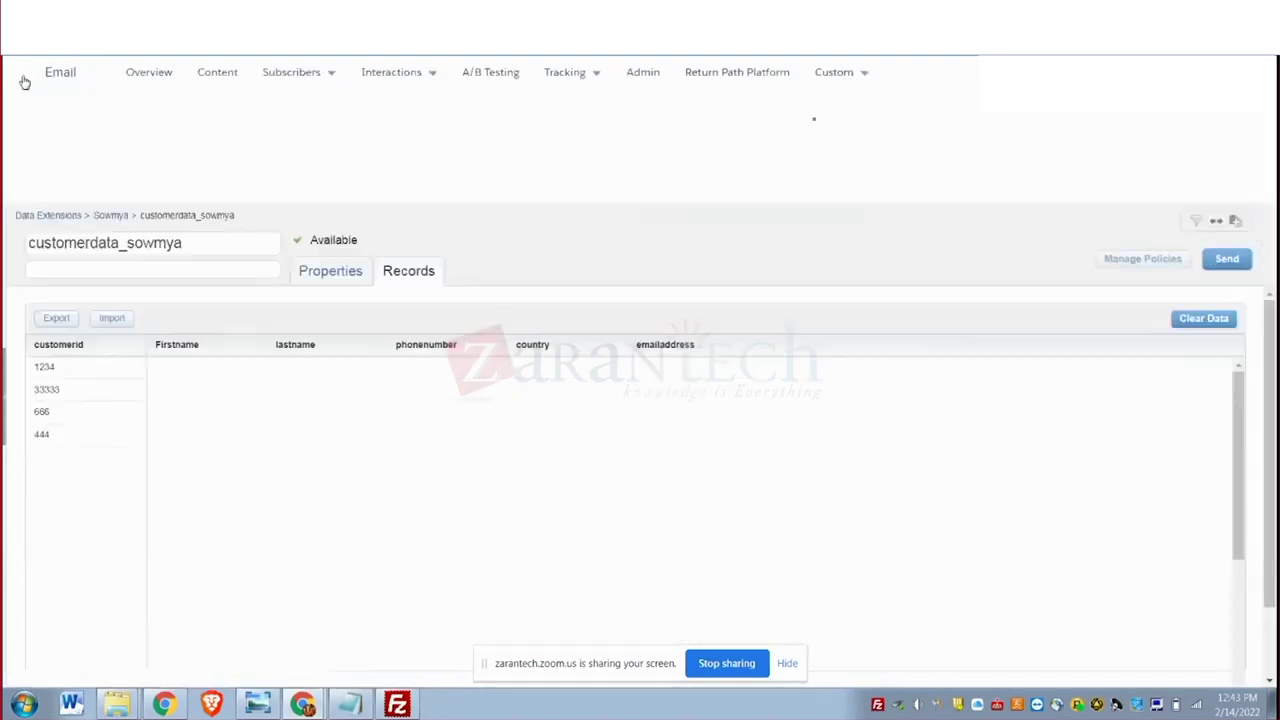
Go to Automation Studio and open the Sowmya_emailsend automation.
mouse_move(398, 172)
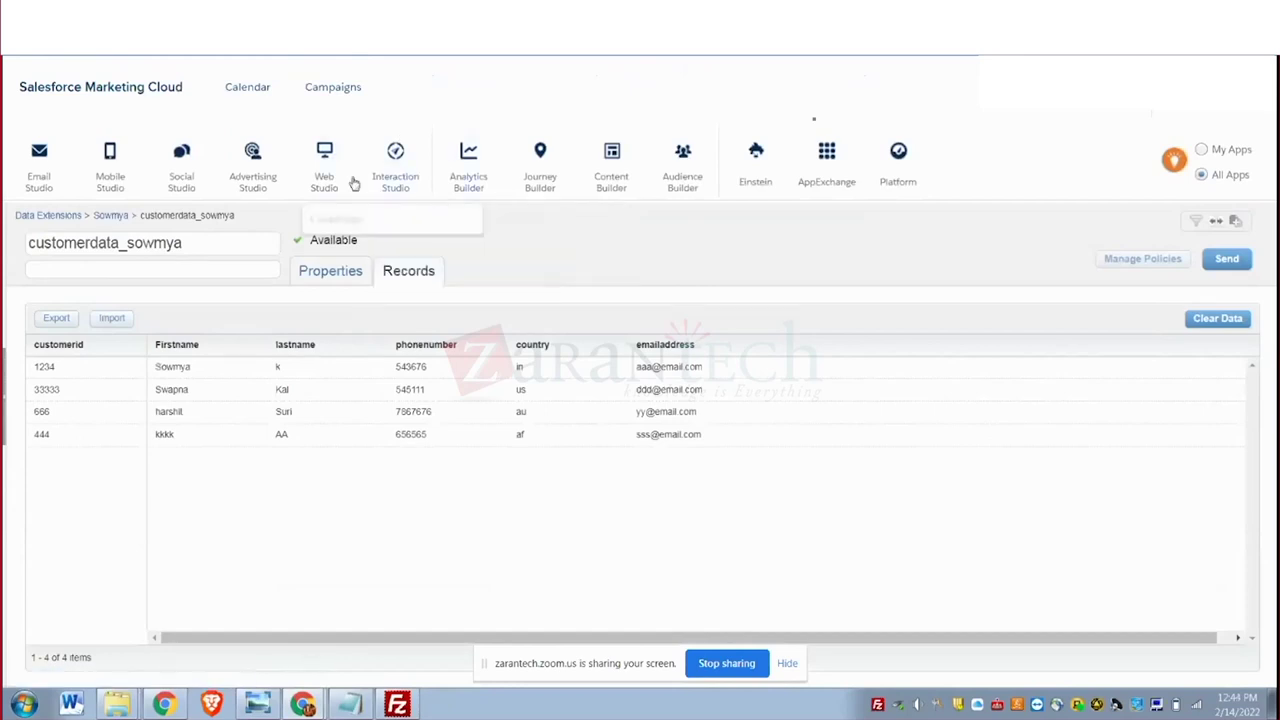
mouse_move(501, 178)
mouse_move(540, 200)
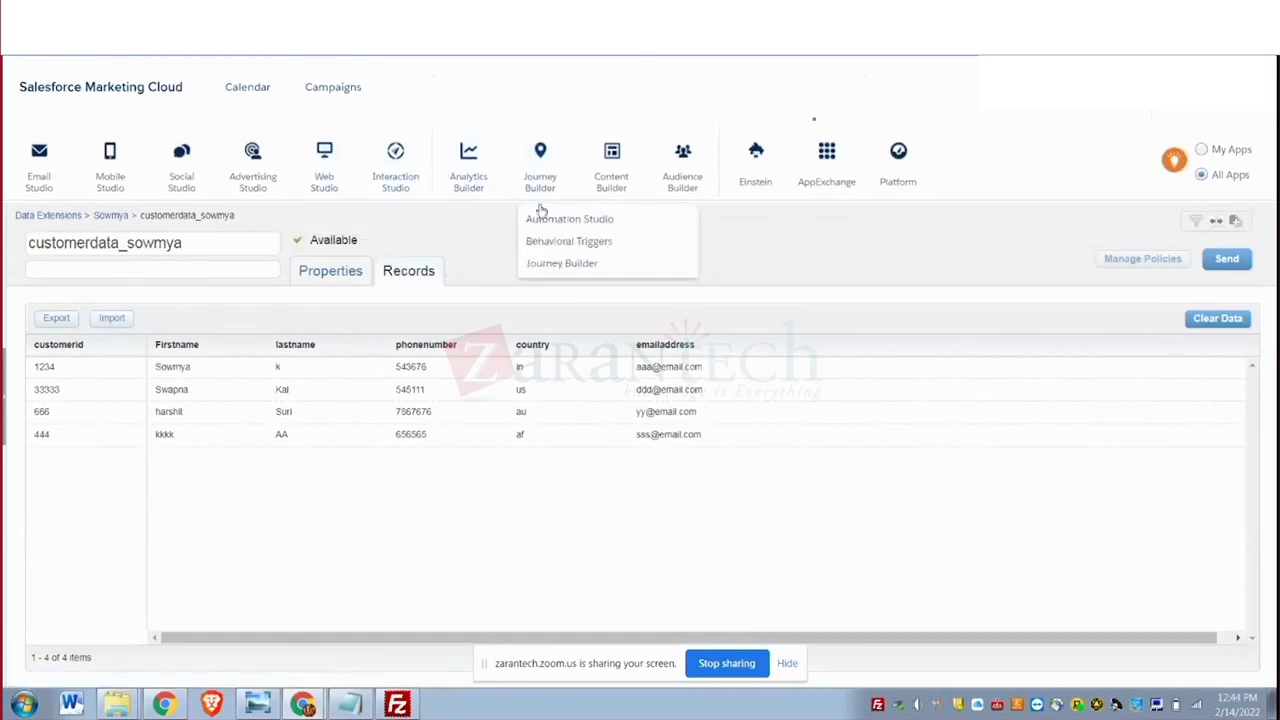
click(545, 228)
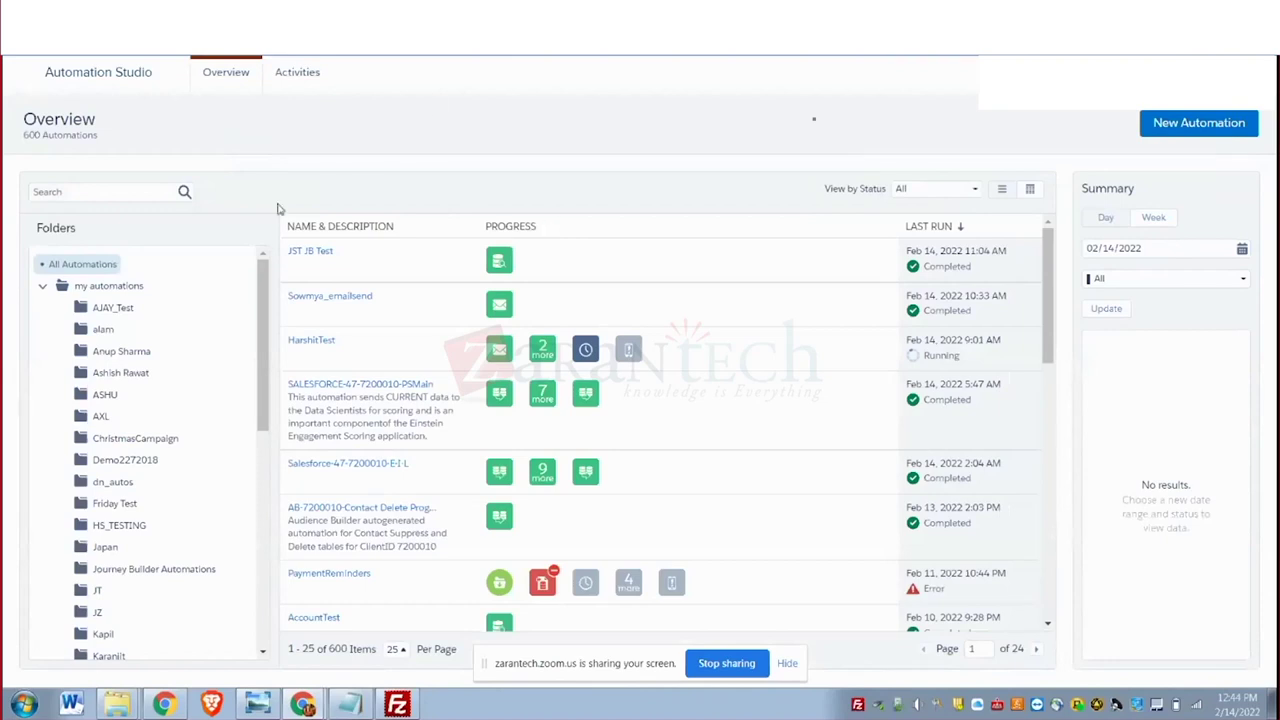
mouse_move(340, 298)
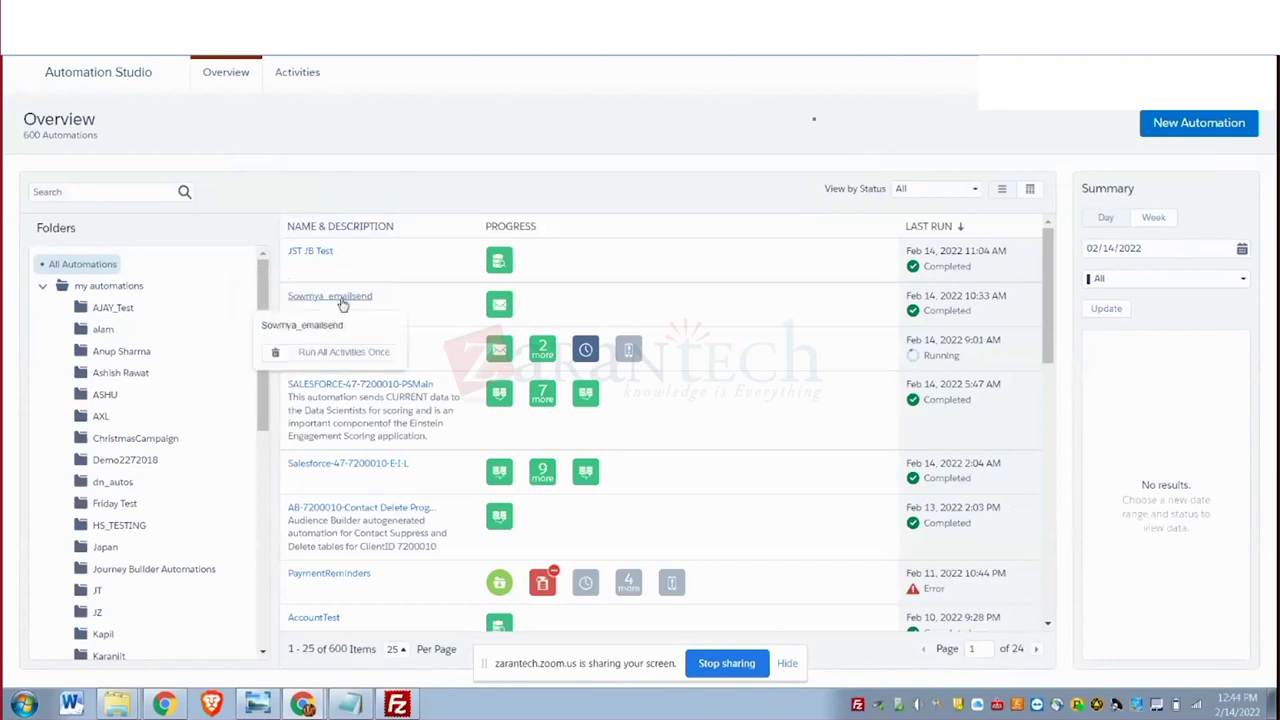
click(340, 298)
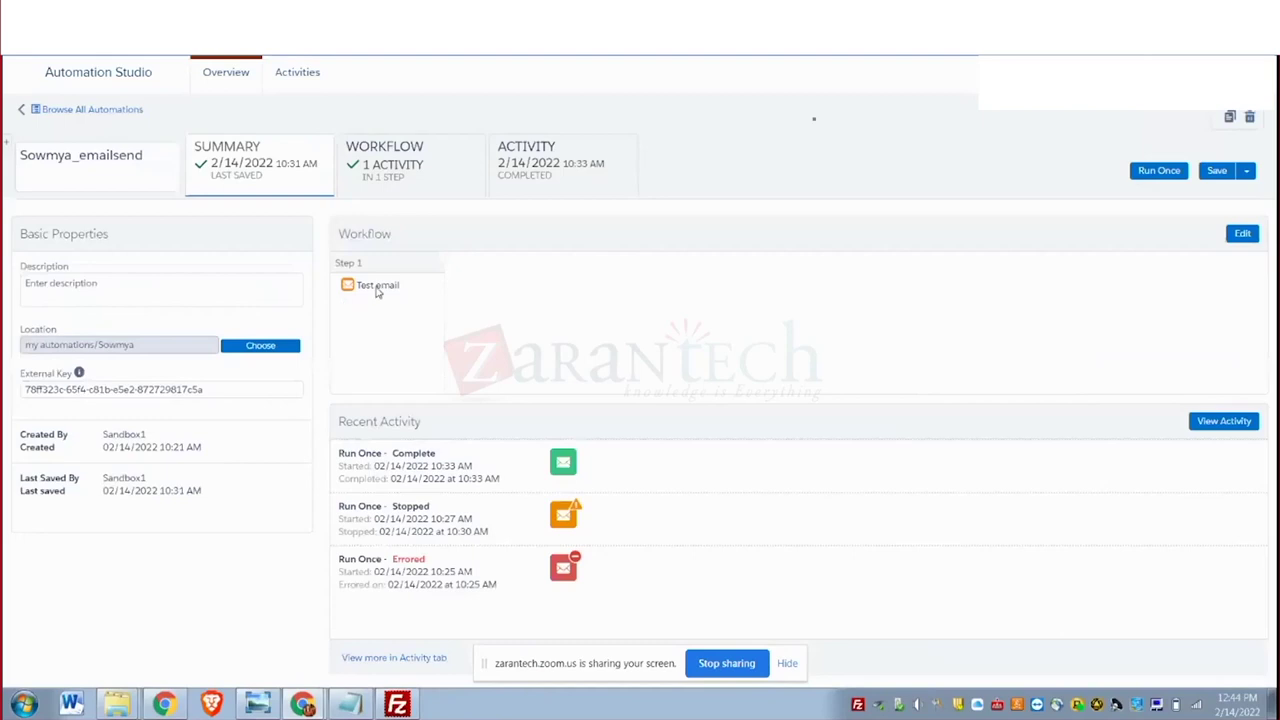
Run the automation once with only the 1.1 Send Email activity, confirming Run Now.
click(1159, 172)
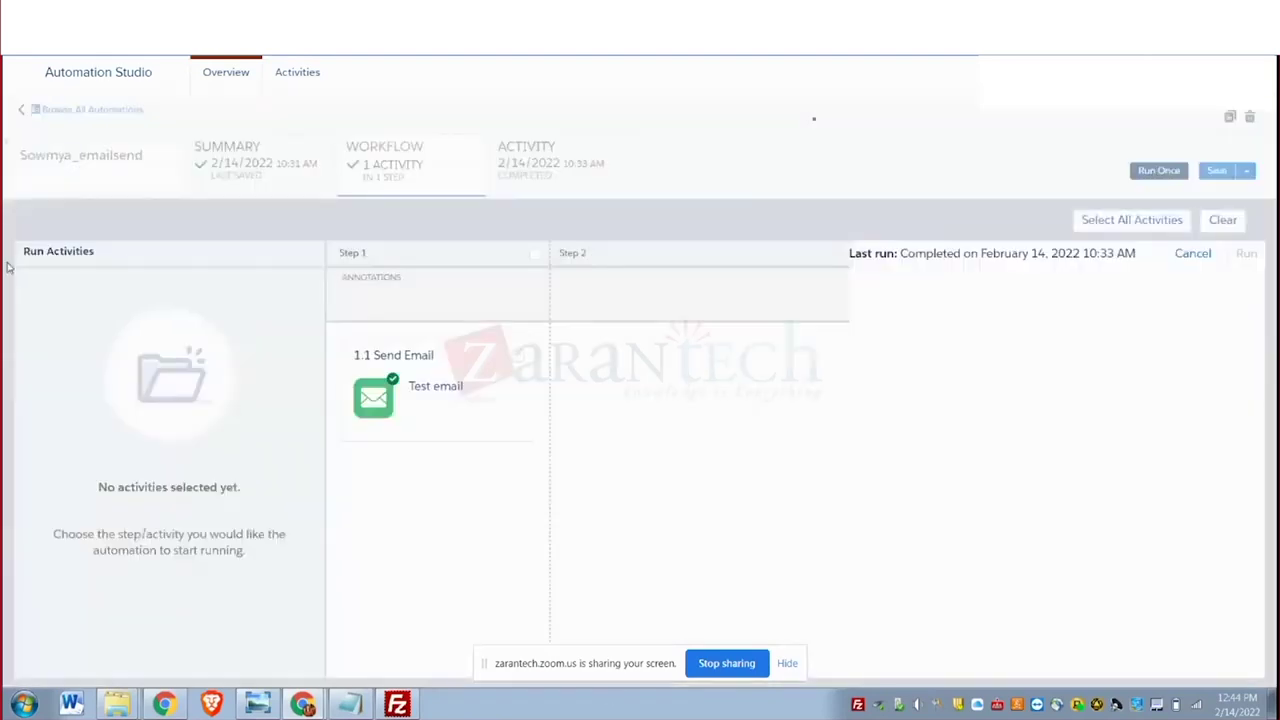
click(521, 362)
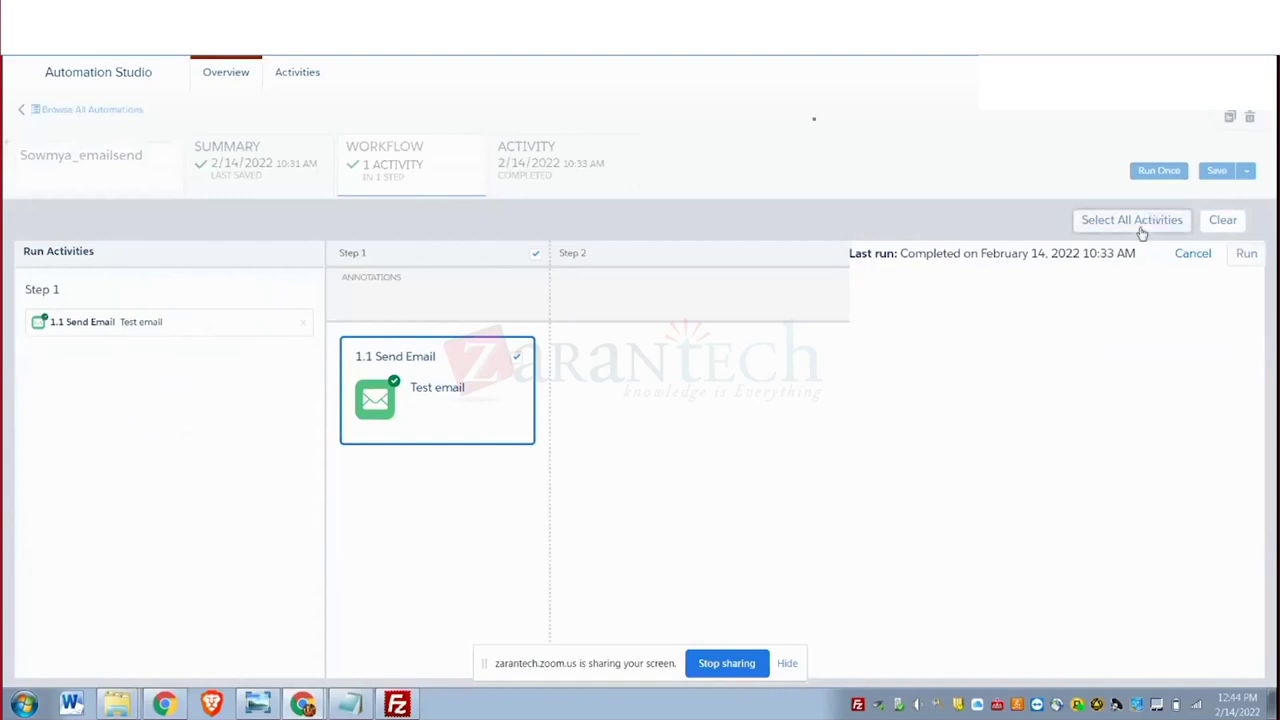
click(1245, 256)
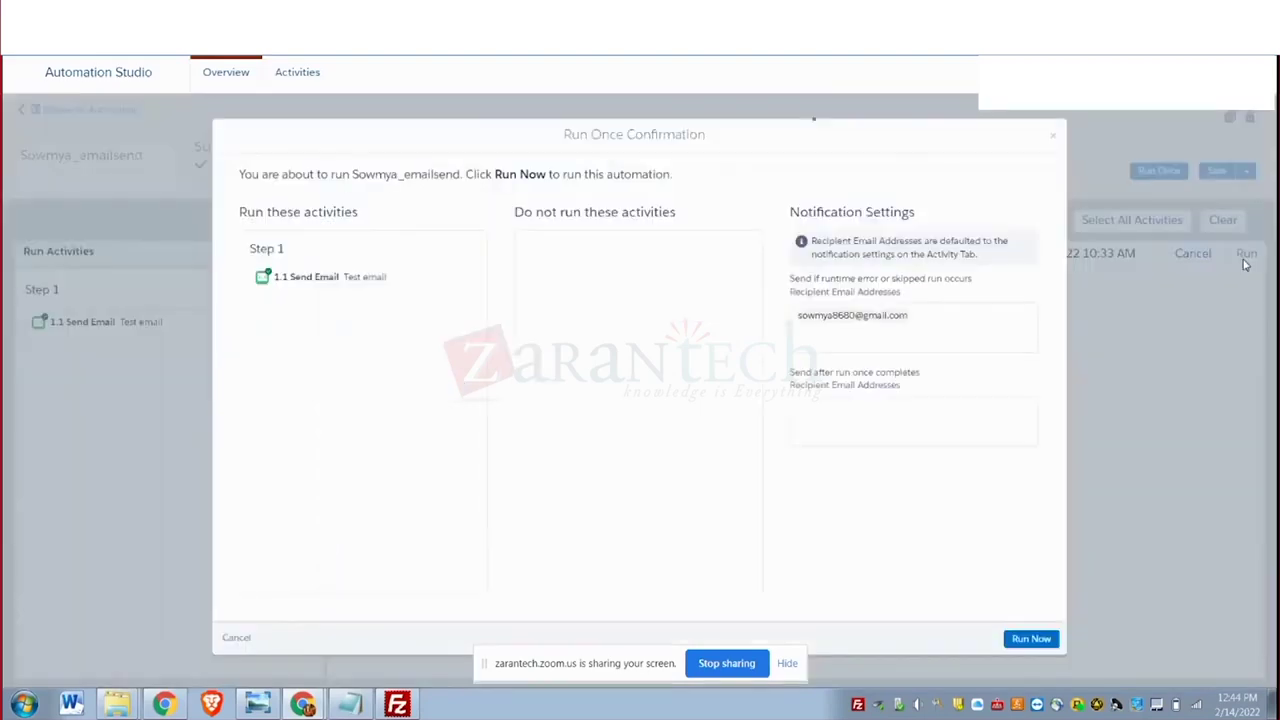
click(1041, 641)
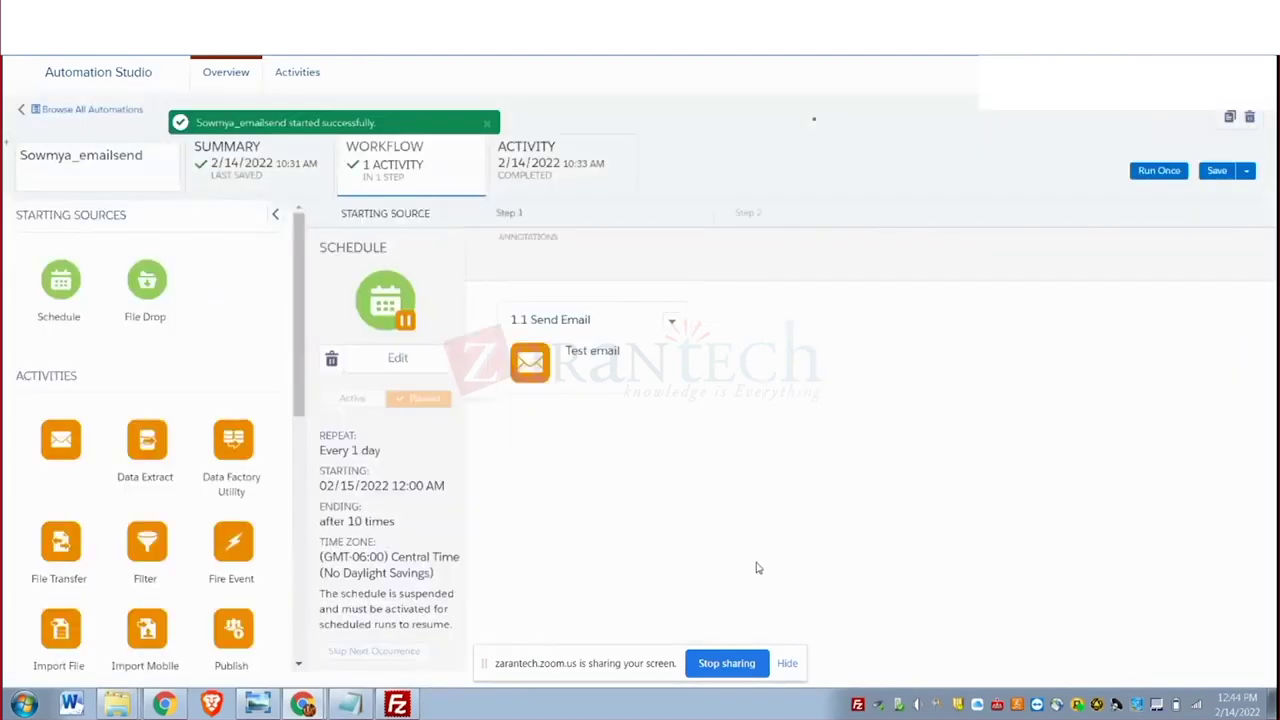
Check the automation's activity, duplicate the browser tab, and switch that tab to Email Studio.
click(524, 157)
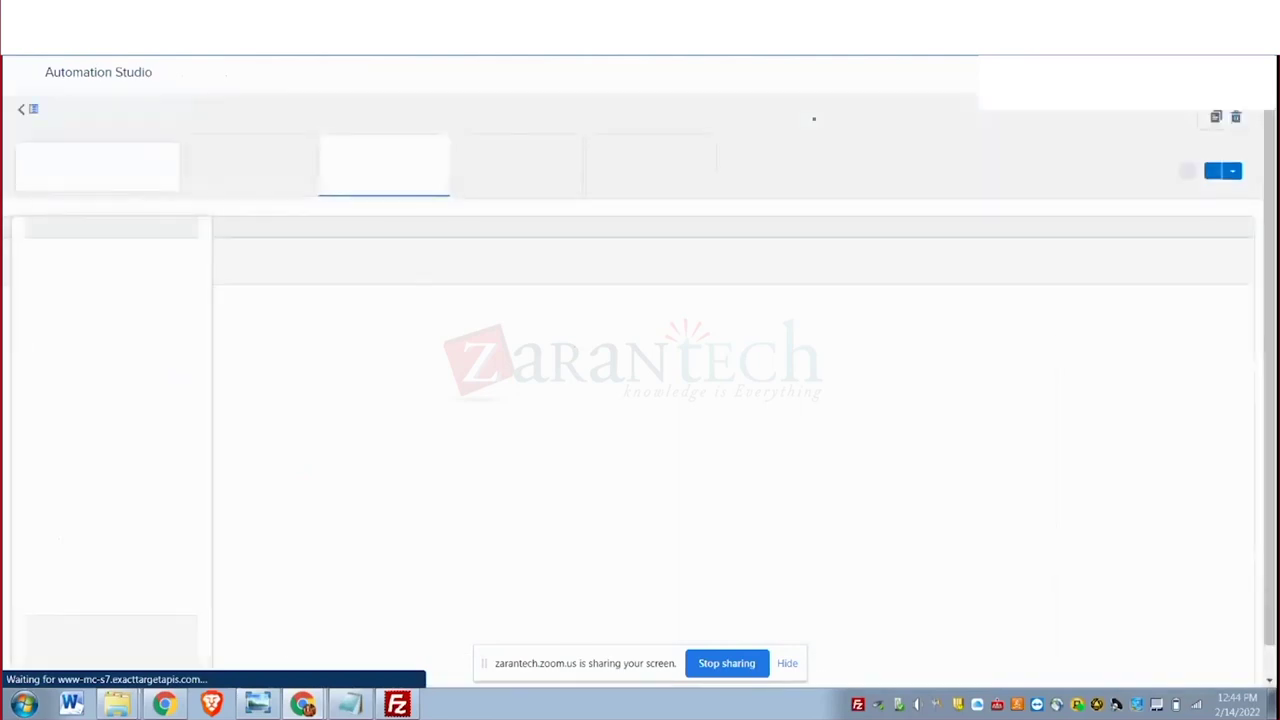
right_click(130, 52)
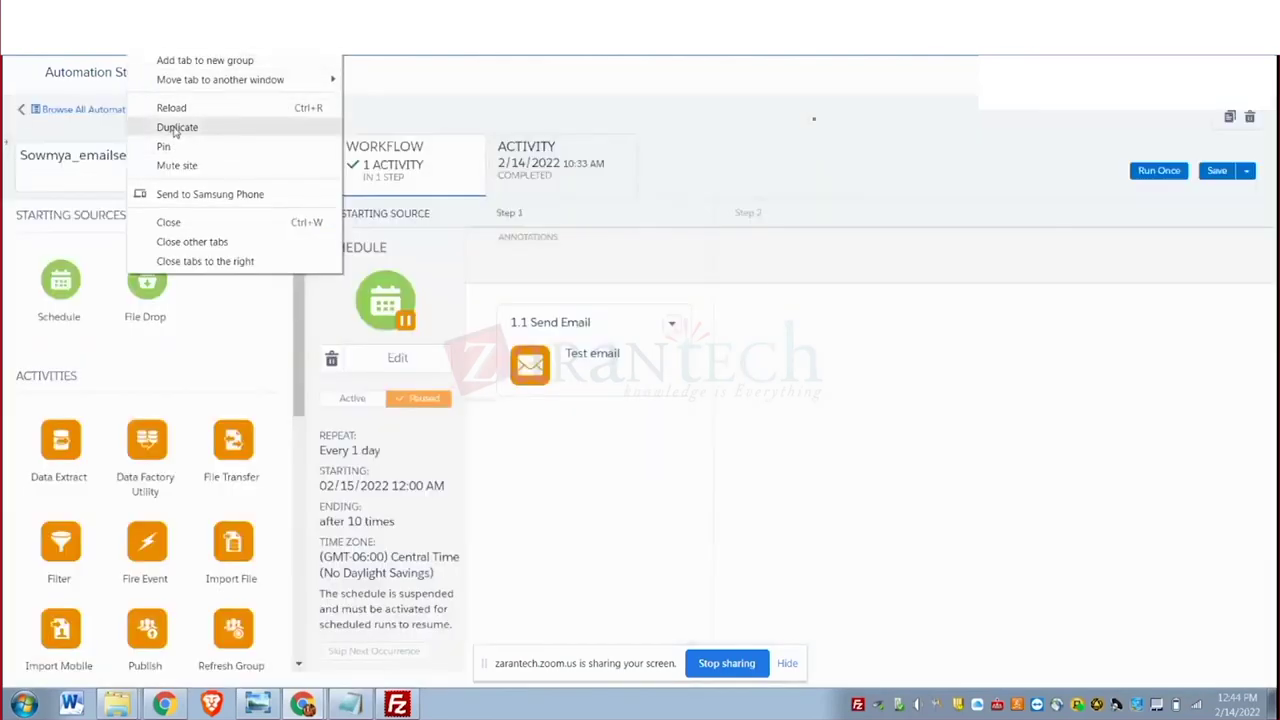
click(173, 126)
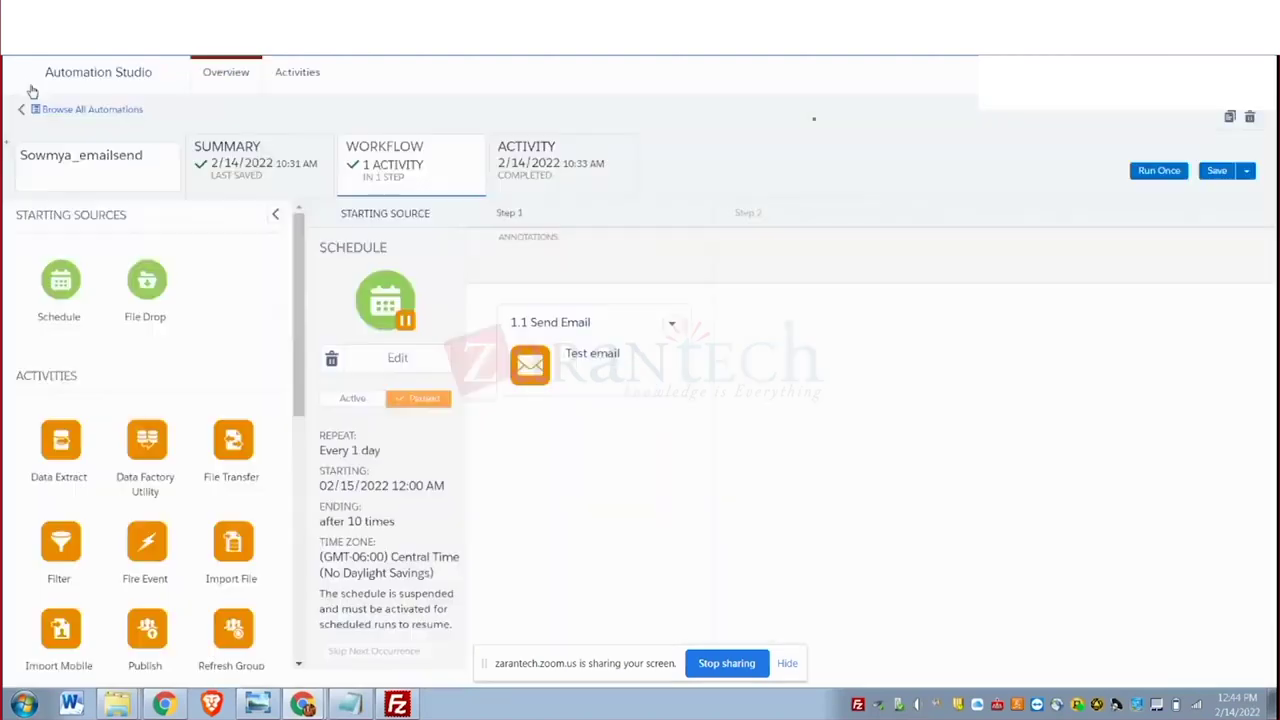
click(40, 216)
click(510, 152)
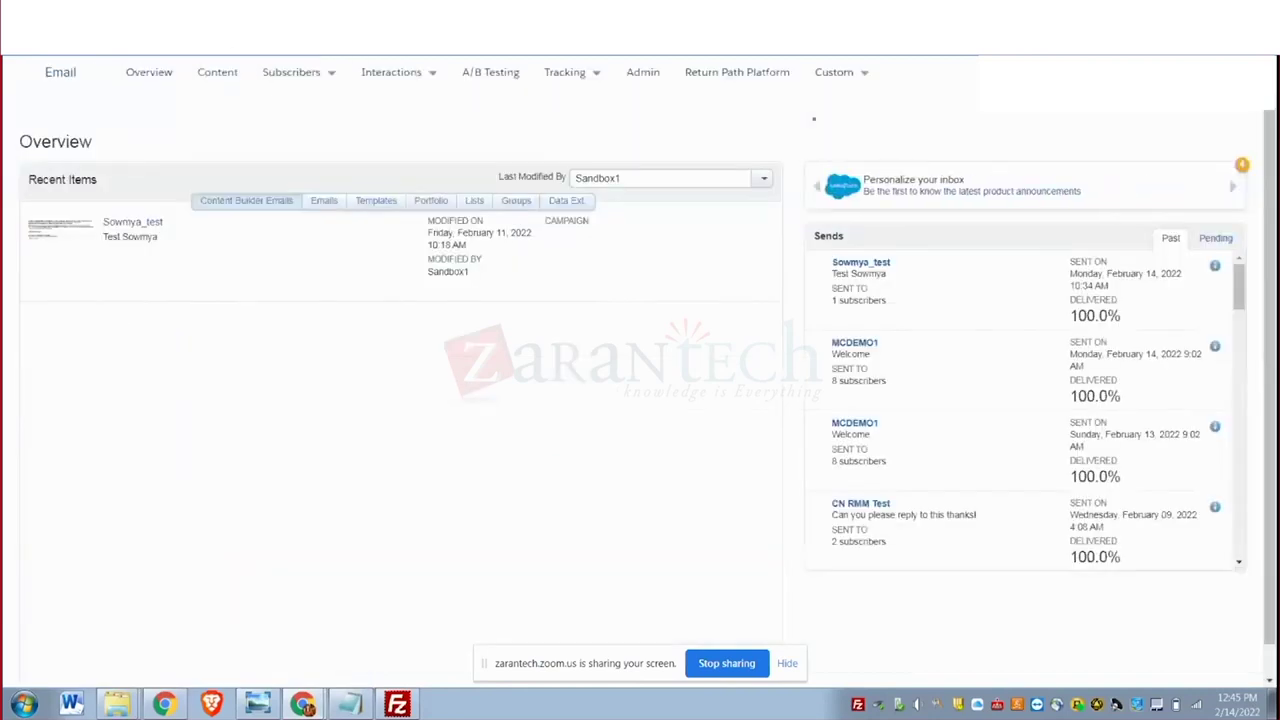
Choose Tracking > Sends to list the last 100 sends under My Tracking.
click(390, 72)
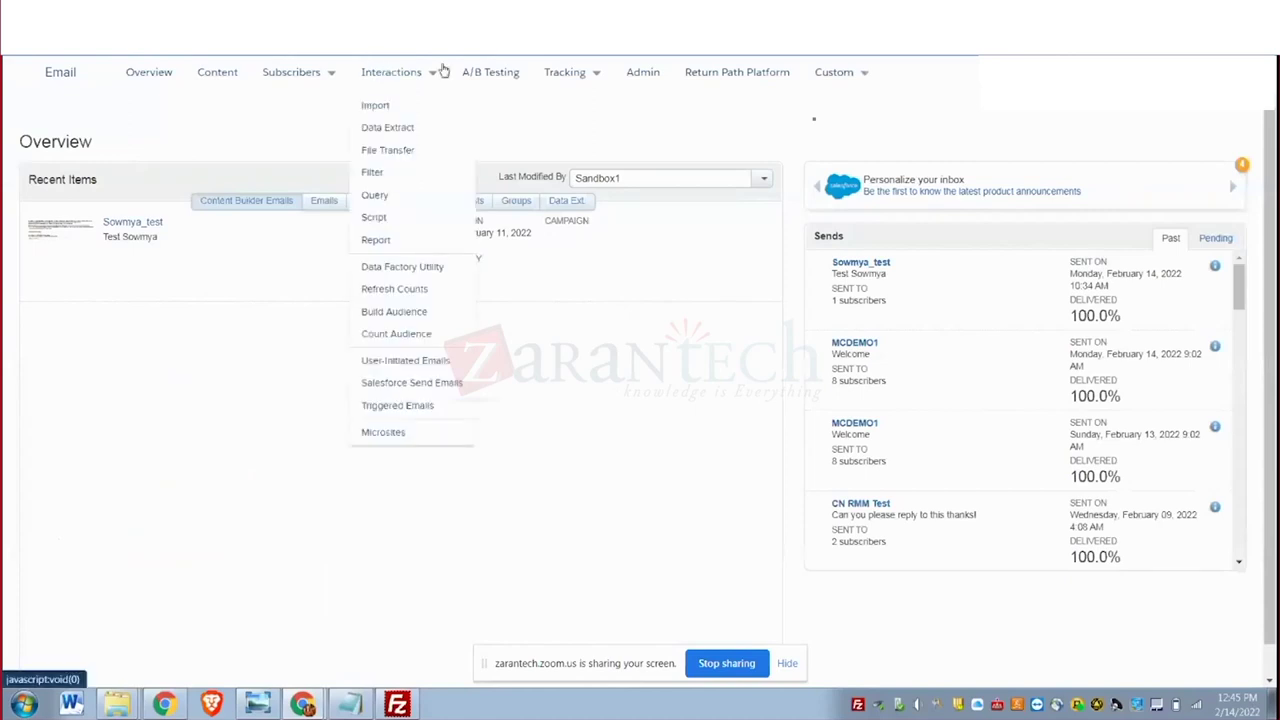
click(562, 75)
click(563, 105)
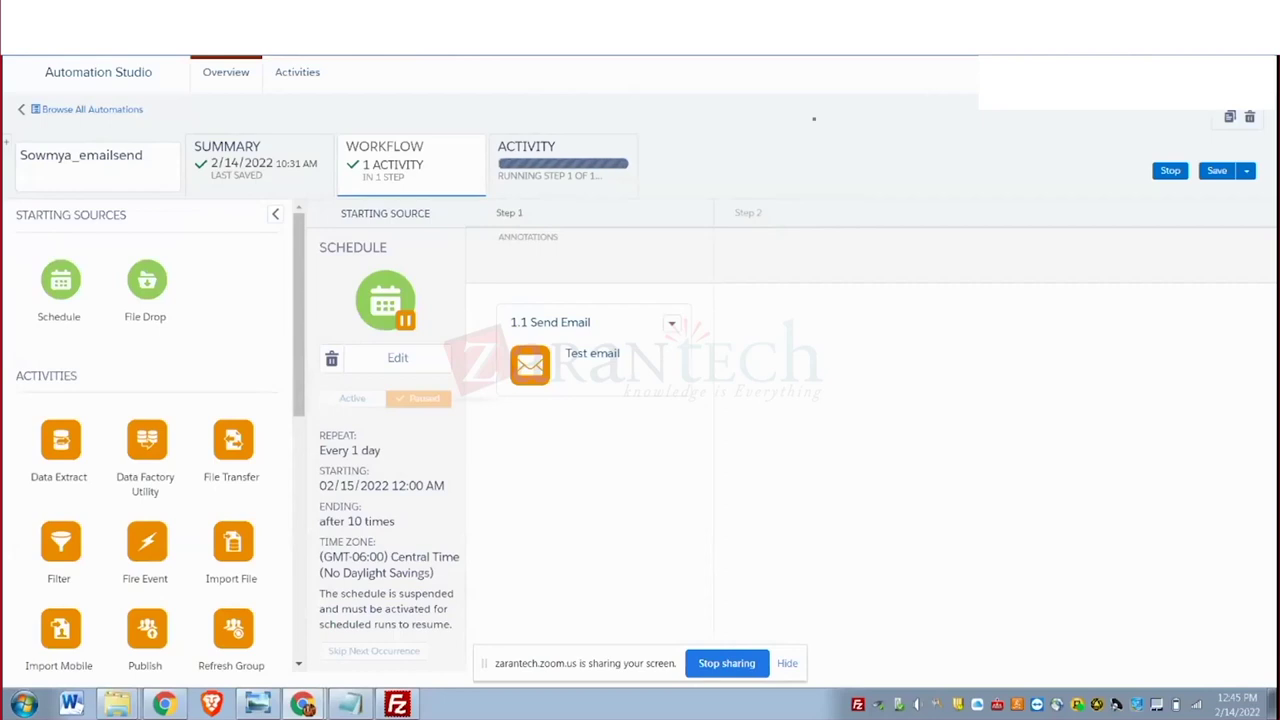
key(ctrl+Tab)
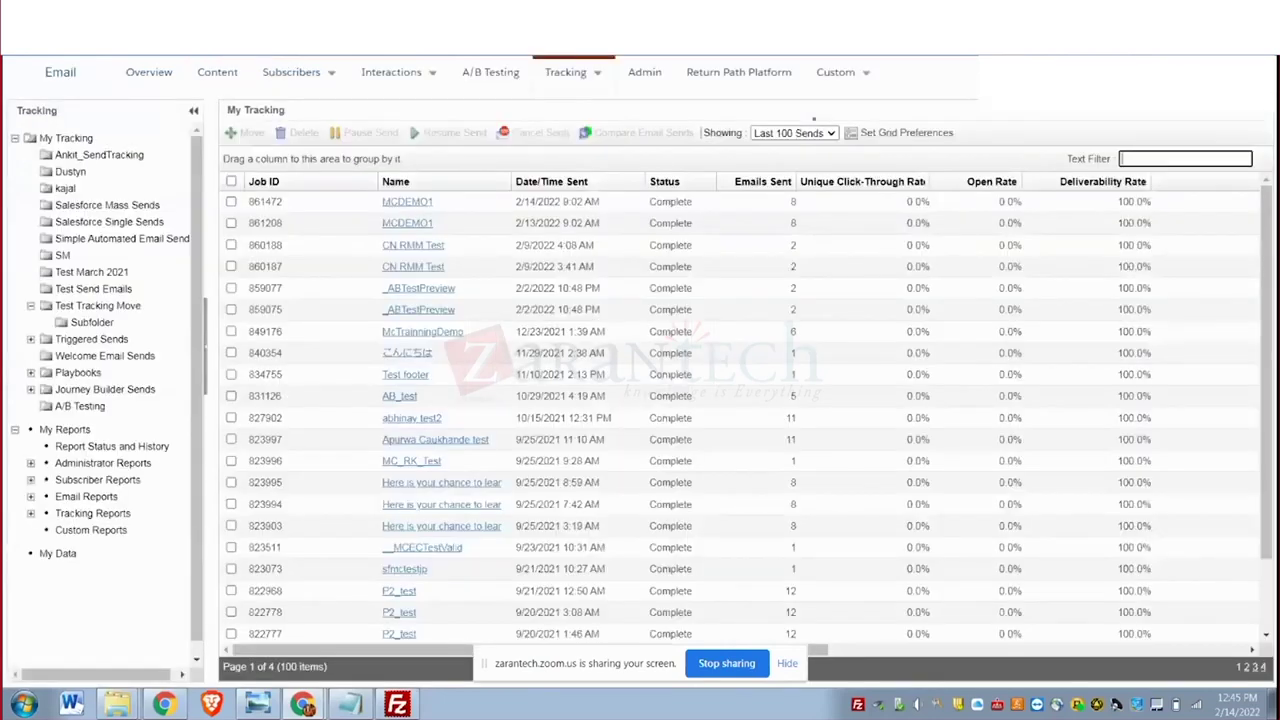
Open the latest Sowmya_test send's tracking details from the SM folder.
click(62, 256)
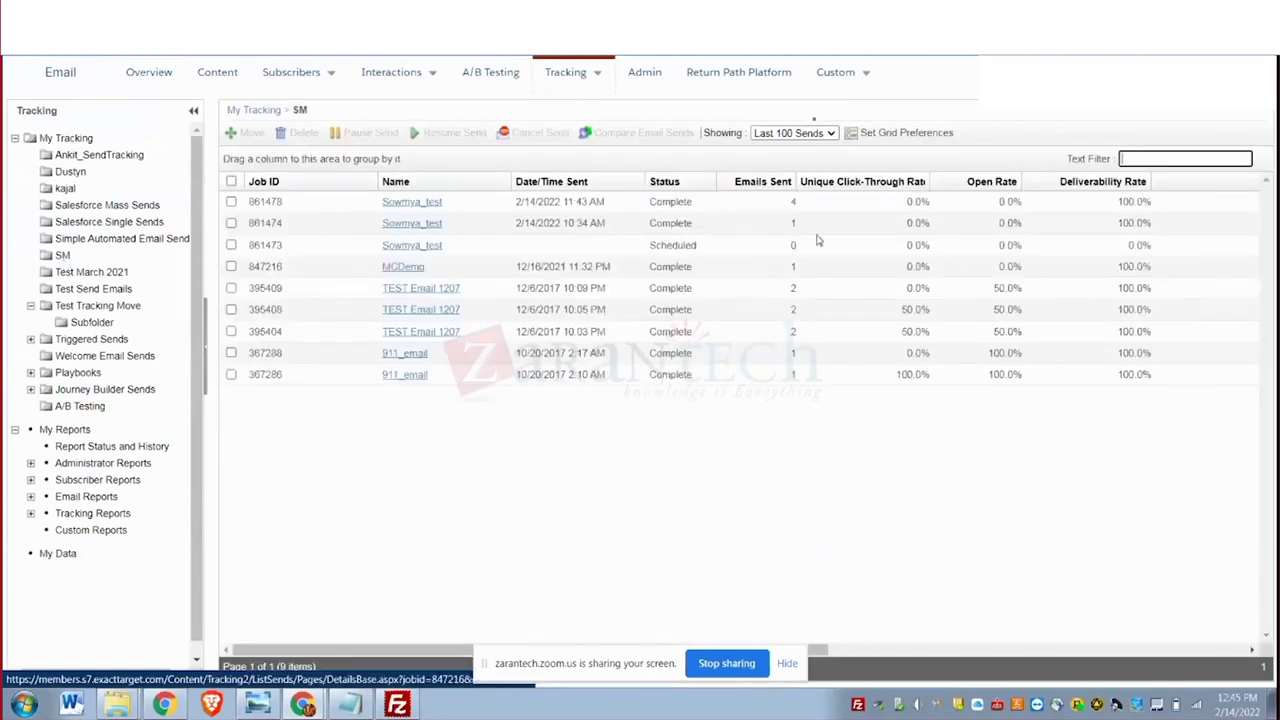
click(420, 203)
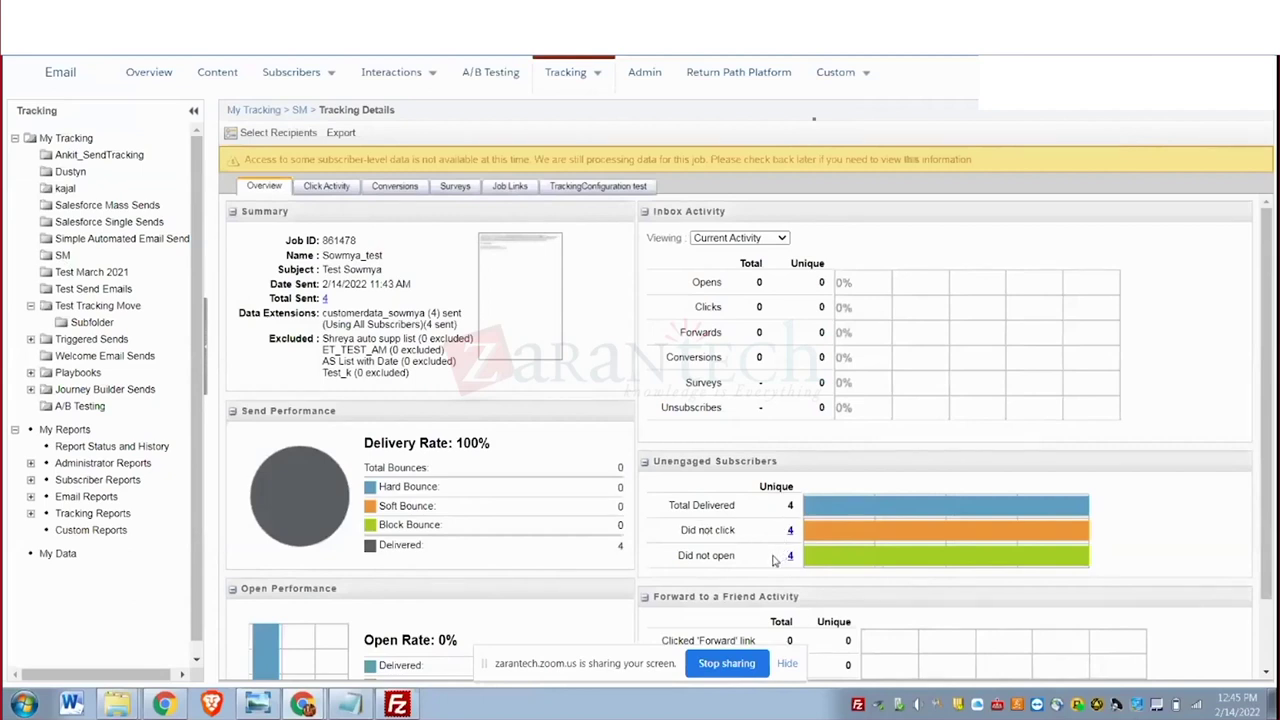
scroll(775, 559, down, 1)
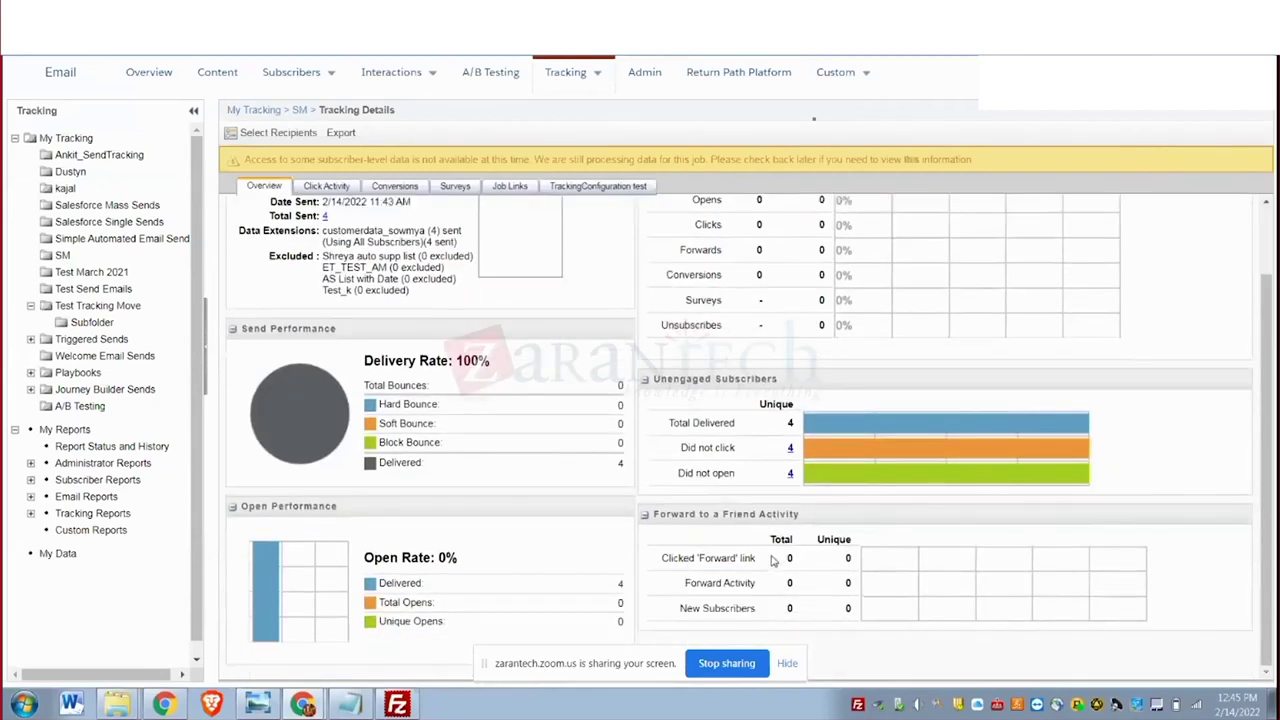
scroll(772, 561, up, 1)
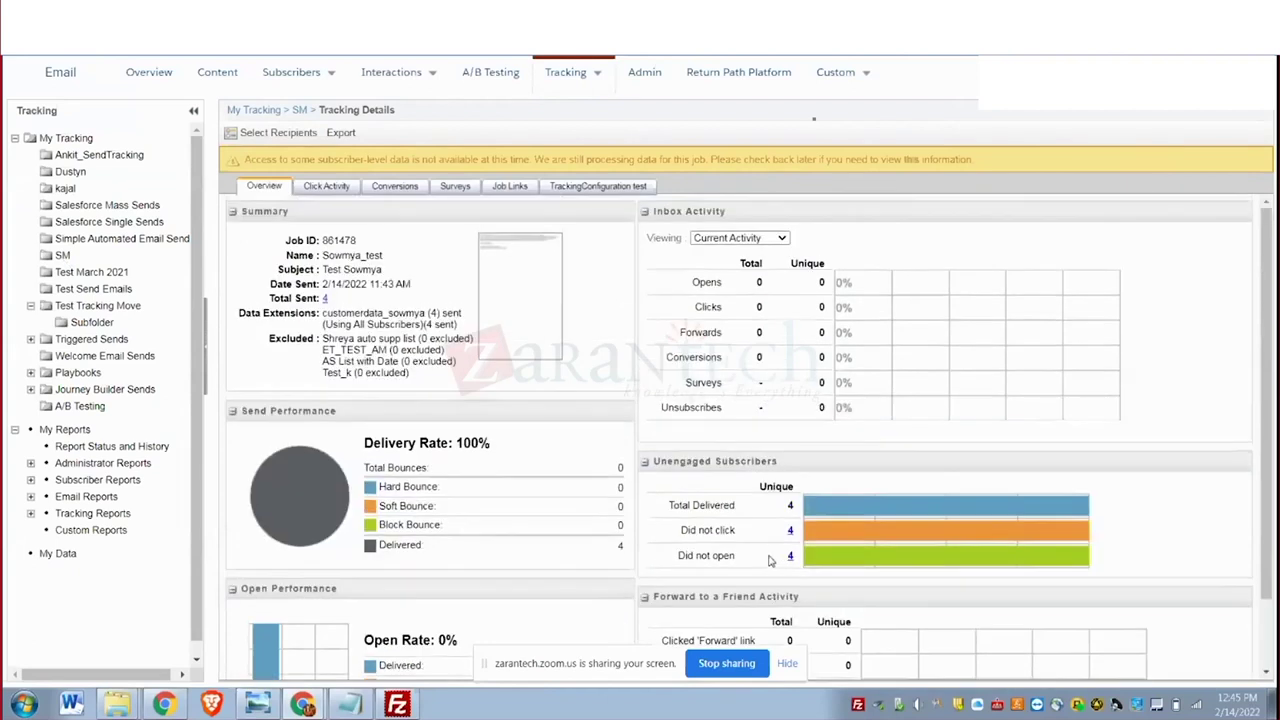
Review the send's Click Activity and Link View, then return to the automation tab.
click(324, 188)
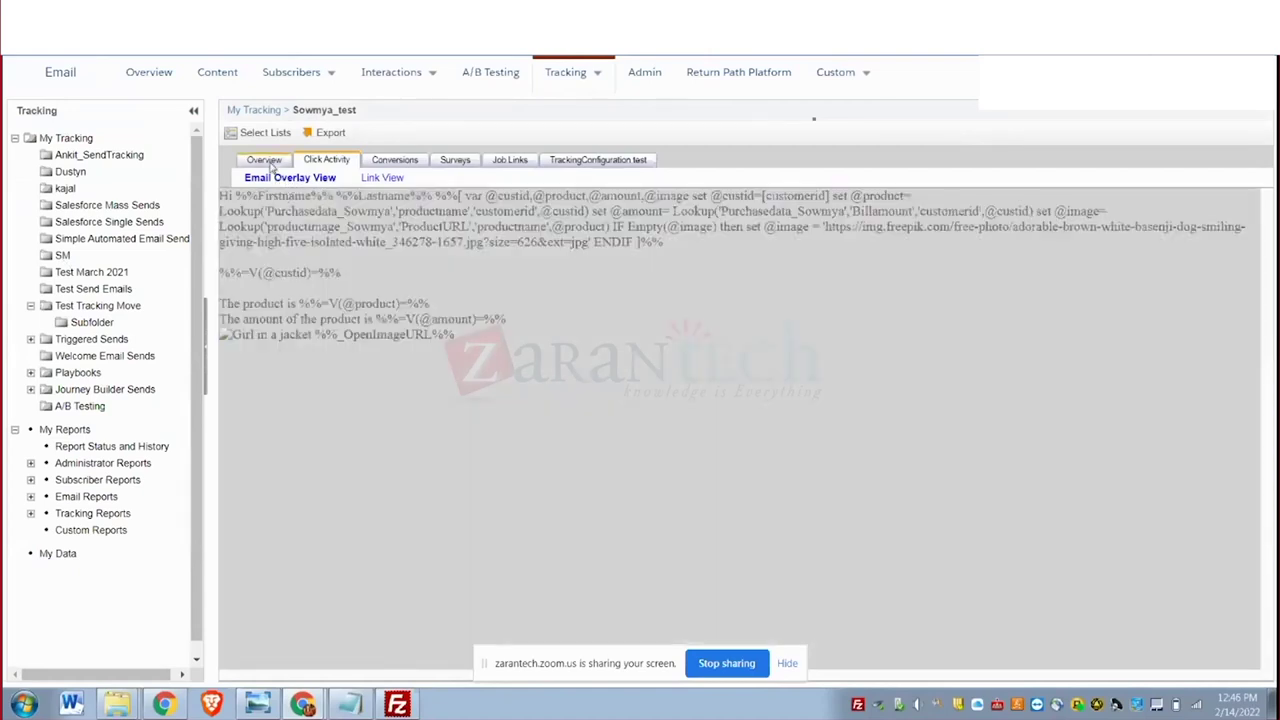
click(268, 163)
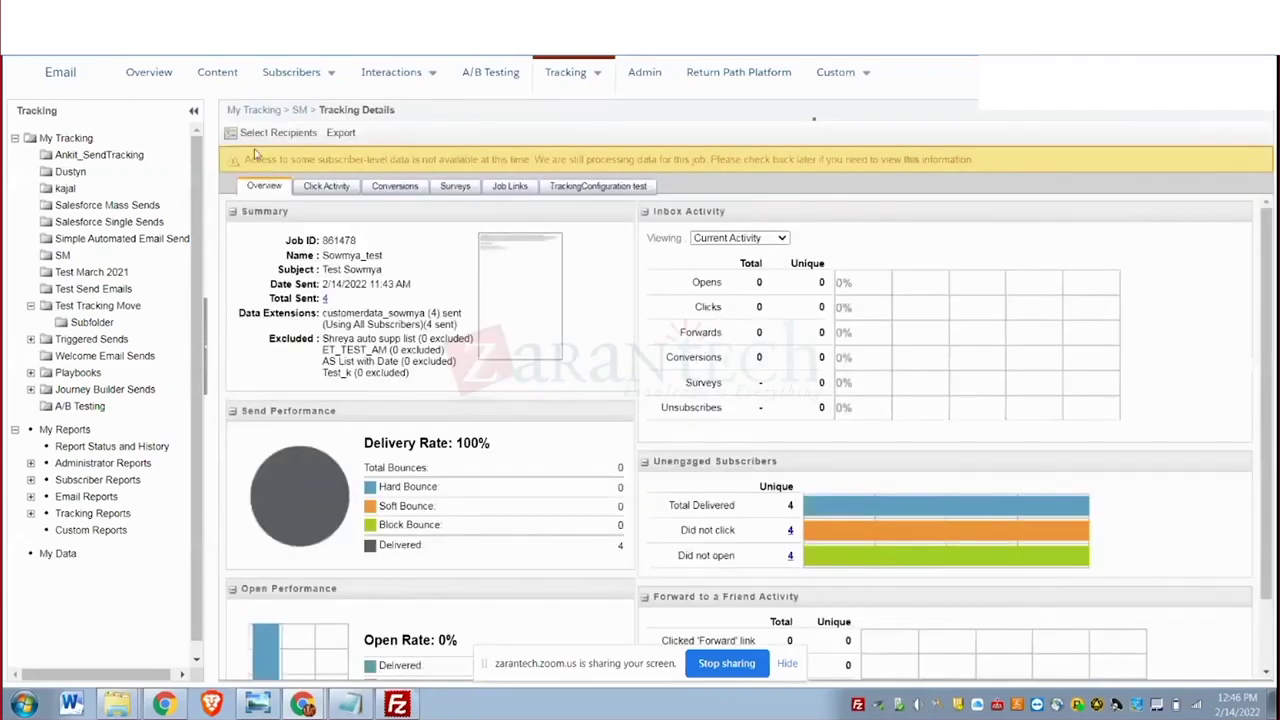
click(325, 188)
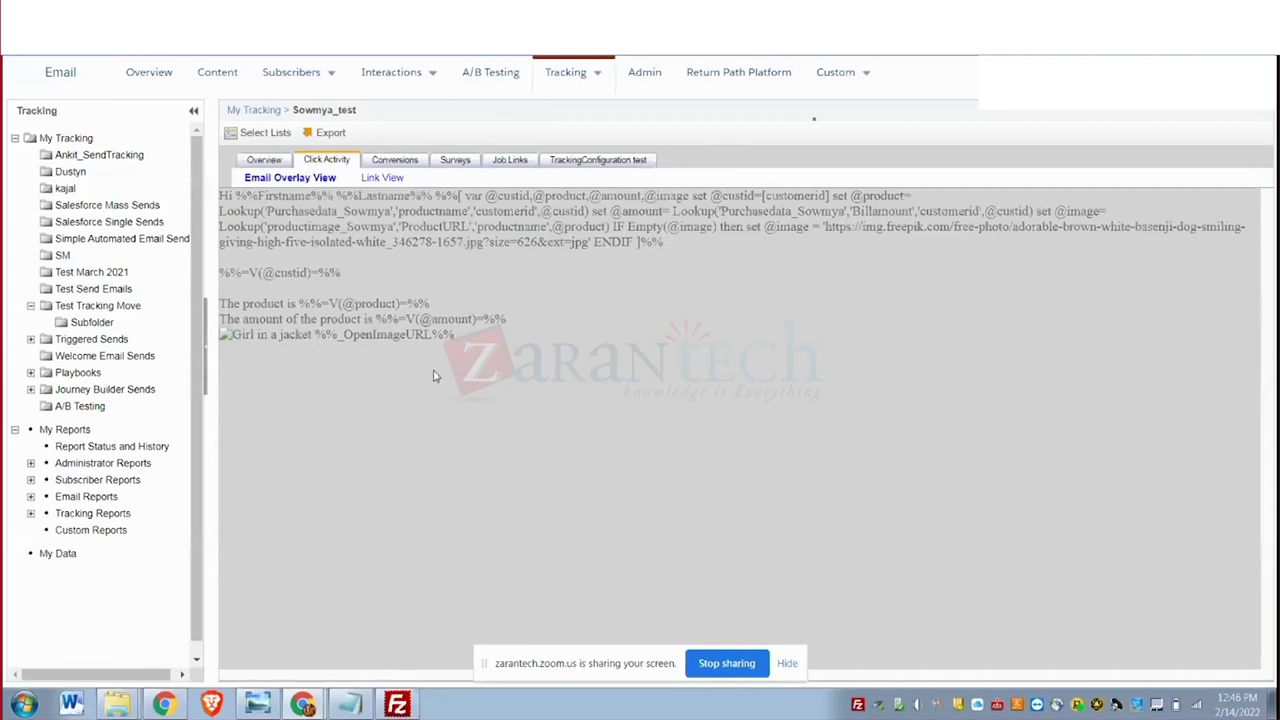
click(384, 180)
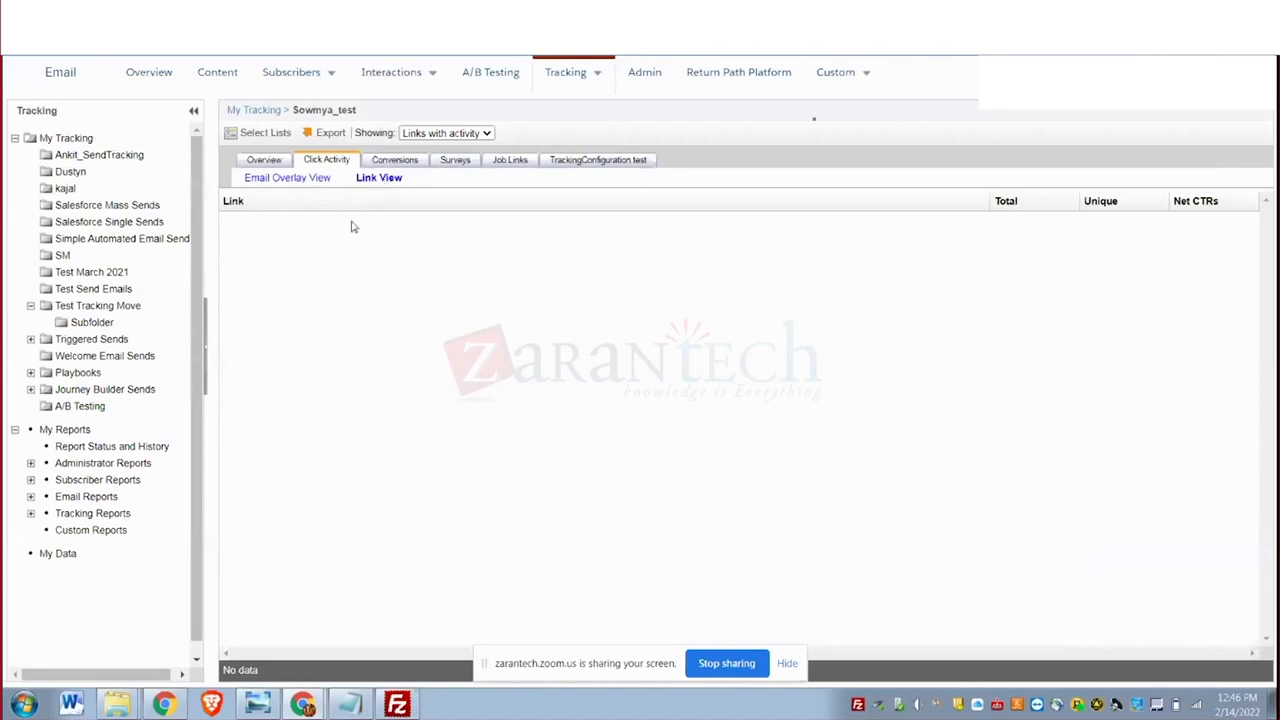
click(265, 160)
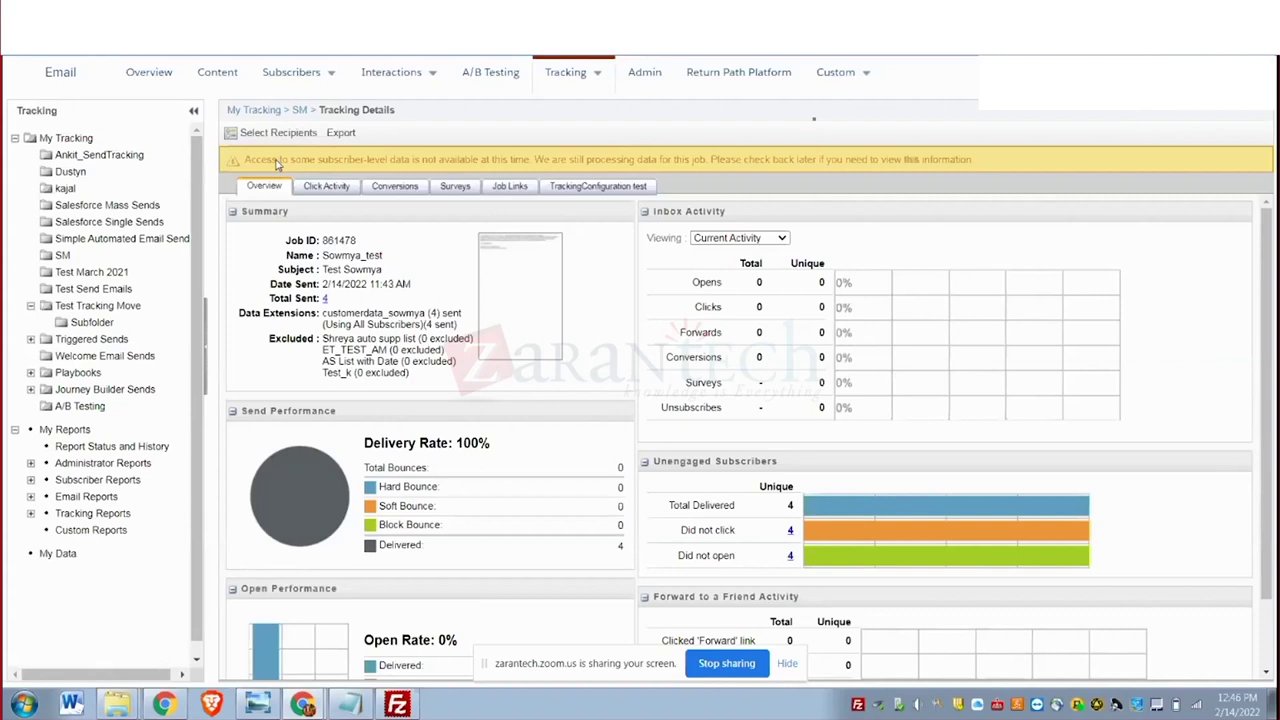
key(ctrl+Tab)
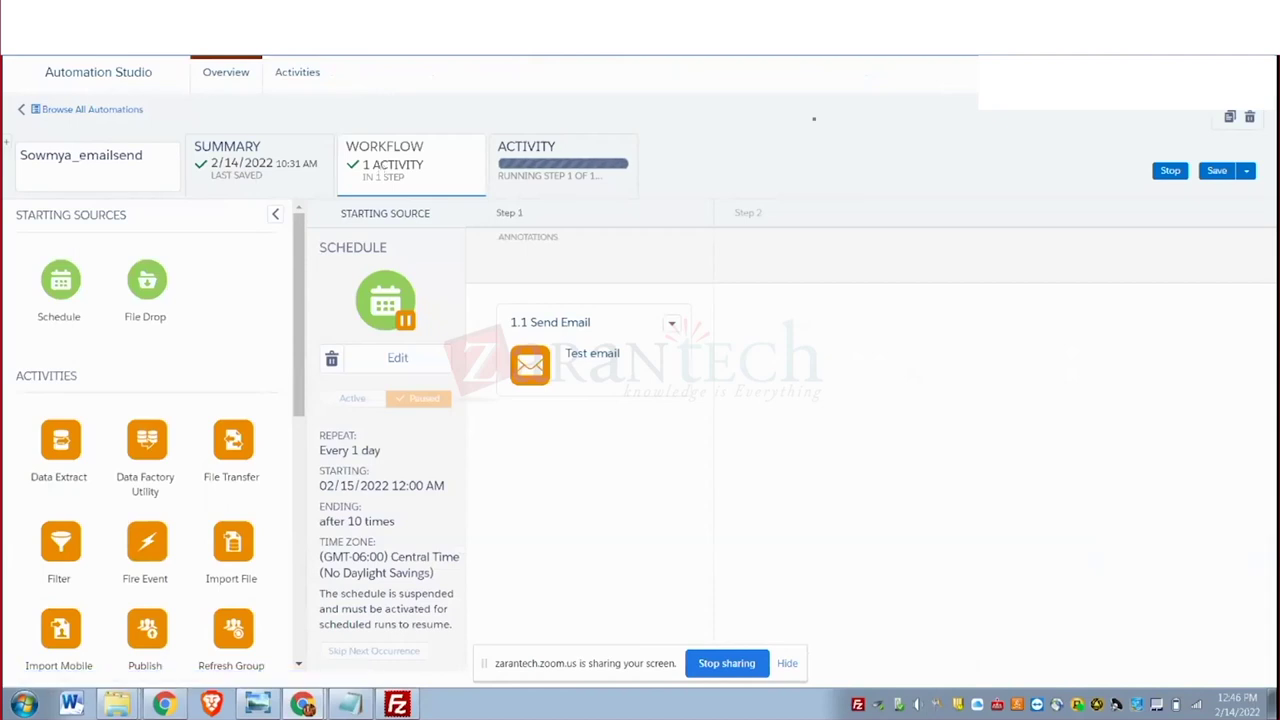
Refresh the automation page with F5 and drag a Wait activity onto Step 2.
key(F5)
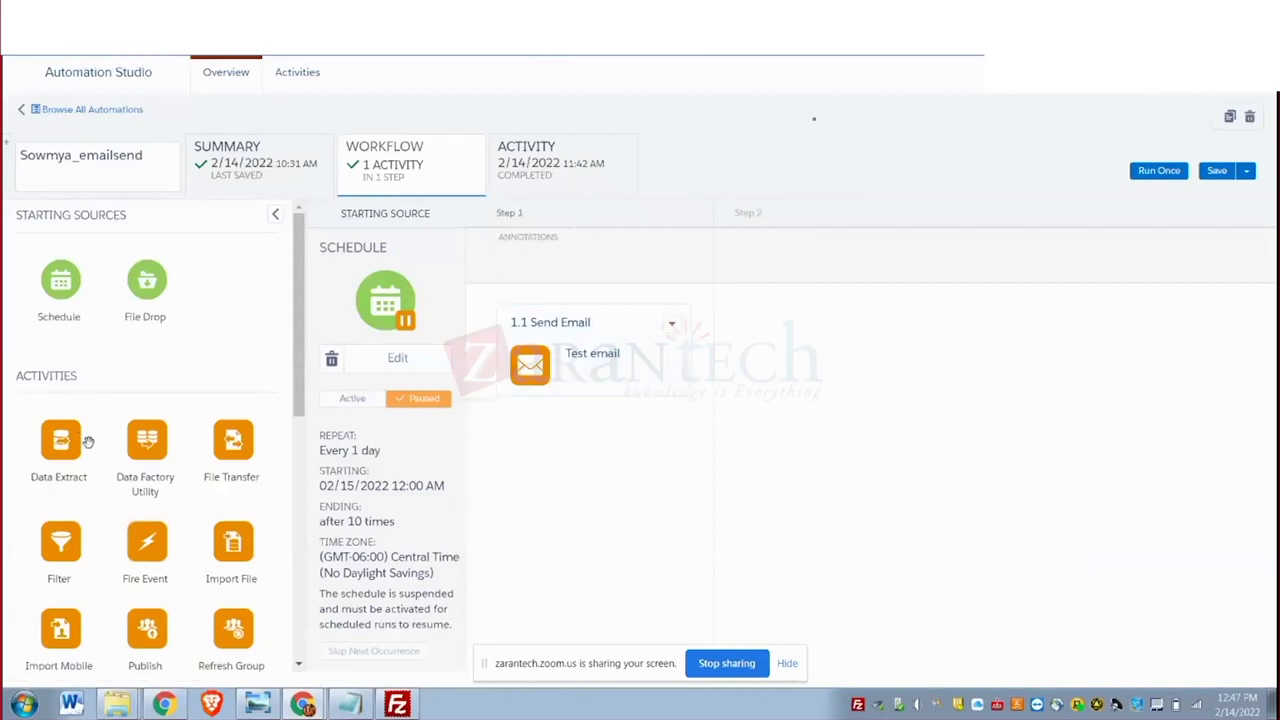
scroll(150, 465, down, 5)
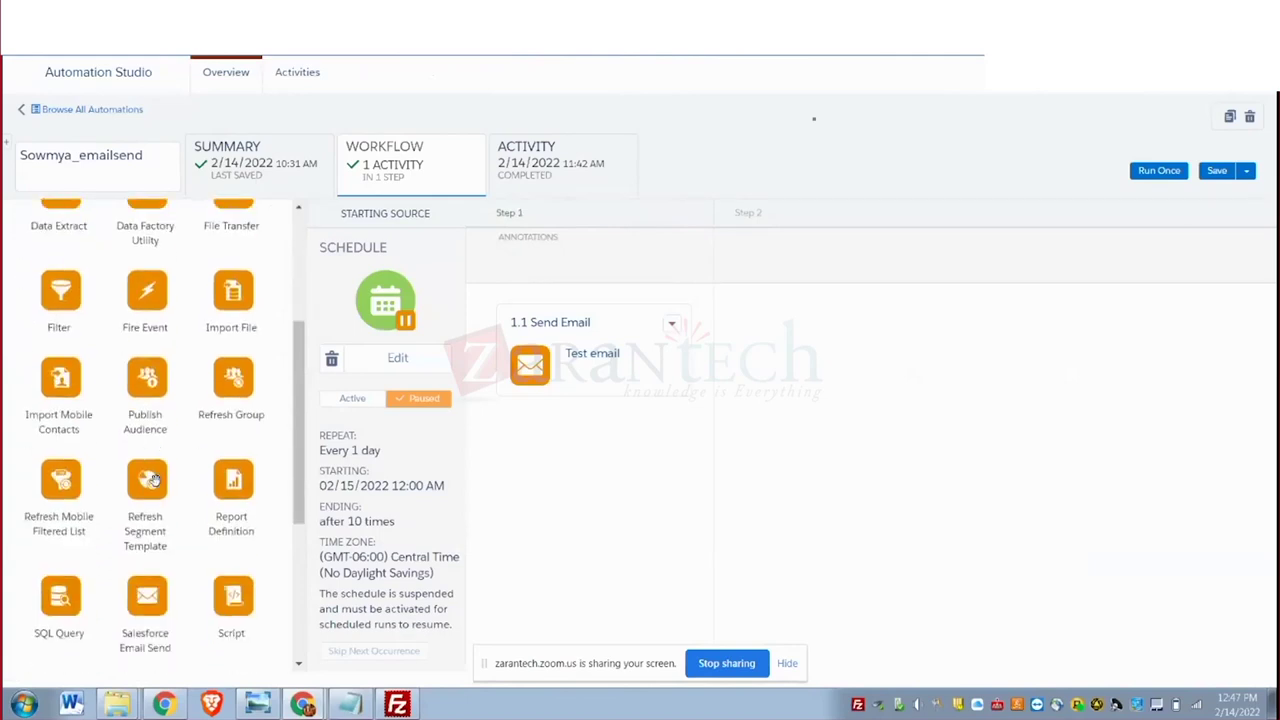
scroll(150, 481, down, 6)
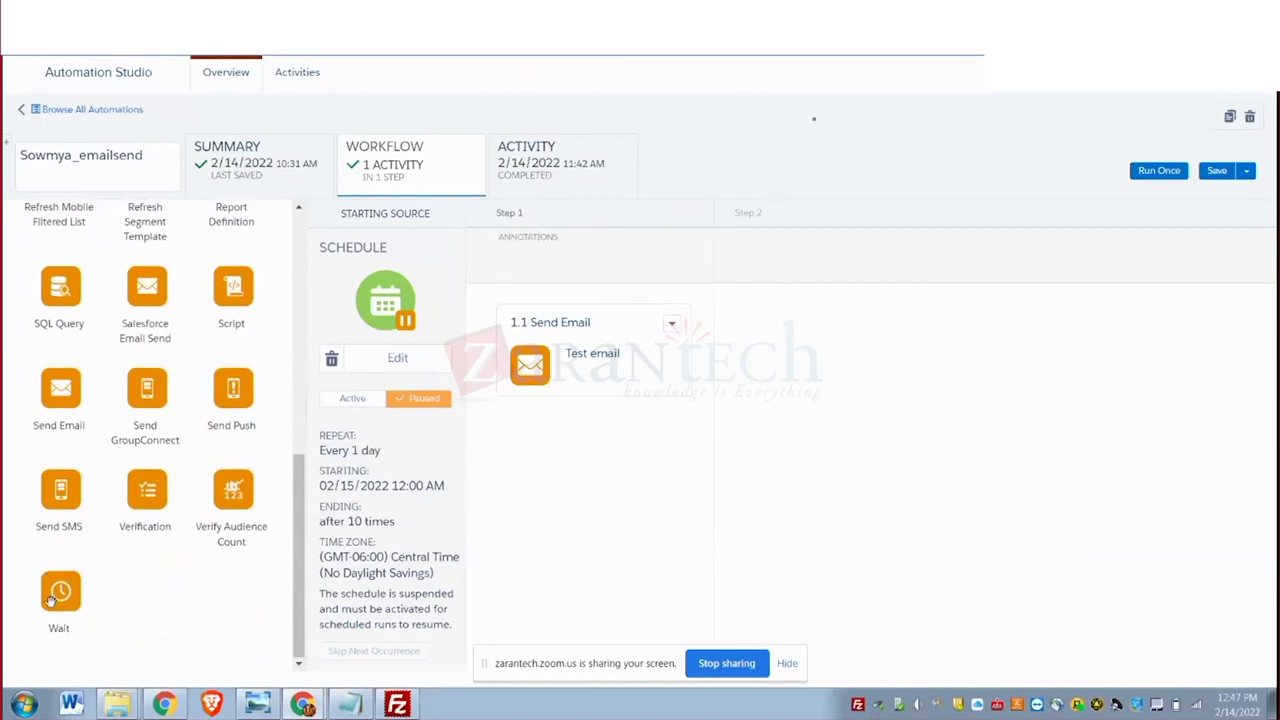
drag(50, 600, 812, 345)
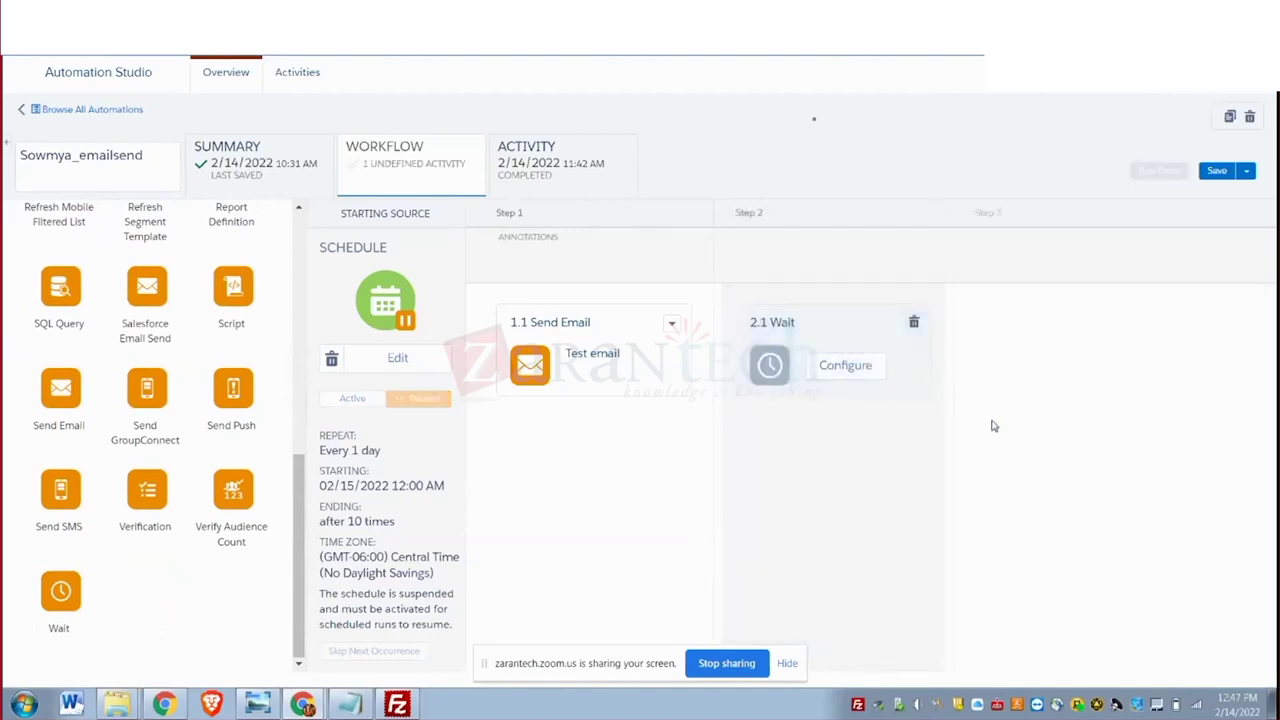
Configure the 2.1 Wait with a duration of 1 Minute(s).
click(841, 378)
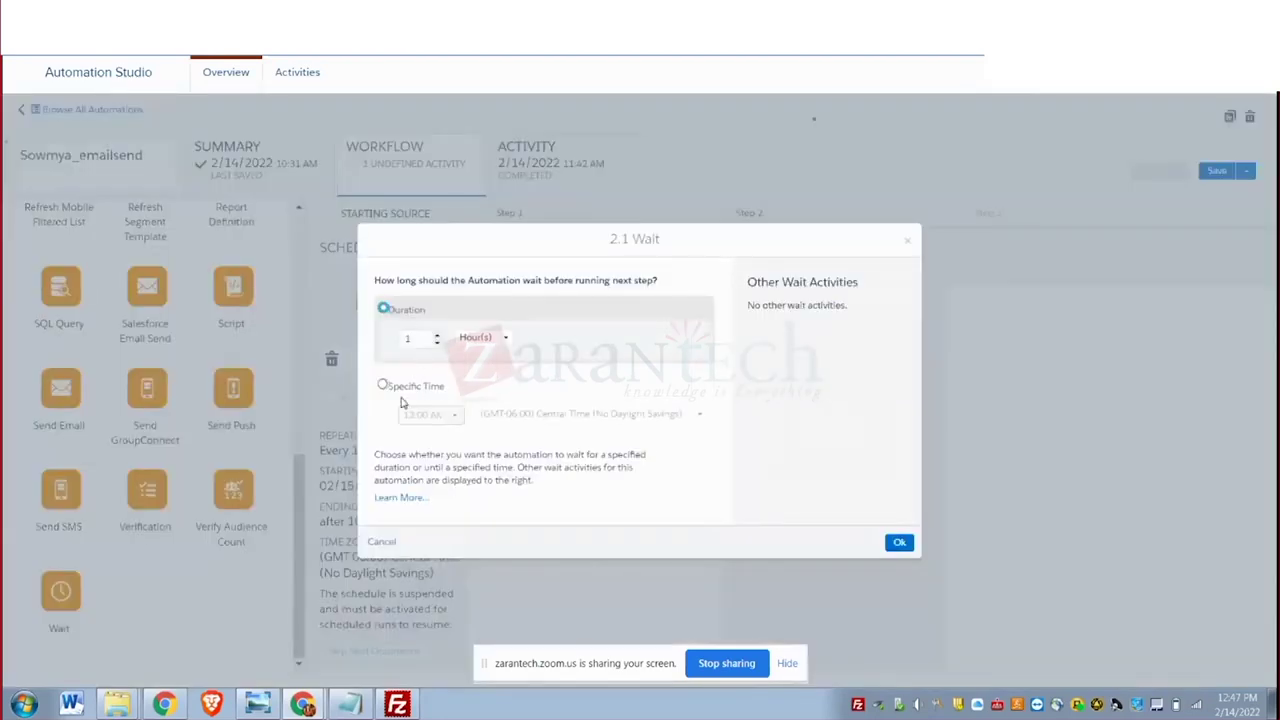
click(505, 344)
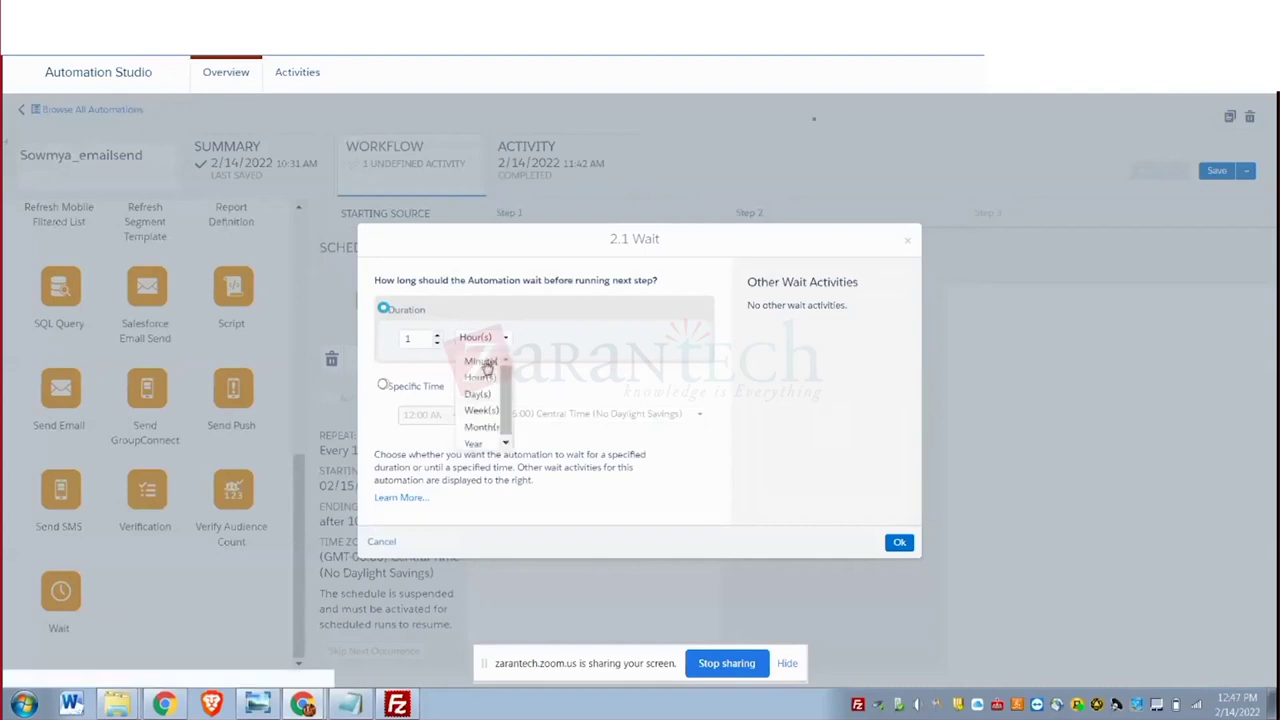
click(488, 364)
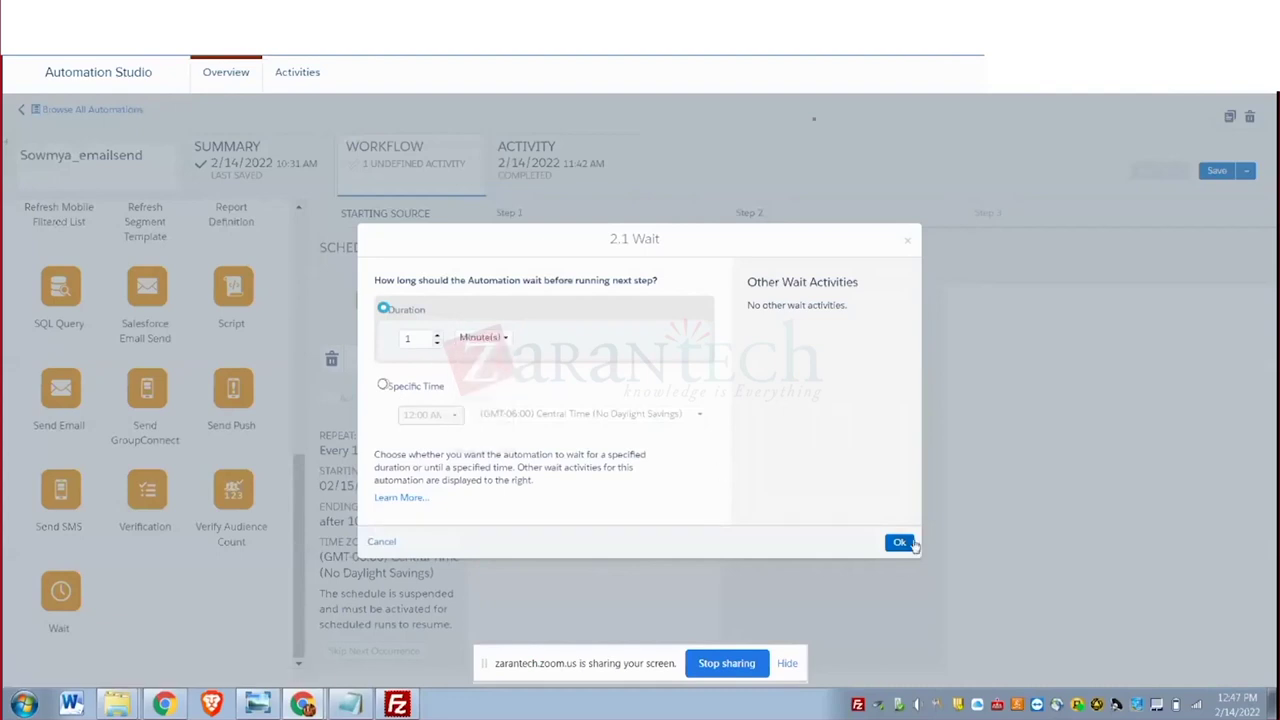
click(901, 542)
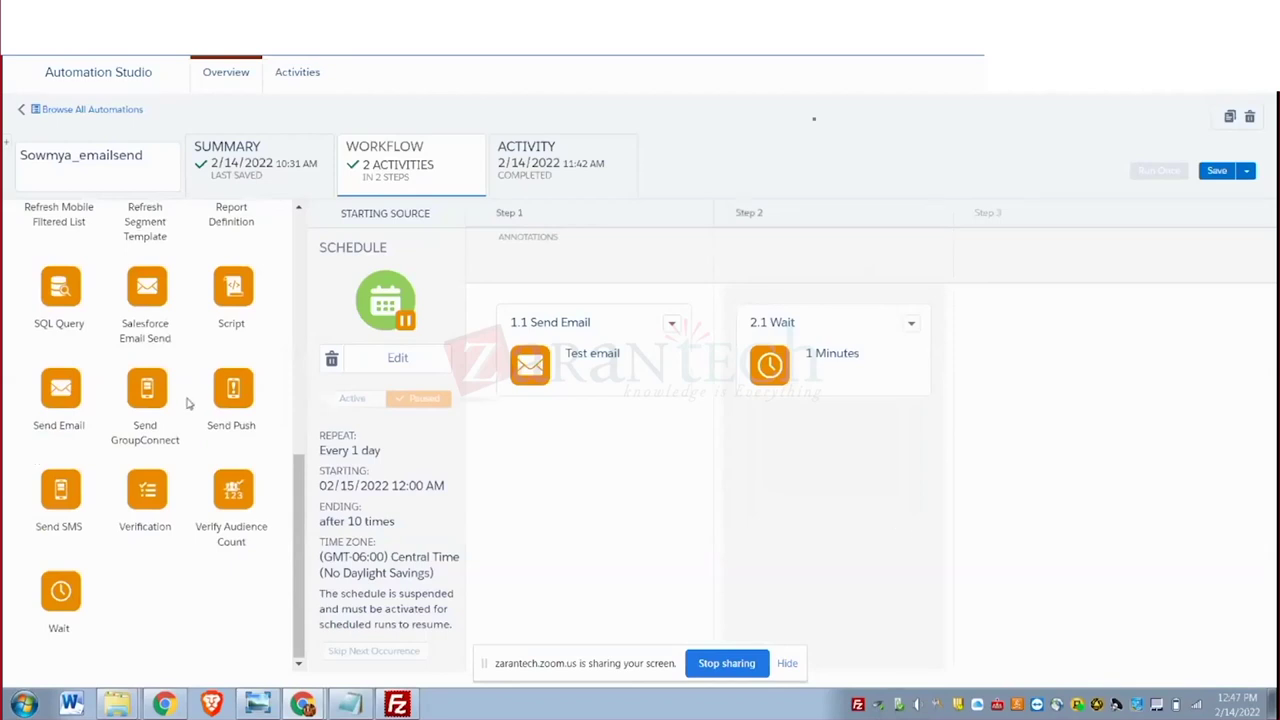
Drop a Send SMS activity onto Step 3 and choose the MCDEMOSMS message for it.
drag(53, 510, 1010, 350)
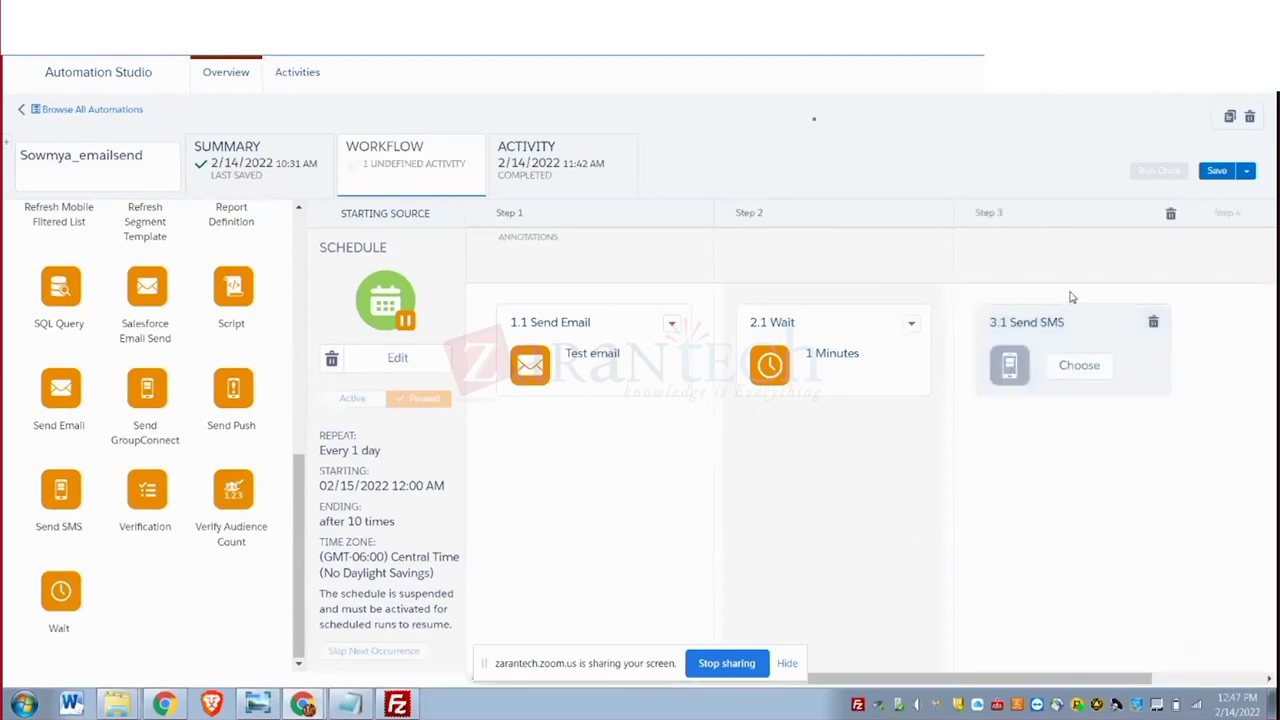
click(1079, 367)
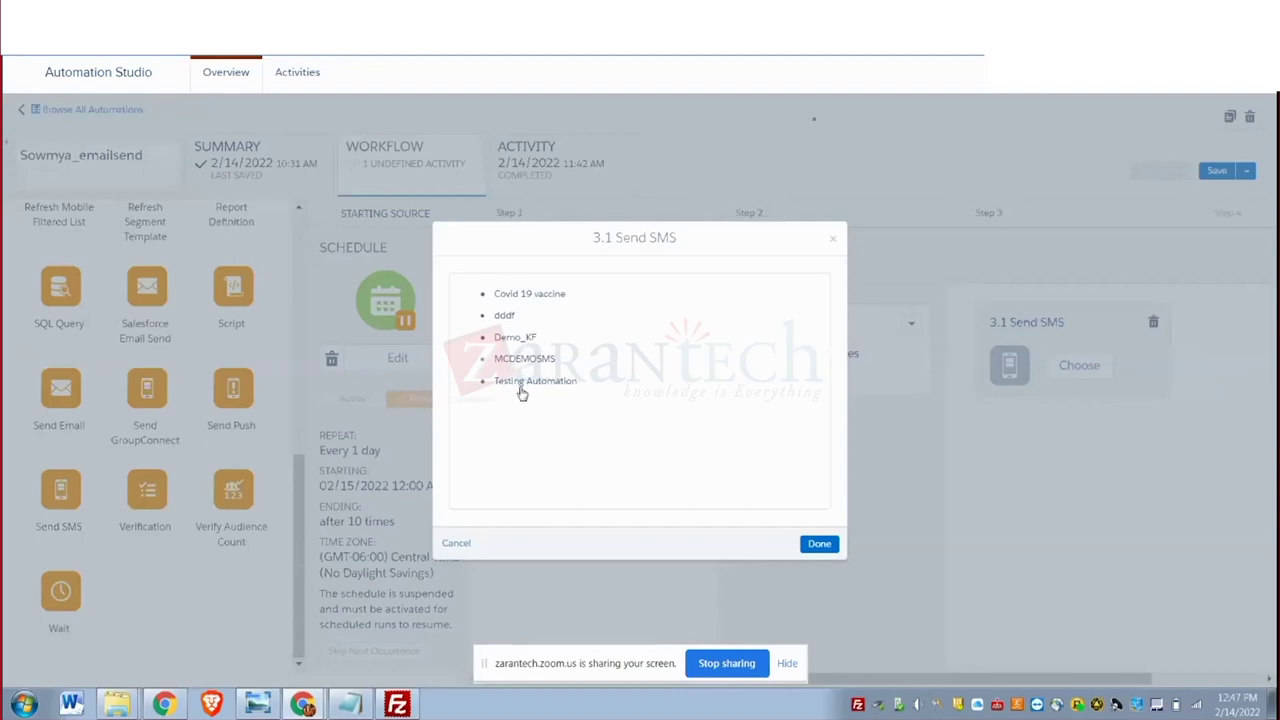
click(525, 362)
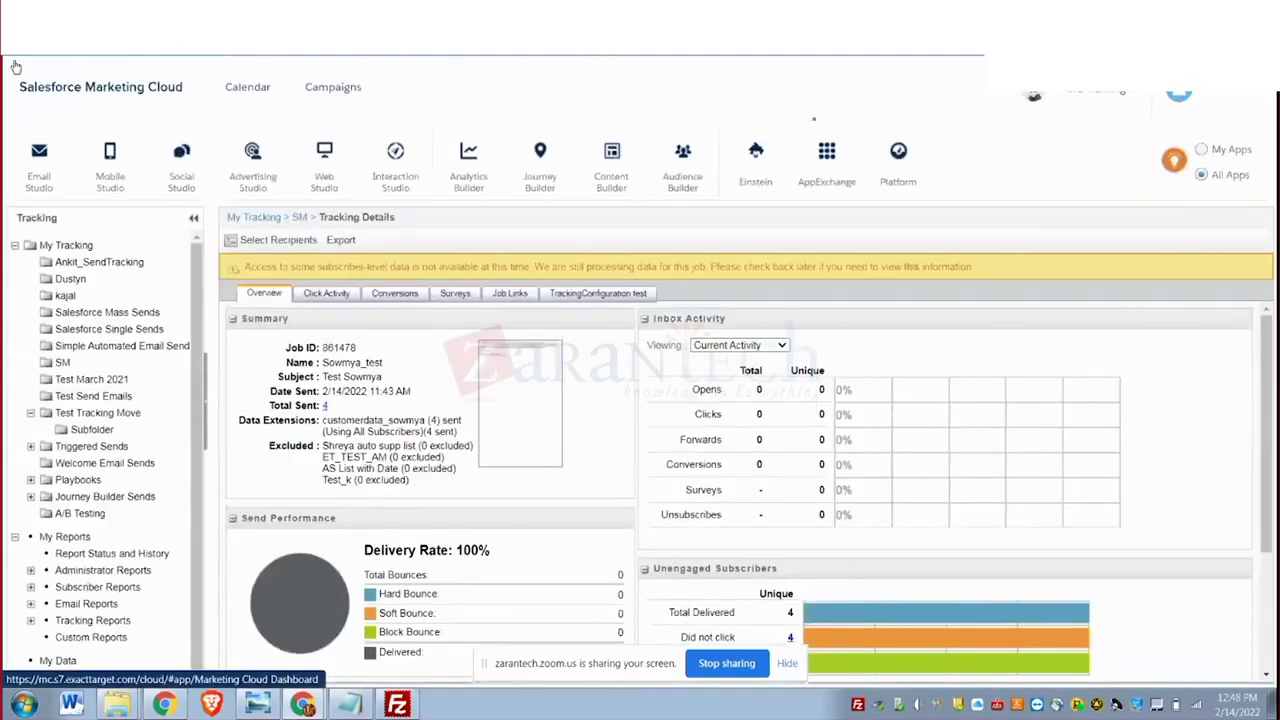
Launch MobileConnect from Mobile Studio in the app switcher.
mouse_move(104, 175)
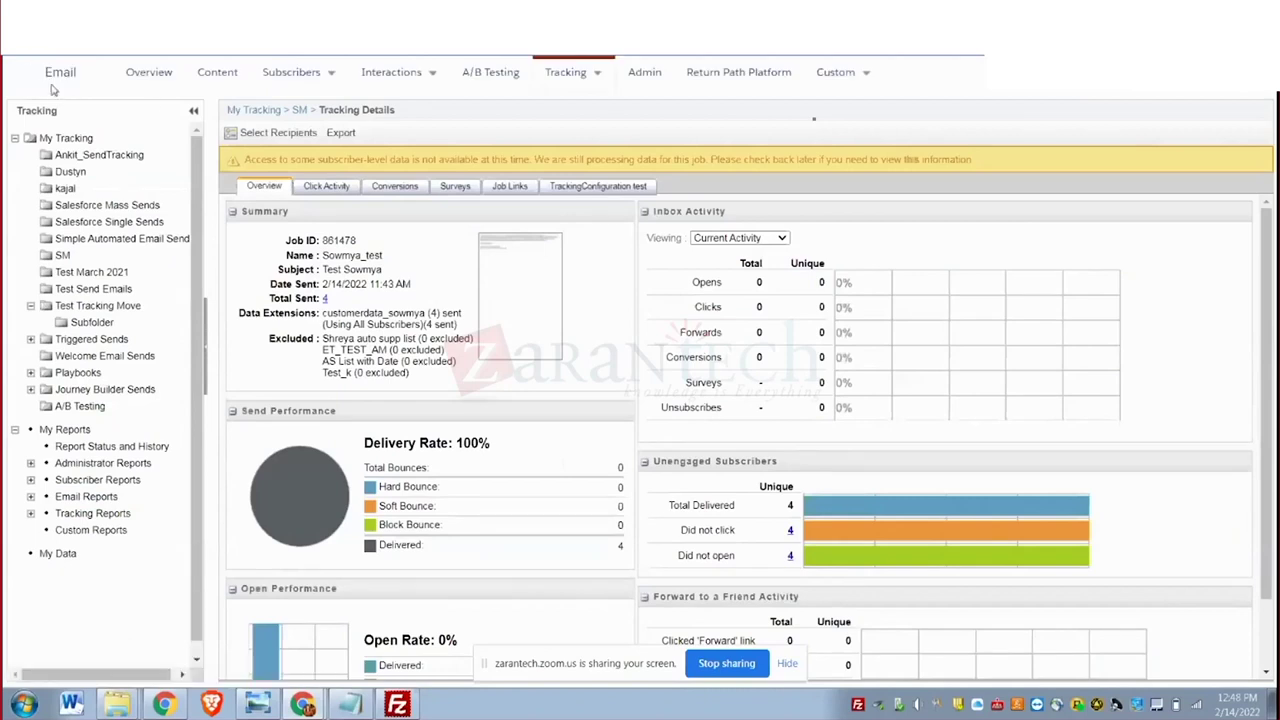
mouse_move(20, 86)
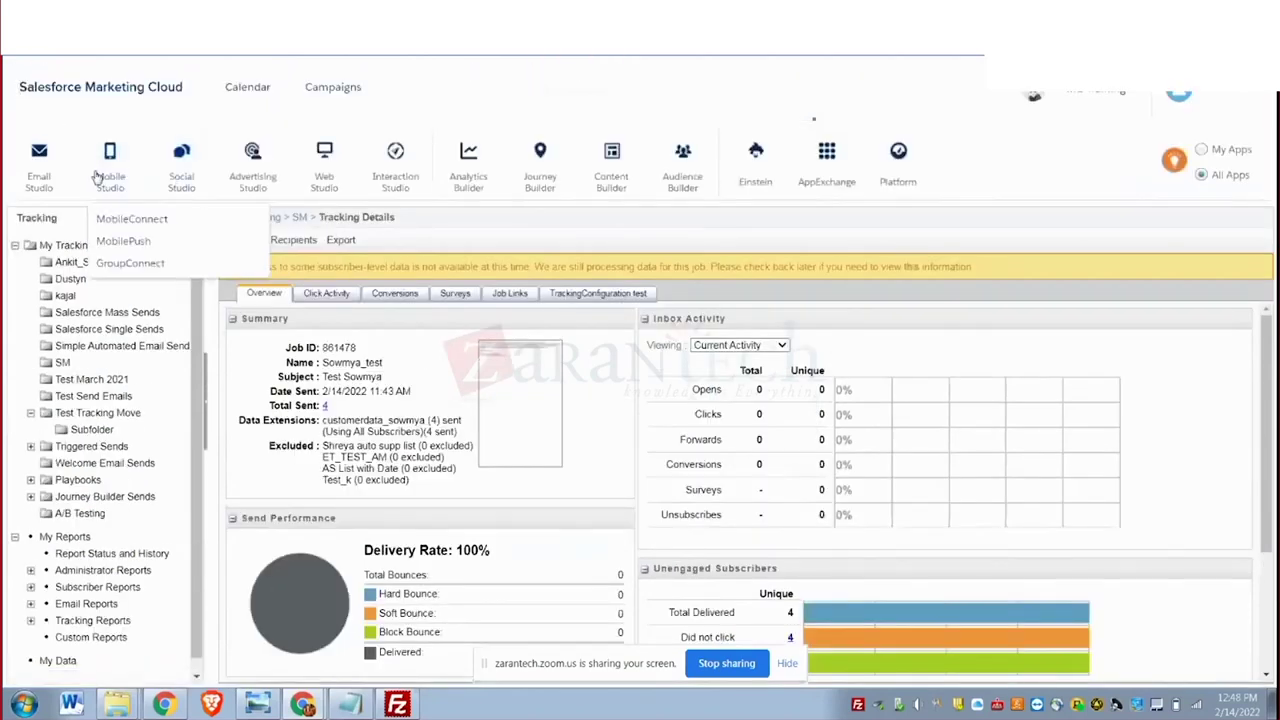
click(116, 219)
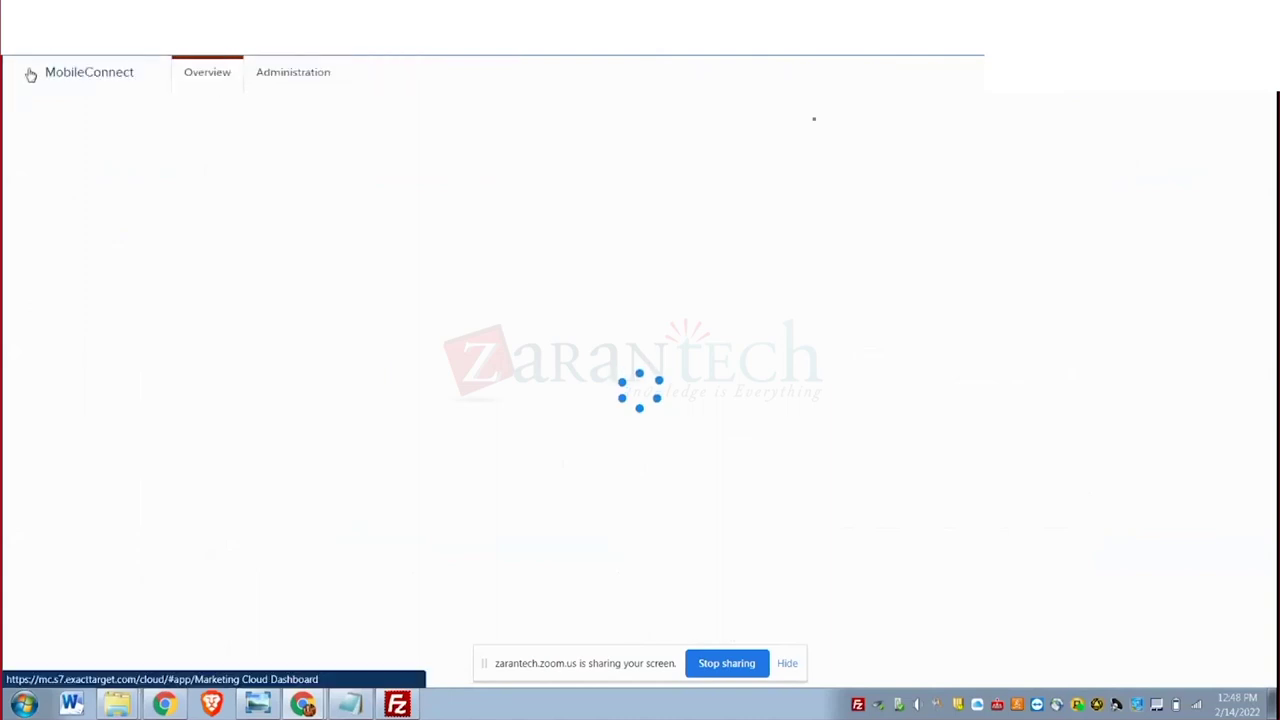
Open Content Builder and browse the MC Training local folder tree.
mouse_move(611, 185)
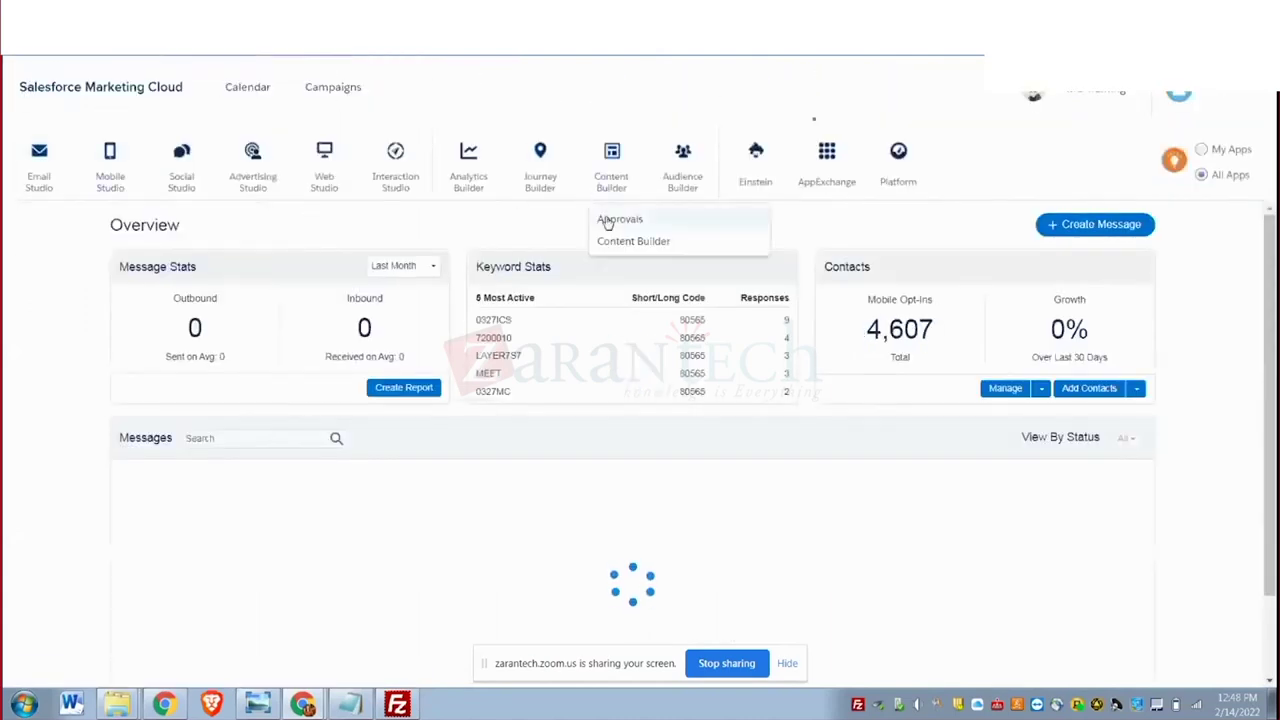
click(615, 246)
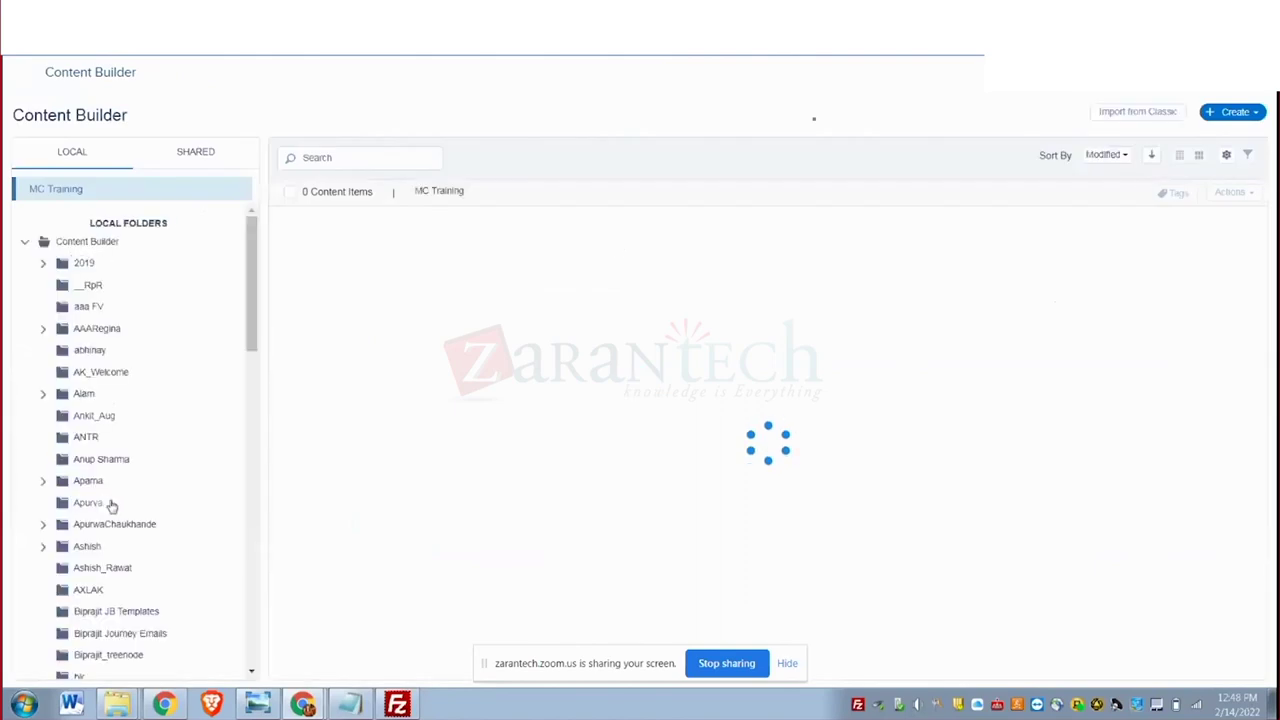
scroll(109, 503, down, 8)
scroll(110, 505, down, 3)
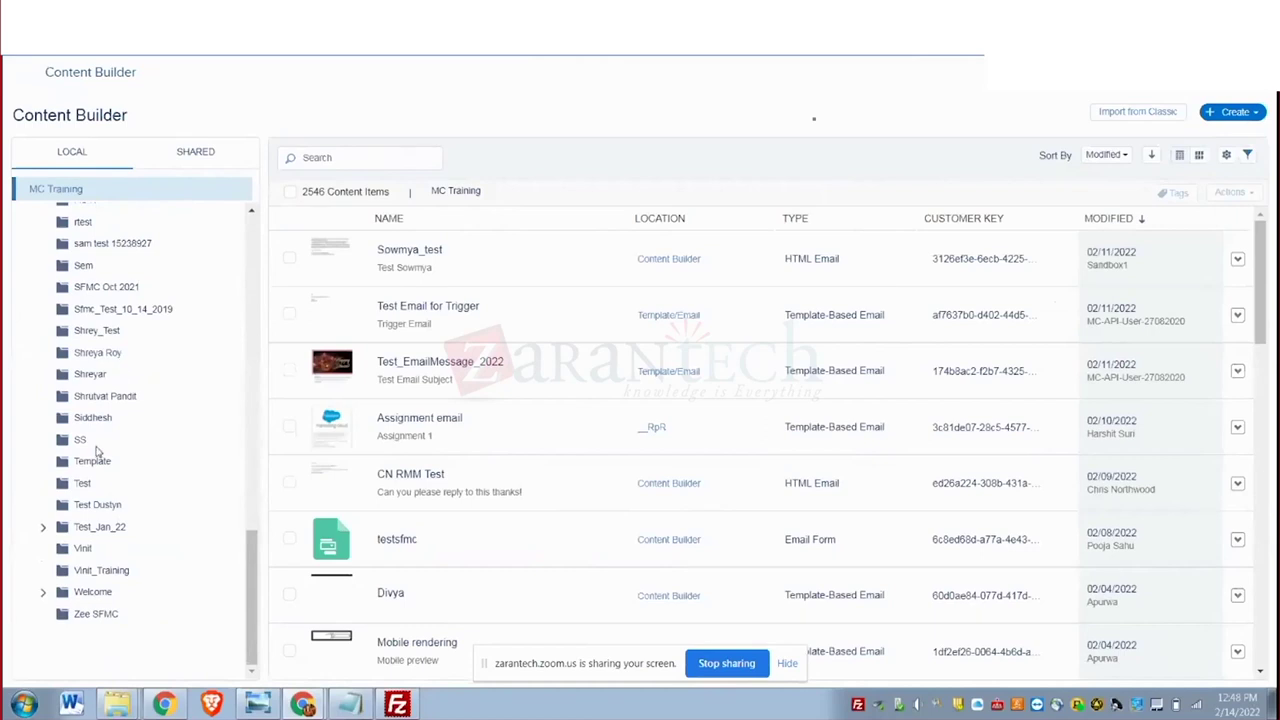
scroll(98, 478, up, 2)
scroll(98, 478, up, 2)
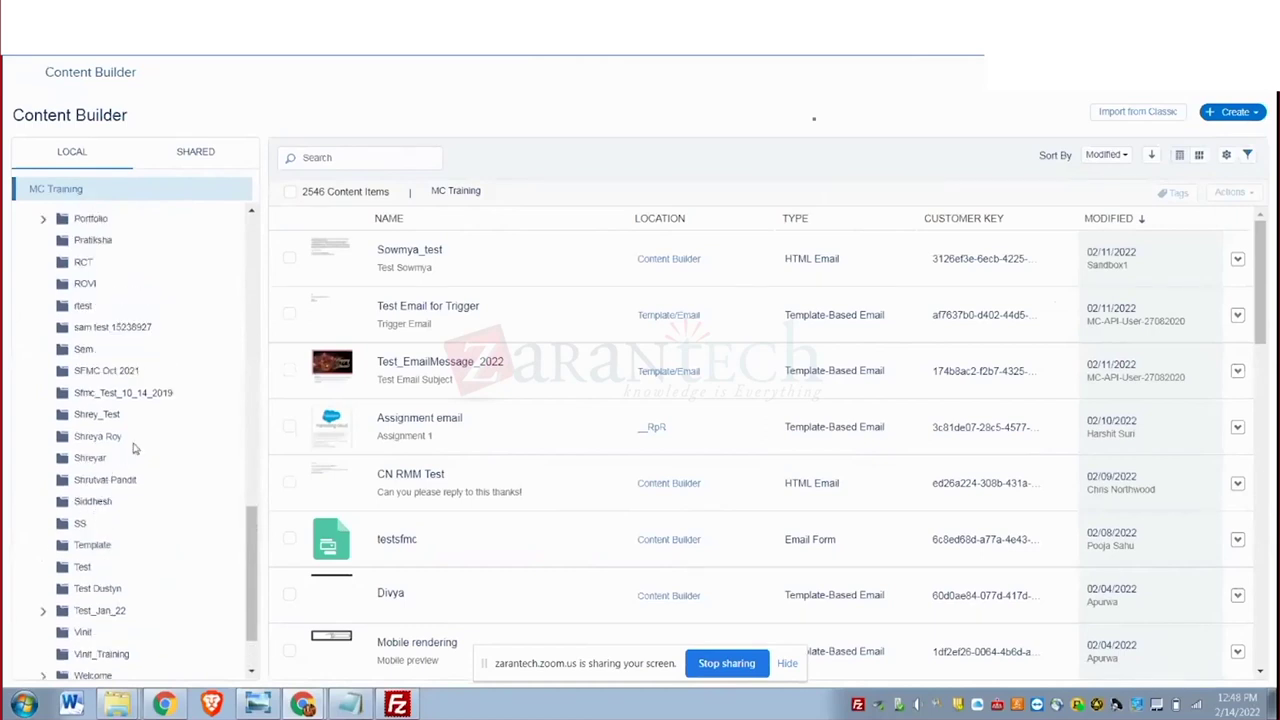
scroll(154, 436, up, 15)
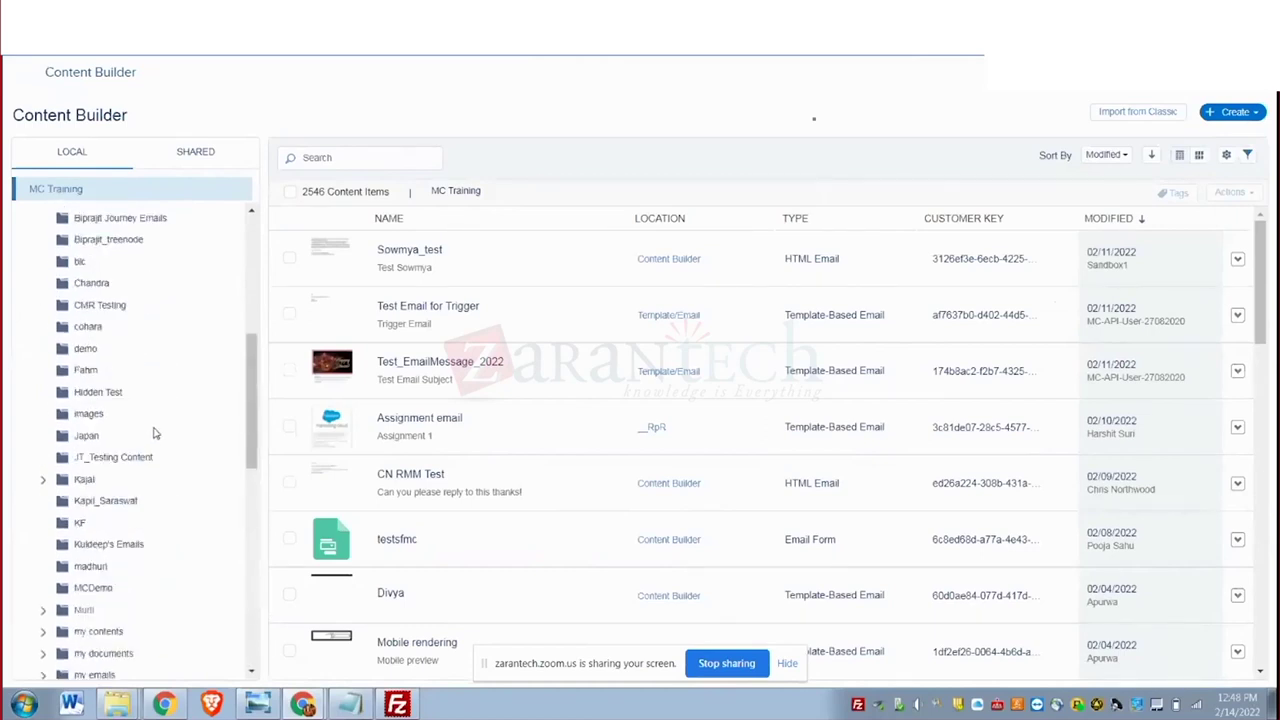
scroll(154, 433, up, 5)
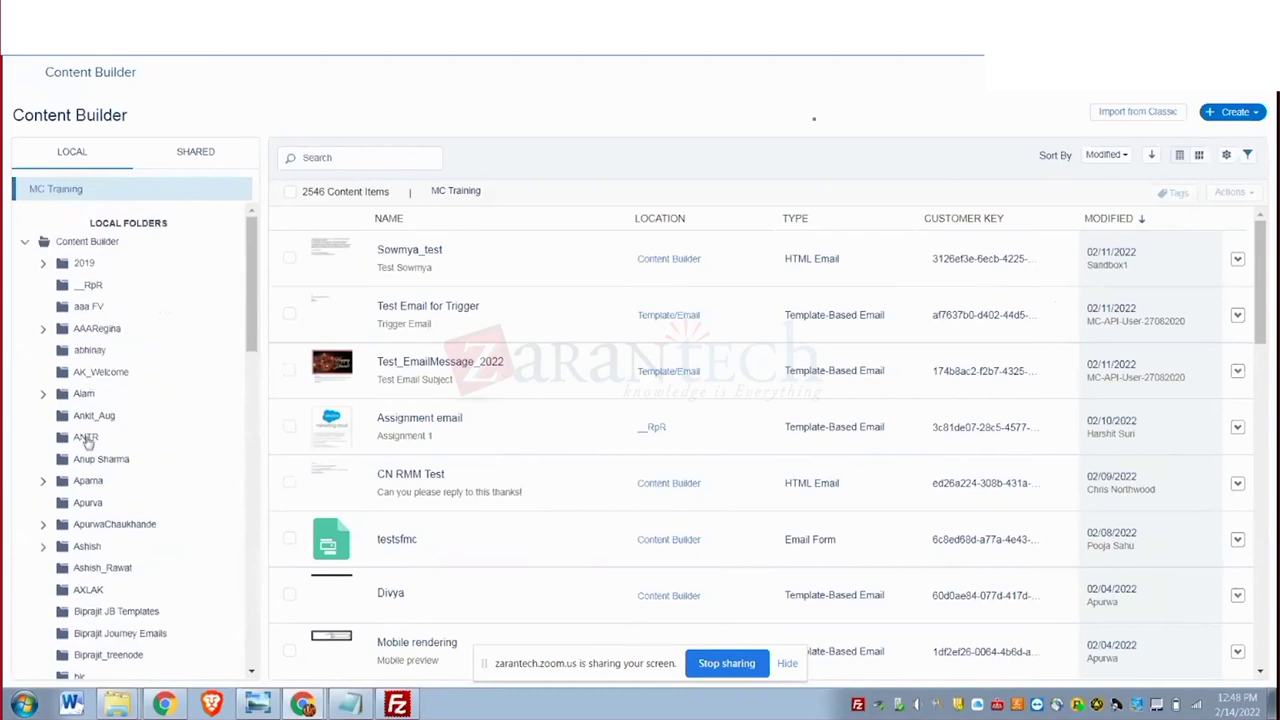
scroll(88, 532, down, 5)
scroll(88, 536, down, 10)
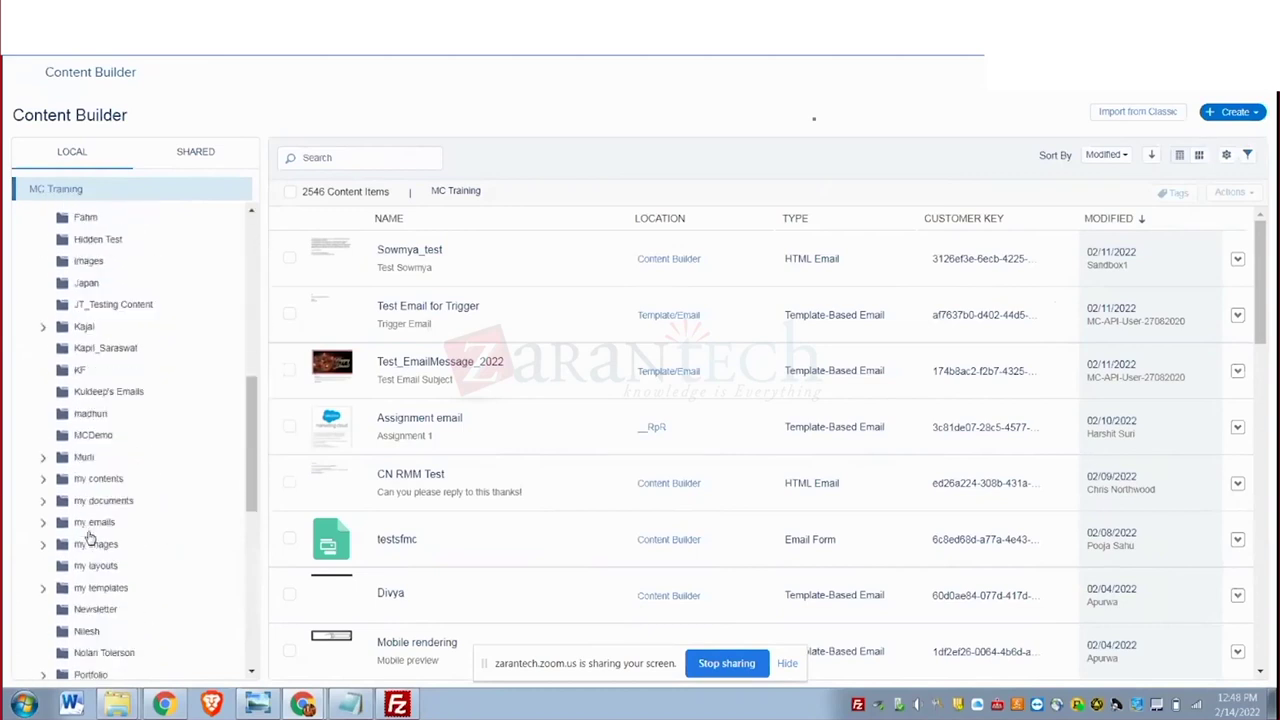
scroll(88, 536, down, 4)
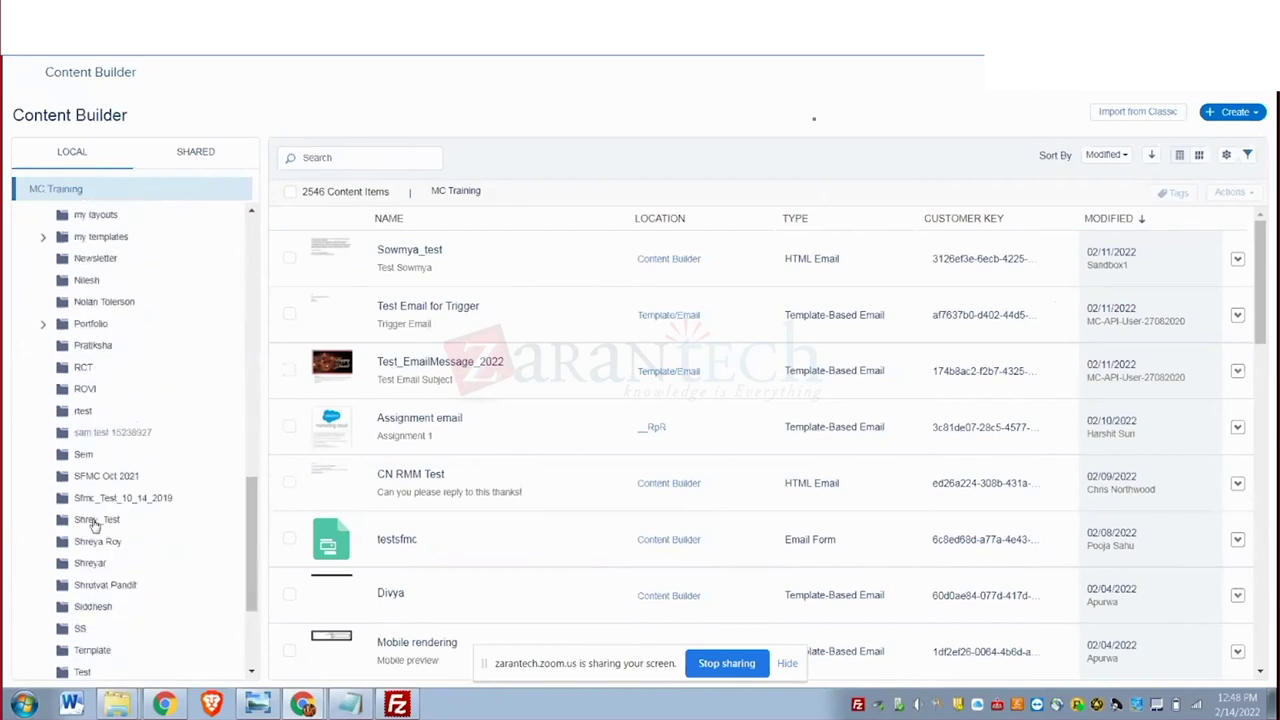
scroll(93, 527, down, 3)
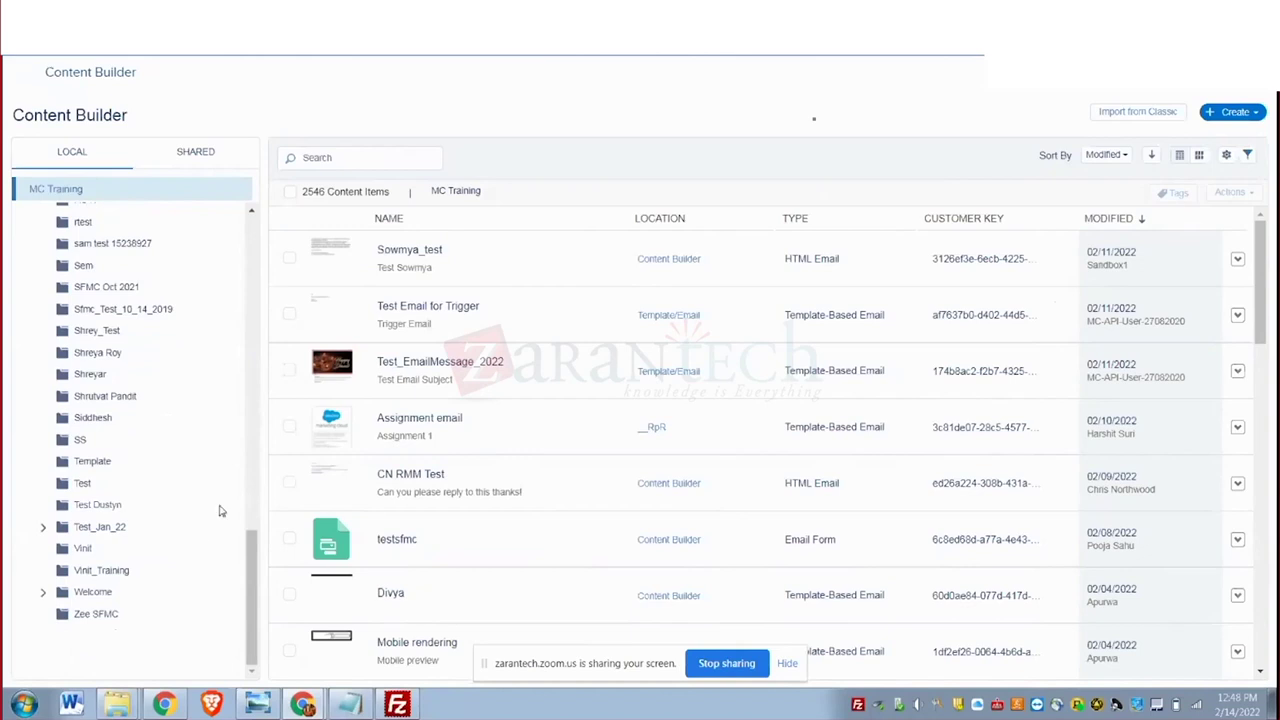
scroll(221, 510, up, 5)
scroll(221, 510, up, 6)
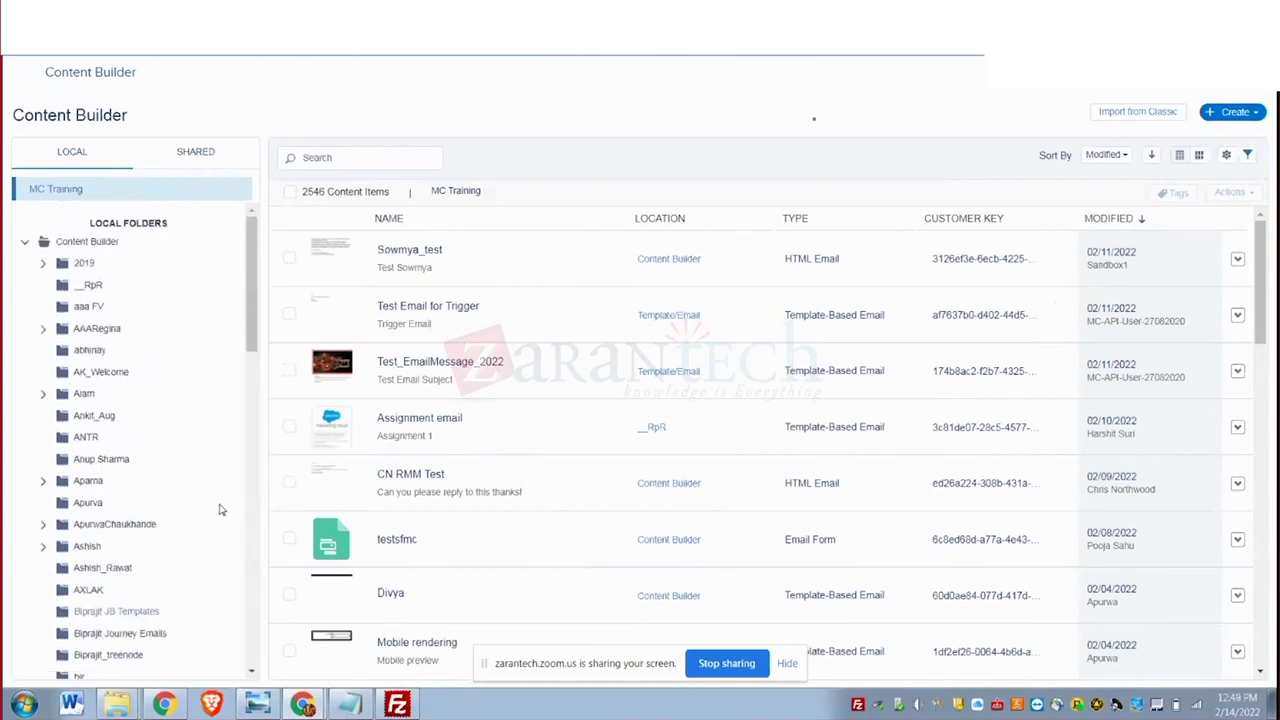
click(405, 250)
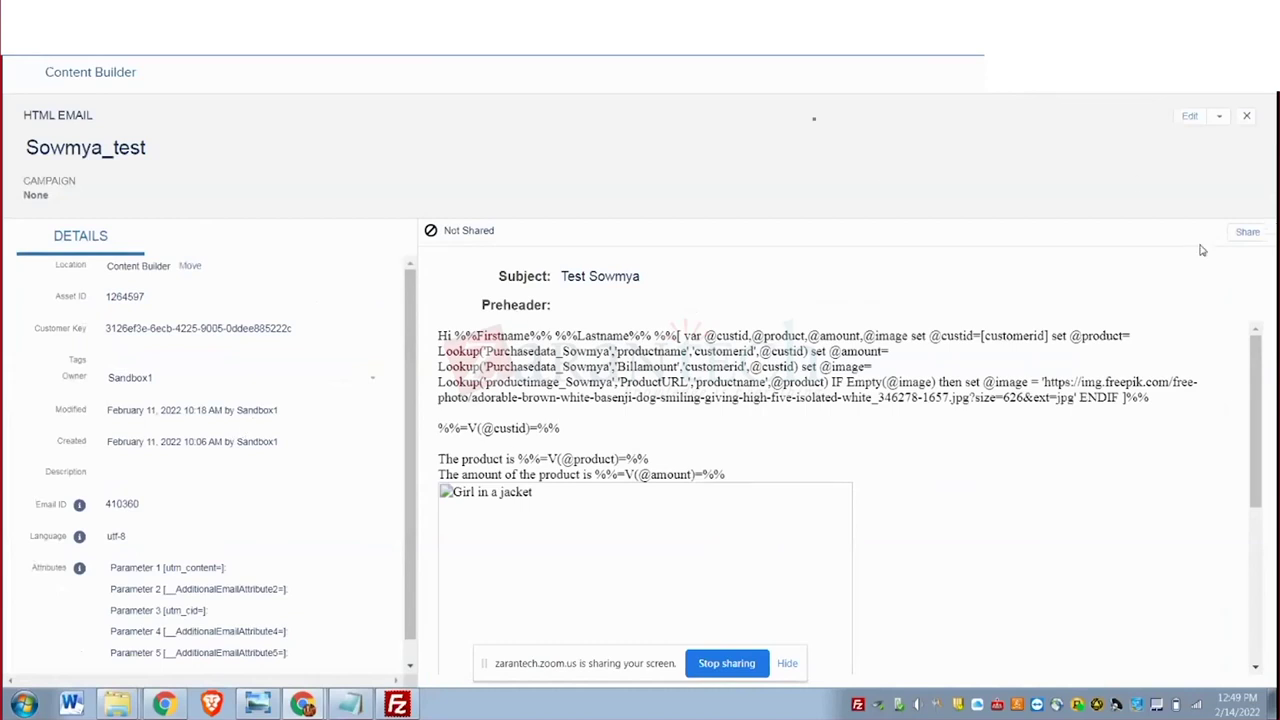
click(1192, 114)
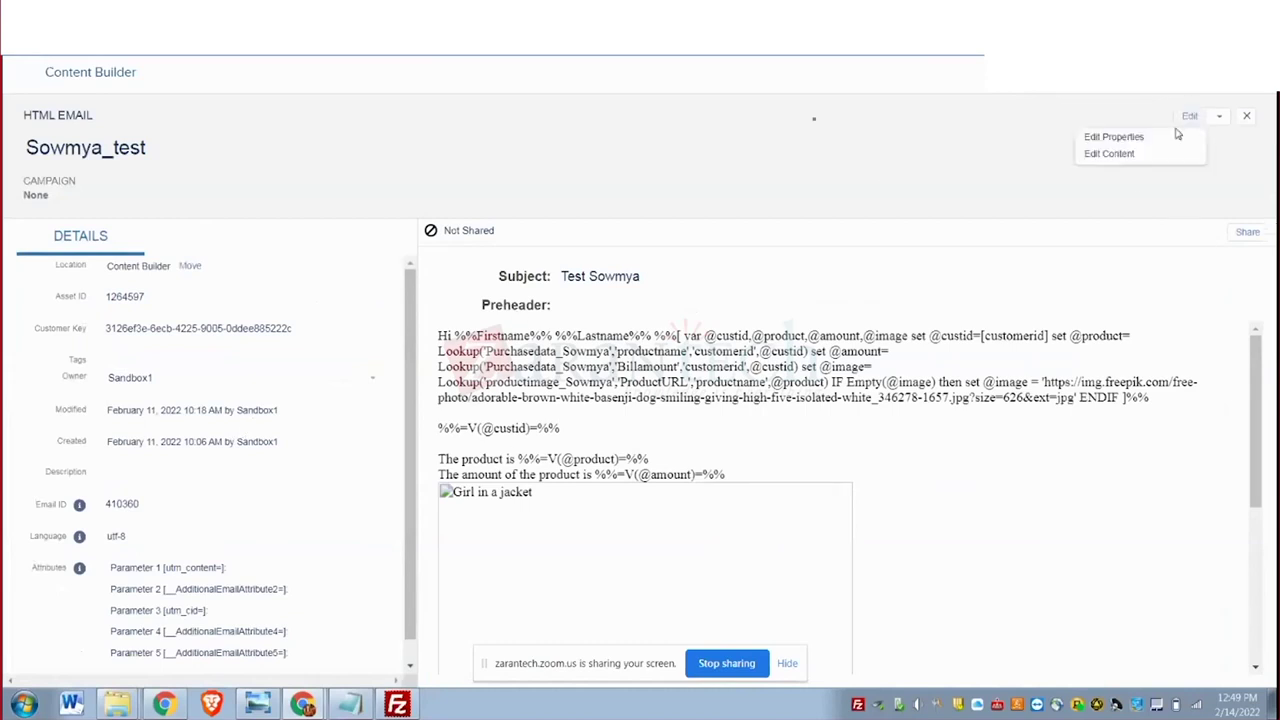
click(1097, 160)
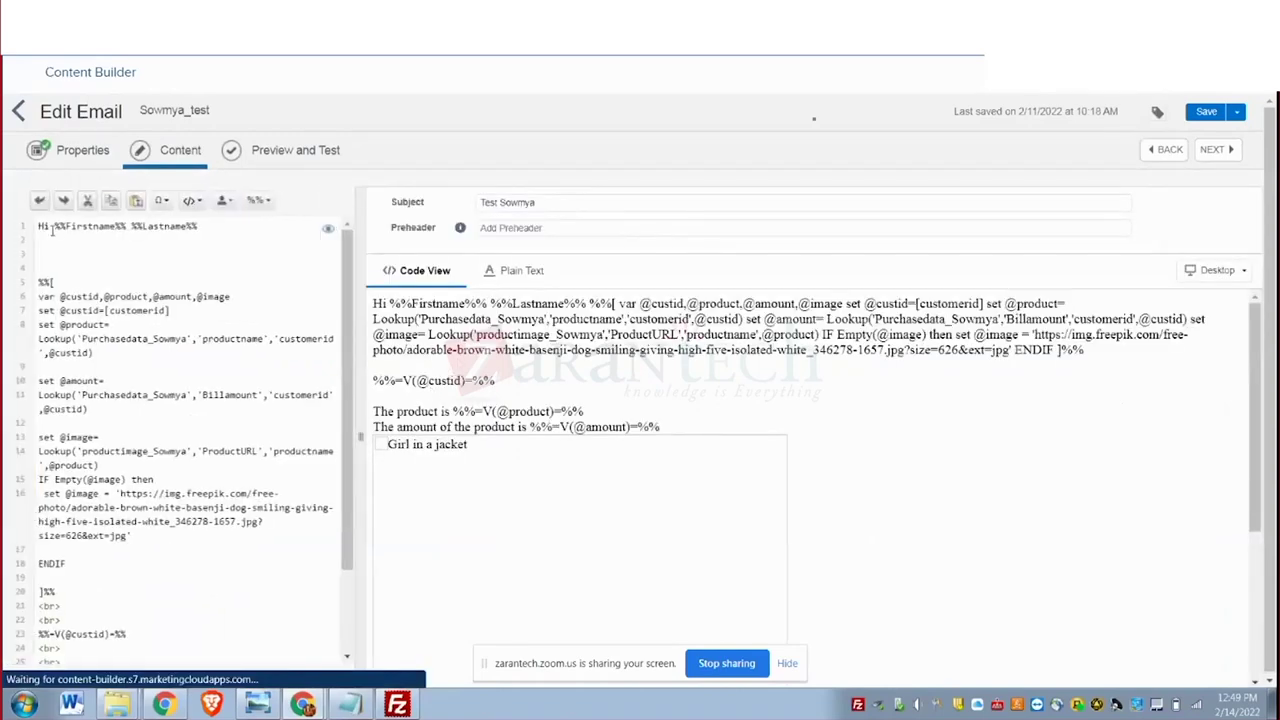
drag(37, 225, 137, 695)
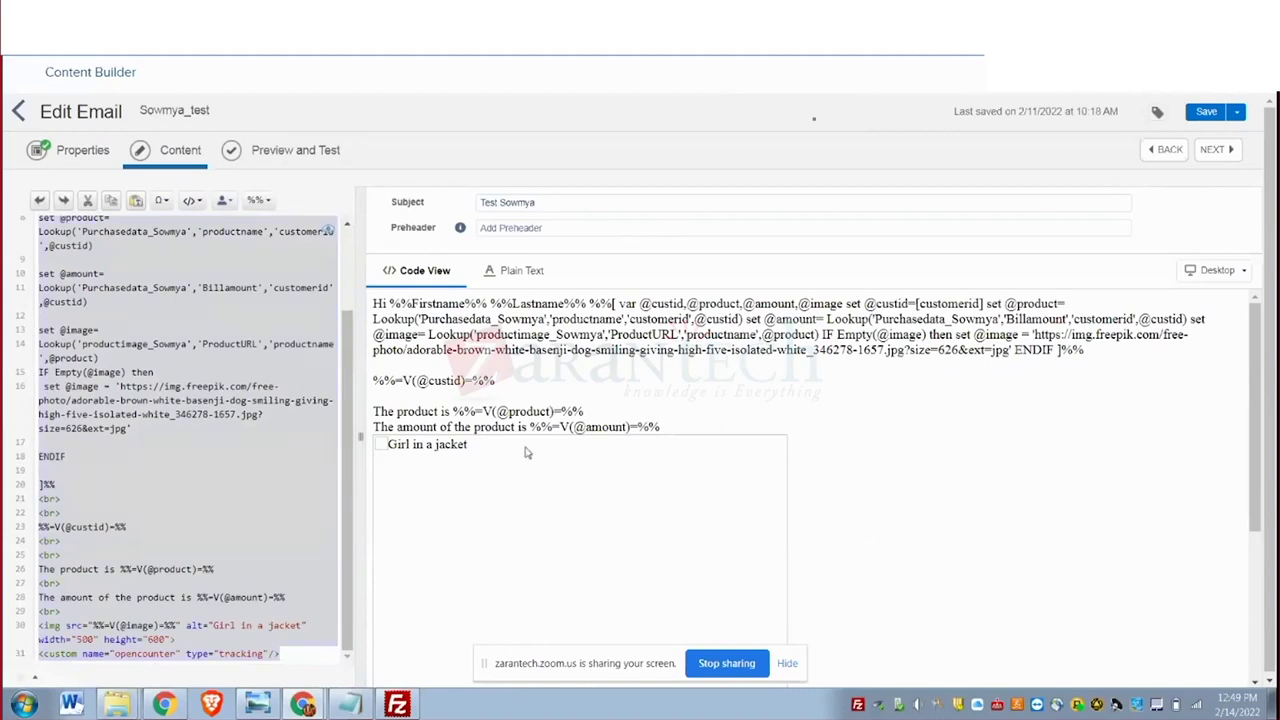
click(1163, 149)
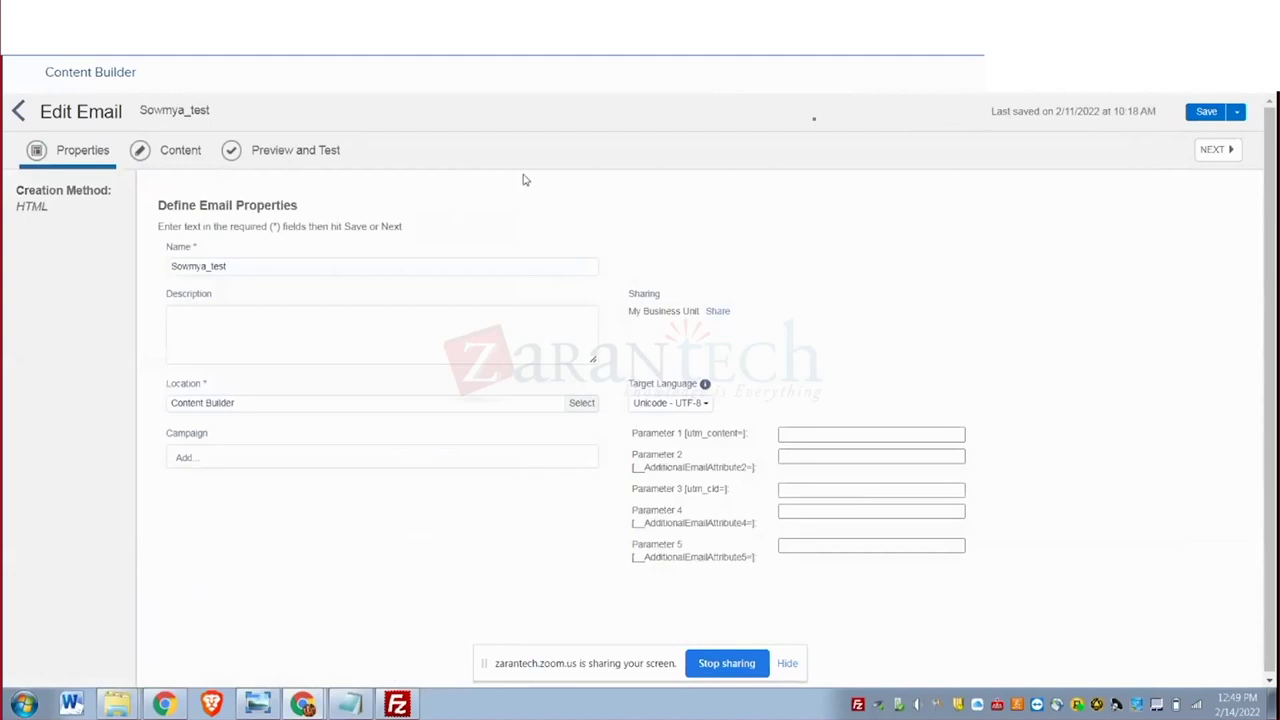
click(15, 112)
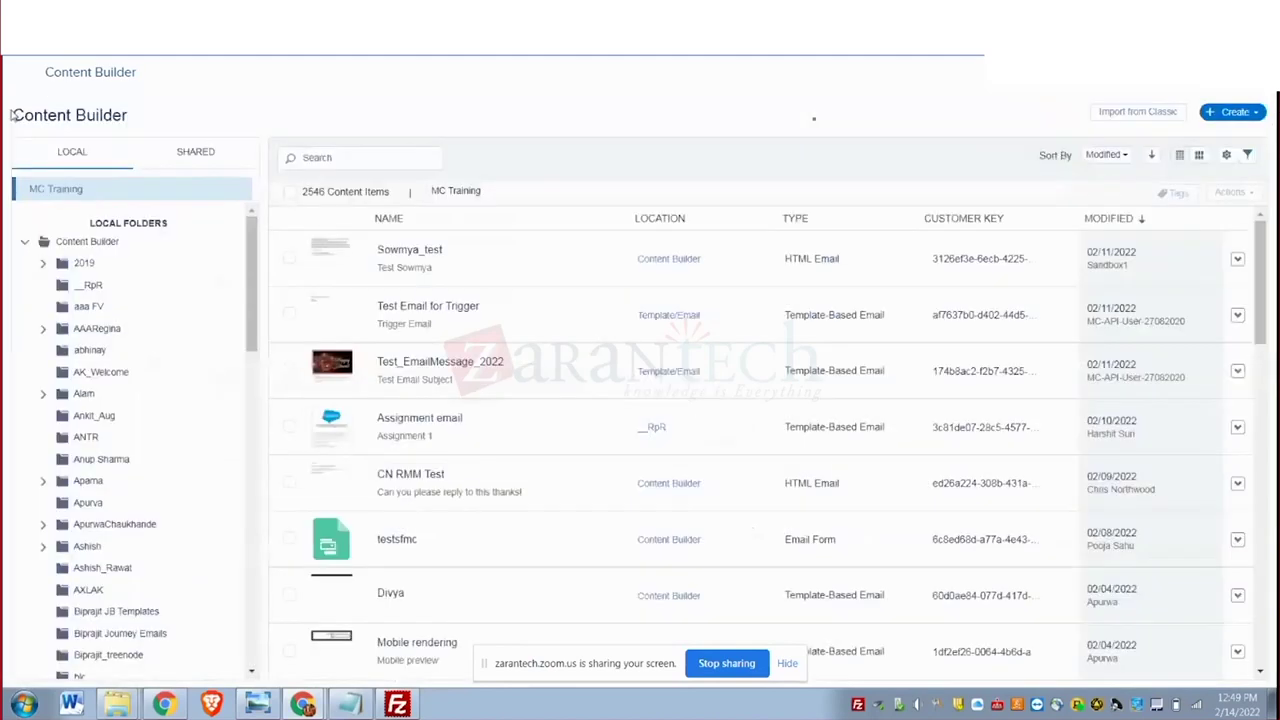
Create a new SMS message in Content Builder titled SowmyaSMS, ready for message text.
click(1260, 117)
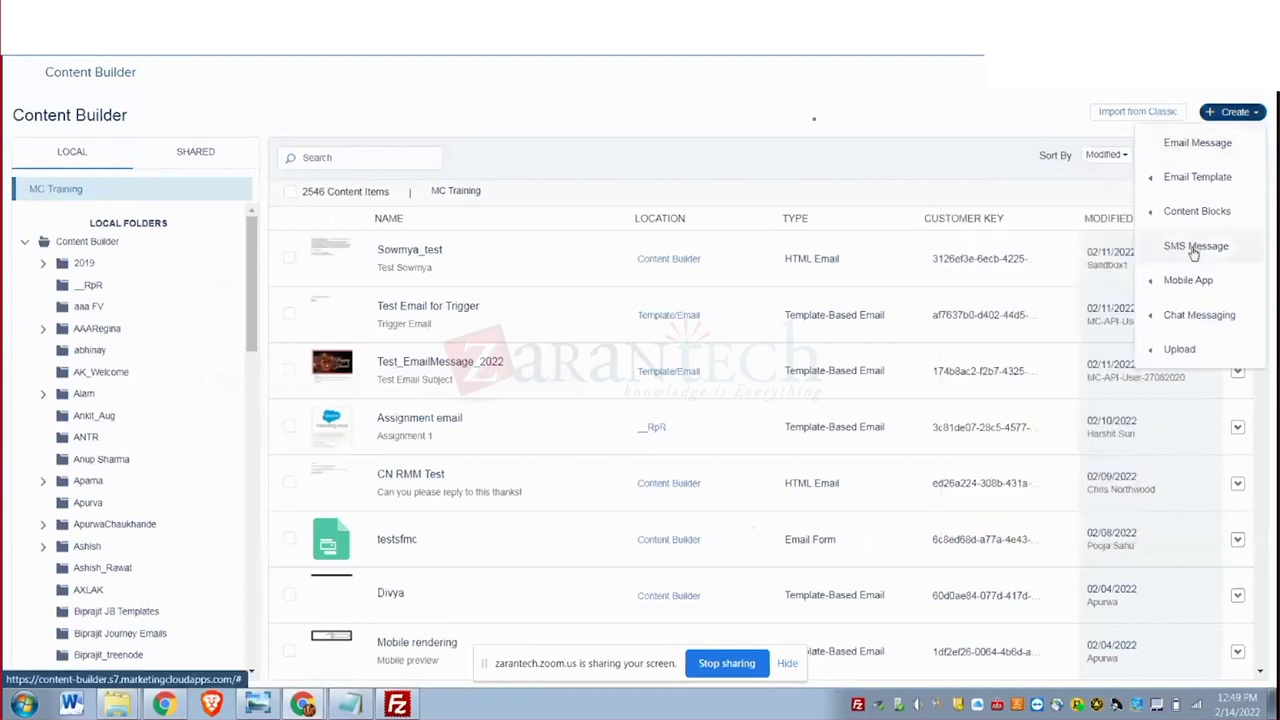
click(1193, 247)
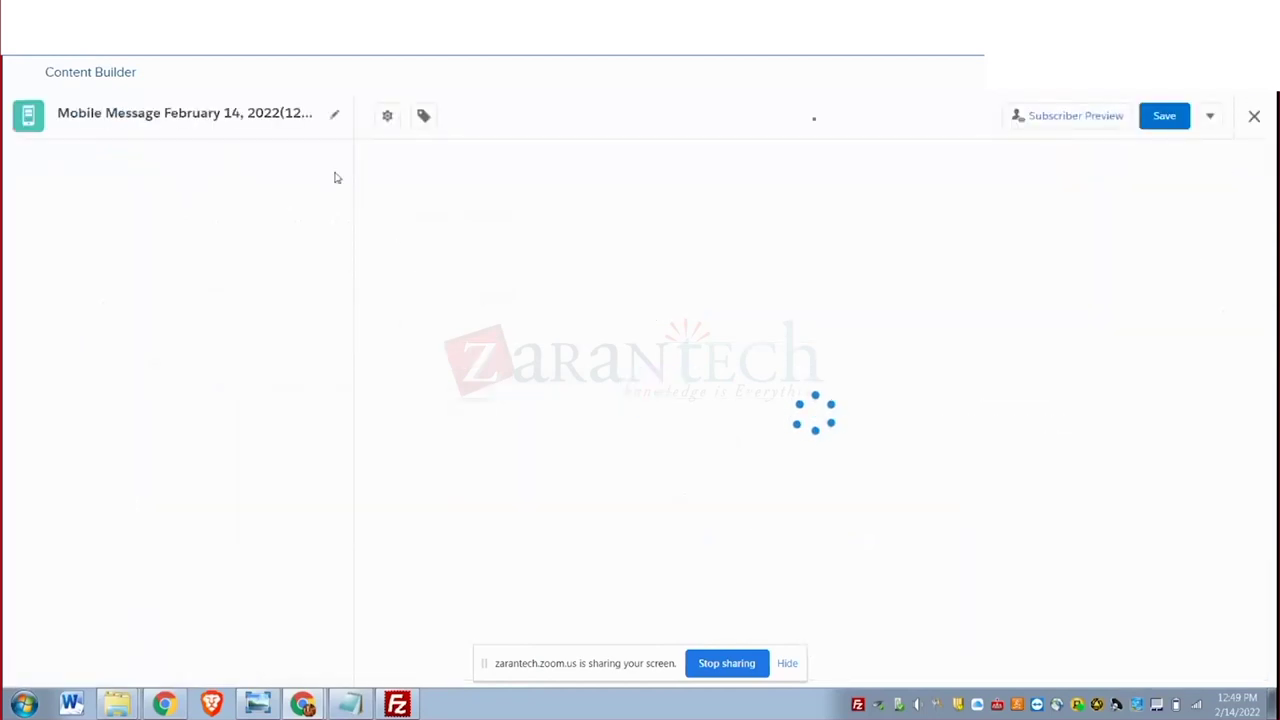
click(334, 114)
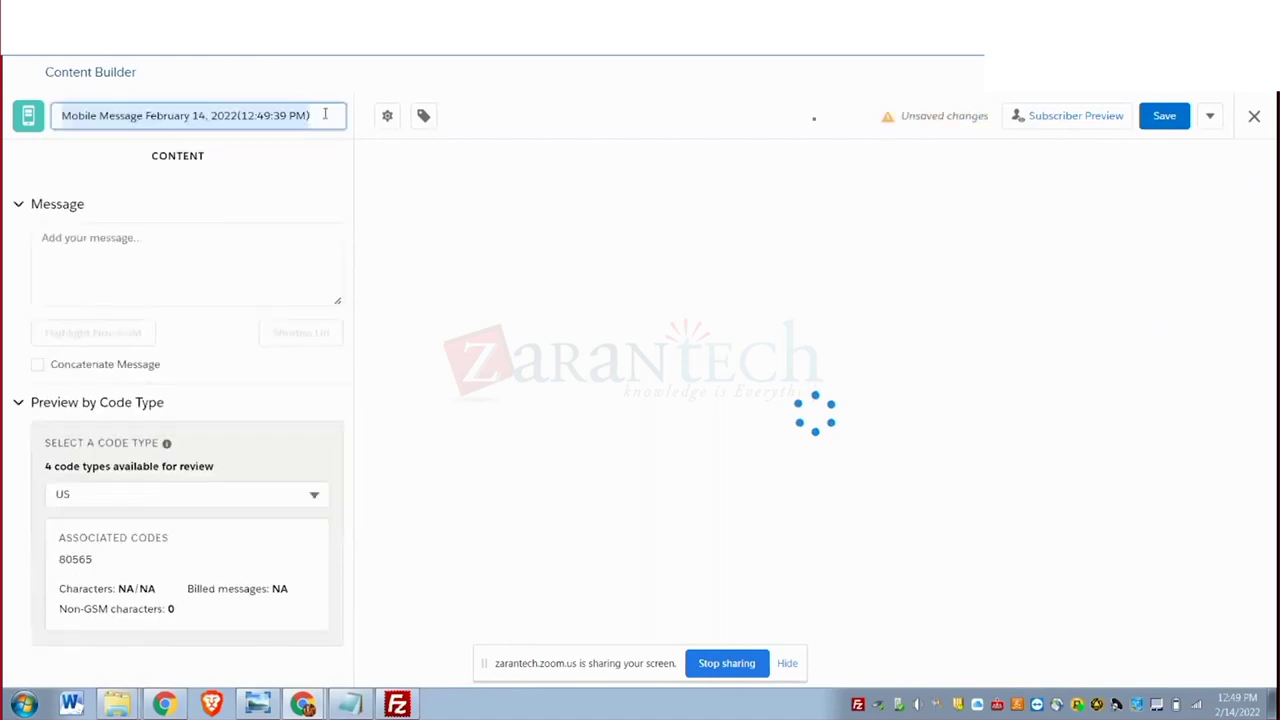
text(SowmyaSMS)
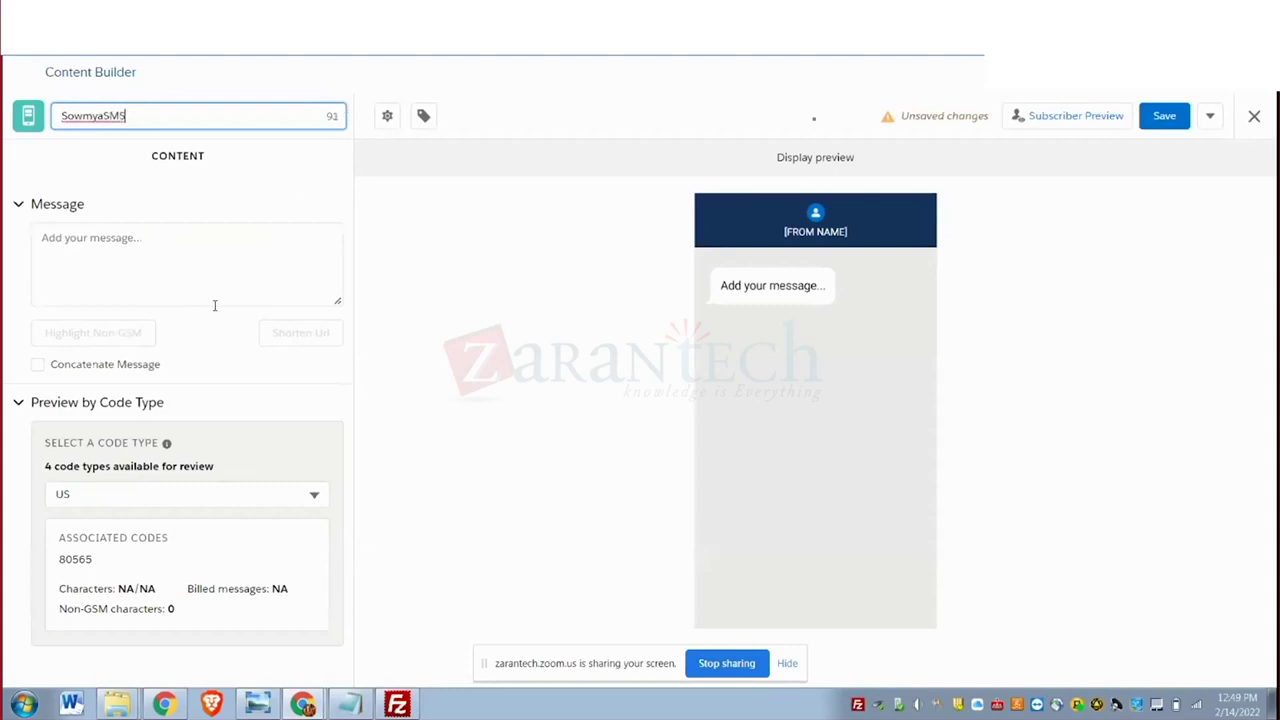
click(126, 243)
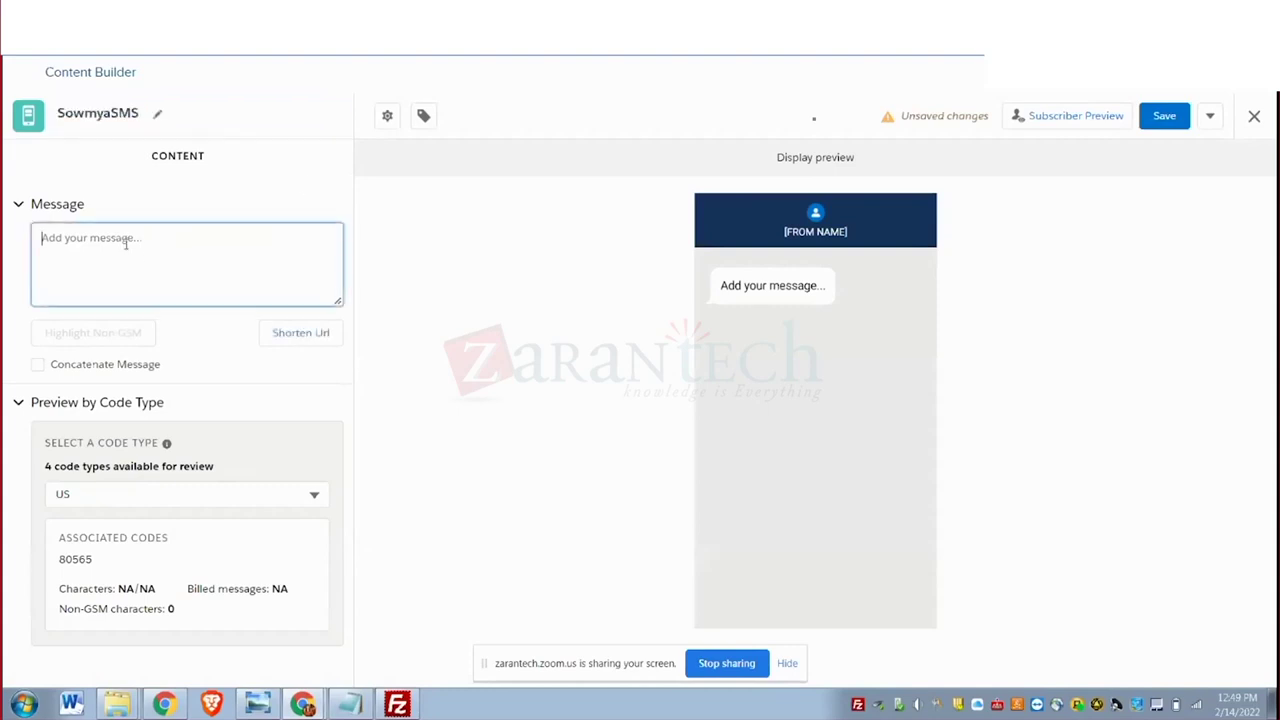
Paste the email's AMPscript lookup code into the Message box and enlarge the box.
key(ctrl+v)
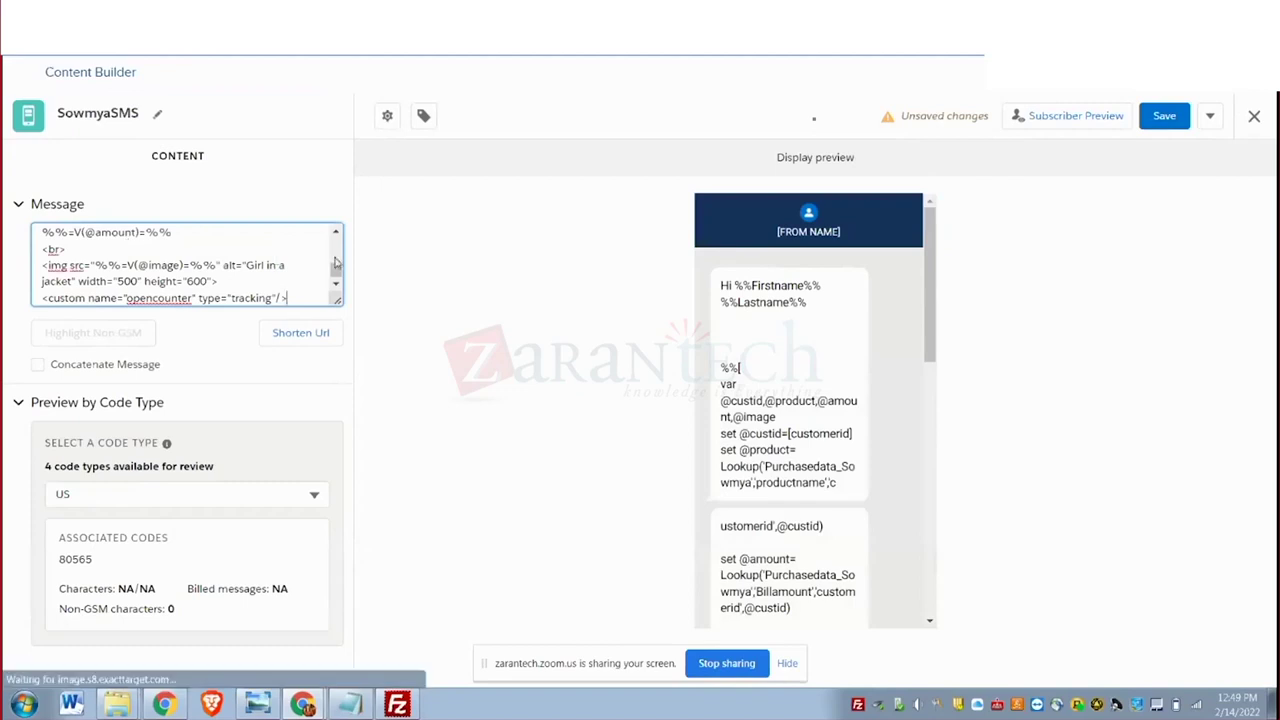
drag(337, 299, 260, 655)
scroll(125, 492, down, 3)
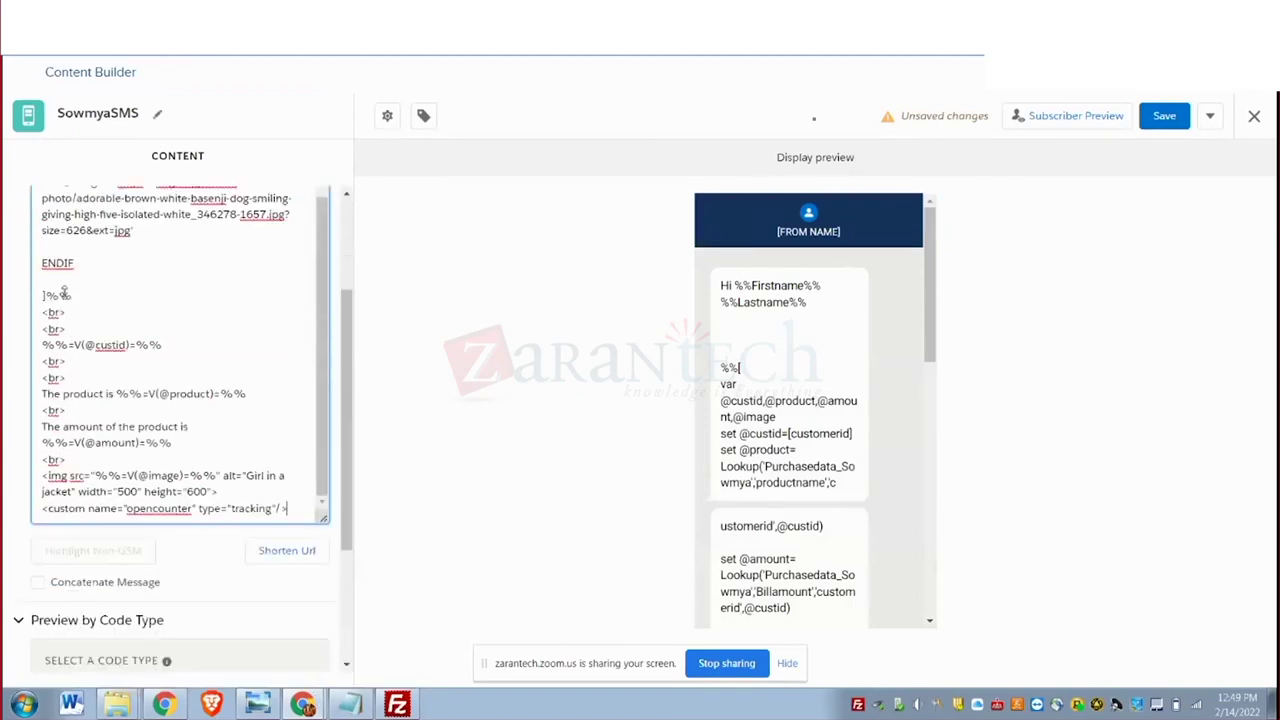
drag(42, 312, 42, 697)
click(90, 479)
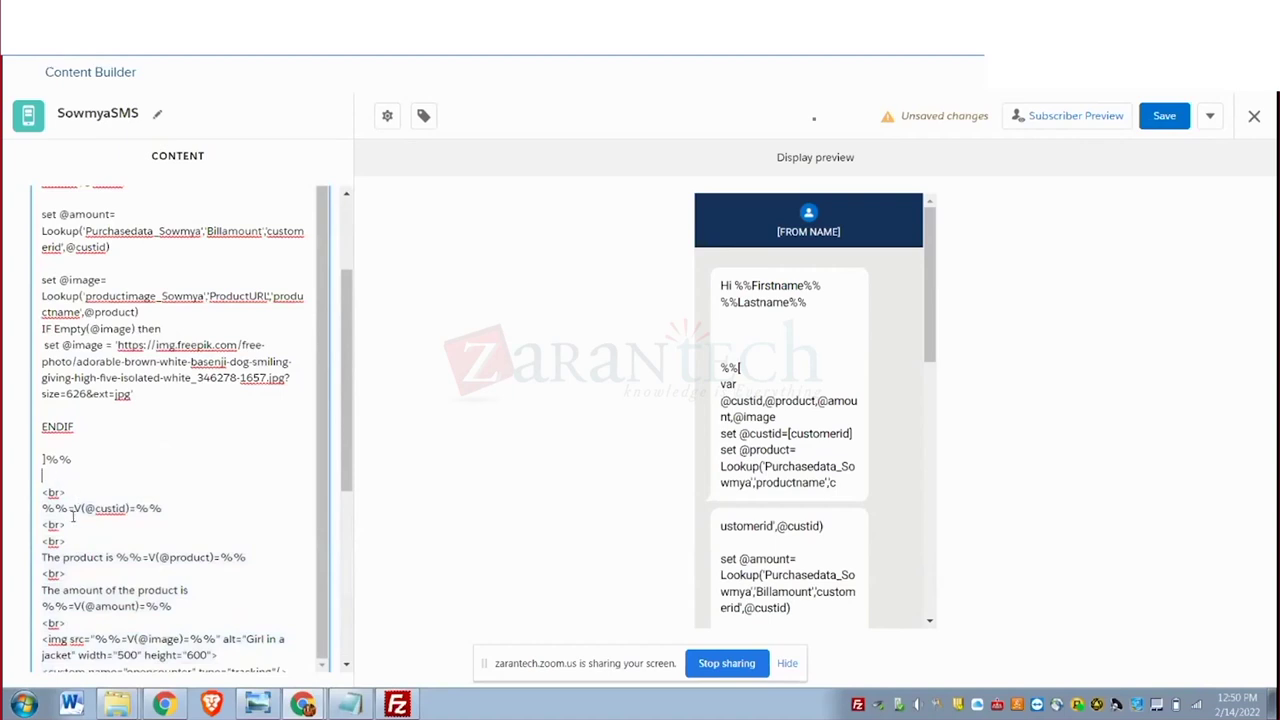
Delete the line-break, output and image tag lines below the closing ]%% line.
click(44, 482)
drag(43, 492, 110, 602)
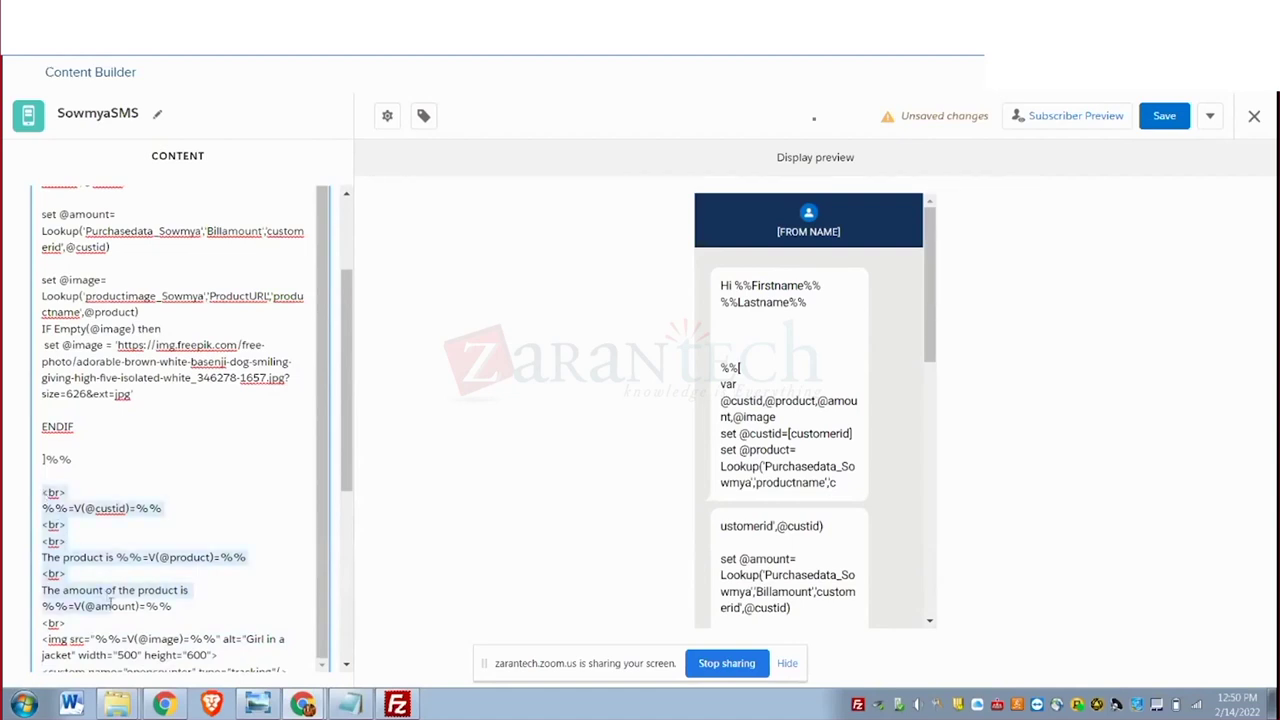
drag(110, 602, 282, 290)
key(BackSpace)
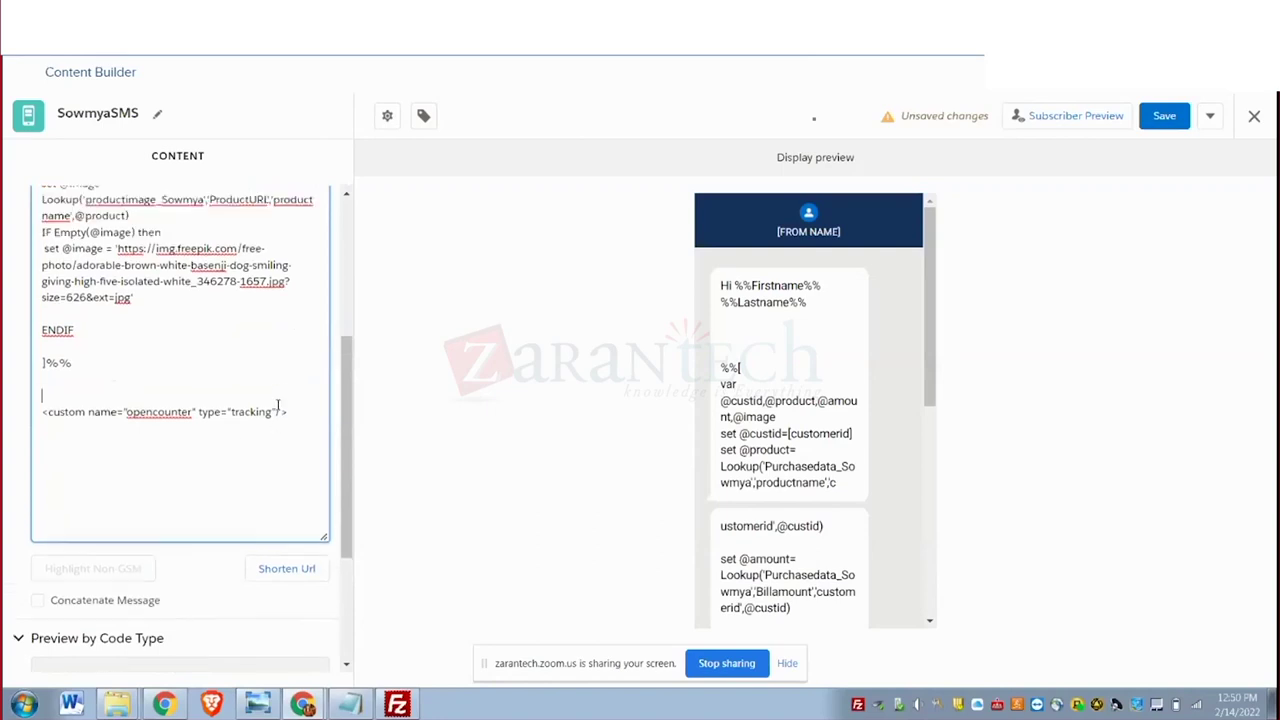
Delete the IF Empty image block, then undo both deletions to restore the lines.
drag(42, 283, 74, 379)
key(BackSpace)
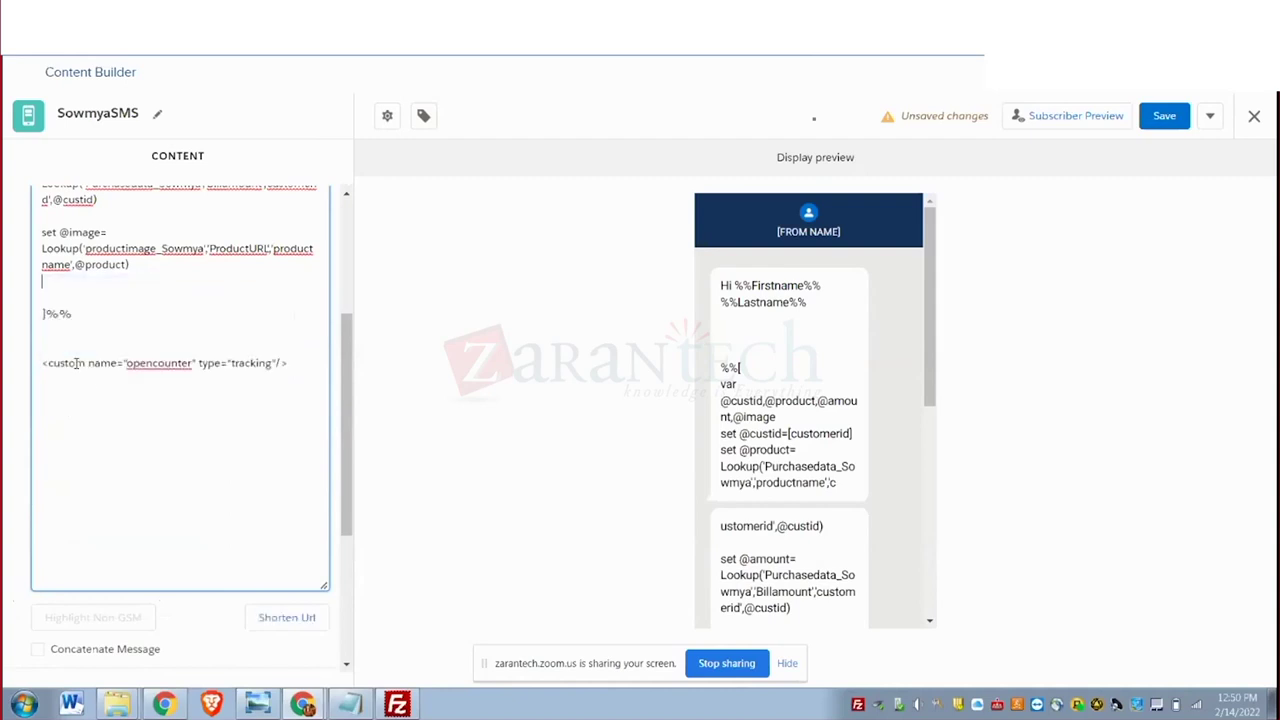
scroll(70, 300, up, 2)
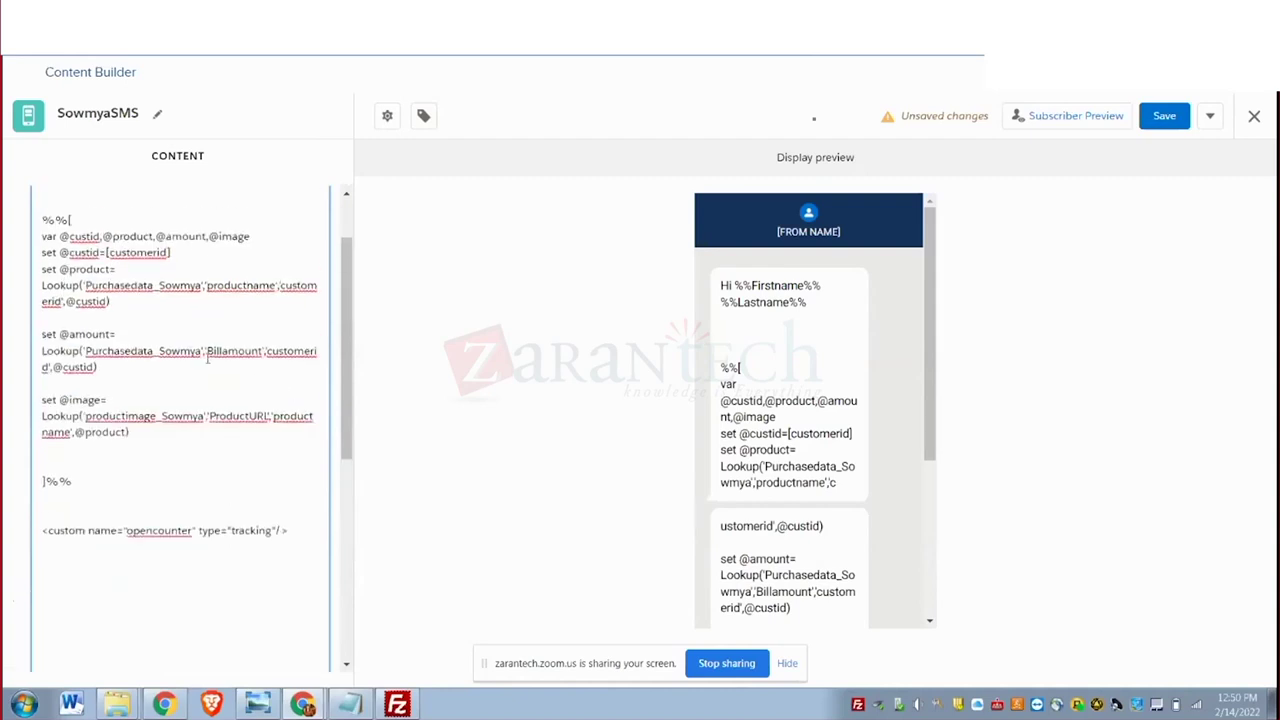
scroll(223, 372, down, 1)
key(ctrl+z)
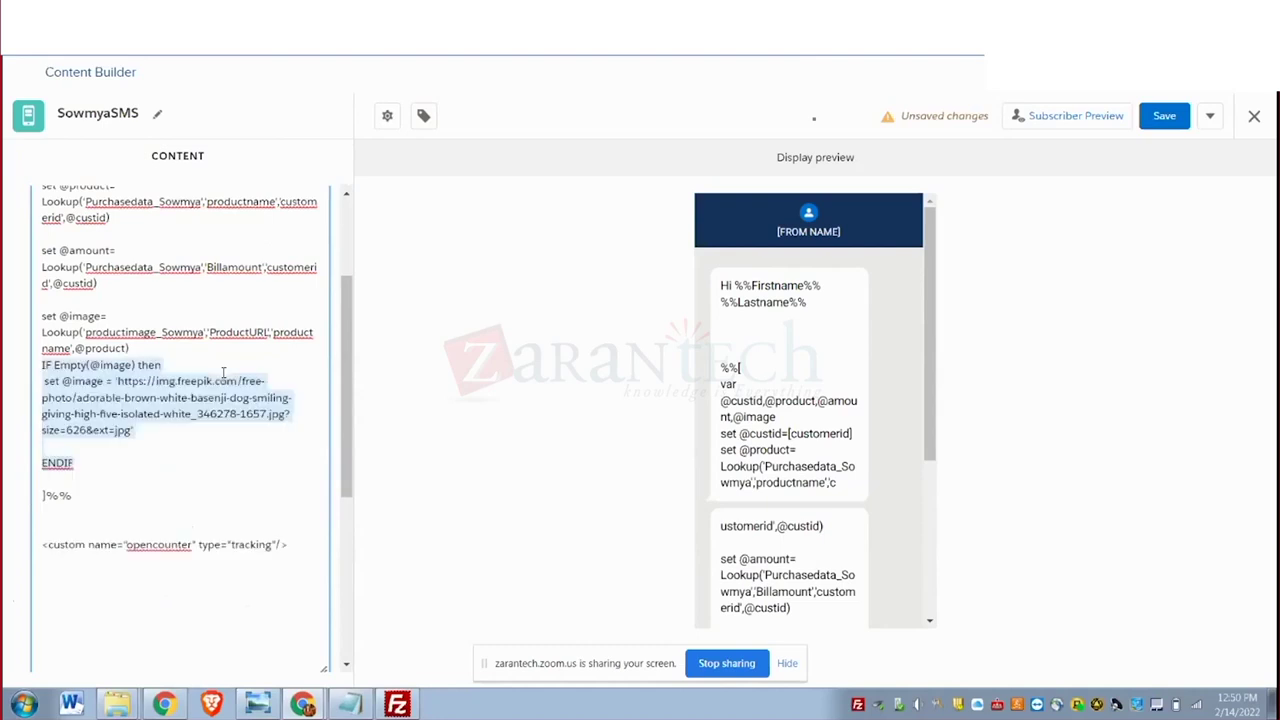
key(ctrl+z)
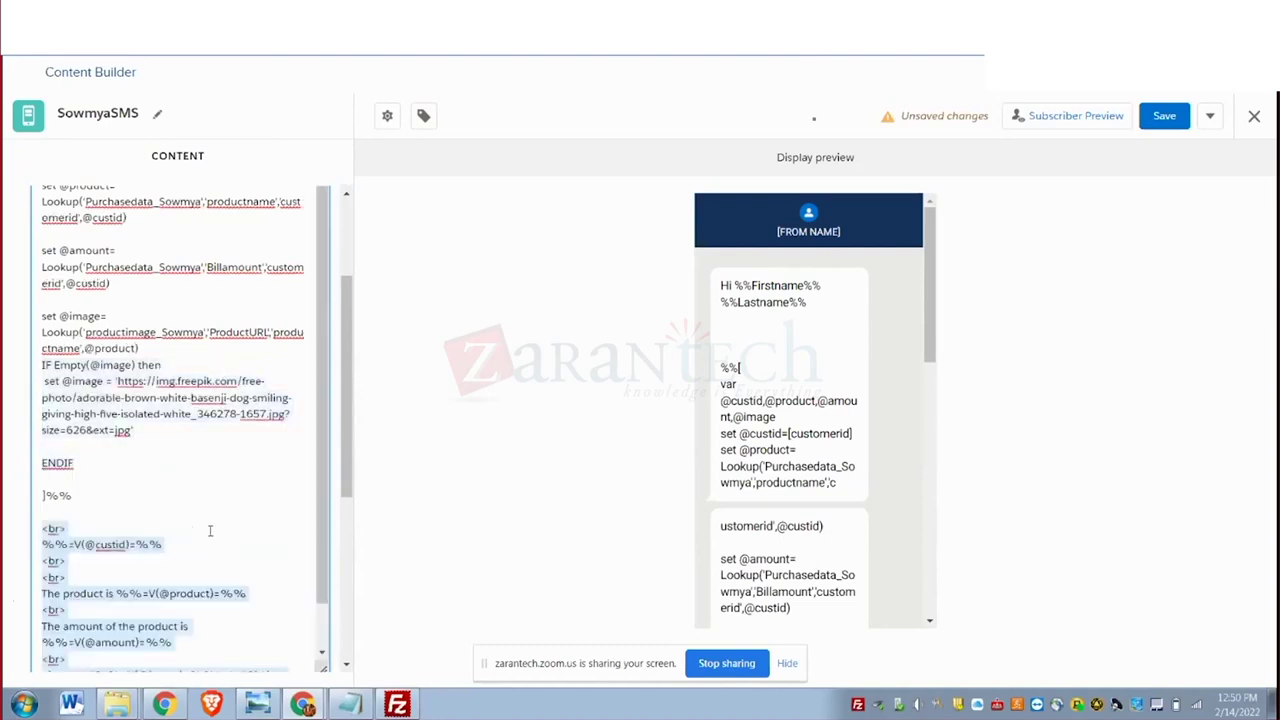
click(223, 481)
Remove the leftover tag fragments and <br> tags after the customer id and product lines.
scroll(234, 471, down, 1)
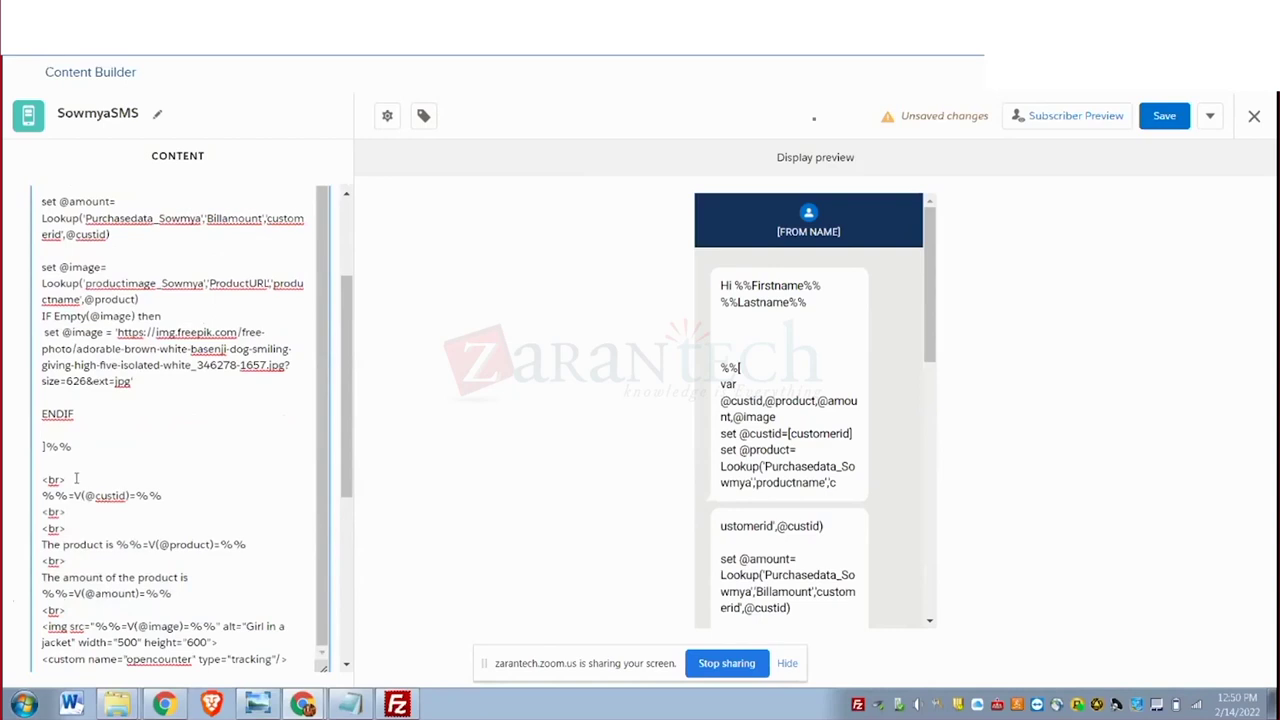
key(BackSpace)
key(BackSpace)
click(71, 513)
key(BackSpace)
key(BackSpace)
key(BackSpace)
scroll(75, 525, down, 5)
click(74, 393)
key(BackSpace)
key(BackSpace)
key(BackSpace)
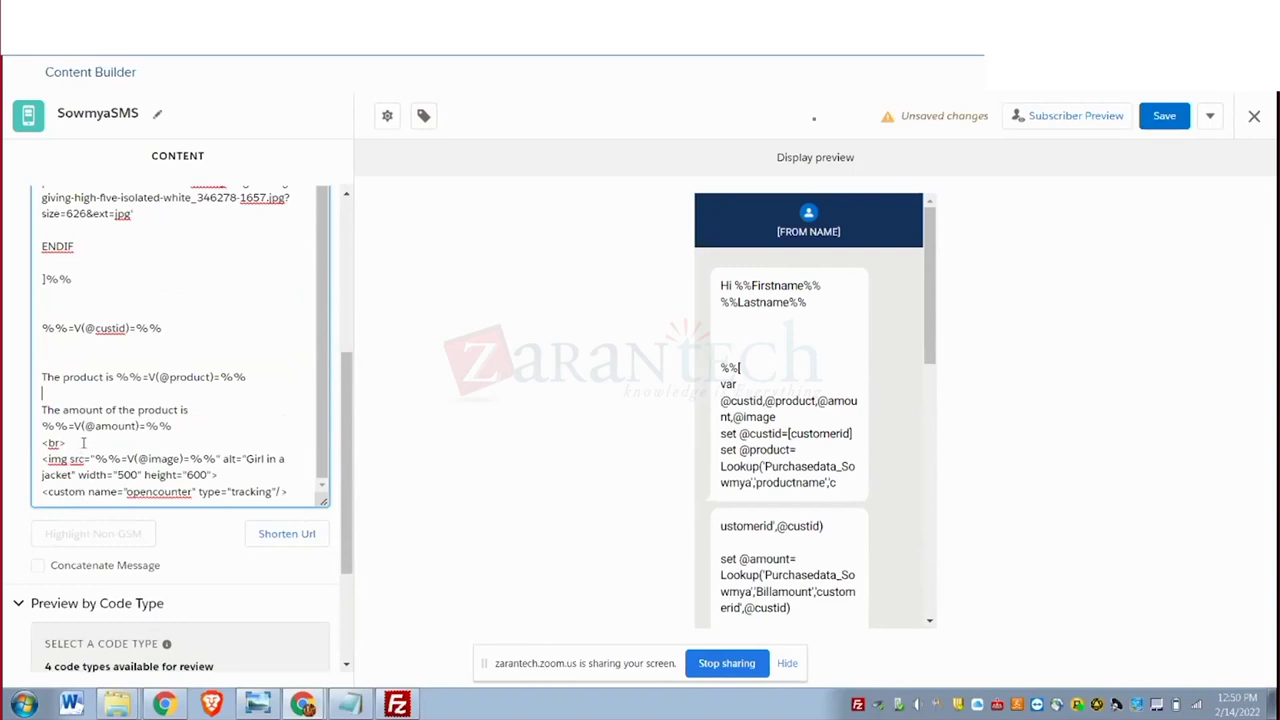
key(BackSpace)
Delete the <img> line, the IF Empty…ENDIF block and the opencounter tracking line.
drag(42, 460, 227, 477)
key(BackSpace)
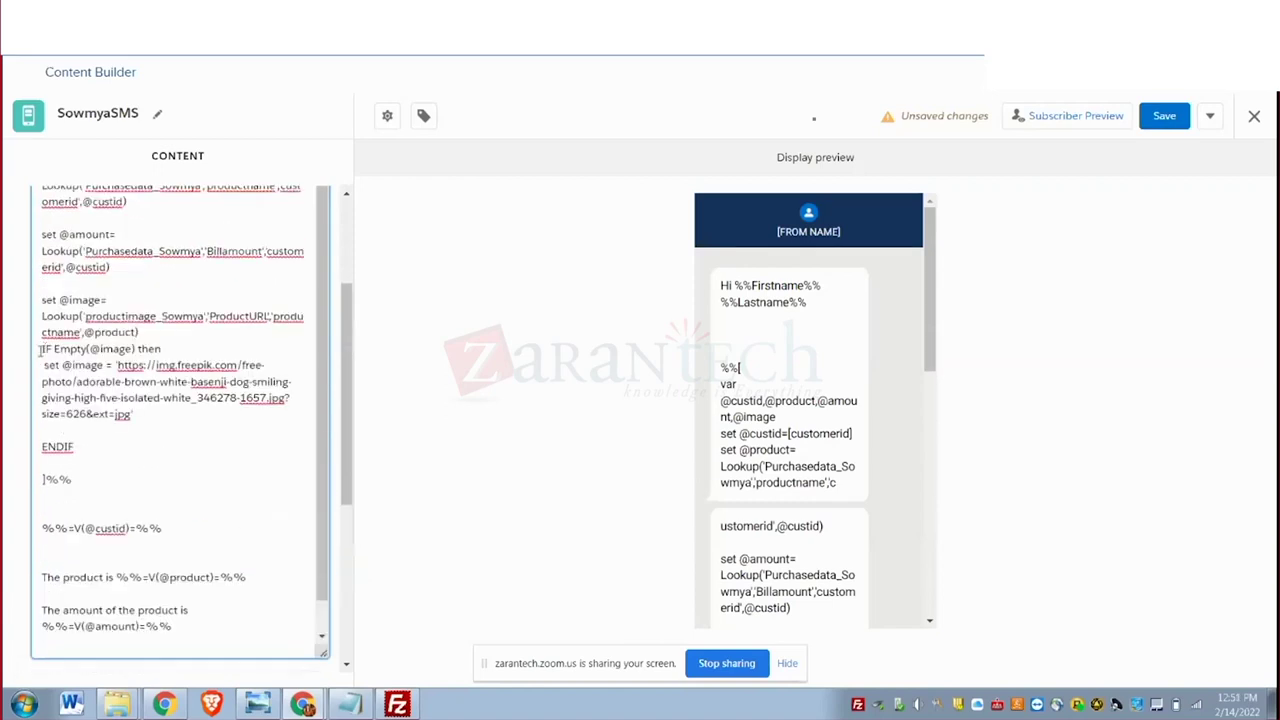
drag(40, 350, 77, 447)
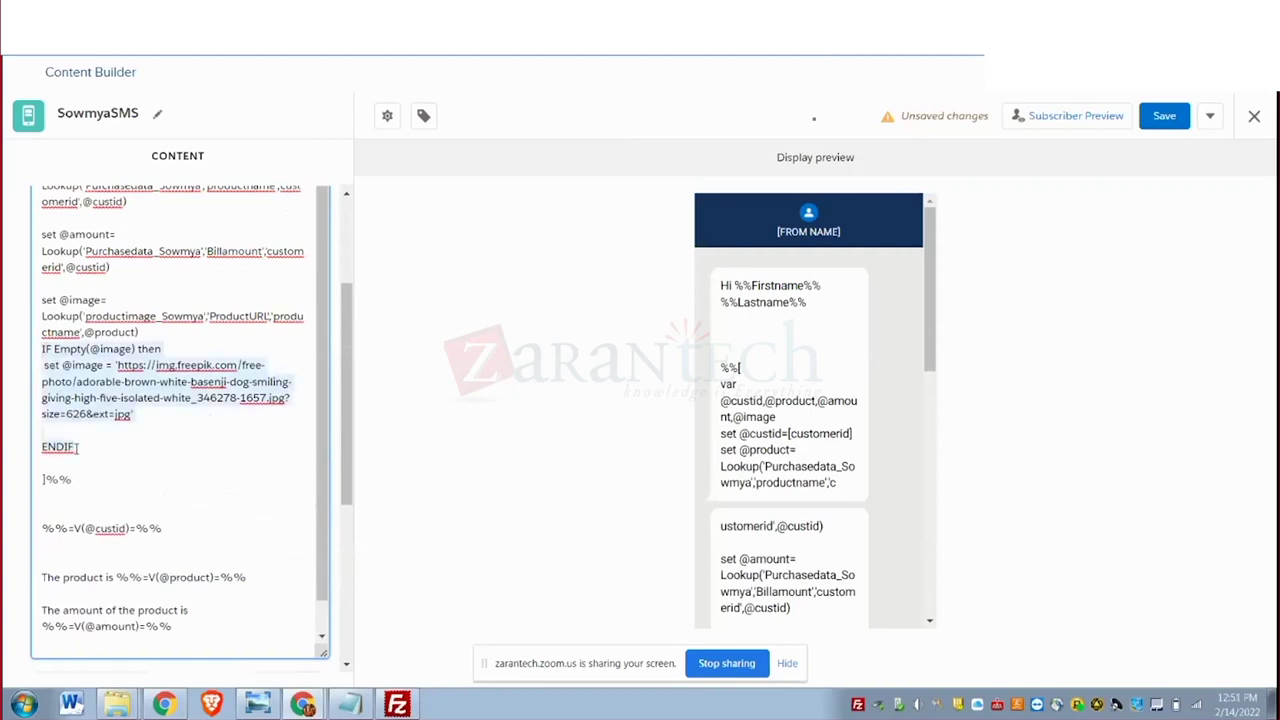
key(BackSpace)
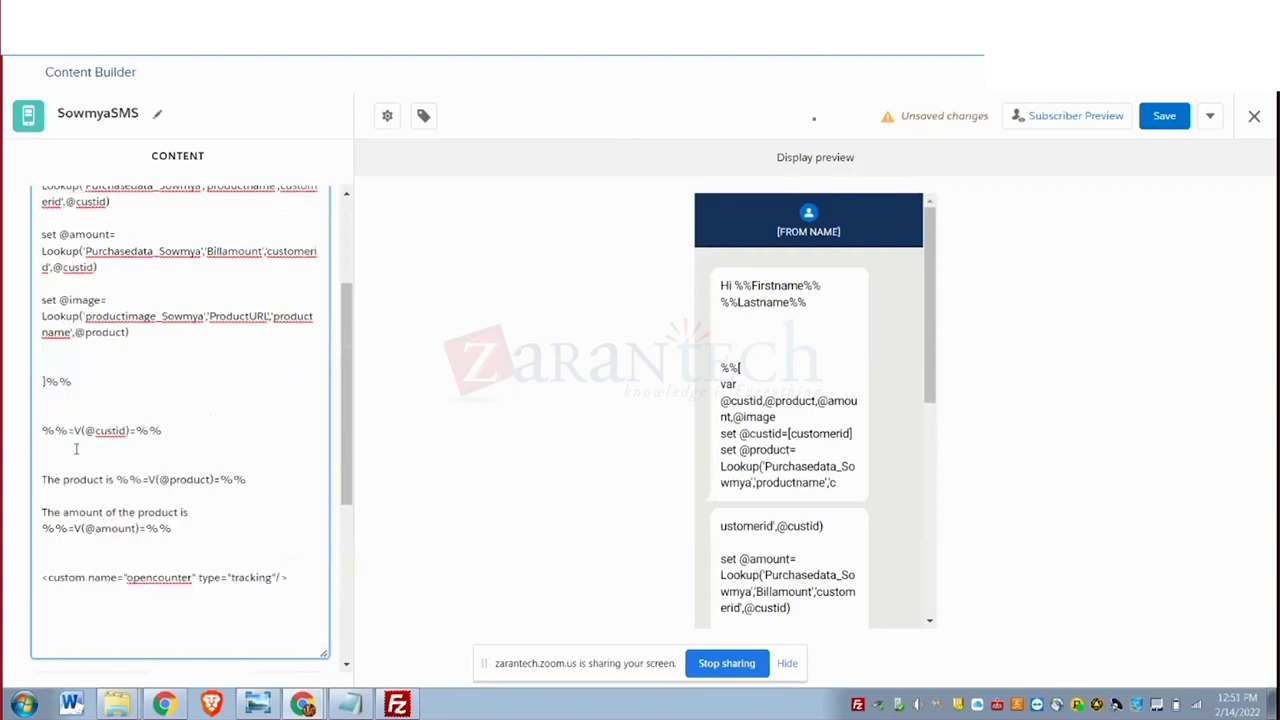
drag(297, 499, 30, 510)
key(BackSpace)
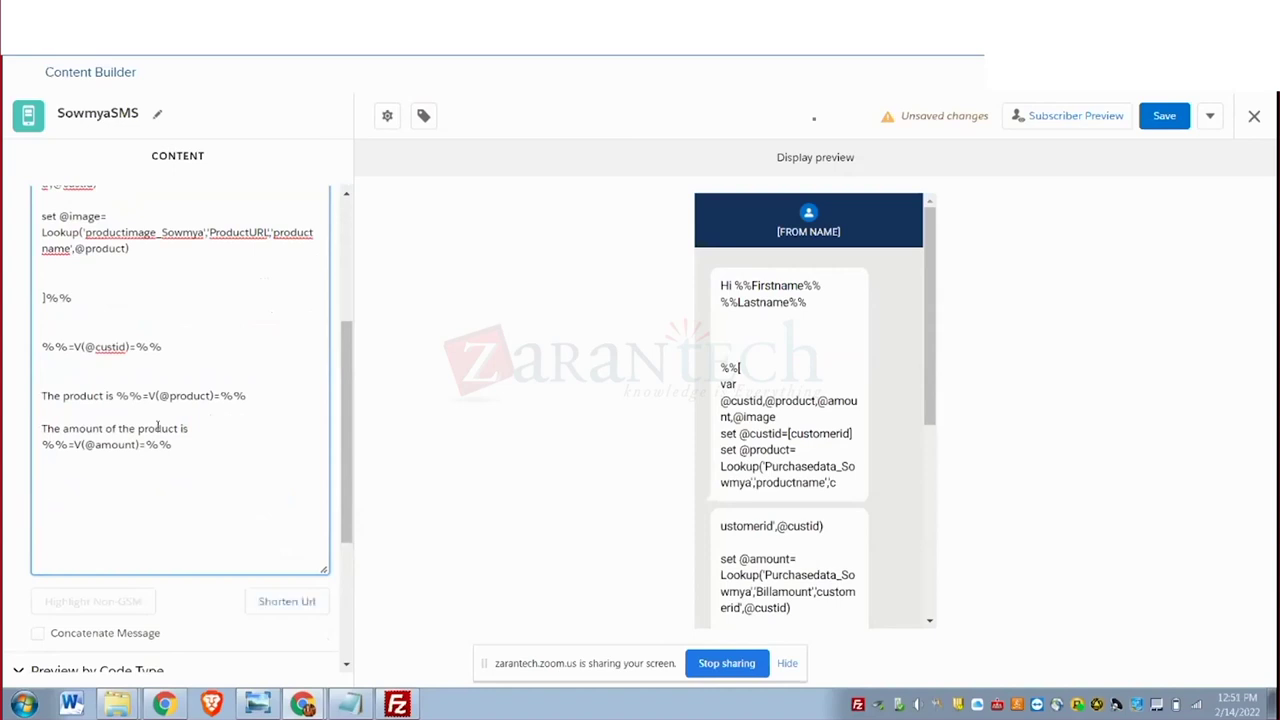
scroll(157, 428, up, 5)
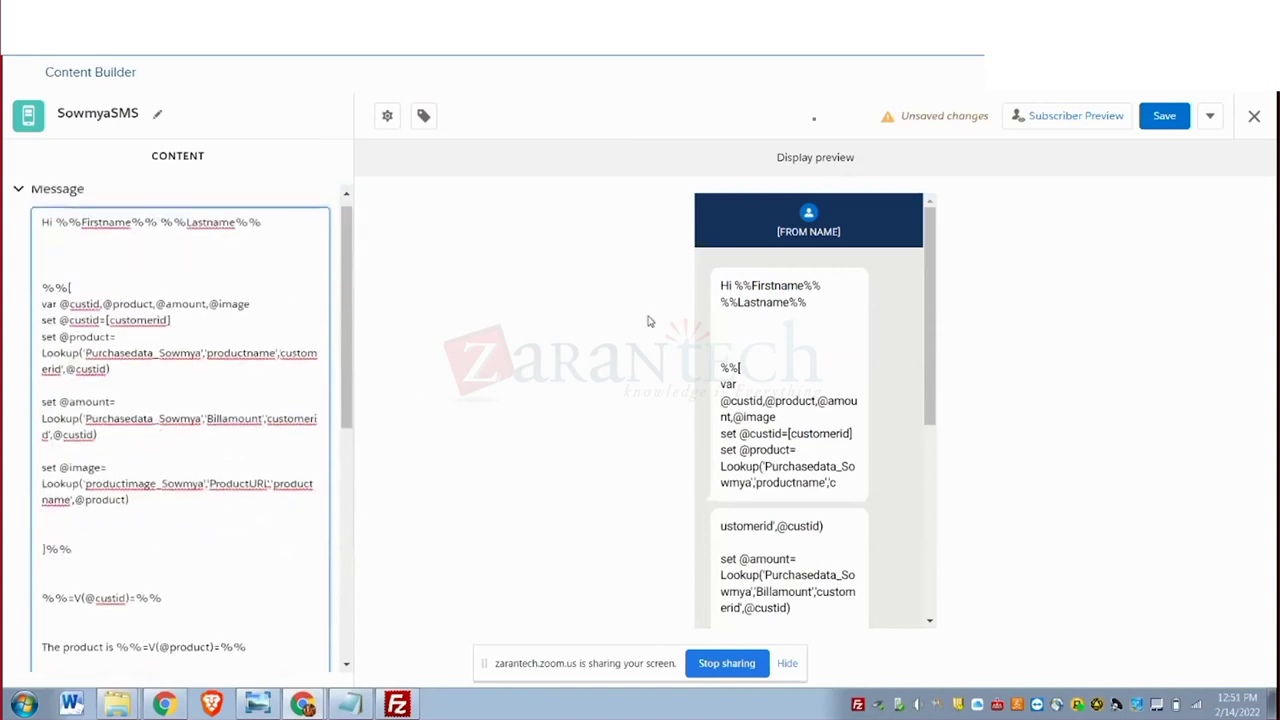
scroll(352, 358, up, 1)
Preview the SMS with customerdata_sowmya from the Sowmya folder, showing product laptop and amount 30000.
click(1091, 128)
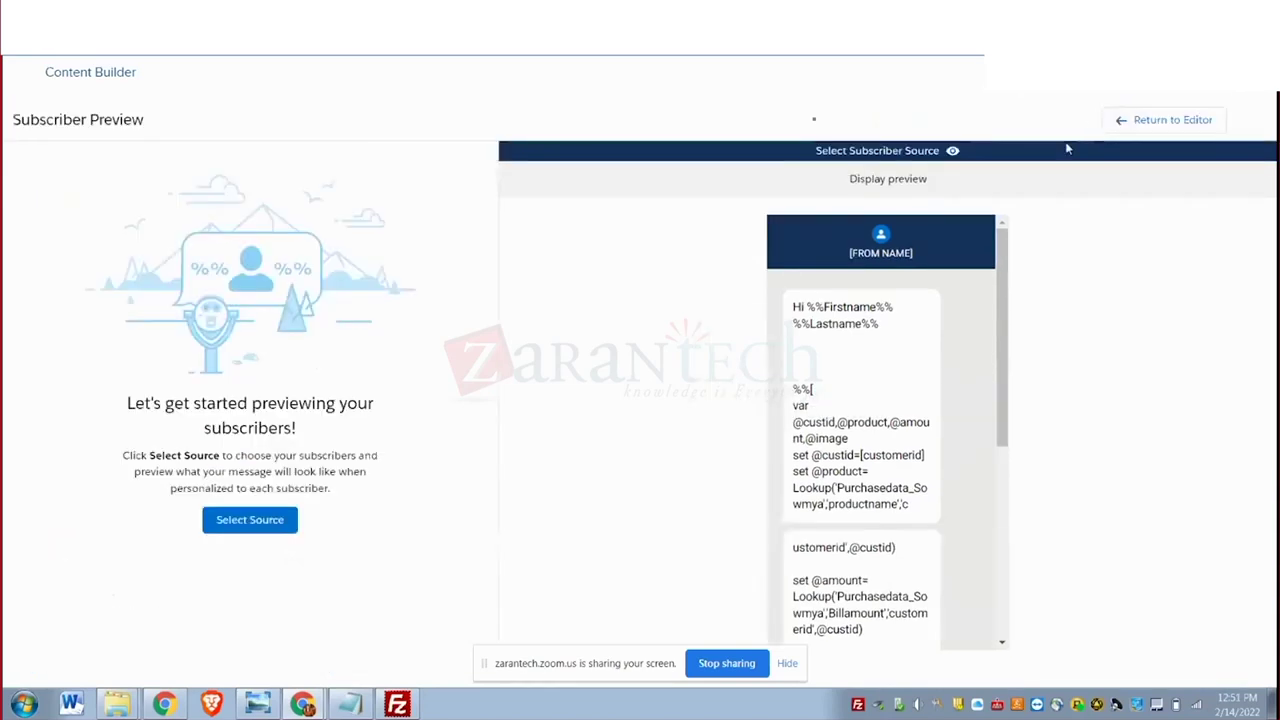
click(224, 534)
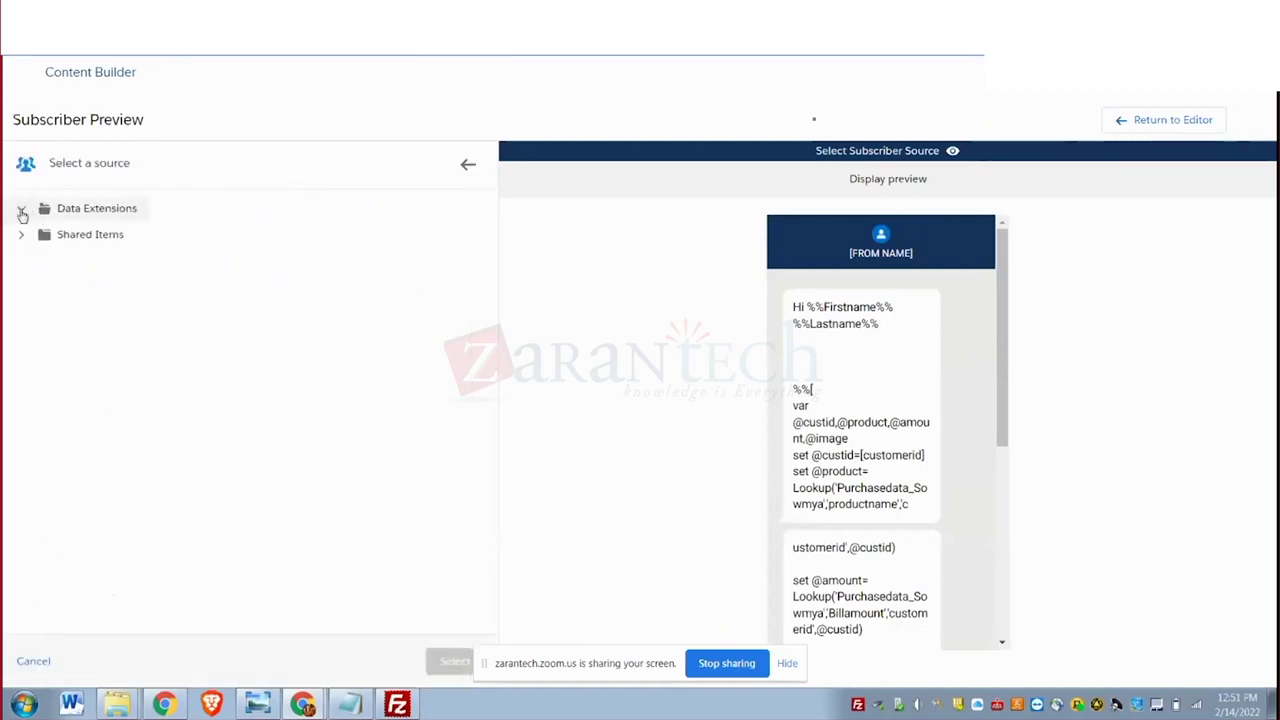
click(22, 213)
scroll(100, 480, down, 10)
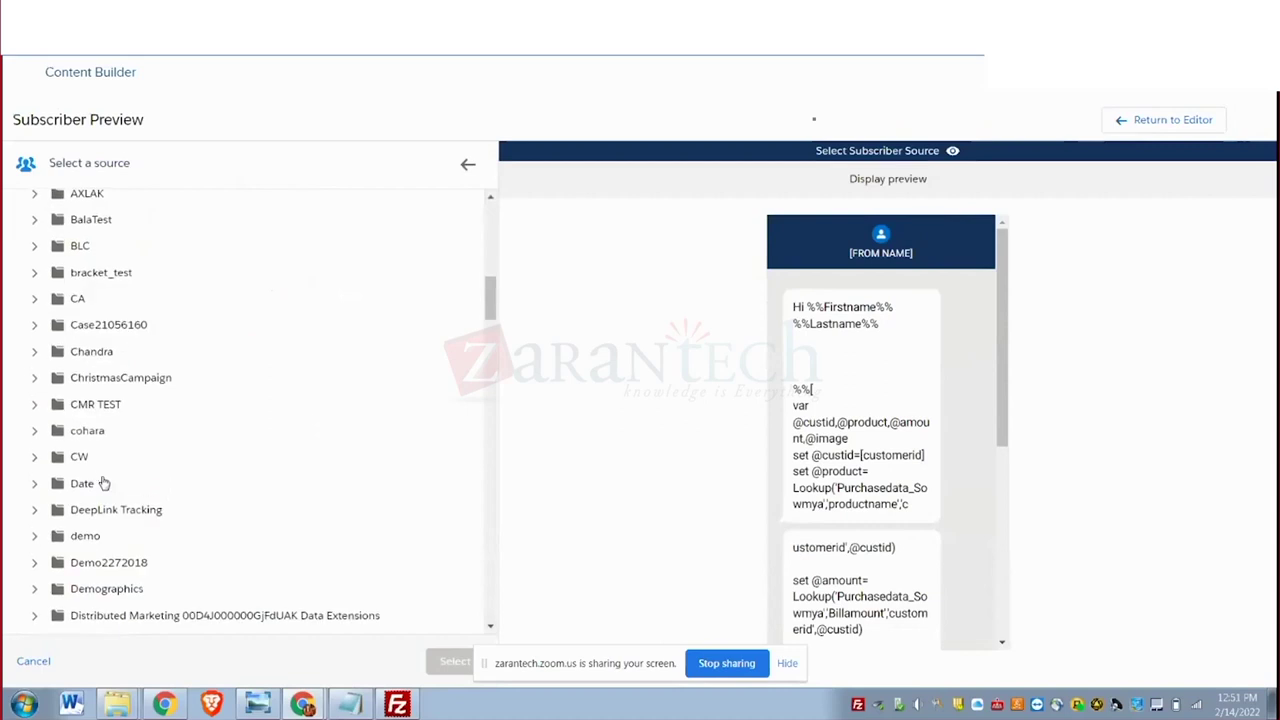
scroll(103, 482, down, 10)
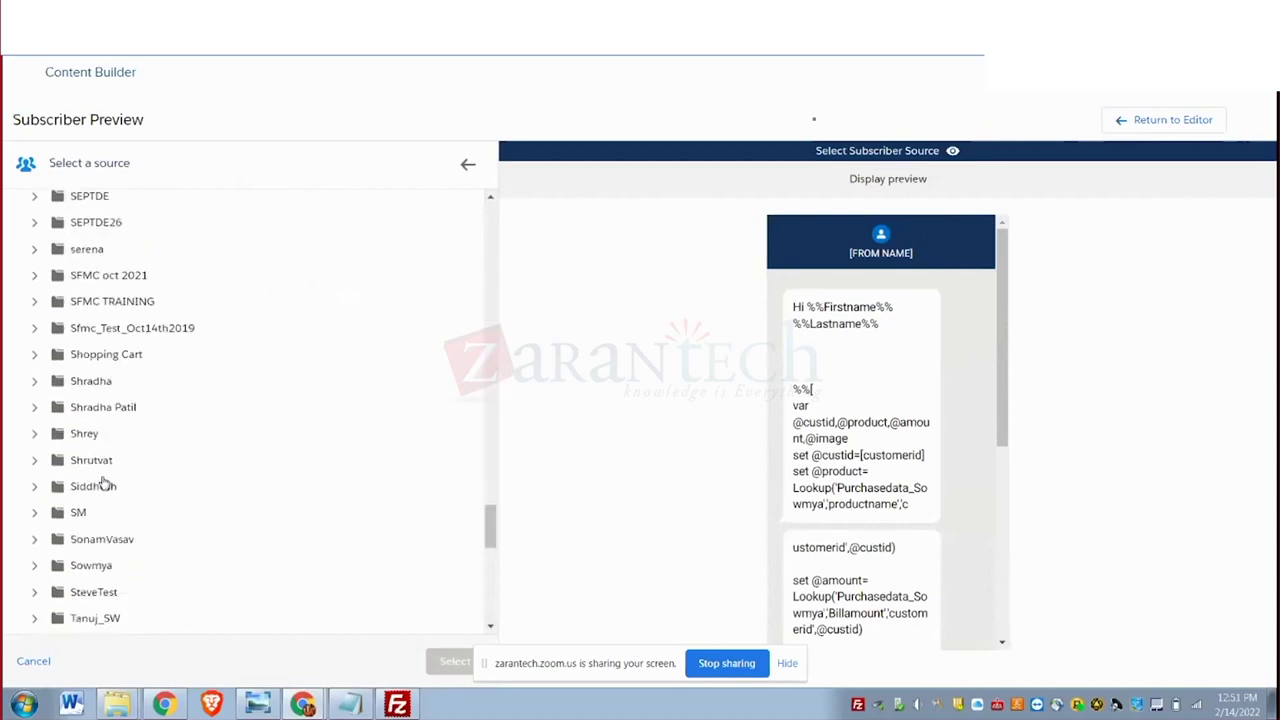
scroll(105, 484, down, 5)
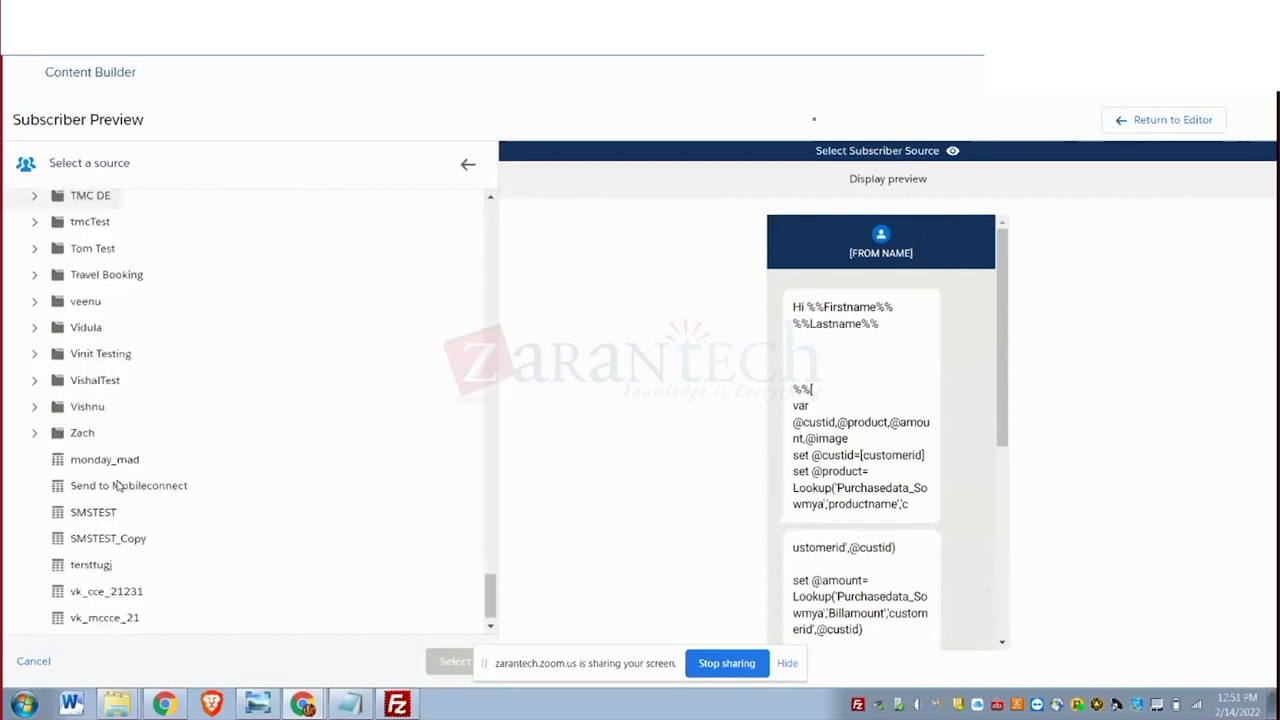
scroll(118, 487, up, 6)
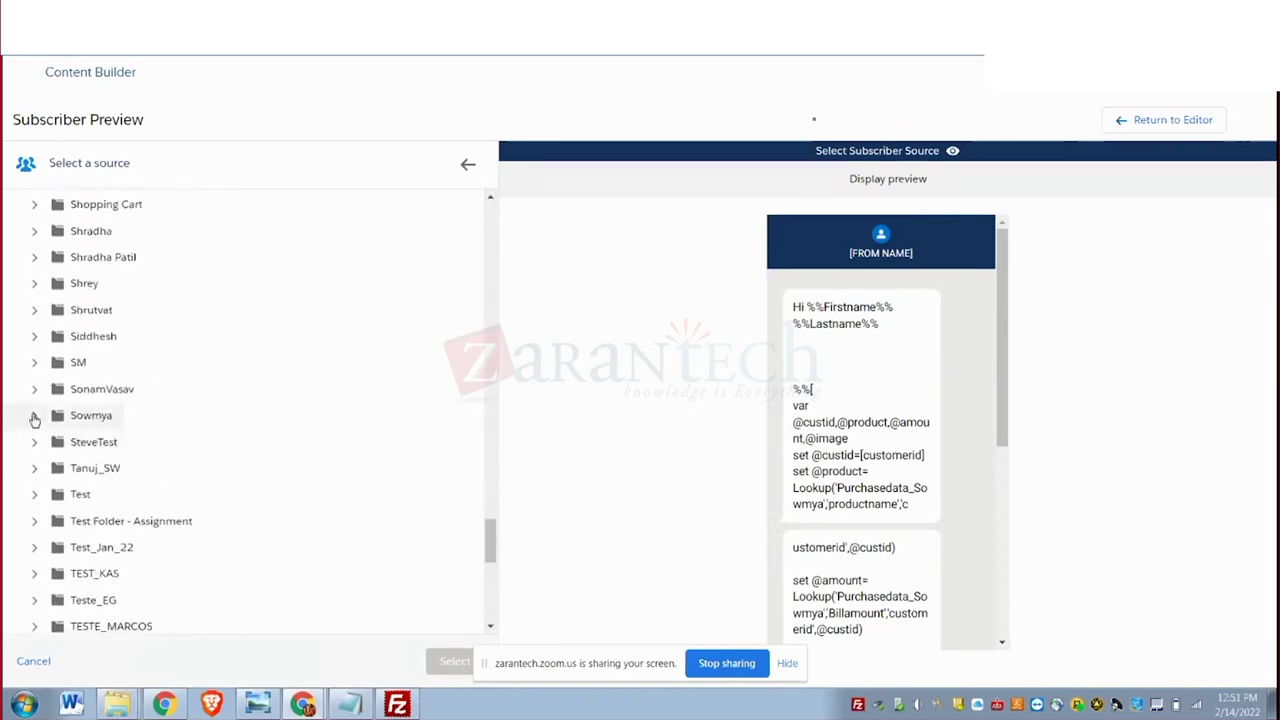
click(35, 418)
click(160, 445)
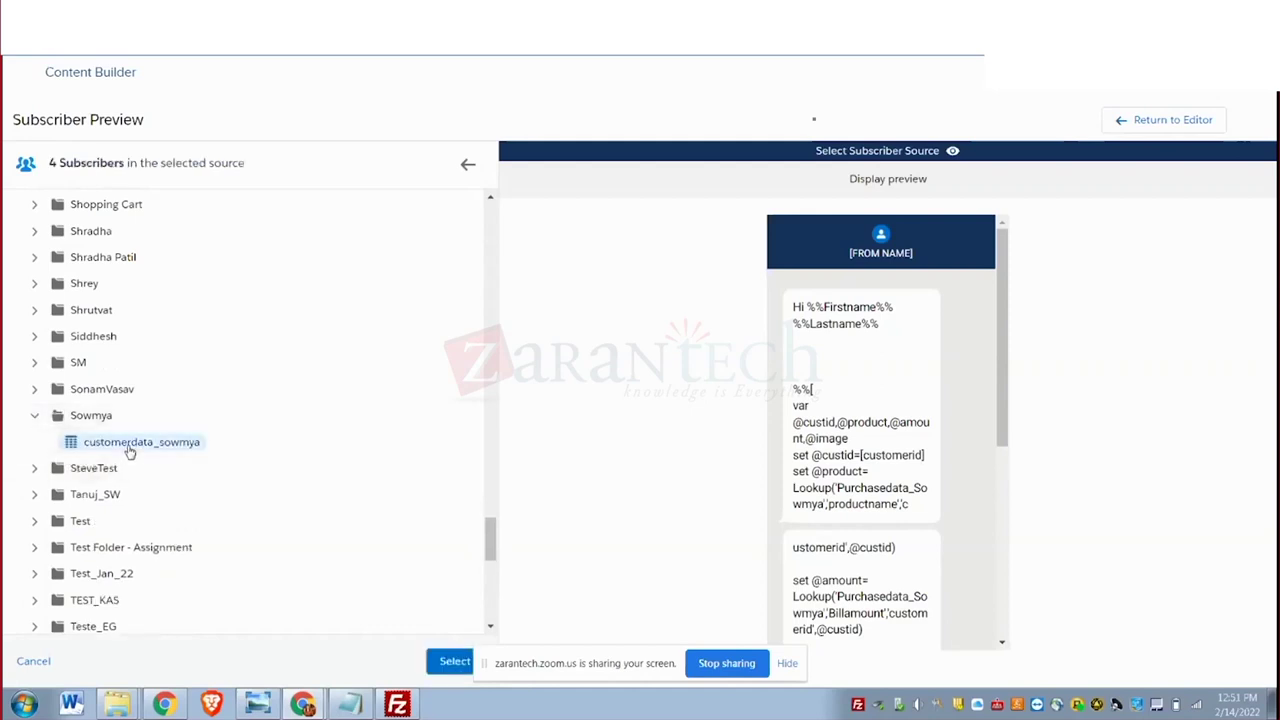
click(452, 662)
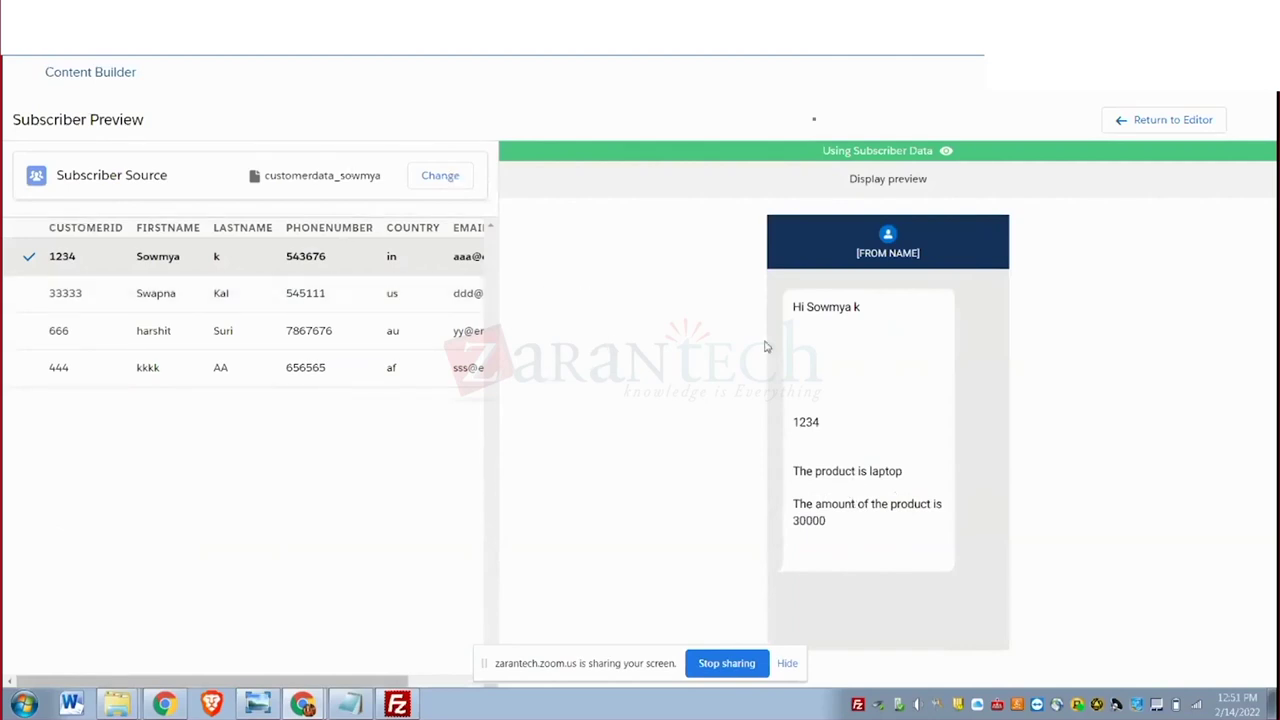
click(1124, 120)
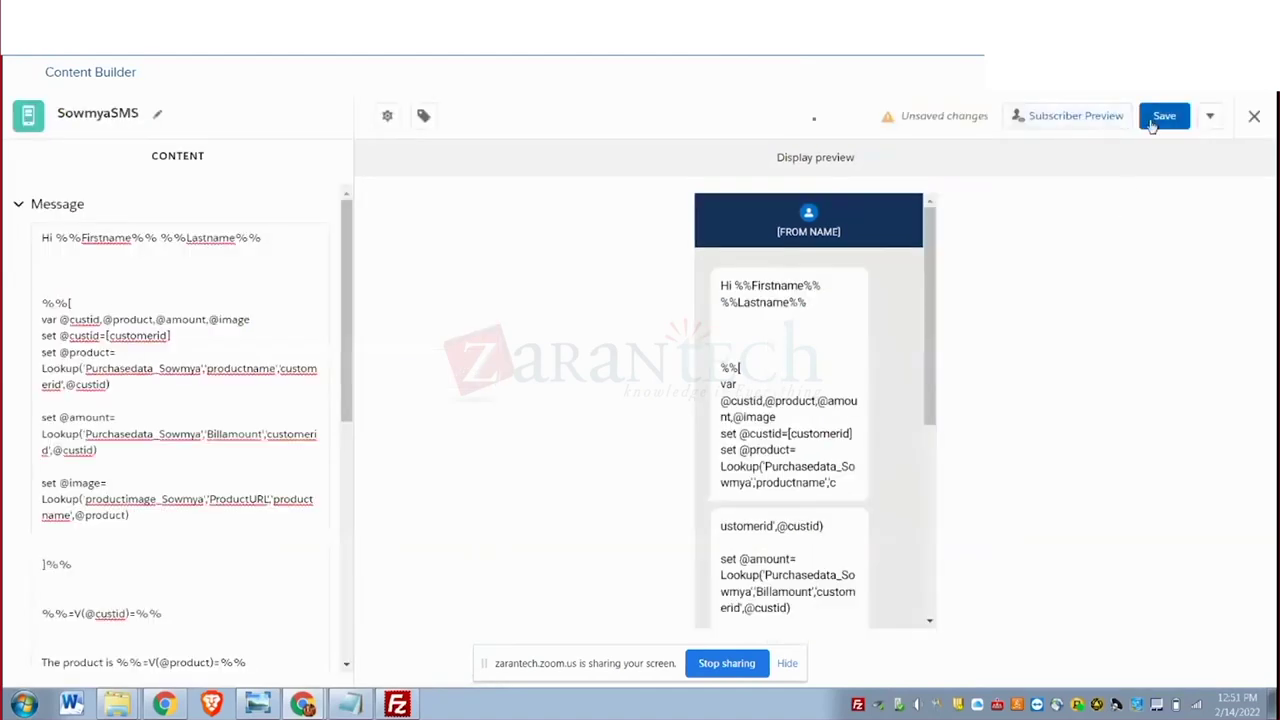
Save the SowmyaSMS message, then check and cancel the automation's Send SMS choices.
click(1152, 120)
click(1160, 120)
click(78, 58)
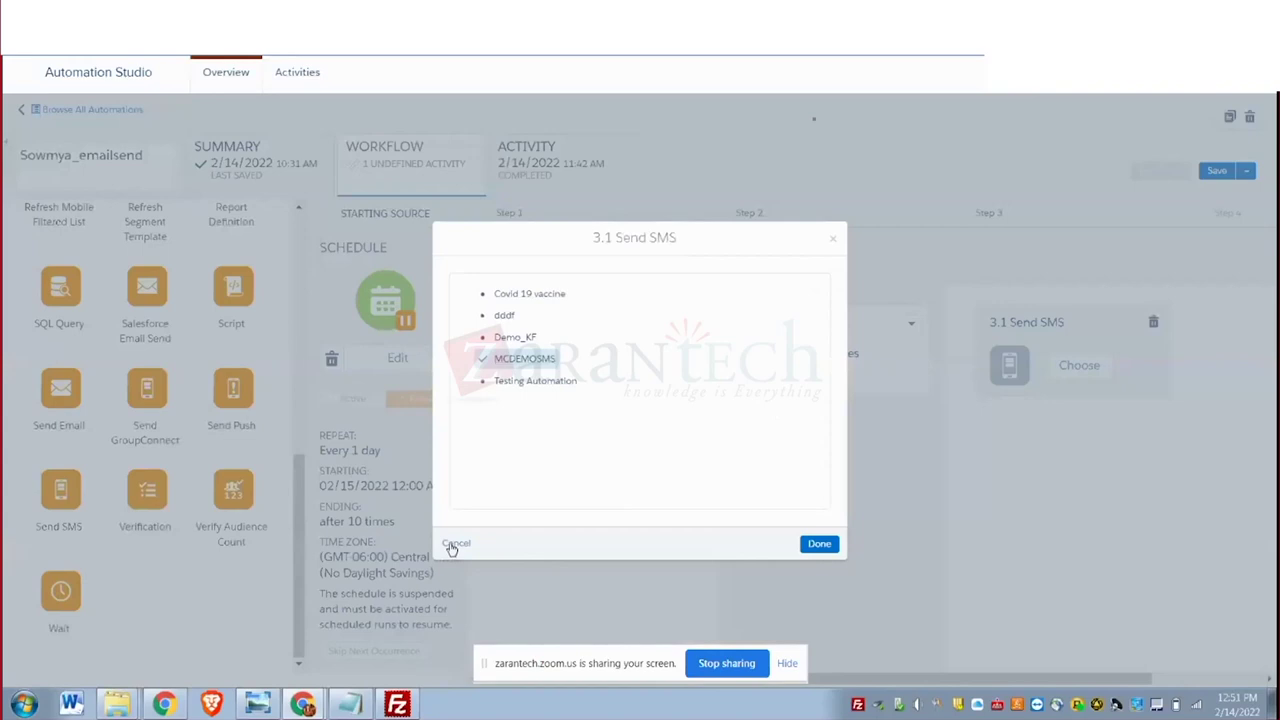
click(454, 543)
Reopen the Send SMS definitions list and bring up the Mobile Studio apps menu.
click(1088, 366)
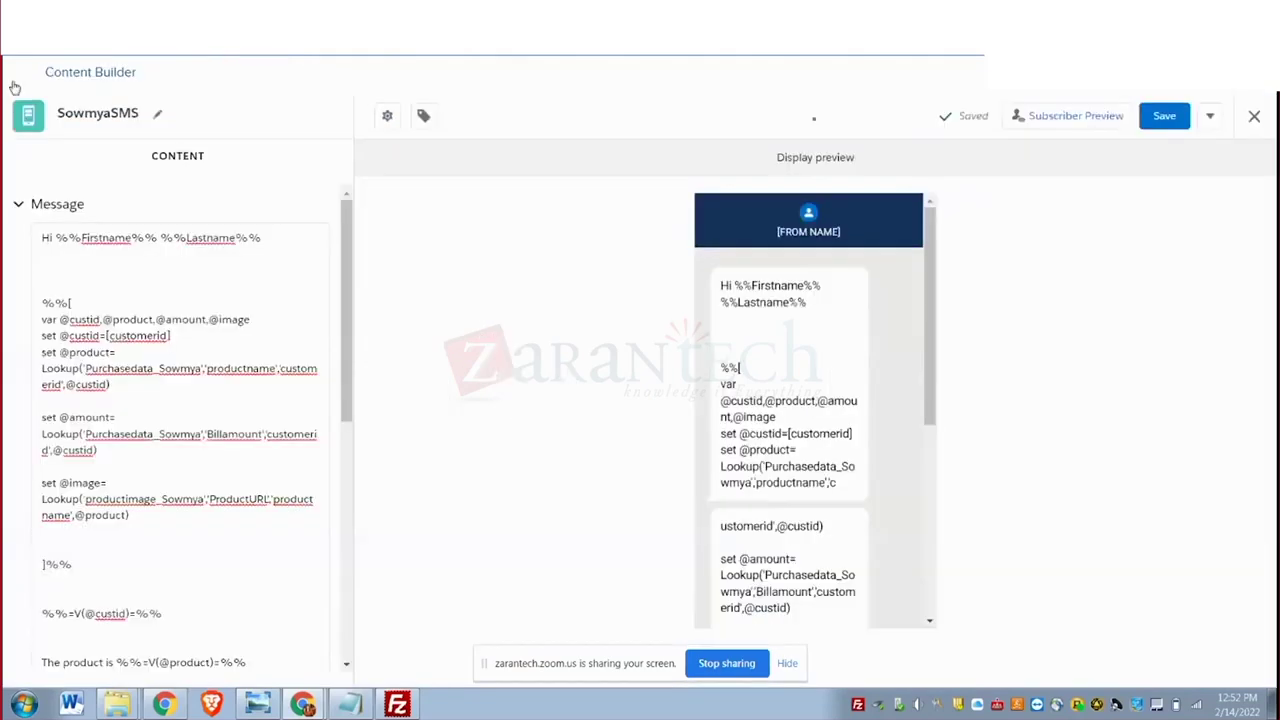
mouse_move(14, 80)
mouse_move(18, 167)
mouse_move(118, 166)
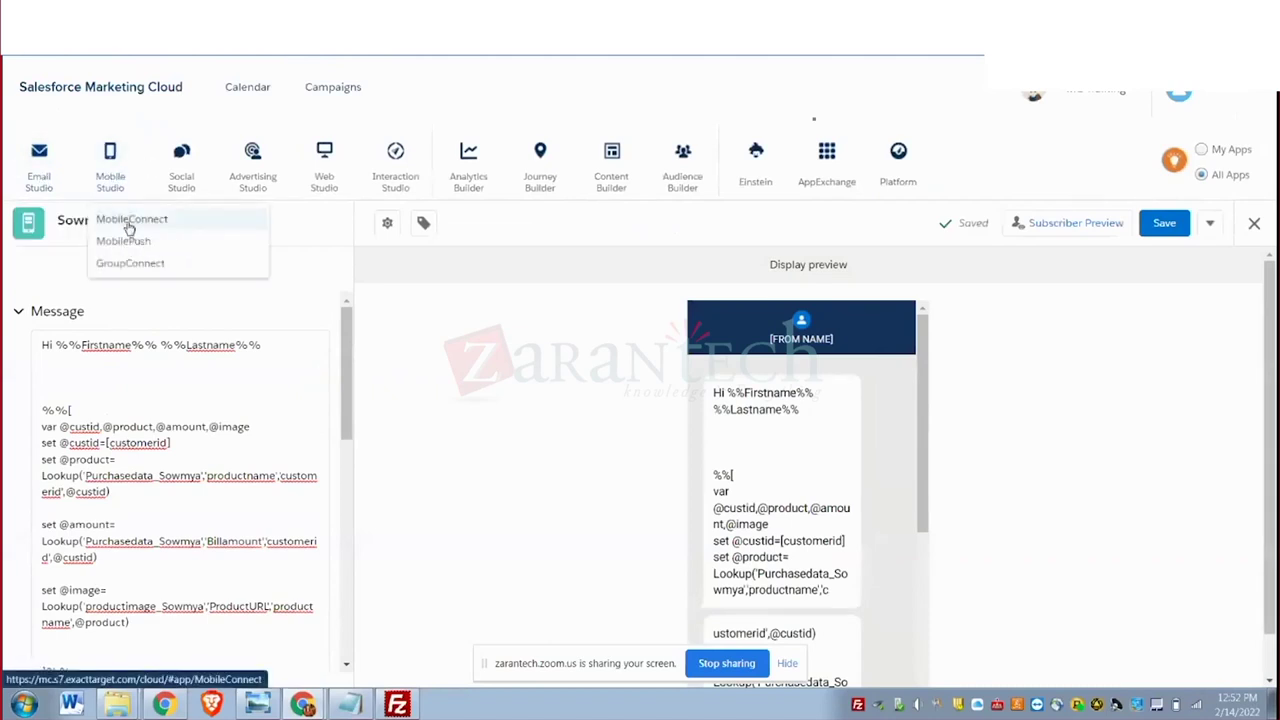
Start a new Outbound SMS message in MobileConnect, dismissing the improvements notice.
click(127, 221)
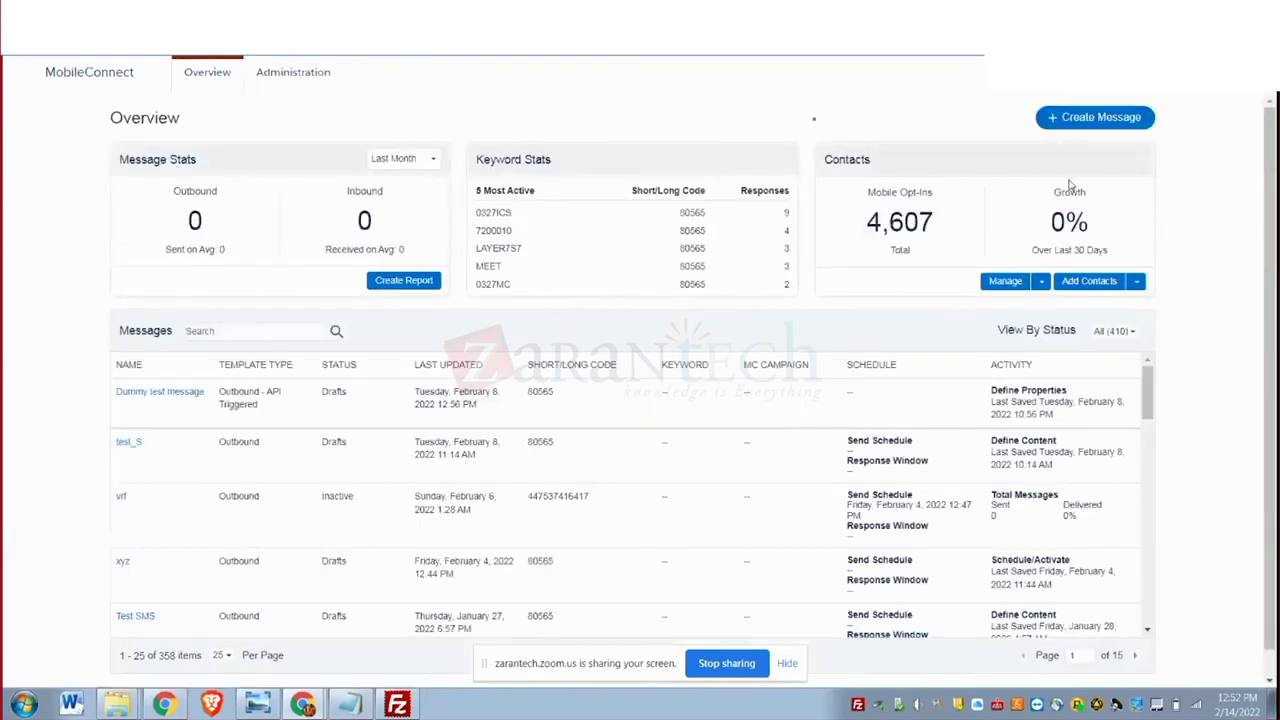
click(1060, 118)
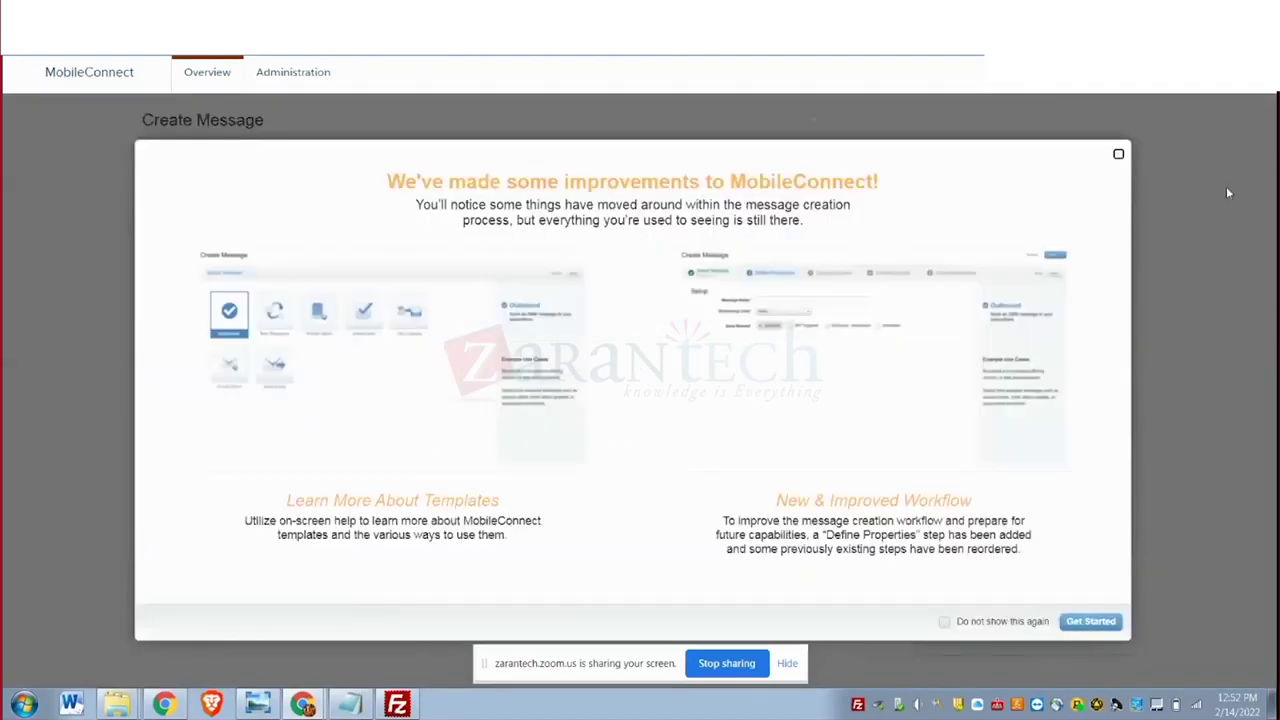
click(1119, 155)
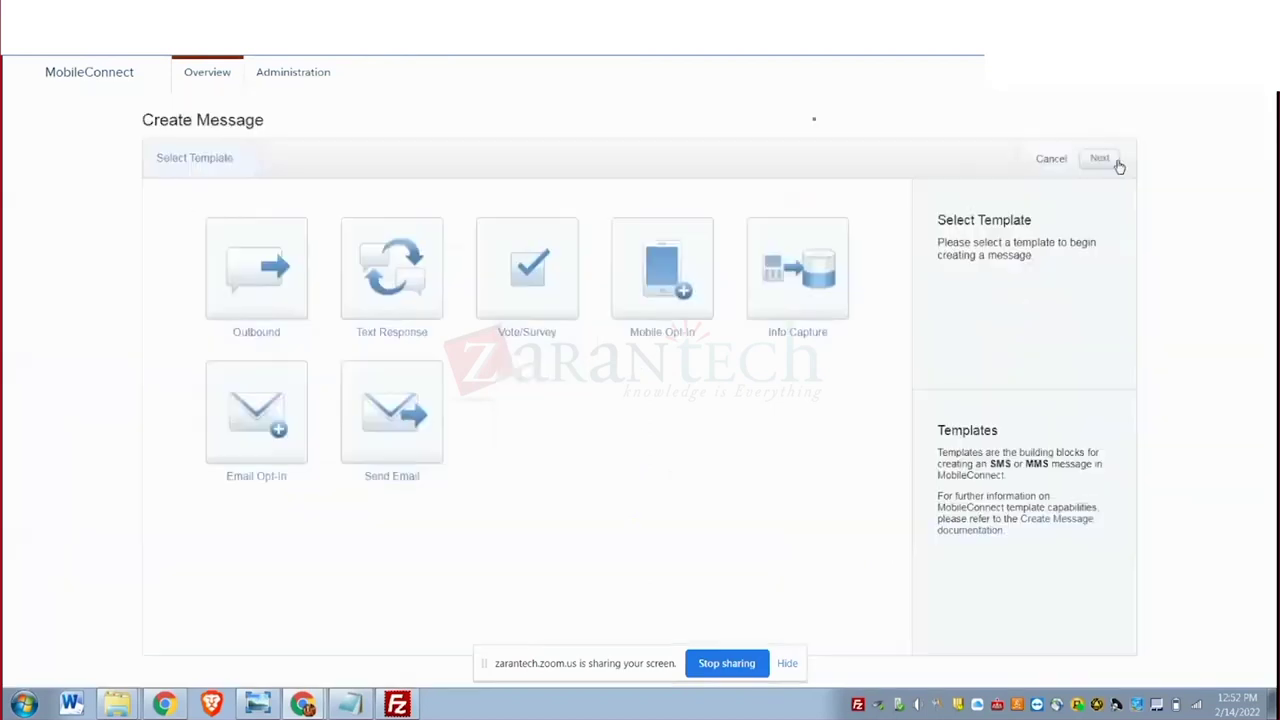
click(259, 304)
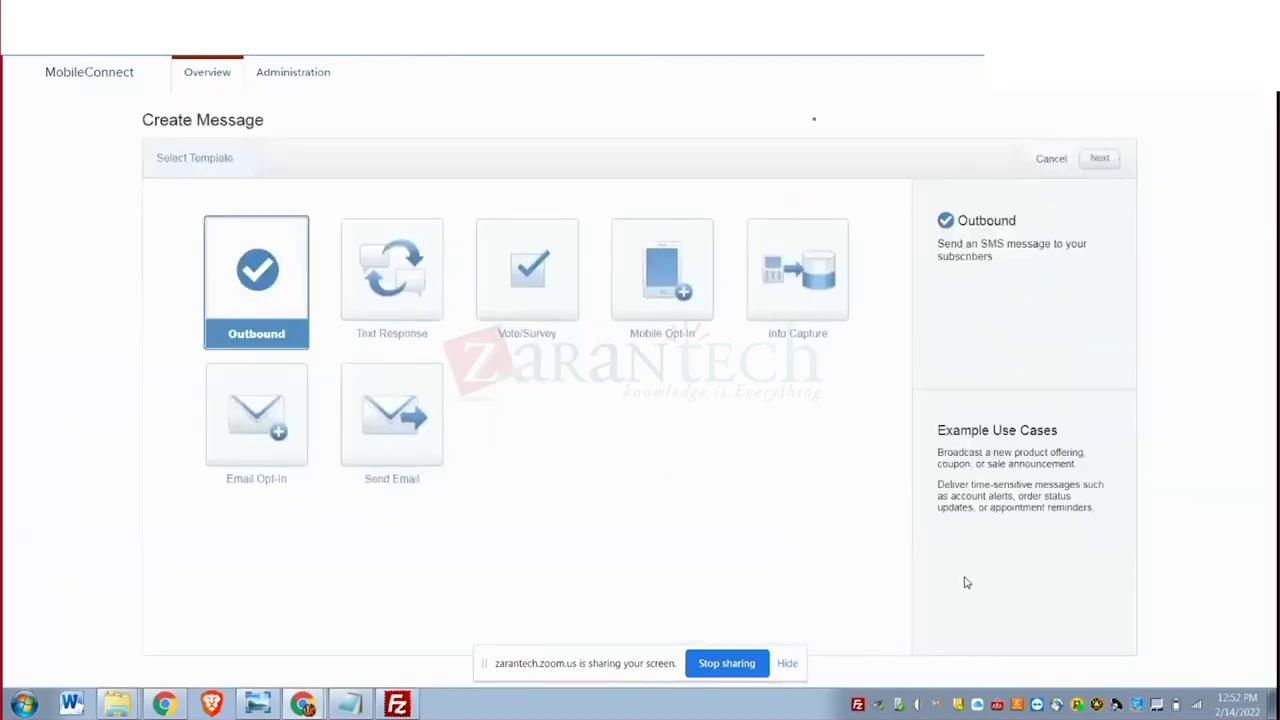
click(787, 663)
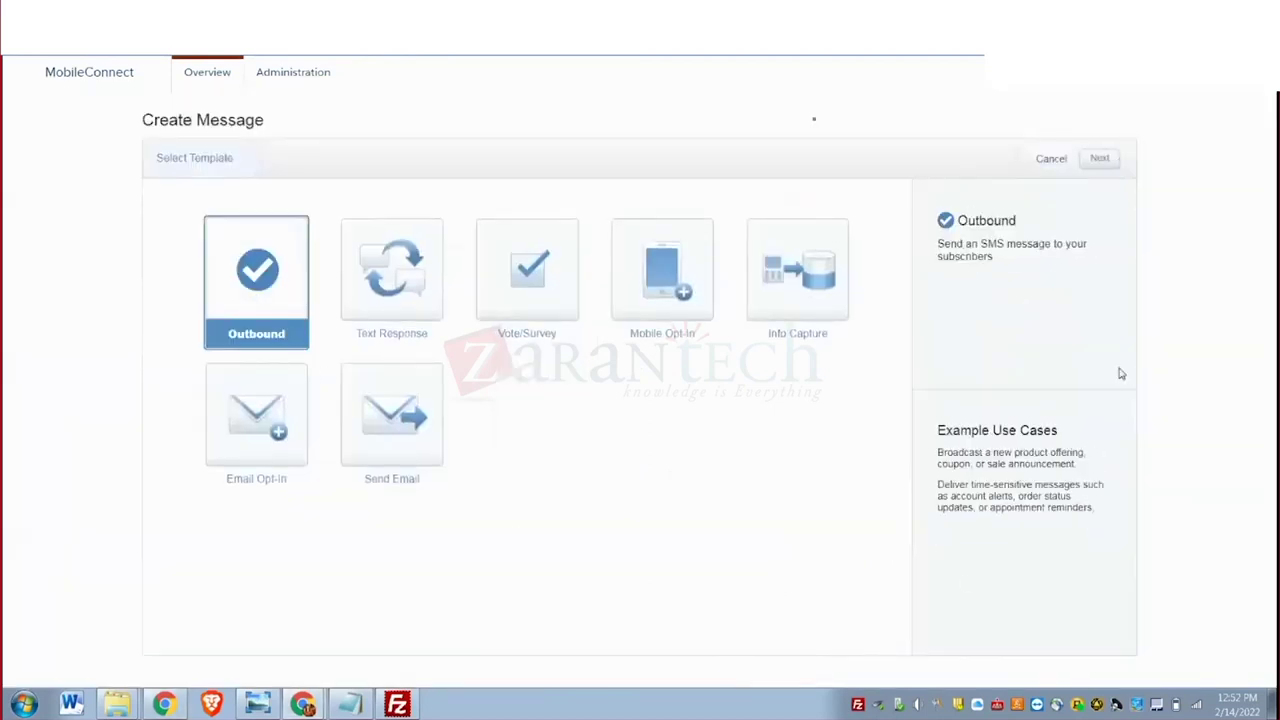
click(1097, 162)
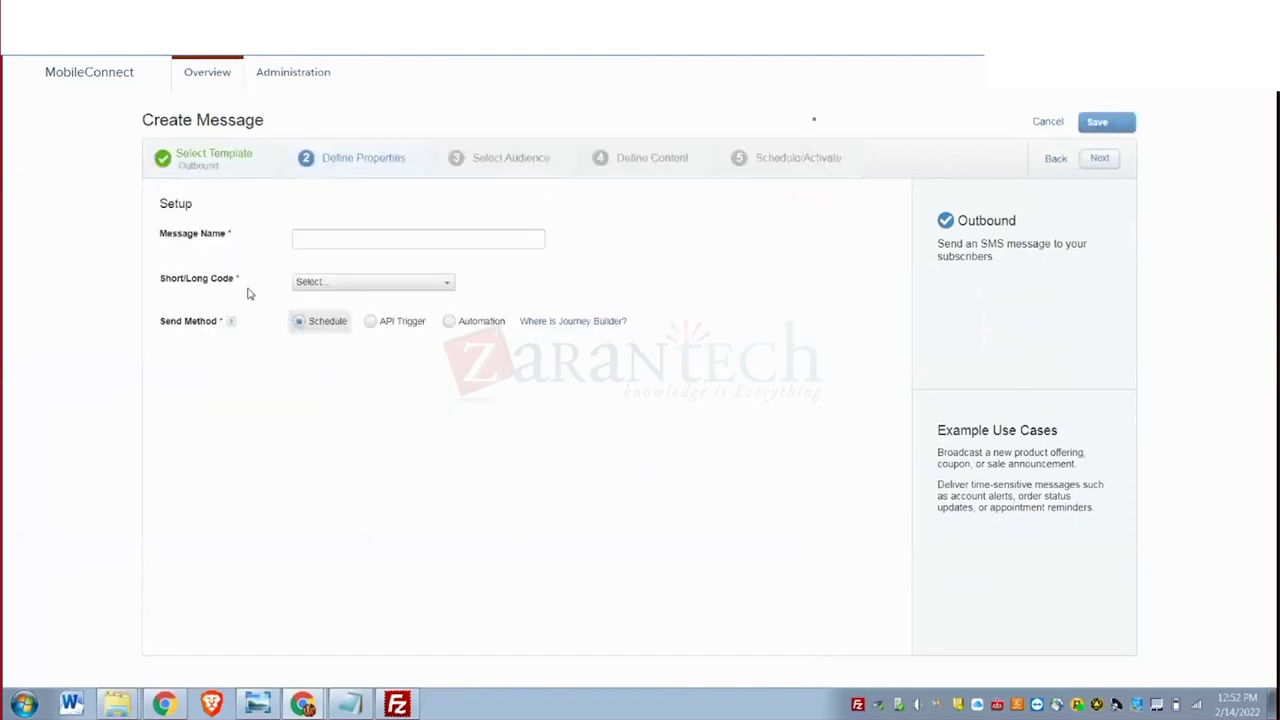
Name the message Sowmya, using short code 80565 US and the Automation send method.
click(322, 242)
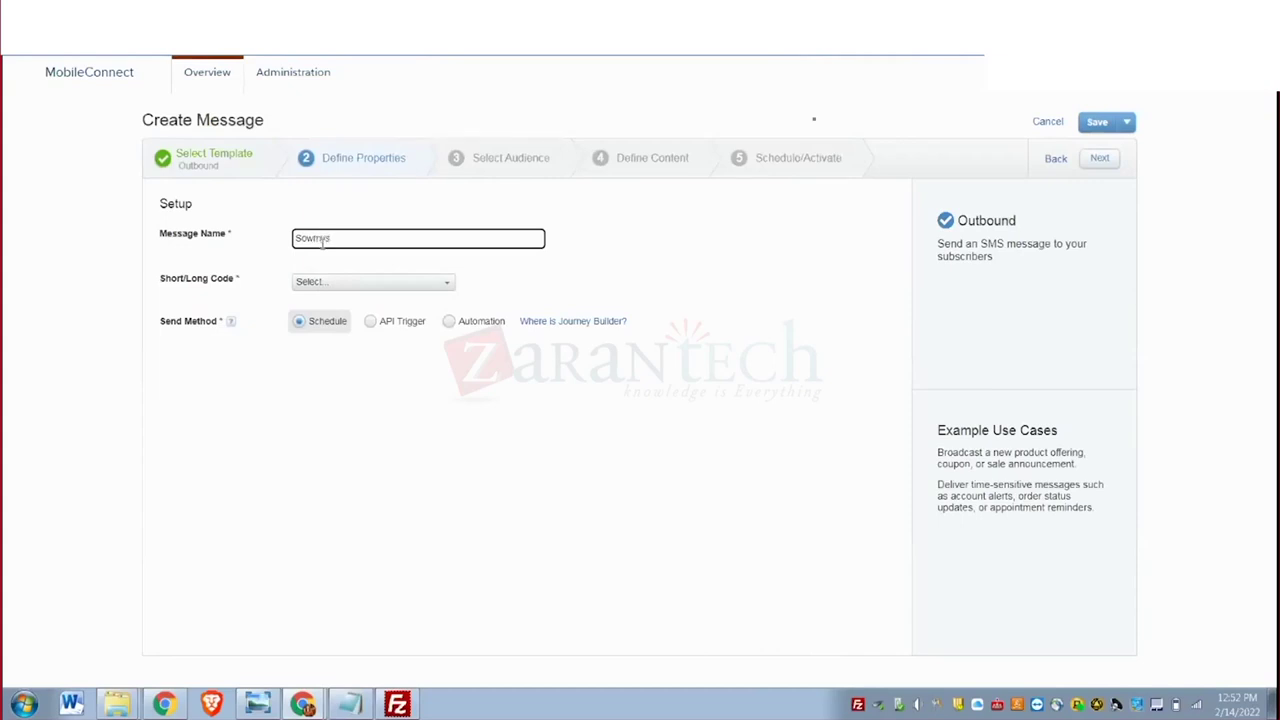
key(BackSpace)
click(308, 285)
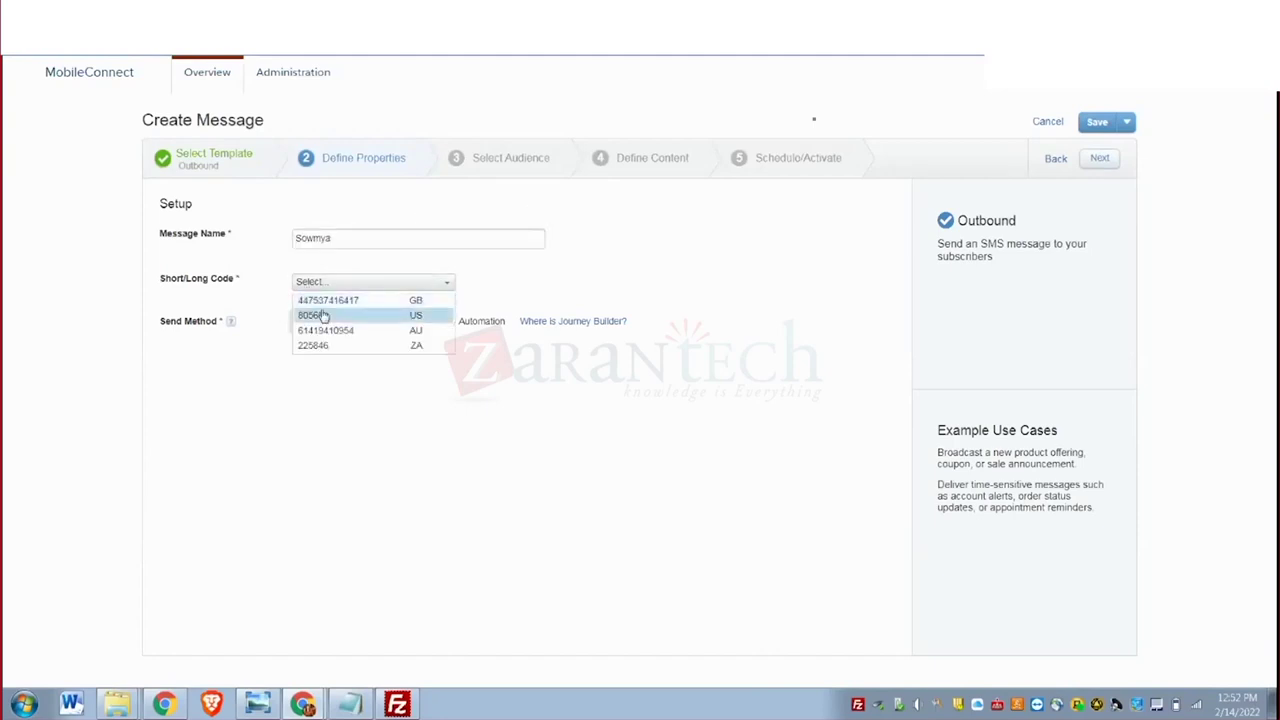
click(318, 316)
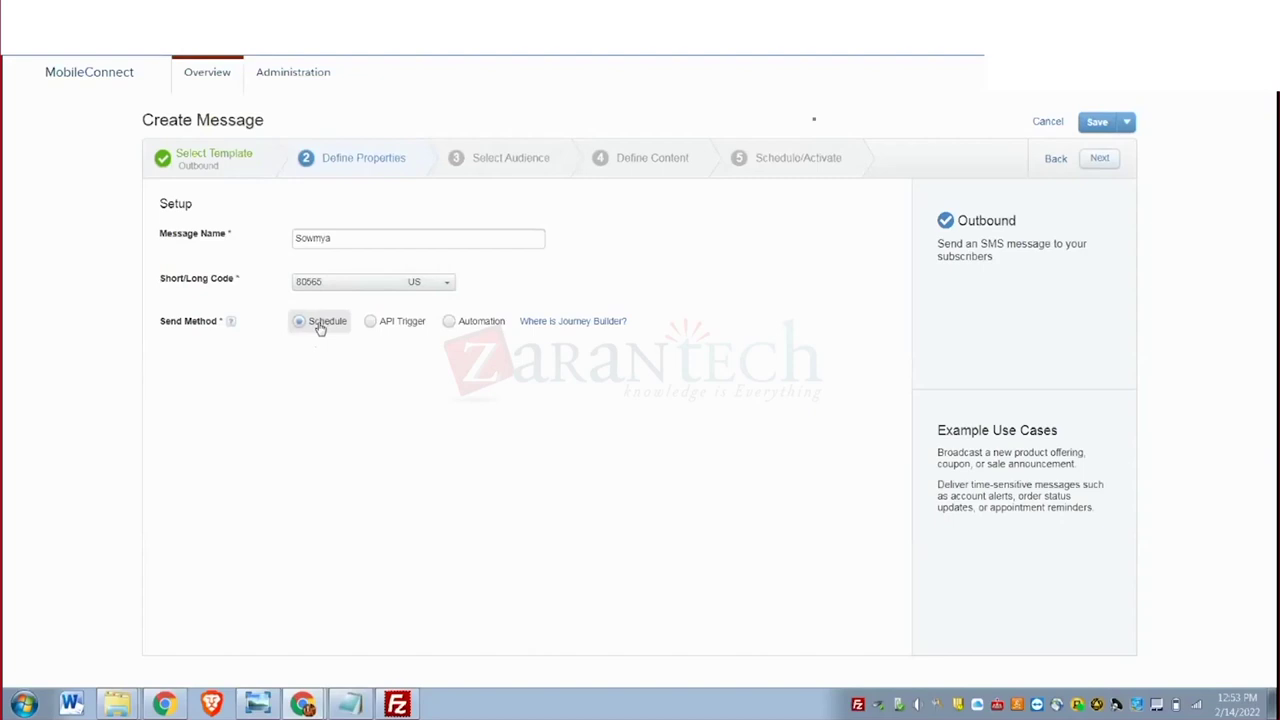
click(450, 326)
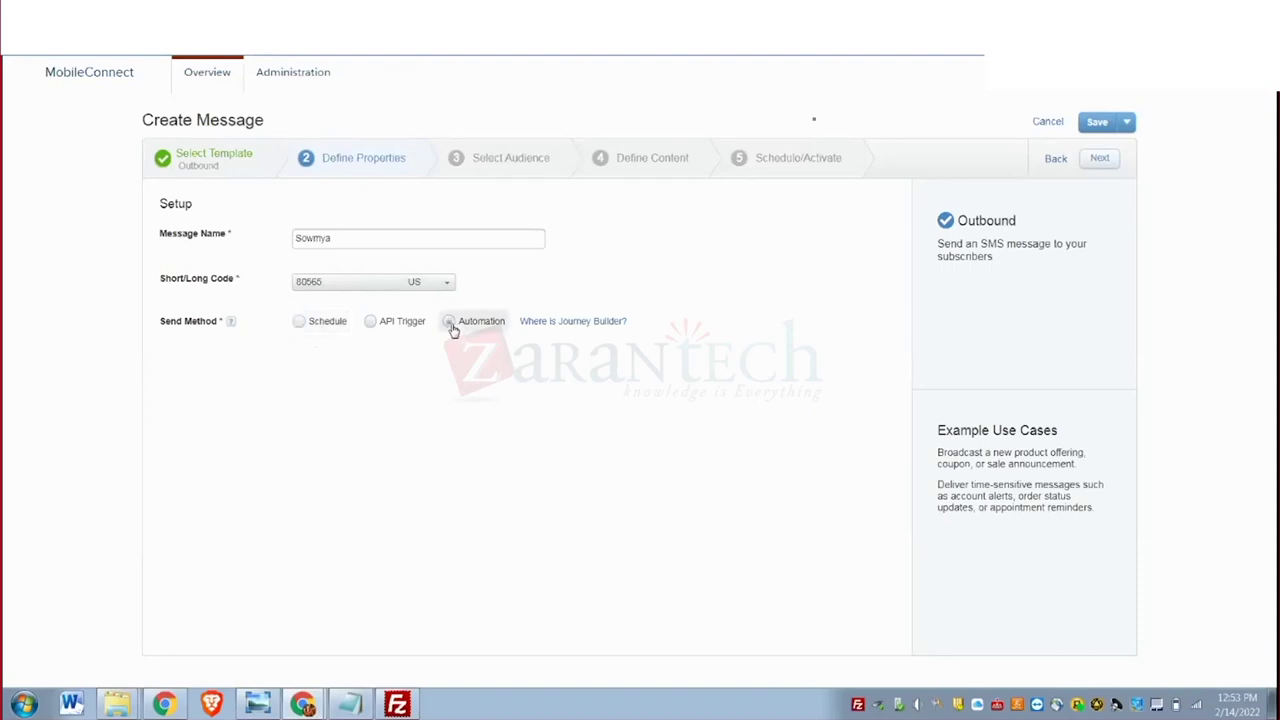
click(1103, 161)
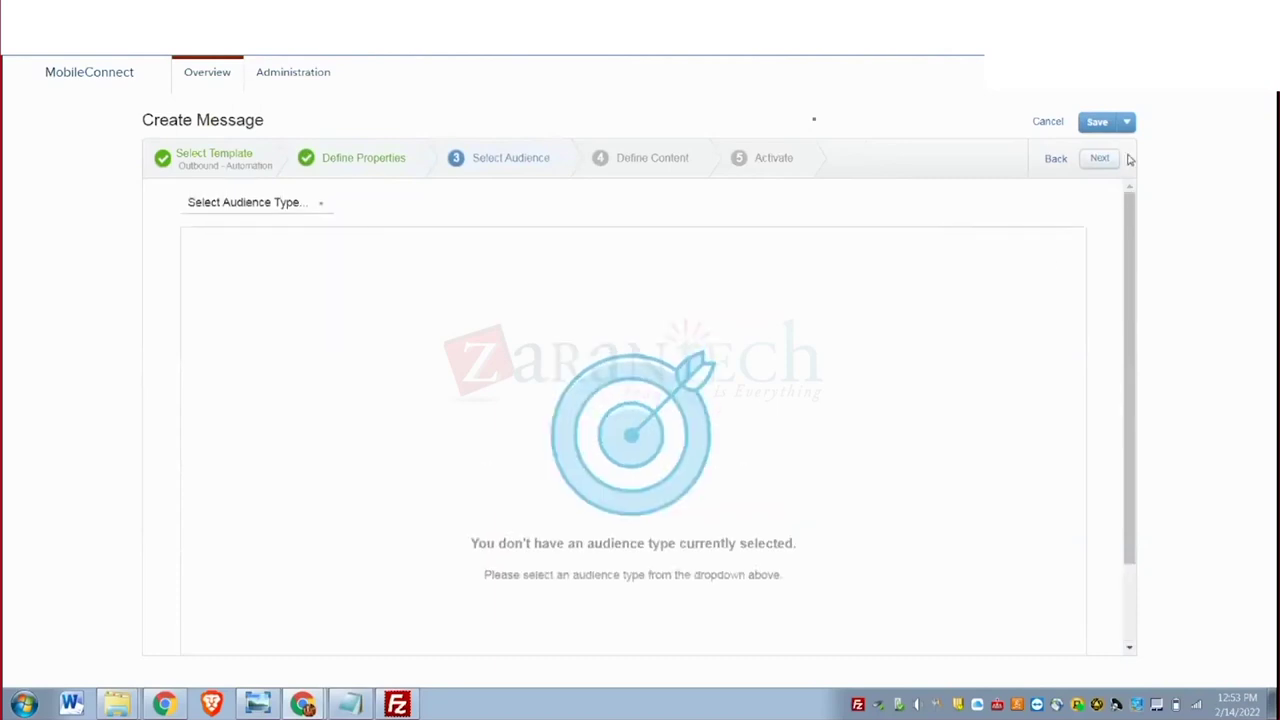
Set the audience type to Data Extension and expand the Data Extensions tree.
scroll(677, 433, down, 1)
scroll(676, 432, up, 1)
click(271, 203)
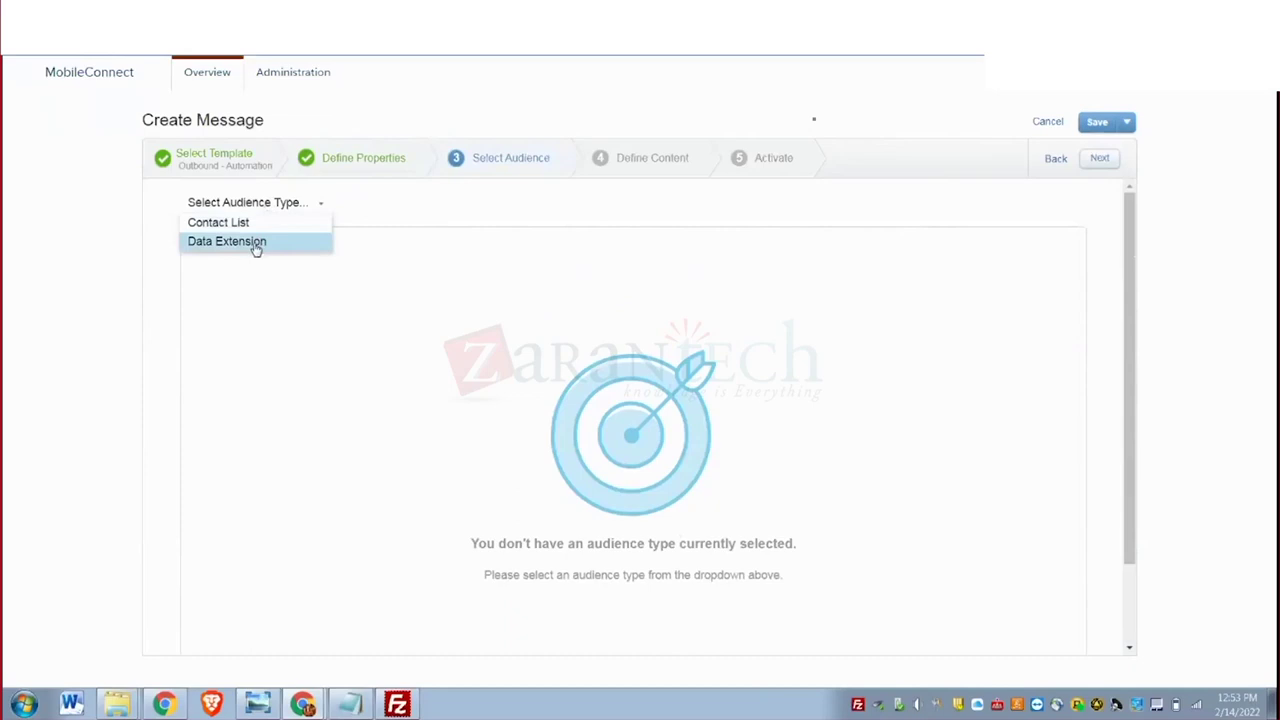
click(255, 243)
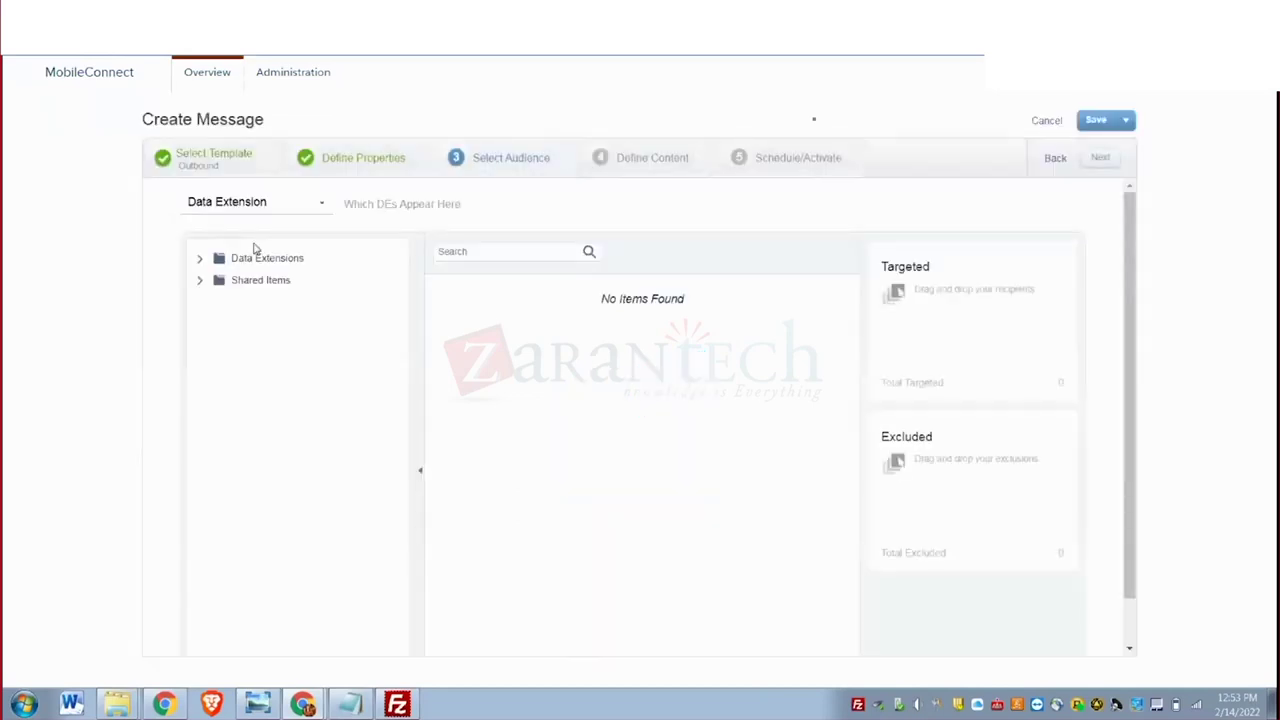
click(199, 262)
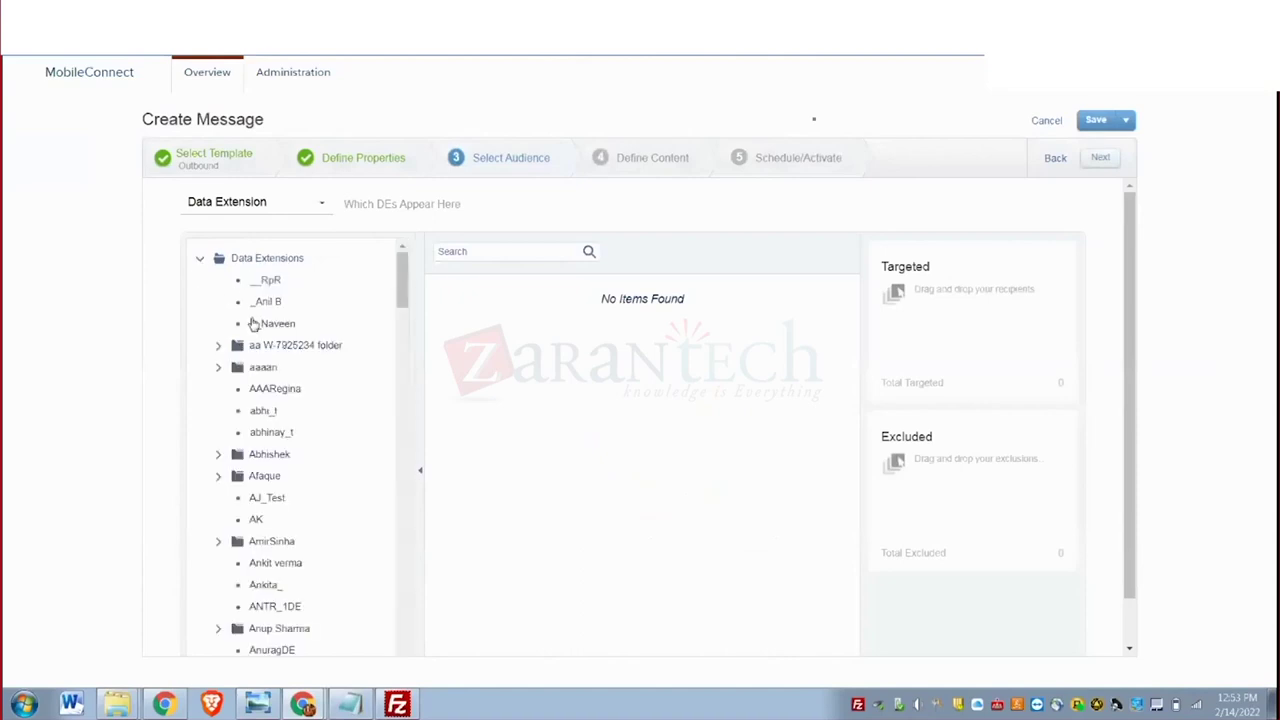
scroll(287, 434, down, 3)
scroll(288, 434, down, 5)
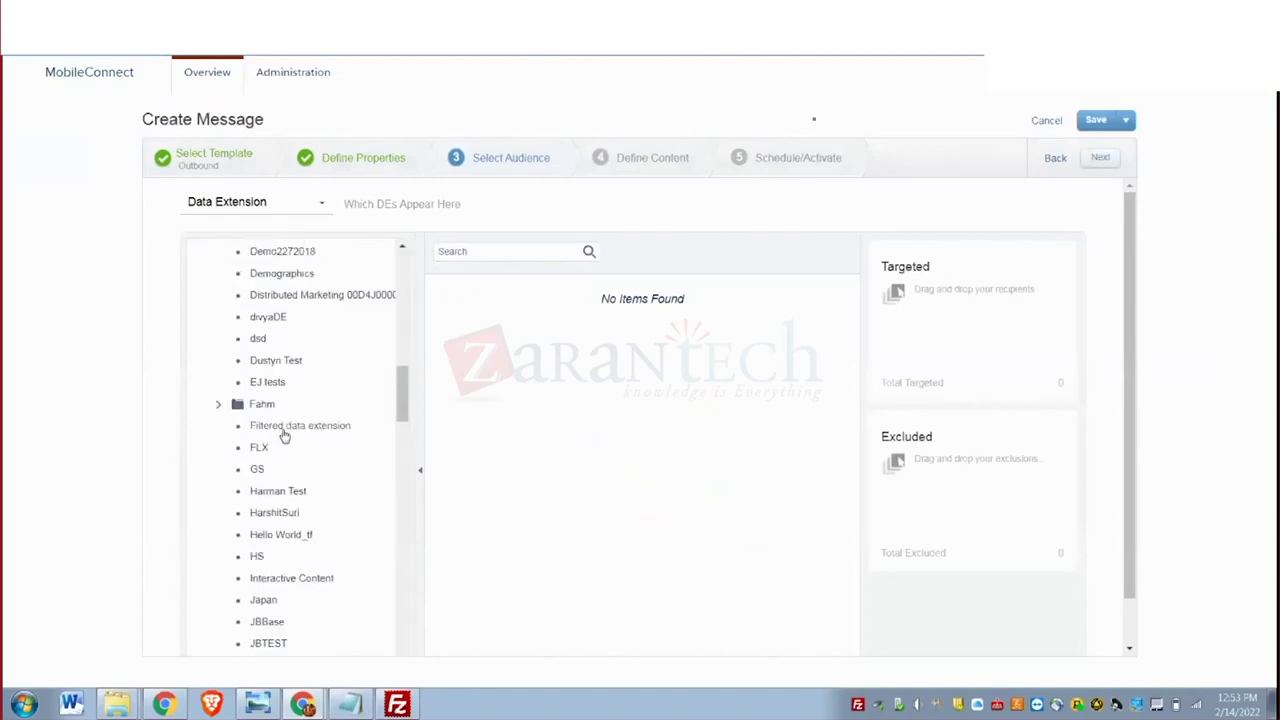
scroll(284, 434, down, 15)
scroll(284, 436, down, 7)
scroll(284, 434, up, 5)
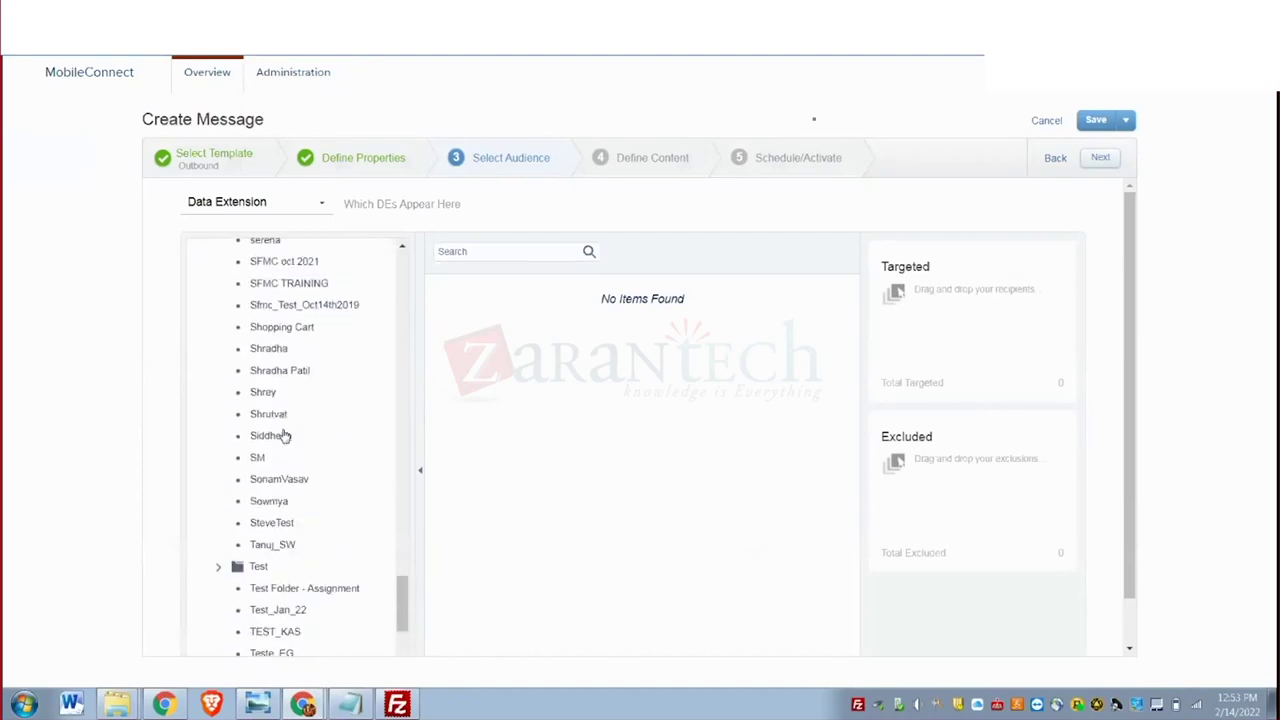
Pick customerdata_sowmya from the Sowmya folder and confirm sending only to subscribed contacts.
click(272, 504)
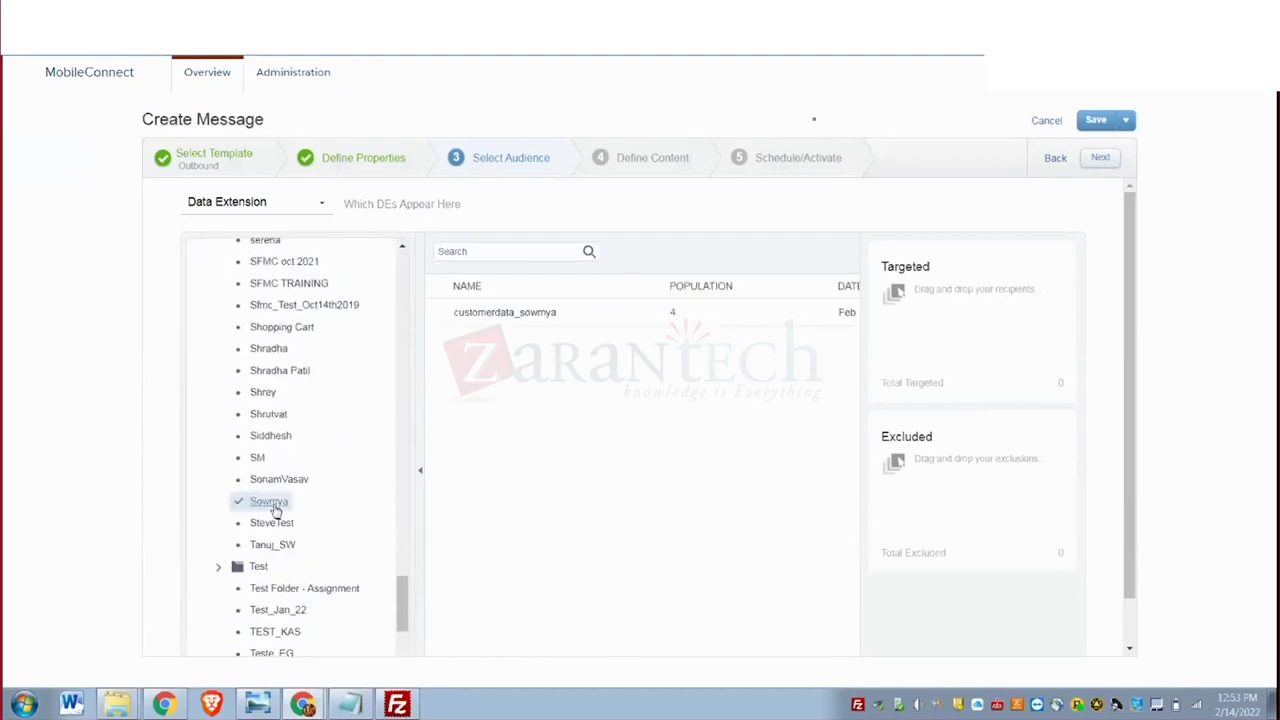
click(521, 313)
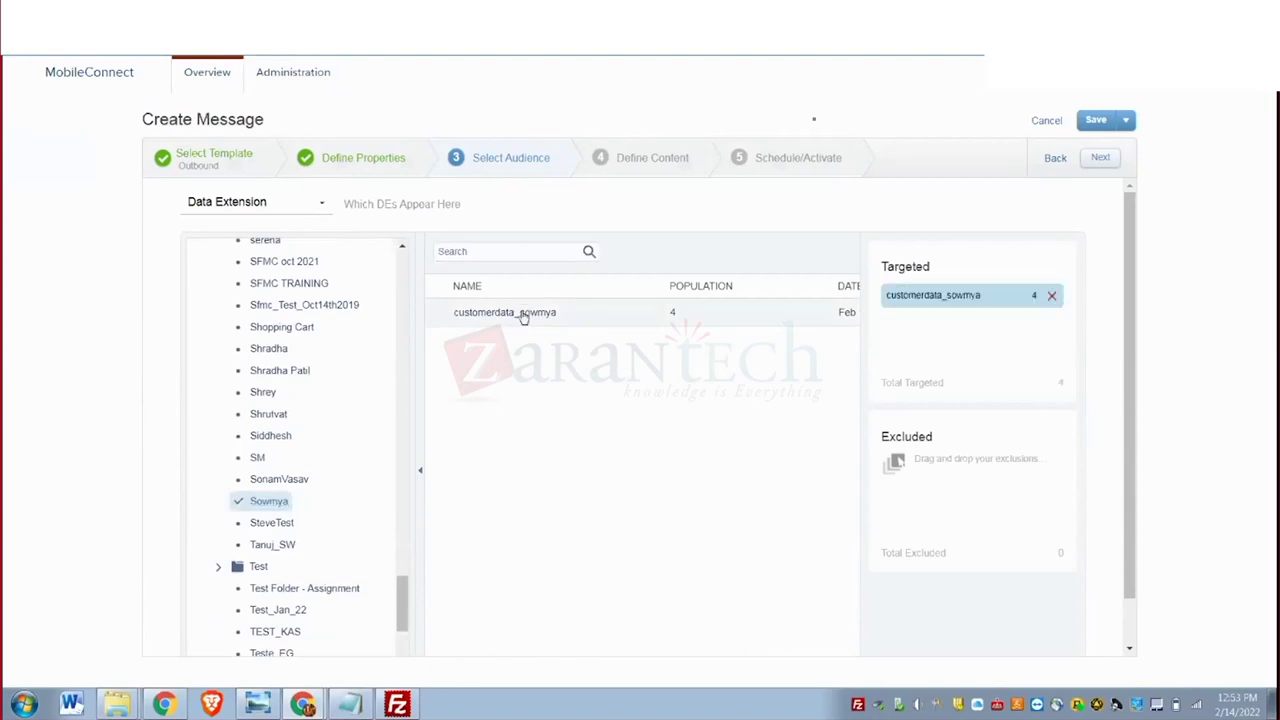
click(1100, 160)
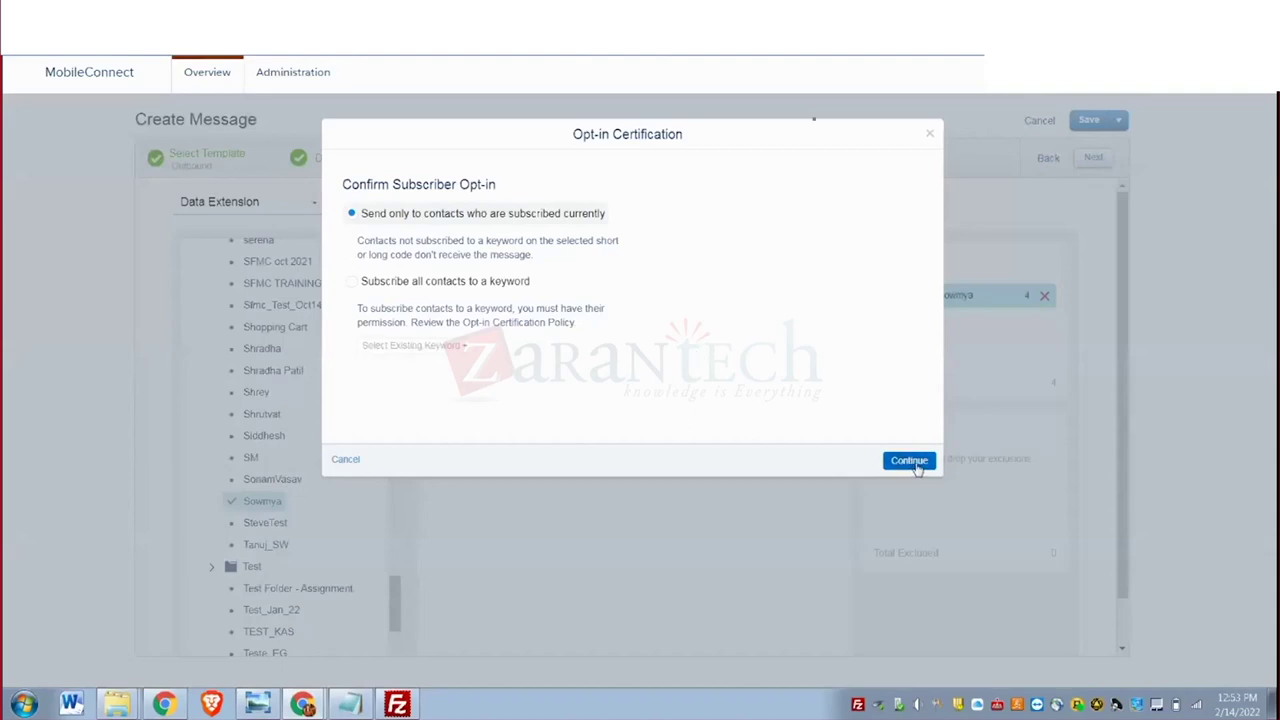
click(913, 463)
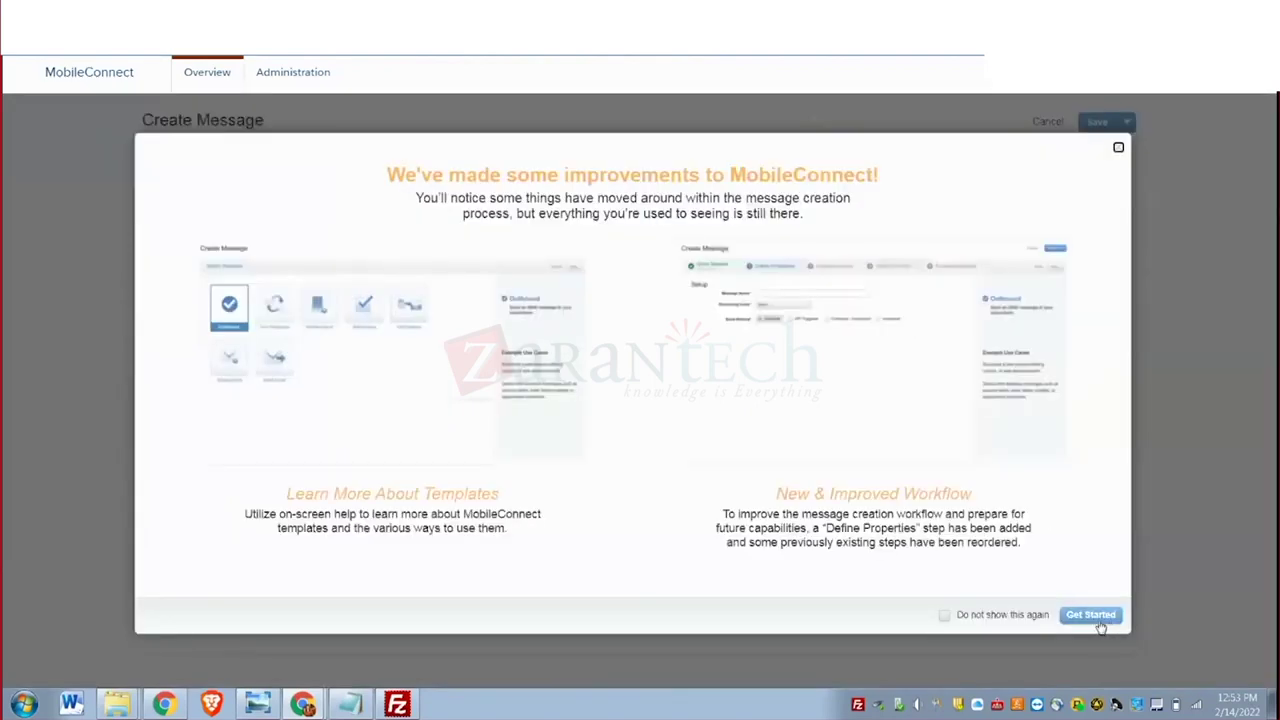
Dismiss the improvements notice, open the outbound message text, then return to Automation Studio.
click(1090, 615)
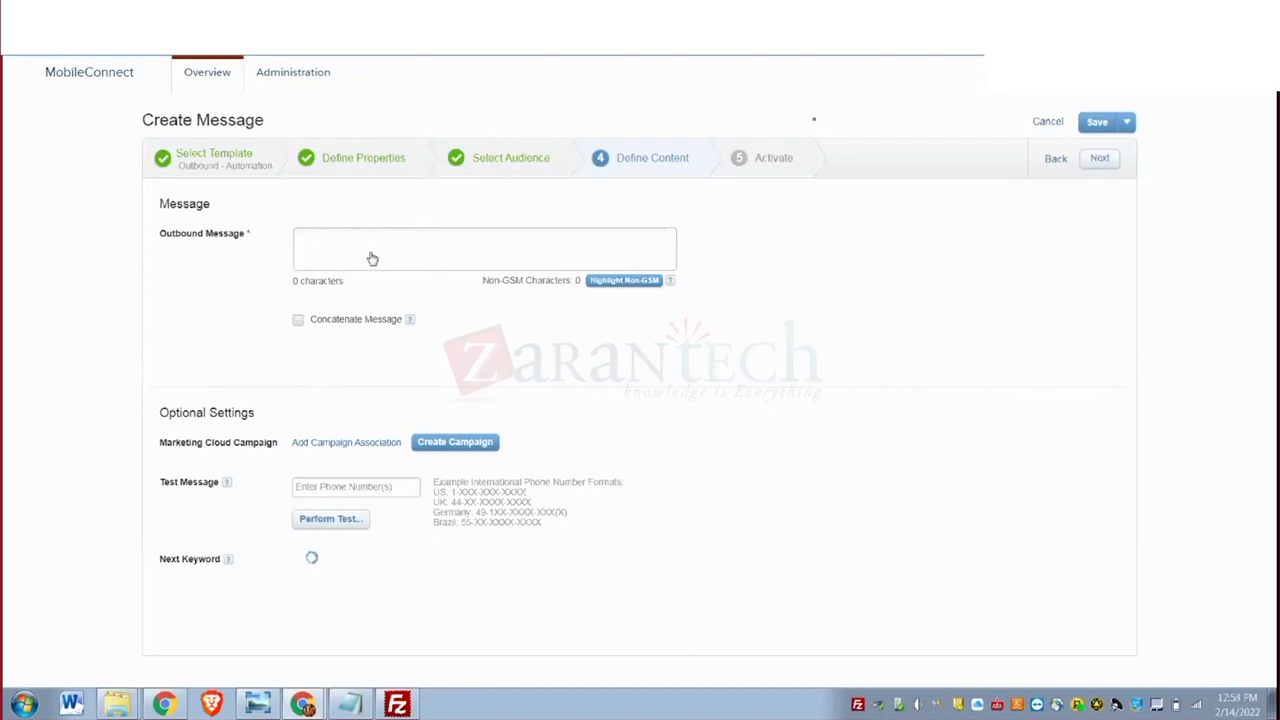
click(314, 250)
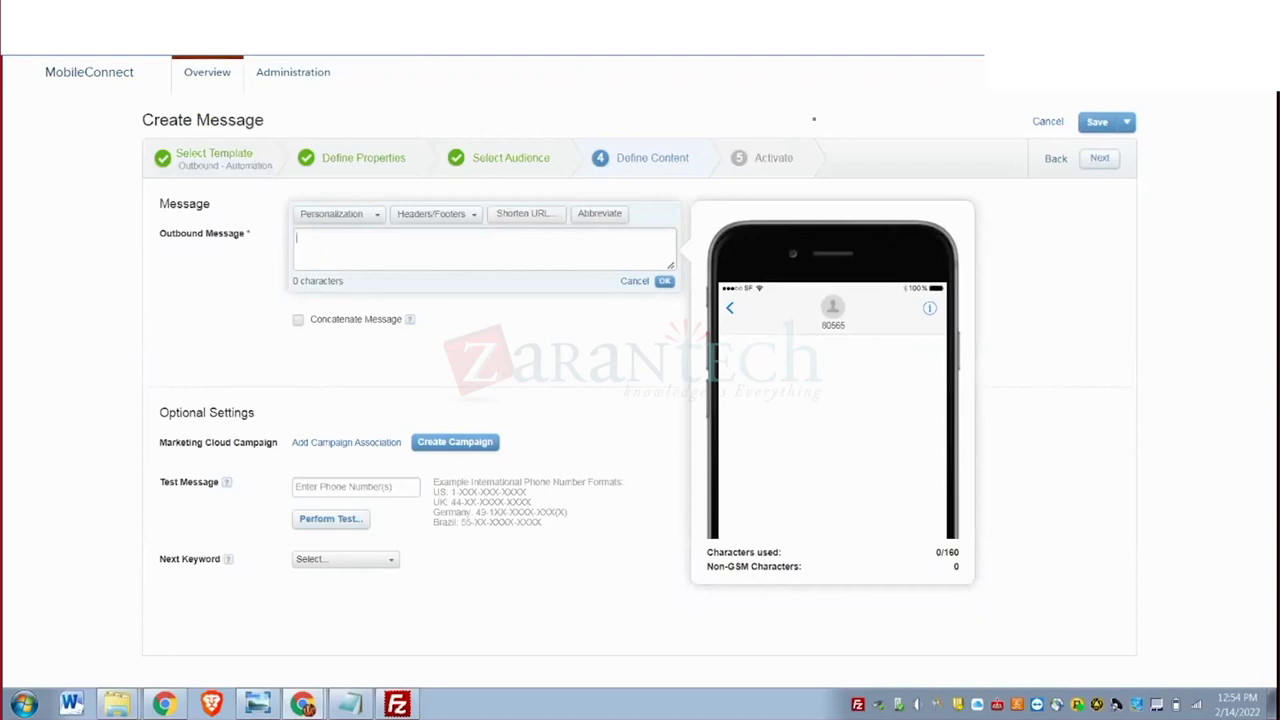
click(190, 35)
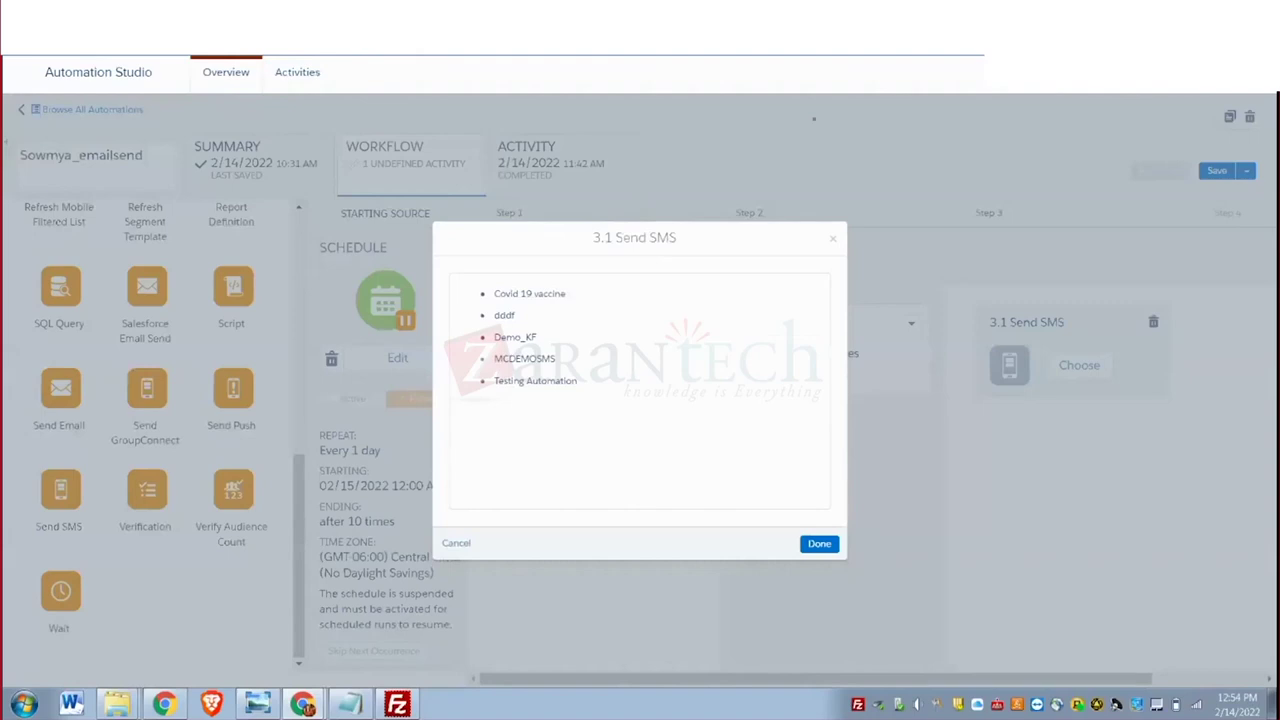
Duplicate the browser tab and open the SowmyaSMS message in Content Builder.
right_click(105, 52)
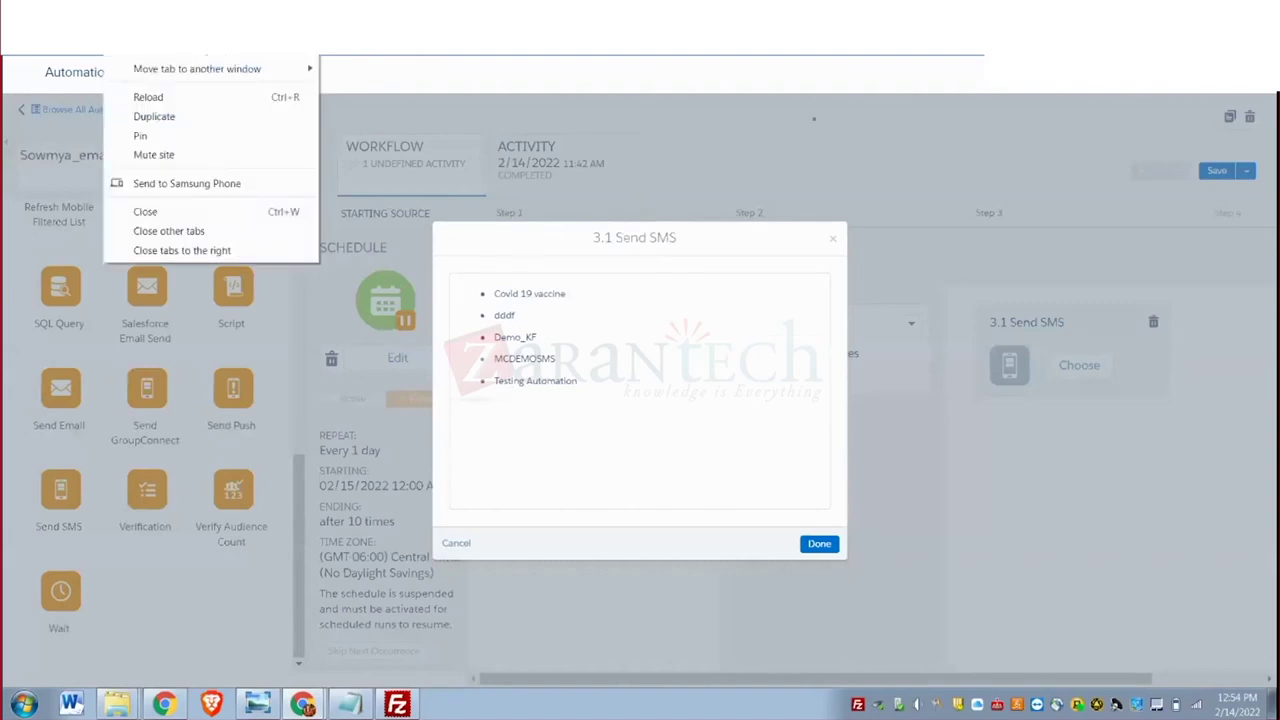
click(170, 116)
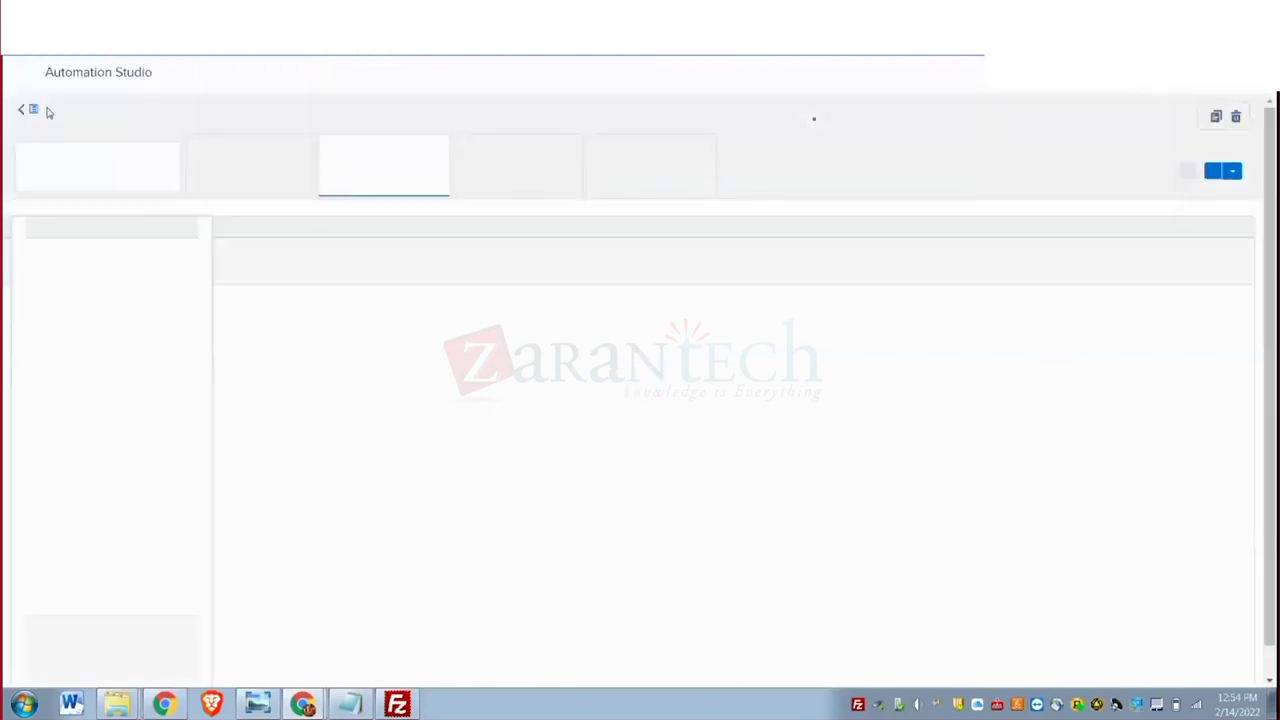
mouse_move(28, 84)
mouse_move(350, 190)
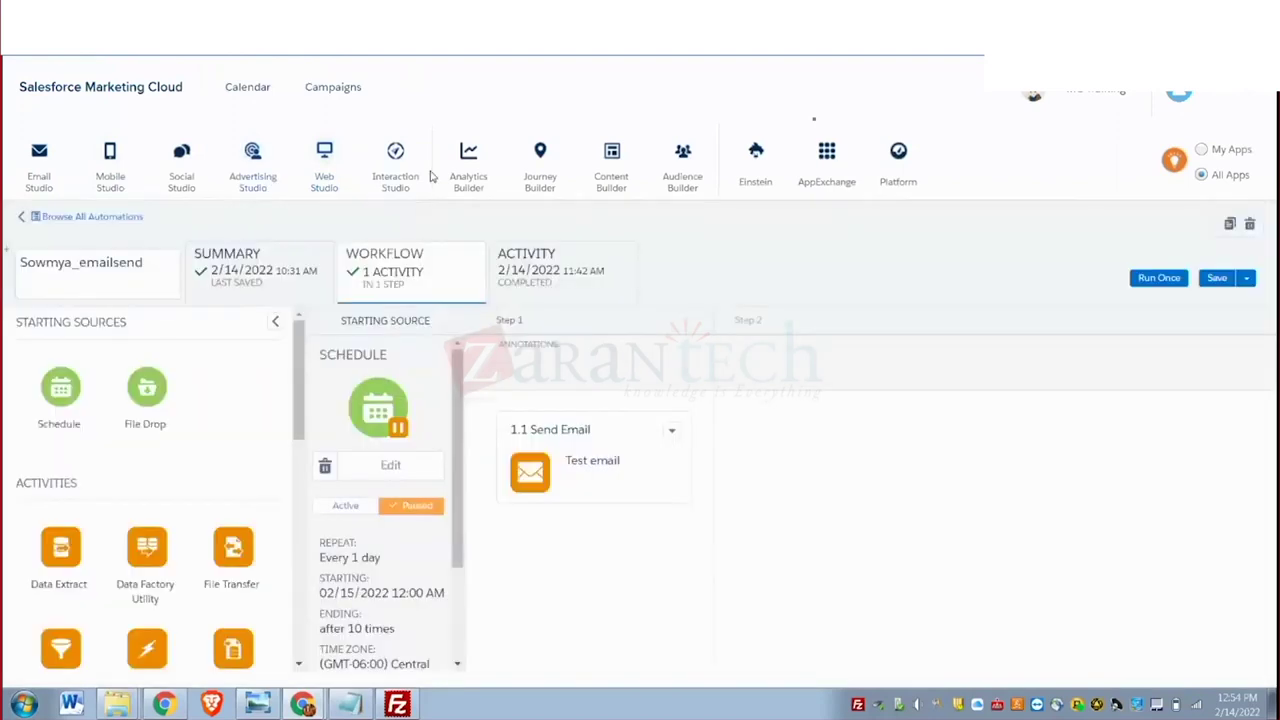
mouse_move(470, 180)
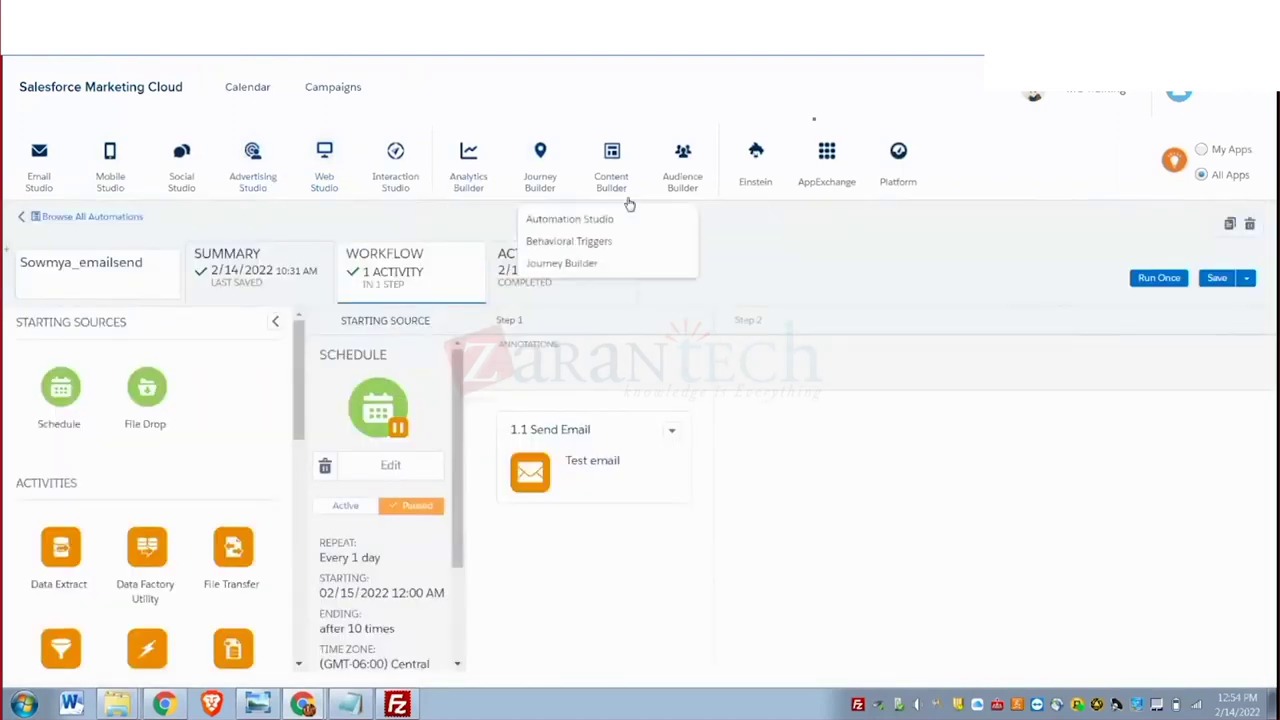
mouse_move(612, 205)
click(618, 242)
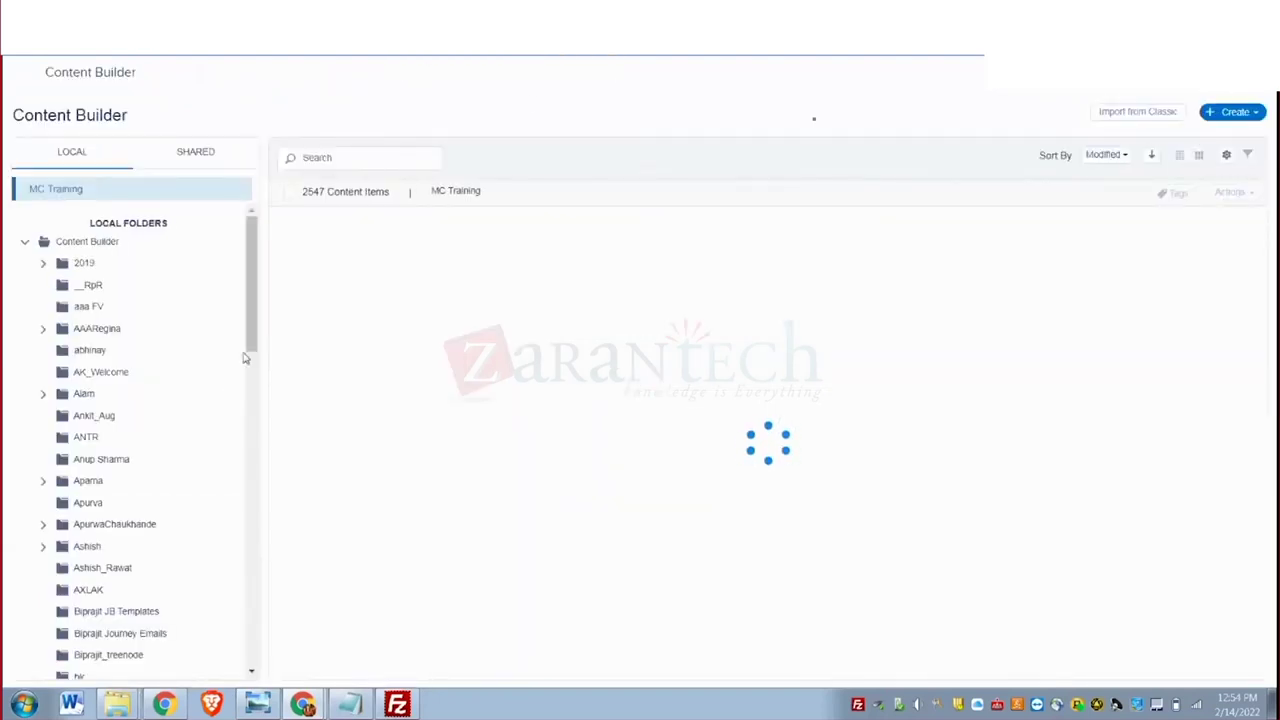
click(467, 270)
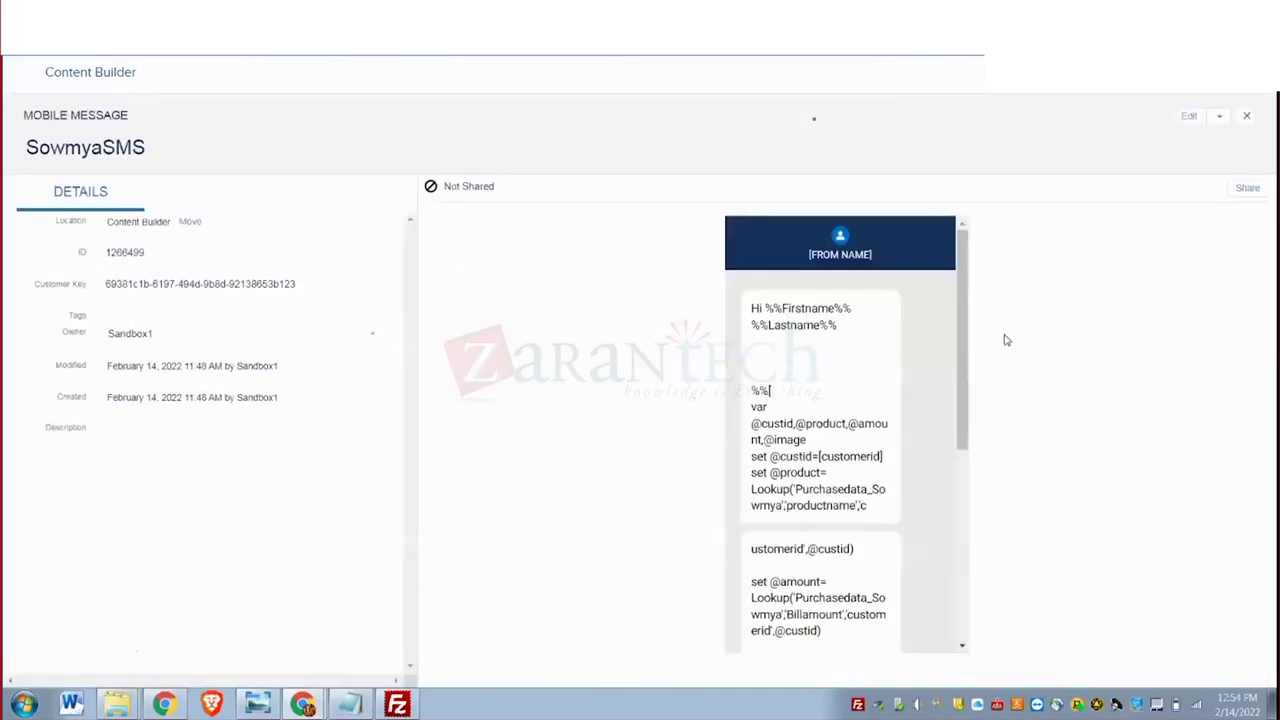
Edit SowmyaSMS, remove the blank lines after the greeting, and select all its text.
click(1191, 116)
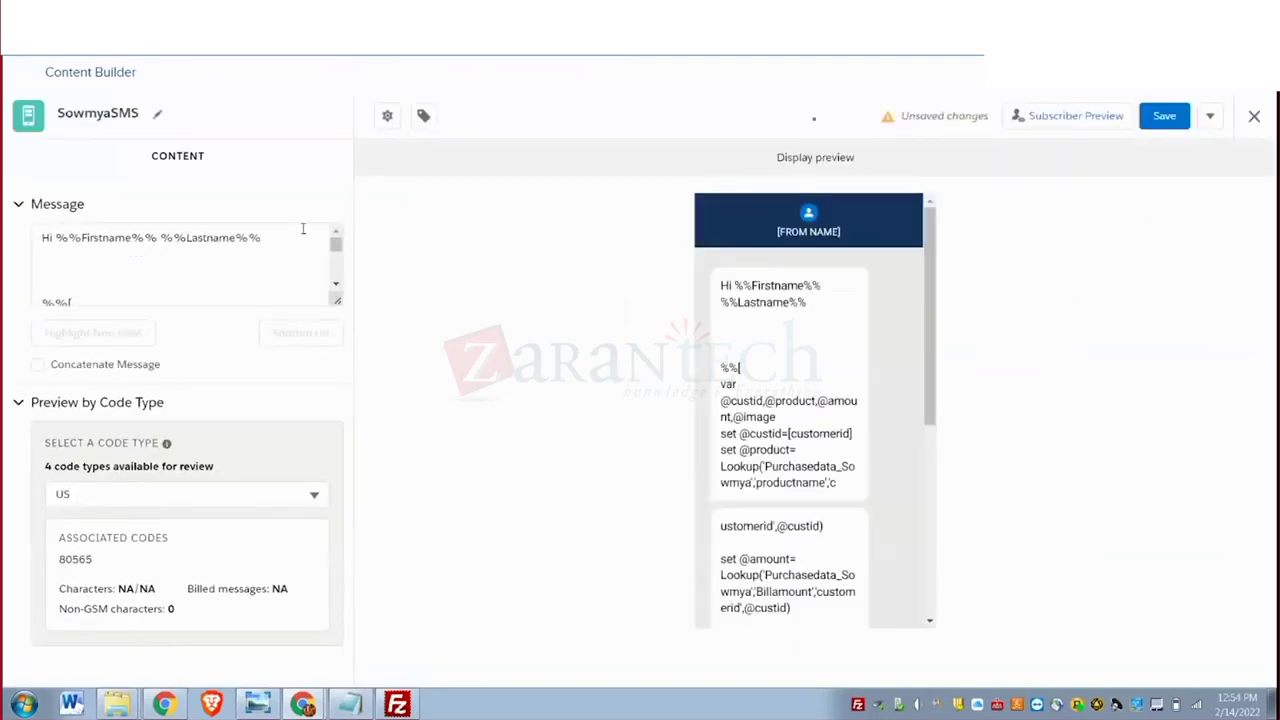
click(284, 241)
key(Delete)
key(Delete)
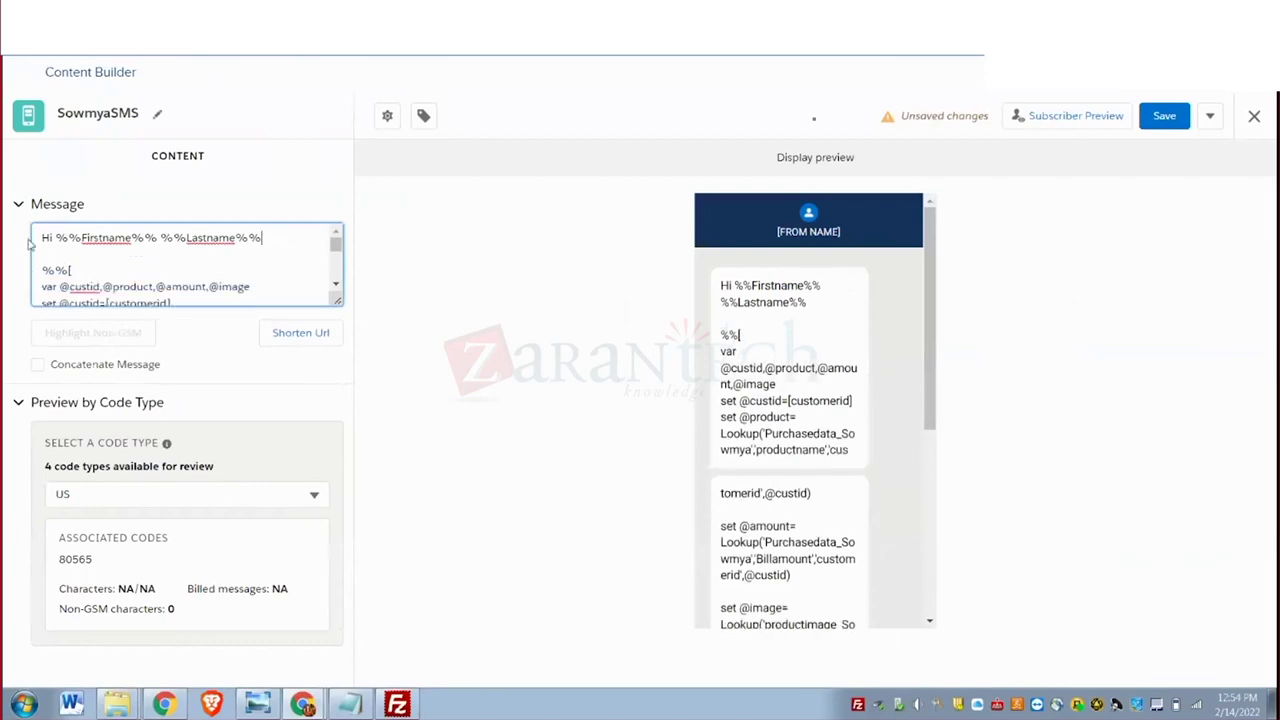
key(ctrl+a)
scroll(260, 248, down, 5)
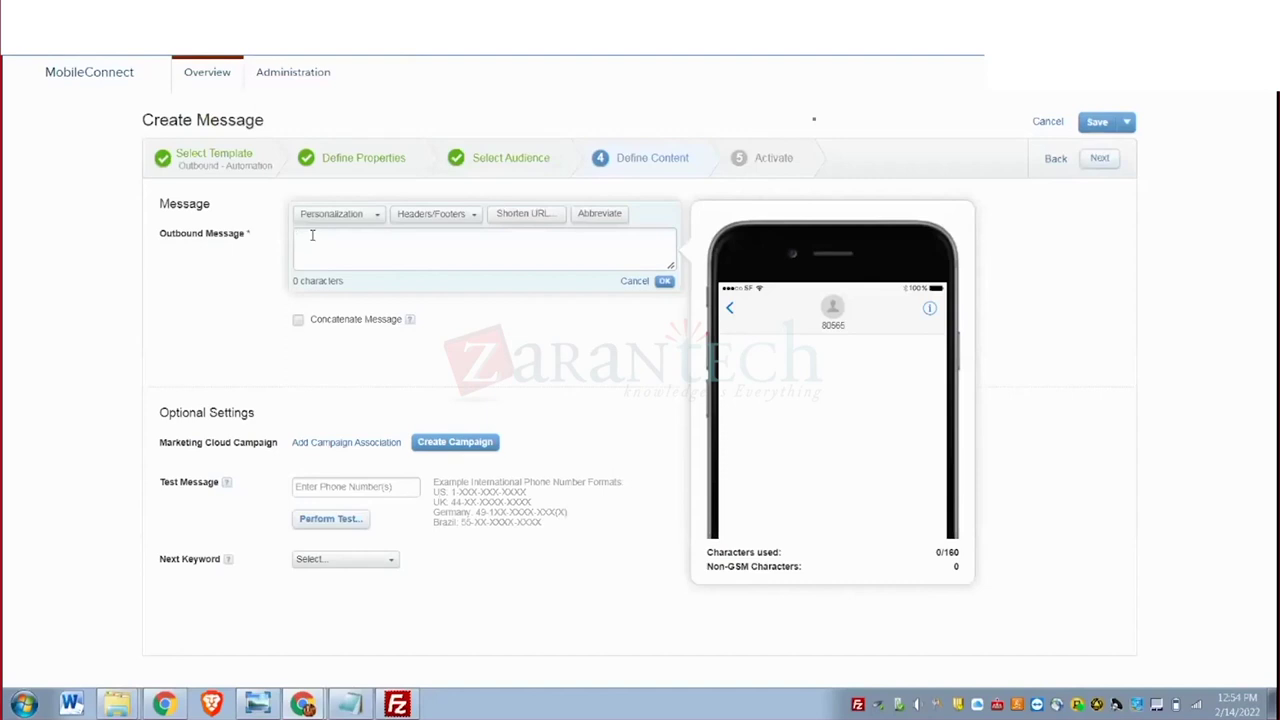
Paste the copied AMPscript lookup text into the Outbound Message and confirm it.
text(The product is %%=V(@product)=%%  The amount of the product is %%=V(@amount)=%%)
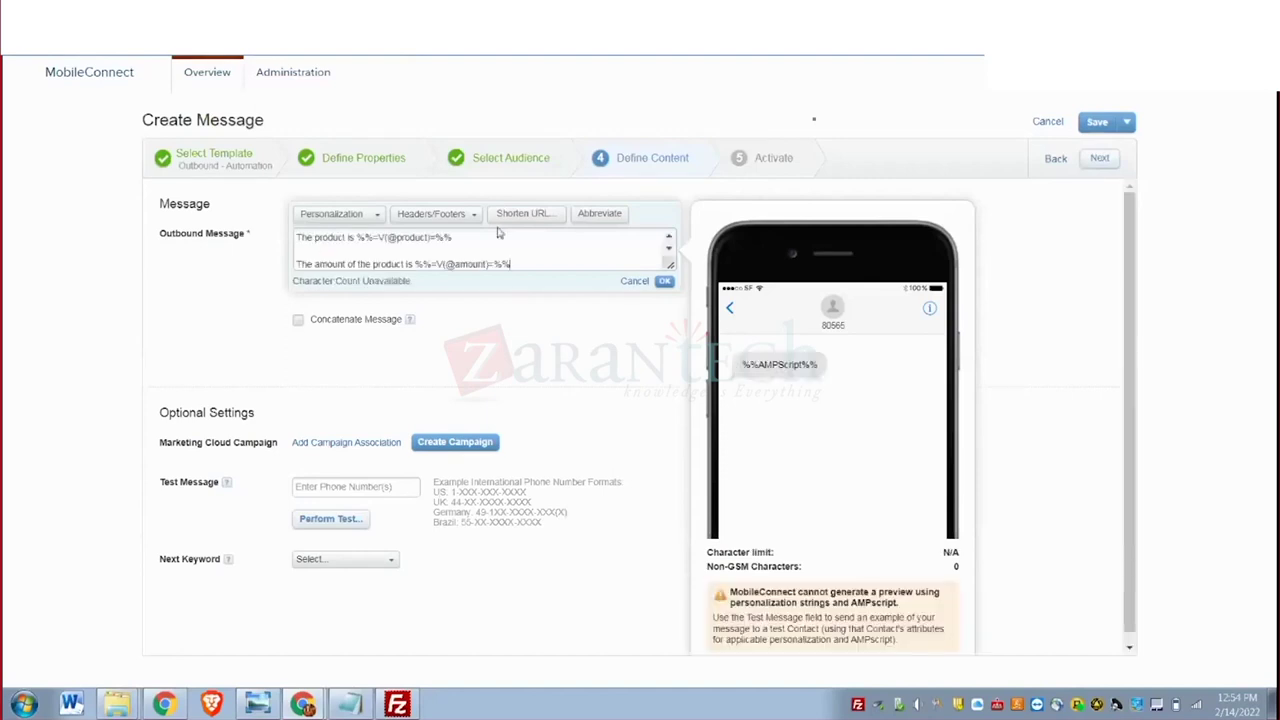
click(664, 281)
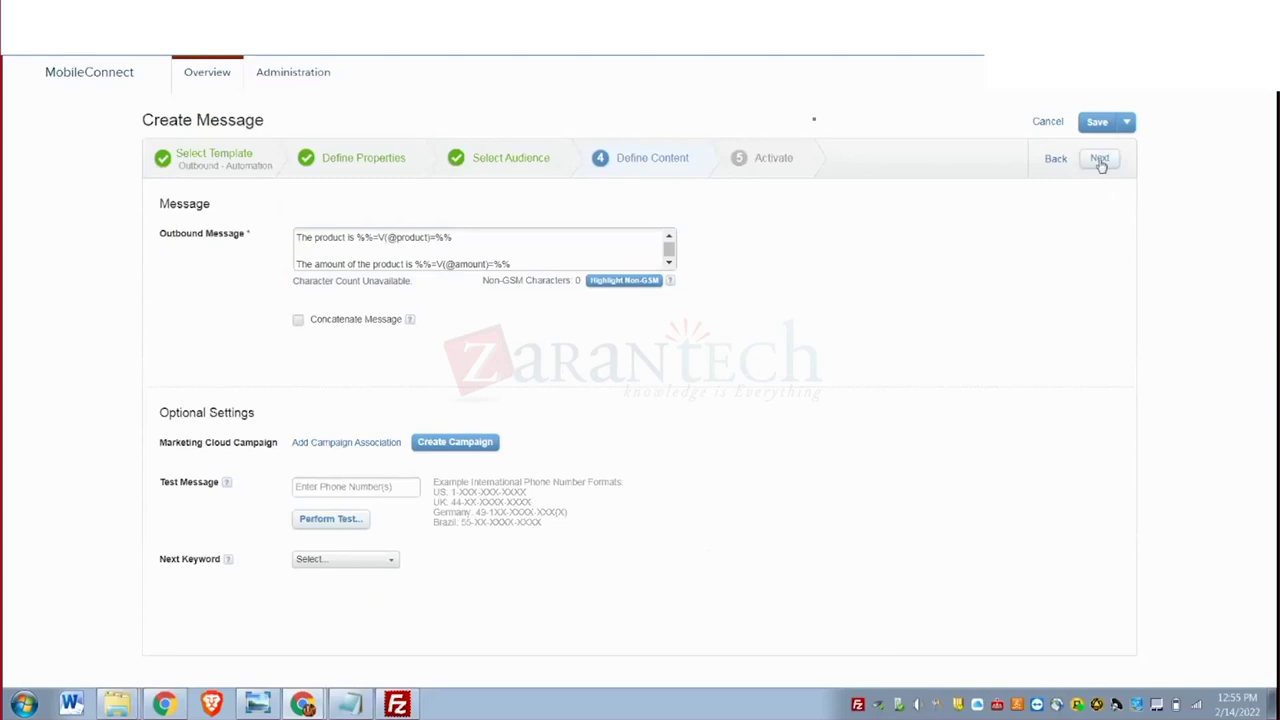
click(1100, 160)
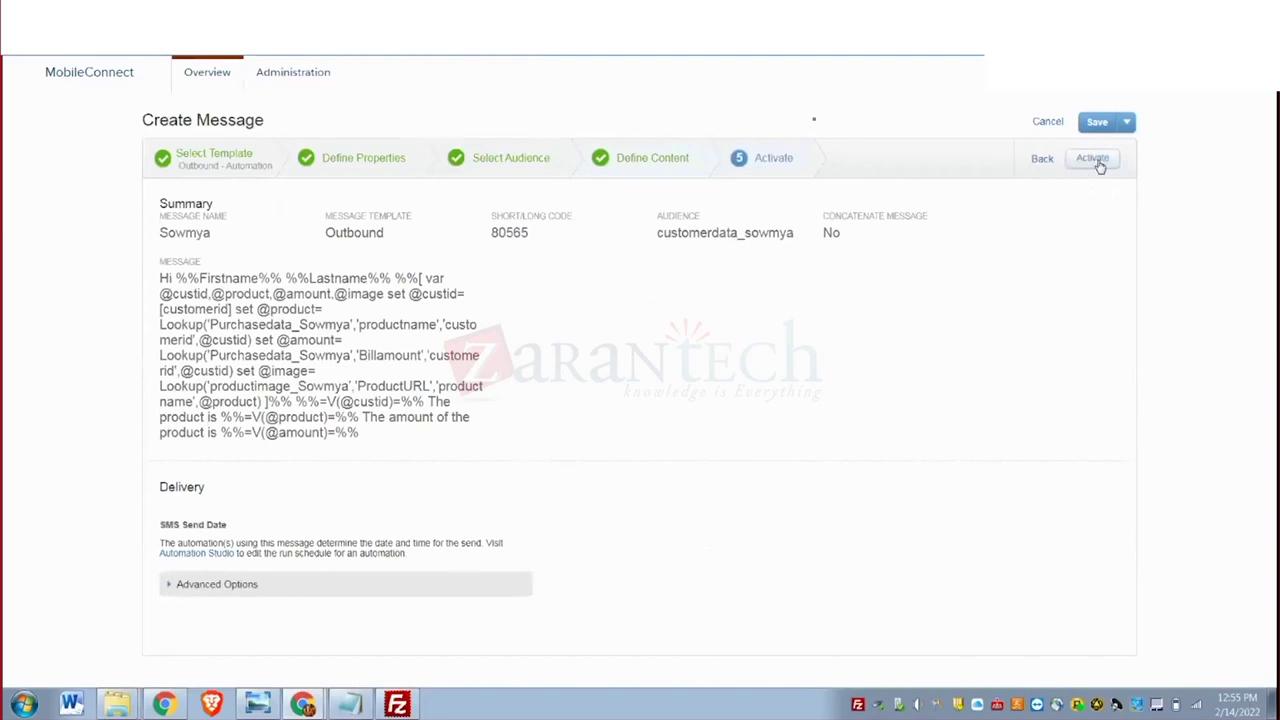
Save the Sowmya message as a draft and activate it immediately.
click(1100, 124)
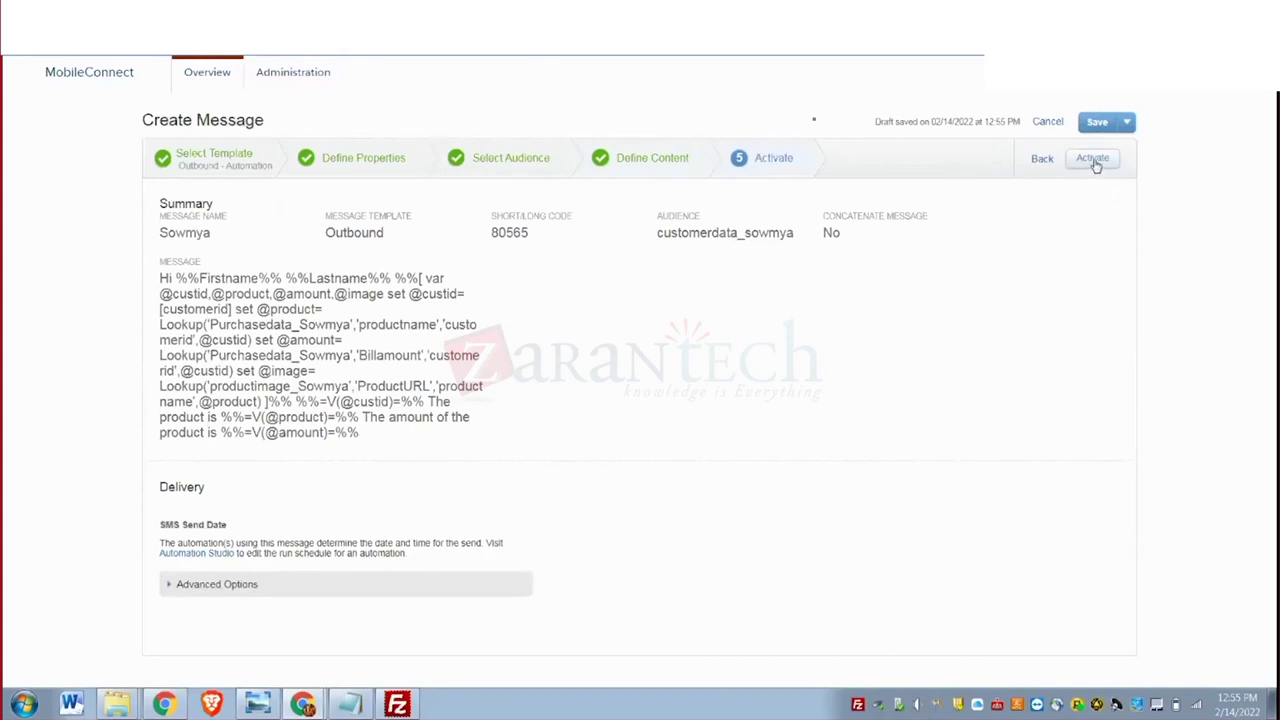
click(1094, 160)
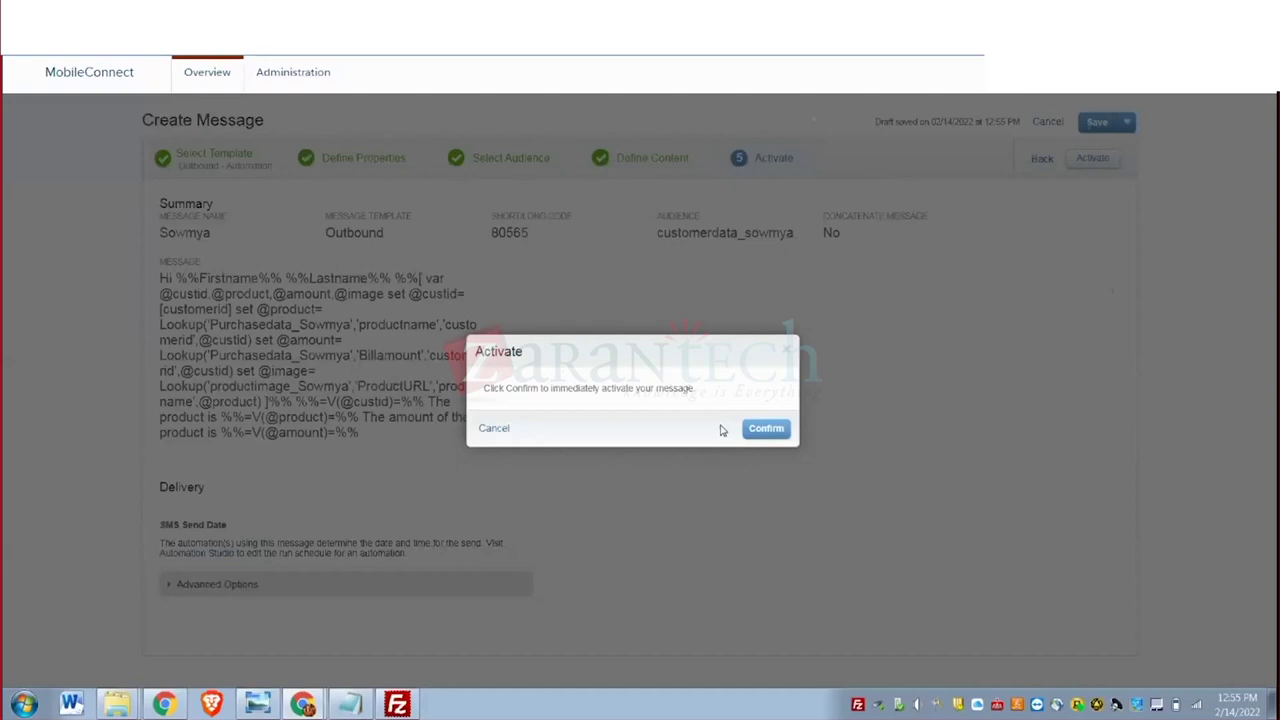
click(767, 429)
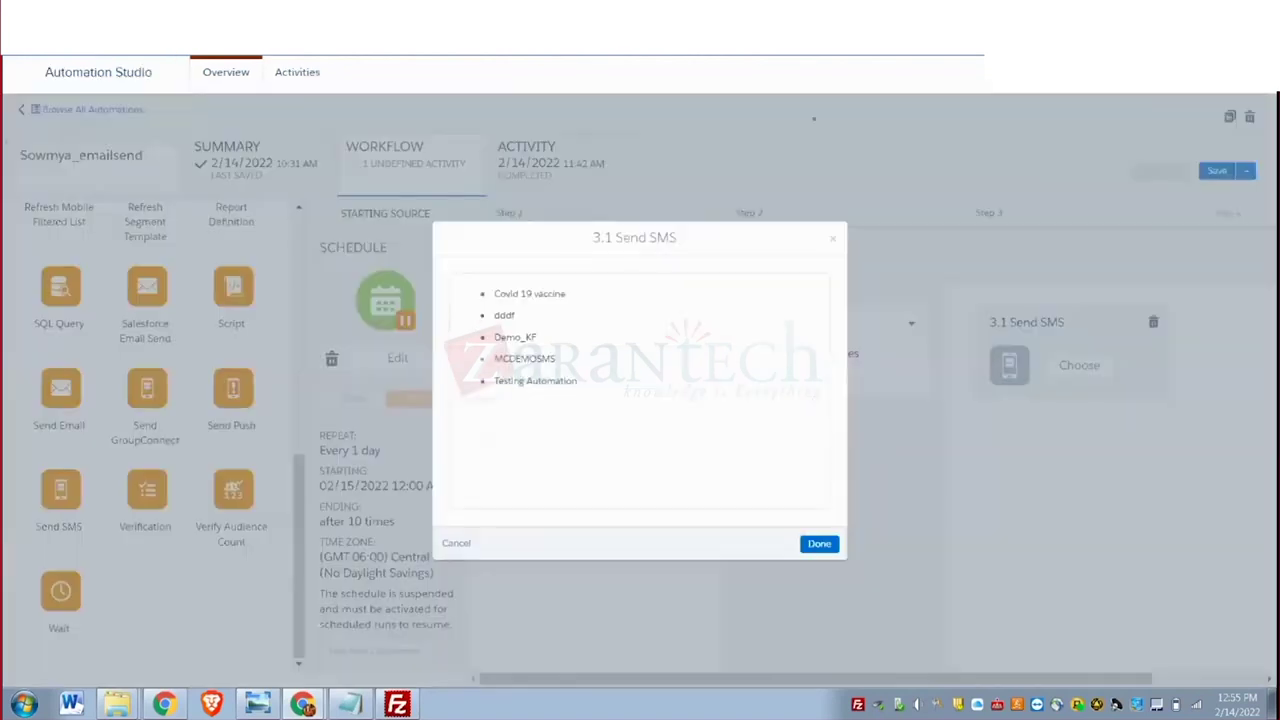
Reload the SMS message list for step 3.1 and assign the Sowmya message to Send SMS.
click(456, 544)
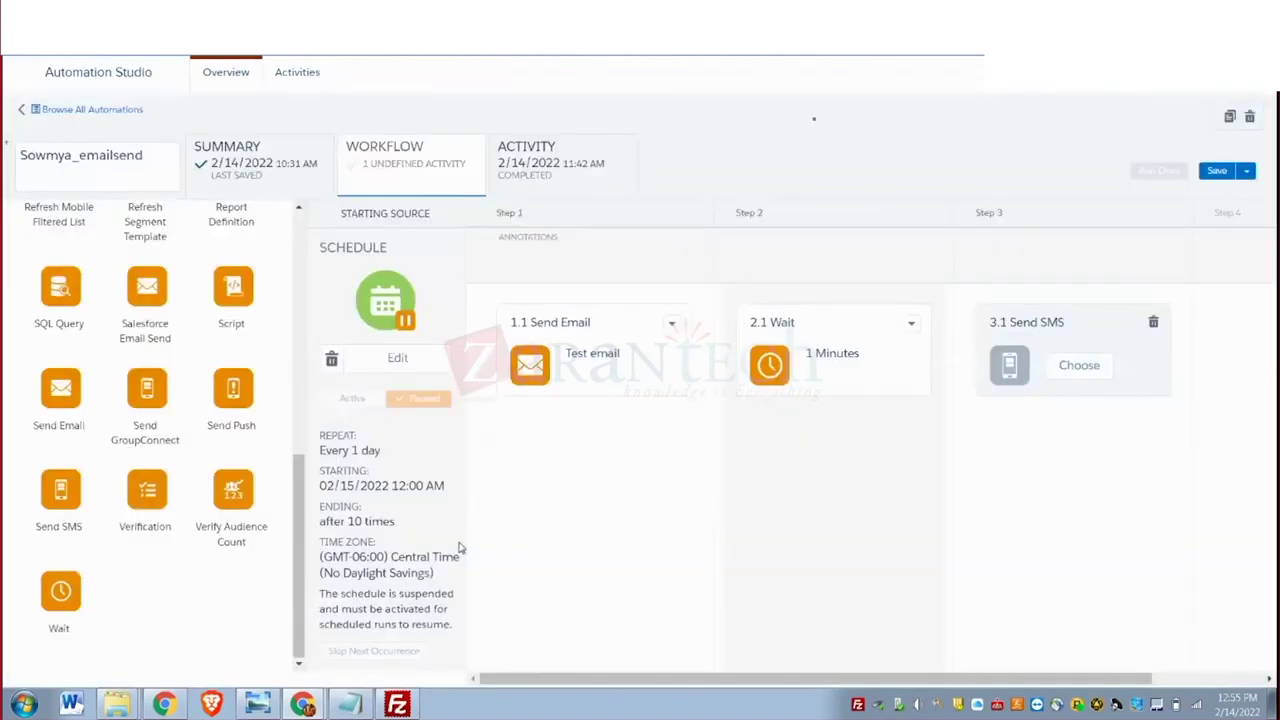
click(1050, 357)
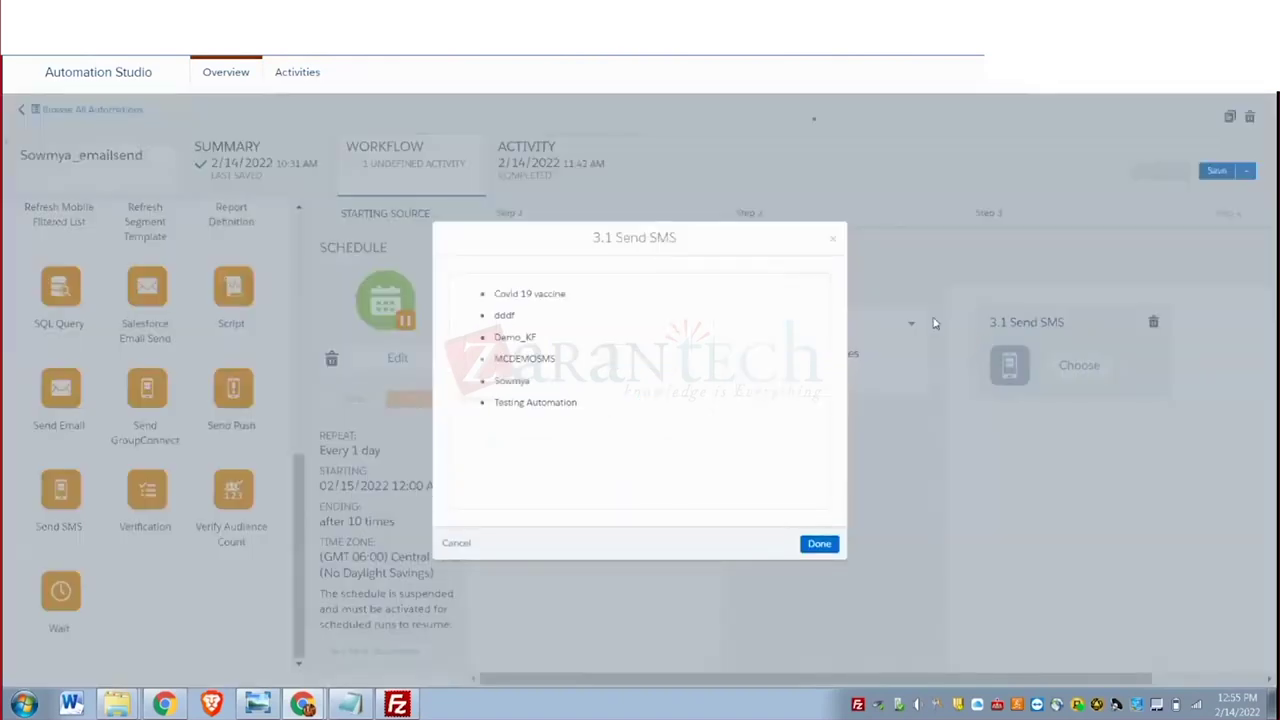
click(515, 381)
click(825, 544)
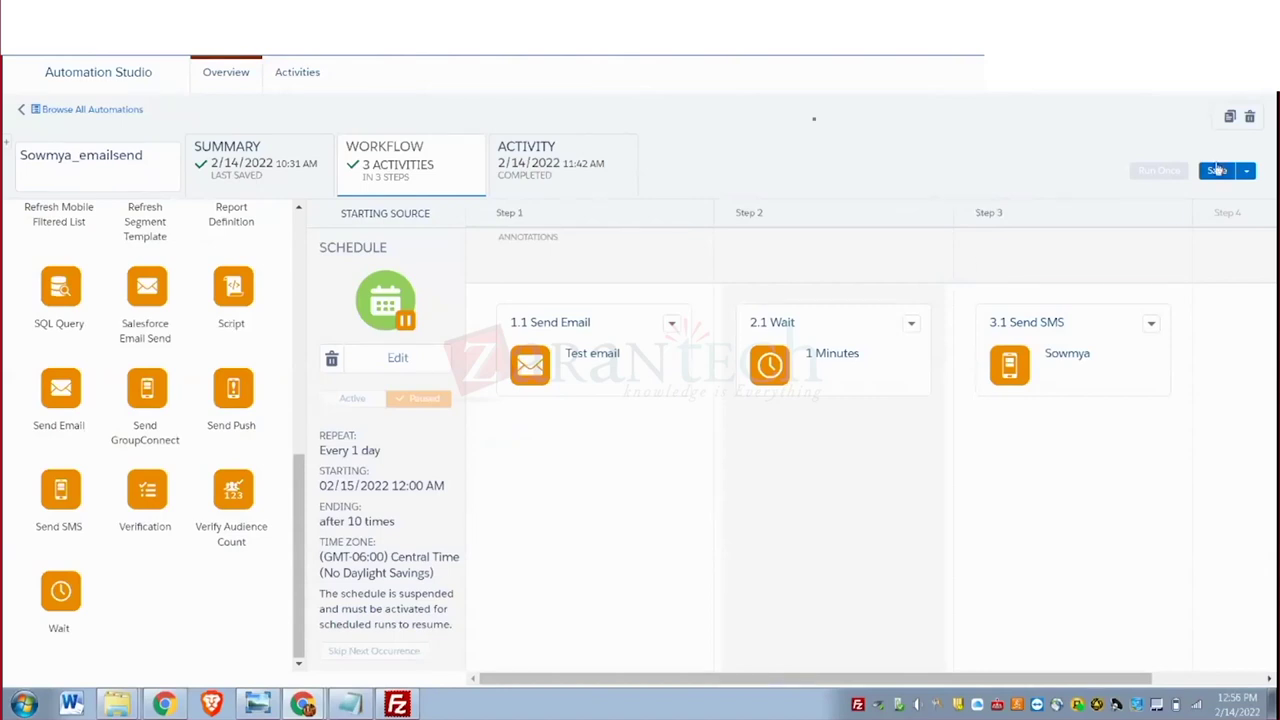
Save the Sowmya_emailsend automation with its Send Email, 1-minute Wait and Send SMS steps.
click(1217, 172)
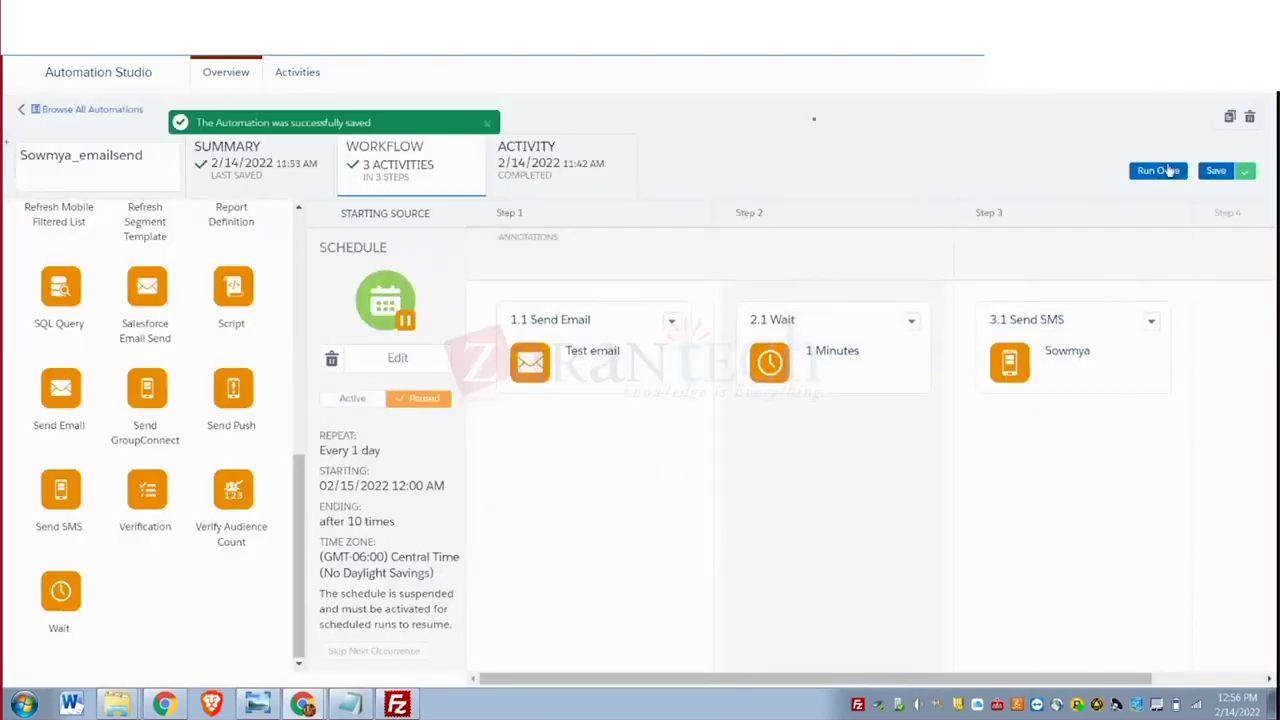
Run the automation once with all three activities selected and confirm Run Now.
click(1162, 175)
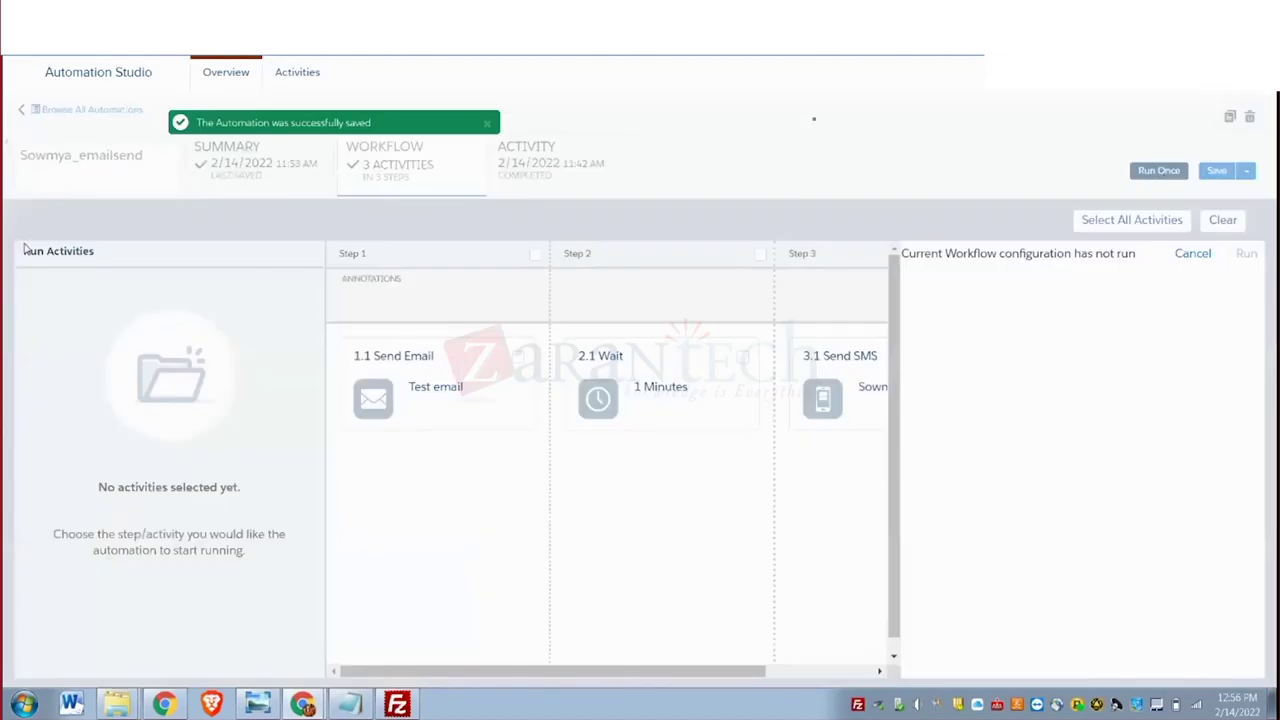
click(1140, 221)
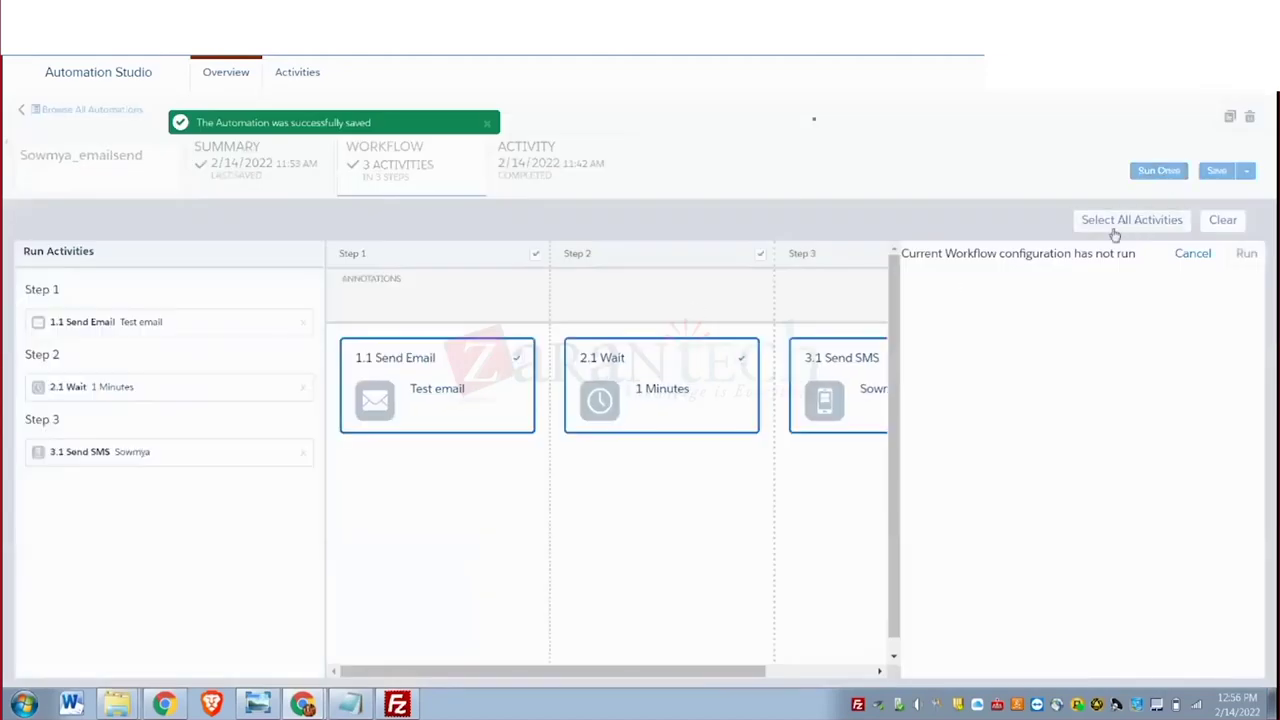
click(1246, 255)
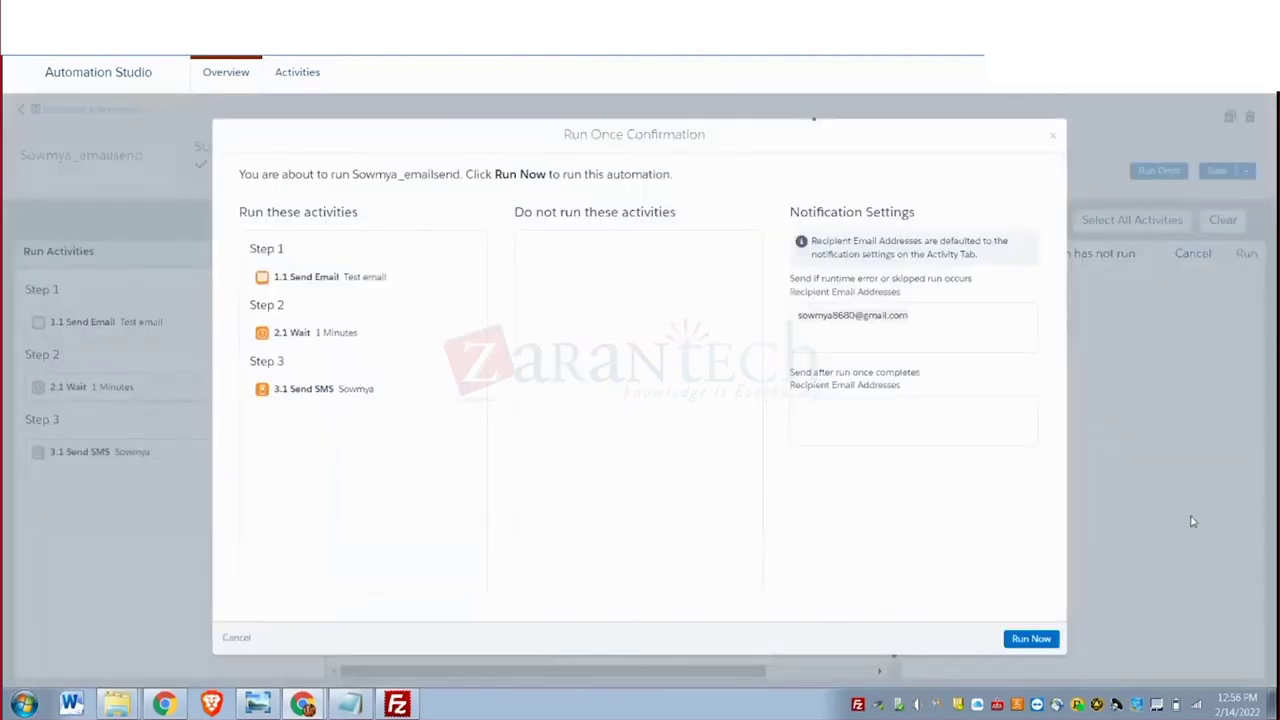
click(1031, 639)
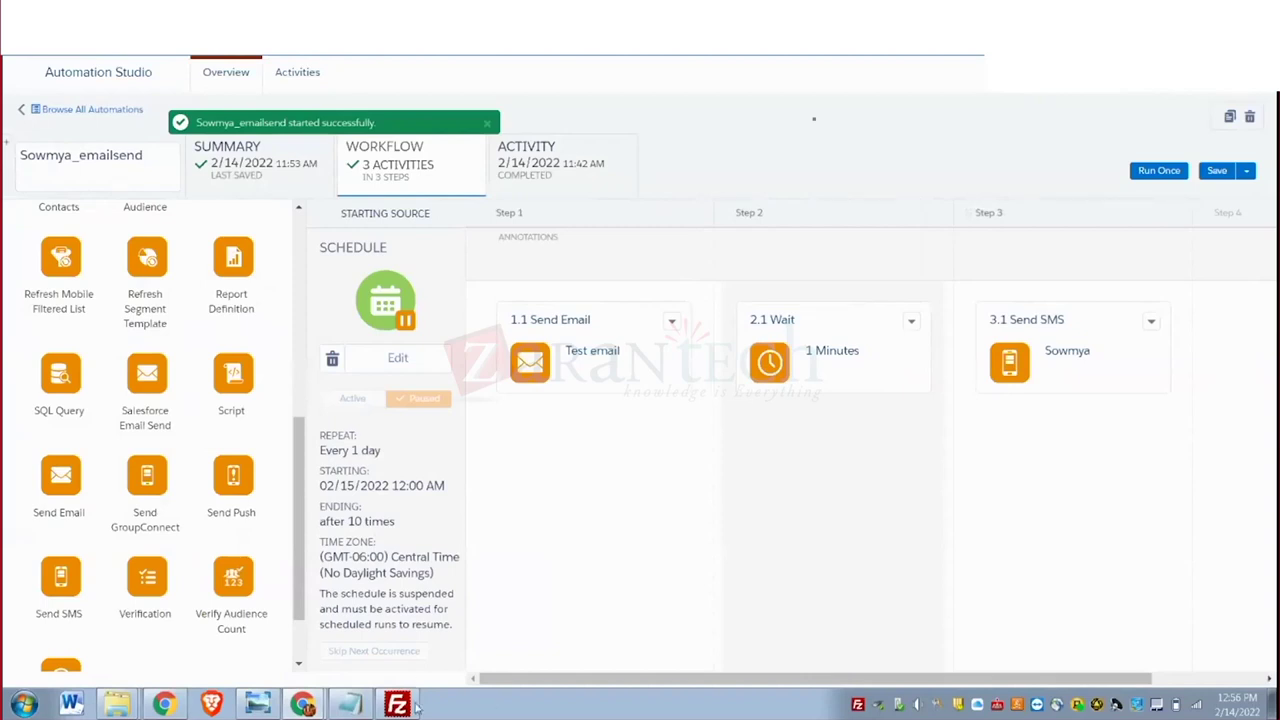
mouse_move(412, 700)
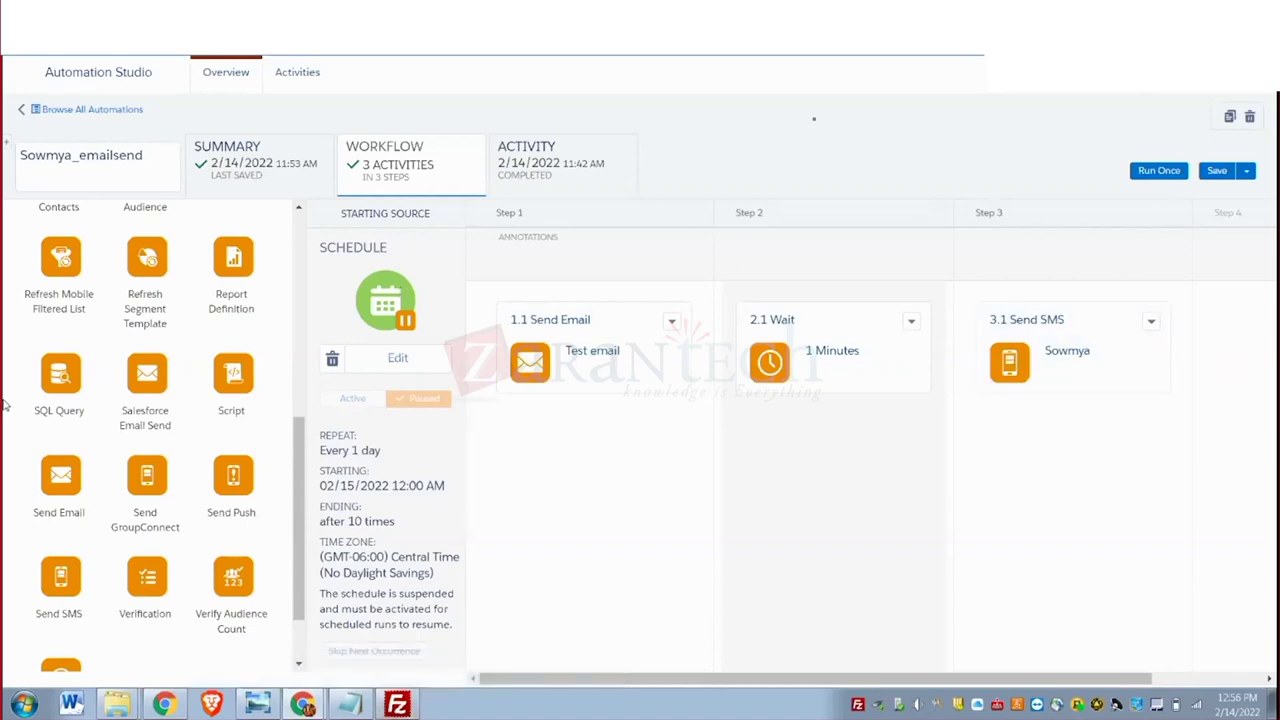
scroll(252, 390, up, 3)
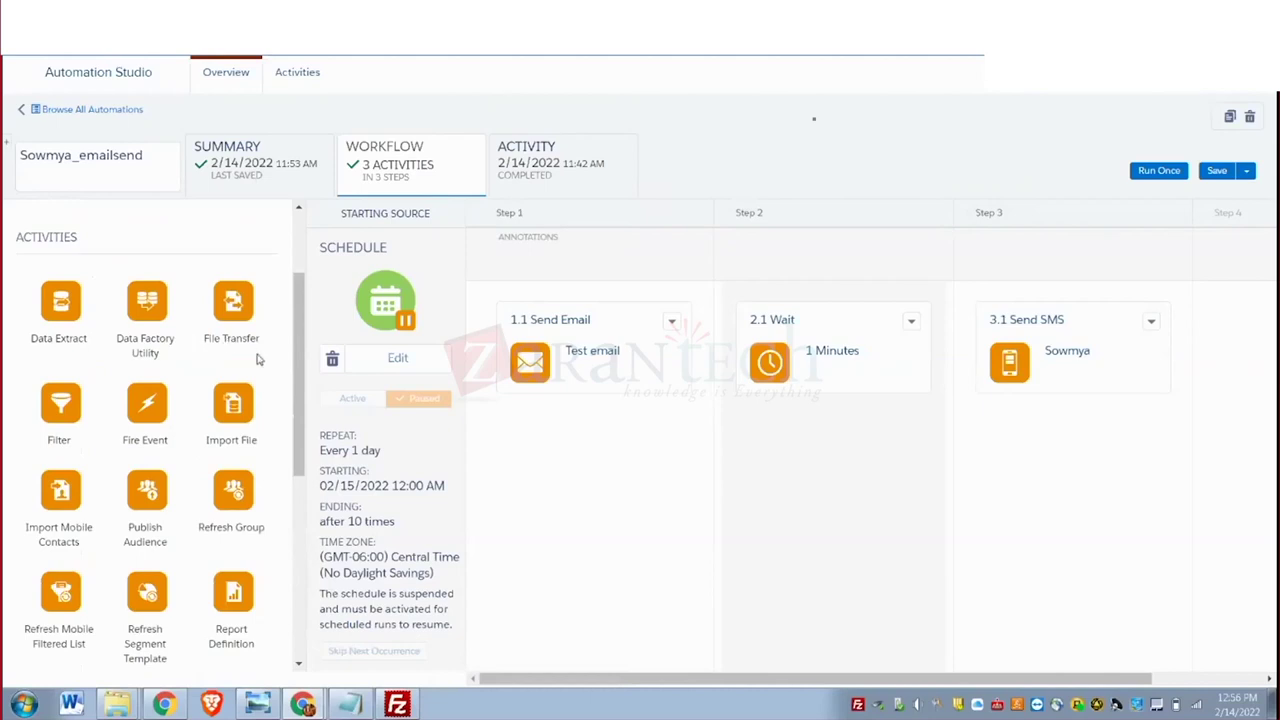
scroll(233, 520, down, 2)
scroll(232, 523, down, 2)
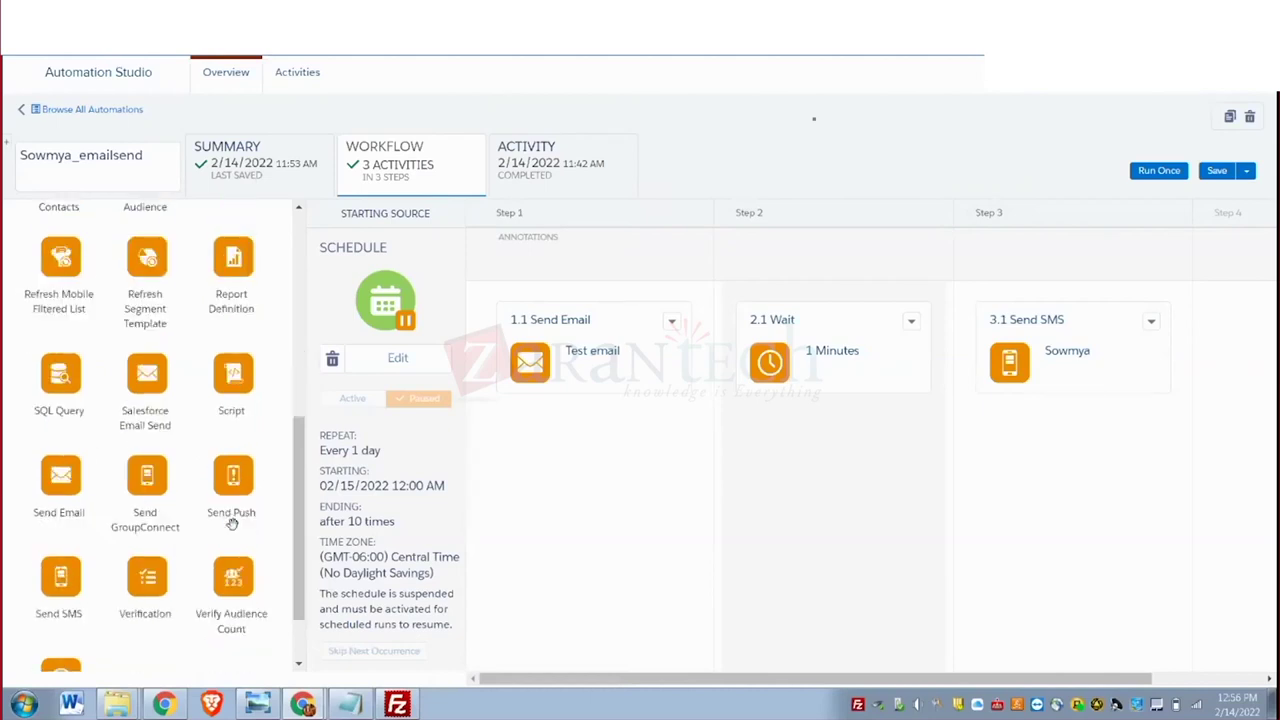
scroll(268, 420, up, 6)
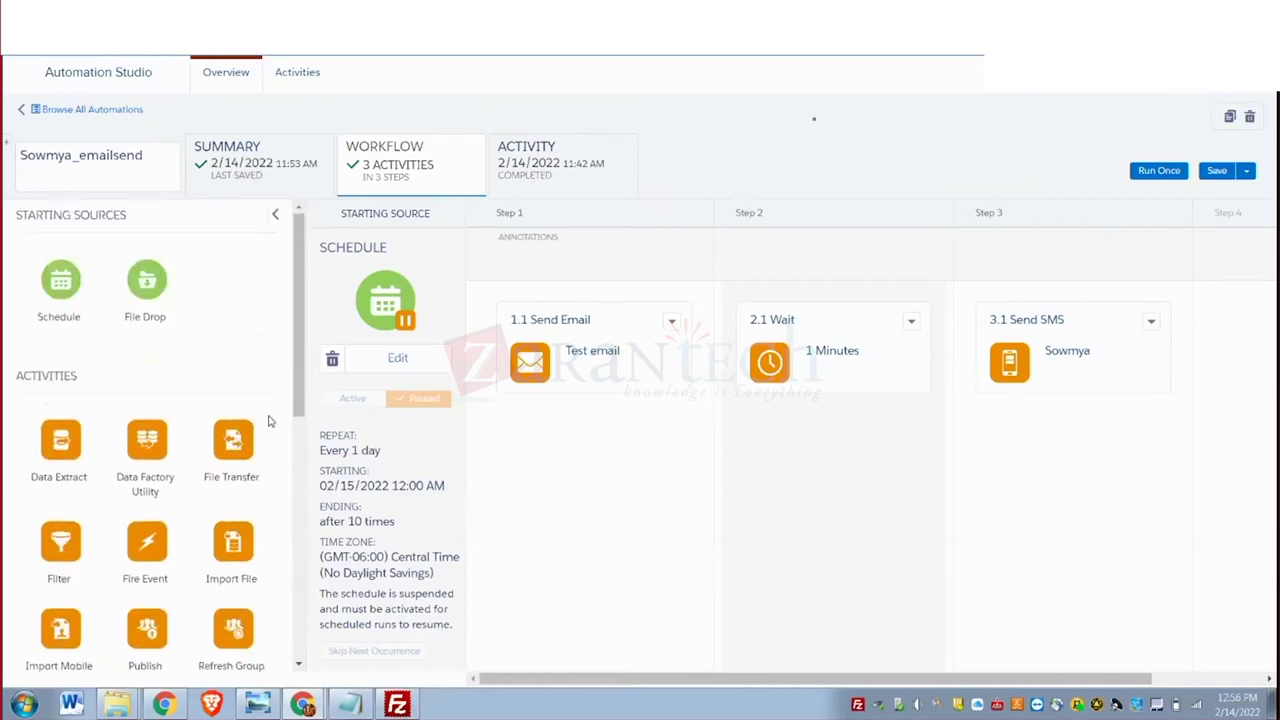
scroll(250, 270, down, 6)
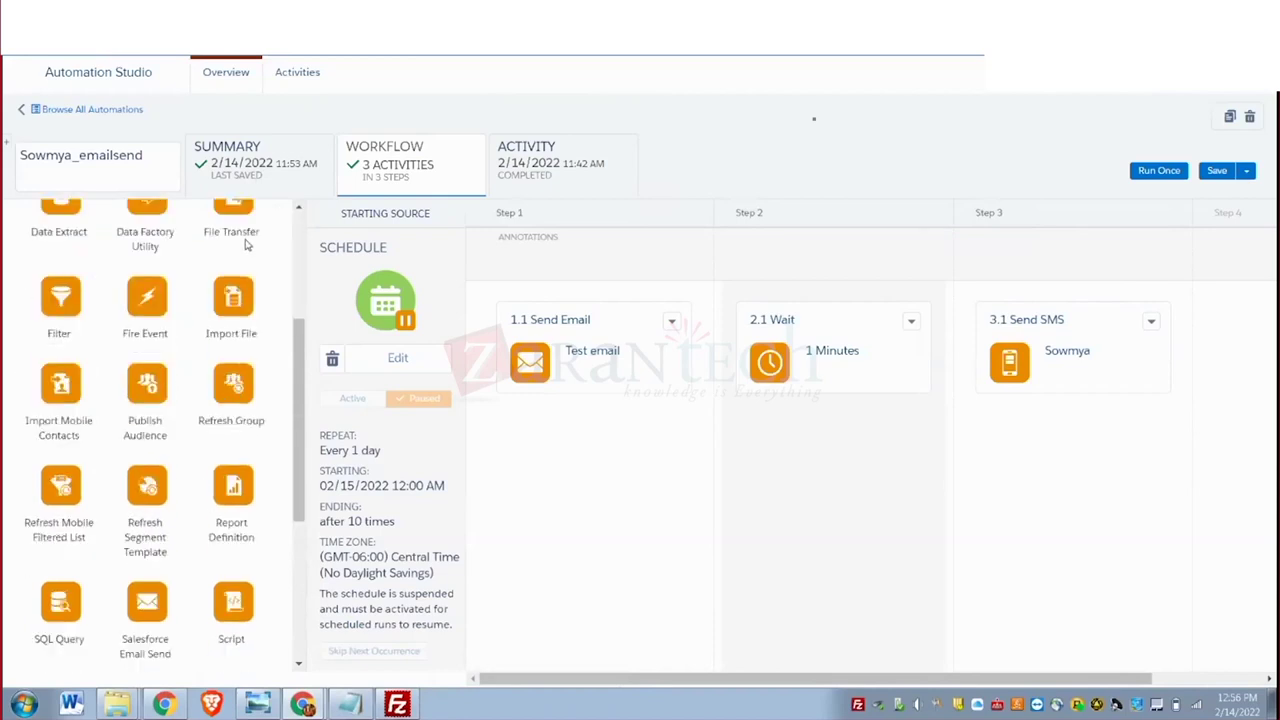